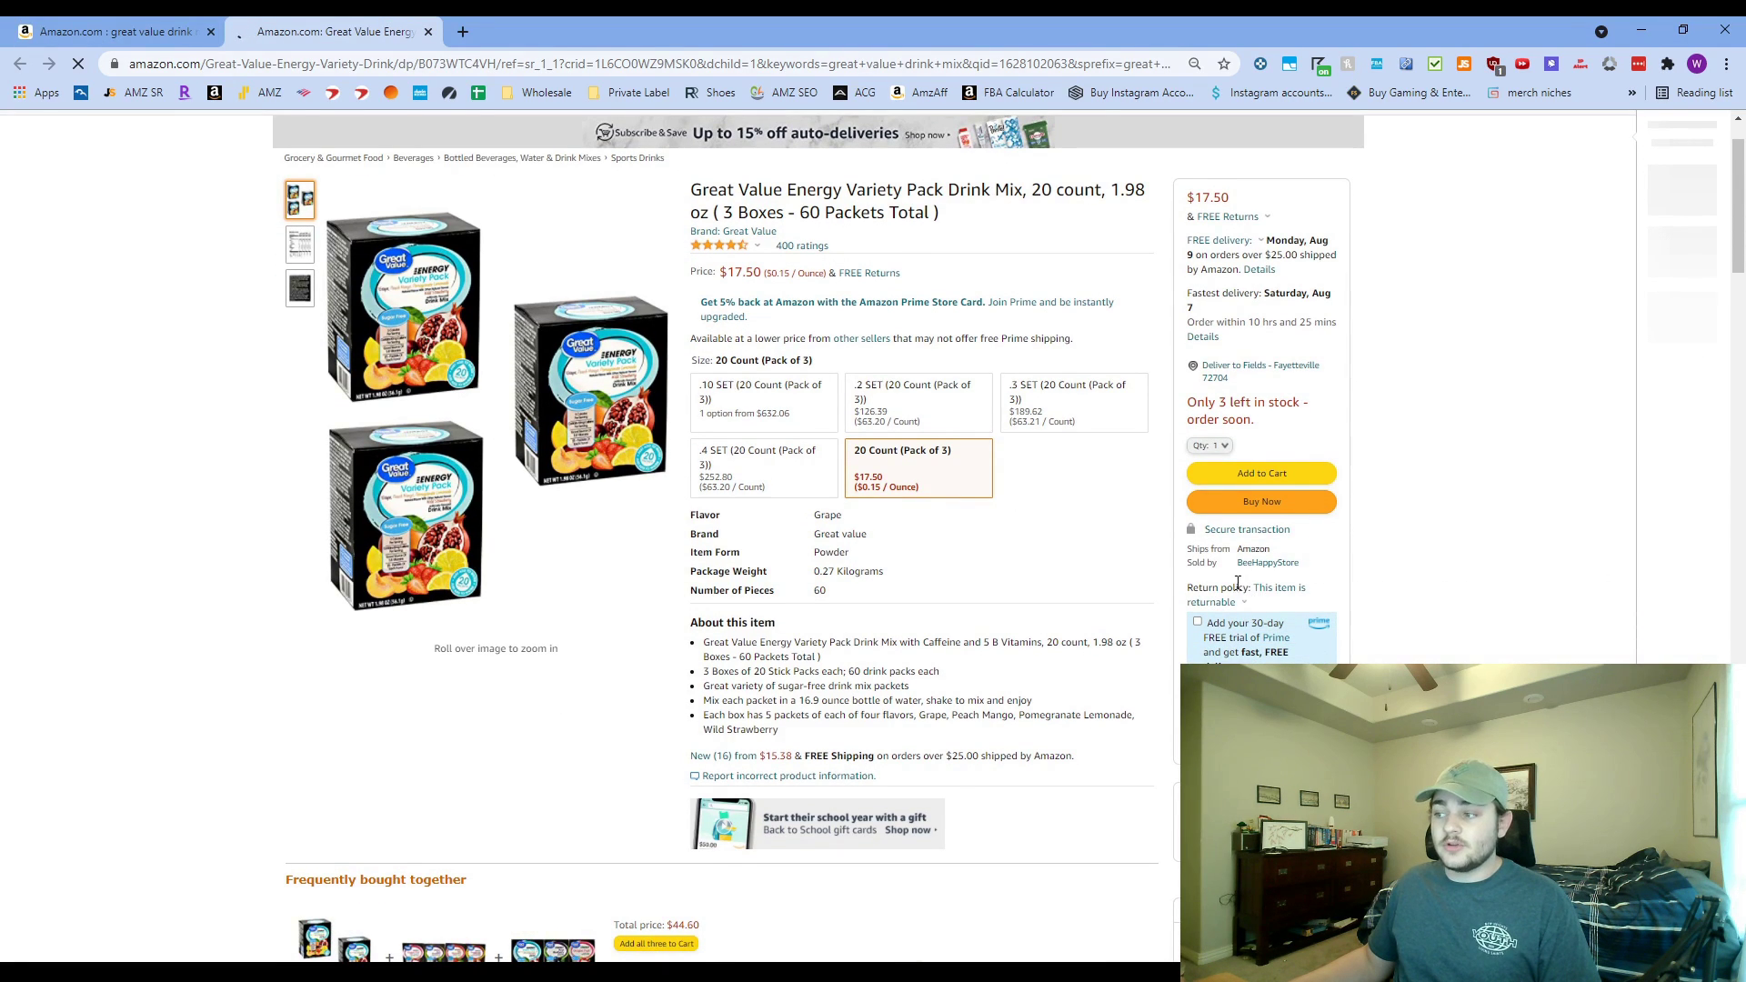
- Review the other sellers' new offers for the Great Value energy drink mix and open the Trustedmama seller's storefront
{"action": "scroll", "coordinate": [1258, 575], "scroll_direction": "down", "scroll_amount": 3}
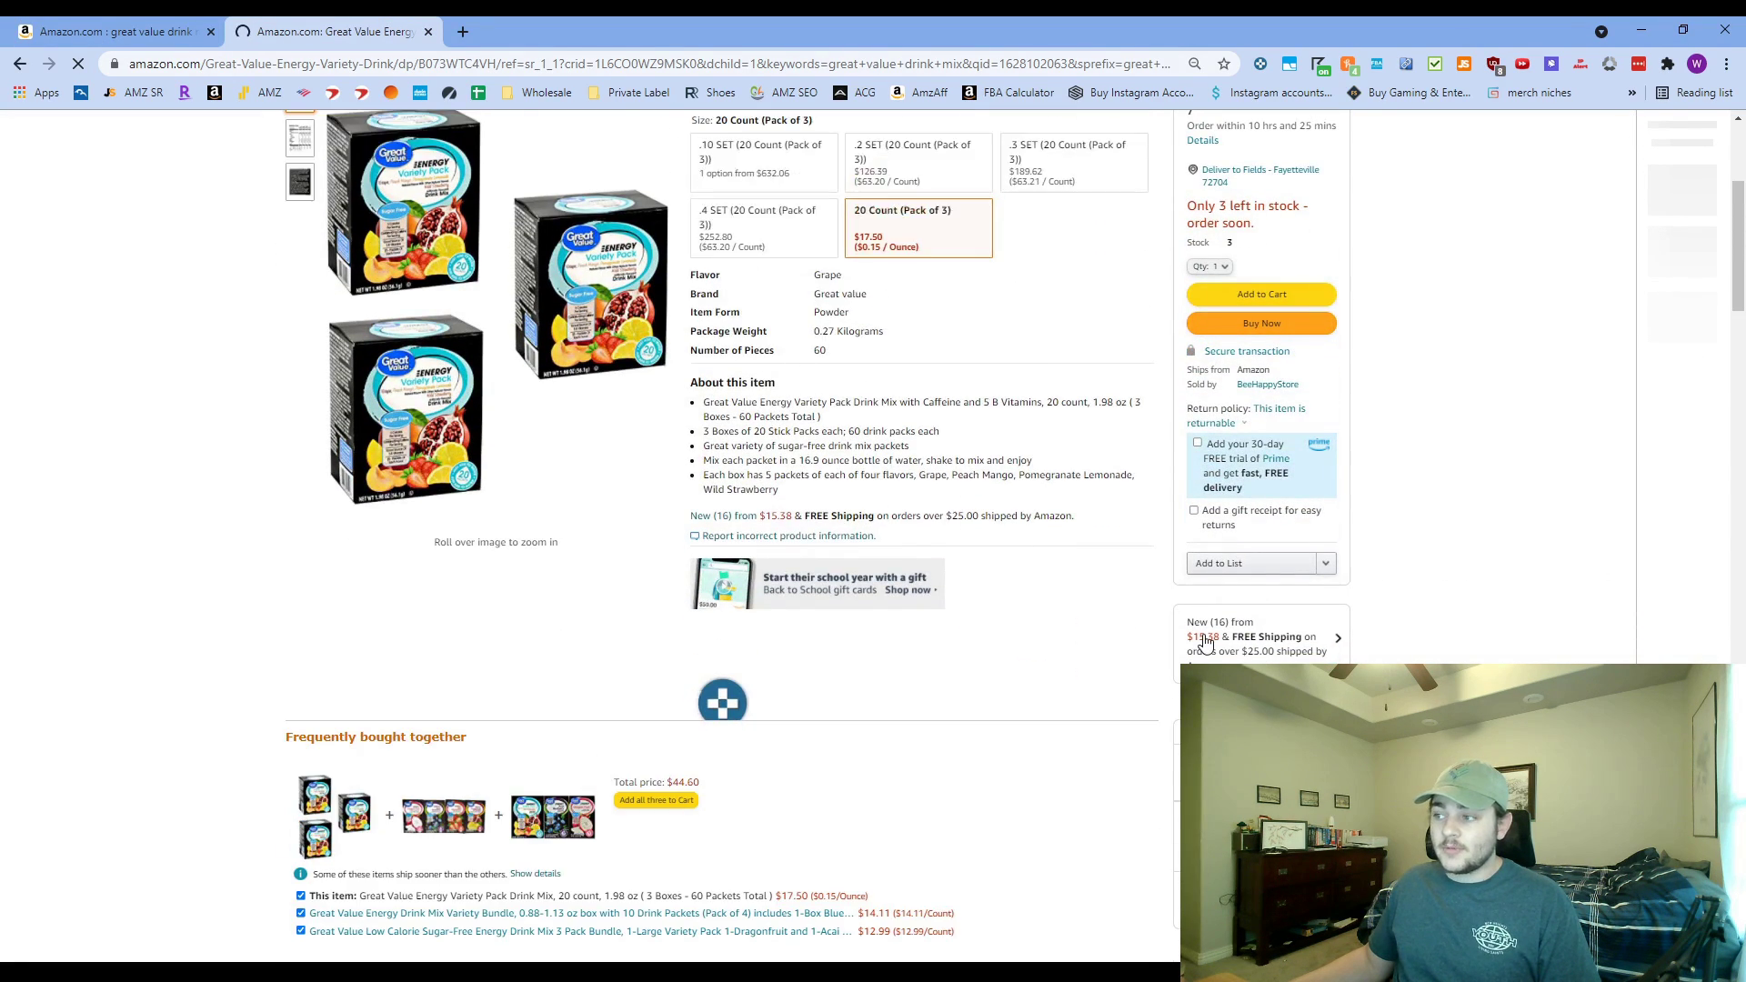
{"action": "scroll", "coordinate": [1137, 569], "scroll_direction": "down", "scroll_amount": 2}
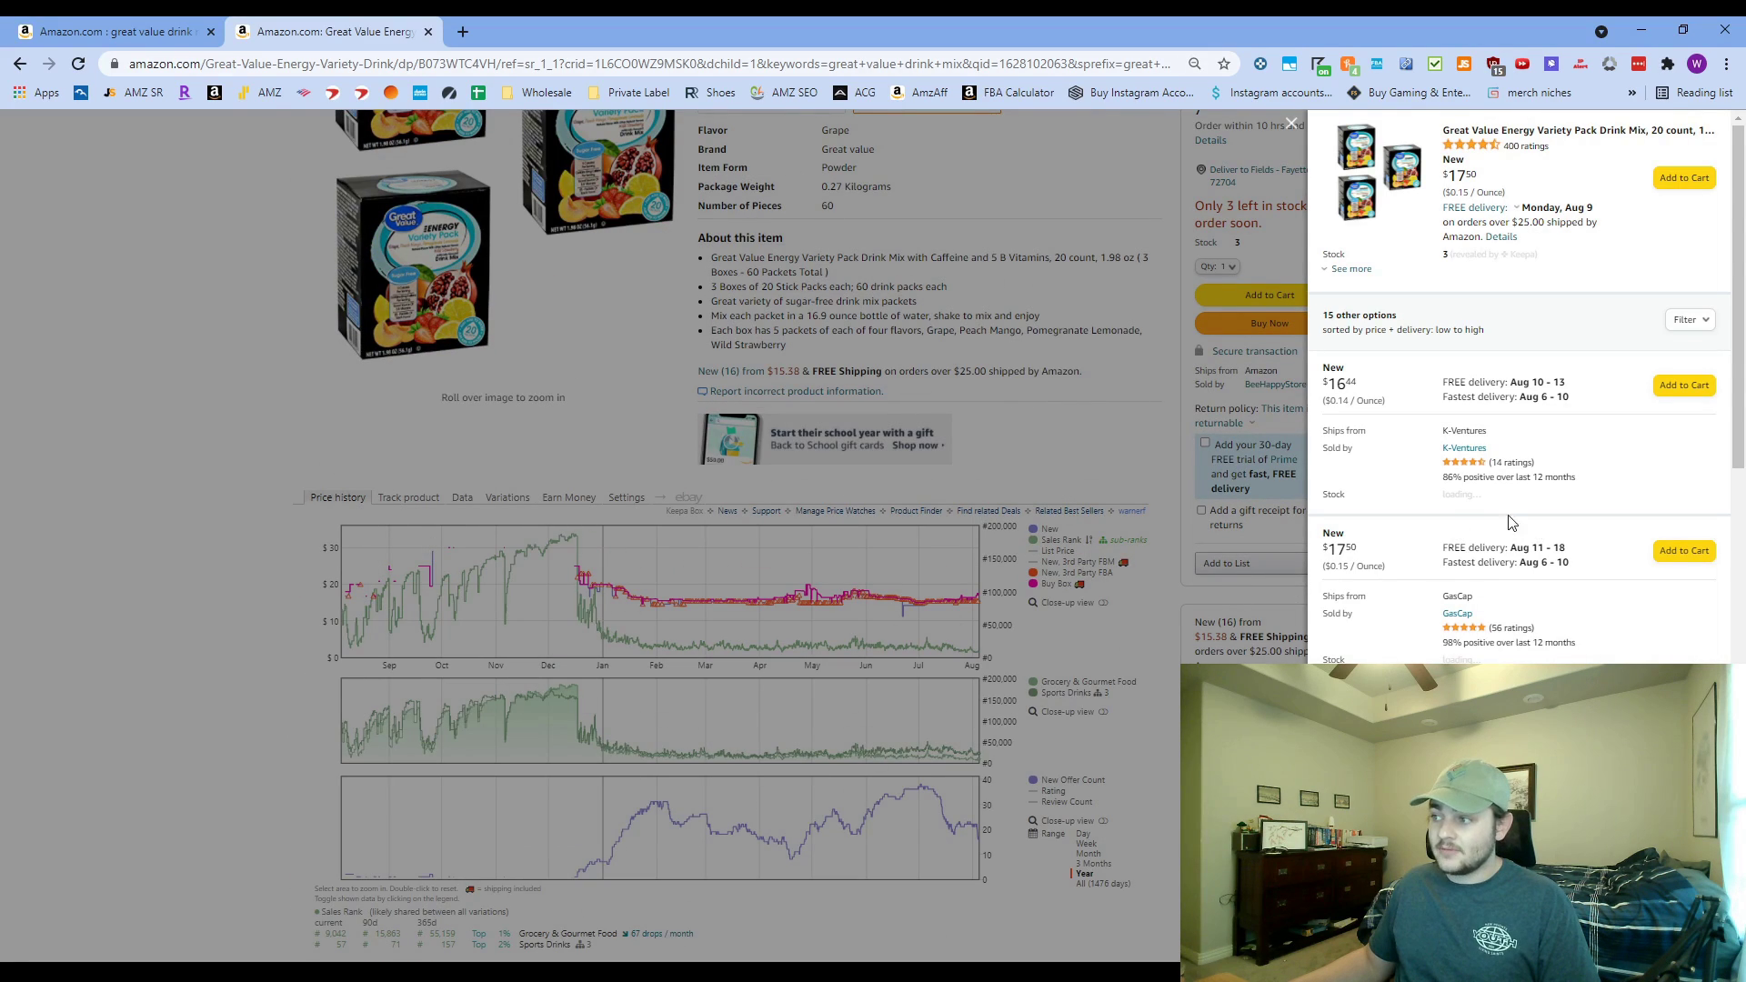
{"action": "scroll", "coordinate": [1508, 523], "scroll_direction": "down", "scroll_amount": 1}
{"action": "scroll", "coordinate": [1383, 472], "scroll_direction": "down", "scroll_amount": 1}
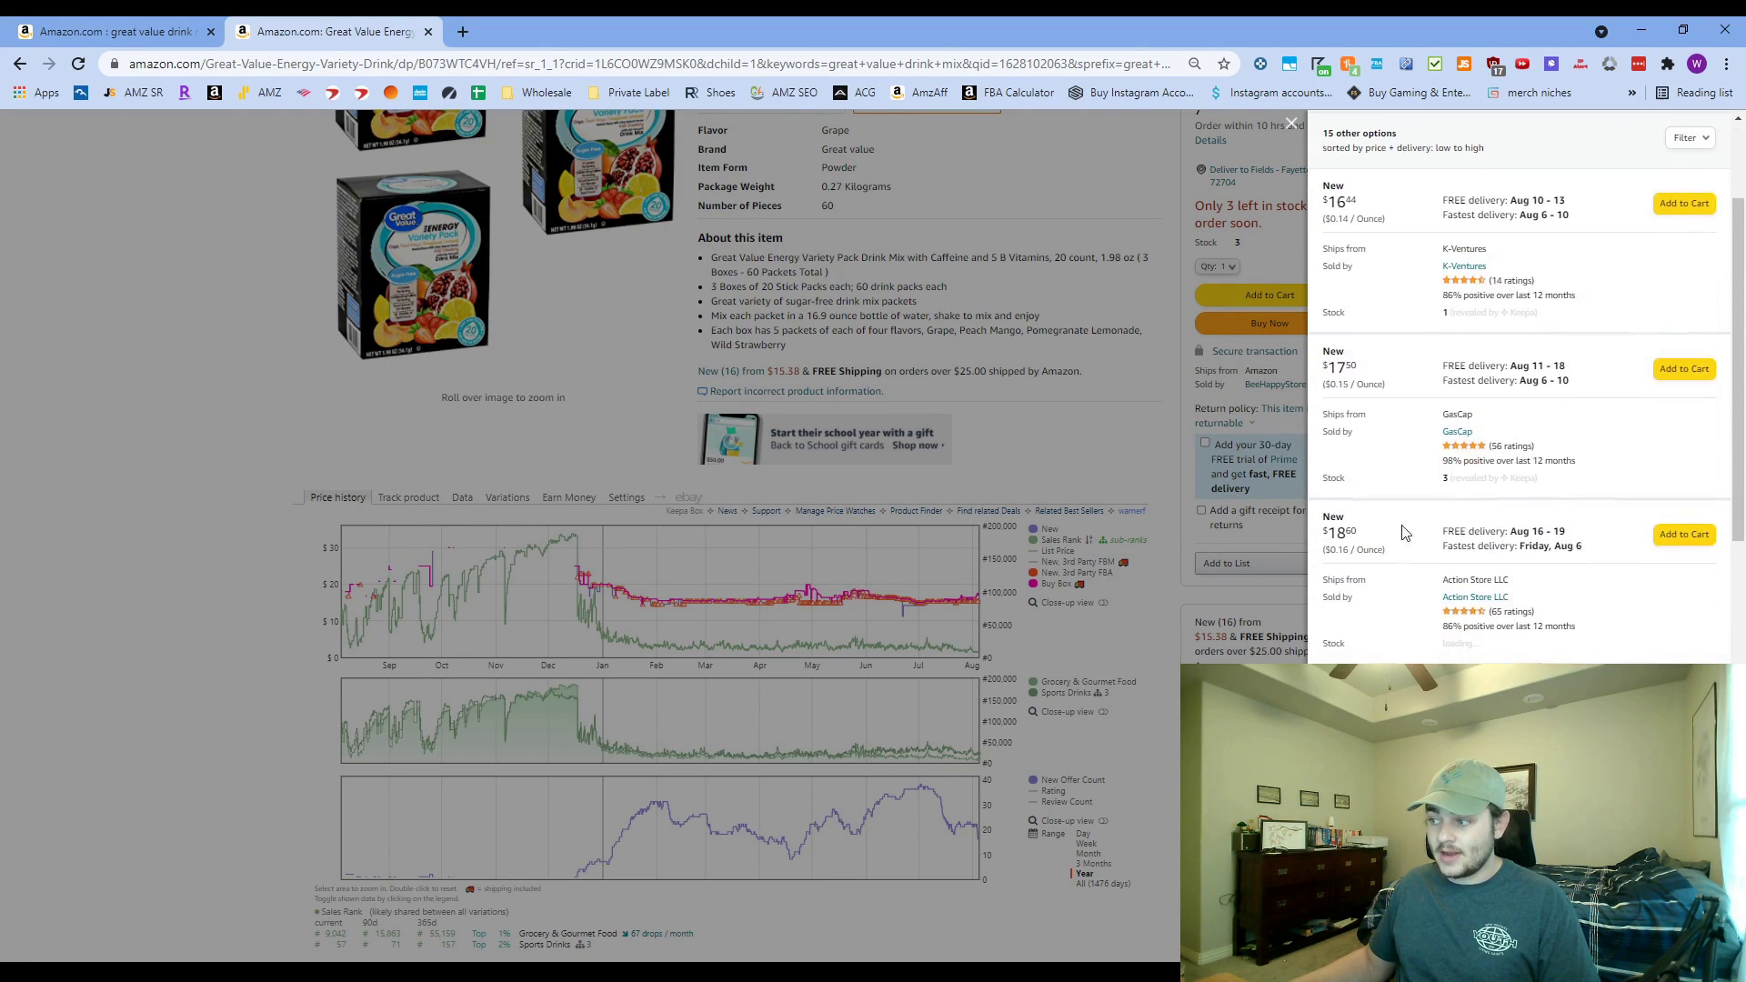
{"action": "scroll", "coordinate": [1392, 563], "scroll_direction": "down", "scroll_amount": 2}
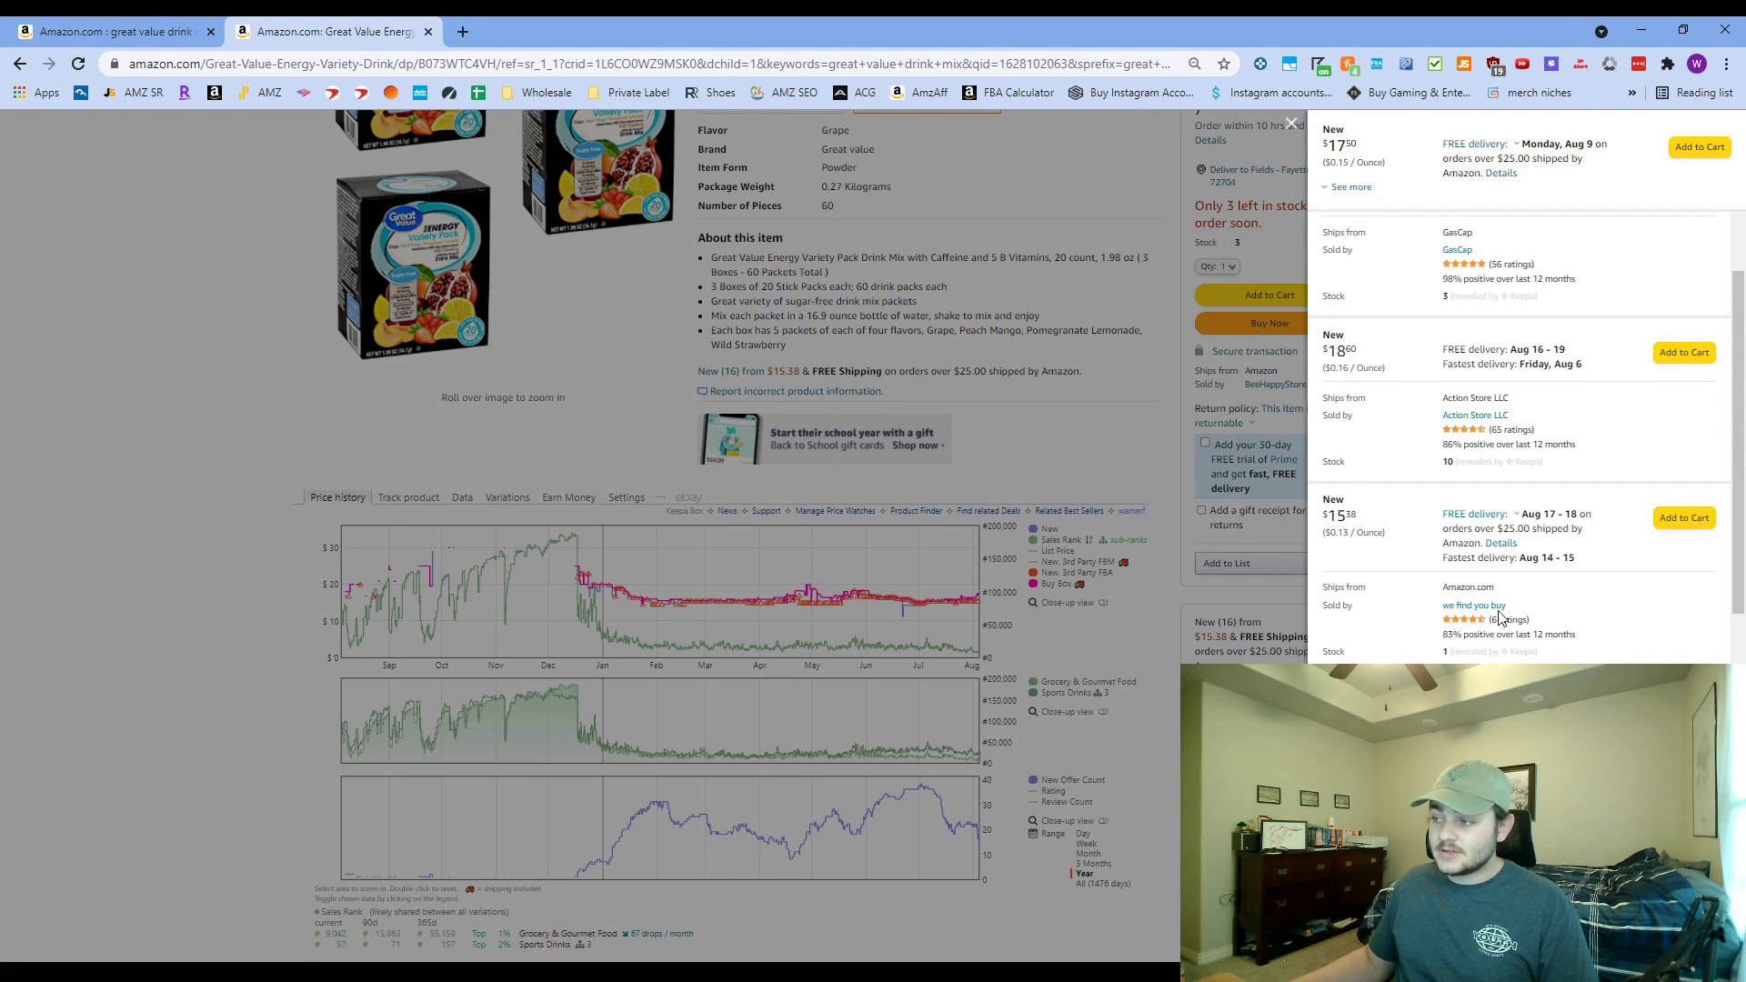
{"action": "scroll", "coordinate": [1437, 623], "scroll_direction": "down", "scroll_amount": 3}
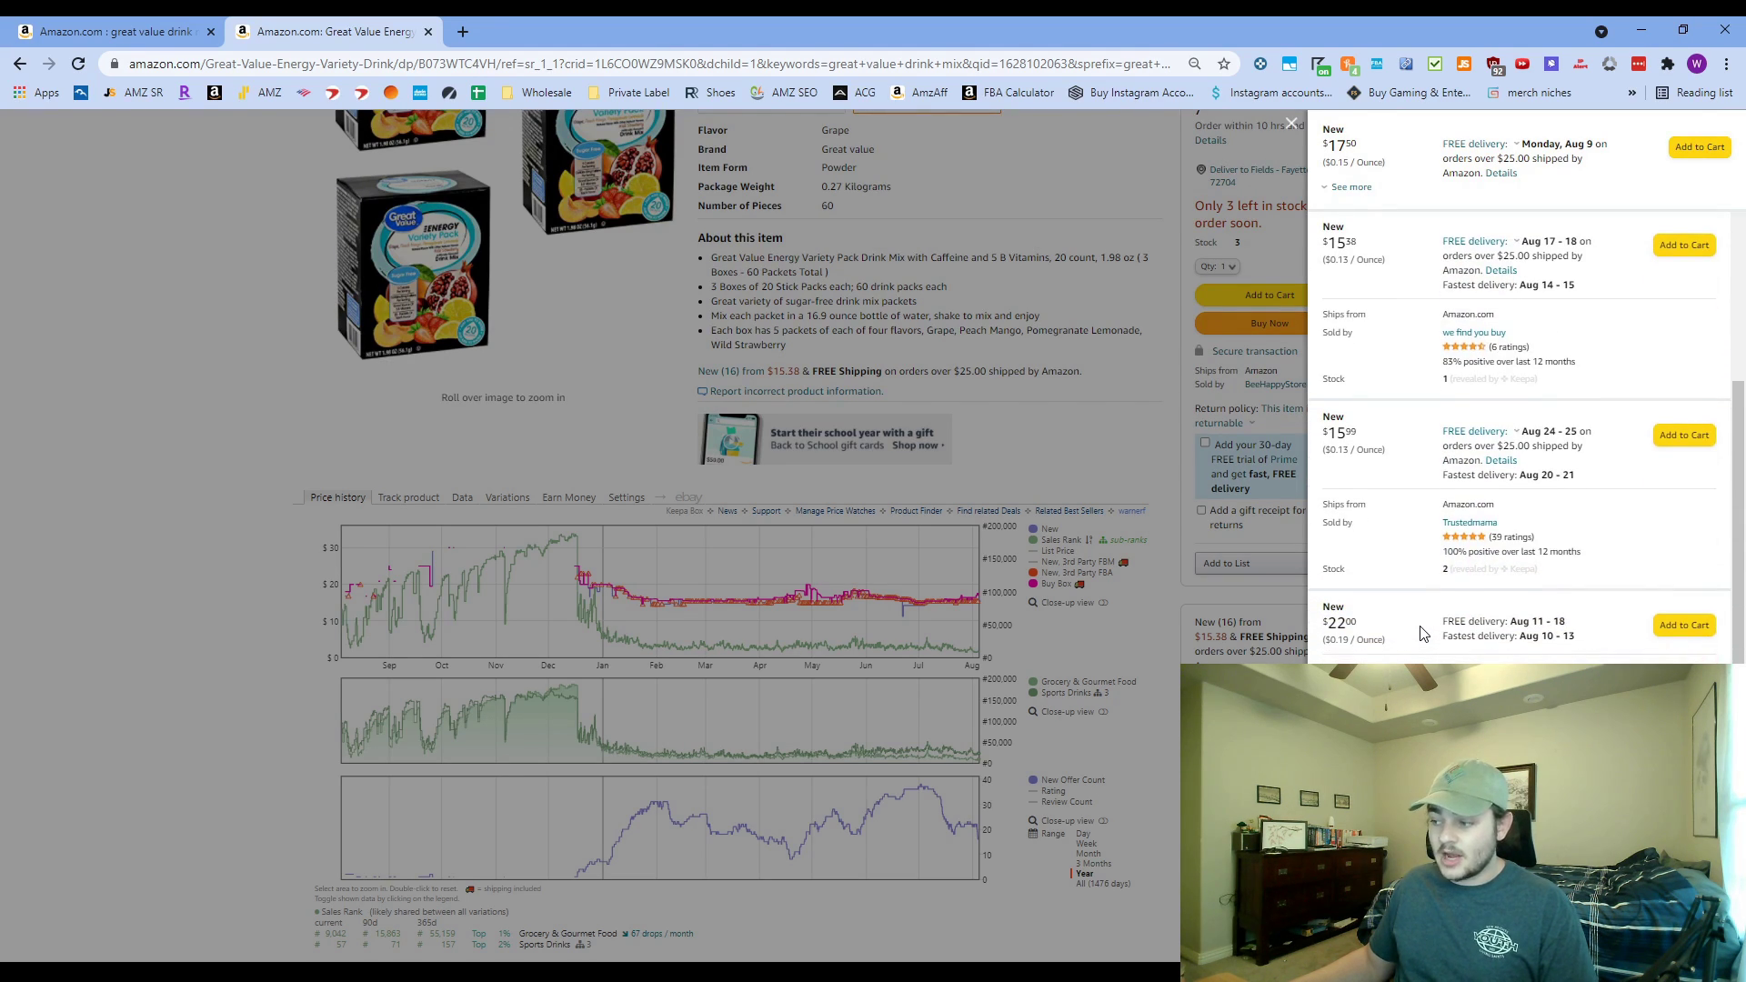
{"action": "scroll", "coordinate": [1424, 634], "scroll_direction": "down", "scroll_amount": 4}
{"action": "scroll", "coordinate": [1519, 391], "scroll_direction": "down", "scroll_amount": 2}
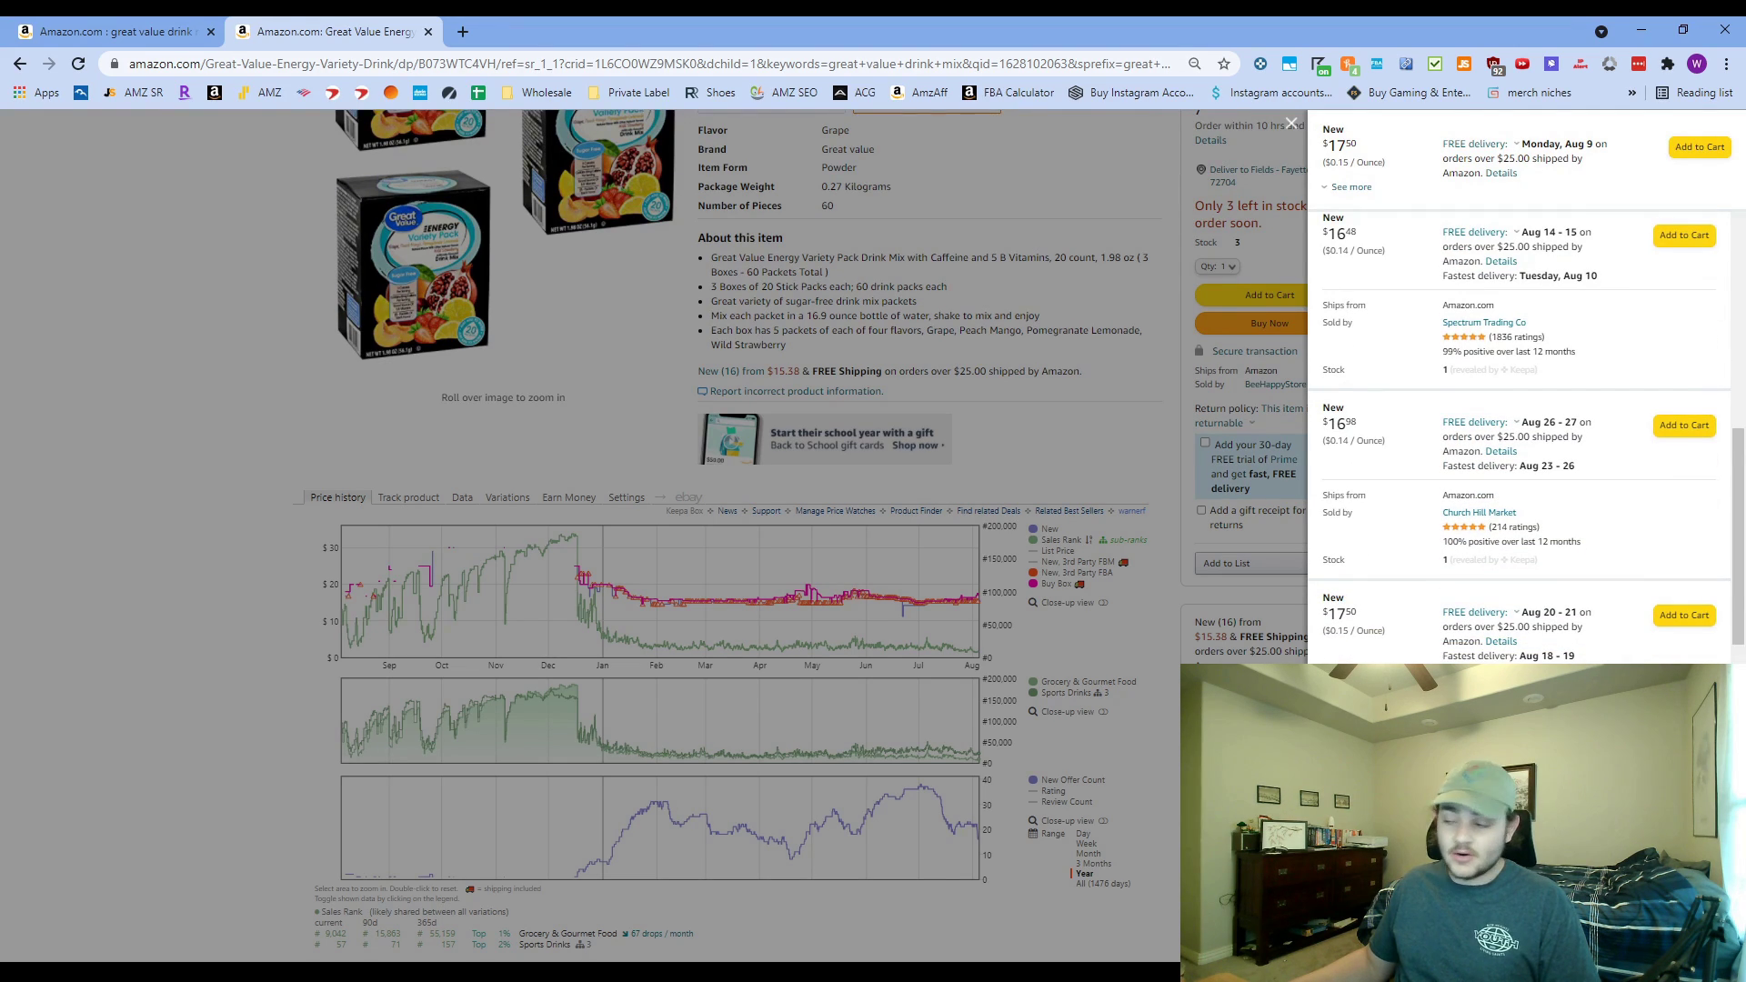
{"action": "scroll", "coordinate": [1519, 391], "scroll_direction": "up", "scroll_amount": 5}
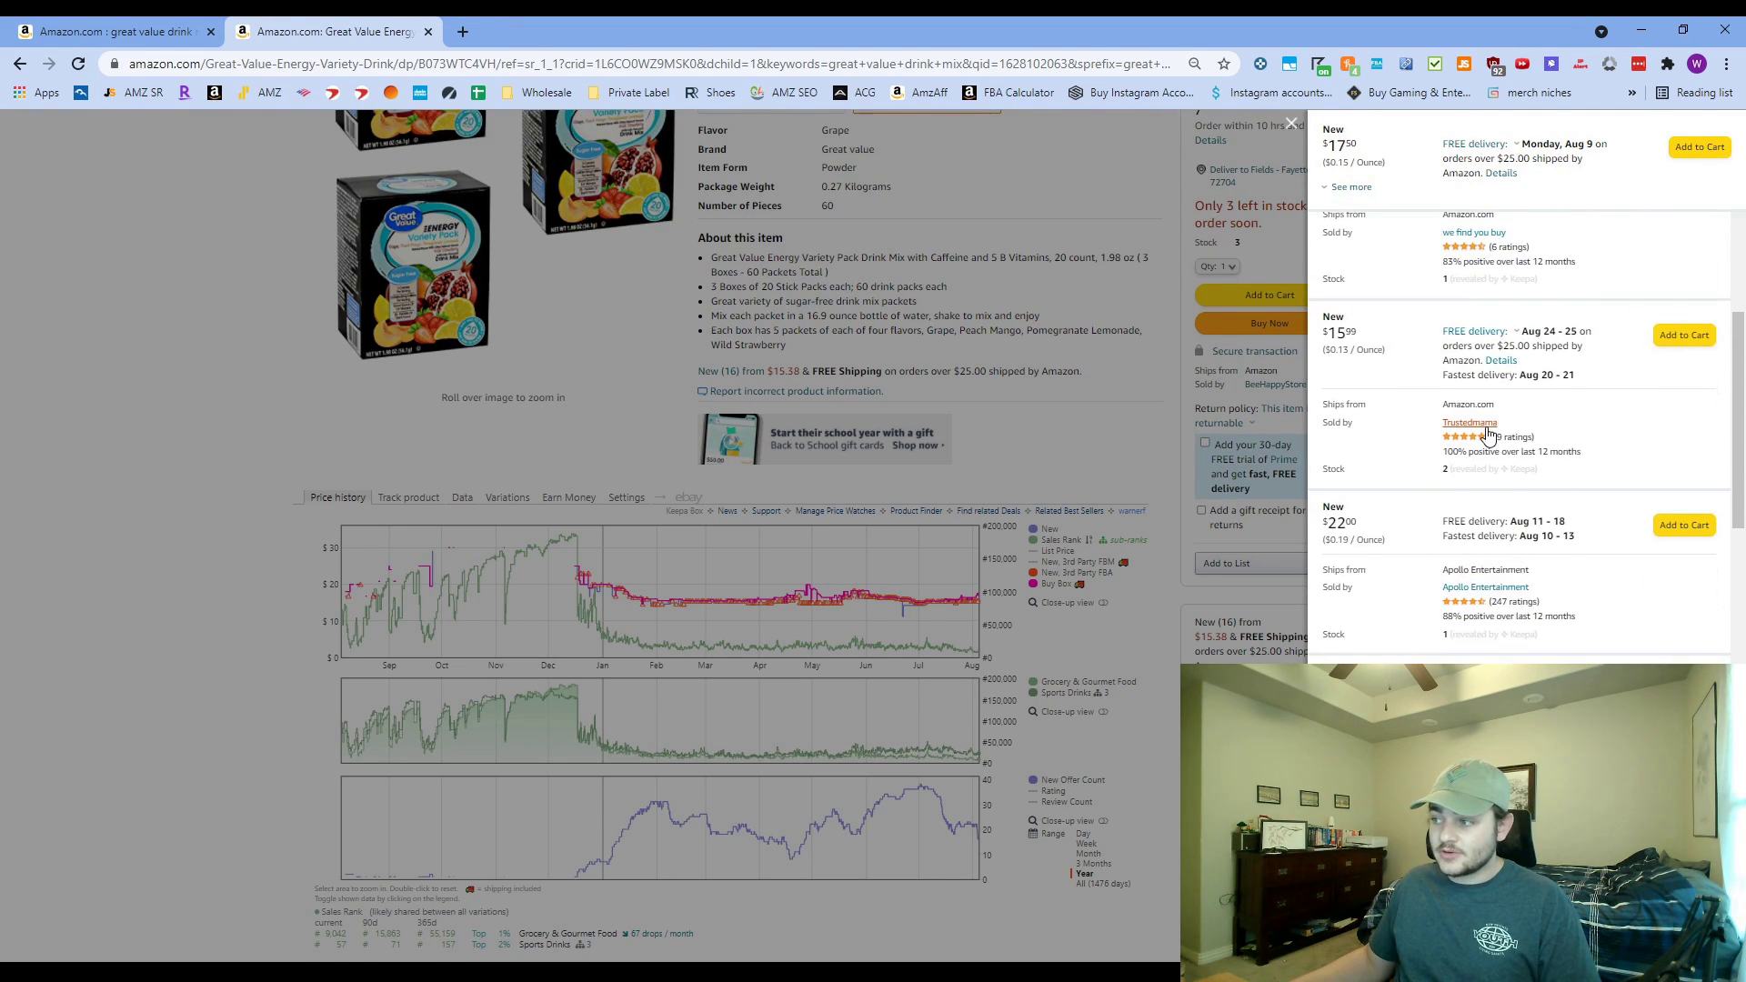
{"action": "scroll", "coordinate": [1463, 432], "scroll_direction": "up", "scroll_amount": 1}
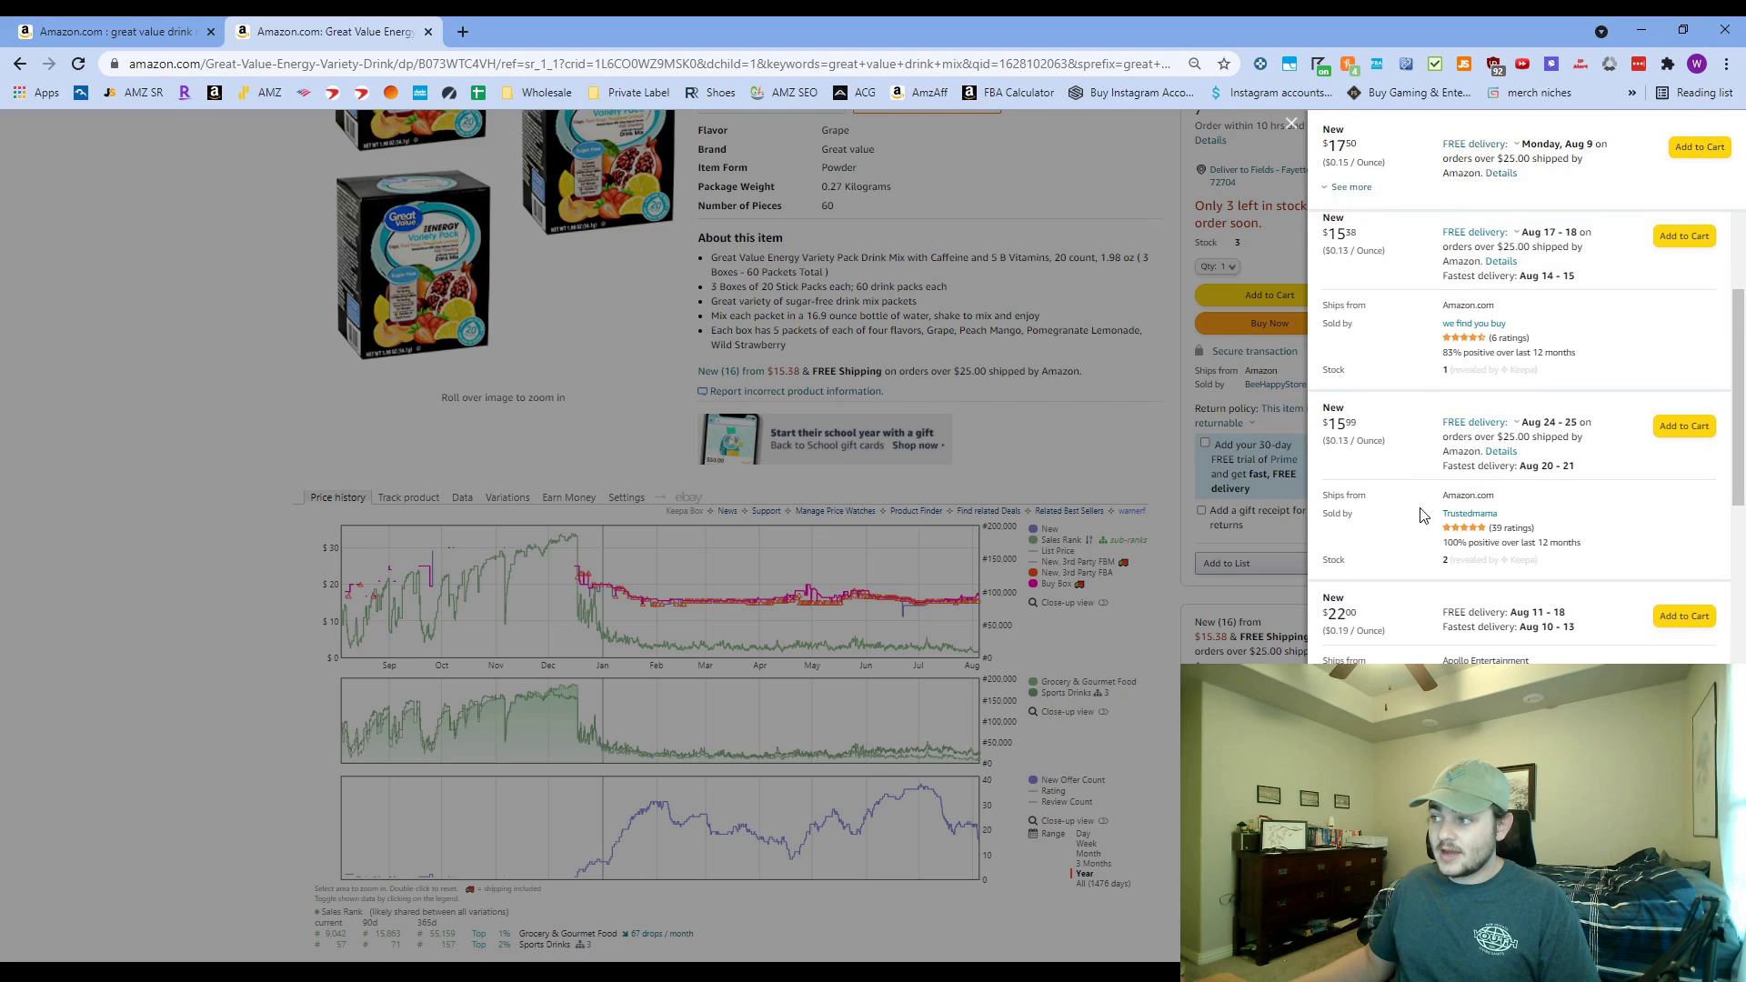
{"action": "left_click", "coordinate": [1470, 515]}
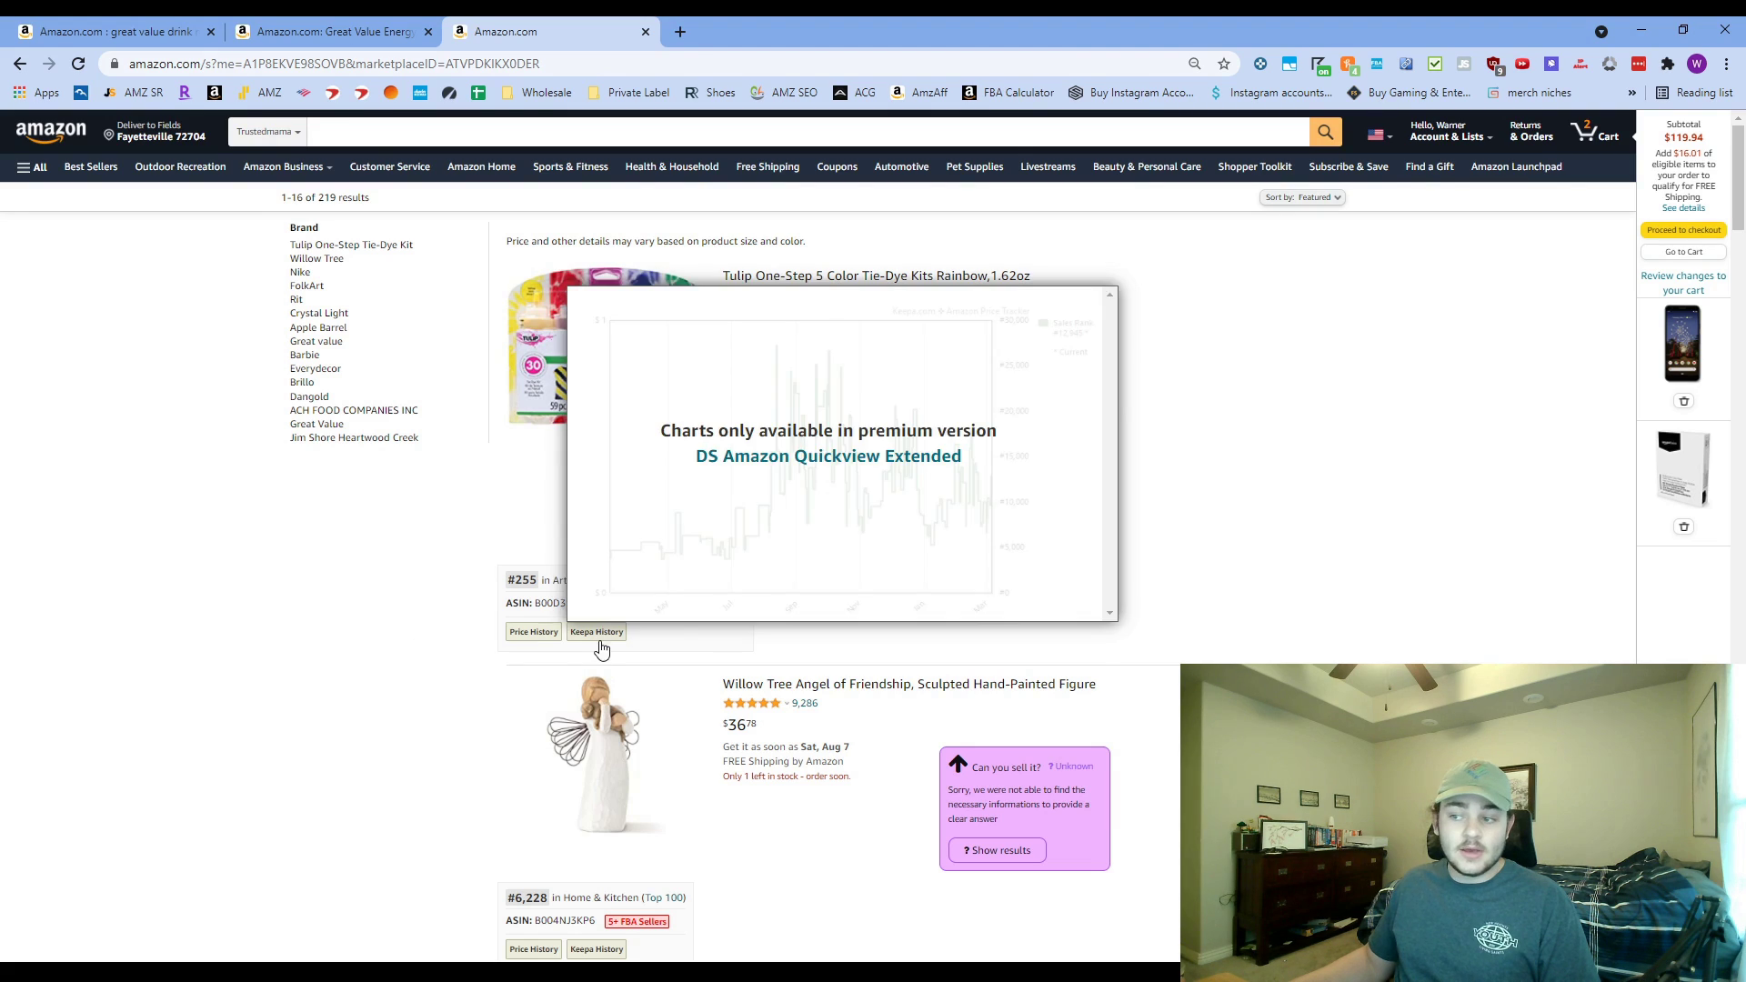
- Examine the sales ranks, FBA seller tags and sell-eligibility notes of the first products in the Trustedmama storefront
{"action": "scroll", "coordinate": [664, 473], "scroll_direction": "down", "scroll_amount": 2}
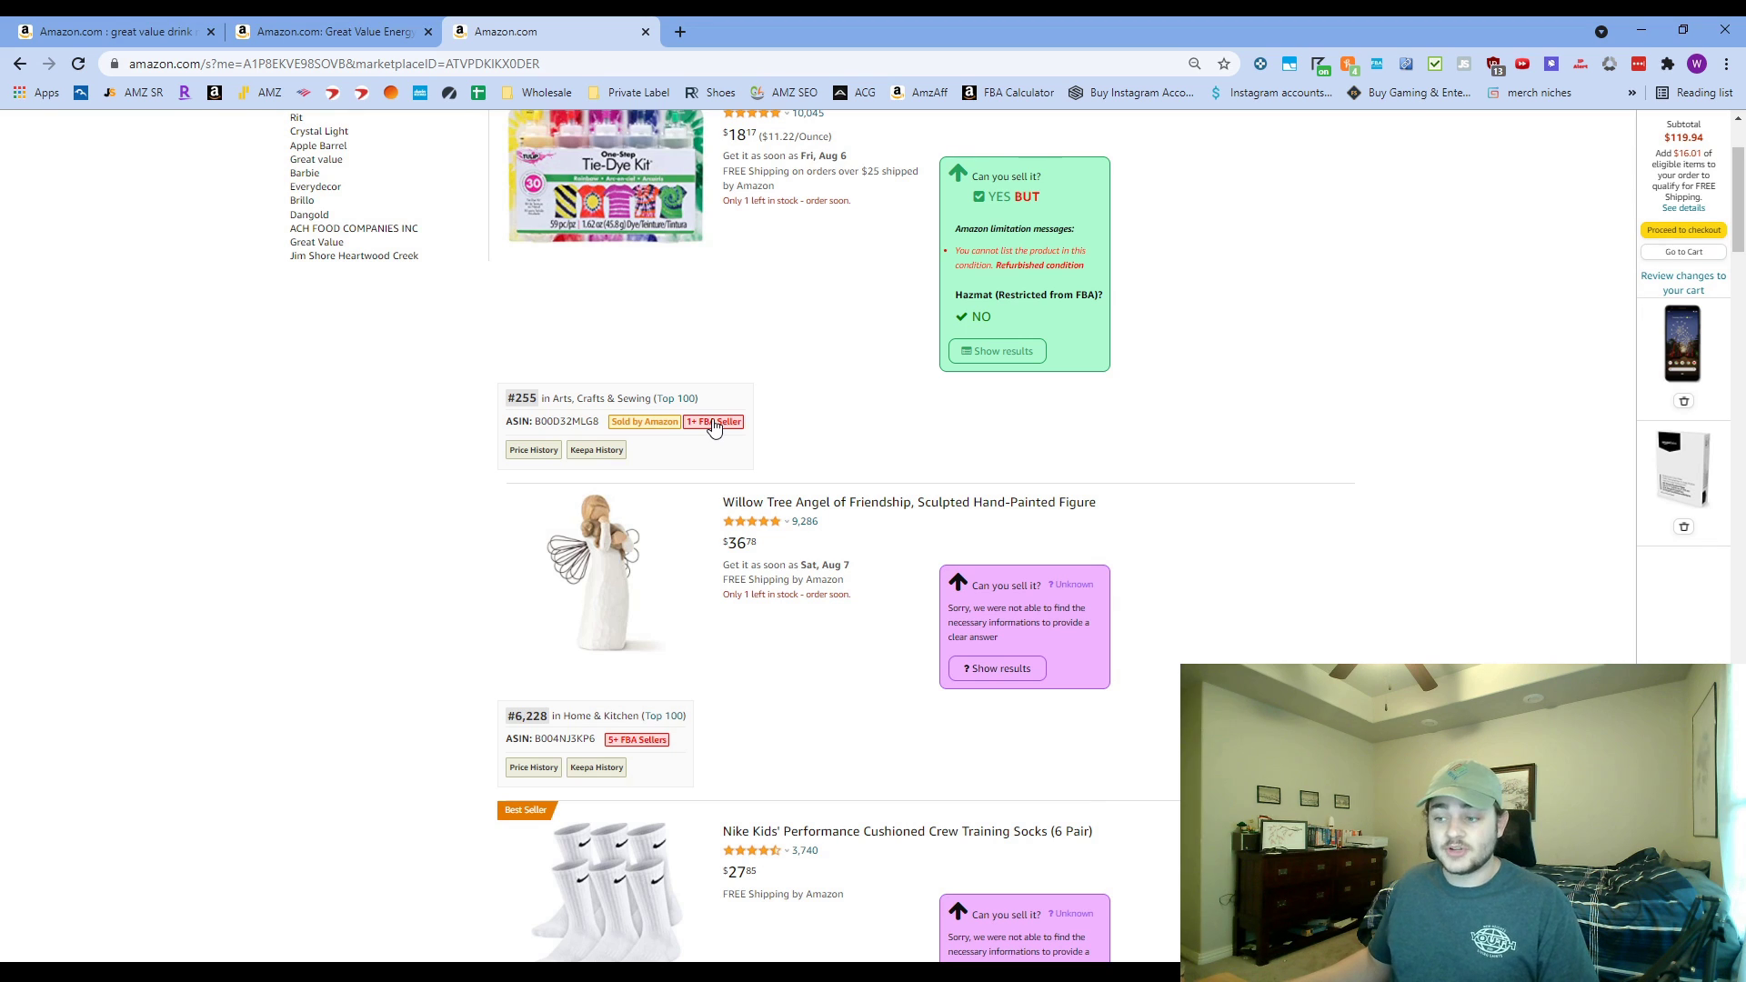
{"action": "scroll", "coordinate": [714, 428], "scroll_direction": "down", "scroll_amount": 3}
{"action": "scroll", "coordinate": [713, 429], "scroll_direction": "up", "scroll_amount": 4}
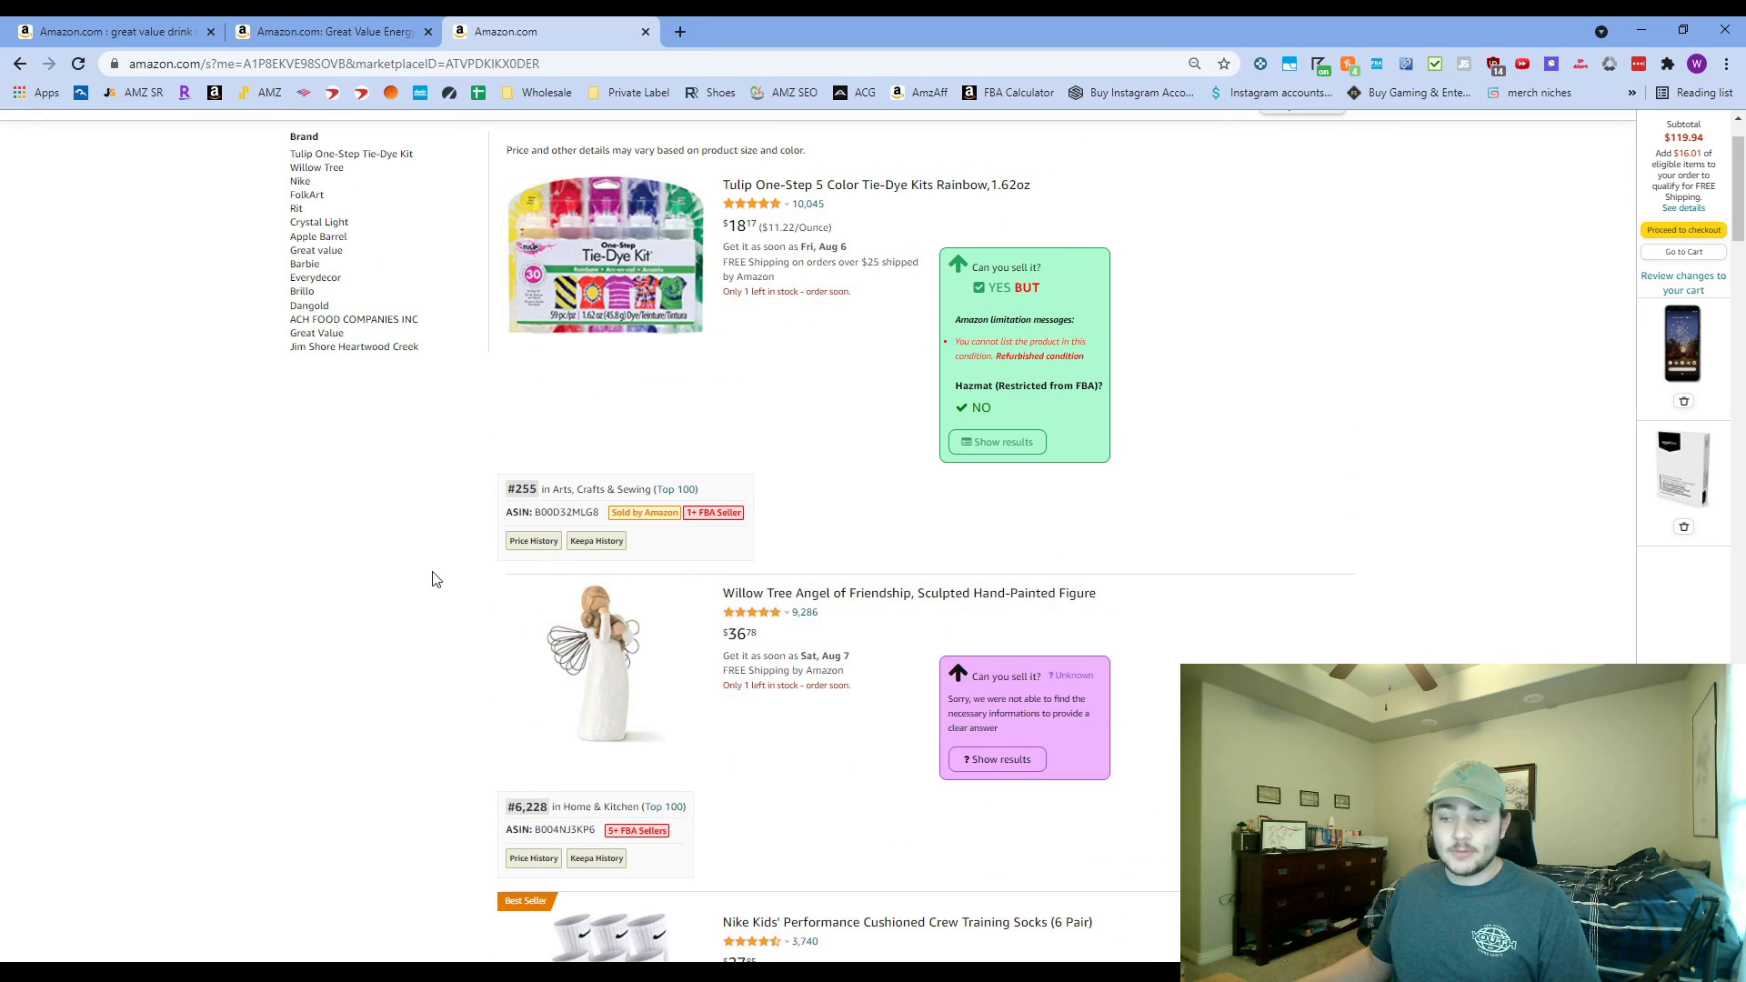
{"action": "scroll", "coordinate": [391, 608], "scroll_direction": "down", "scroll_amount": 1}
{"action": "scroll", "coordinate": [397, 618], "scroll_direction": "up", "scroll_amount": 1}
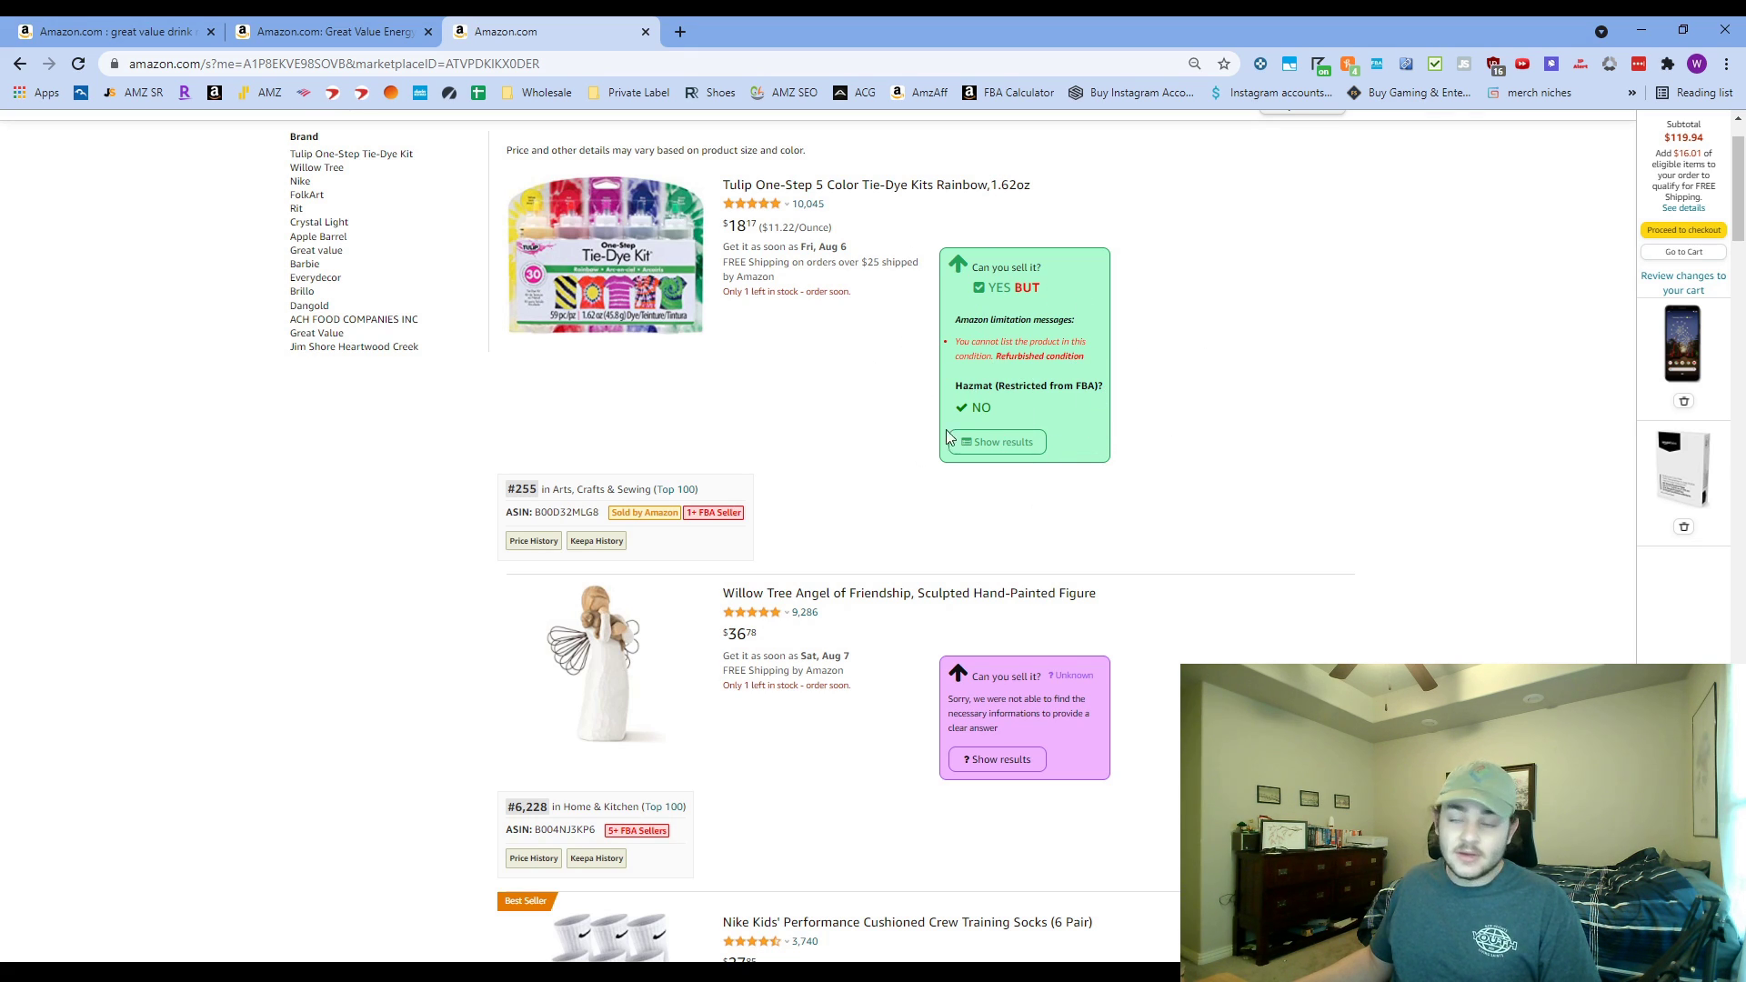
{"action": "scroll", "coordinate": [401, 612], "scroll_direction": "down", "scroll_amount": 1}
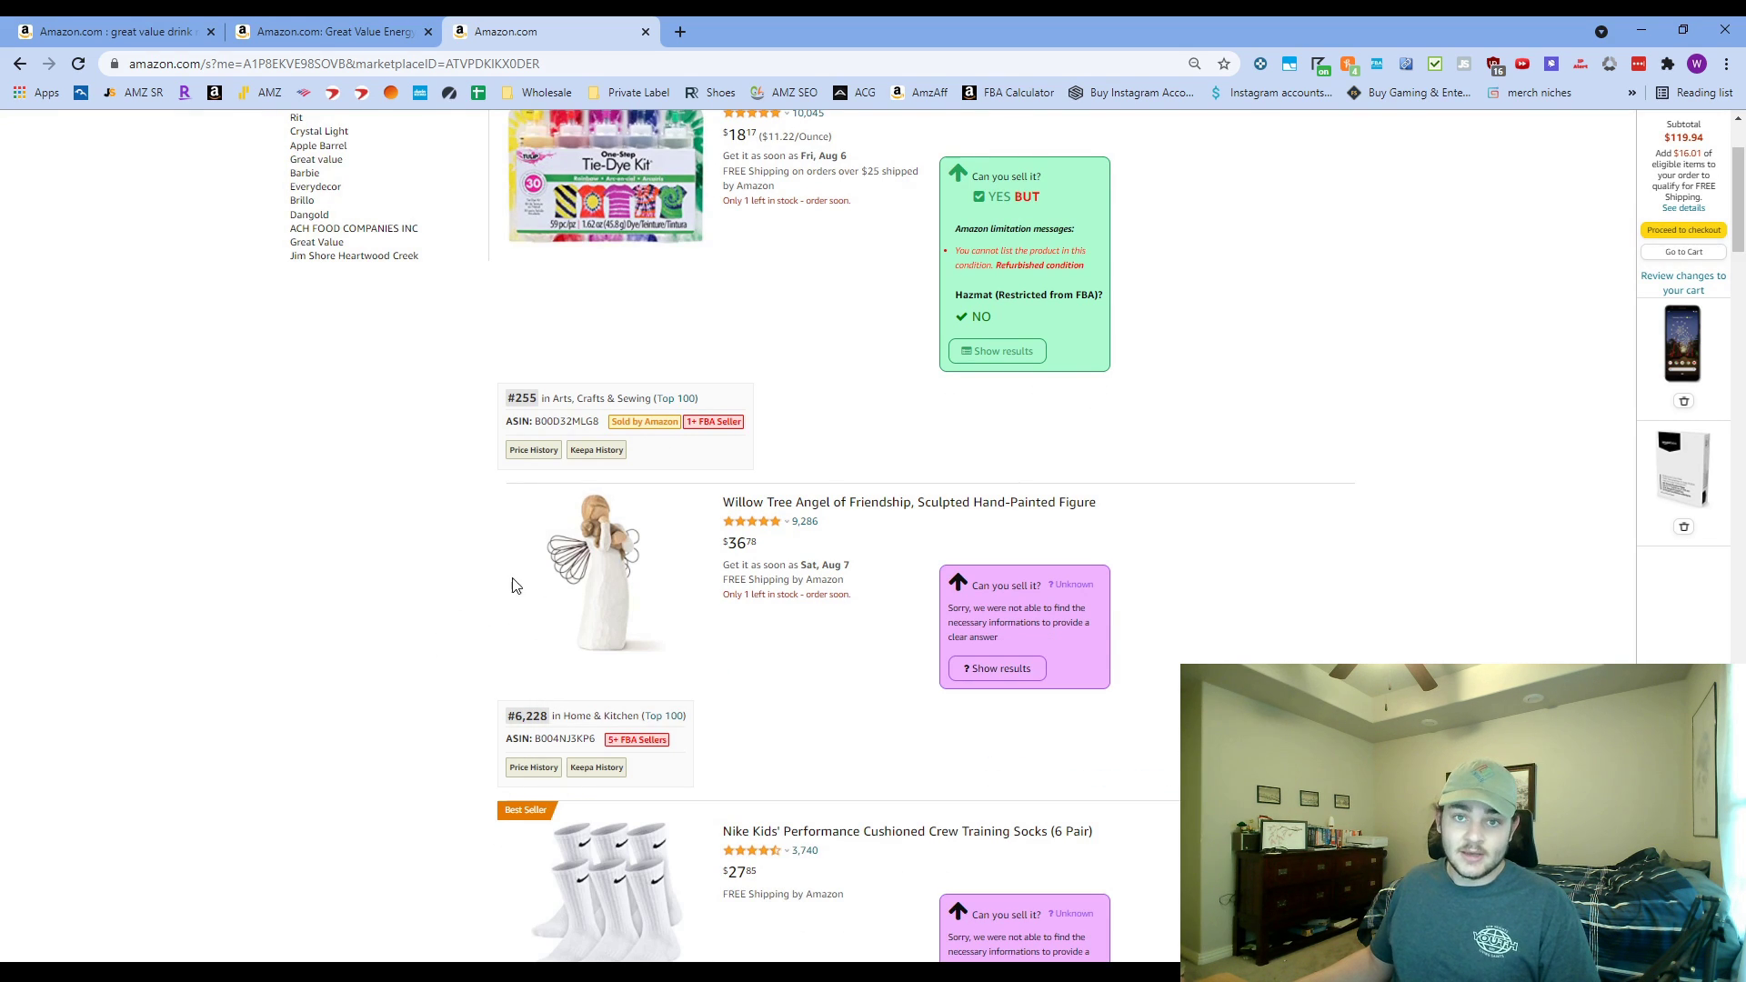
{"action": "scroll", "coordinate": [421, 604], "scroll_direction": "down", "scroll_amount": 3}
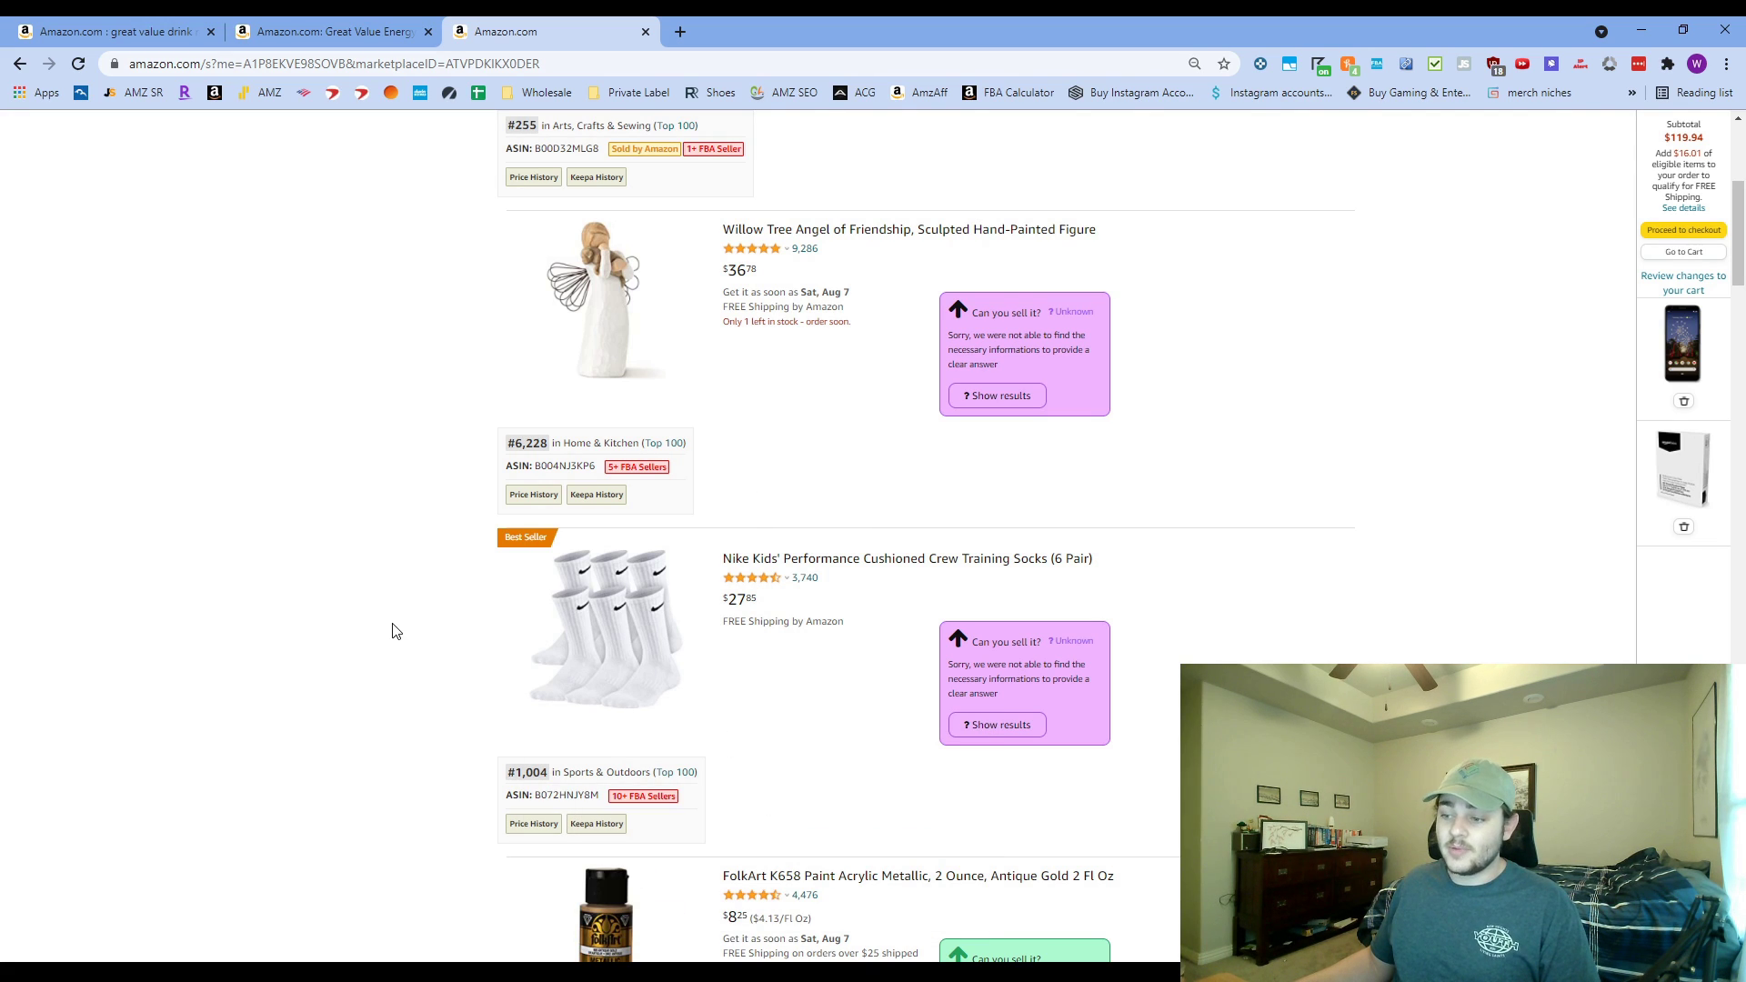
{"action": "scroll", "coordinate": [406, 549], "scroll_direction": "up", "scroll_amount": 4}
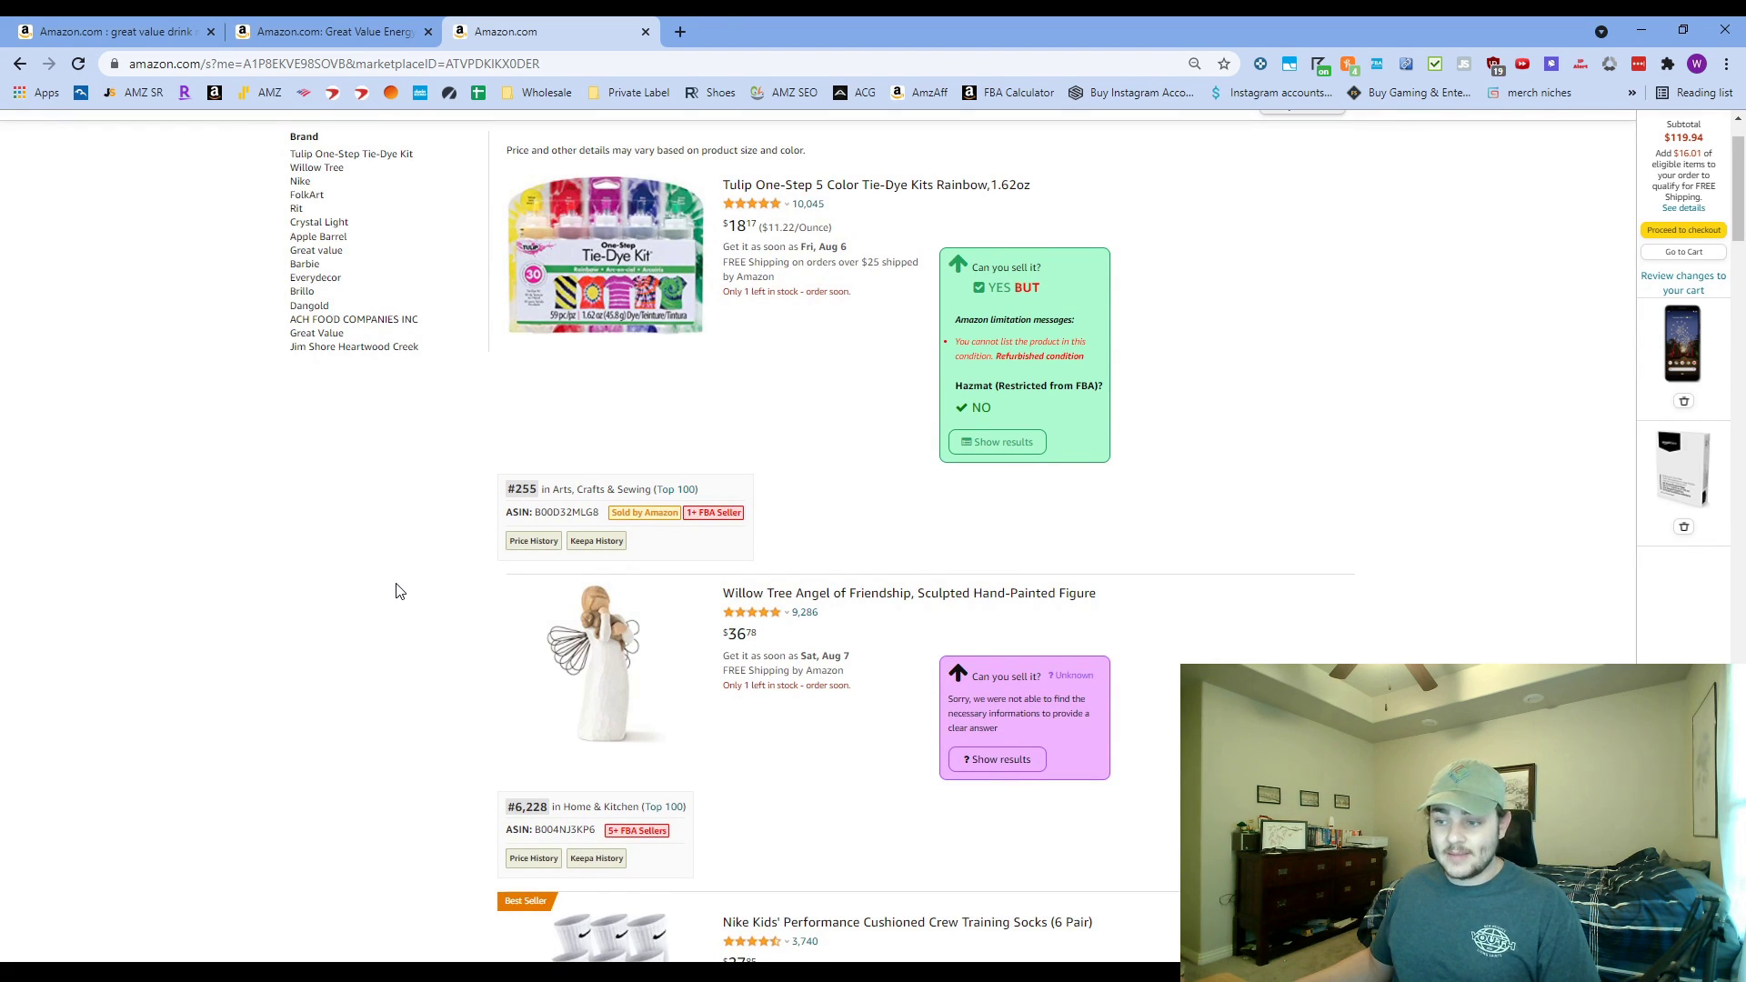
- Open the Willow Tree Angel of Friendship and Willow Tree Close to me figures from the storefront in separate new tabs
{"action": "scroll", "coordinate": [400, 591], "scroll_direction": "down", "scroll_amount": 3}
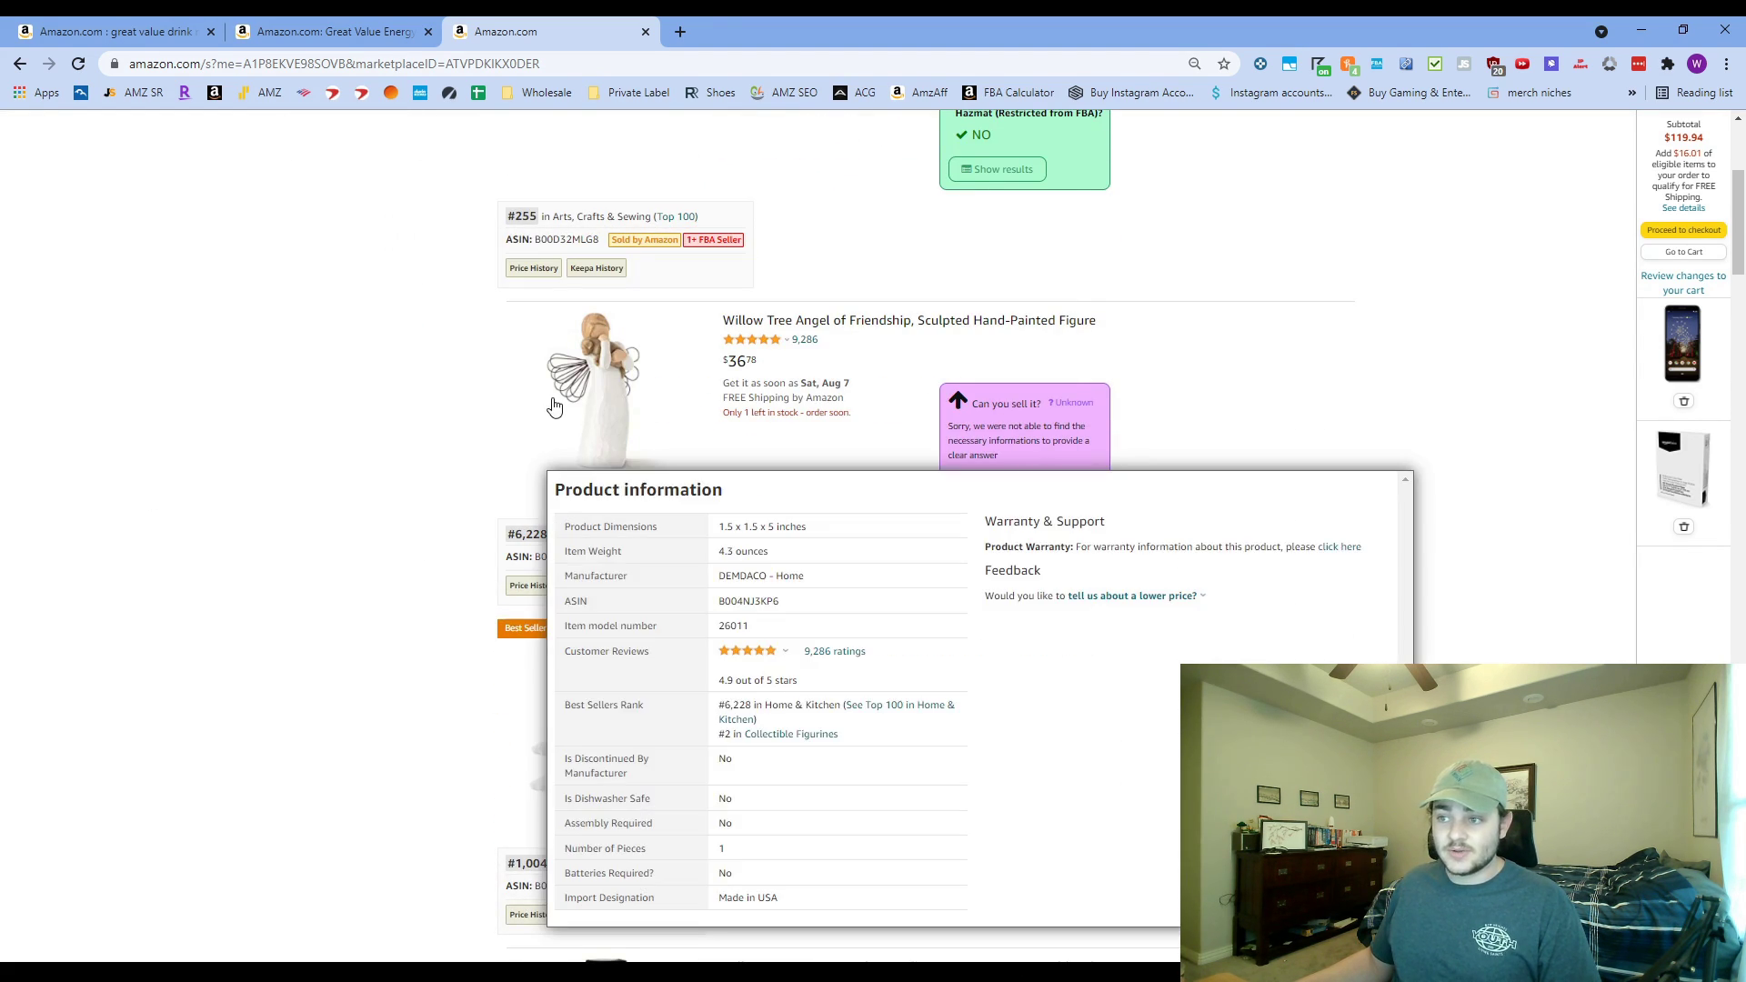
{"action": "middle_click", "coordinate": [554, 407]}
{"action": "scroll", "coordinate": [406, 444], "scroll_direction": "down", "scroll_amount": 3}
{"action": "mouse_move", "coordinate": [615, 496]}
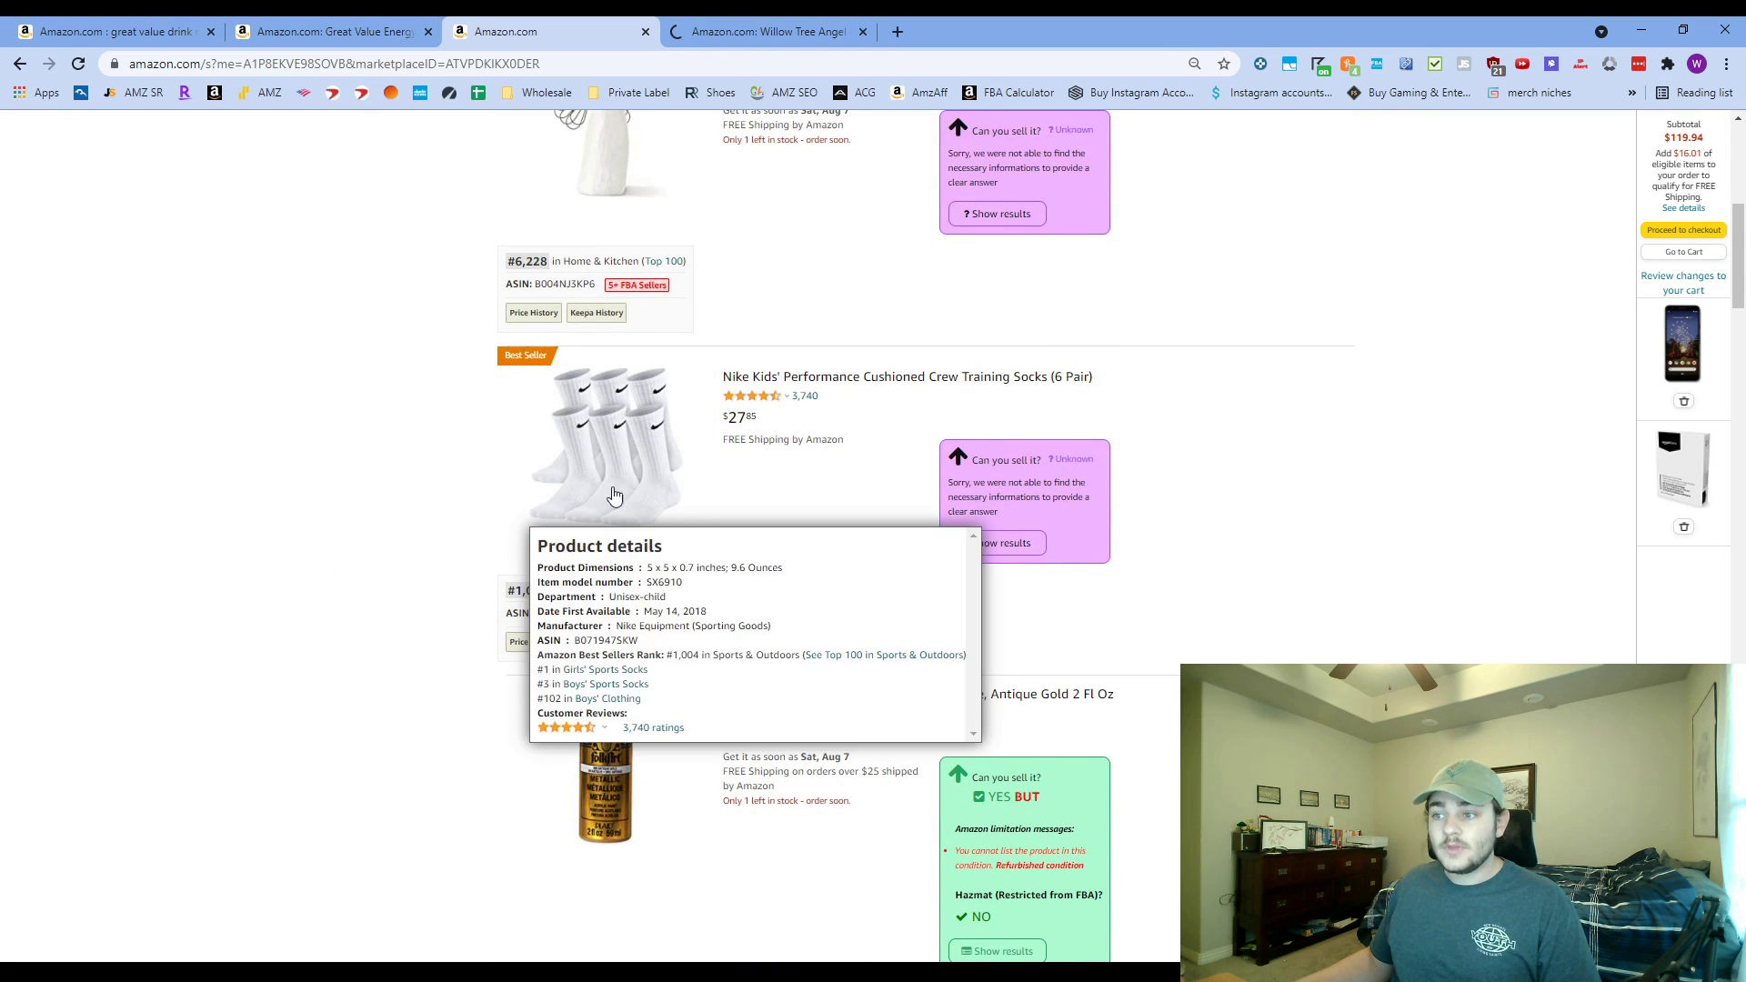
{"action": "scroll", "coordinate": [421, 534], "scroll_direction": "down", "scroll_amount": 6}
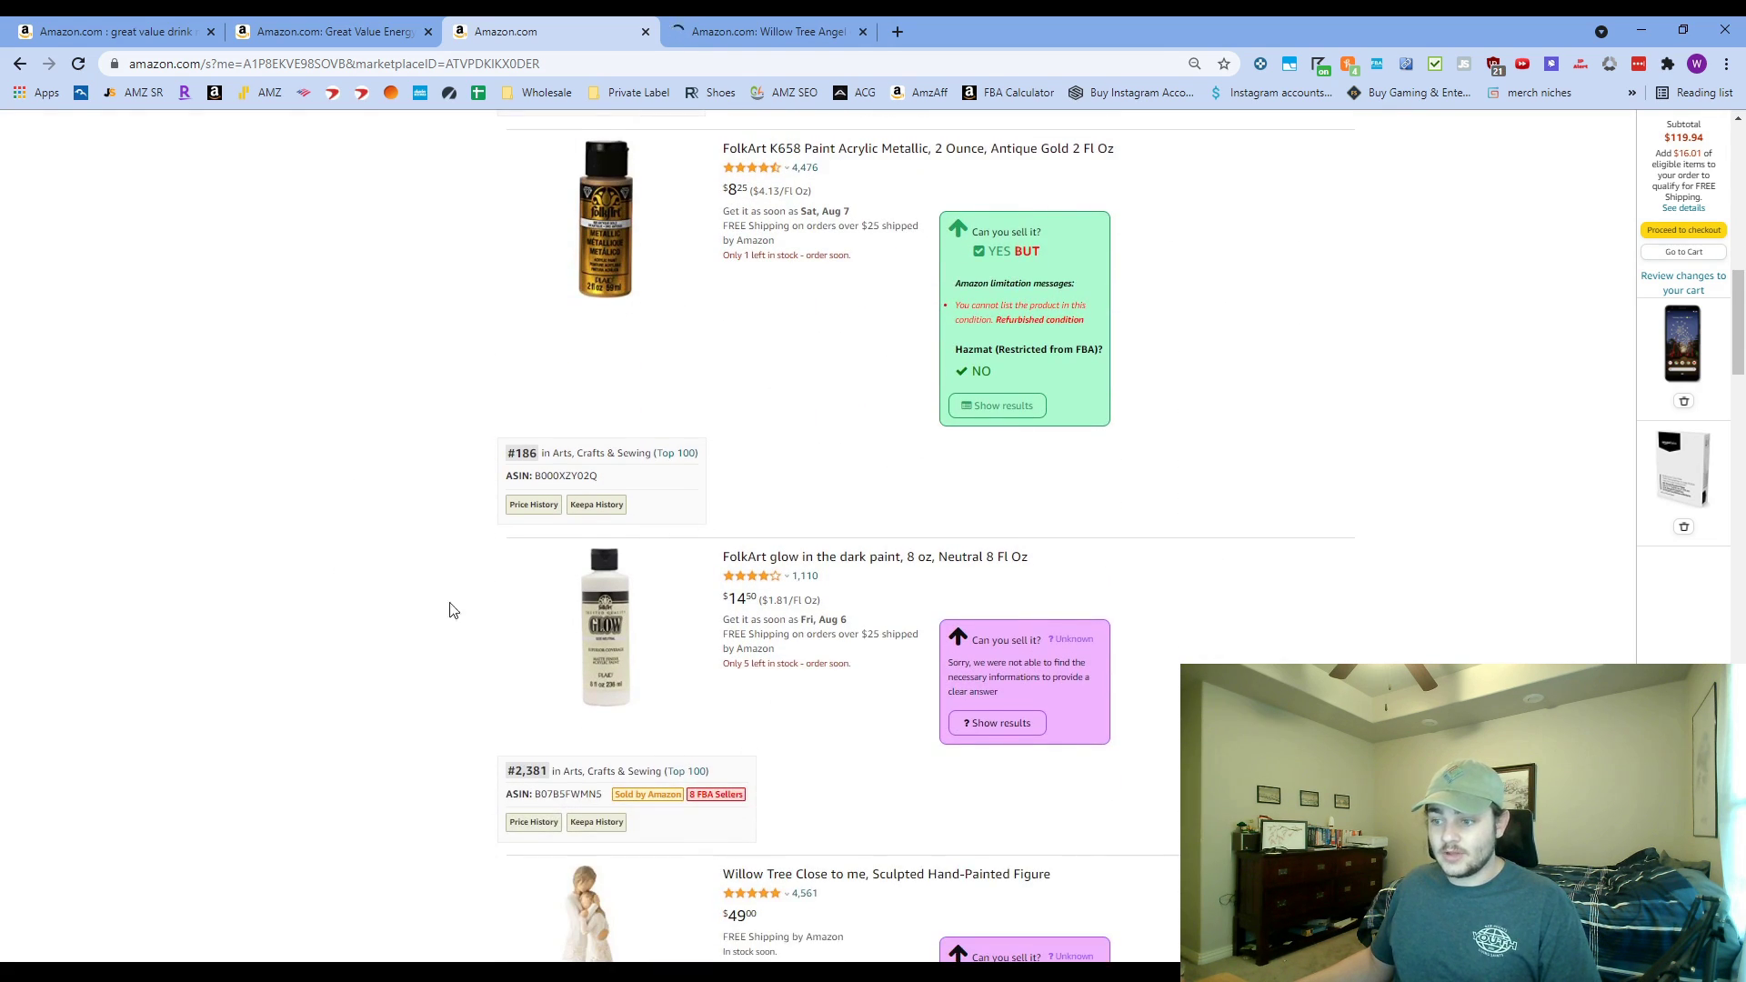
{"action": "scroll", "coordinate": [437, 608], "scroll_direction": "up", "scroll_amount": 2}
{"action": "scroll", "coordinate": [455, 591], "scroll_direction": "down", "scroll_amount": 6}
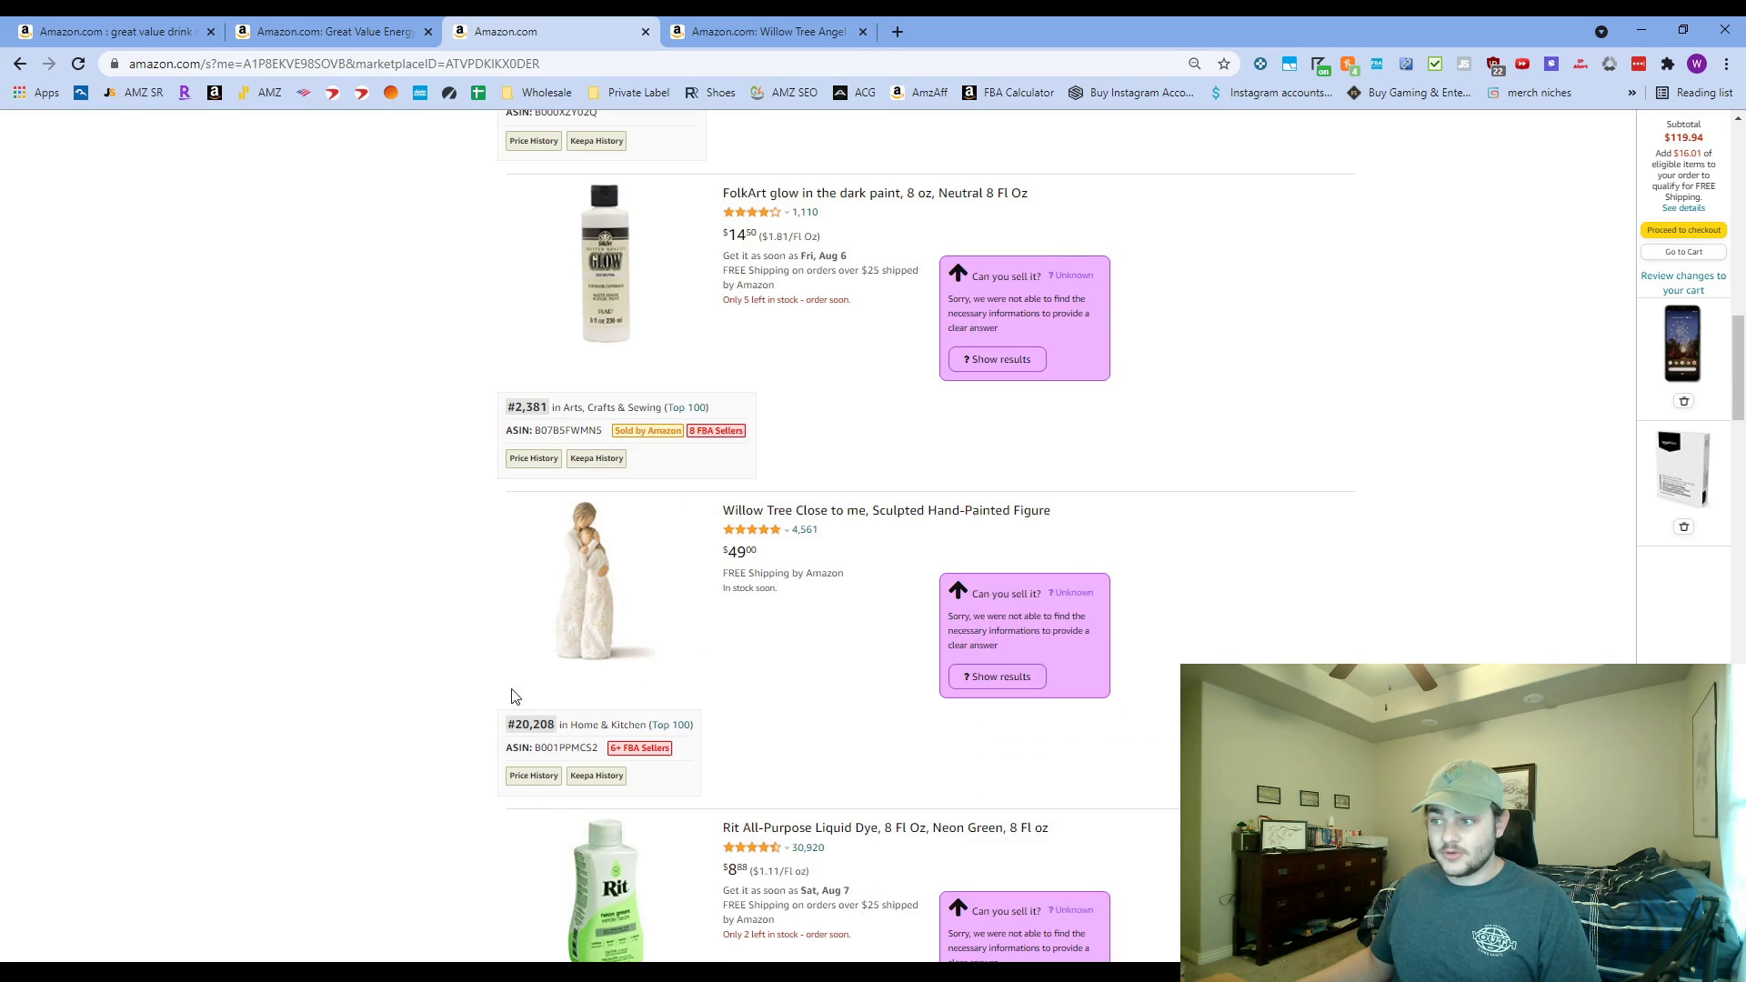
{"action": "middle_click", "coordinate": [646, 576]}
- Check the remaining products on the storefront page and open the Everydecor Green Succulent Metal Wall Decor in a new tab
{"action": "scroll", "coordinate": [425, 597], "scroll_direction": "down", "scroll_amount": 5}
{"action": "scroll", "coordinate": [391, 614], "scroll_direction": "down", "scroll_amount": 3}
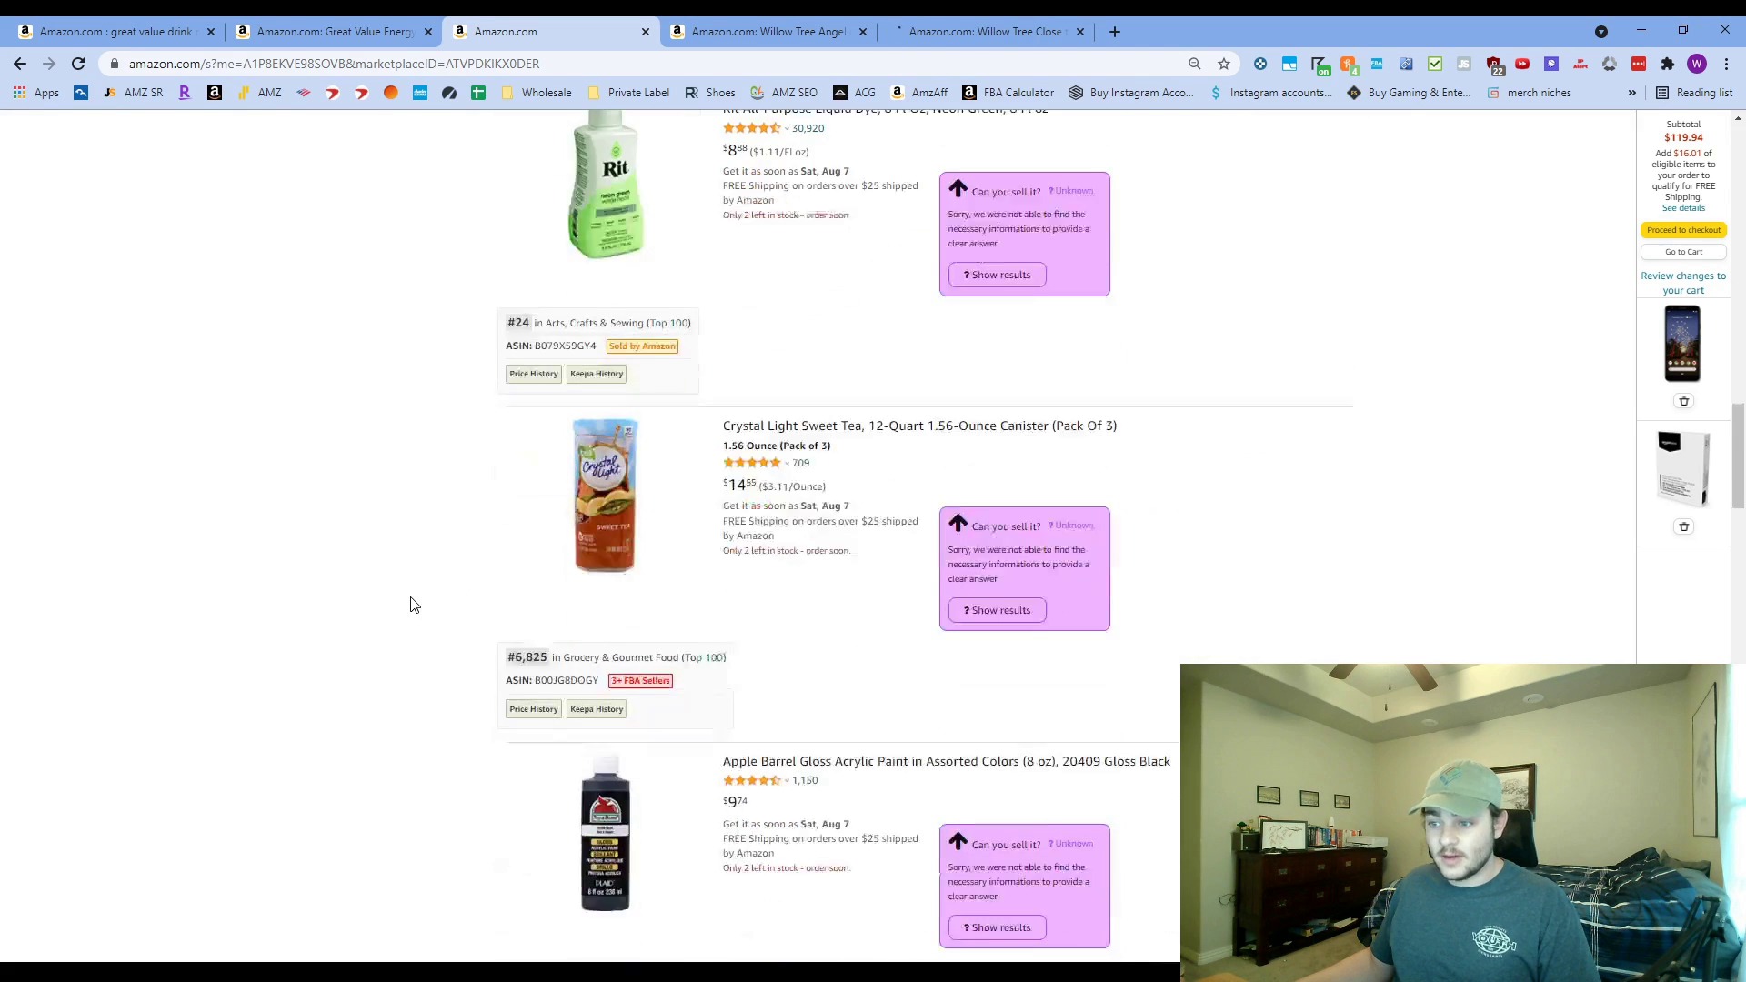
{"action": "scroll", "coordinate": [547, 559], "scroll_direction": "down", "scroll_amount": 3}
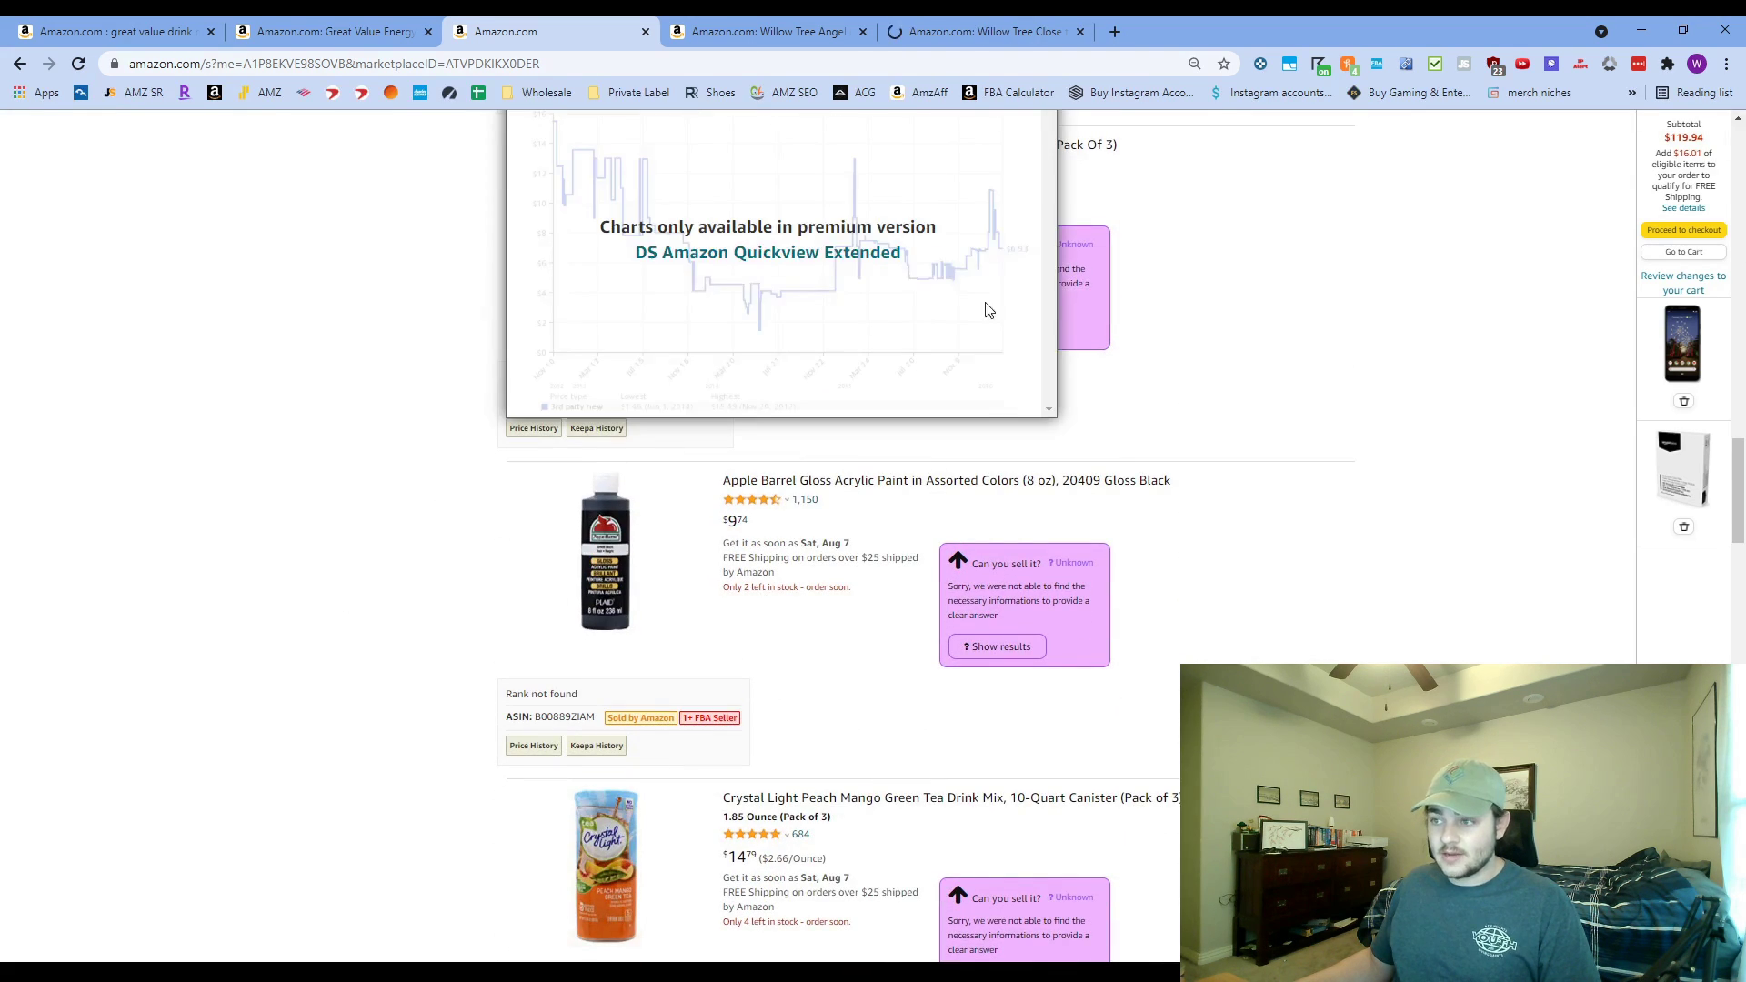
{"action": "scroll", "coordinate": [783, 460], "scroll_direction": "up", "scroll_amount": 2}
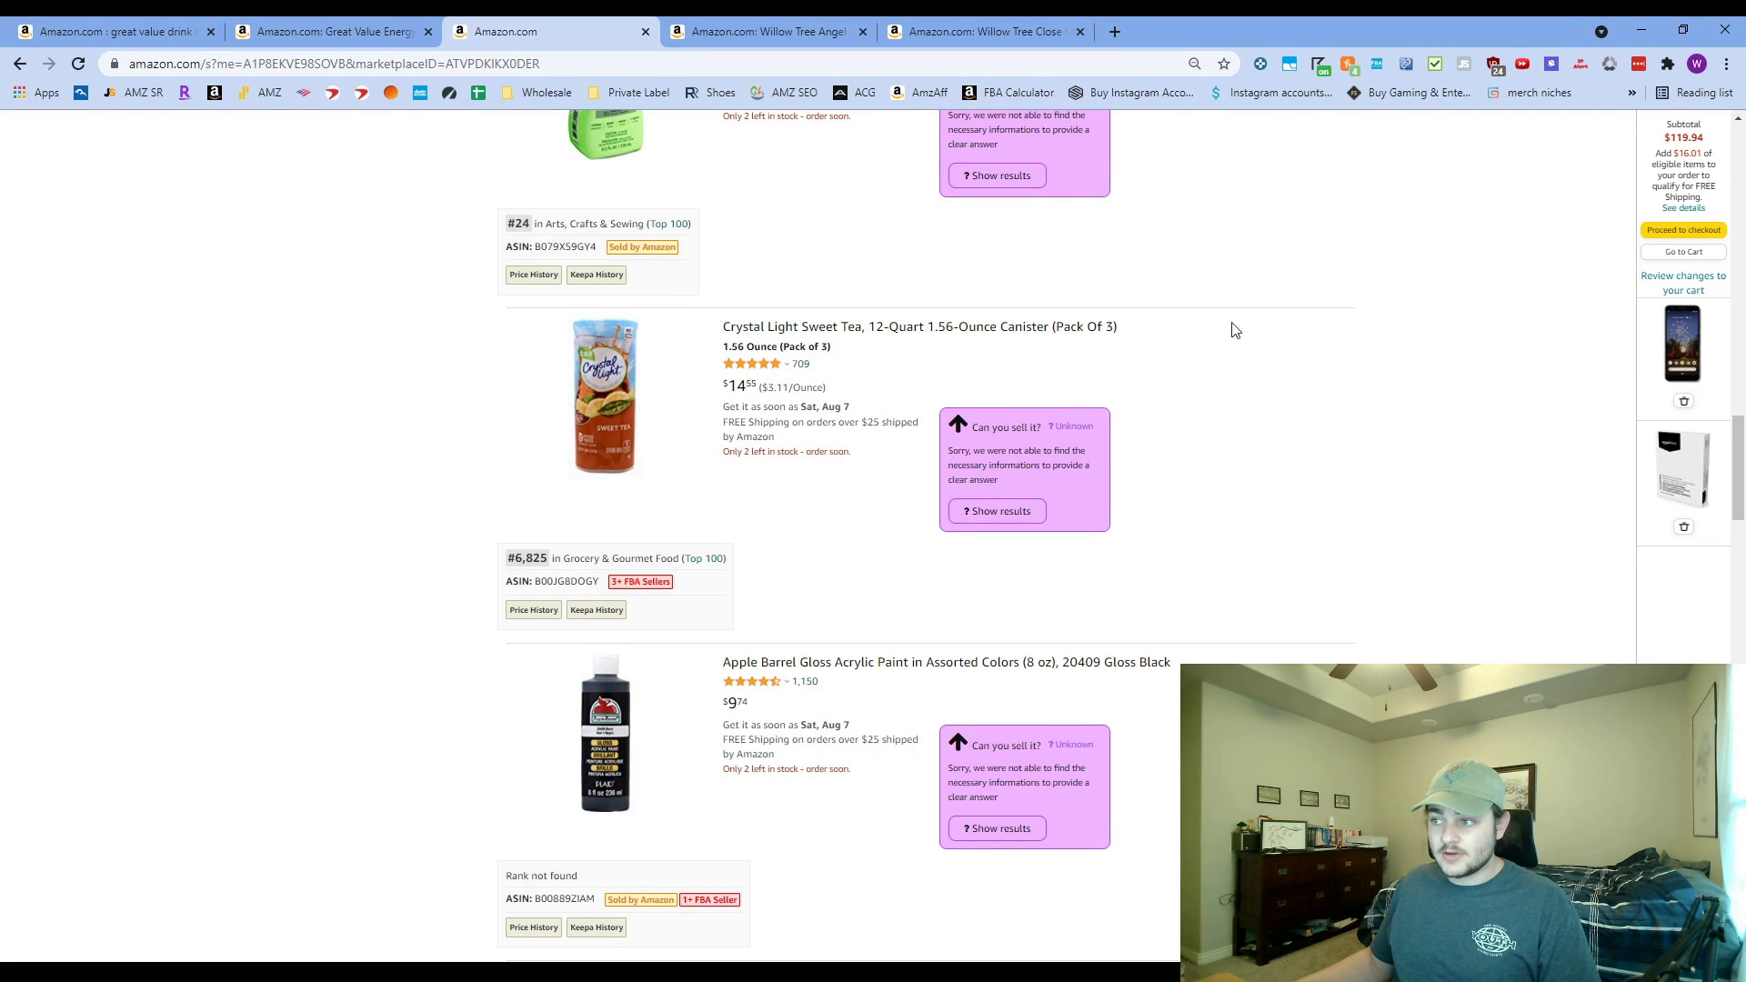
{"action": "scroll", "coordinate": [798, 611], "scroll_direction": "down", "scroll_amount": 10}
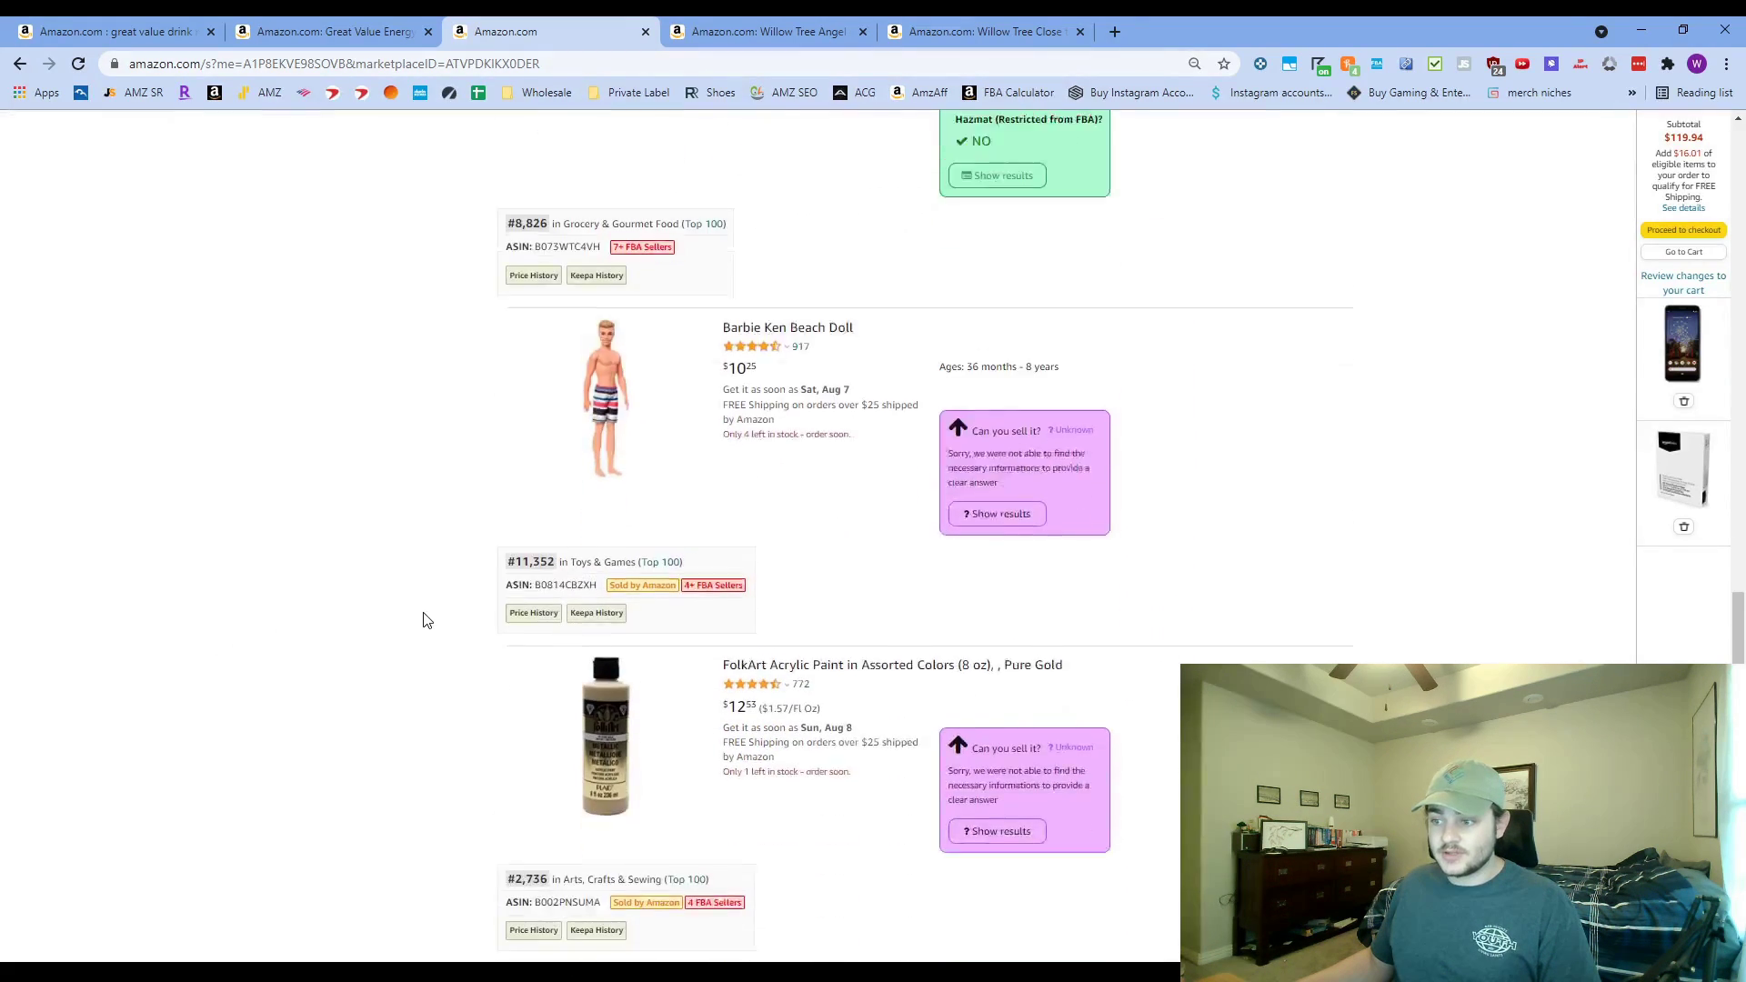
{"action": "scroll", "coordinate": [425, 619], "scroll_direction": "down", "scroll_amount": 9}
{"action": "scroll", "coordinate": [487, 585], "scroll_direction": "up", "scroll_amount": 4}
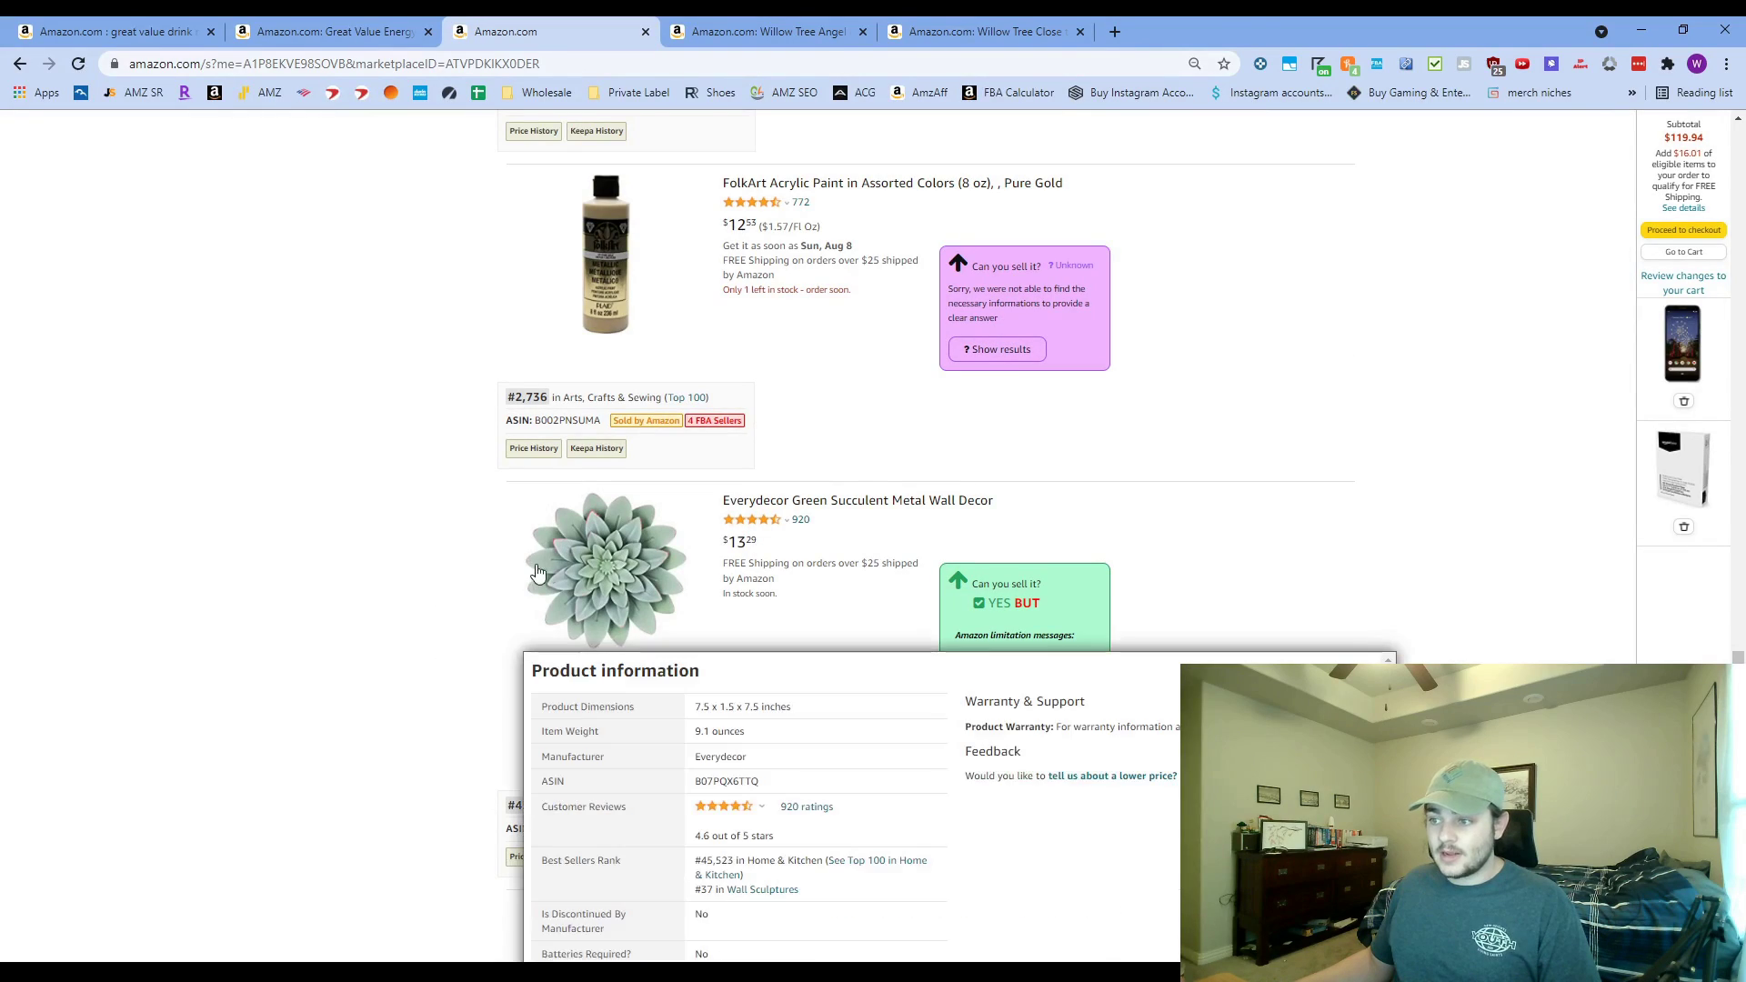
{"action": "middle_click", "coordinate": [536, 572]}
{"action": "scroll", "coordinate": [452, 600], "scroll_direction": "down", "scroll_amount": 9}
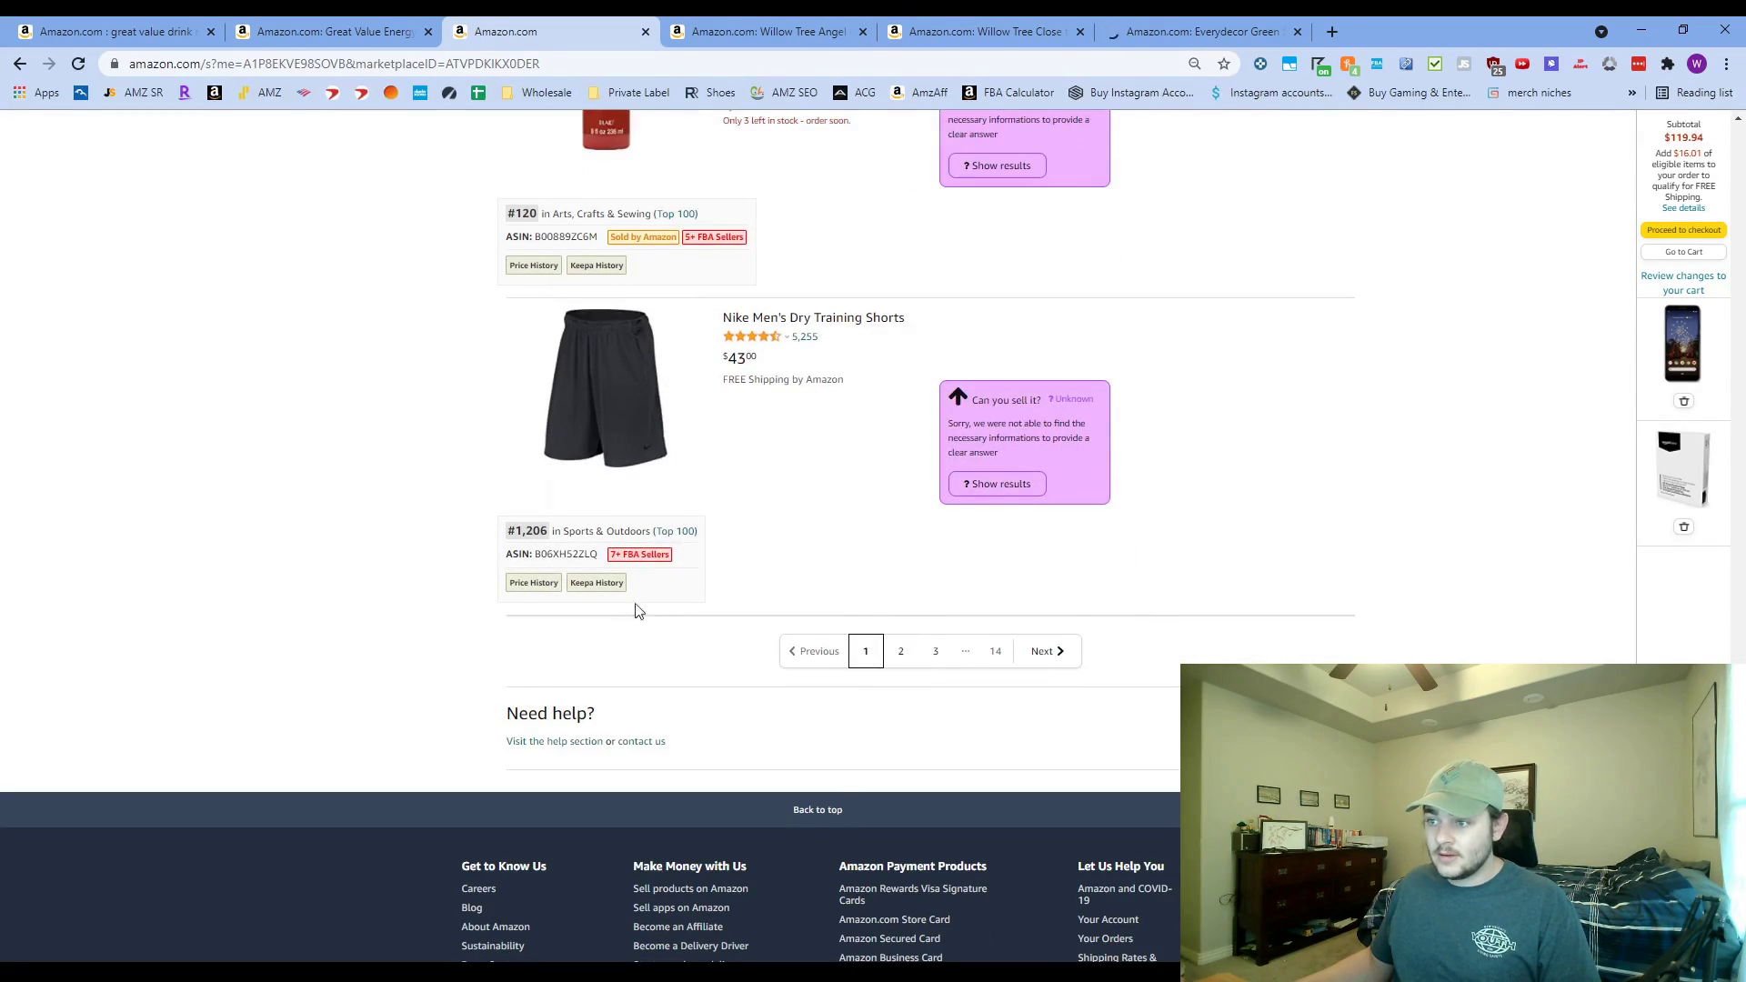
{"action": "scroll", "coordinate": [635, 611], "scroll_direction": "up", "scroll_amount": 2}
- Copy the product title from the Willow Tree Angel of Friendship page and search Google for it in a new tab
{"action": "key", "text": "ctrl+Tab"}
{"action": "scroll", "coordinate": [682, 509], "scroll_direction": "down", "scroll_amount": 3}
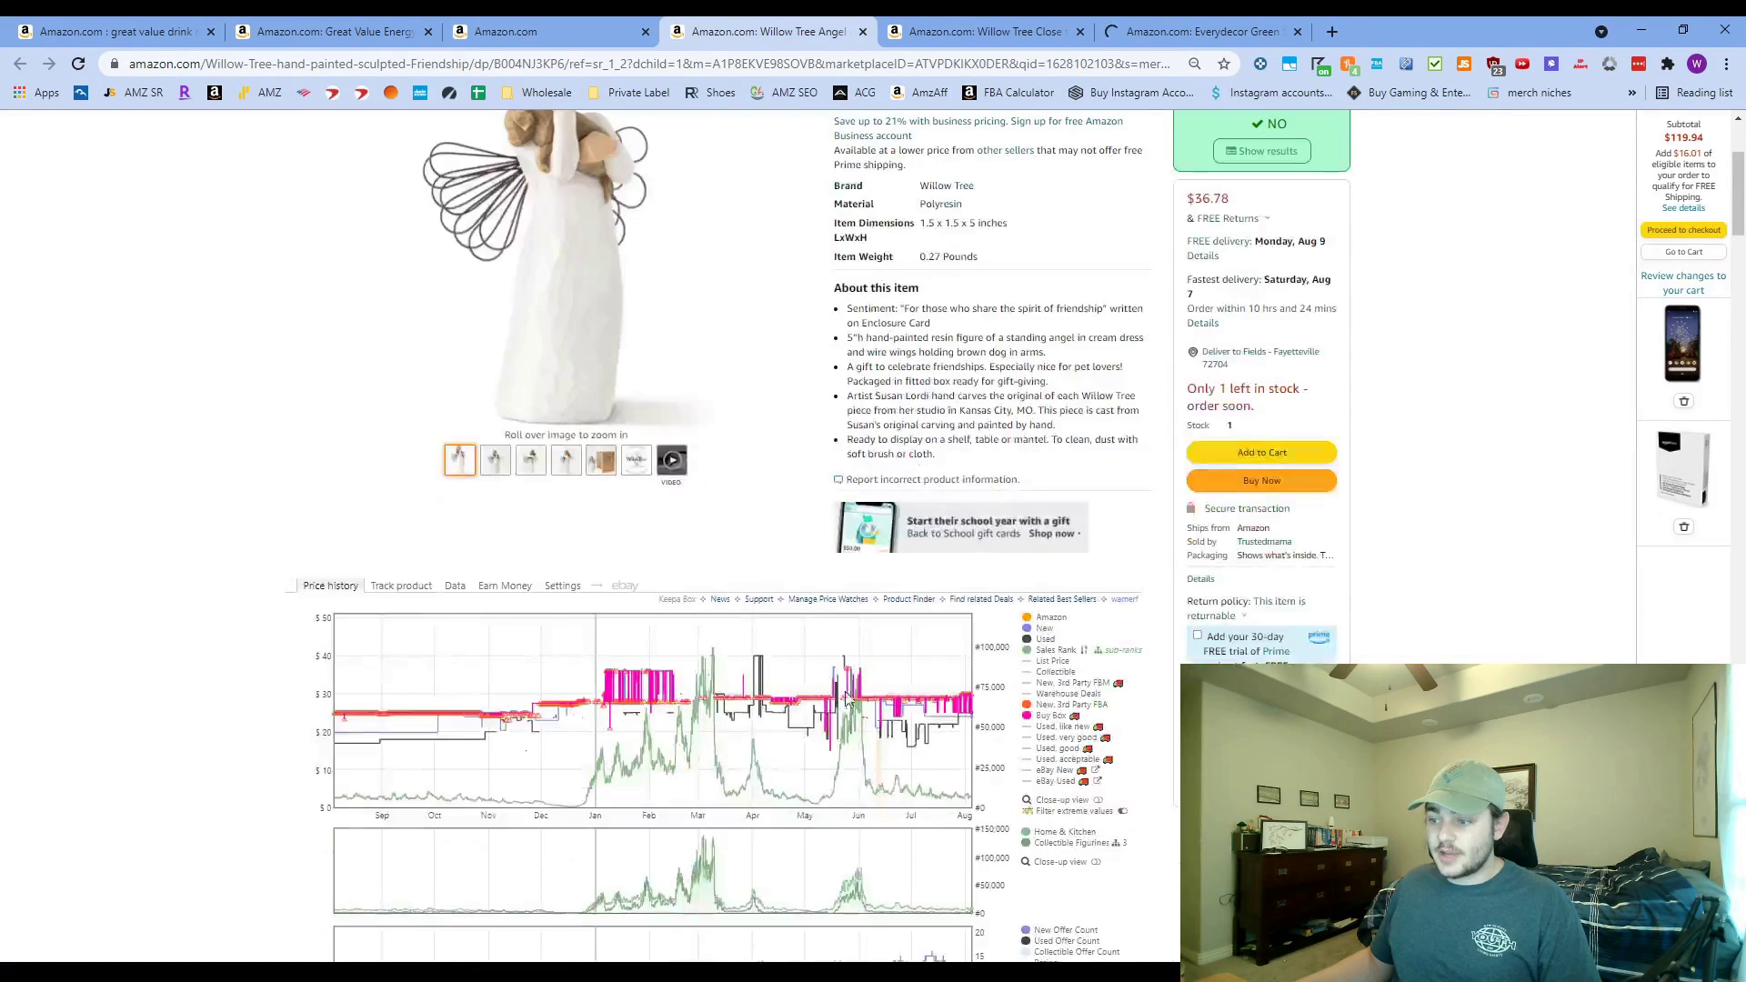
{"action": "scroll", "coordinate": [967, 443], "scroll_direction": "up", "scroll_amount": 3}
{"action": "triple_click", "coordinate": [948, 273]}
{"action": "key", "text": "ctrl+c"}
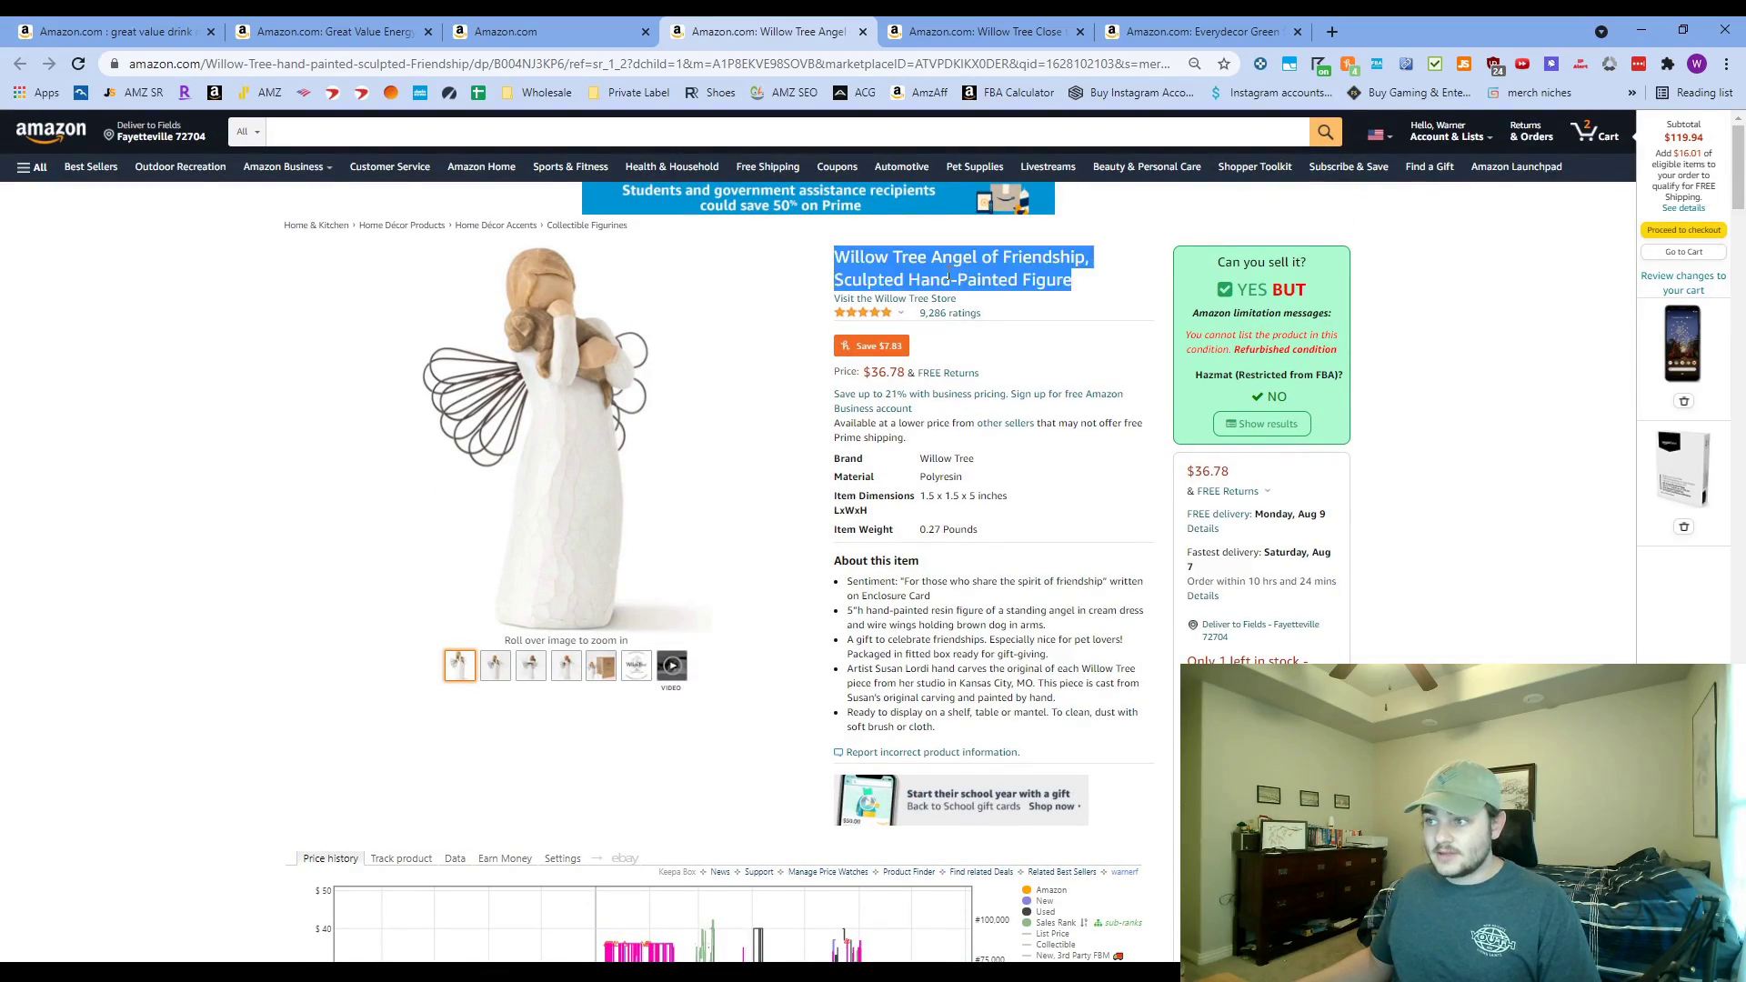
{"action": "left_click", "coordinate": [1332, 31]}
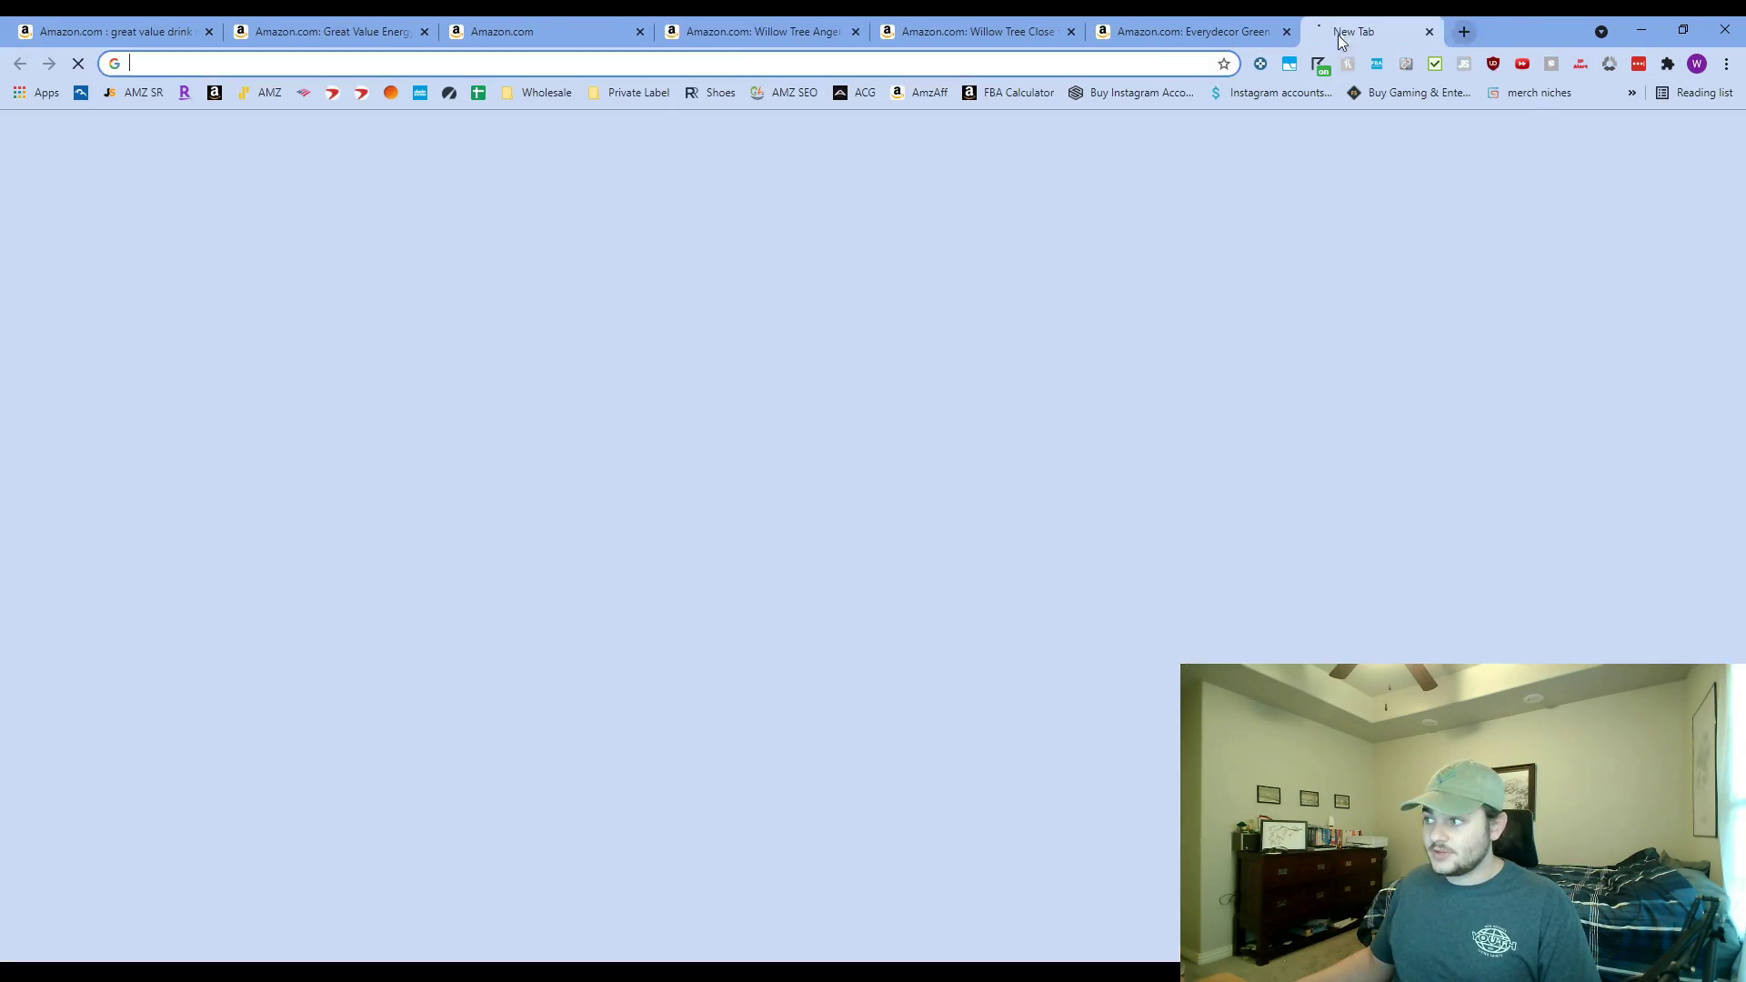
{"action": "key", "text": "ctrl+v"}
{"action": "key", "text": "Return"}
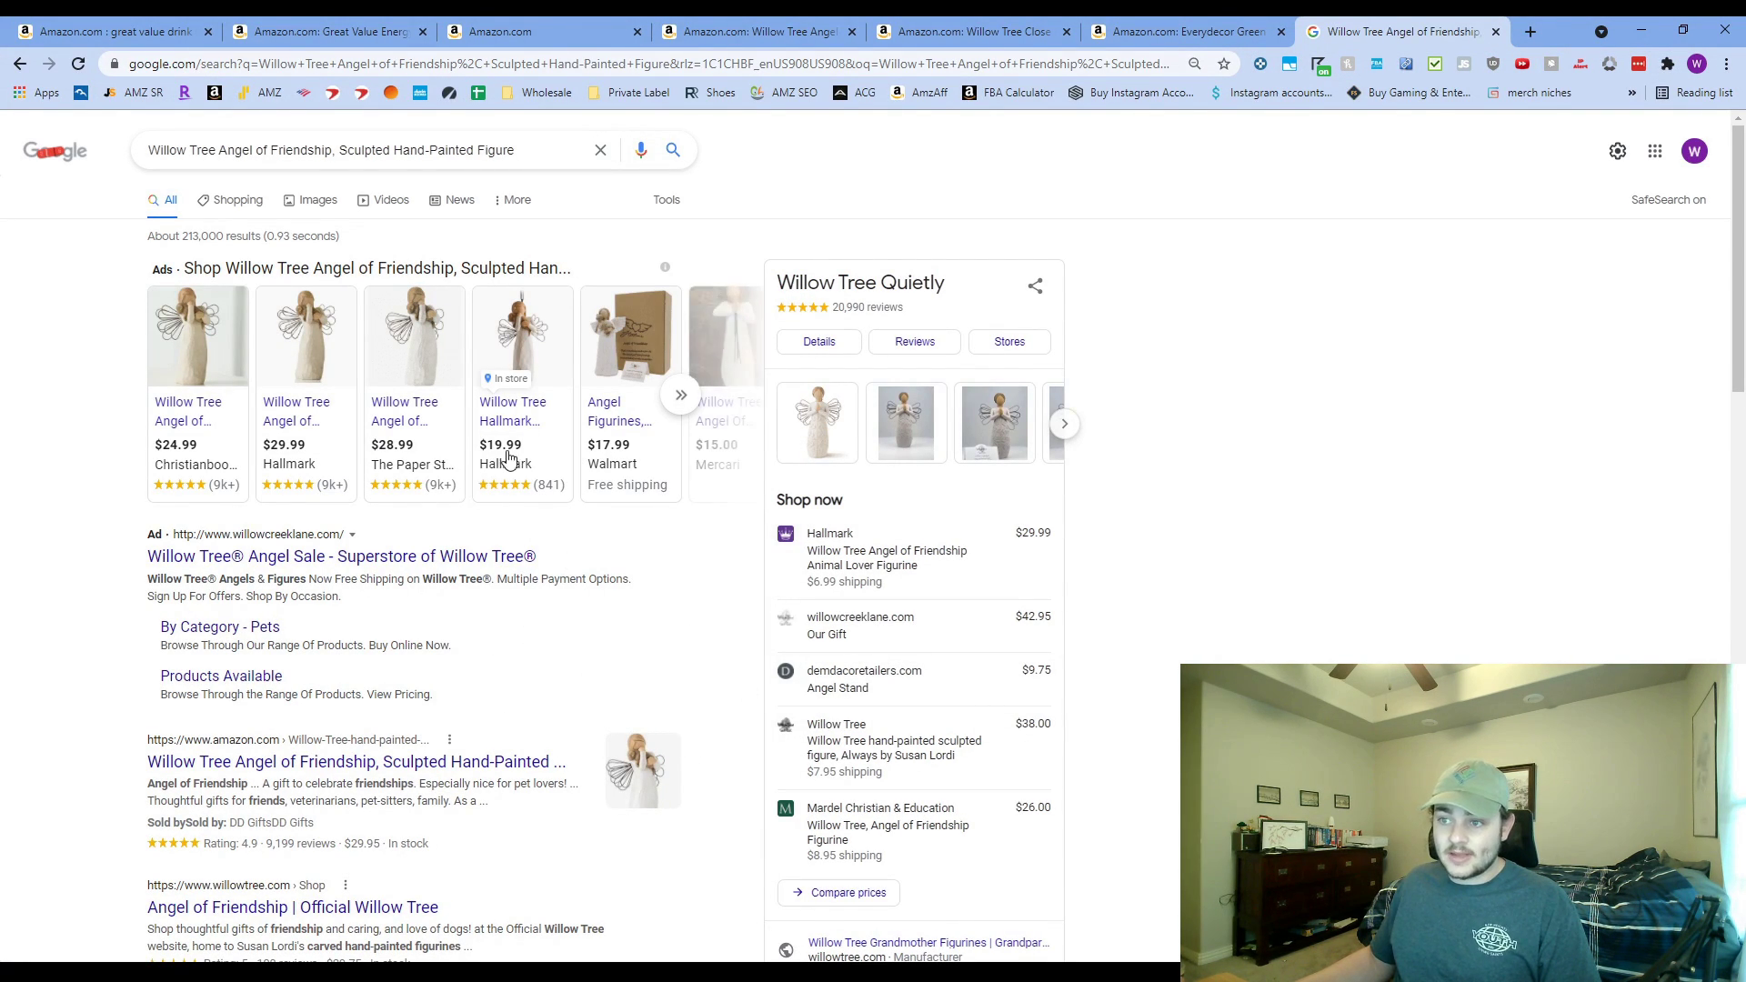
- Open Hallmark's $19.99 Willow Tree ornament shopping result in a new tab, permanently disabling strict blocking for pixel.everesttech.net
{"action": "mouse_move", "coordinate": [619, 443]}
{"action": "mouse_move", "coordinate": [521, 425]}
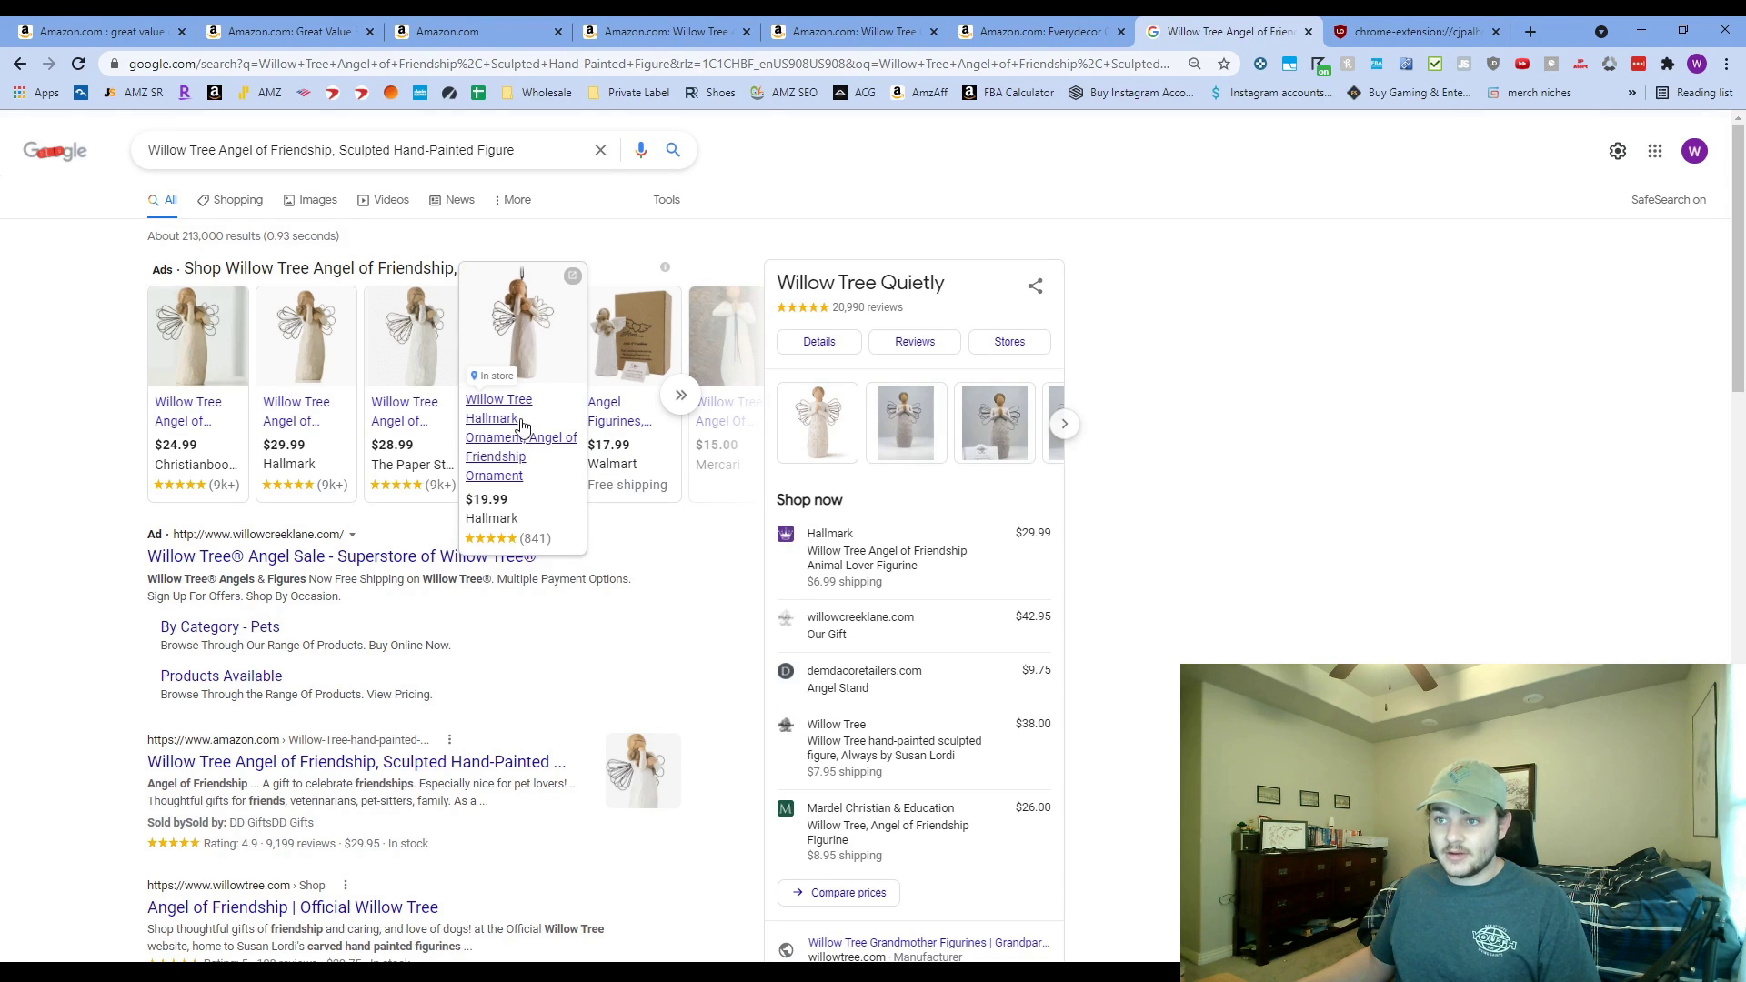
{"action": "left_click", "coordinate": [1410, 32]}
{"action": "left_click", "coordinate": [1228, 32]}
{"action": "left_click", "coordinate": [1378, 27]}
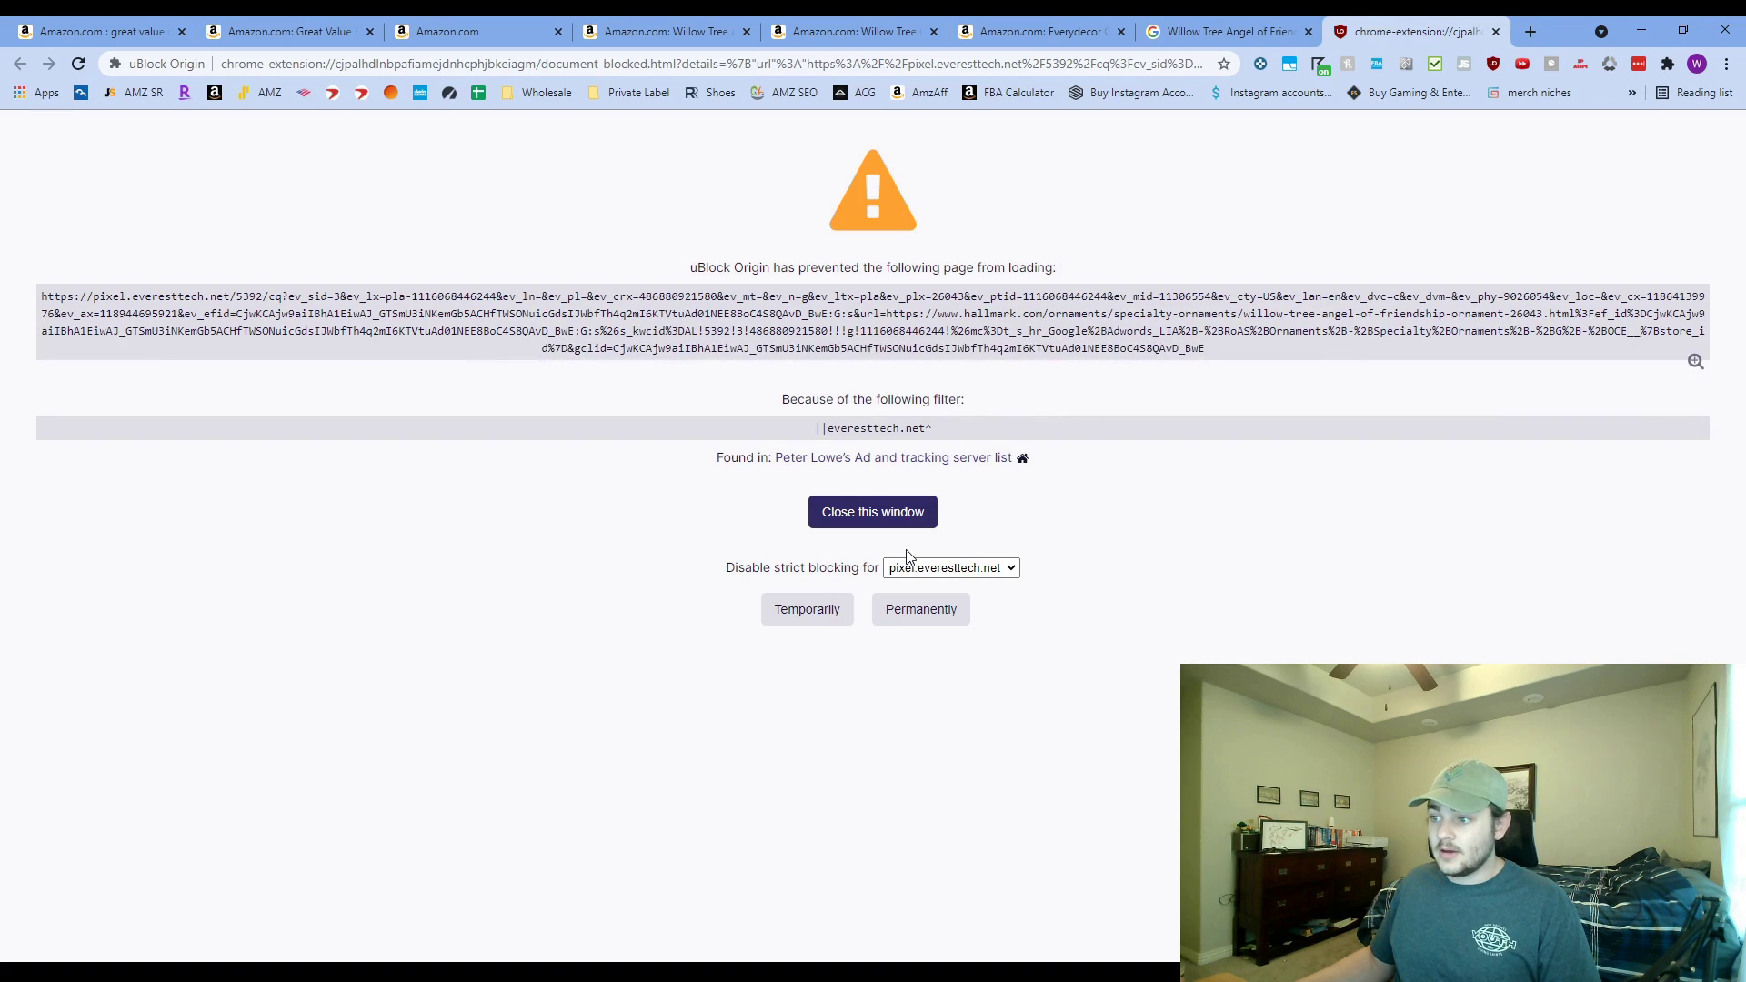
{"action": "left_click", "coordinate": [886, 614]}
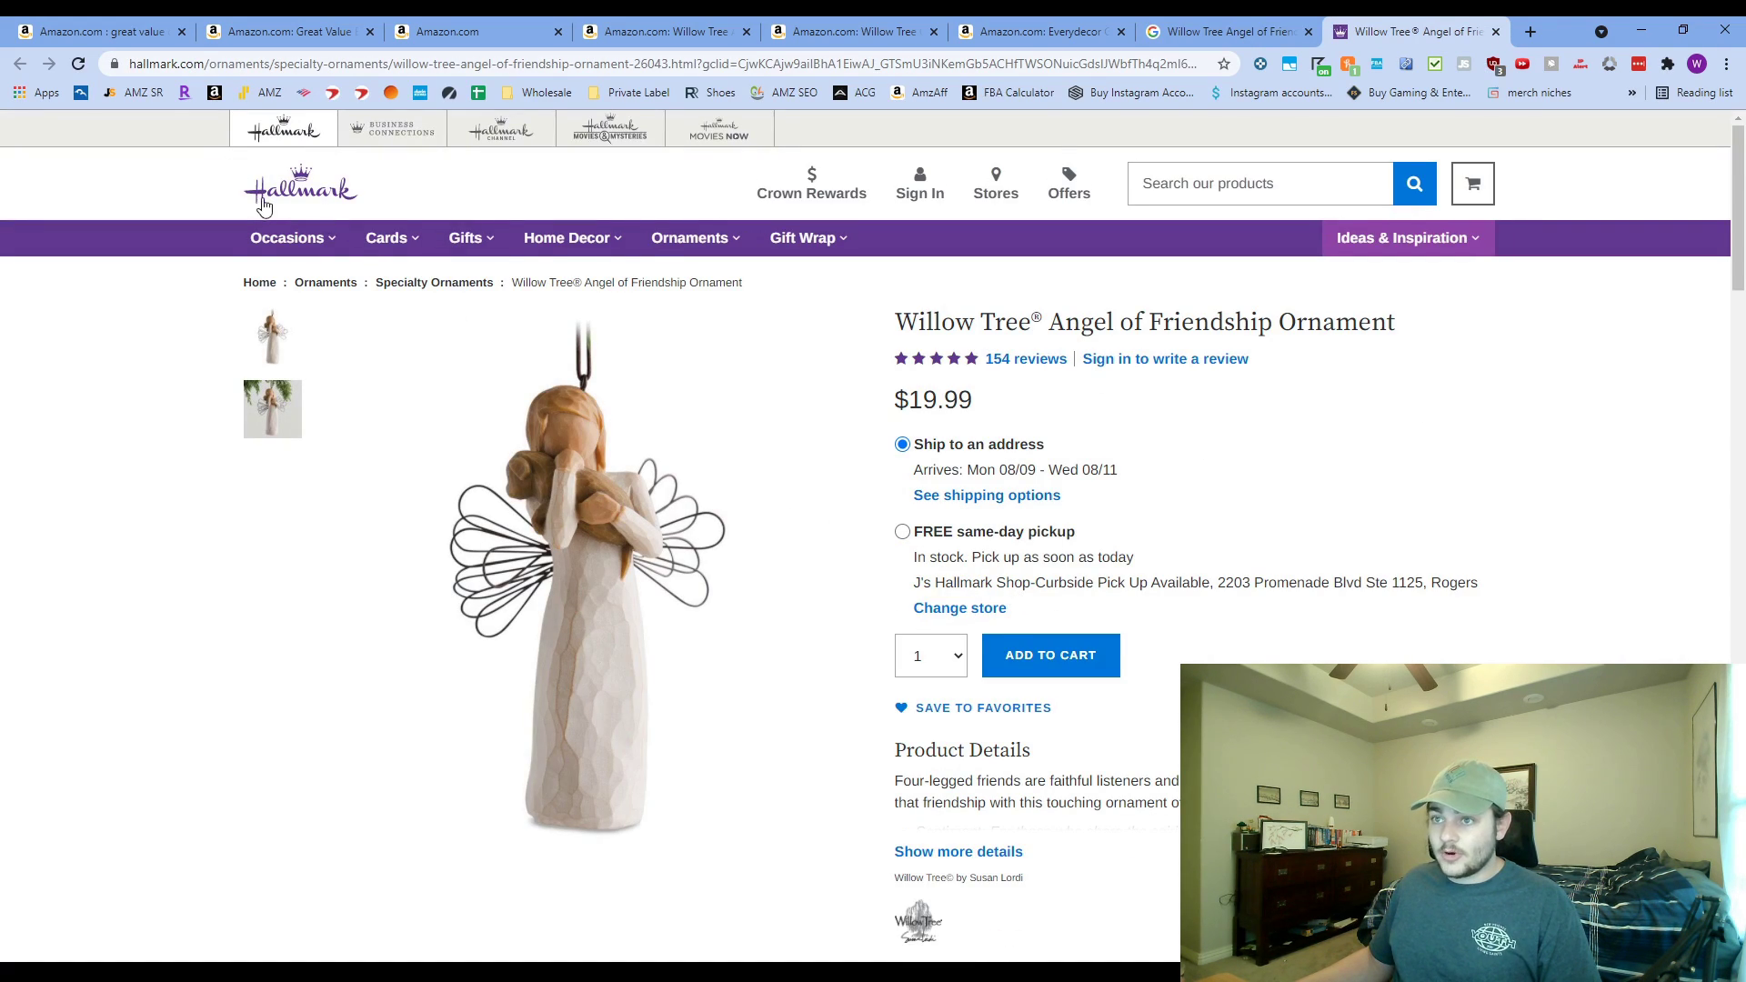
- Set the Willow Tree Angel of Friendship Ornament's quantity to 5 and add it to the Hallmark cart
{"action": "scroll", "coordinate": [1087, 718], "scroll_direction": "down", "scroll_amount": 5}
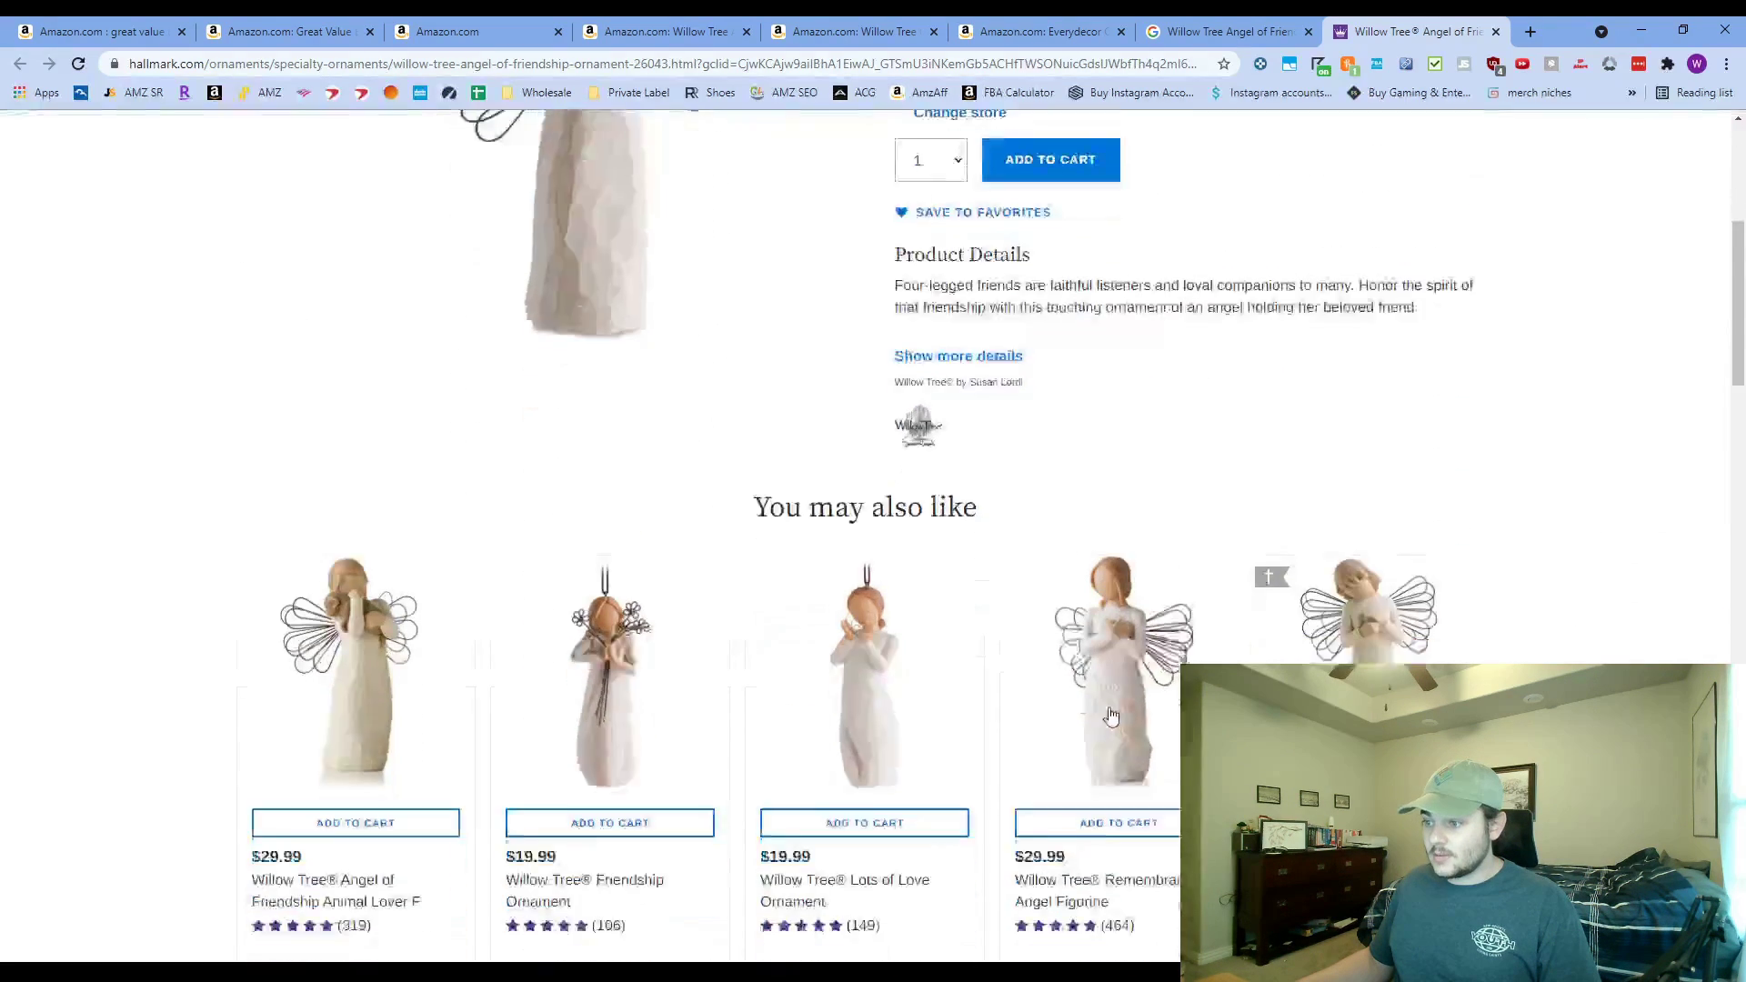
{"action": "scroll", "coordinate": [1127, 686], "scroll_direction": "up", "scroll_amount": 4}
{"action": "left_click", "coordinate": [945, 569]}
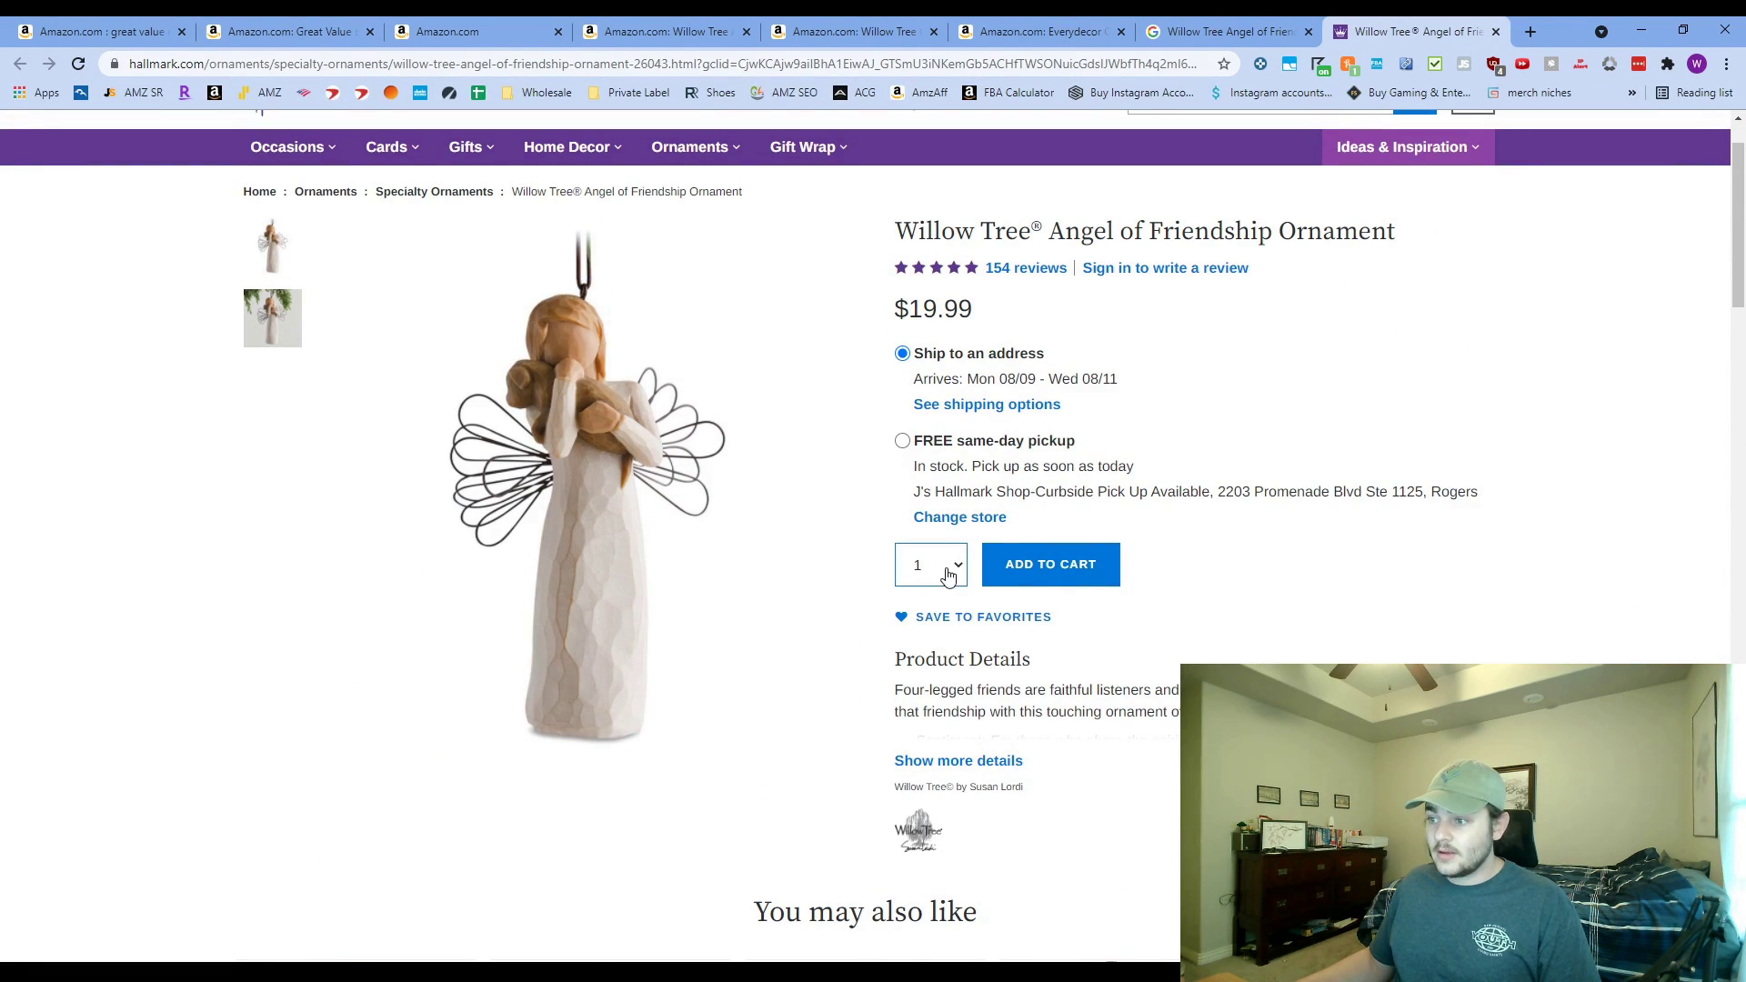
{"action": "left_click", "coordinate": [918, 675]}
{"action": "left_click", "coordinate": [1005, 587]}
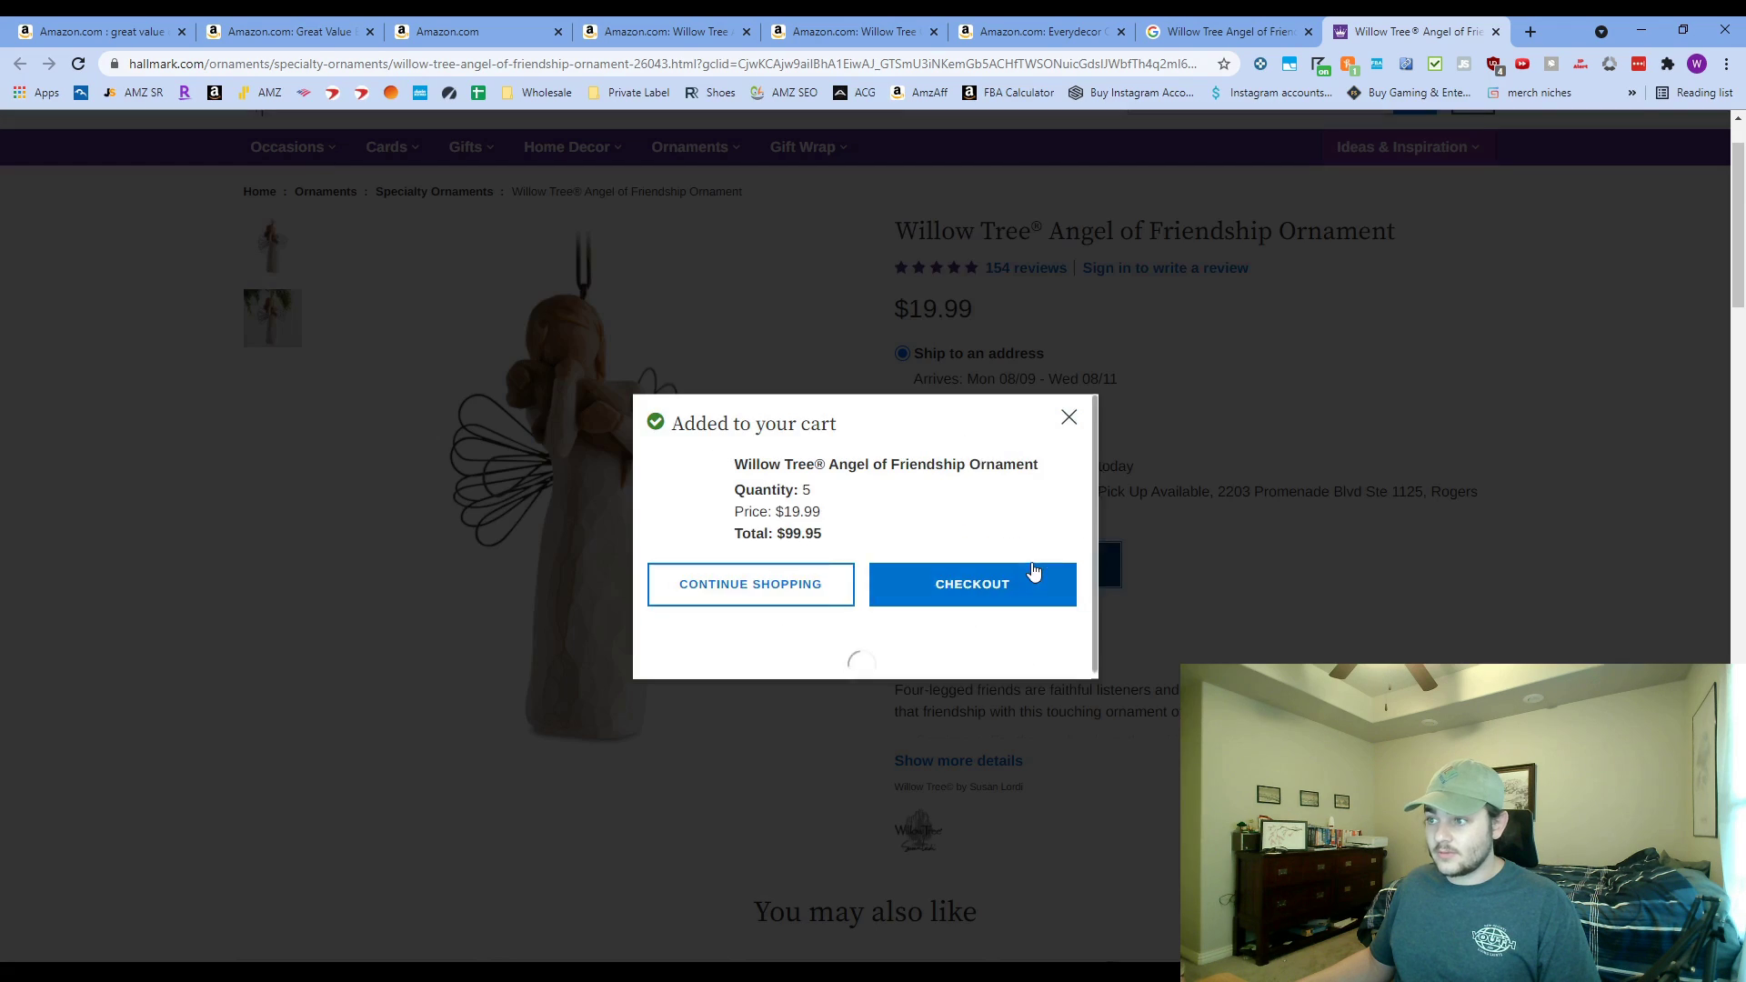
- Open the Hallmark cart, check for coupon codes with Honey, and dismiss the coupon results to review the order summary
{"action": "left_click", "coordinate": [990, 340]}
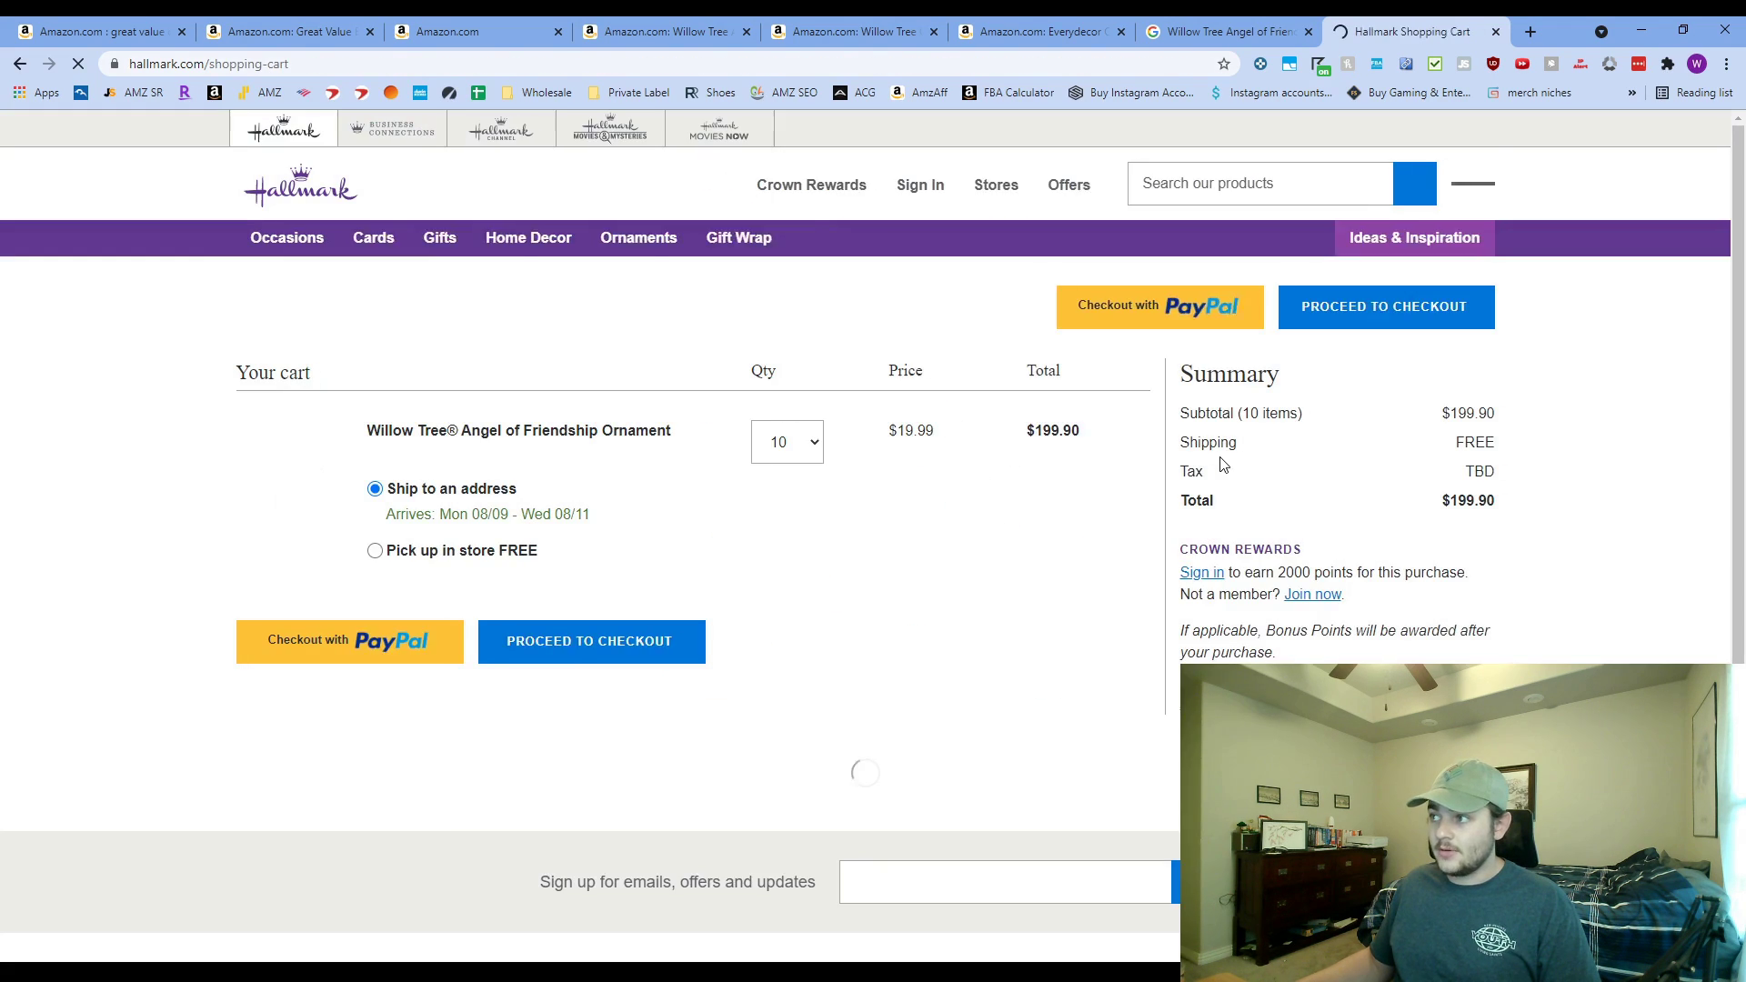
{"action": "left_click", "coordinate": [1500, 254]}
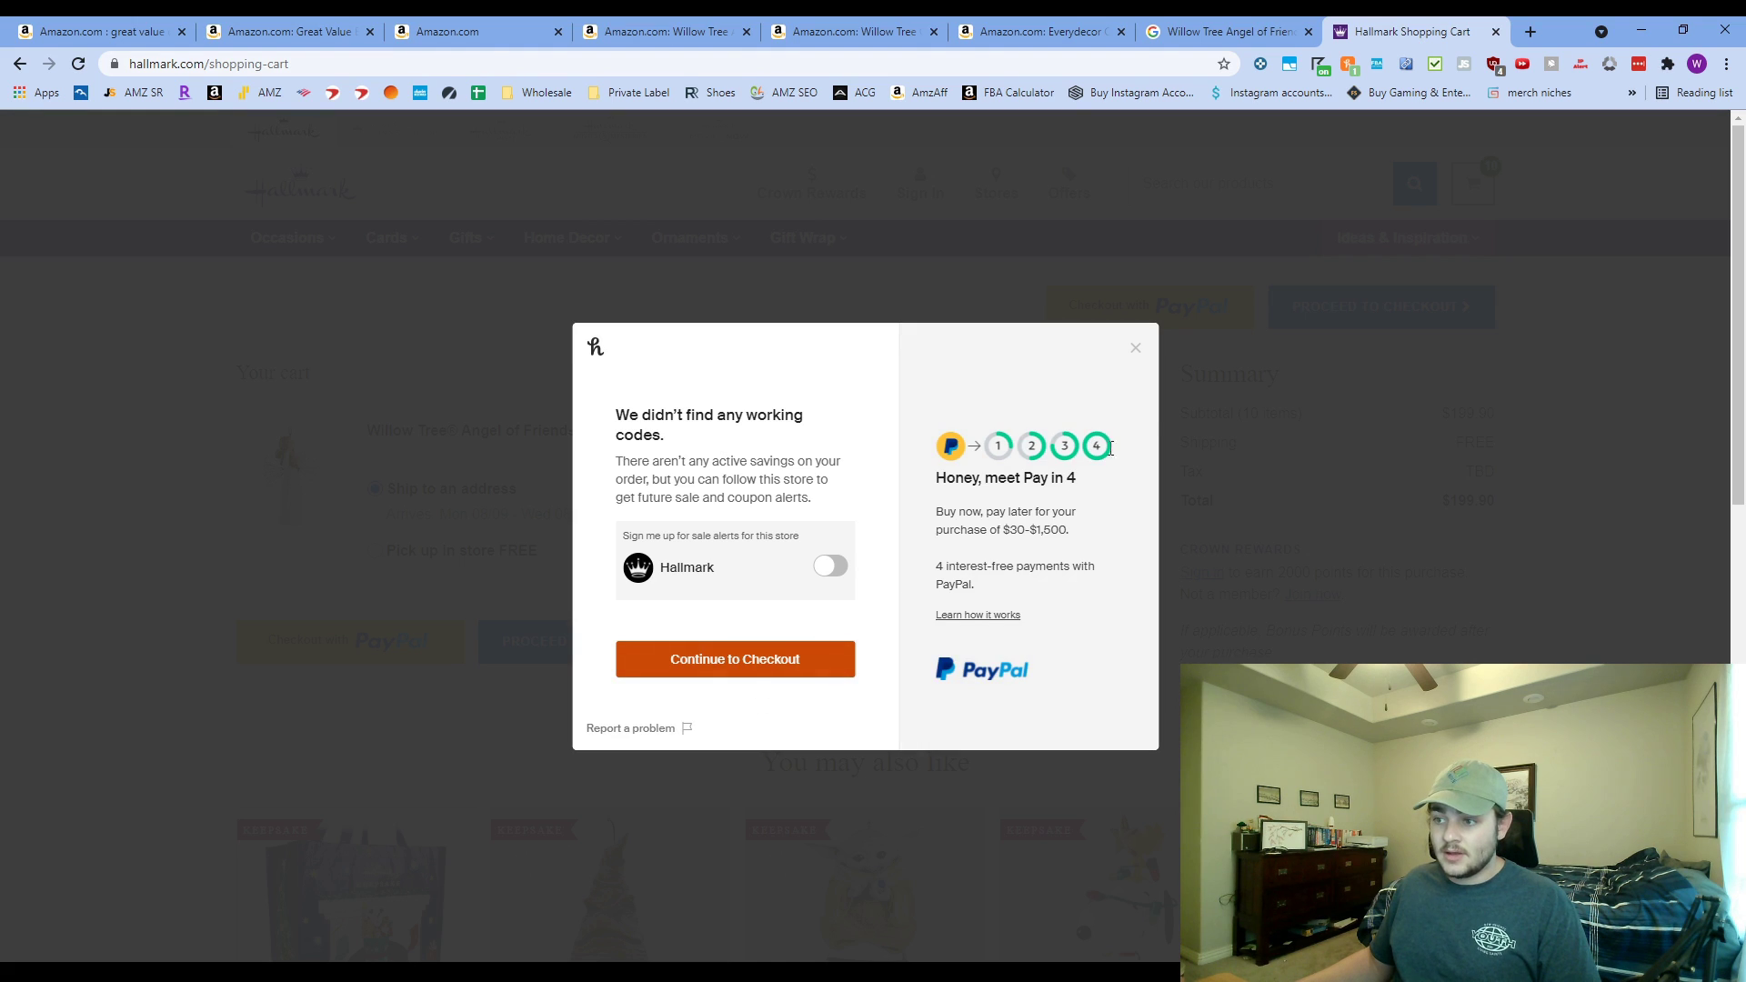
{"action": "left_click", "coordinate": [1137, 350]}
{"action": "left_click", "coordinate": [1076, 420]}
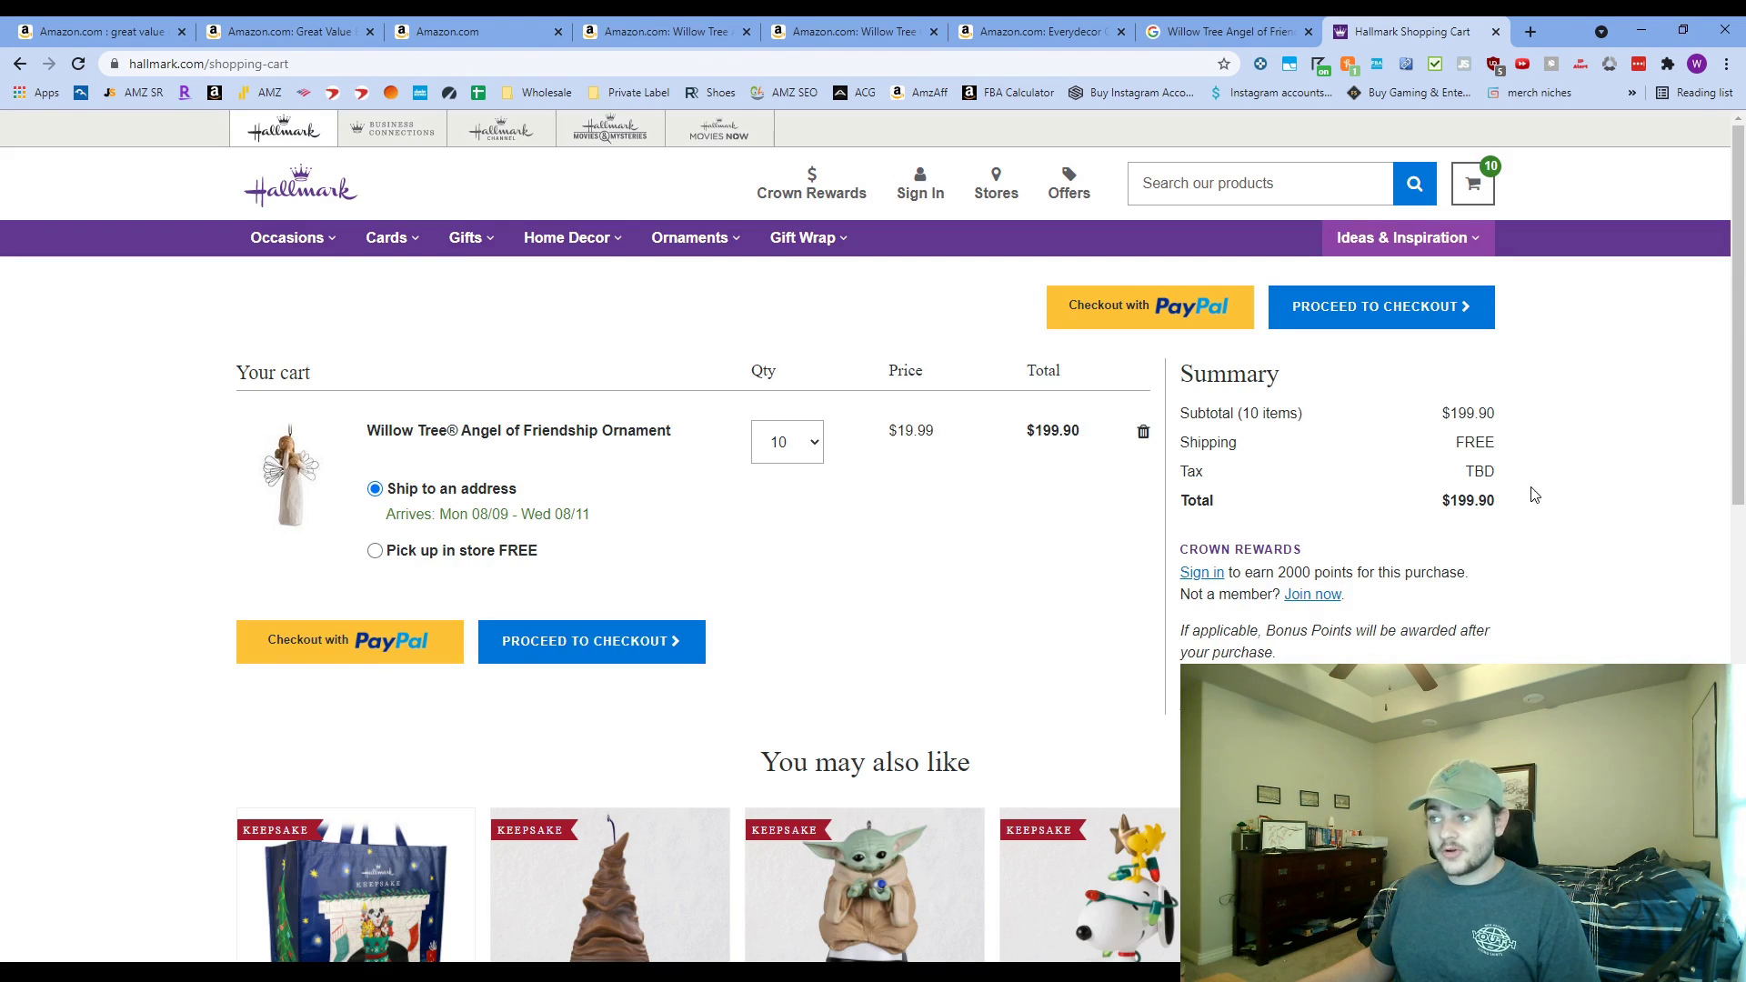
- Return to Amazon's Willow Tree Angel of Friendship page, review its price history against the Hallmark cost, and close the page
{"action": "left_click", "coordinate": [1219, 34]}
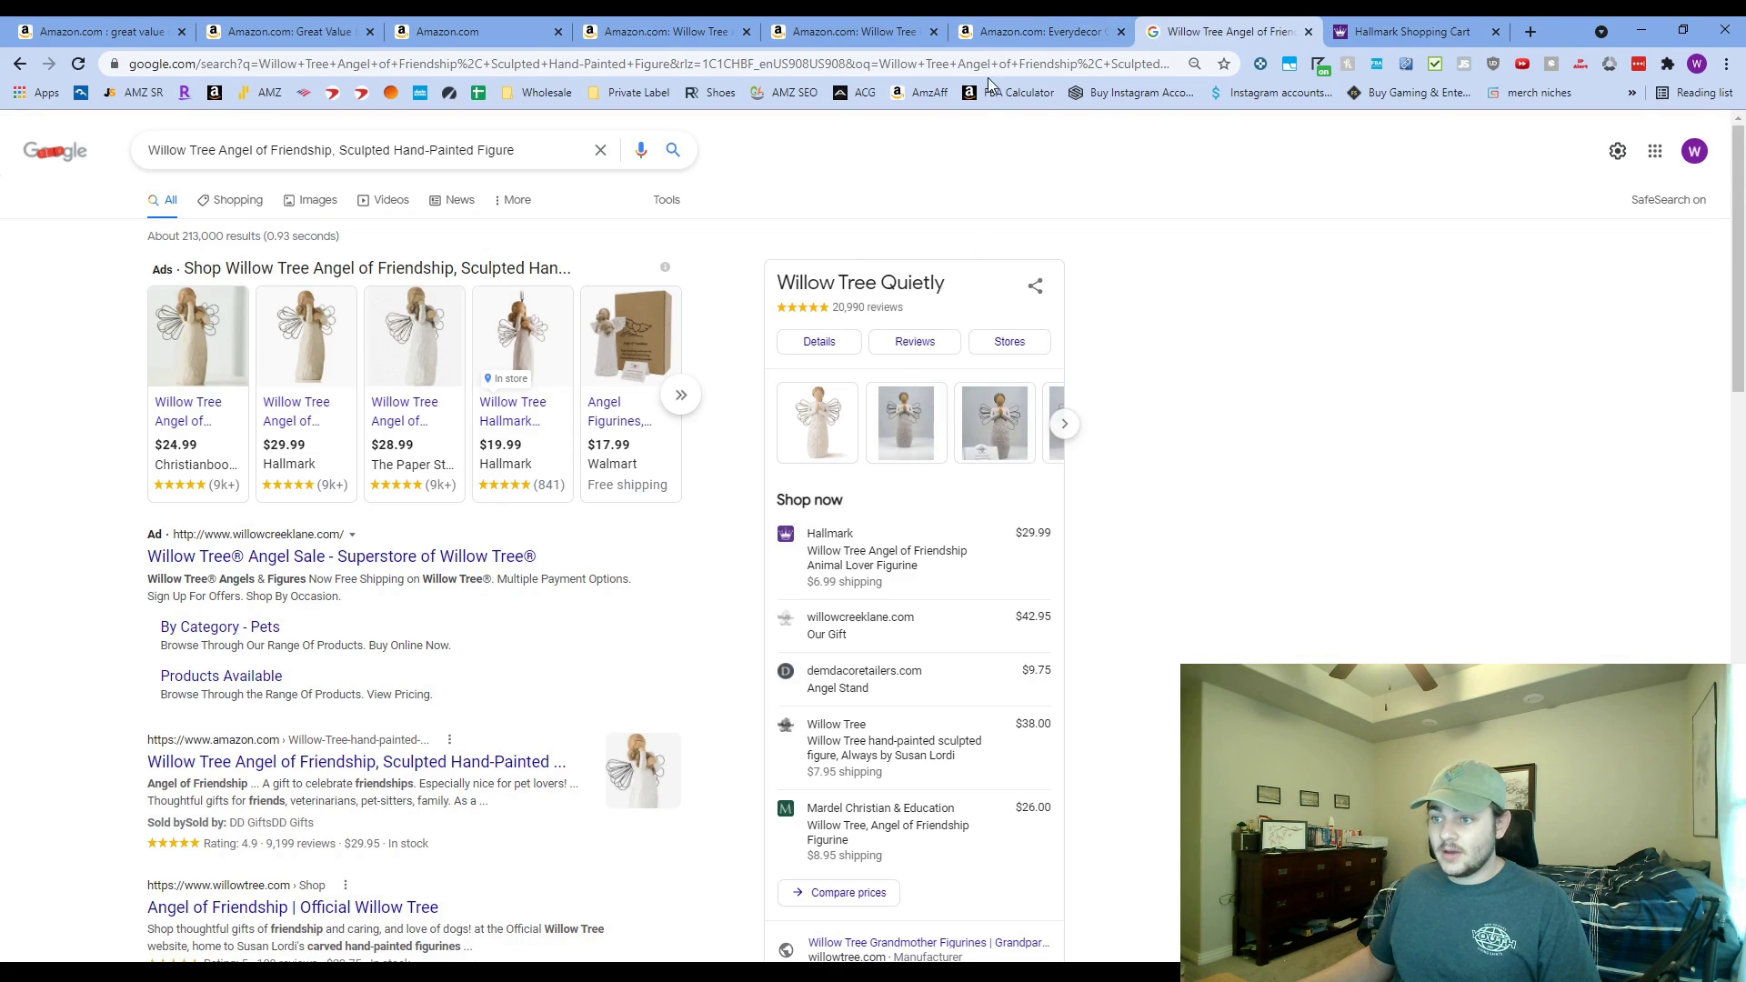
{"action": "left_click", "coordinate": [1037, 31]}
{"action": "left_click", "coordinate": [884, 23]}
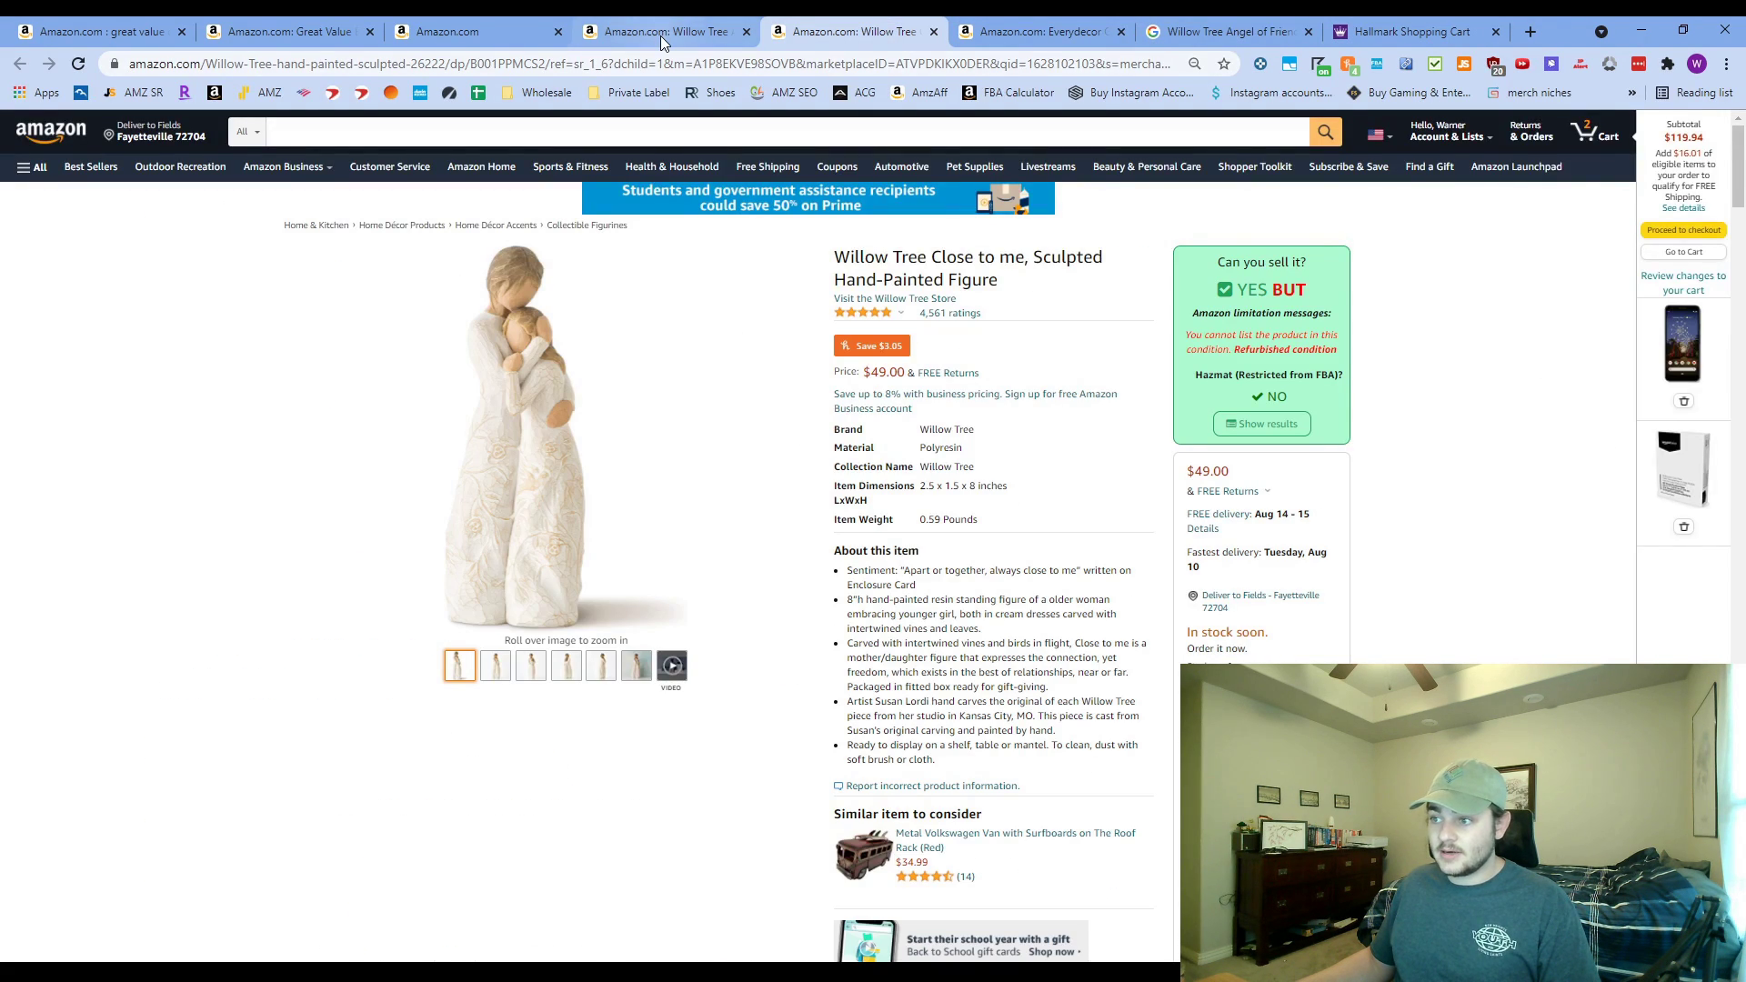
{"action": "left_click", "coordinate": [661, 34]}
{"action": "scroll", "coordinate": [930, 532], "scroll_direction": "down", "scroll_amount": 4}
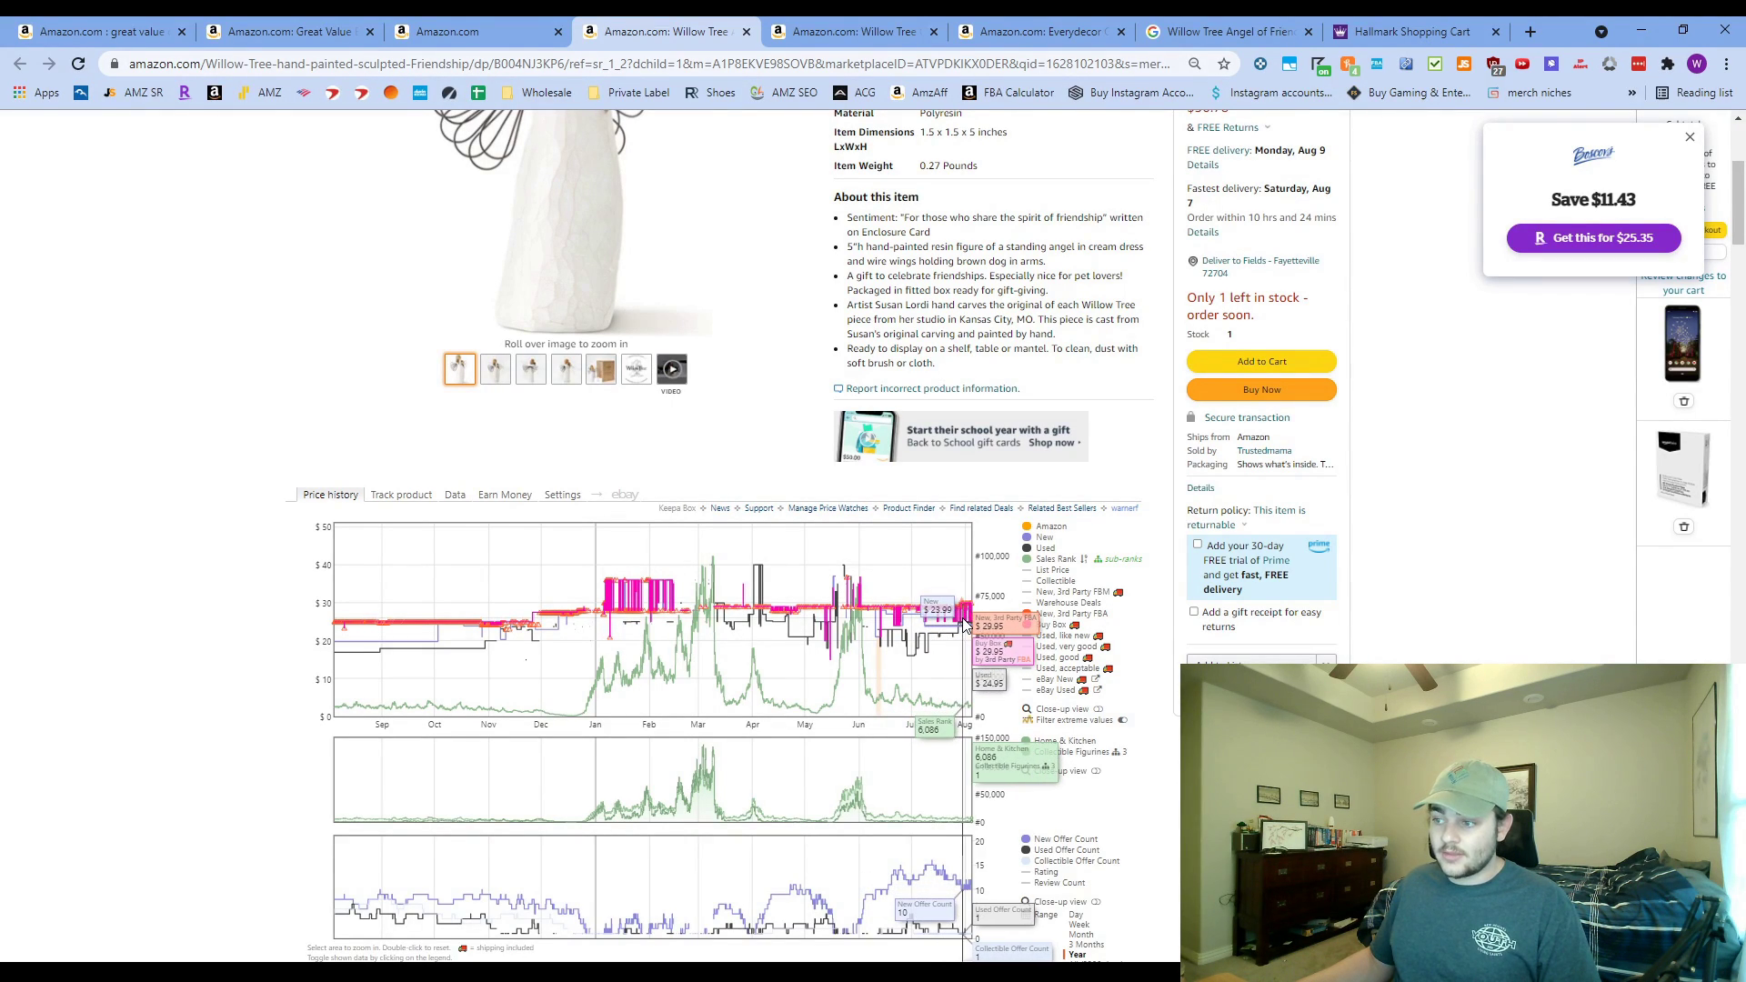
{"action": "scroll", "coordinate": [1392, 491], "scroll_direction": "up", "scroll_amount": 4}
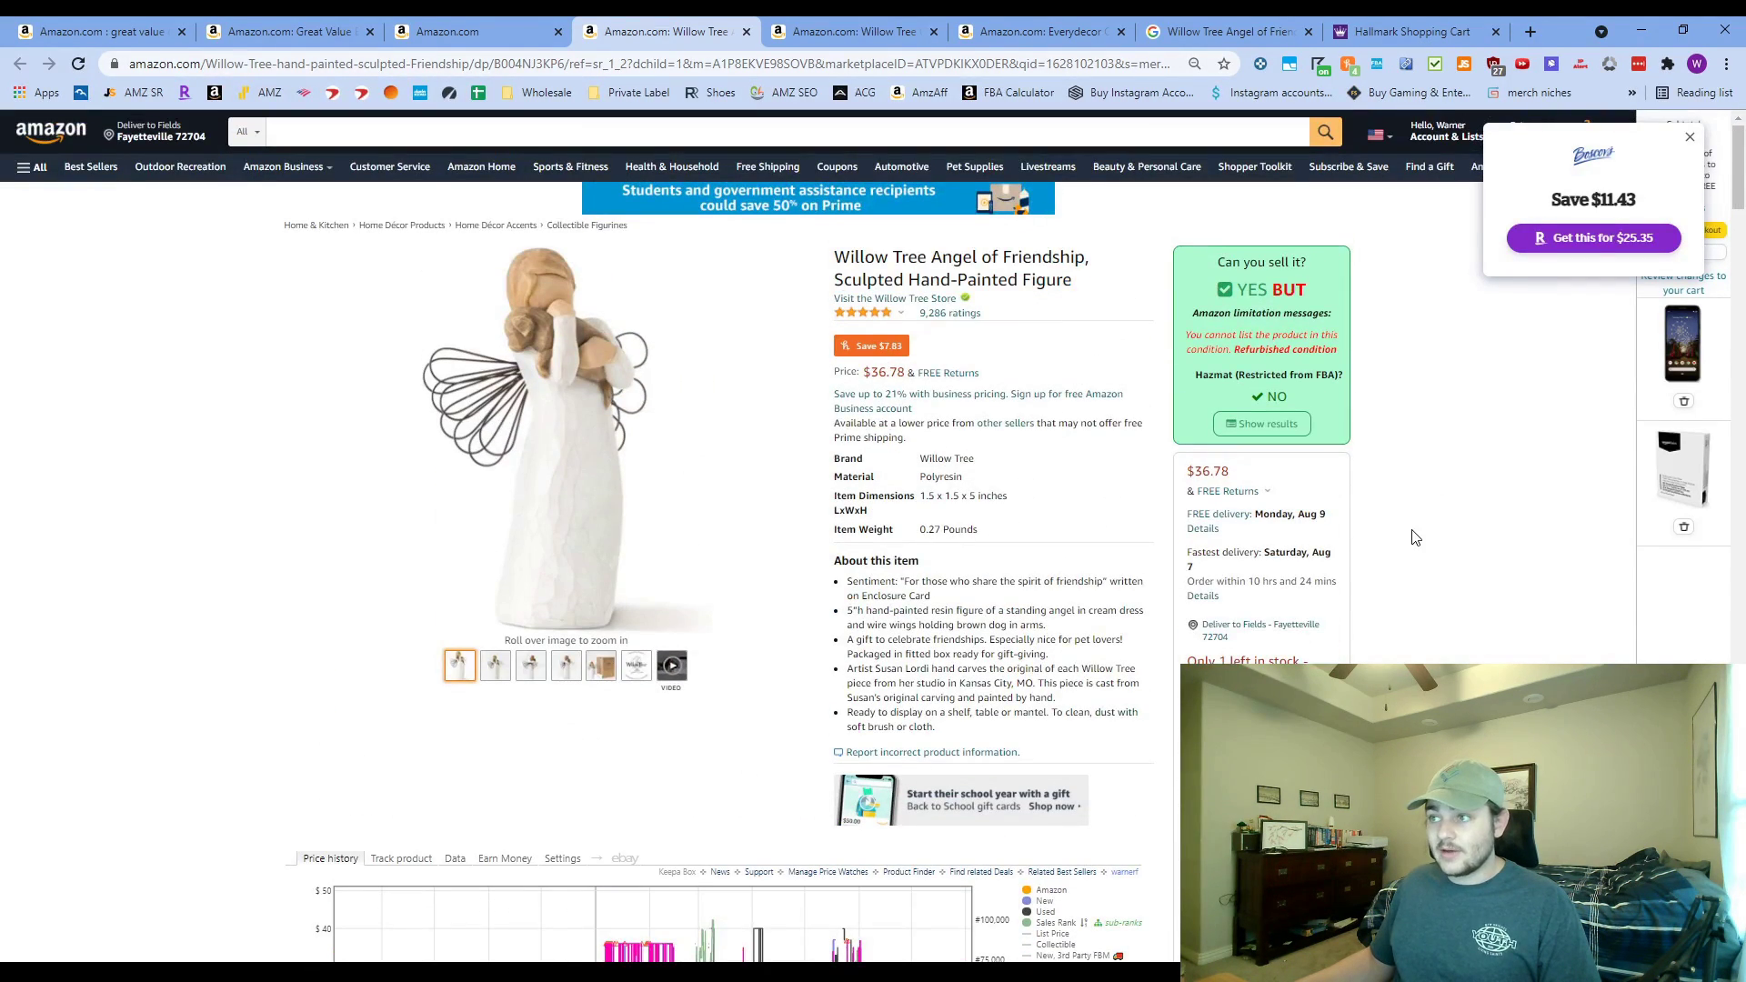
{"action": "key", "text": "ctrl+w"}
- Review the price history of the Willow Tree Close to me figure and copy its product title
{"action": "scroll", "coordinate": [1091, 564], "scroll_direction": "down", "scroll_amount": 4}
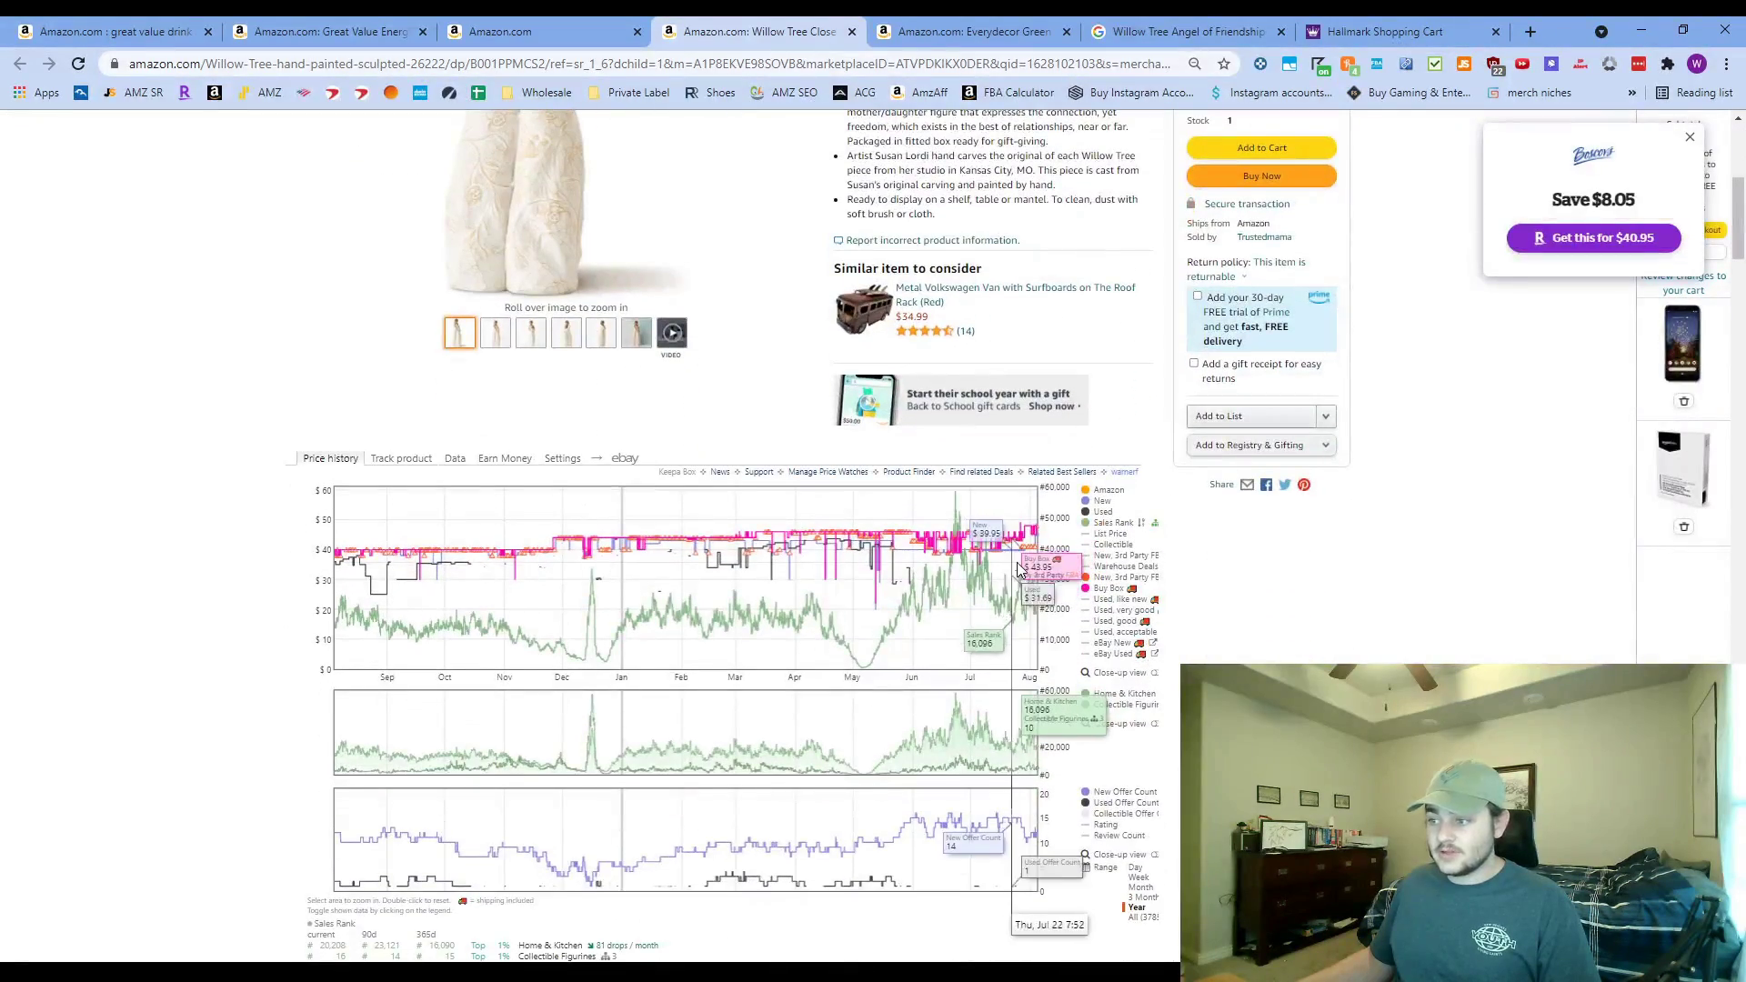
{"action": "scroll", "coordinate": [939, 535], "scroll_direction": "up", "scroll_amount": 5}
{"action": "triple_click", "coordinate": [892, 279]}
{"action": "key", "text": "ctrl+c"}
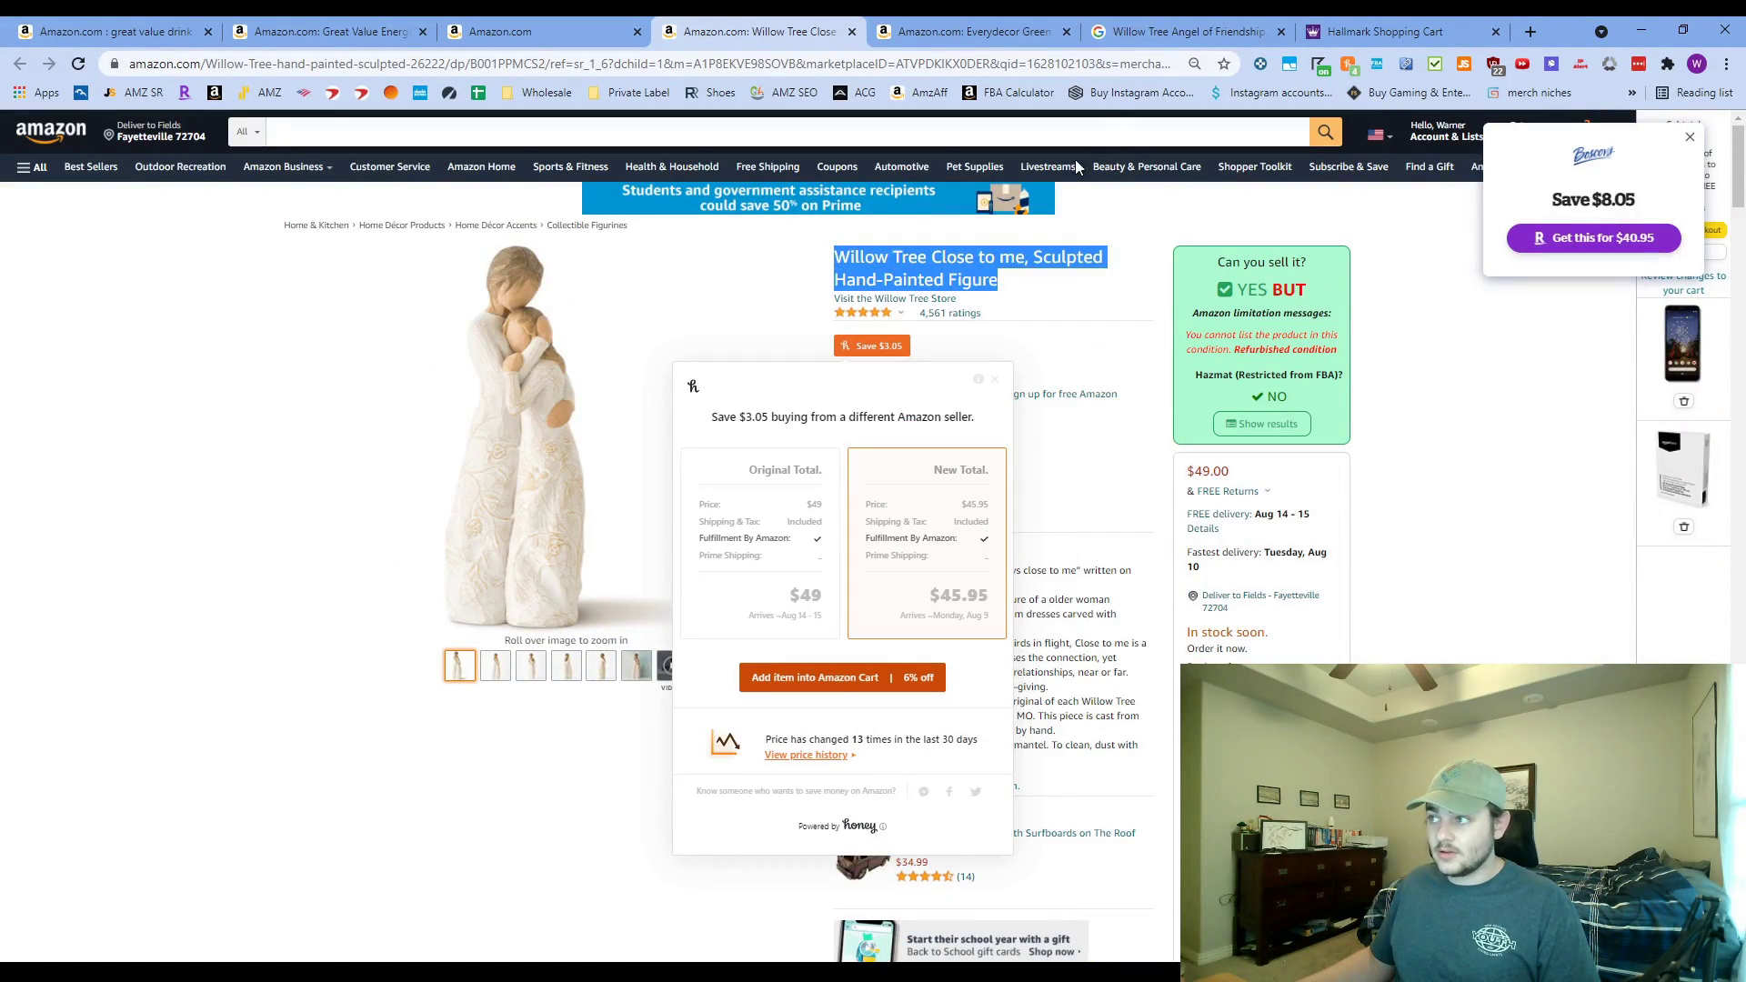
- Clear away the Angel of Friendship research tabs and search Google for "Willow Tree Close to me, Sculpted Hand-Painted Figure"
{"action": "left_click", "coordinate": [1382, 31]}
{"action": "left_click", "coordinate": [1272, 31]}
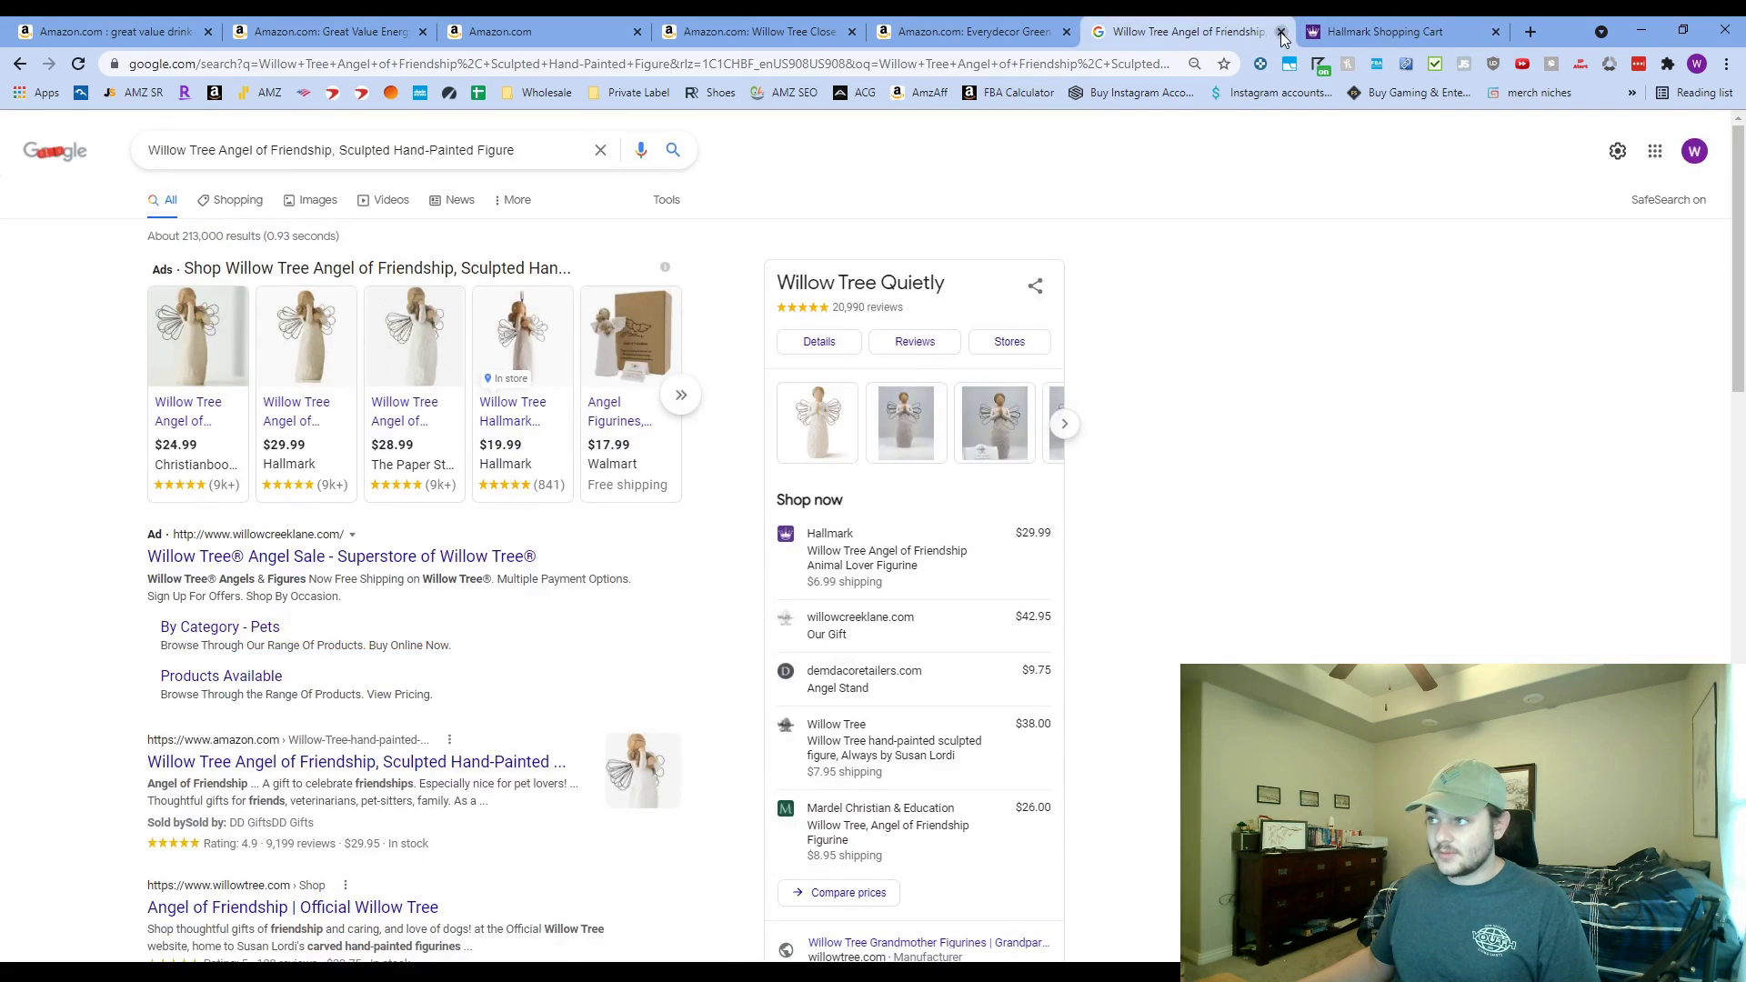
{"action": "left_click", "coordinate": [1281, 31]}
{"action": "left_click", "coordinate": [1070, 62]}
{"action": "key", "text": "ctrl+v"}
{"action": "key", "text": "Return"}
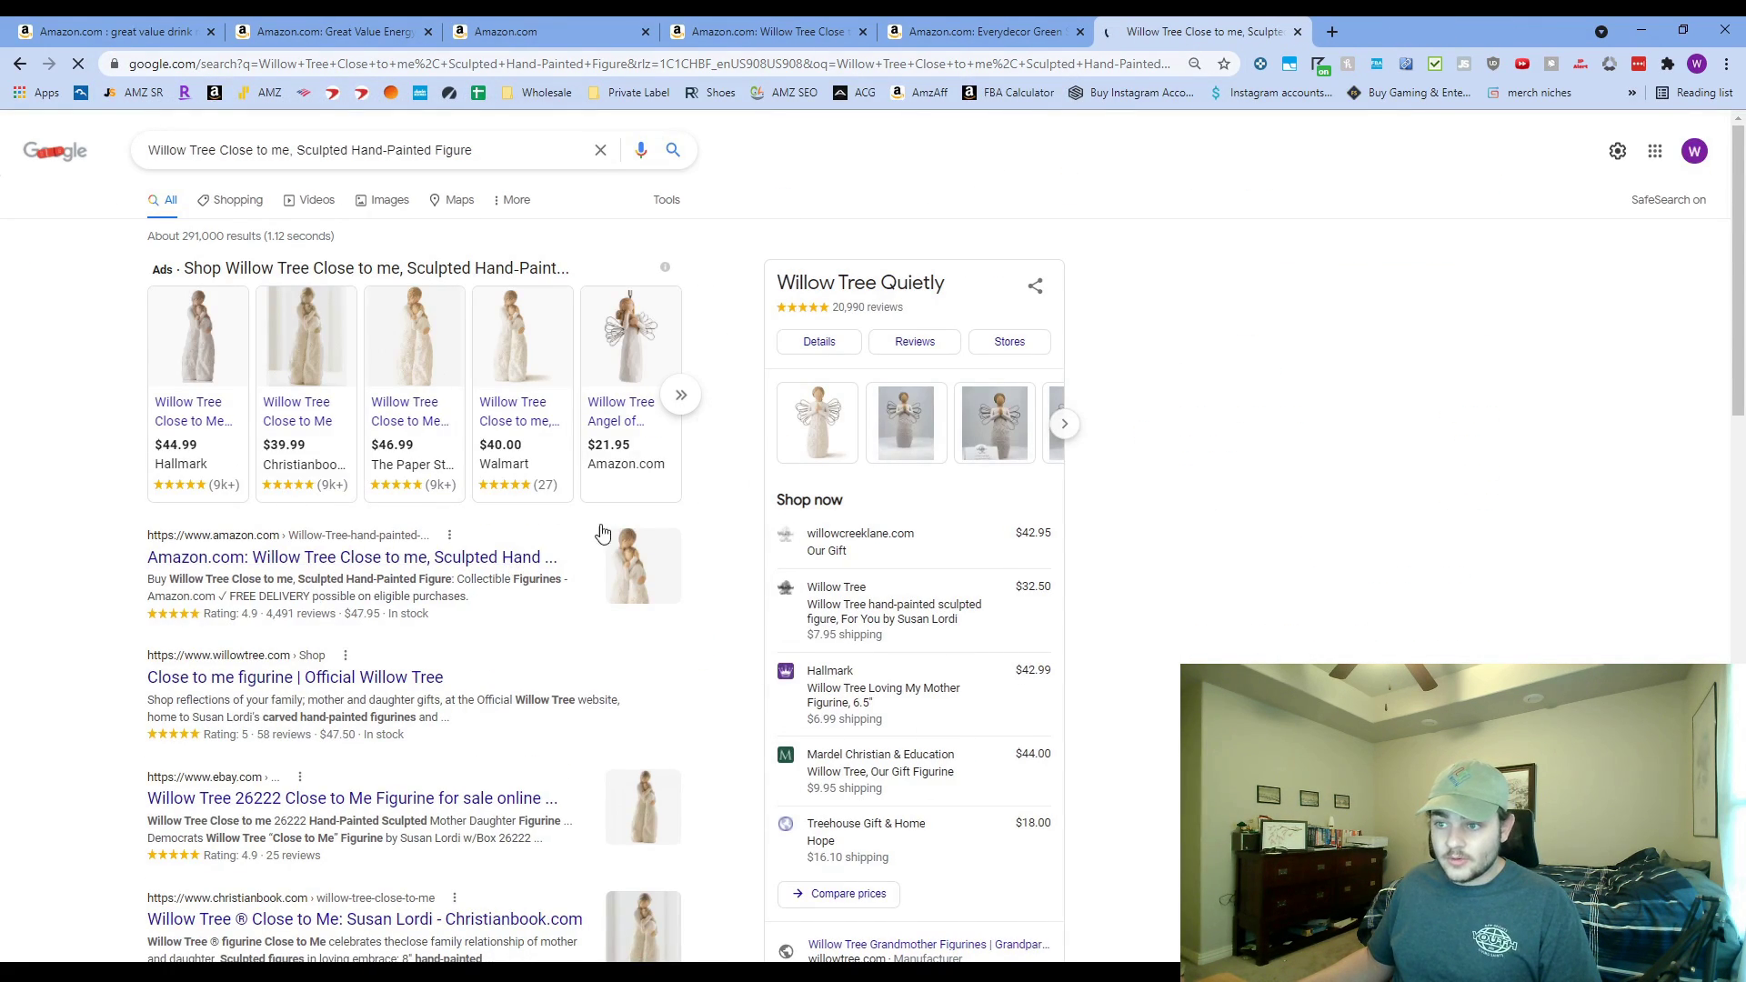
- Open the $18.00 Treehouse Gift & Home offer and the Christianbook Close to Me result in new tabs
{"action": "scroll", "coordinate": [607, 497], "scroll_direction": "down", "scroll_amount": 1}
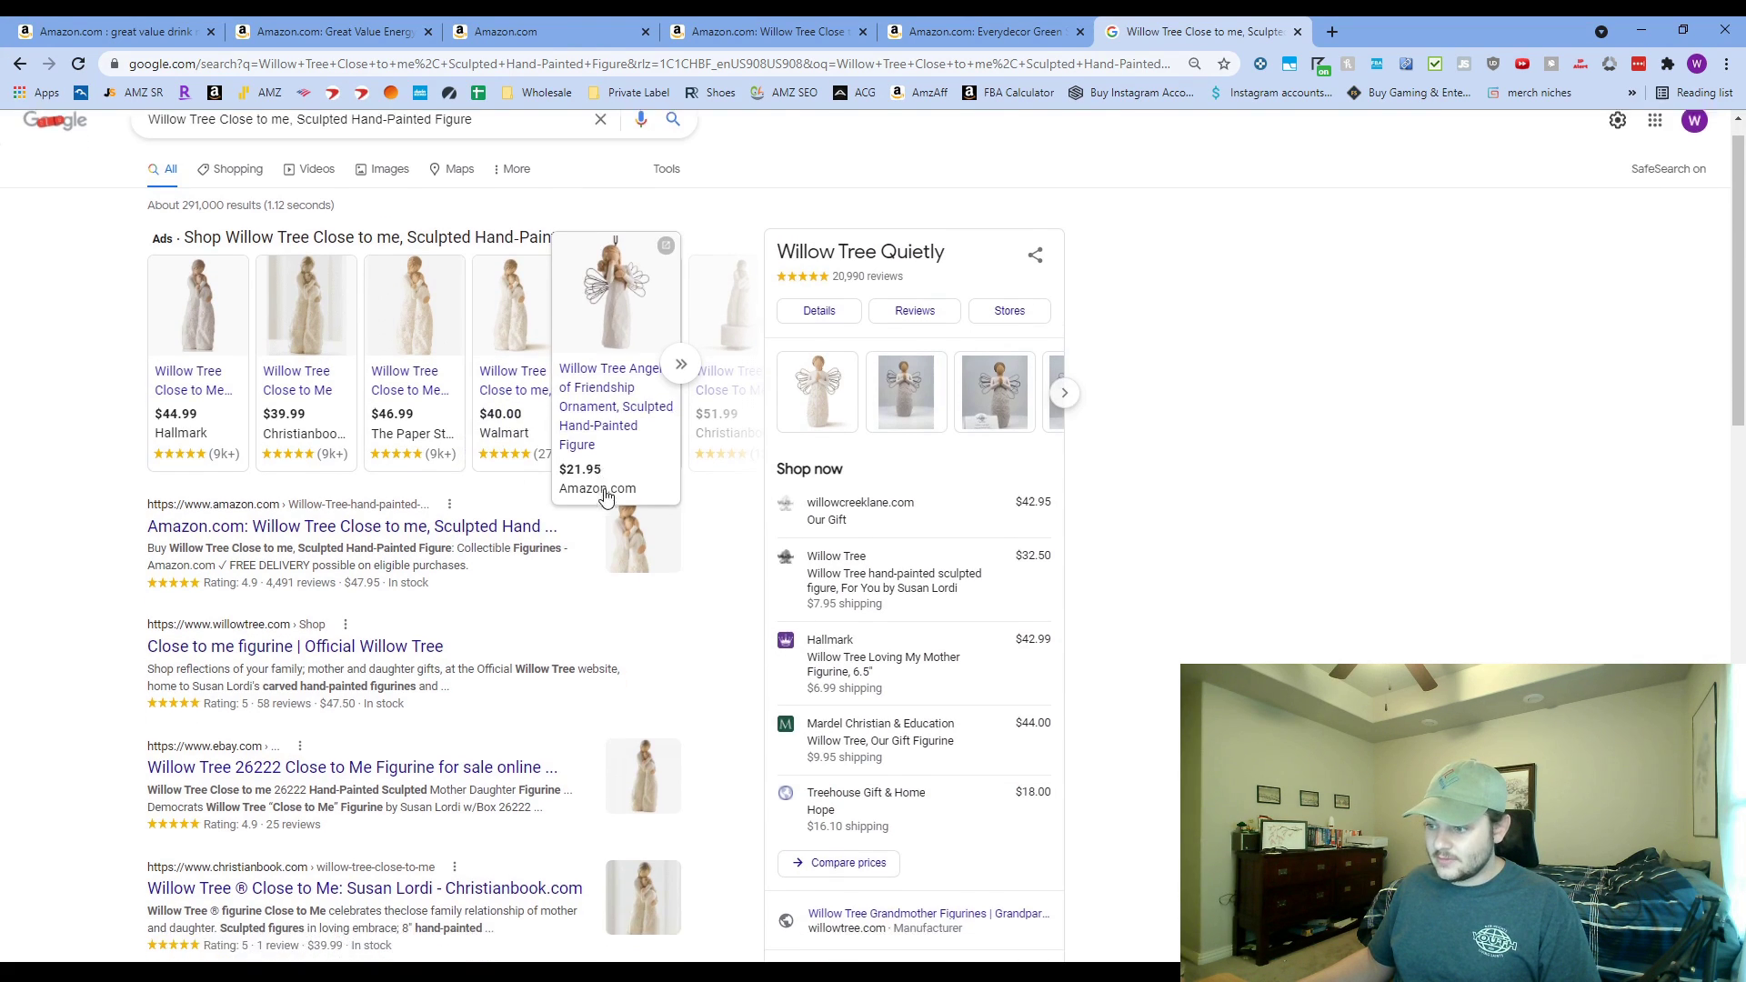
{"action": "scroll", "coordinate": [607, 498], "scroll_direction": "down", "scroll_amount": 1}
{"action": "middle_click", "coordinate": [1032, 748]}
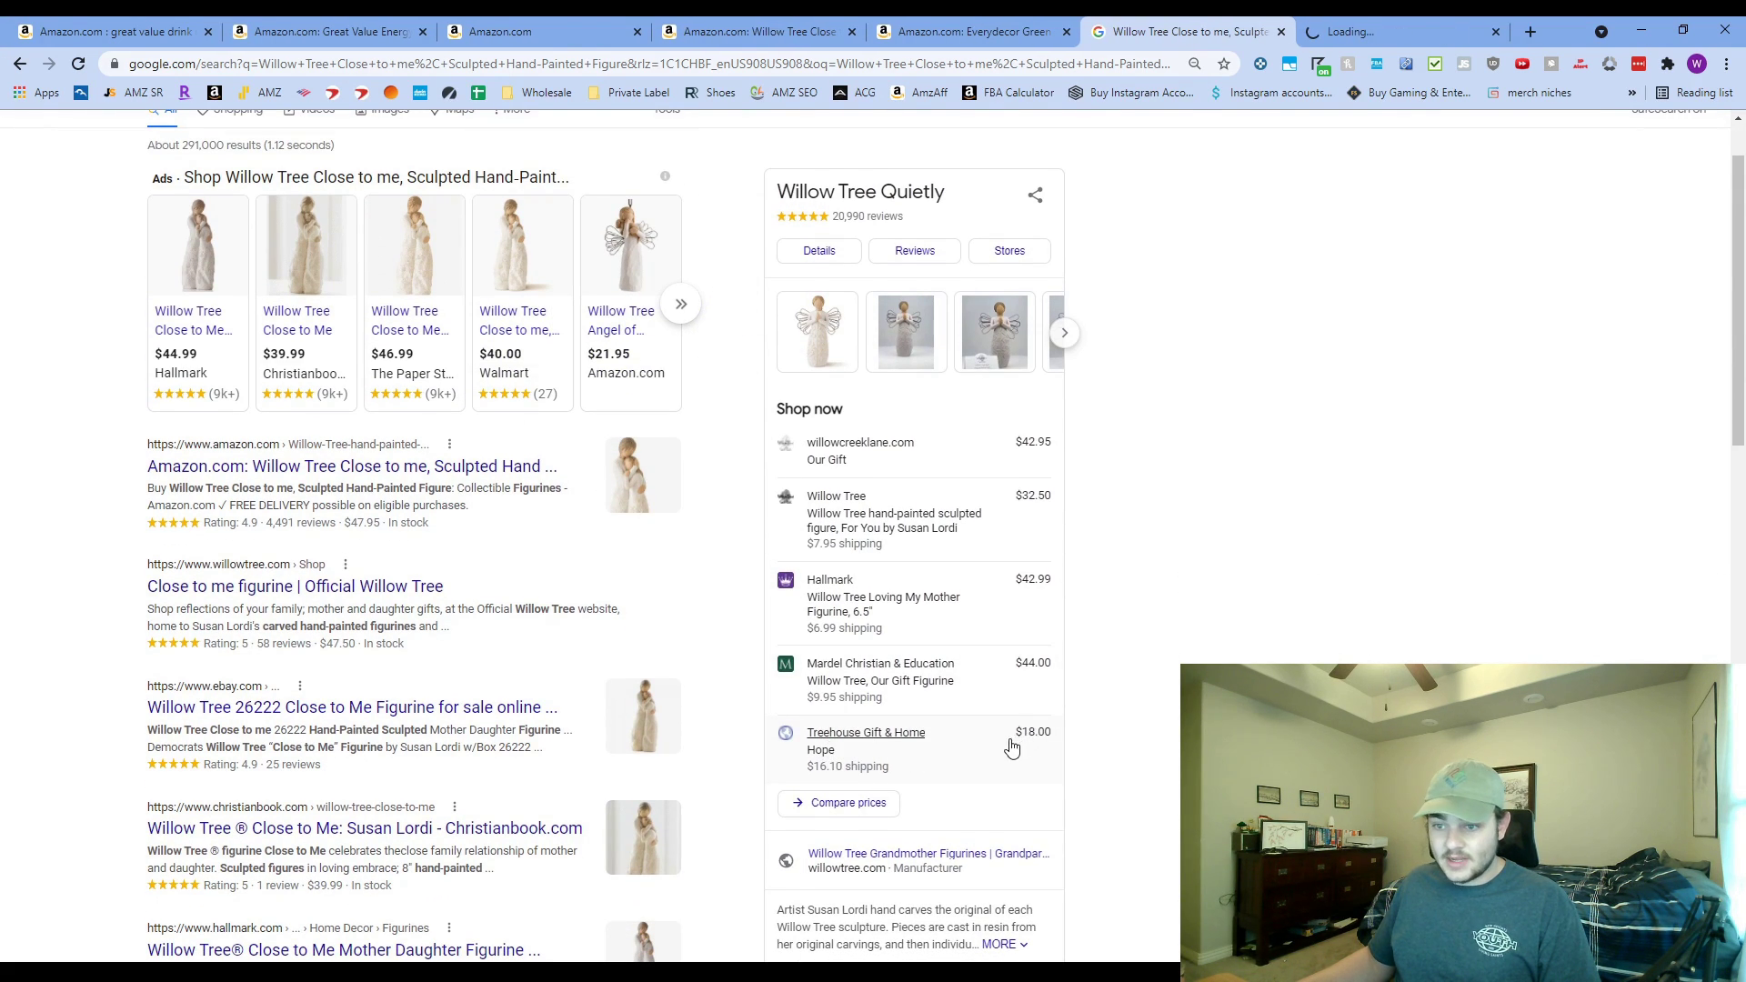
{"action": "scroll", "coordinate": [481, 602], "scroll_direction": "down", "scroll_amount": 5}
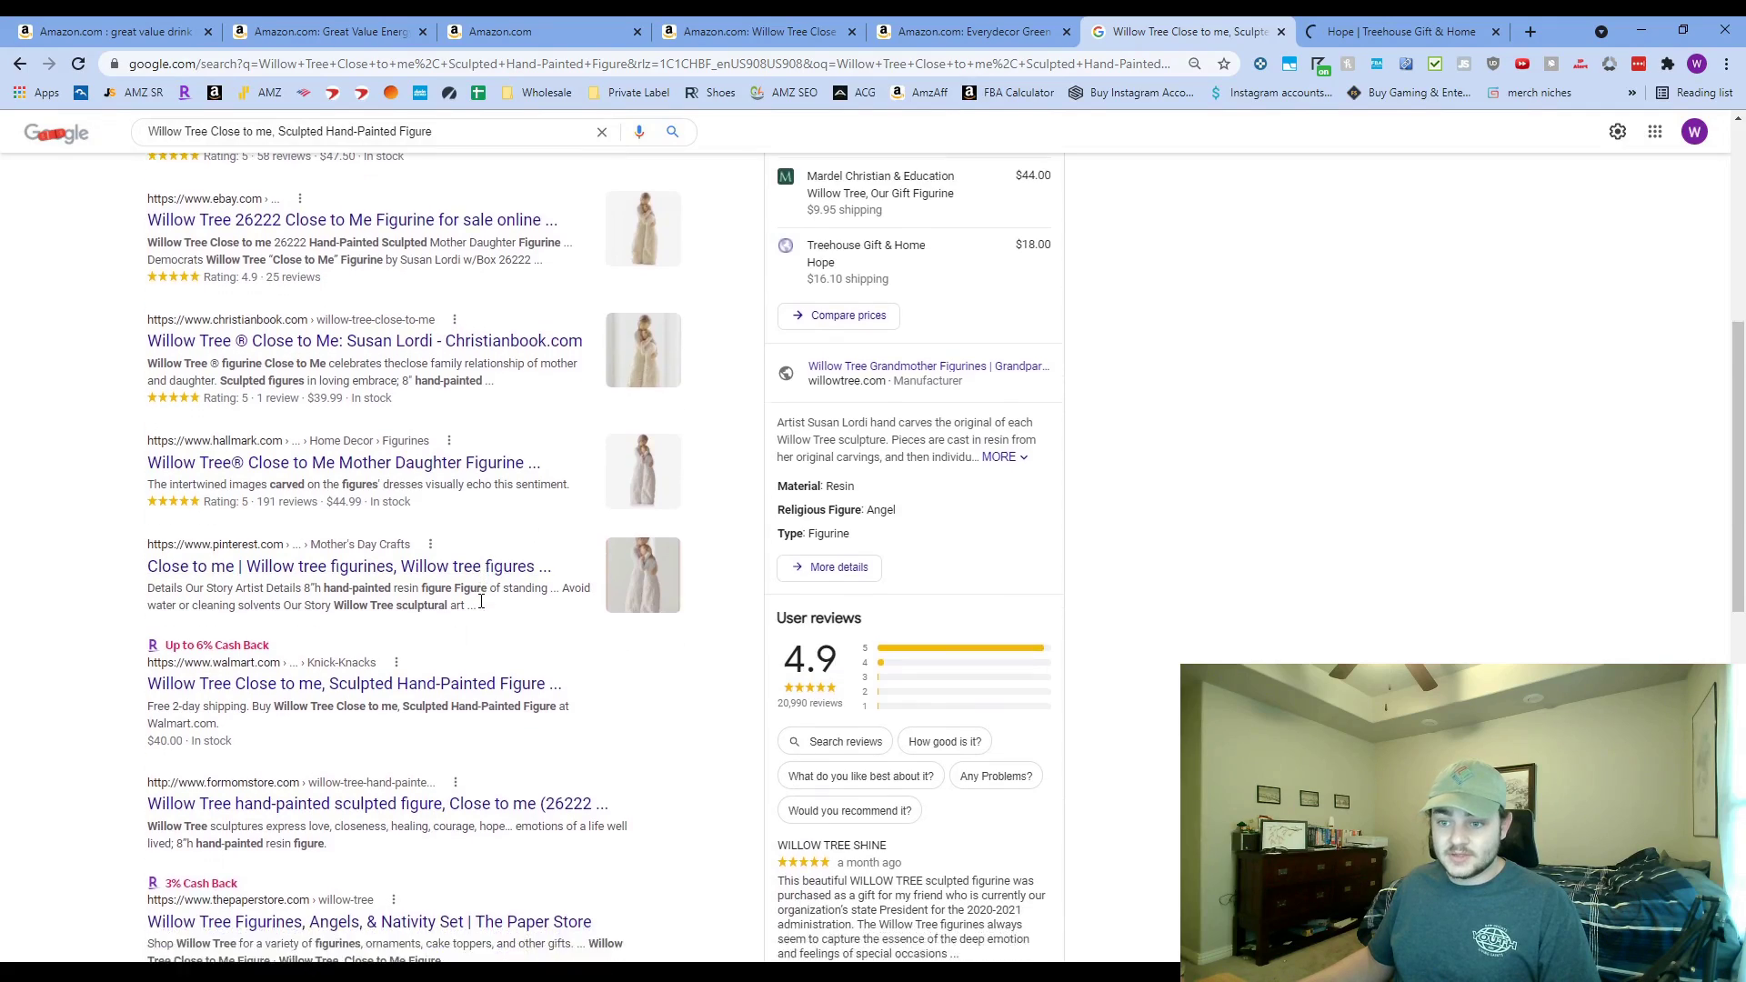
{"action": "scroll", "coordinate": [481, 602], "scroll_direction": "down", "scroll_amount": 2}
{"action": "scroll", "coordinate": [409, 509], "scroll_direction": "up", "scroll_amount": 1}
{"action": "middle_click", "coordinate": [362, 406]}
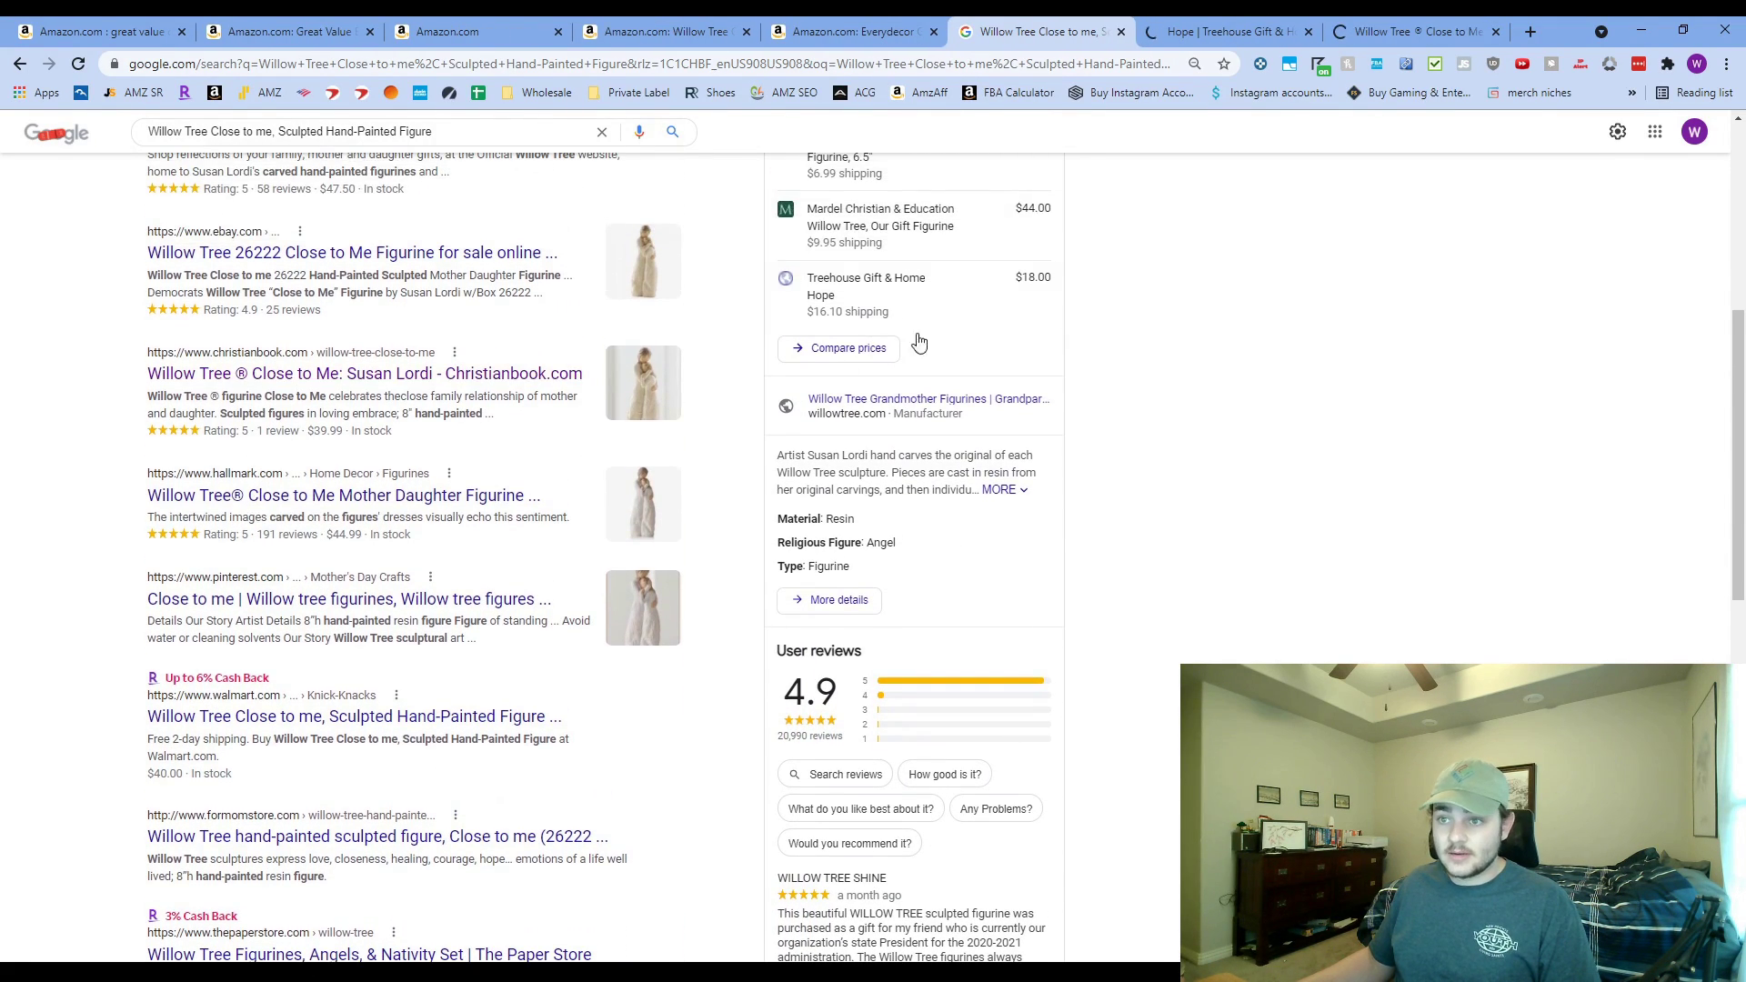
- Check the Treehouse Gift & Home and Christianbook product pages for a matching figure and its price
{"action": "key", "text": "ctrl+Tab"}
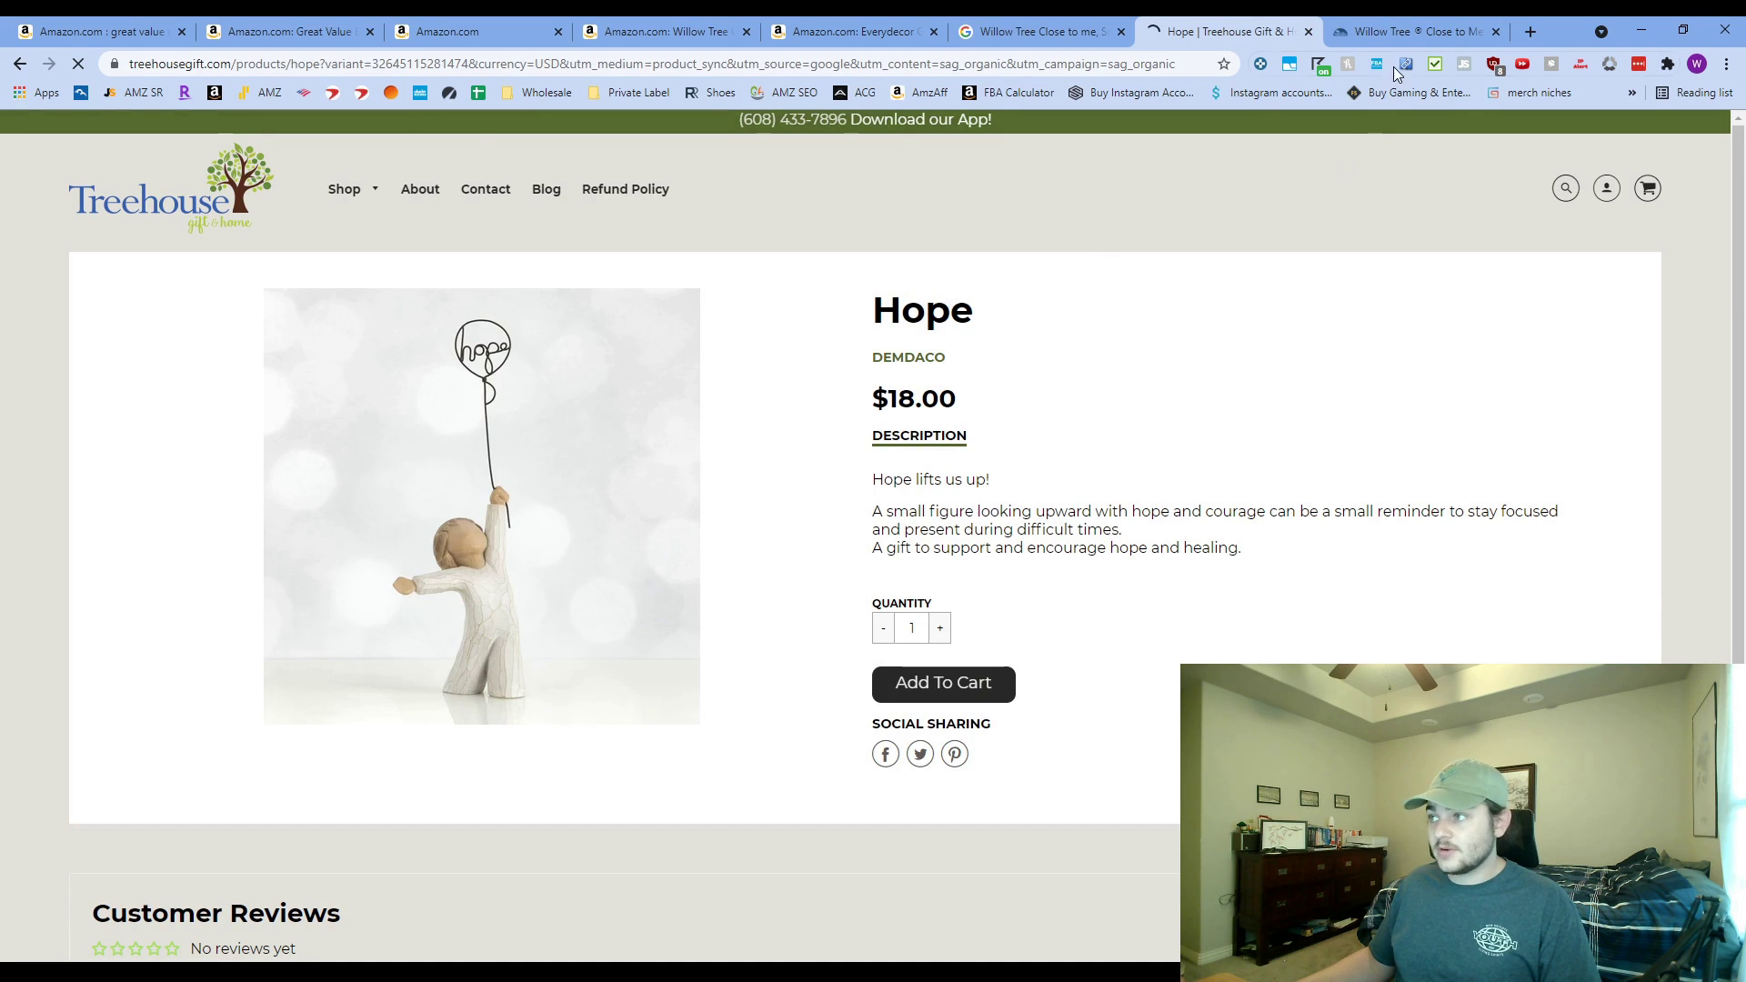
{"action": "key", "text": "ctrl+Tab"}
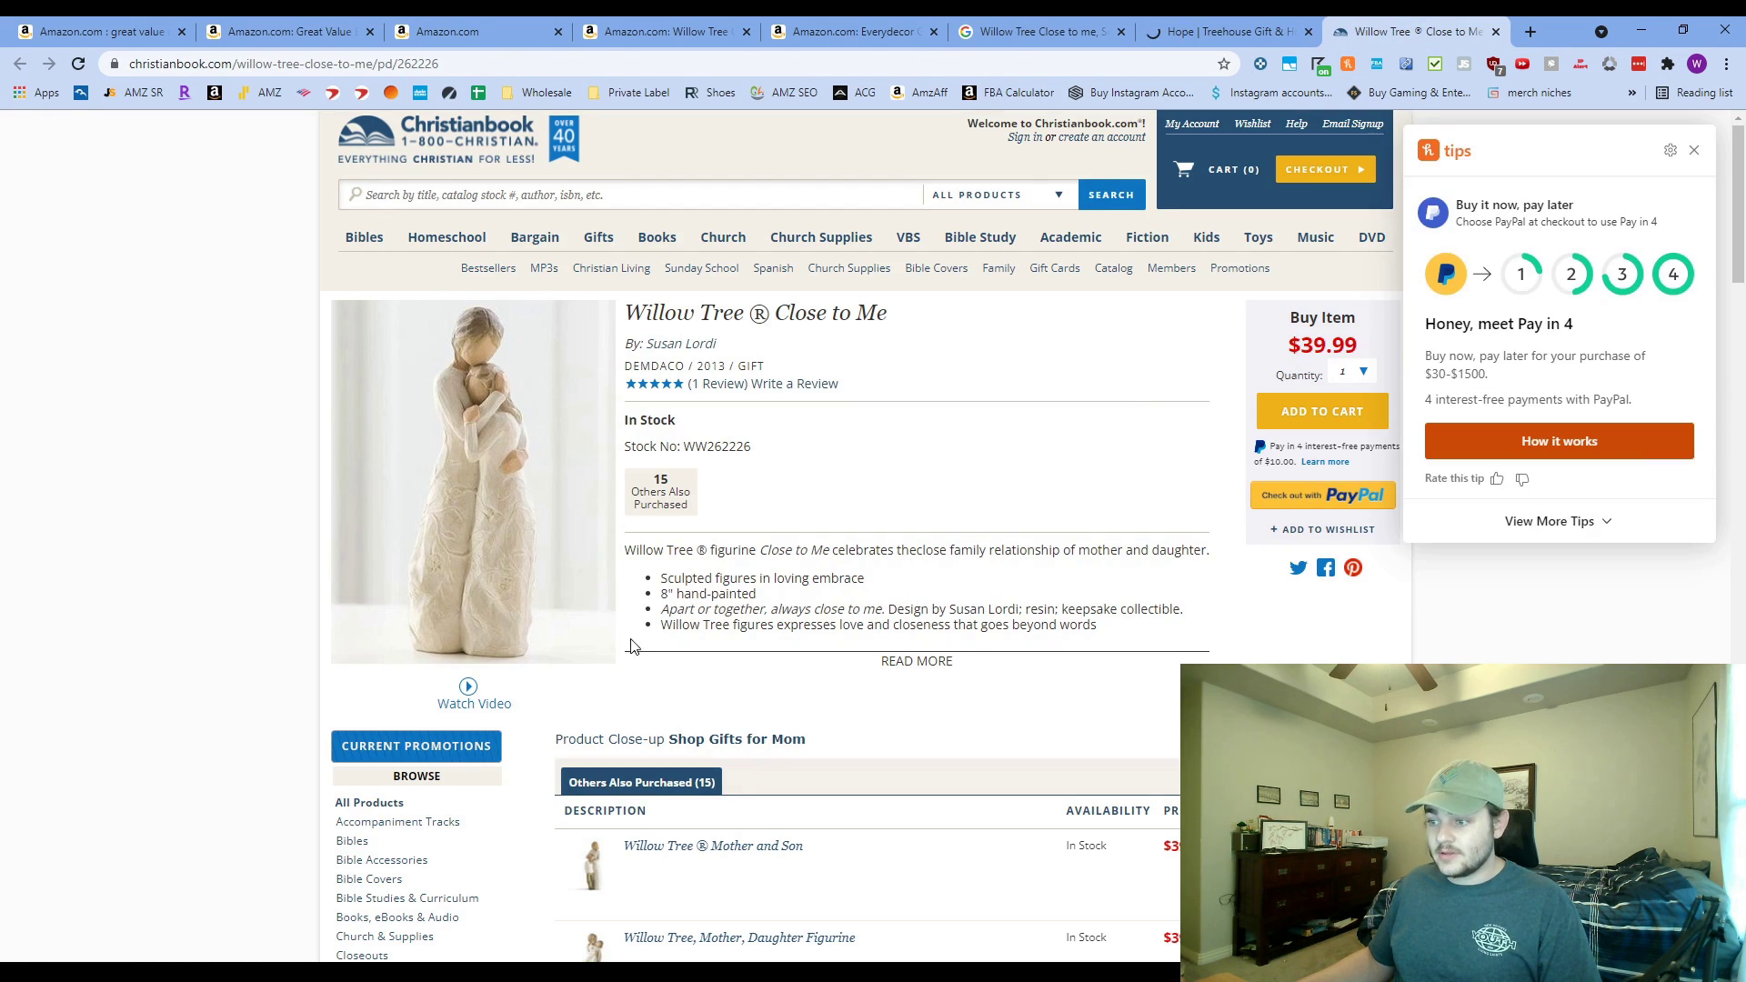
{"action": "scroll", "coordinate": [987, 637], "scroll_direction": "down", "scroll_amount": 3}
{"action": "scroll", "coordinate": [1046, 582], "scroll_direction": "up", "scroll_amount": 3}
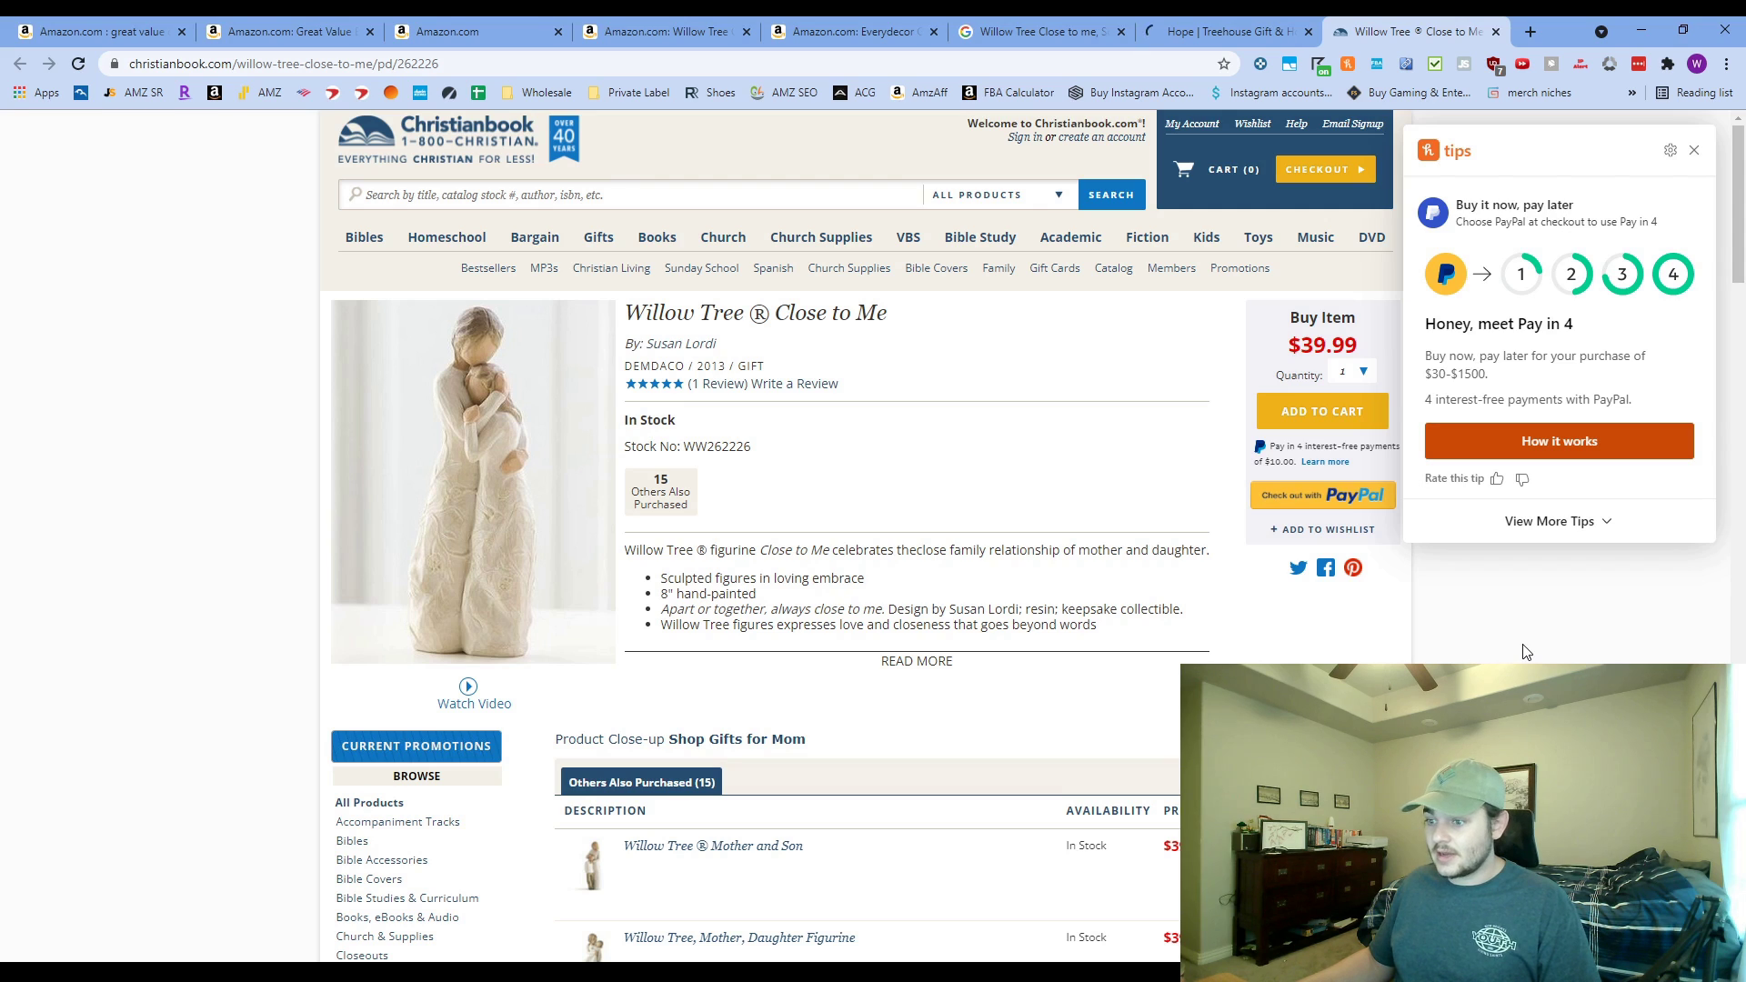
- Close the retailer, Google and Amazon tabs for the Close to me figure, leaving the Everydecor succulent page open
{"action": "key", "text": "ctrl+w"}
{"action": "key", "text": "ctrl+w"}
{"action": "key", "text": "ctrl+w"}
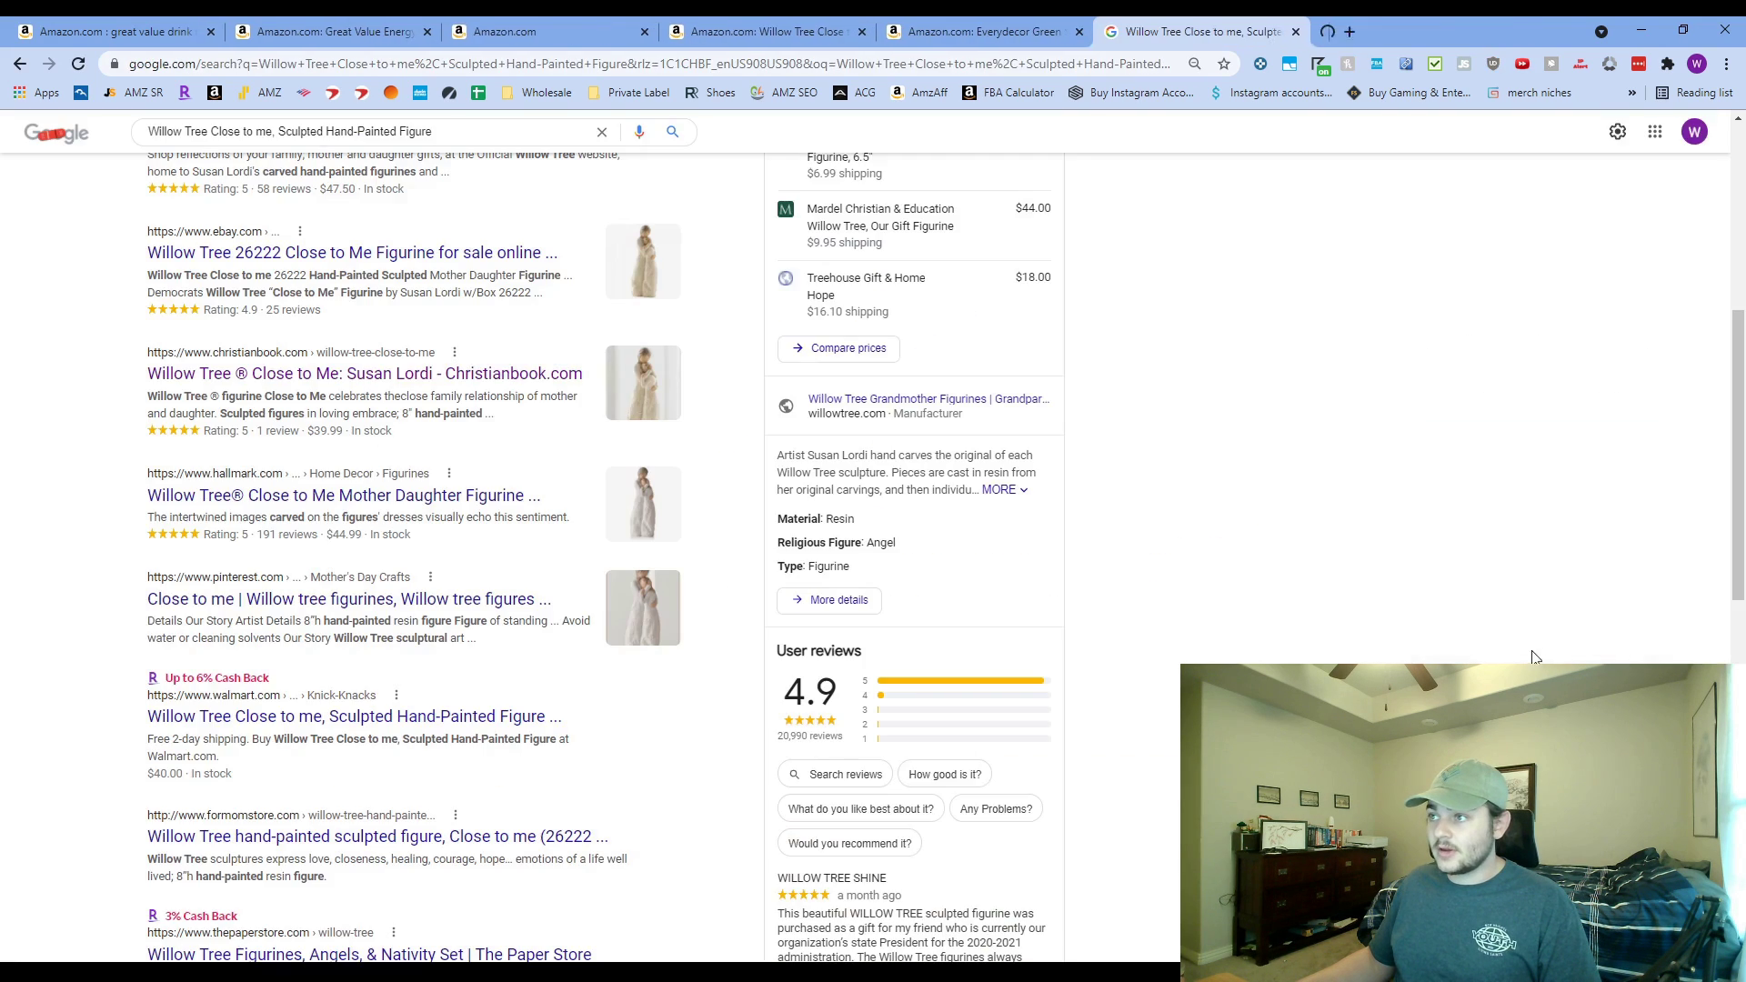
{"action": "key", "text": "ctrl+shift+Tab"}
{"action": "key", "text": "ctrl+w"}
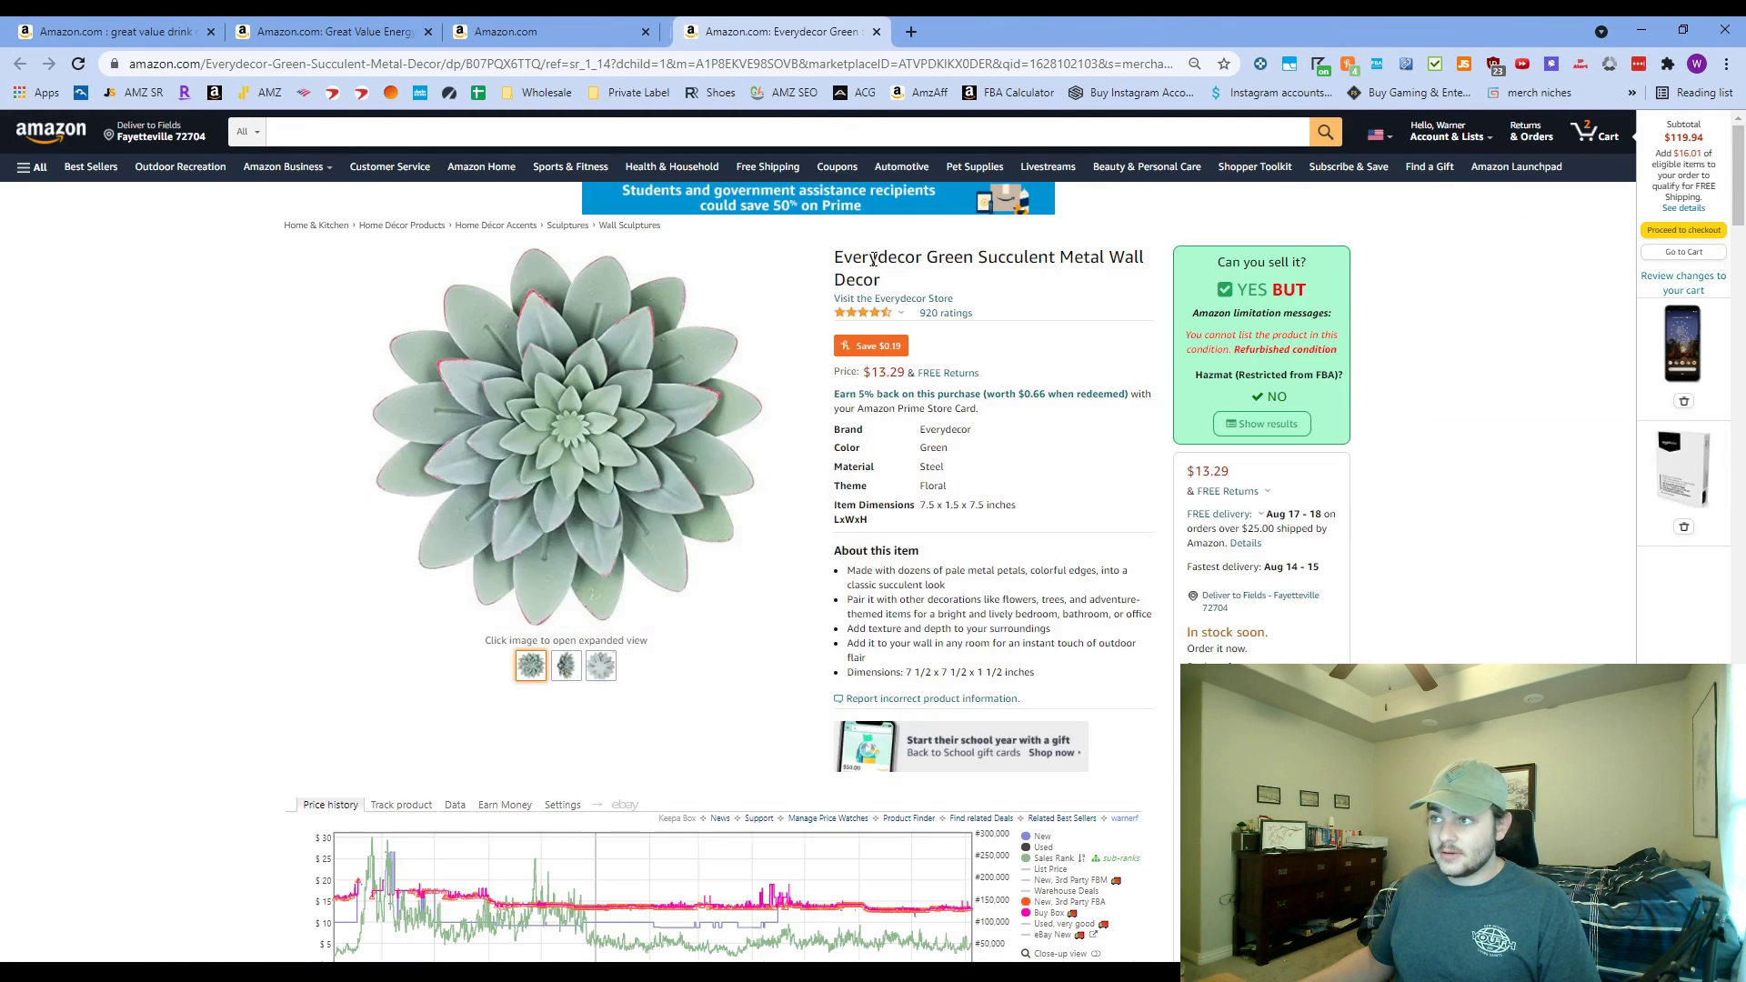
- Review the Everydecor Green Succulent Metal Wall Decor listing, copy its title, and search Google for it in a new tab
{"action": "scroll", "coordinate": [886, 628], "scroll_direction": "down", "scroll_amount": 3}
{"action": "scroll", "coordinate": [886, 628], "scroll_direction": "up", "scroll_amount": 3}
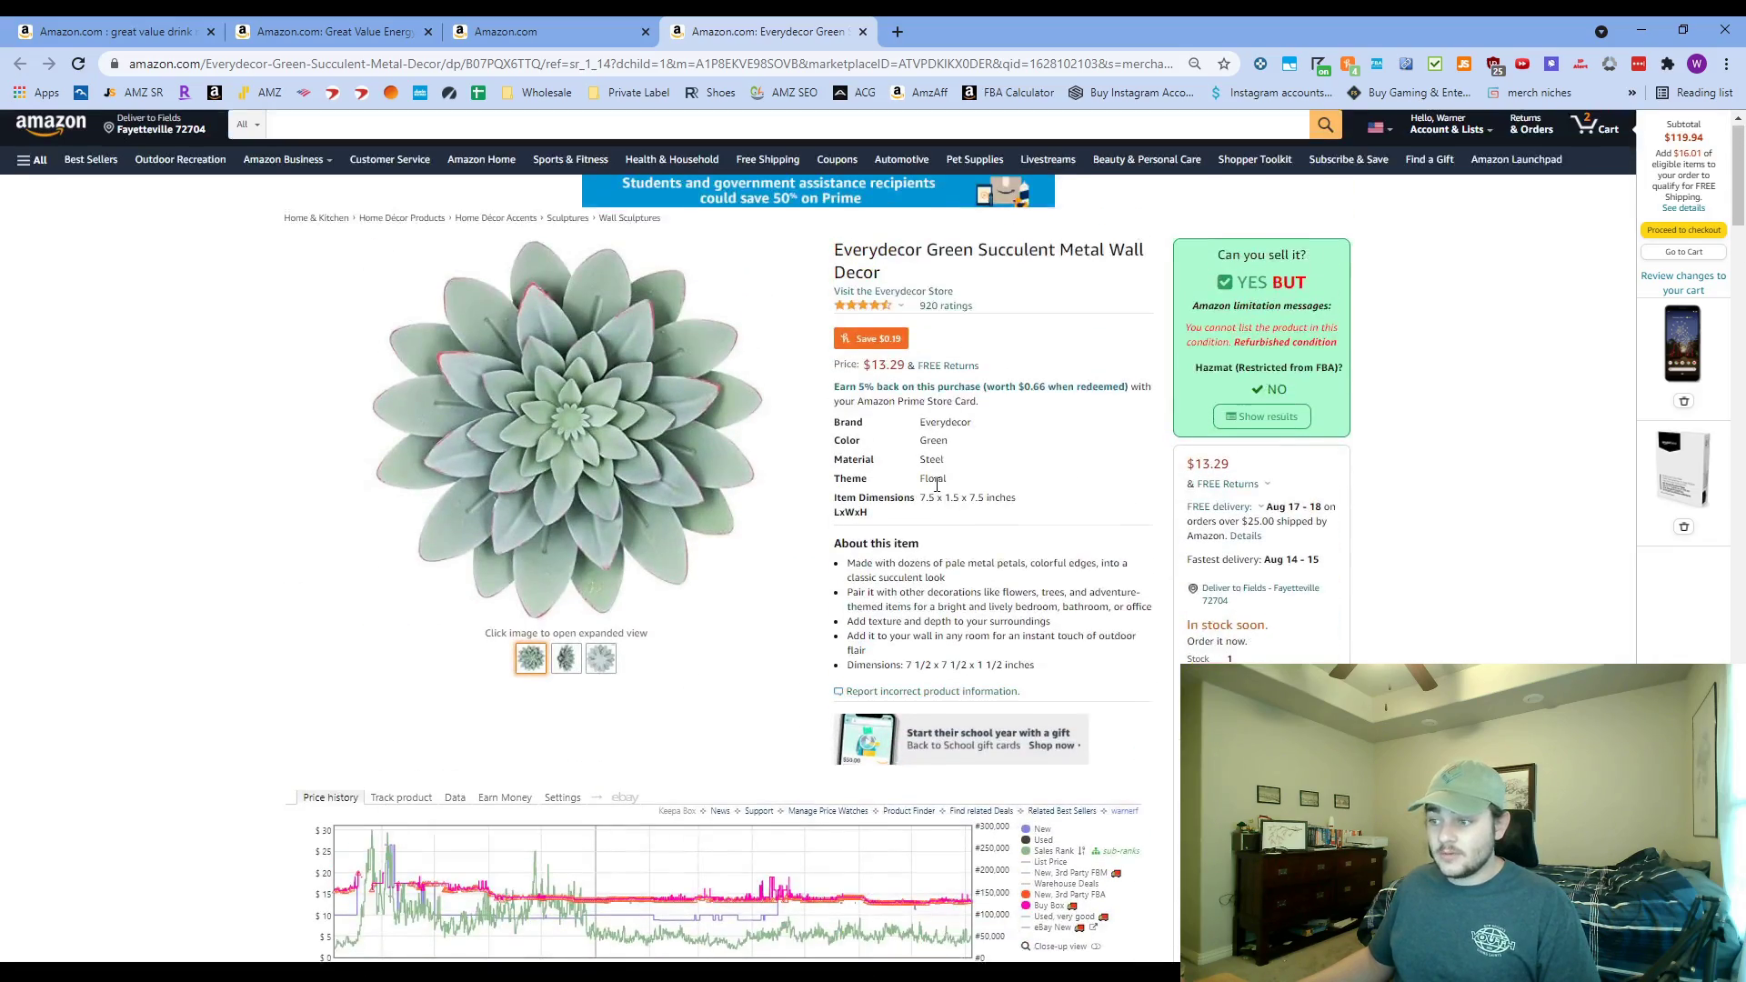
{"action": "triple_click", "coordinate": [859, 272]}
{"action": "key", "text": "ctrl+c"}
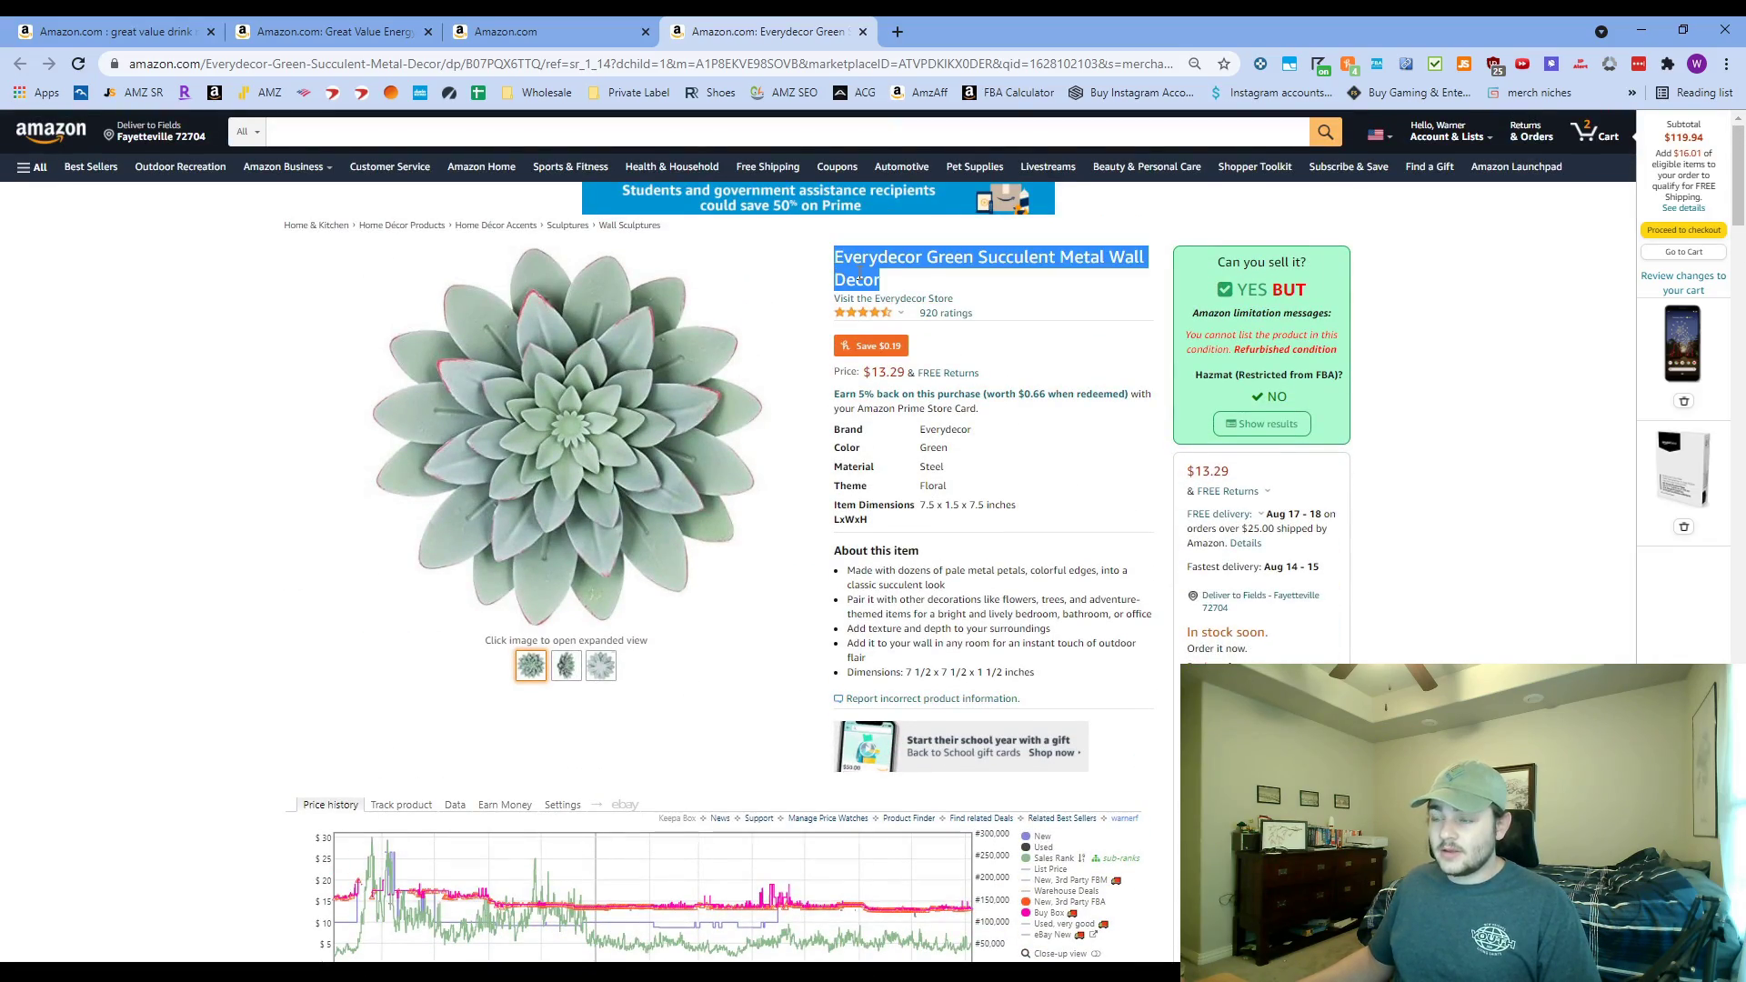
{"action": "left_click", "coordinate": [899, 27]}
{"action": "key", "text": "ctrl+v"}
{"action": "key", "text": "Return"}
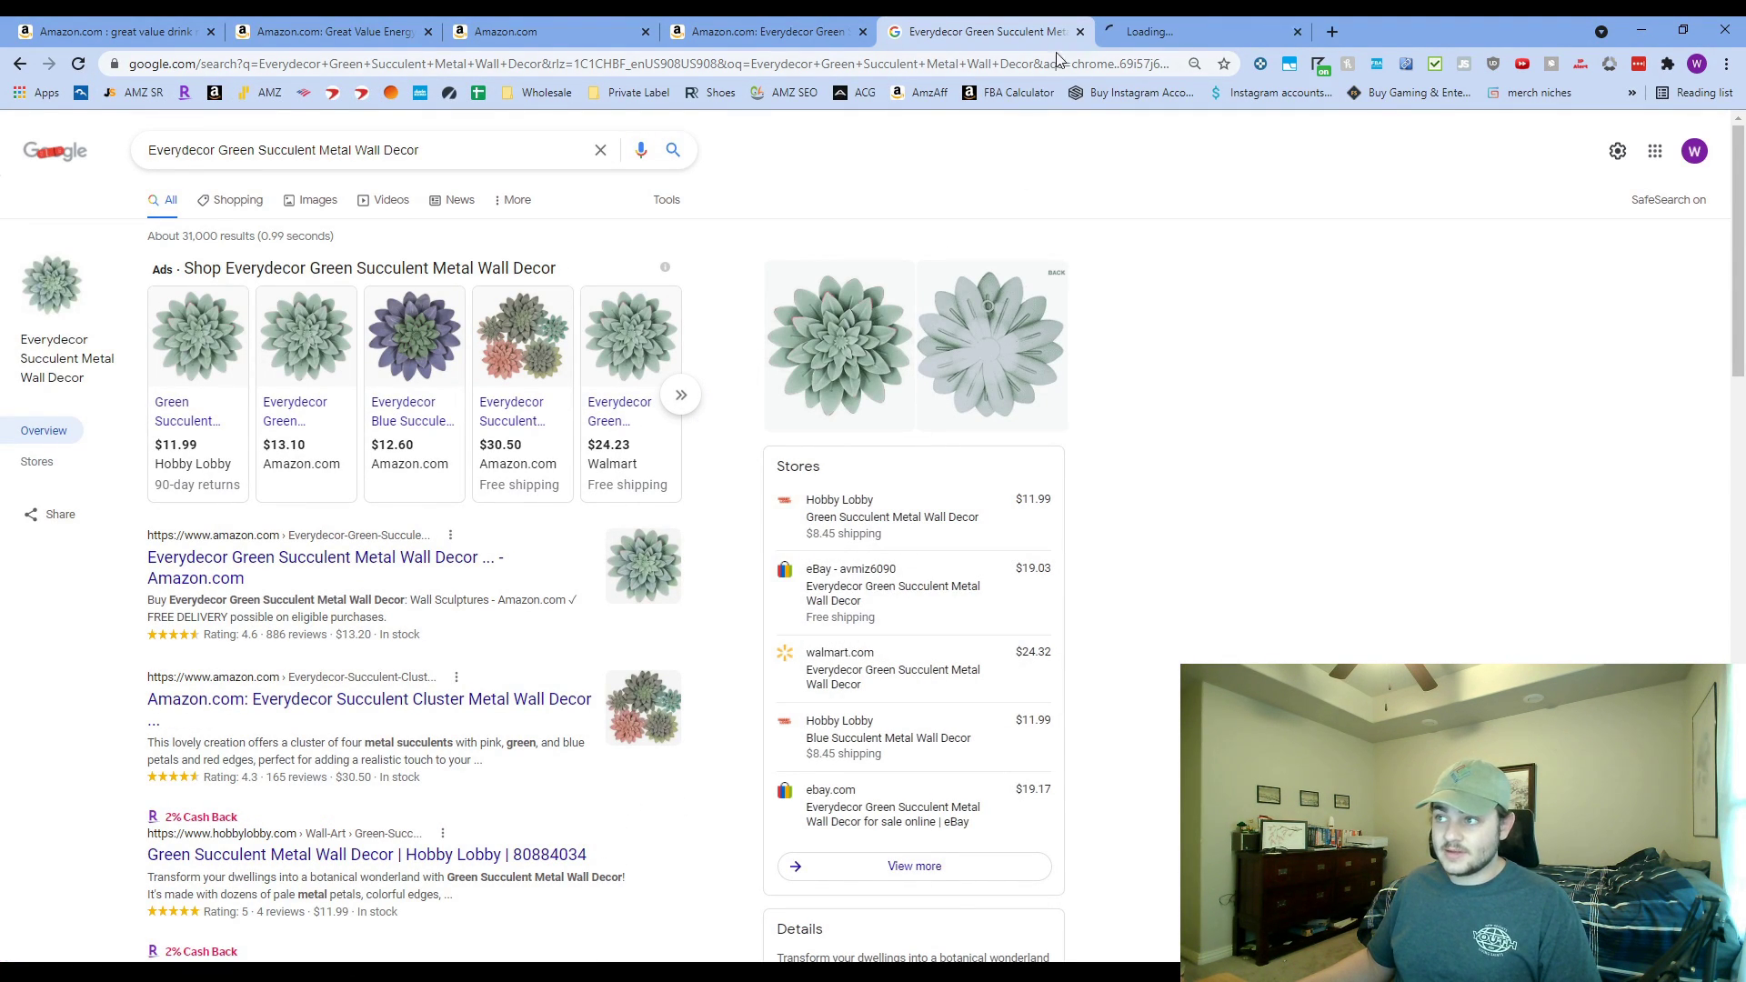
- View Hobby Lobby's Green Succulent Metal Wall Decor page and examine its price, details and reviews
{"action": "left_click", "coordinate": [1183, 31]}
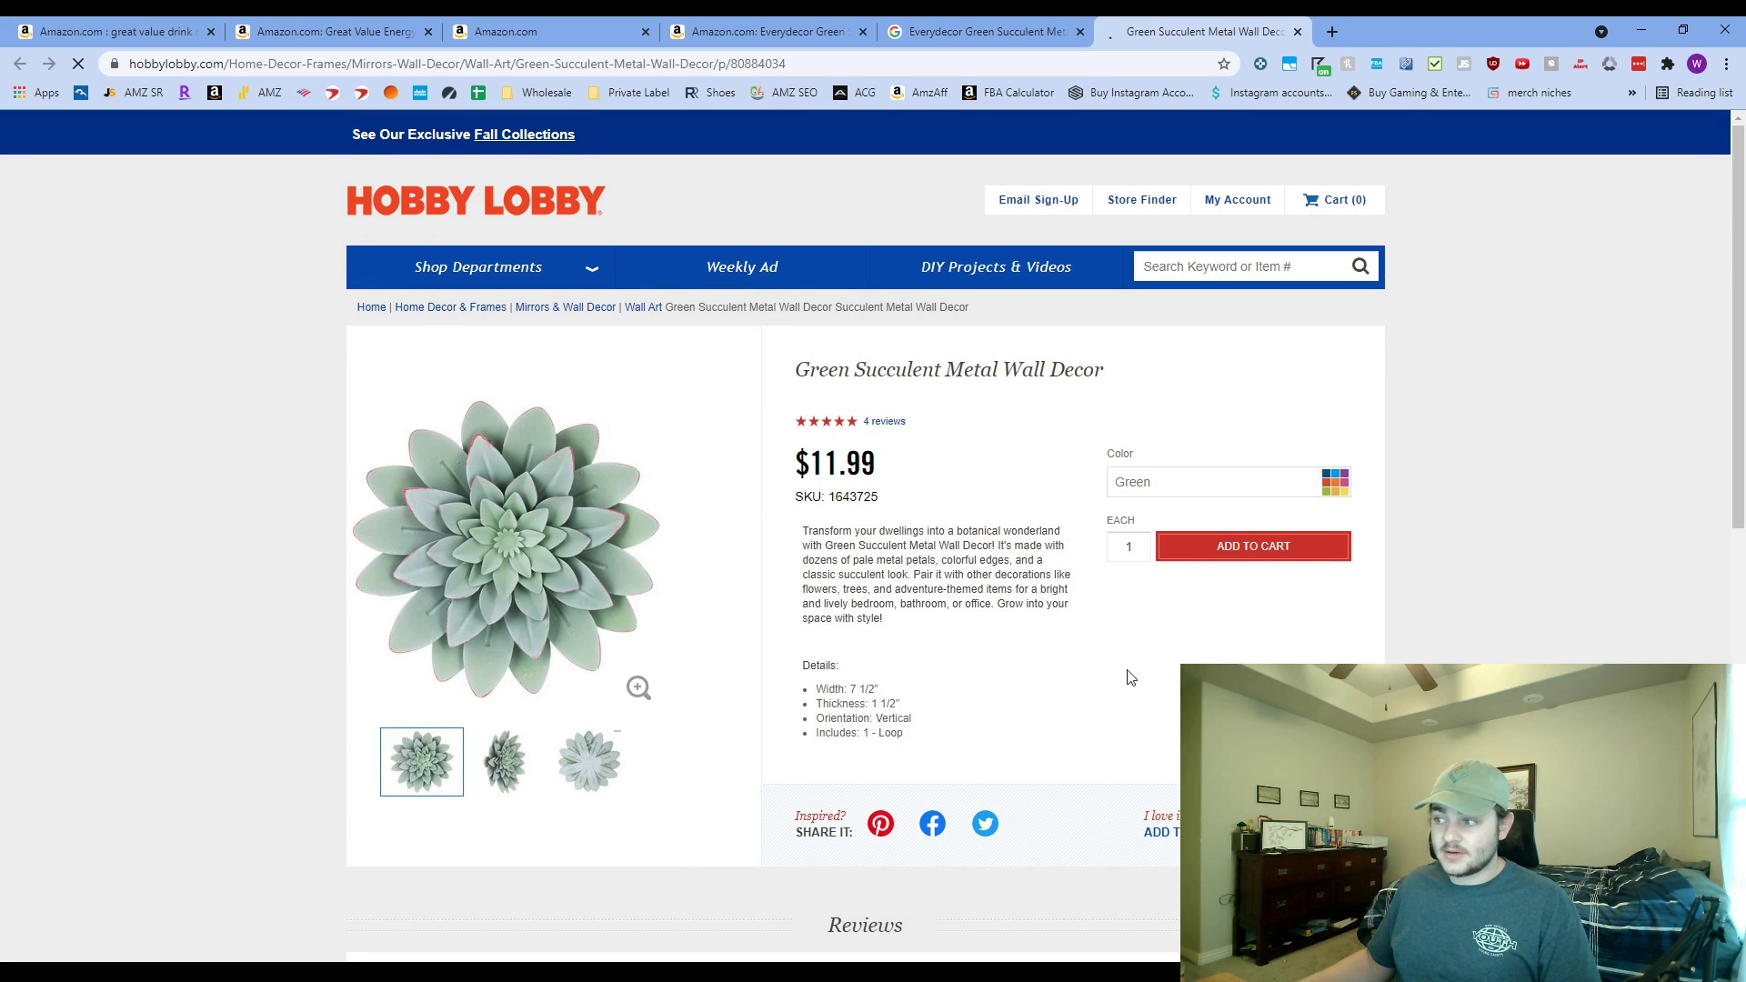
{"action": "scroll", "coordinate": [767, 636], "scroll_direction": "down", "scroll_amount": 3}
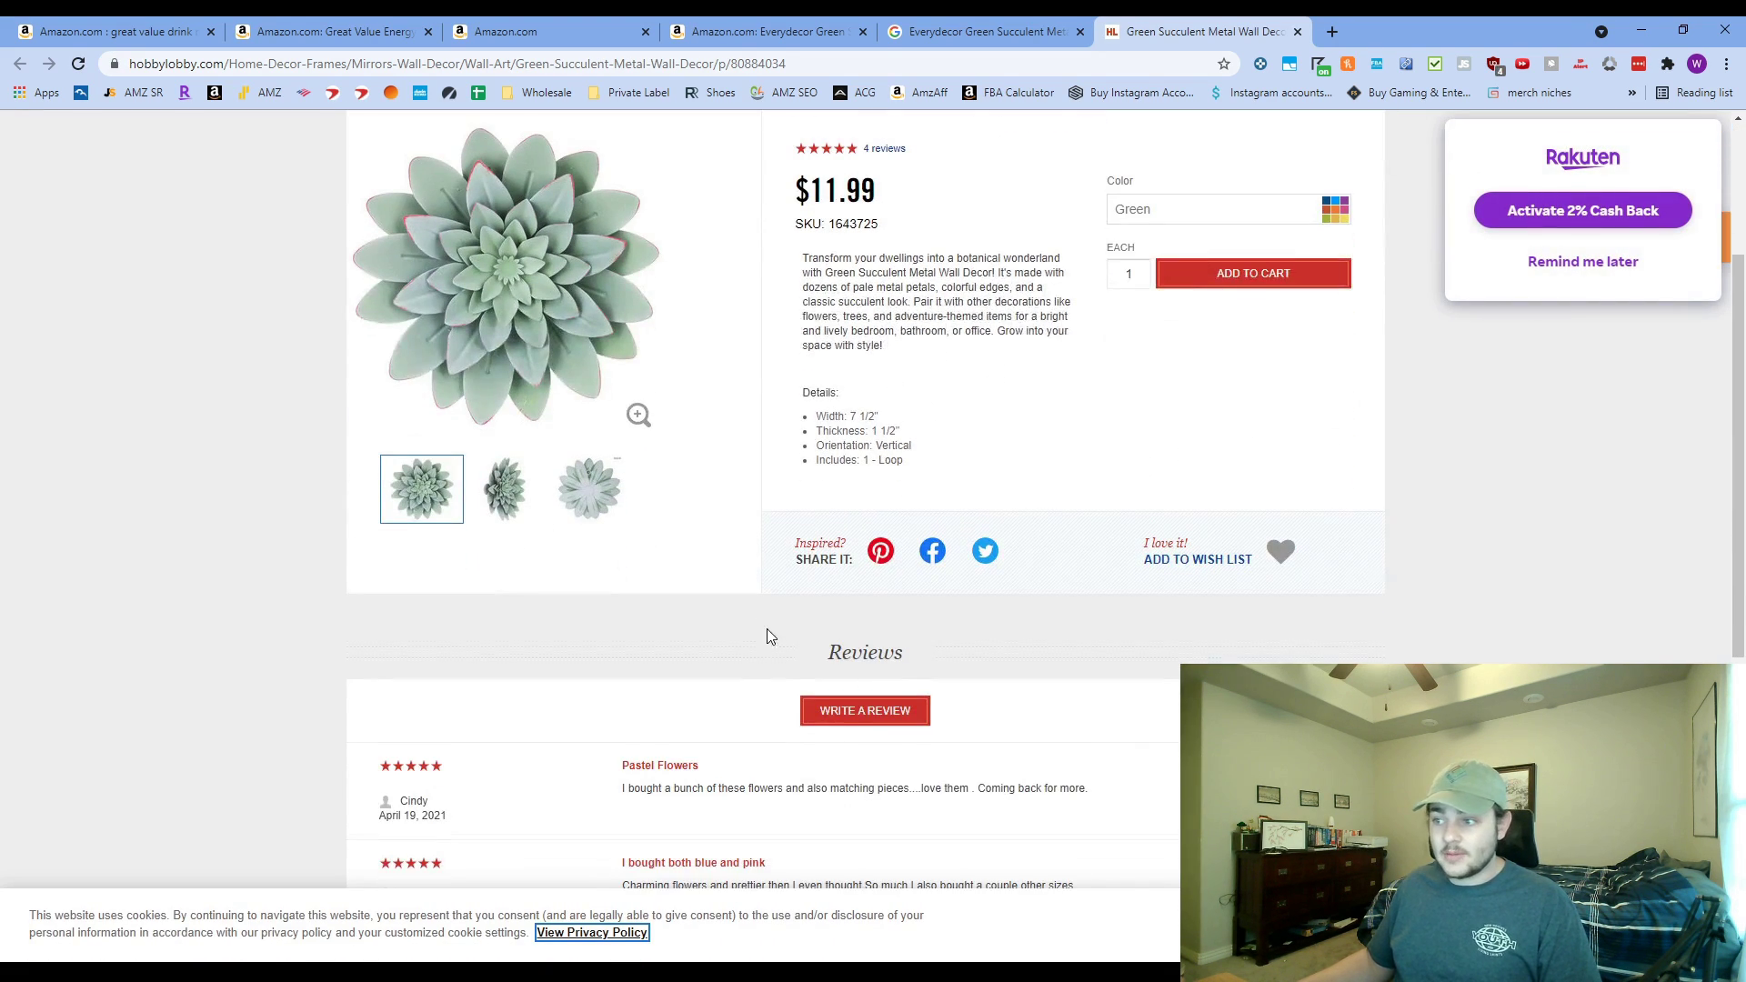
{"action": "scroll", "coordinate": [908, 616], "scroll_direction": "down", "scroll_amount": 3}
{"action": "scroll", "coordinate": [800, 597], "scroll_direction": "up", "scroll_amount": 6}
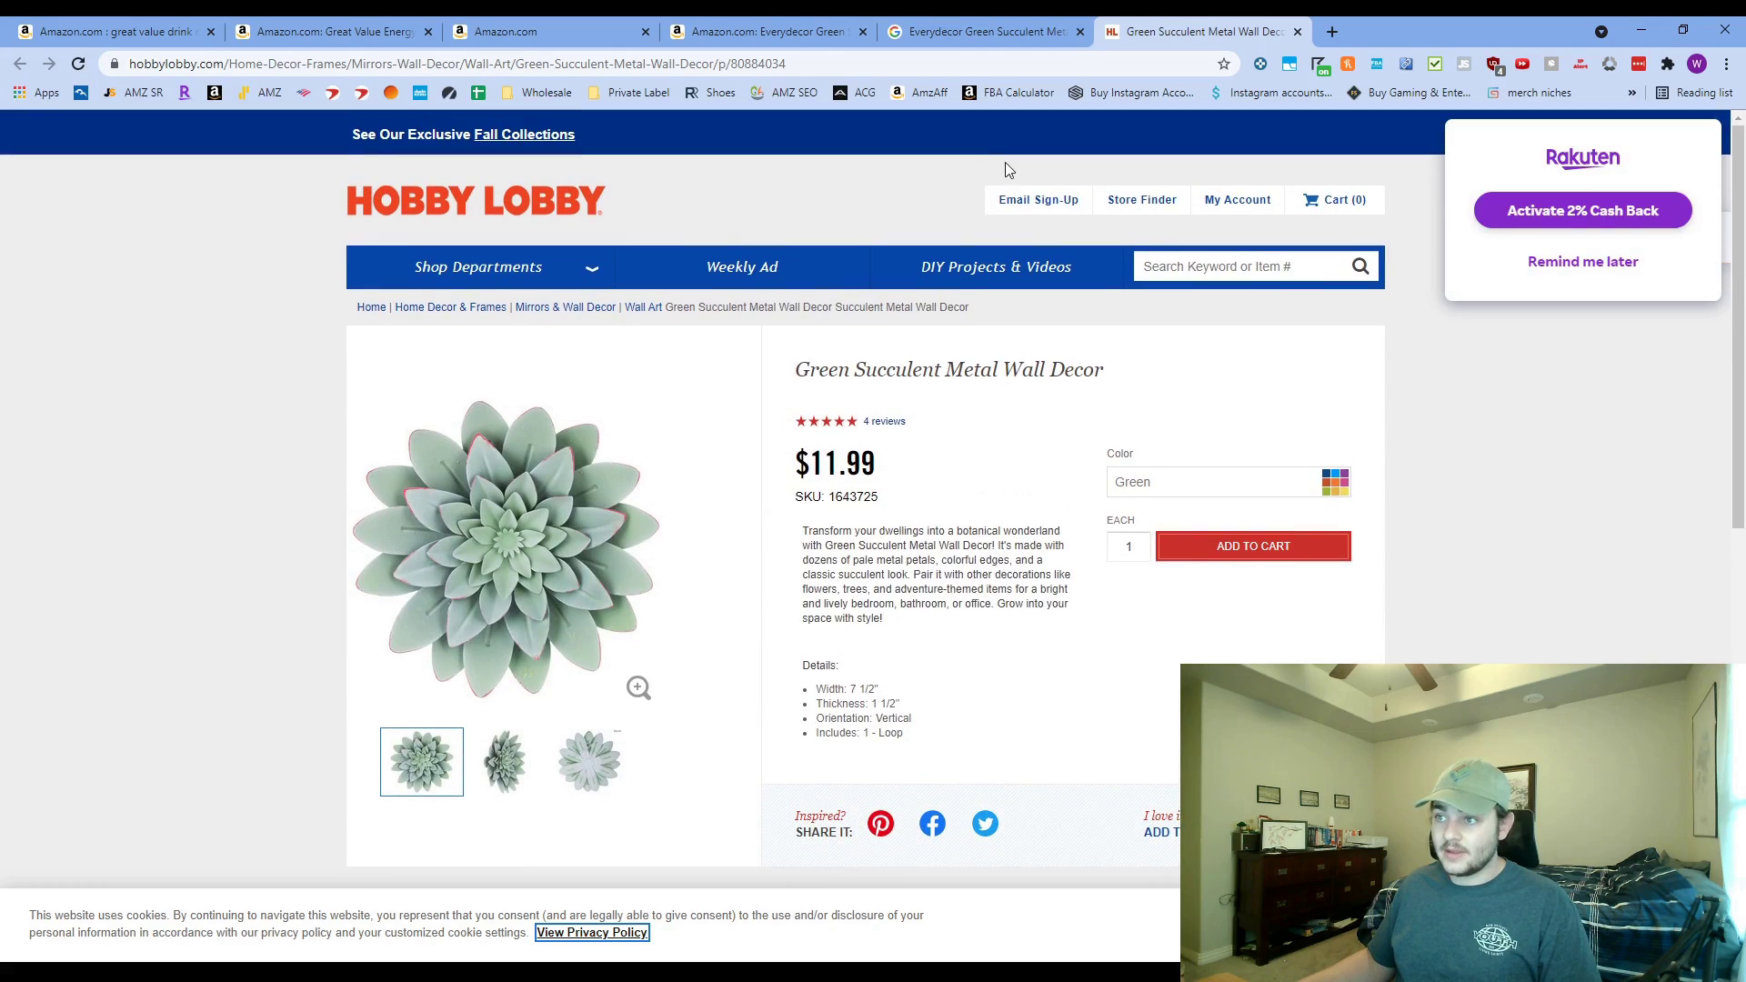
- Compare the succulent's Amazon price history with the Hobby Lobby offer and close the three tabs for that product
{"action": "left_click", "coordinate": [764, 31]}
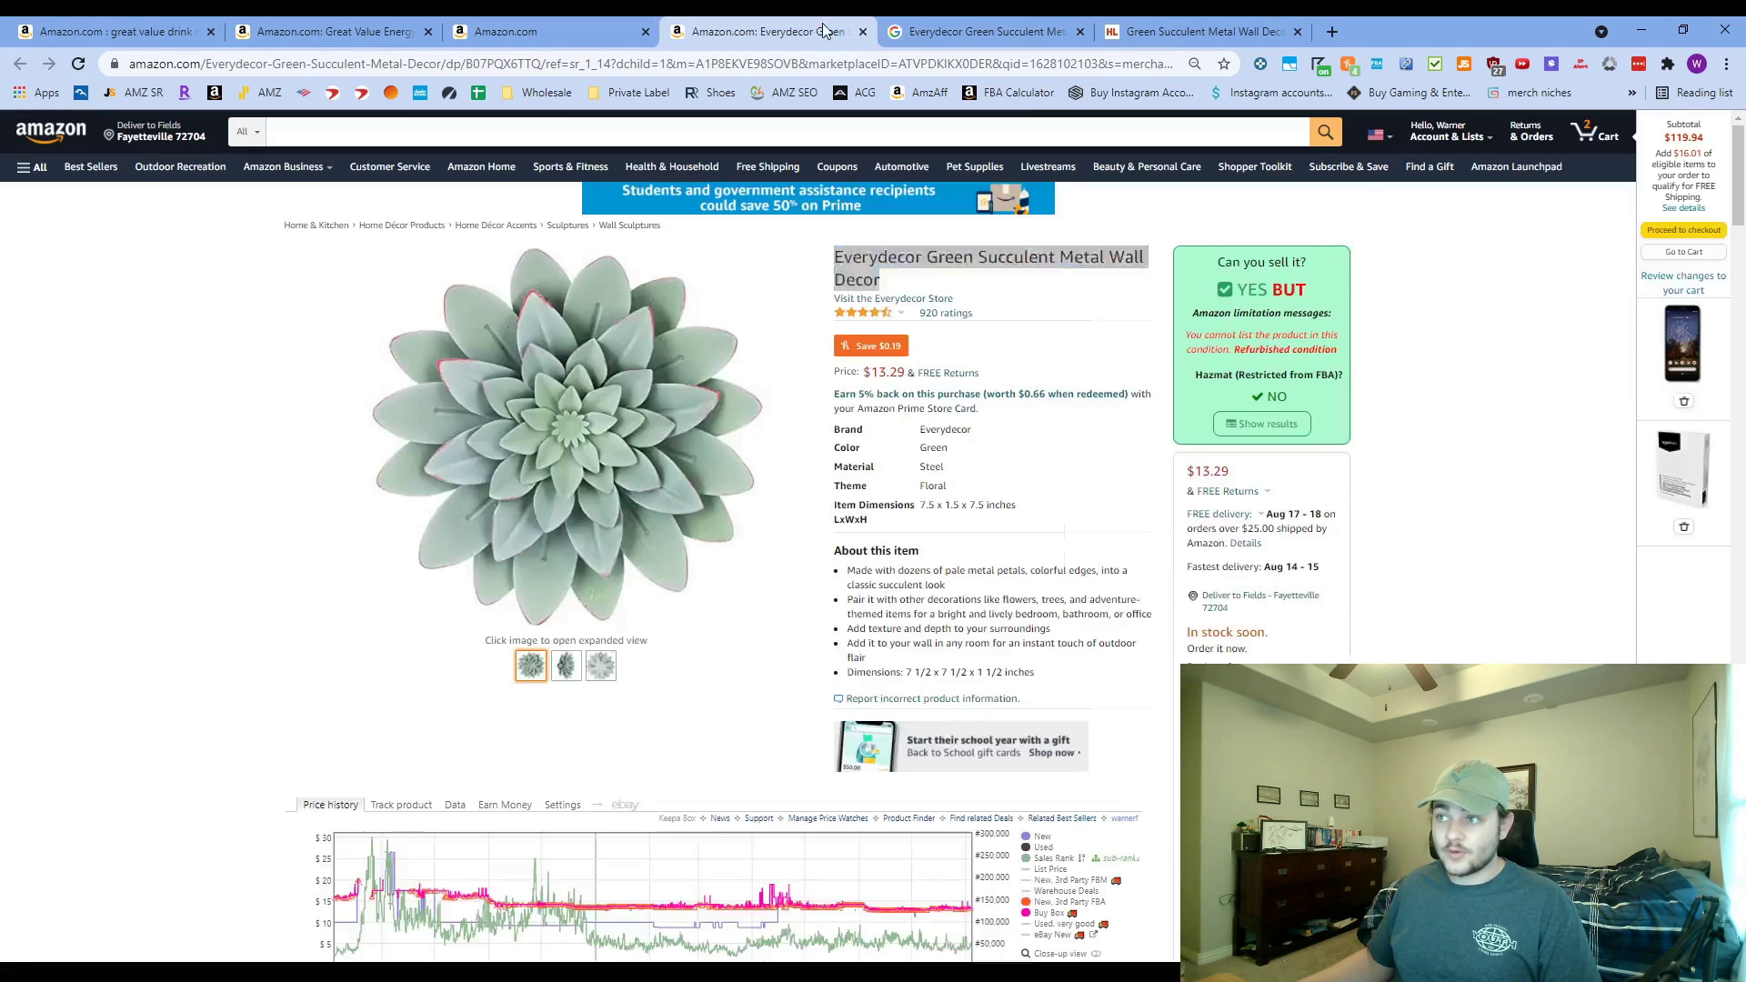
{"action": "scroll", "coordinate": [1001, 637], "scroll_direction": "down", "scroll_amount": 3}
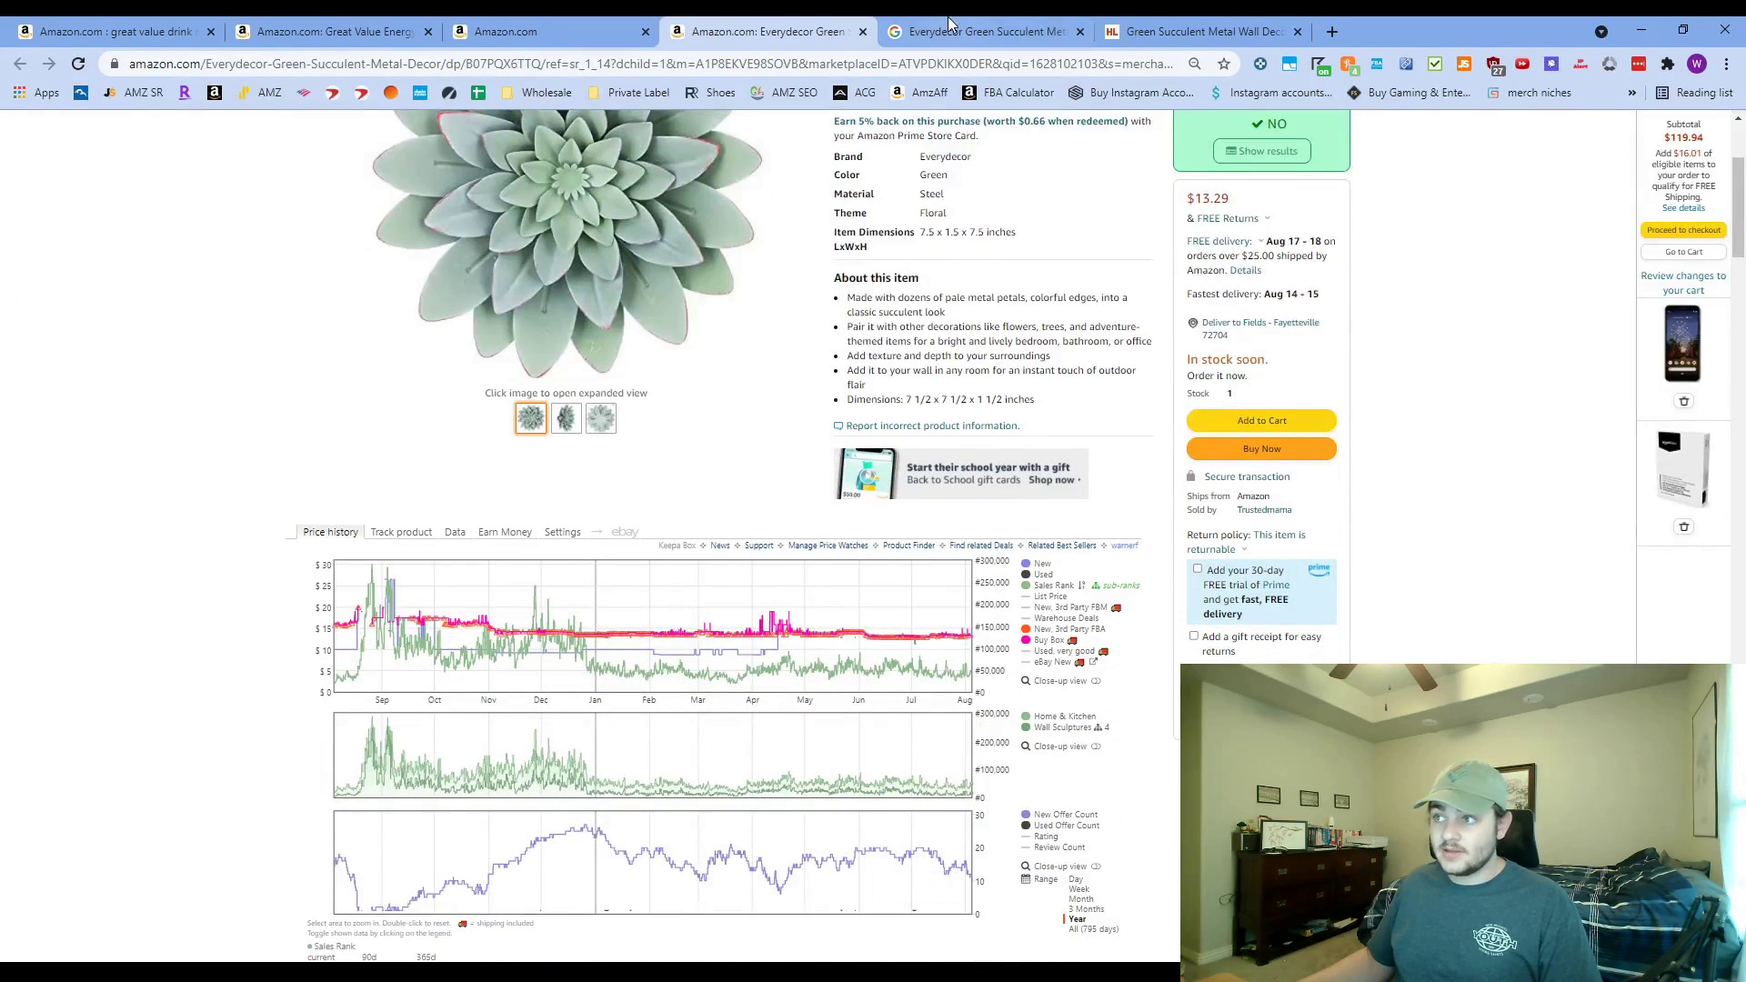
{"action": "left_click", "coordinate": [951, 29]}
{"action": "key", "text": "ctrl+w"}
{"action": "key", "text": "ctrl+w"}
{"action": "key", "text": "ctrl+w"}
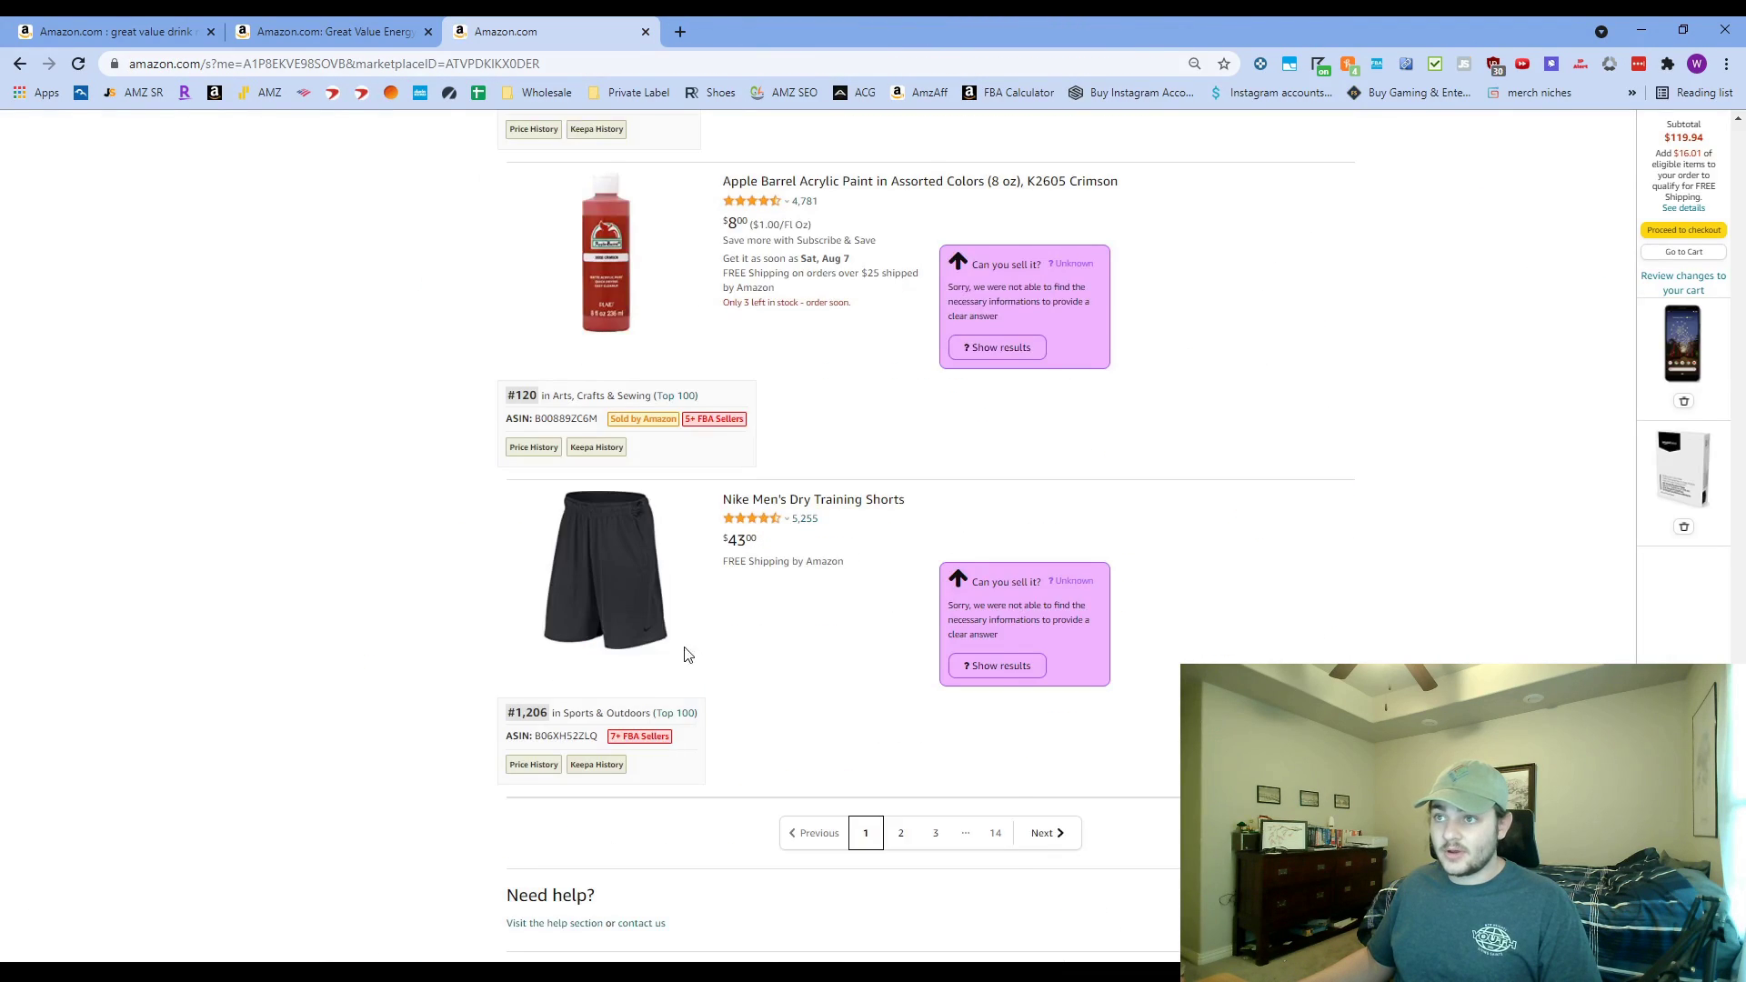
- Go to page 2 of the seller's Amazon storefront
{"action": "scroll", "coordinate": [683, 656], "scroll_direction": "down", "scroll_amount": 5}
{"action": "scroll", "coordinate": [554, 596], "scroll_direction": "up", "scroll_amount": 3}
{"action": "left_click", "coordinate": [901, 560]}
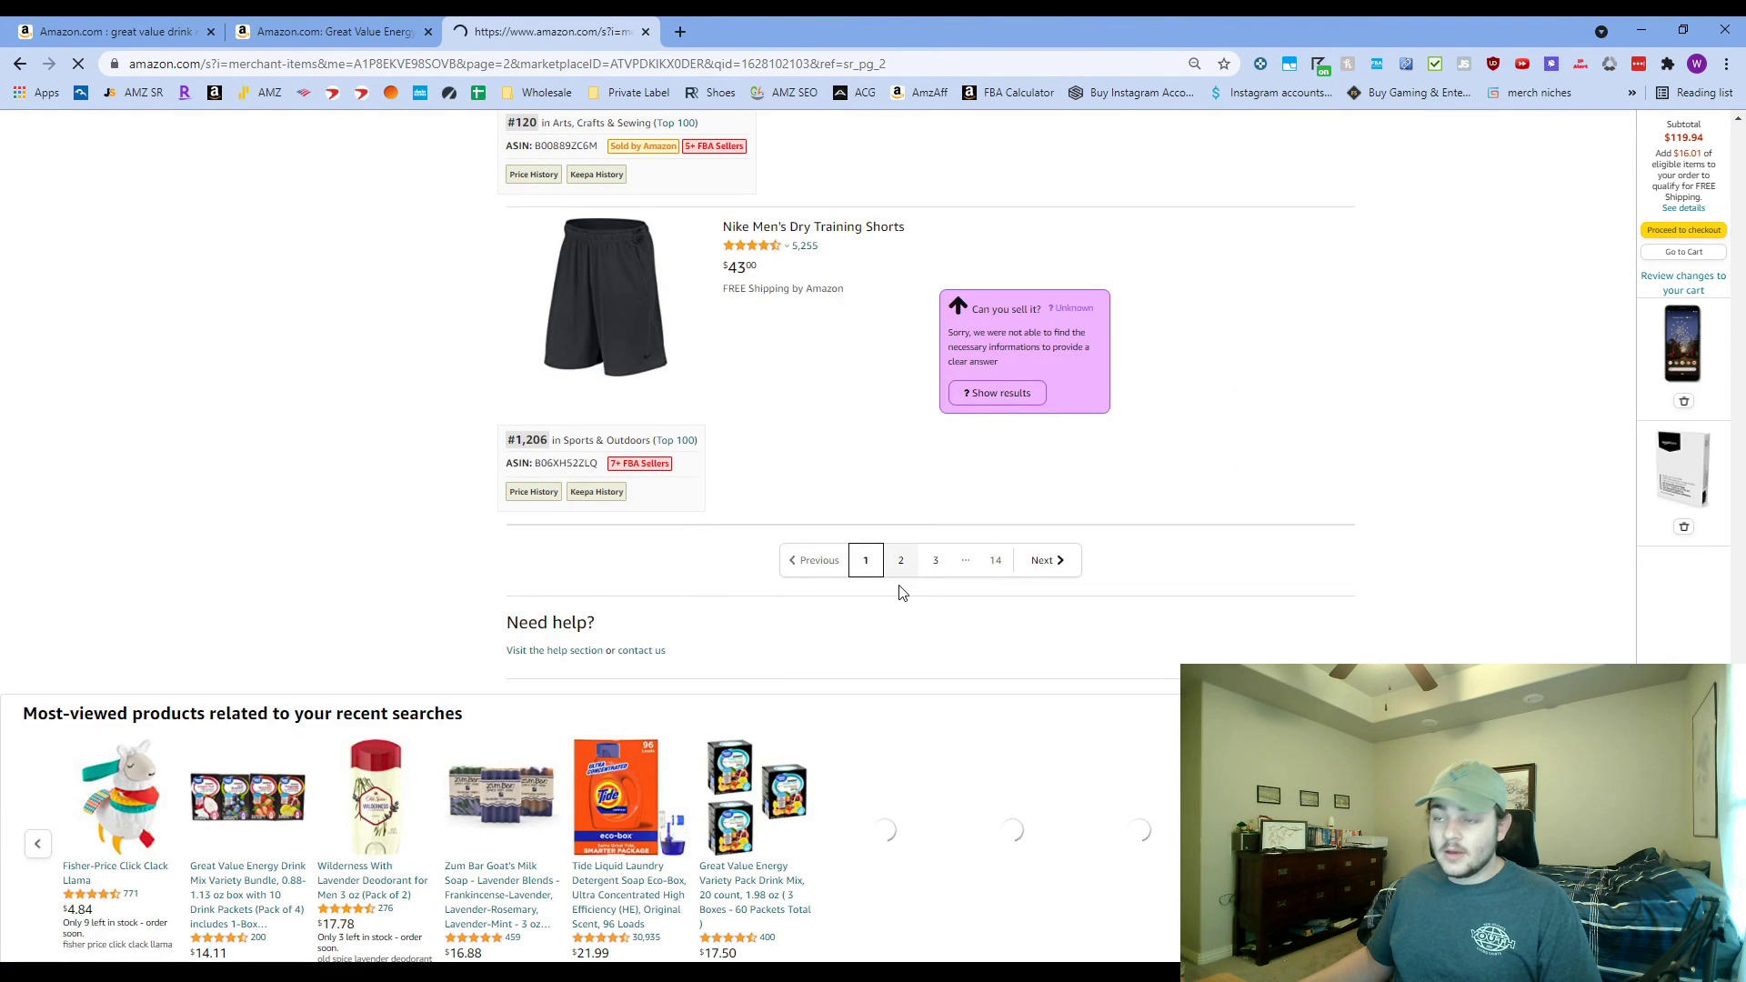
- Examine the products on storefront page 2 for resale candidates, checking prices, sales ranks and selling eligibility
{"action": "scroll", "coordinate": [521, 618], "scroll_direction": "down", "scroll_amount": 1}
{"action": "scroll", "coordinate": [485, 583], "scroll_direction": "down", "scroll_amount": 6}
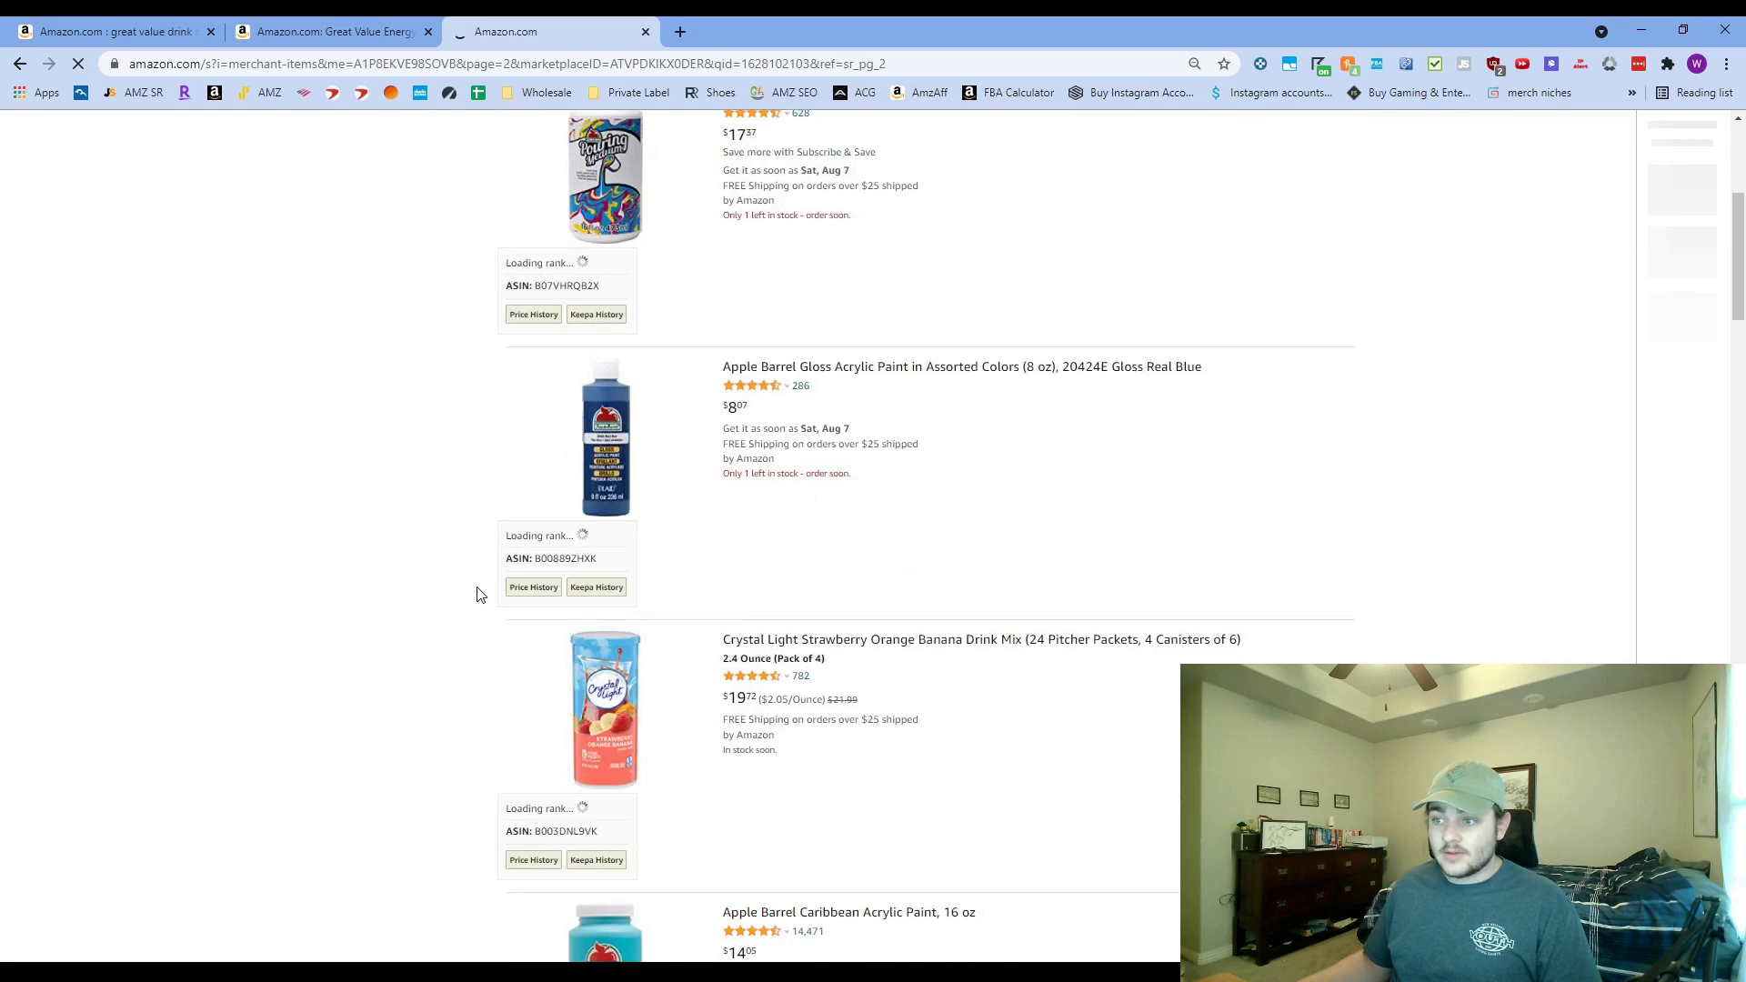
{"action": "scroll", "coordinate": [510, 564], "scroll_direction": "down", "scroll_amount": 7}
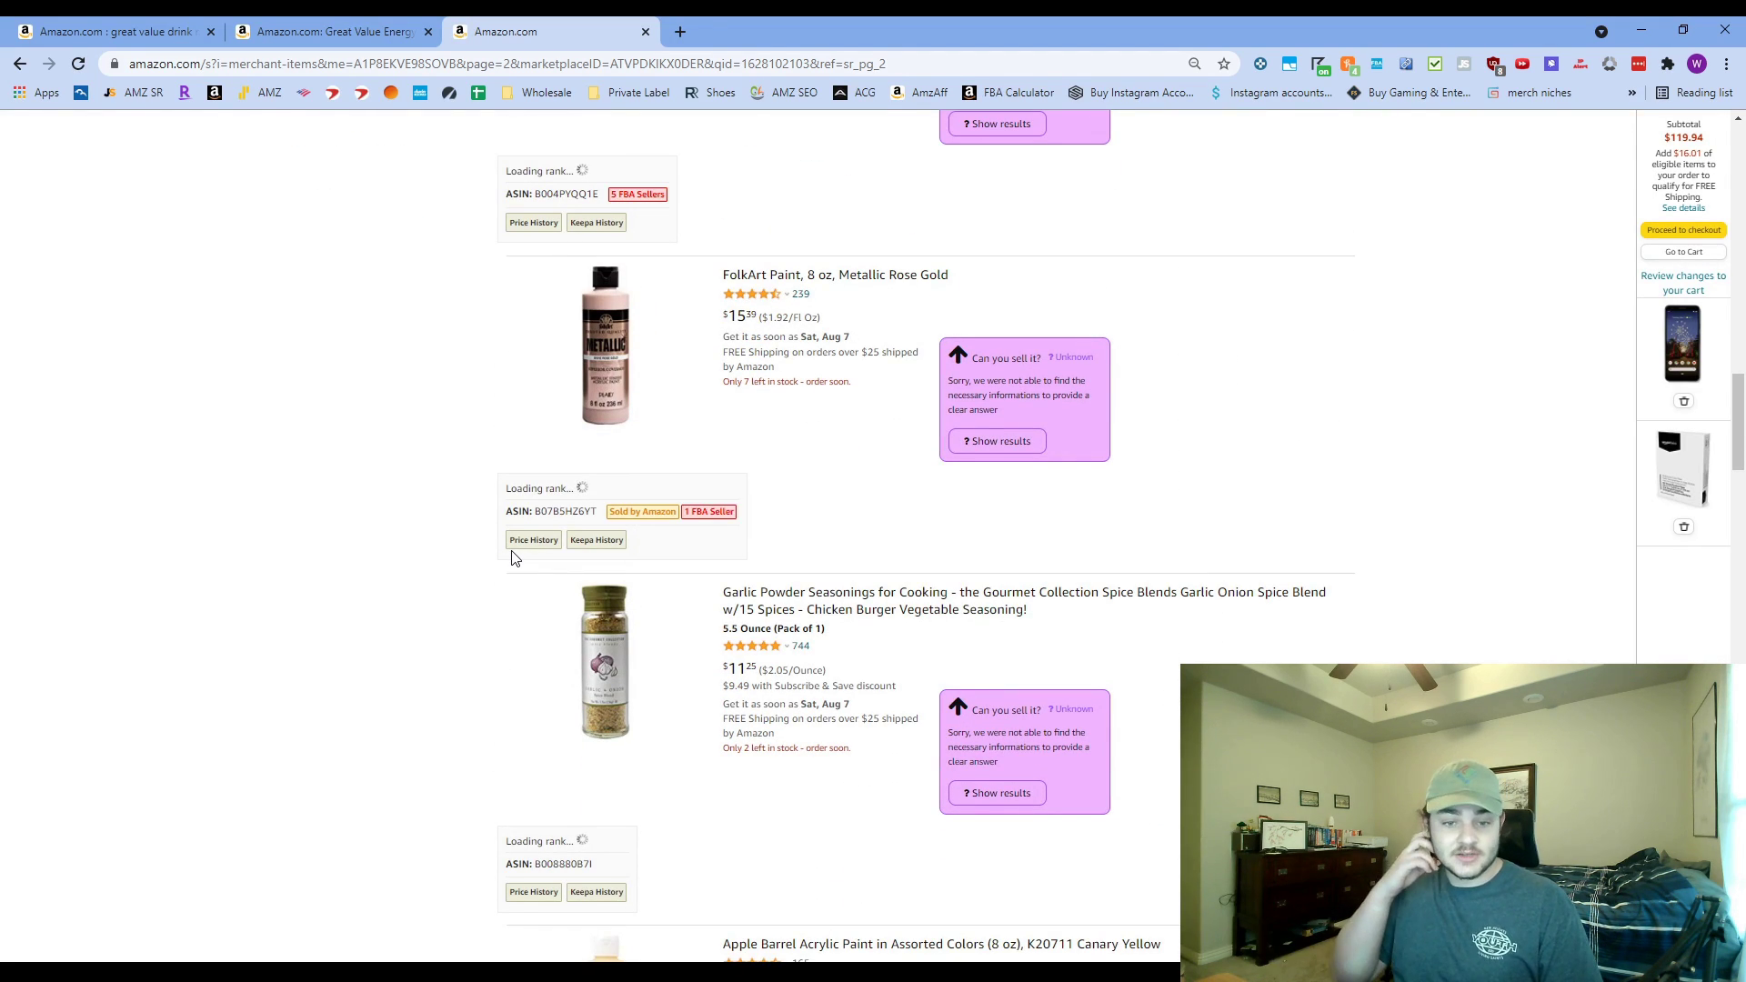
{"action": "scroll", "coordinate": [413, 525], "scroll_direction": "down", "scroll_amount": 5}
{"action": "scroll", "coordinate": [413, 524], "scroll_direction": "down", "scroll_amount": 11}
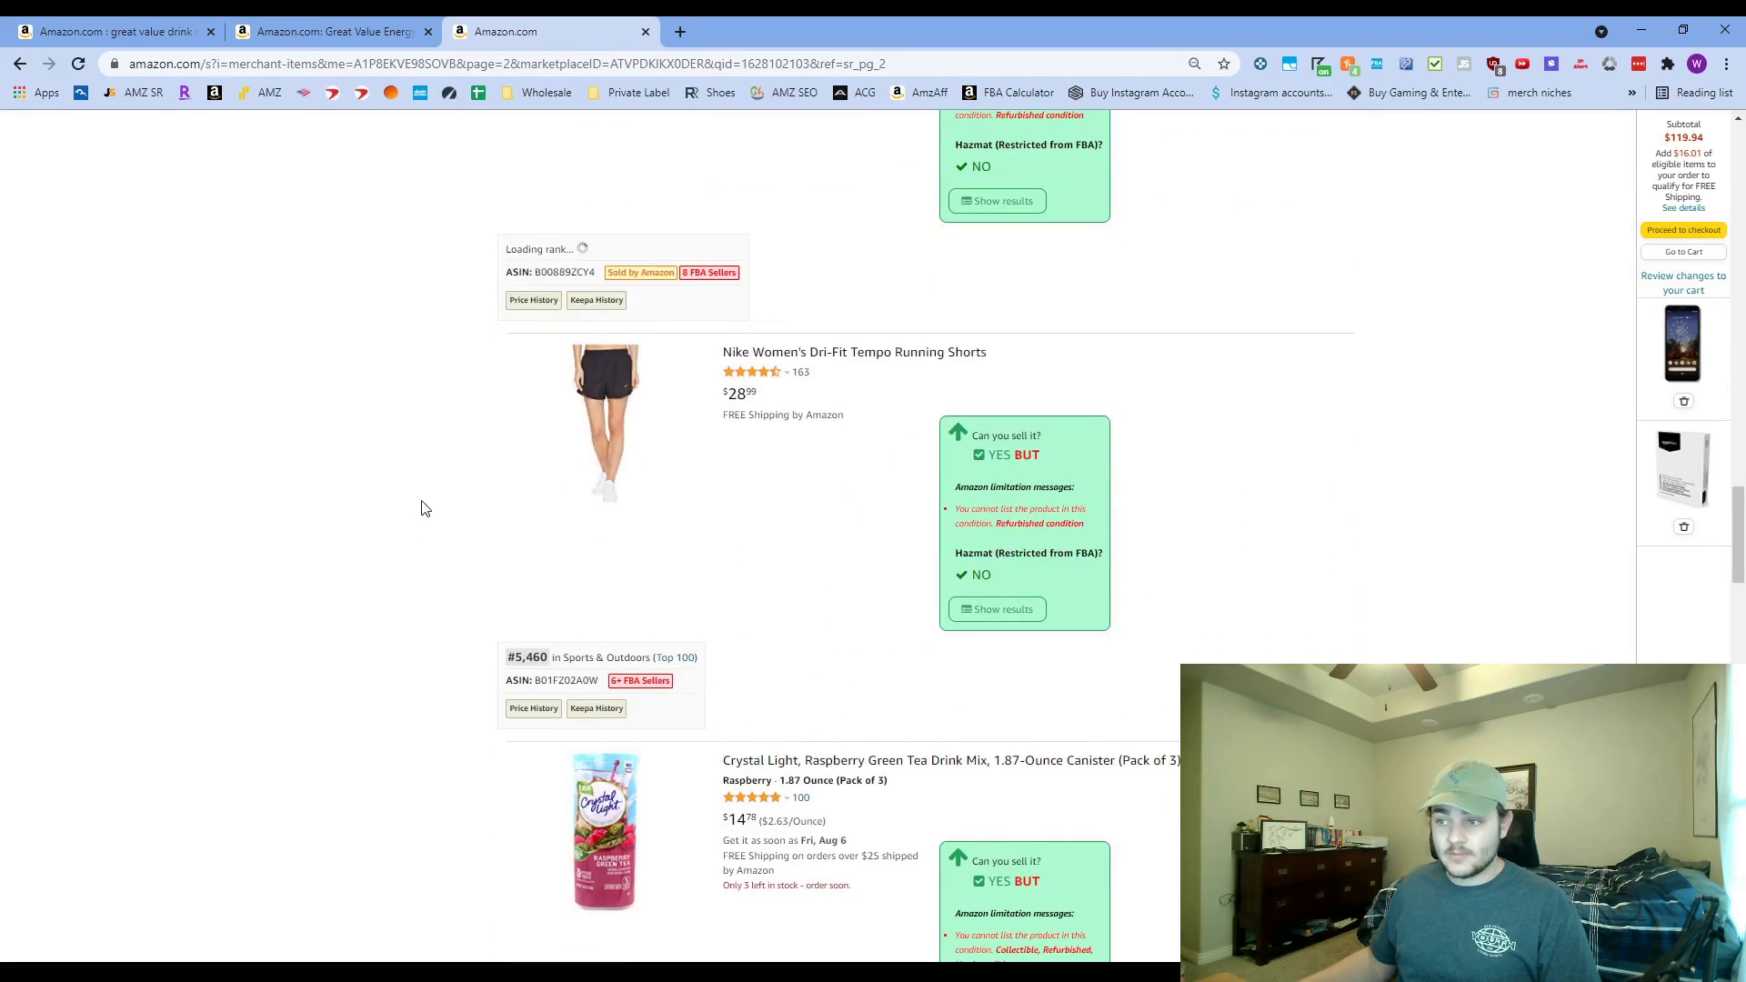
{"action": "scroll", "coordinate": [462, 511], "scroll_direction": "down", "scroll_amount": 17}
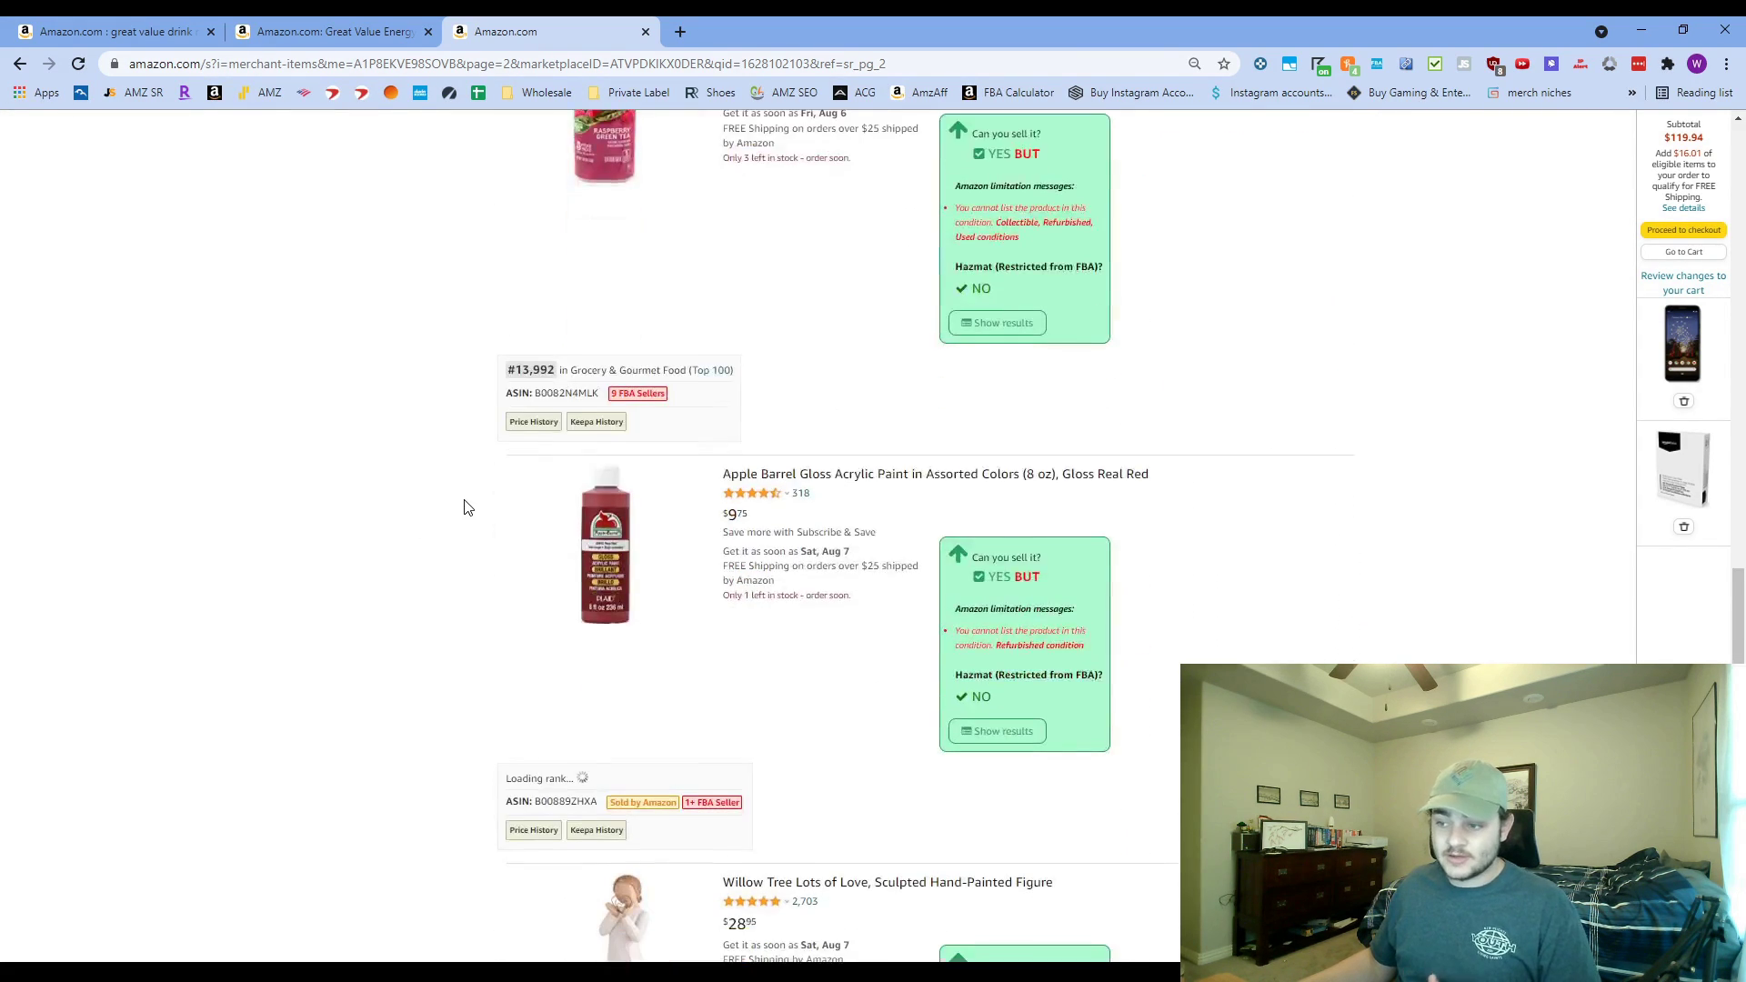
{"action": "scroll", "coordinate": [465, 505], "scroll_direction": "down", "scroll_amount": 7}
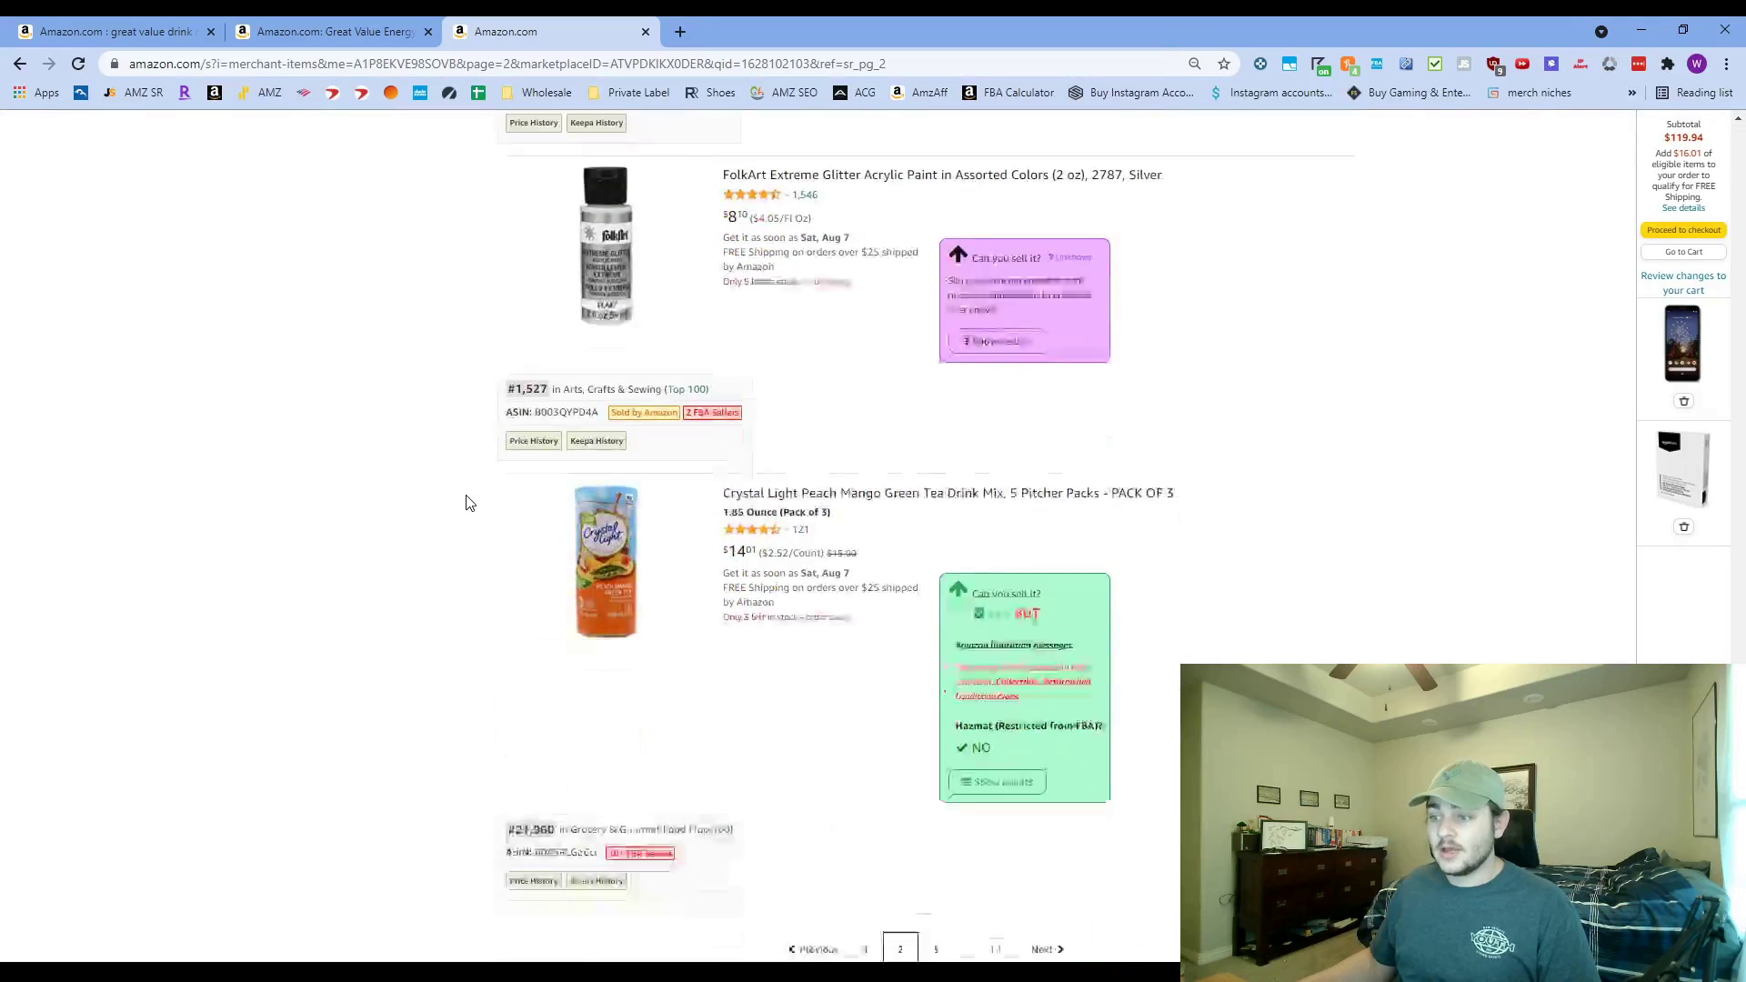
- Close the finished seller's storefront and return to the offers on the Great Value Energy Variety Pack Drink Mix listing
{"action": "scroll", "coordinate": [509, 500], "scroll_direction": "up", "scroll_amount": 3}
{"action": "left_click", "coordinate": [409, 23]}
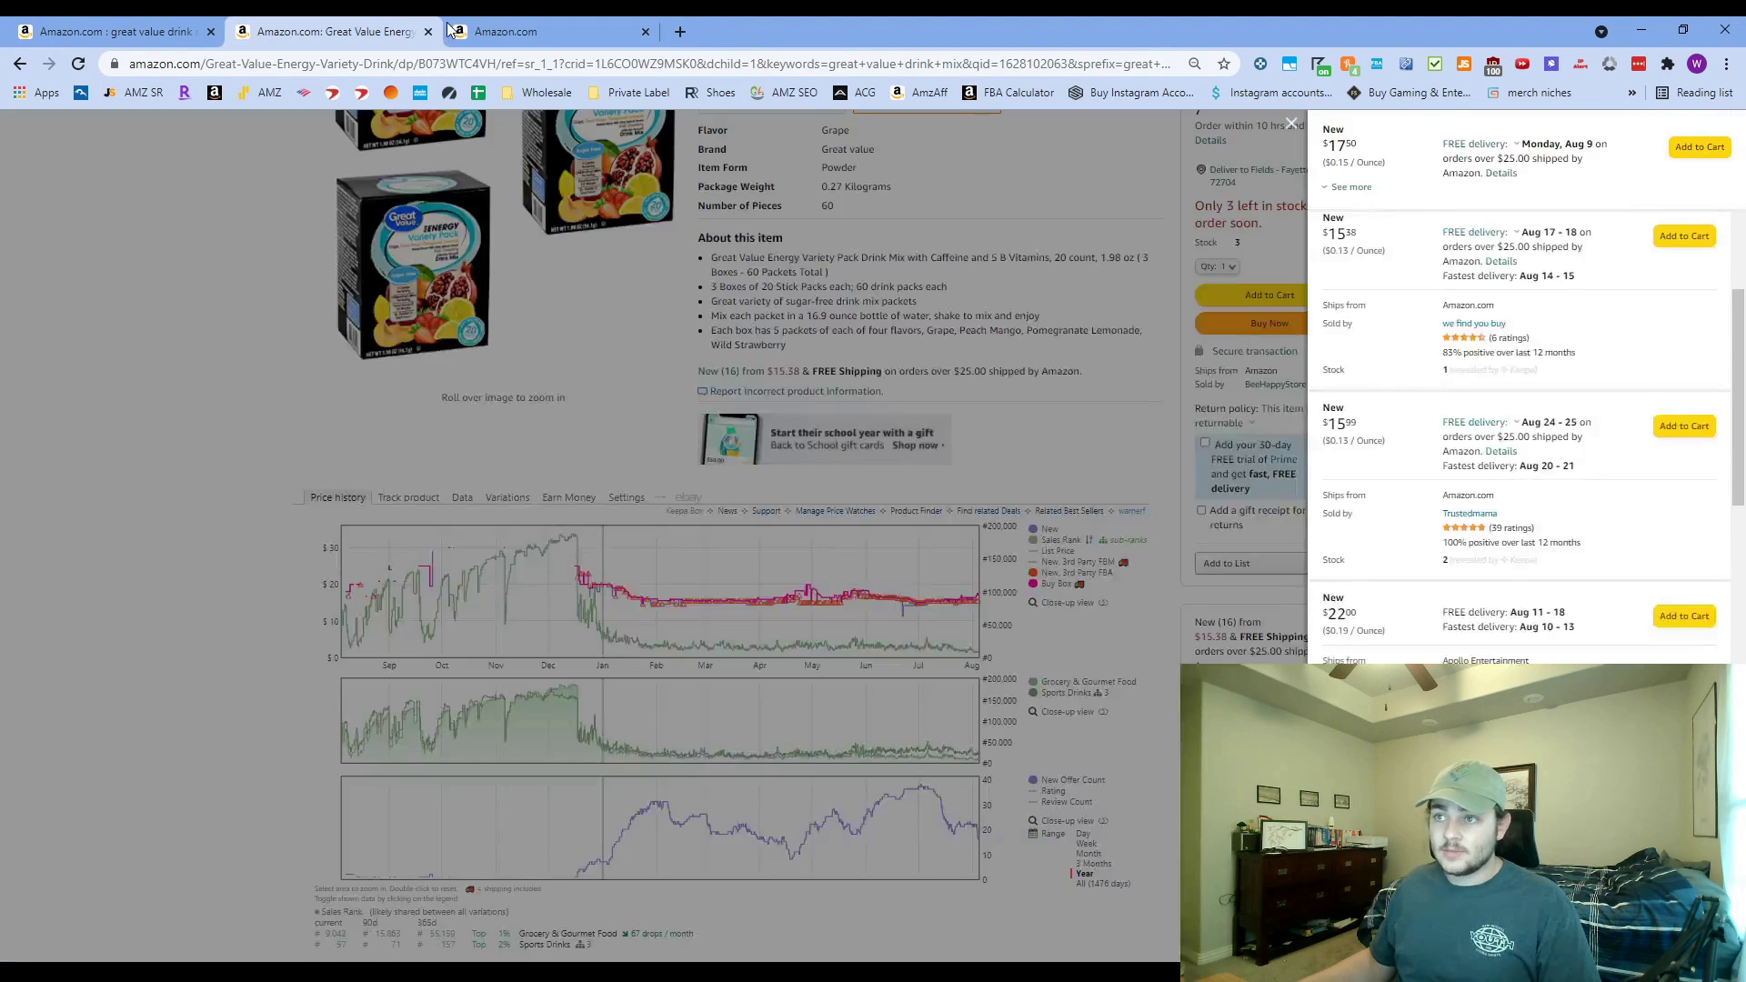
{"action": "key", "text": "ctrl+Tab"}
{"action": "key", "text": "ctrl+w"}
- Open the Spectrum Trading Co and Church Hill Market seller profiles from the offers in separate tabs, and view Spectrum Trading Co's storefront
{"action": "scroll", "coordinate": [1409, 591], "scroll_direction": "down", "scroll_amount": 2}
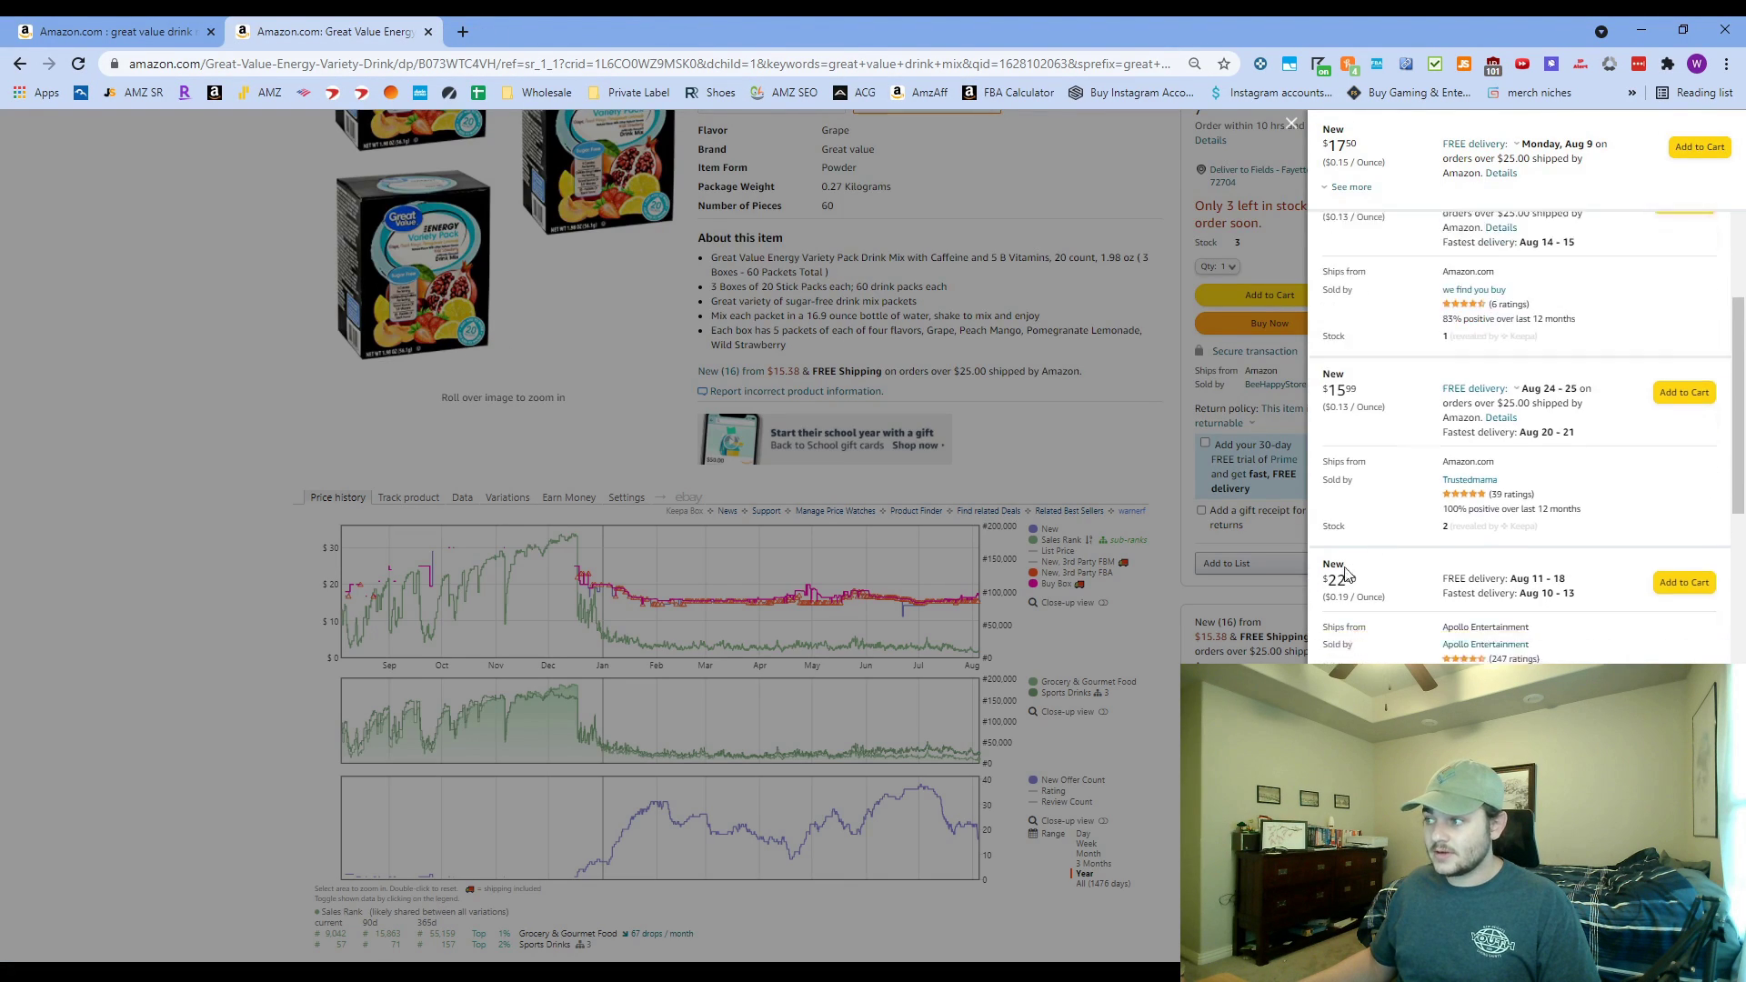
{"action": "scroll", "coordinate": [1461, 603], "scroll_direction": "down", "scroll_amount": 1}
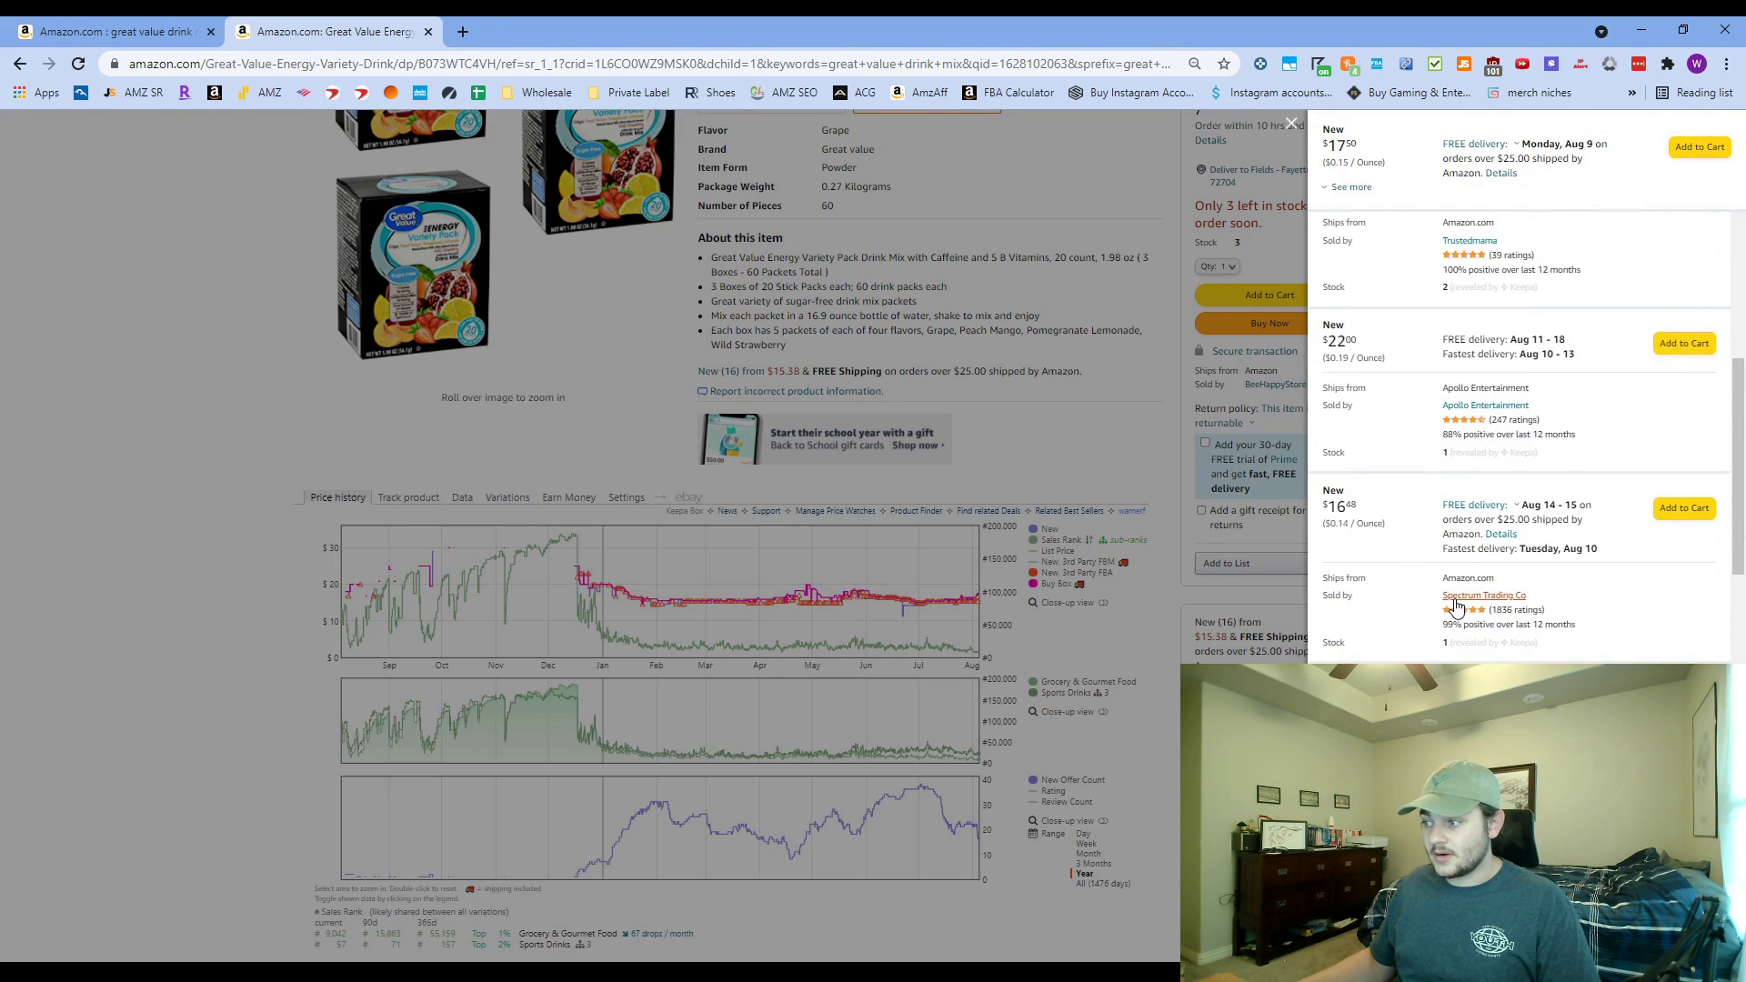
{"action": "scroll", "coordinate": [1379, 634], "scroll_direction": "down", "scroll_amount": 2}
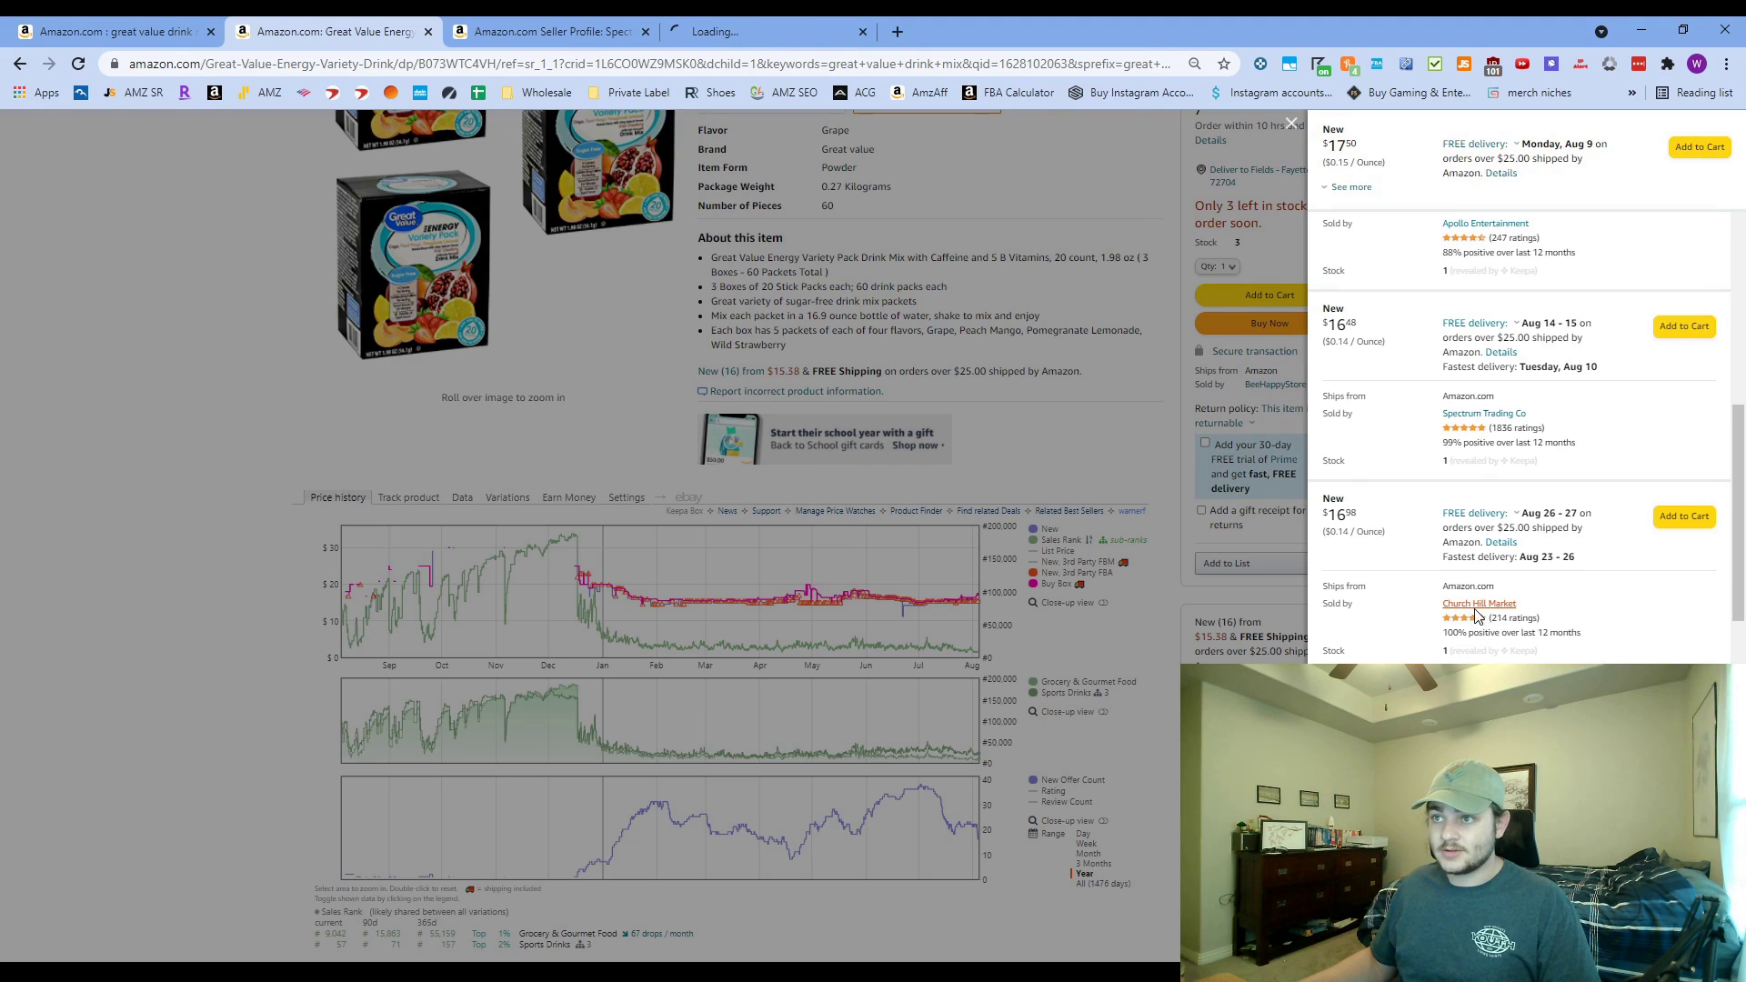
{"action": "left_click", "coordinate": [539, 27]}
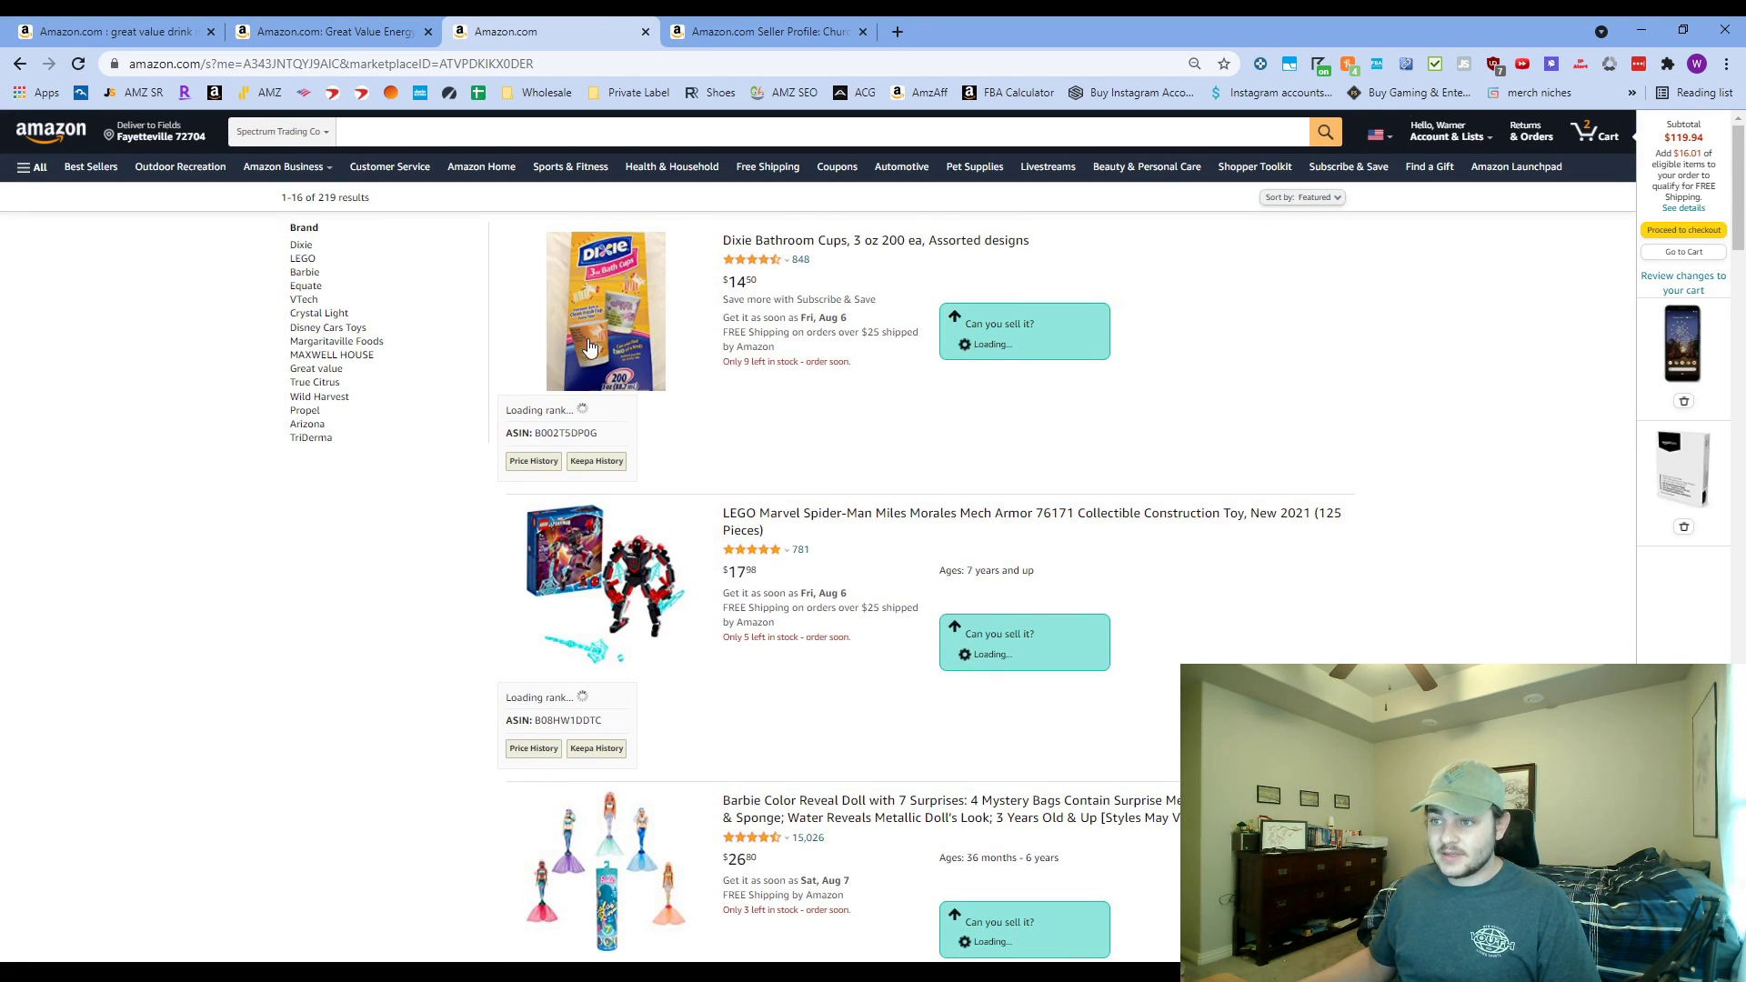
- Search Google for "Dixie Bathroom Cups, 3 oz 200 ea, Assorted designs" in a new tab placed beside the storefront tab
{"action": "triple_click", "coordinate": [1064, 242]}
{"action": "key", "text": "ctrl+c"}
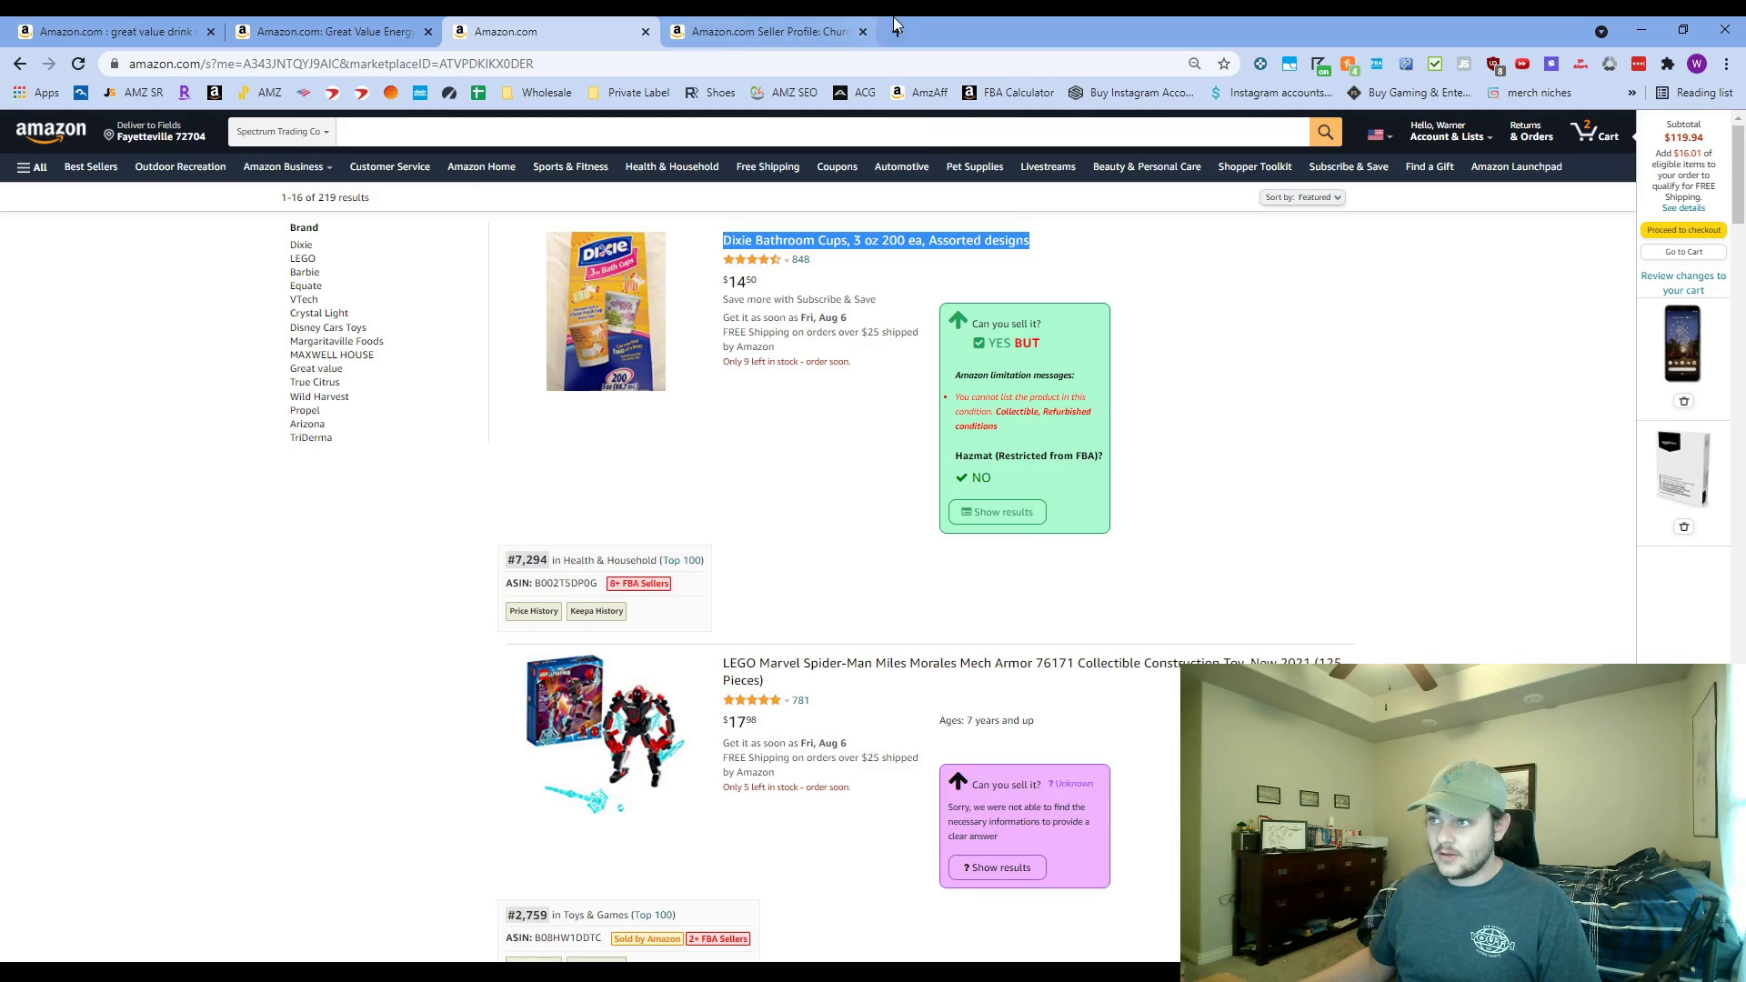
{"action": "left_click", "coordinate": [895, 24]}
{"action": "key", "text": "ctrl+v"}
{"action": "key", "text": "Return"}
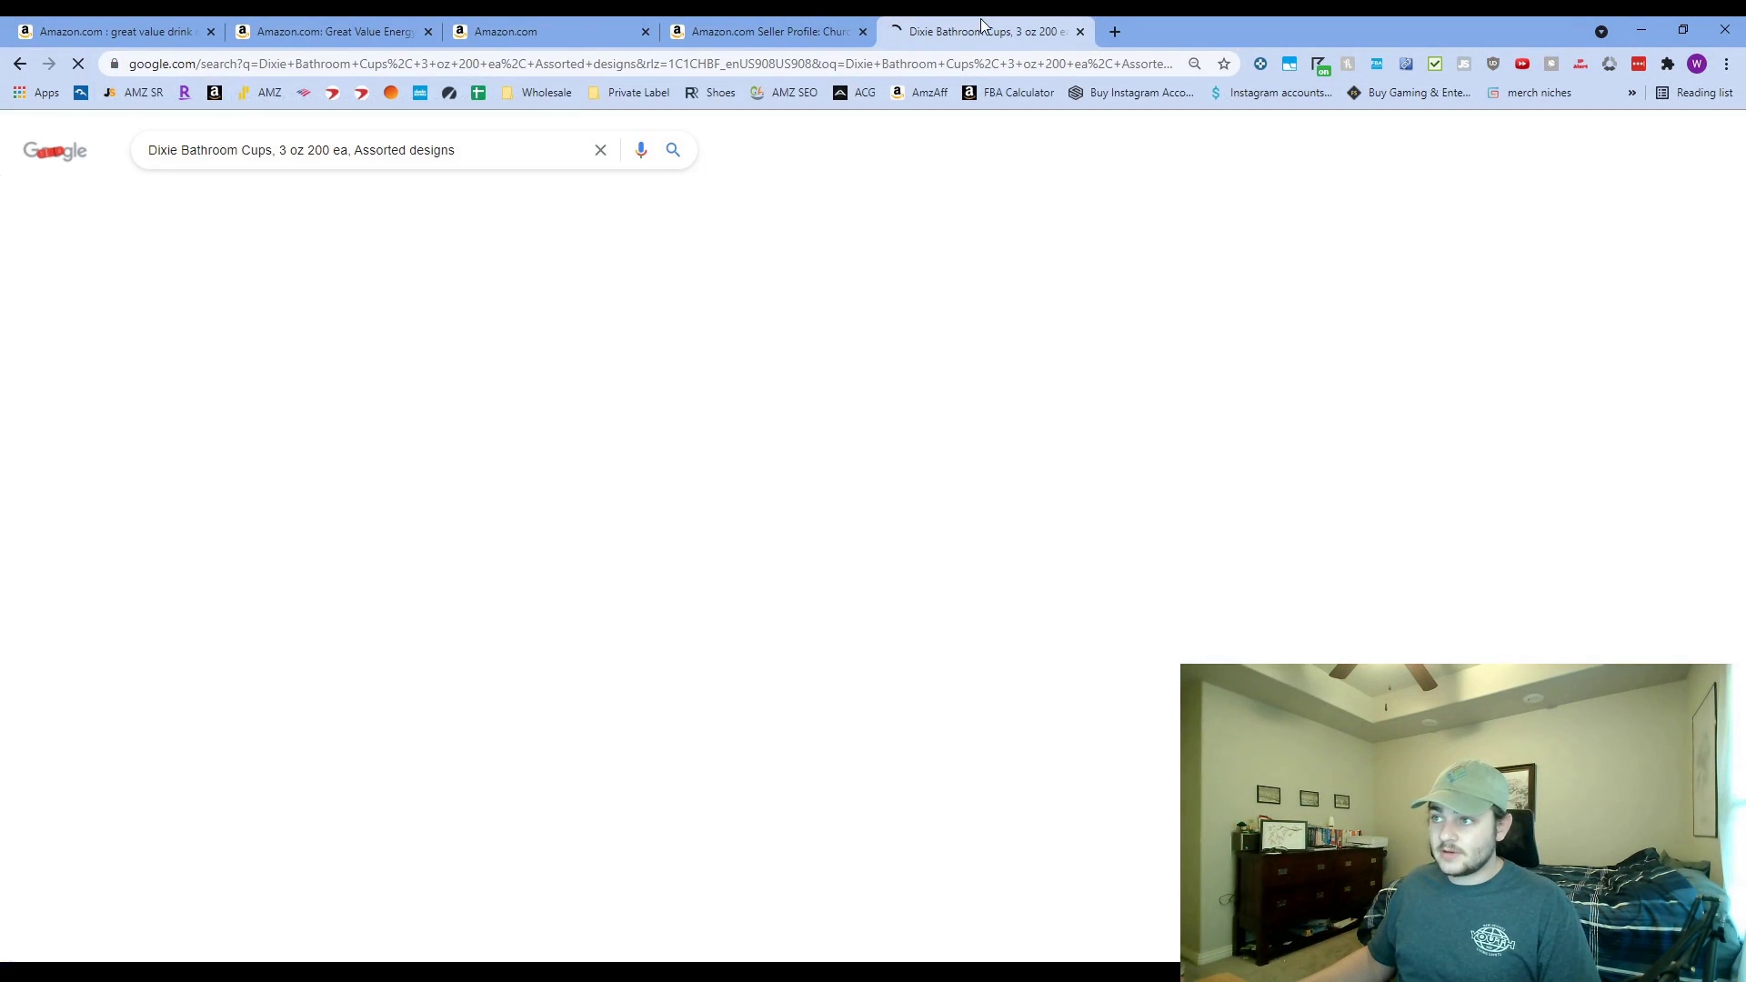
{"action": "left_click_drag", "start_coordinate": [982, 23], "coordinate": [764, 27]}
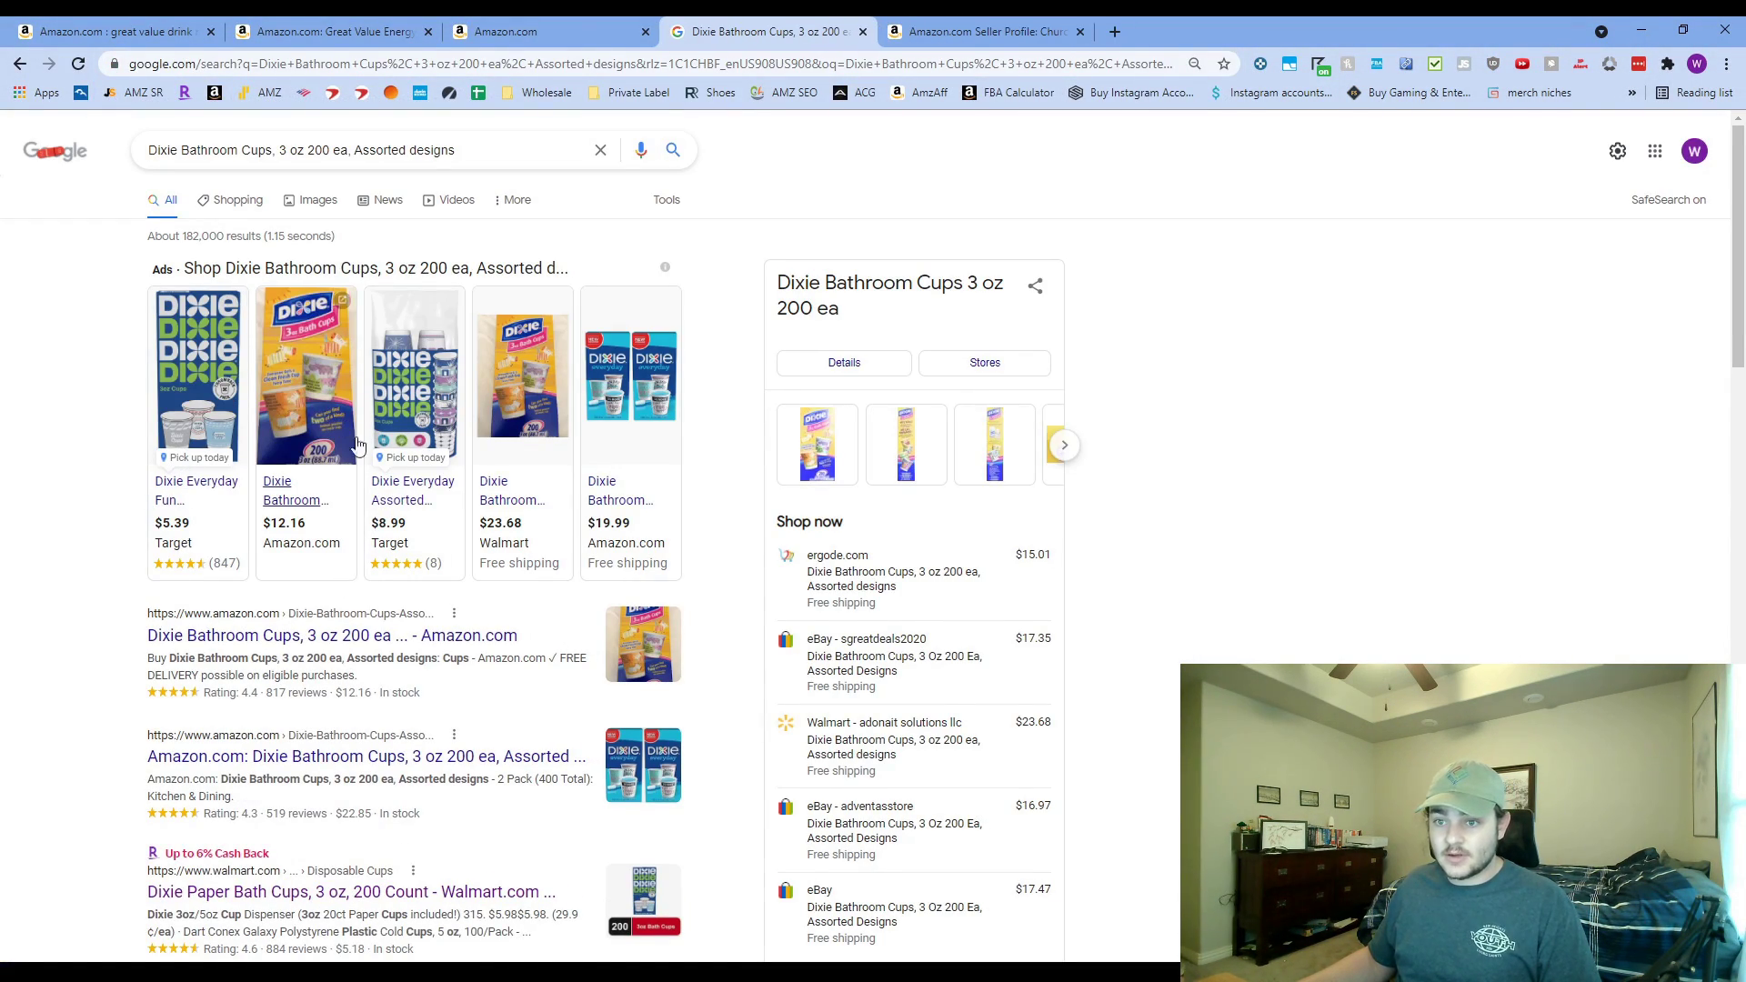
- View Walmart's Dixie Paper Bath Cups, 3 oz, 200 Count page from the search results in its own tab
{"action": "scroll", "coordinate": [524, 464], "scroll_direction": "down", "scroll_amount": 2}
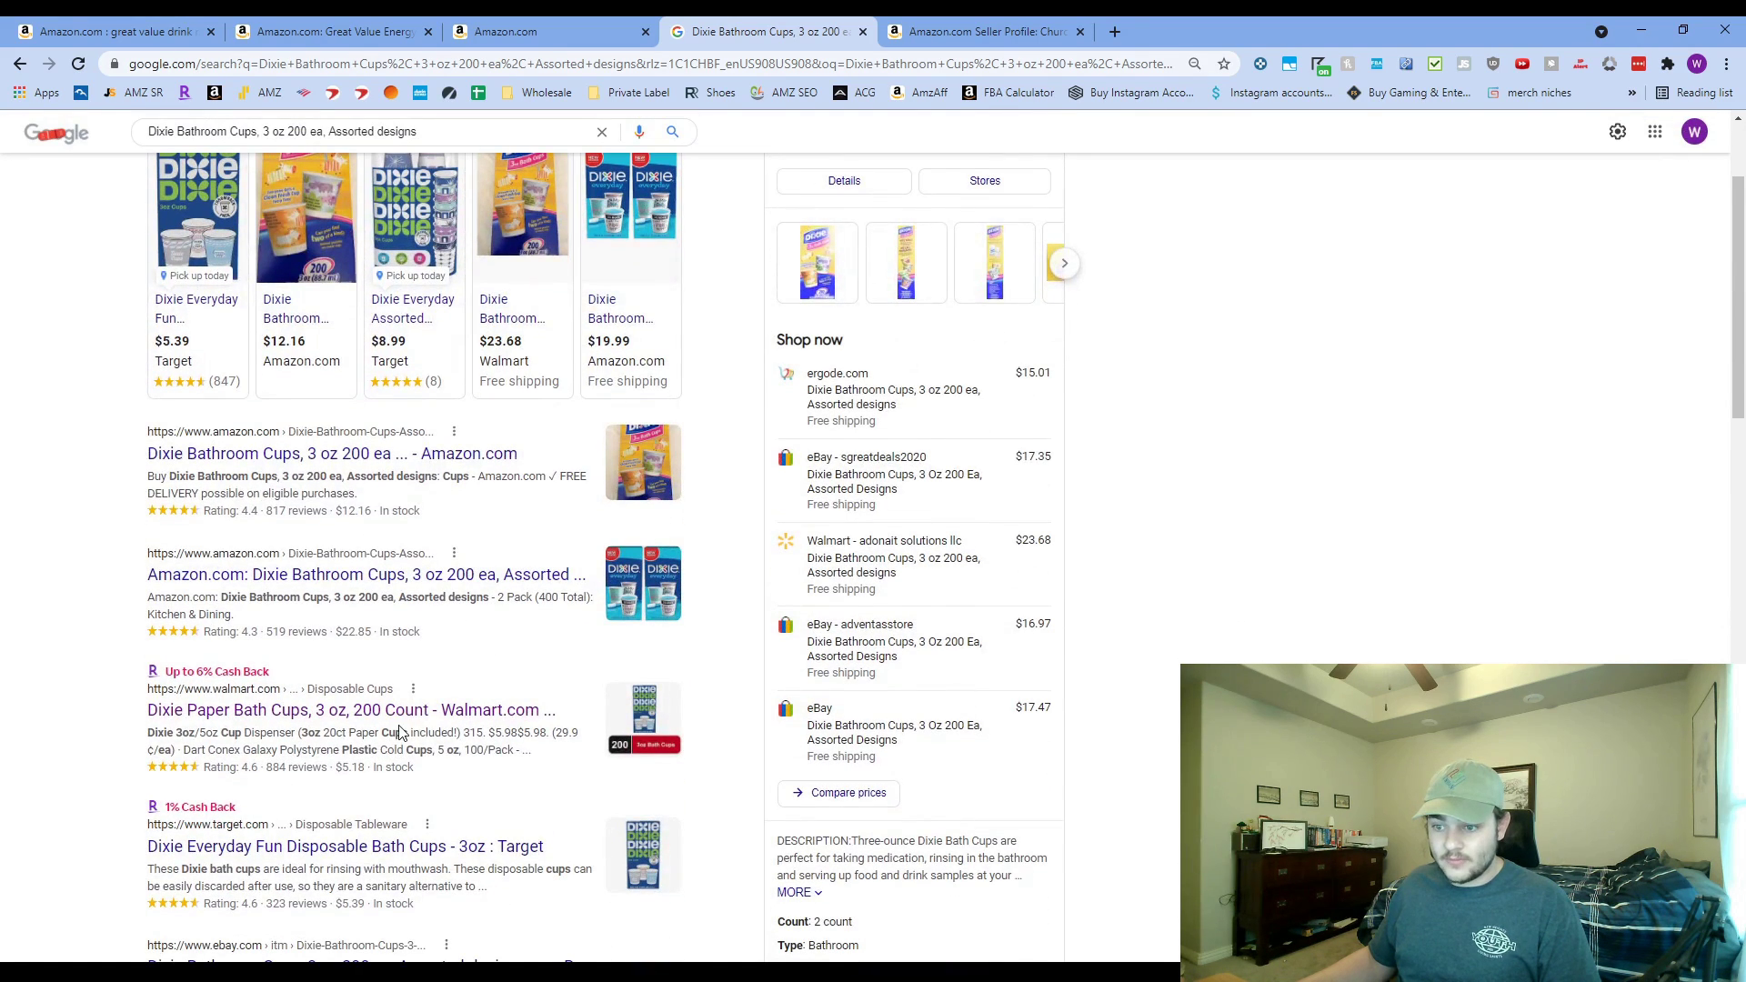
{"action": "middle_click", "coordinate": [400, 713]}
{"action": "left_click", "coordinate": [987, 31]}
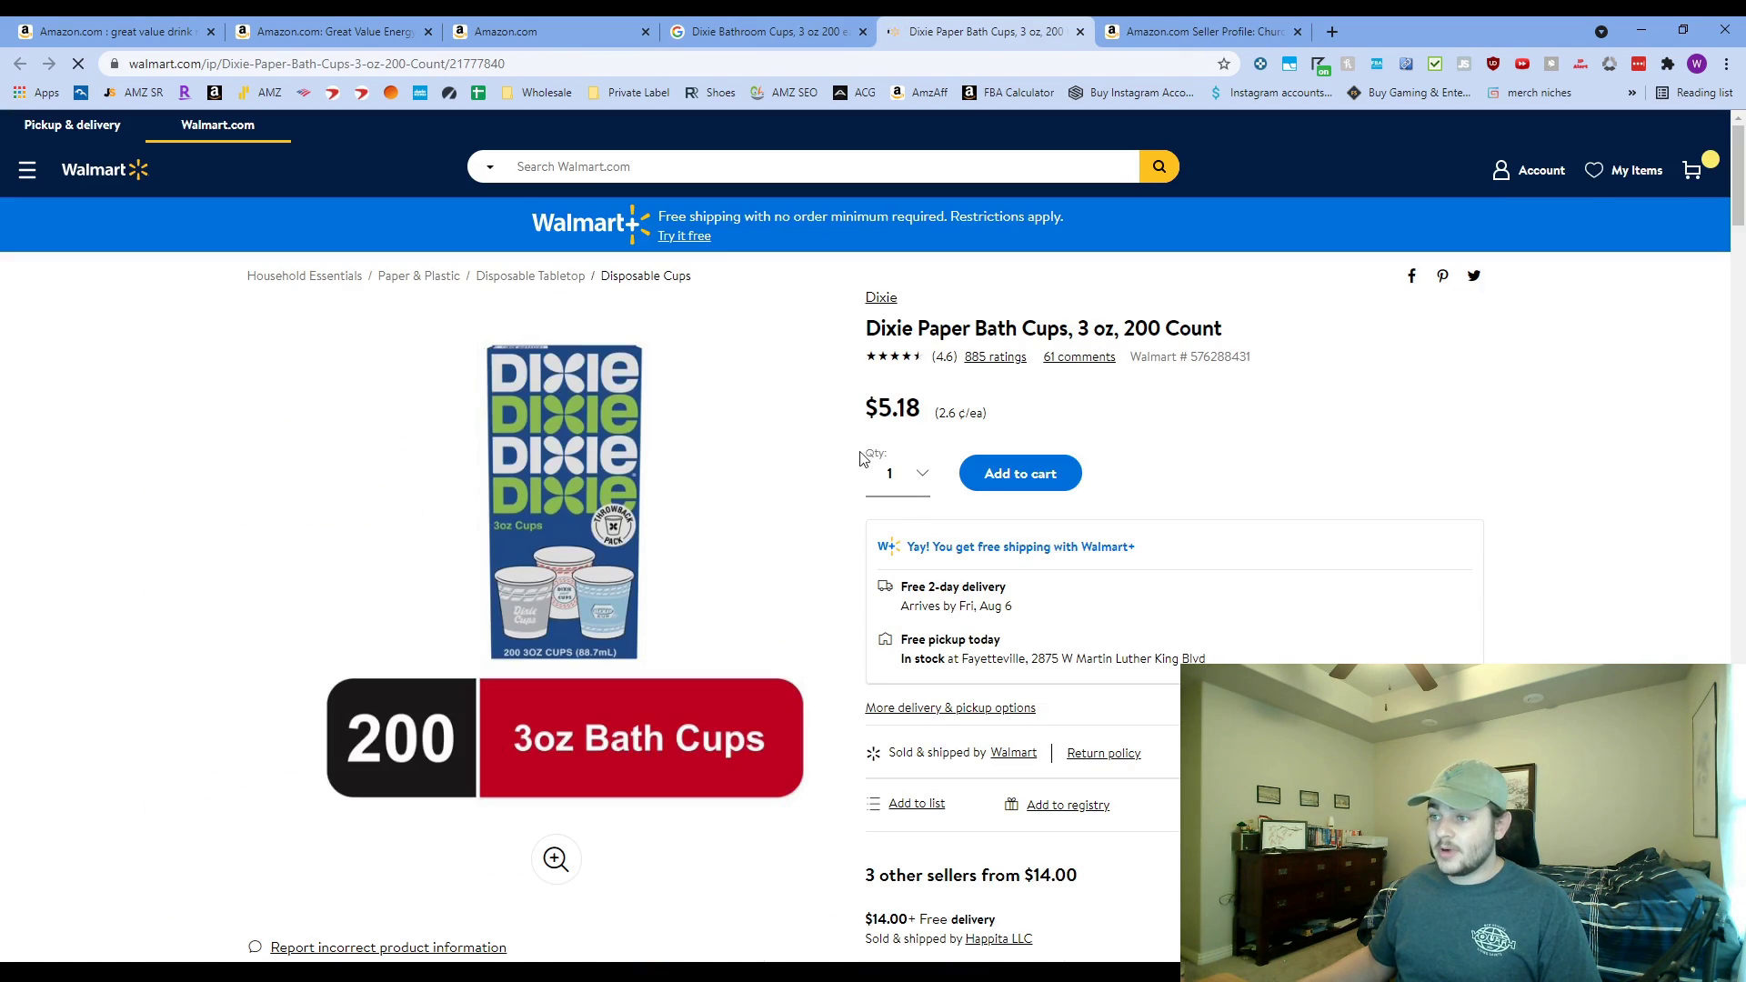
- Open the Dixie Bathroom Cups listing from the storefront in a new tab and read its customer reviews about the cup designs
{"action": "key", "text": "ctrl+3"}
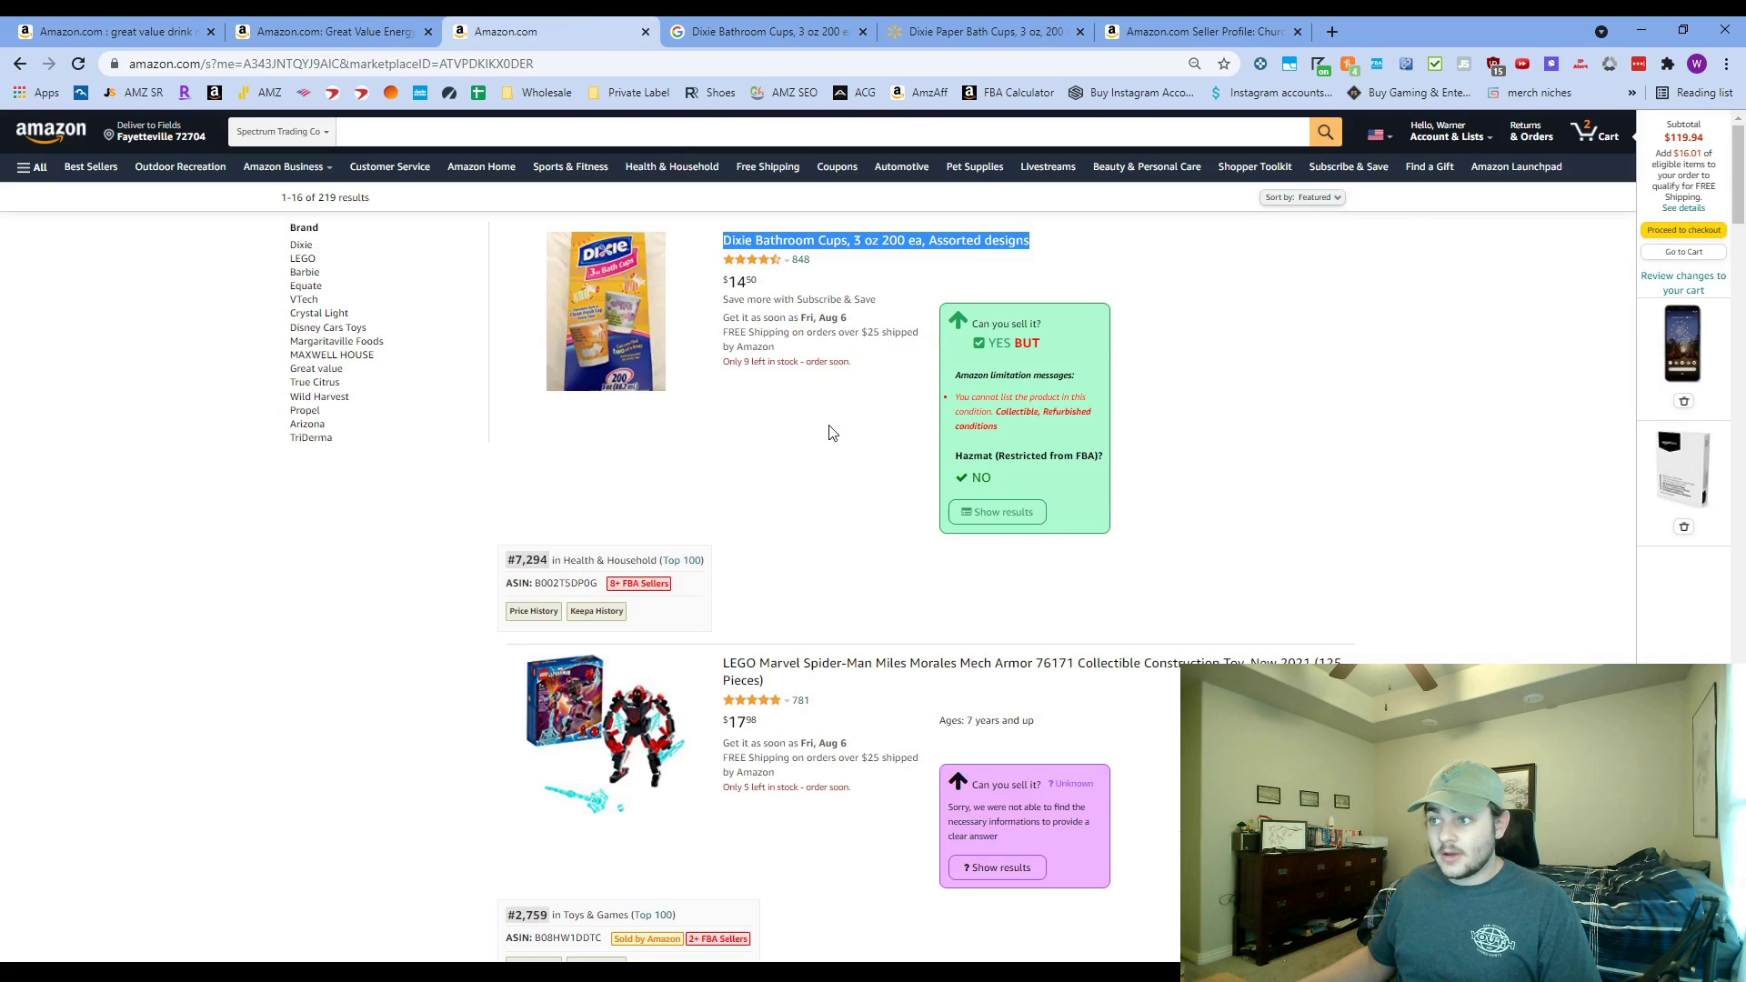
{"action": "left_click", "coordinate": [764, 241]}
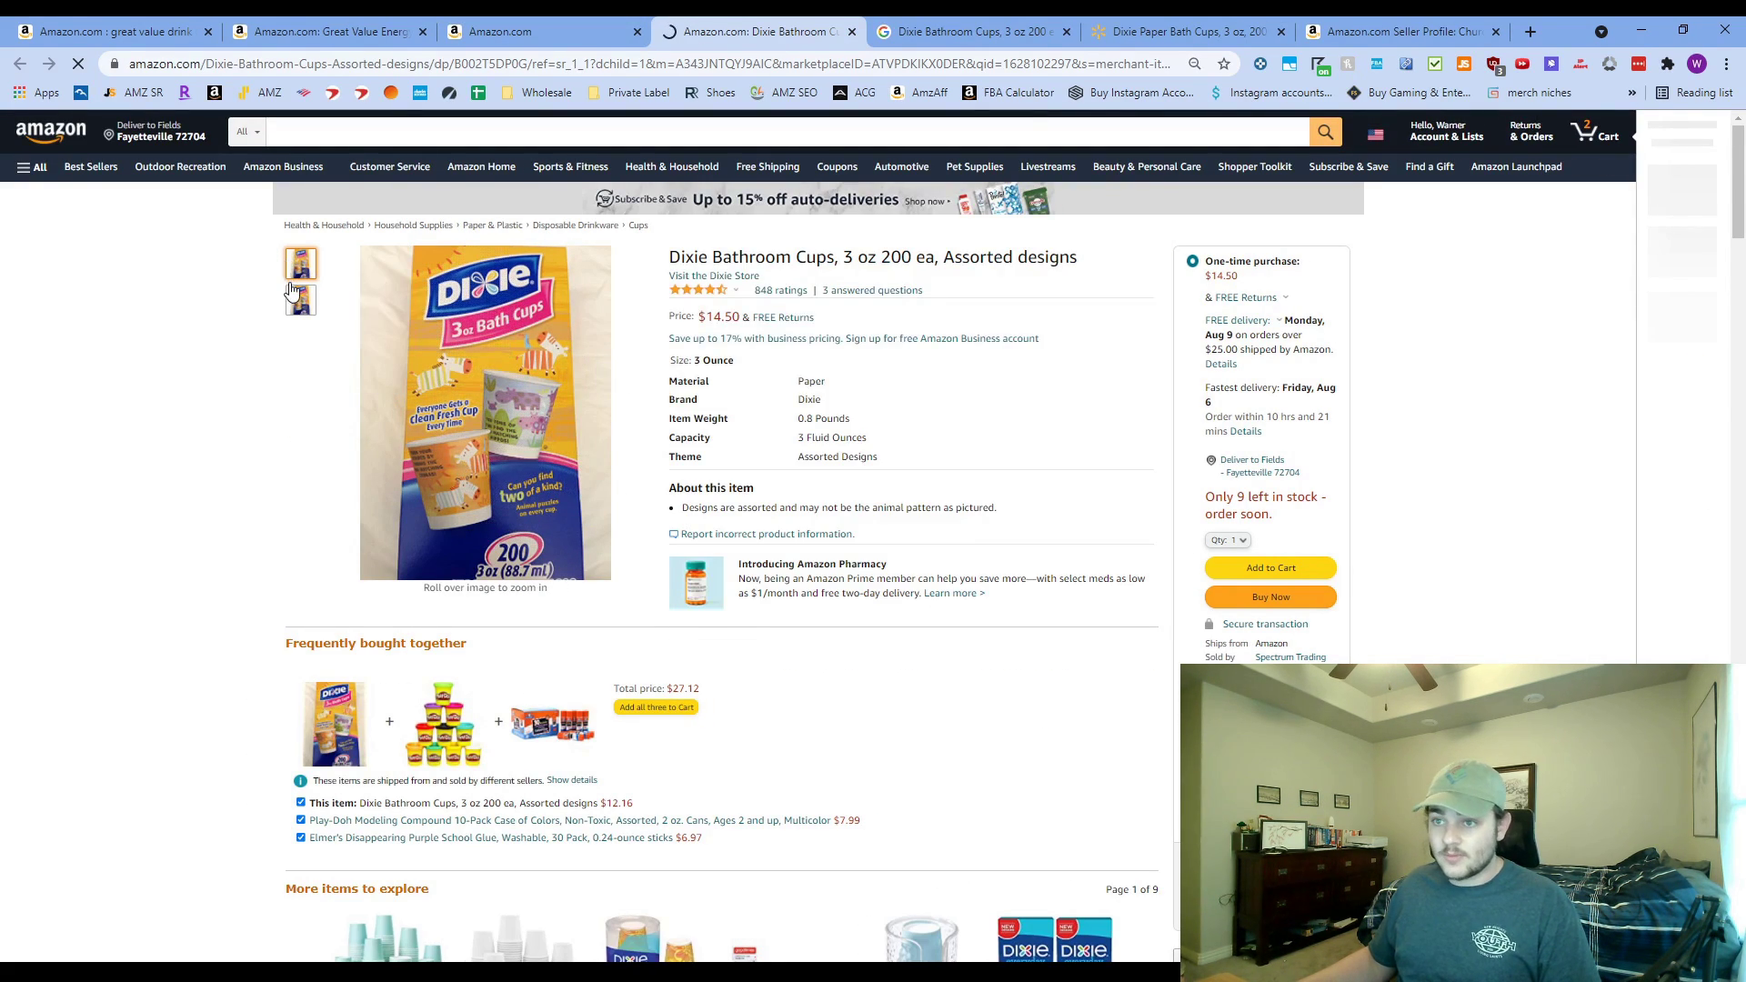
{"action": "middle_click", "coordinate": [723, 707]}
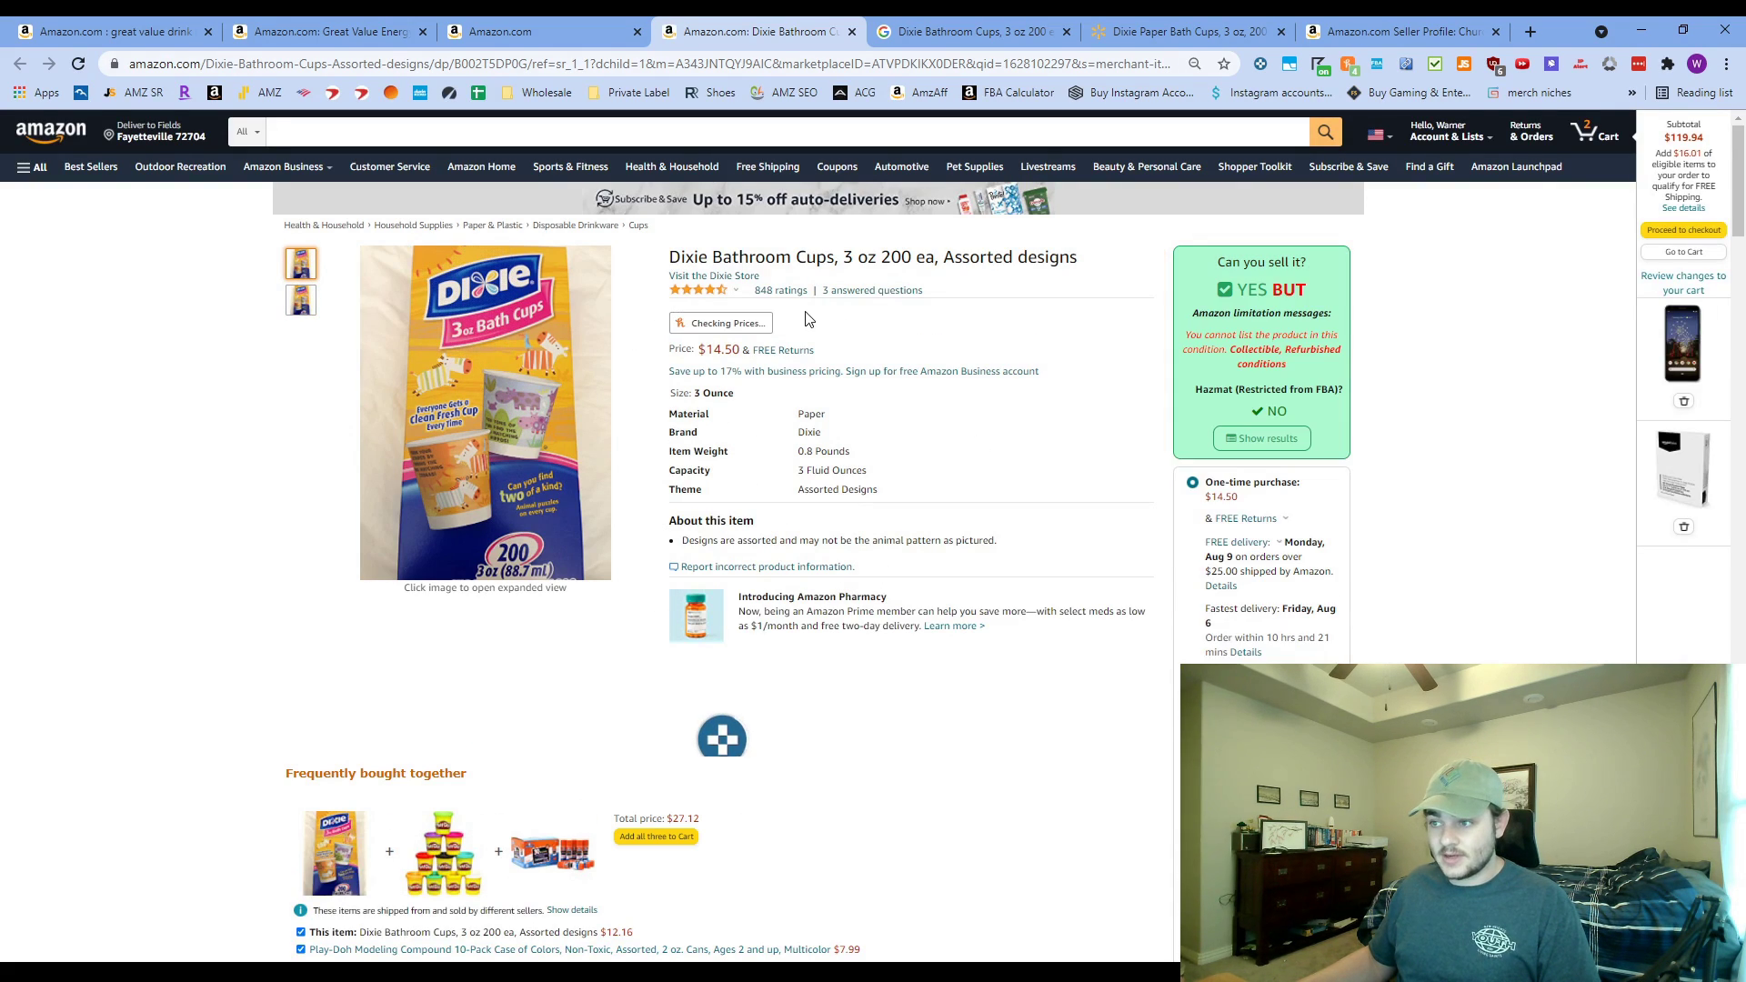
{"action": "scroll", "coordinate": [790, 355], "scroll_direction": "down", "scroll_amount": 15}
{"action": "scroll", "coordinate": [854, 706], "scroll_direction": "down", "scroll_amount": 3}
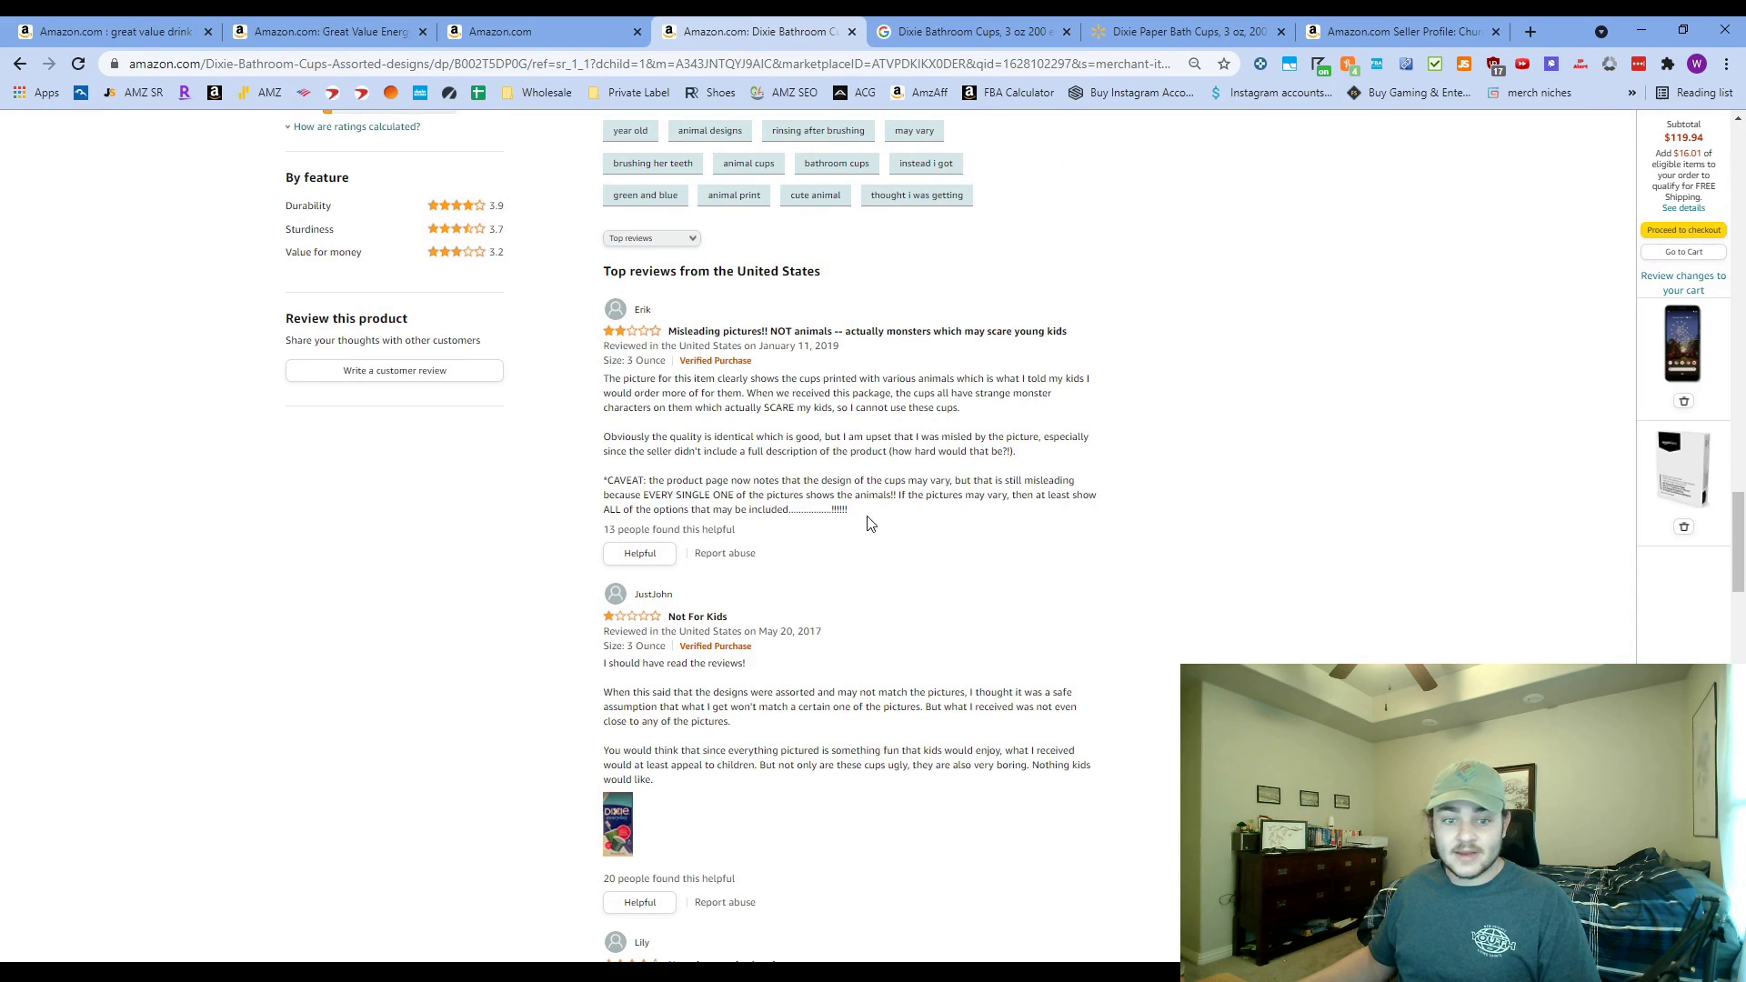
{"action": "scroll", "coordinate": [718, 555], "scroll_direction": "down", "scroll_amount": 1}
{"action": "scroll", "coordinate": [718, 583], "scroll_direction": "down", "scroll_amount": 6}
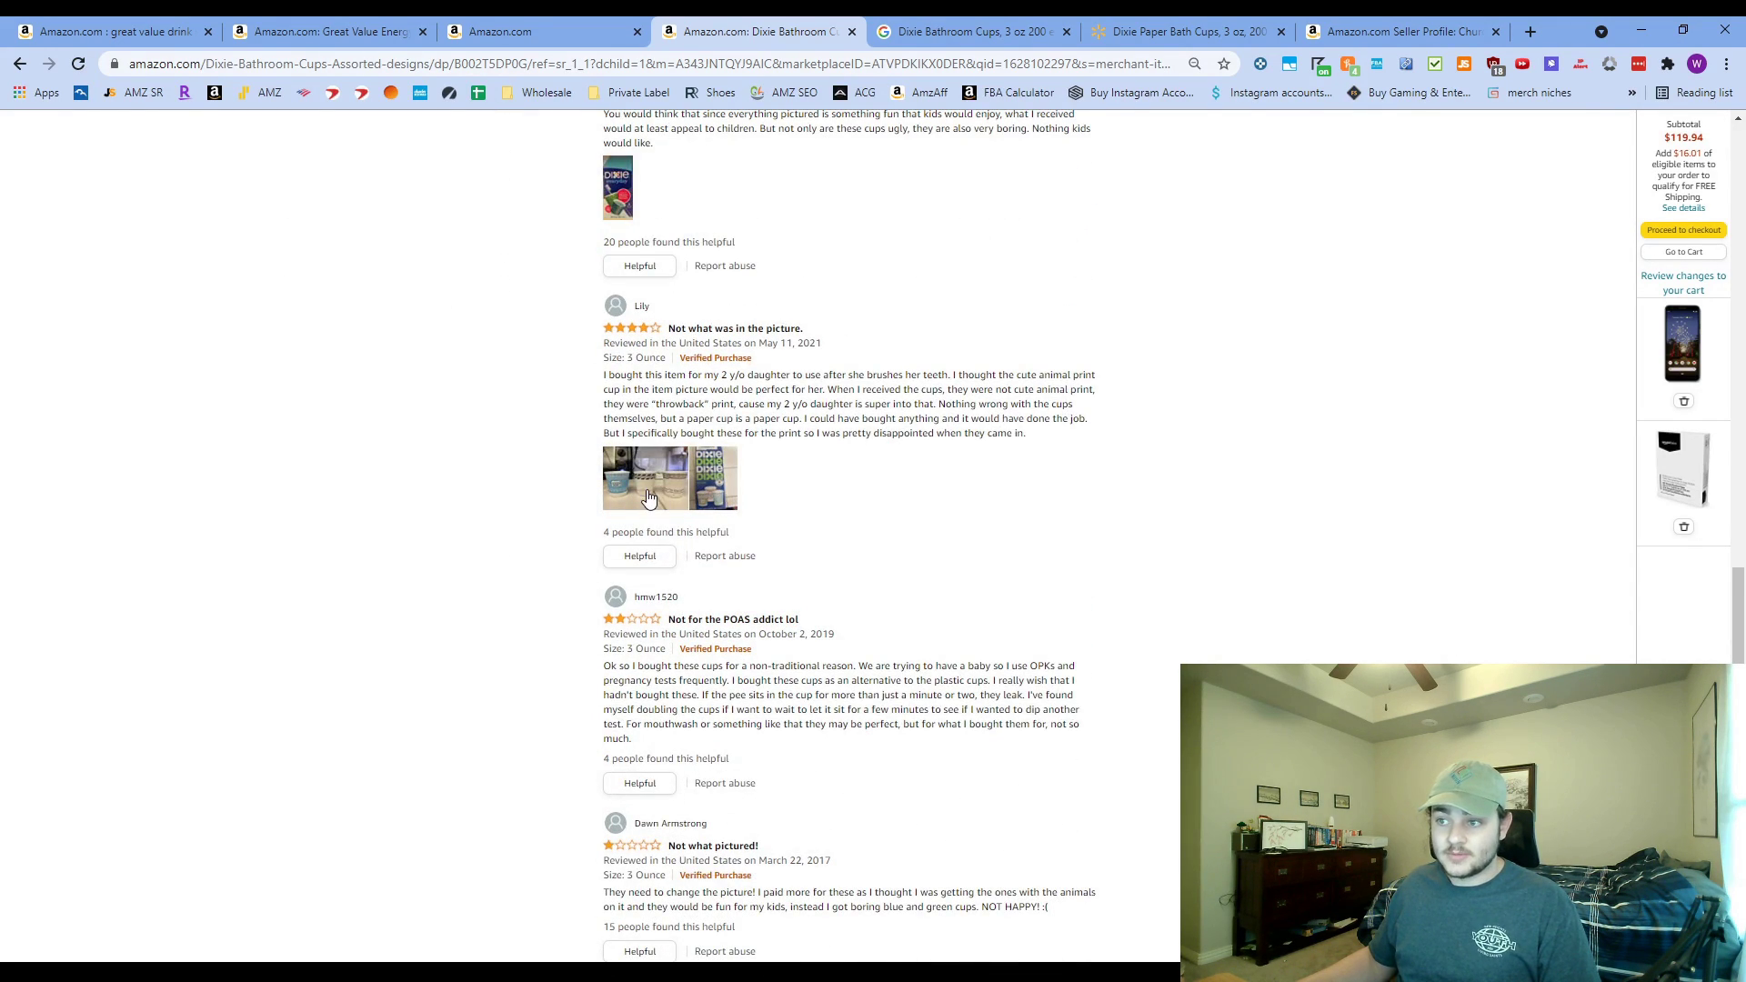
{"action": "scroll", "coordinate": [648, 499], "scroll_direction": "down", "scroll_amount": 4}
{"action": "scroll", "coordinate": [782, 760], "scroll_direction": "up", "scroll_amount": 6}
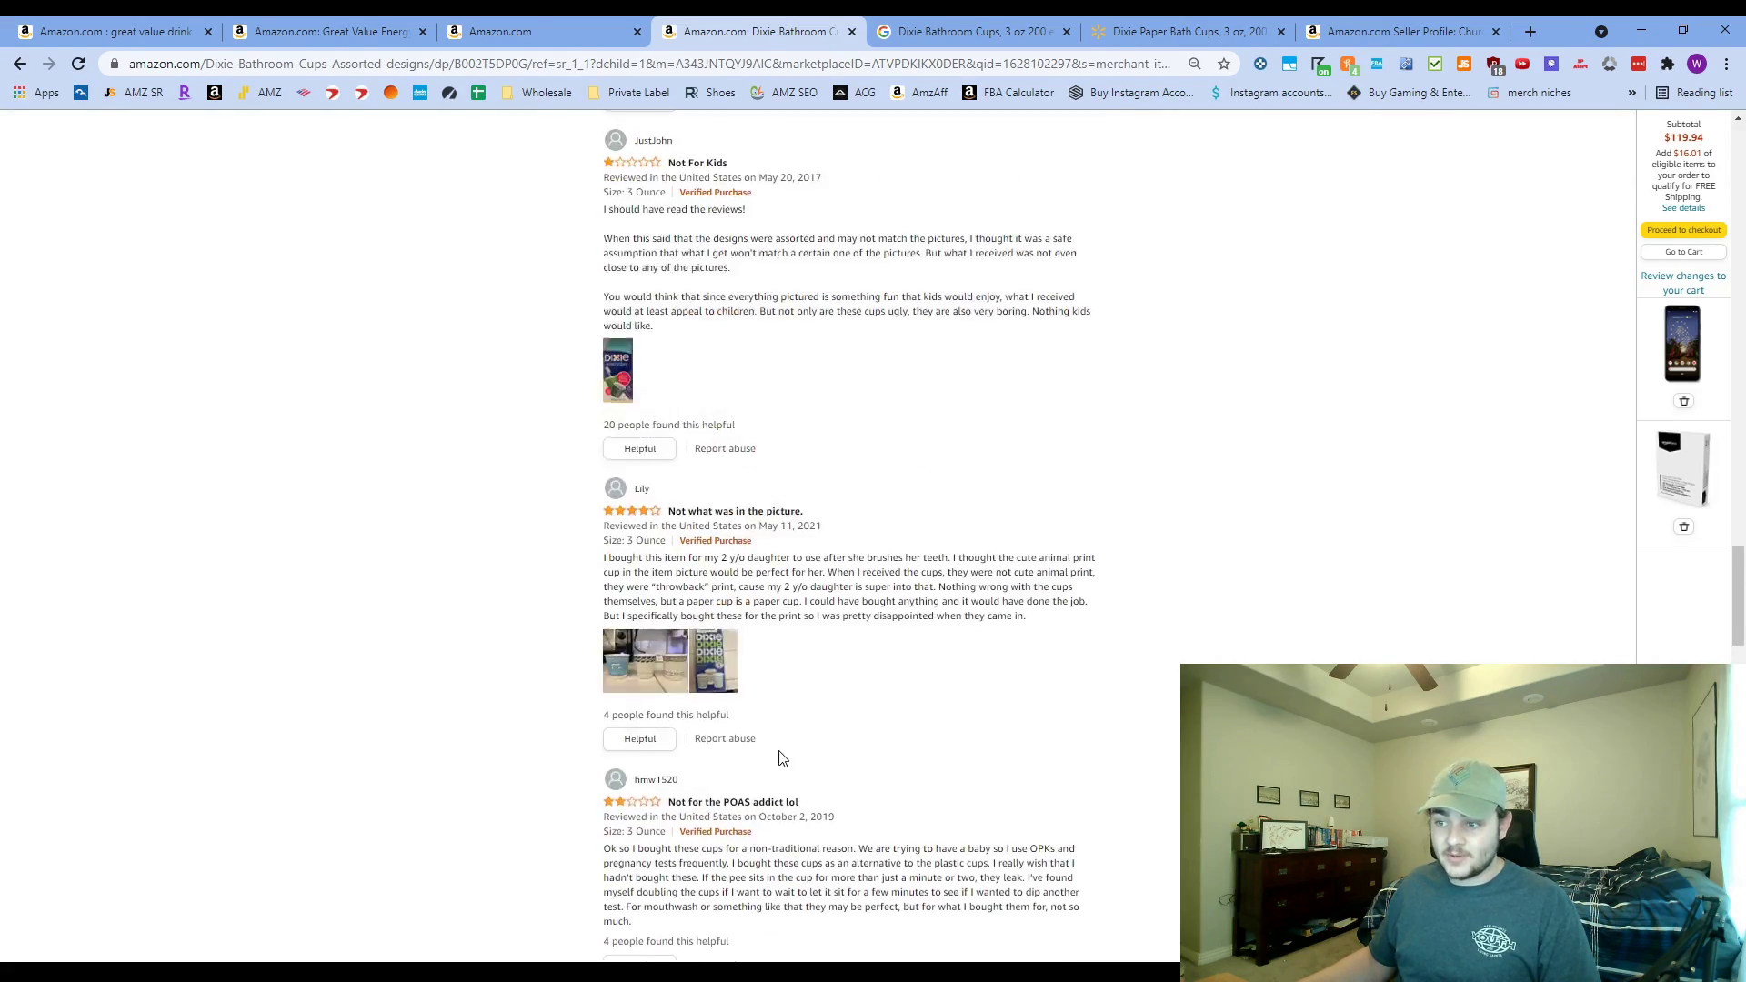
{"action": "scroll", "coordinate": [782, 759], "scroll_direction": "up", "scroll_amount": 20}
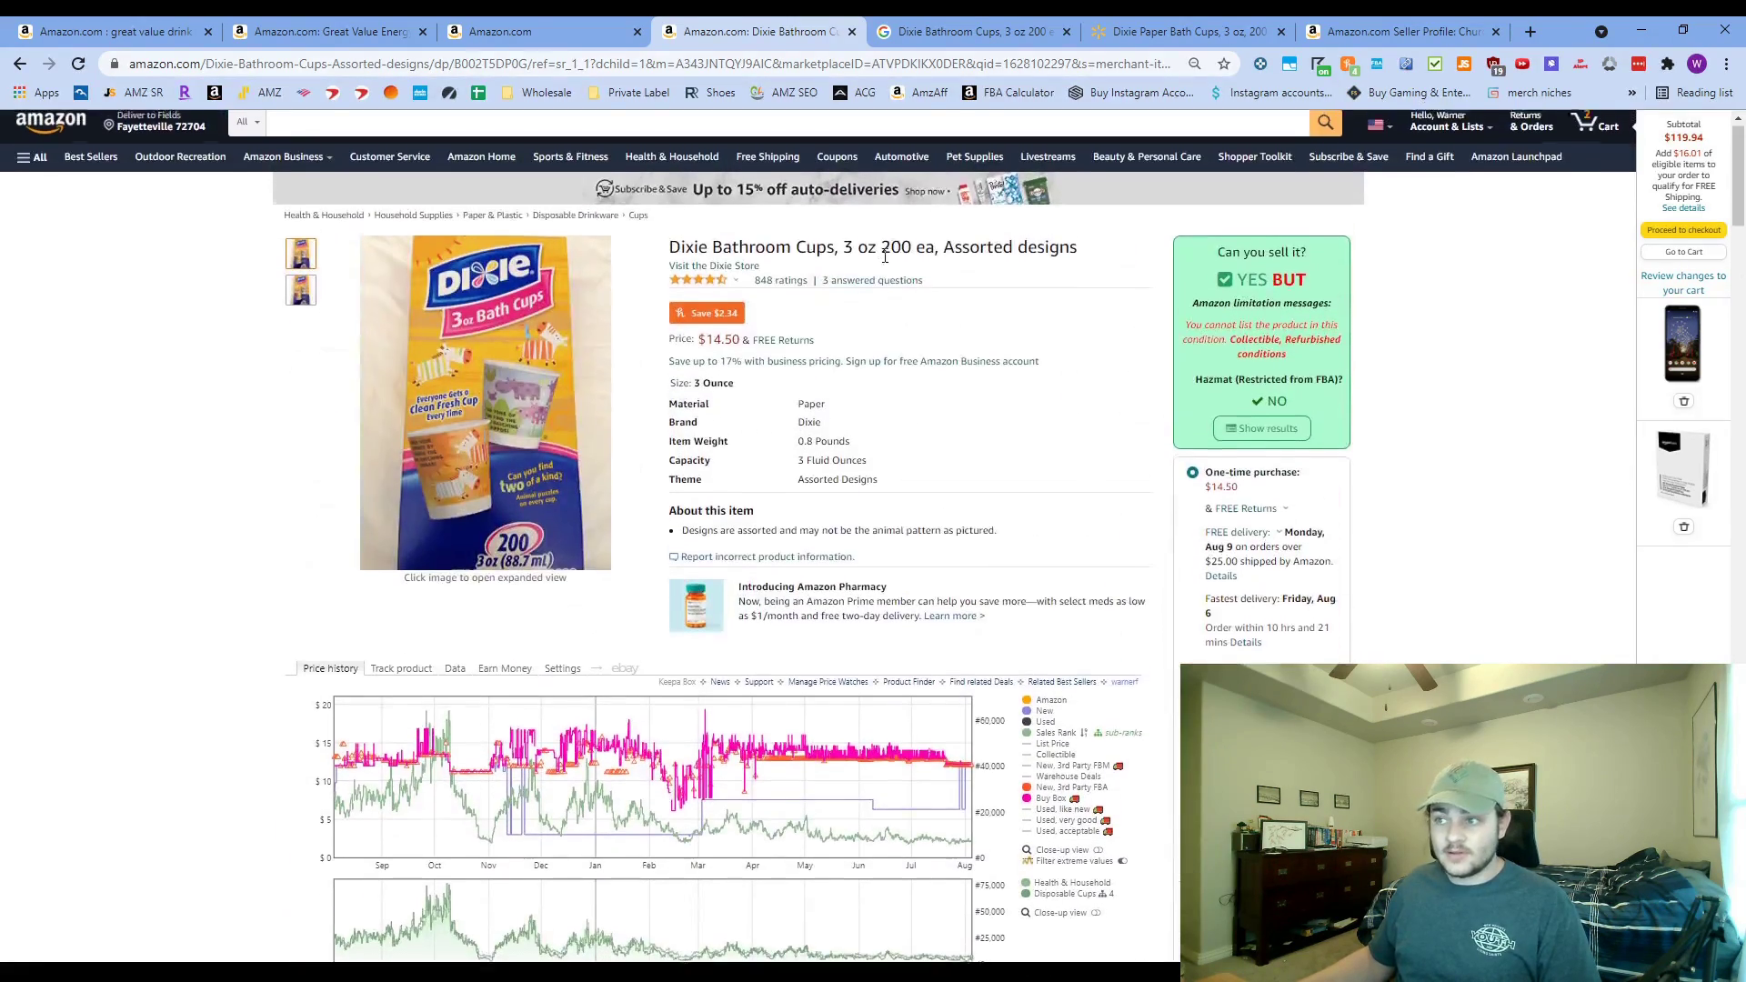
{"action": "scroll", "coordinate": [885, 257], "scroll_direction": "up", "scroll_amount": 1}
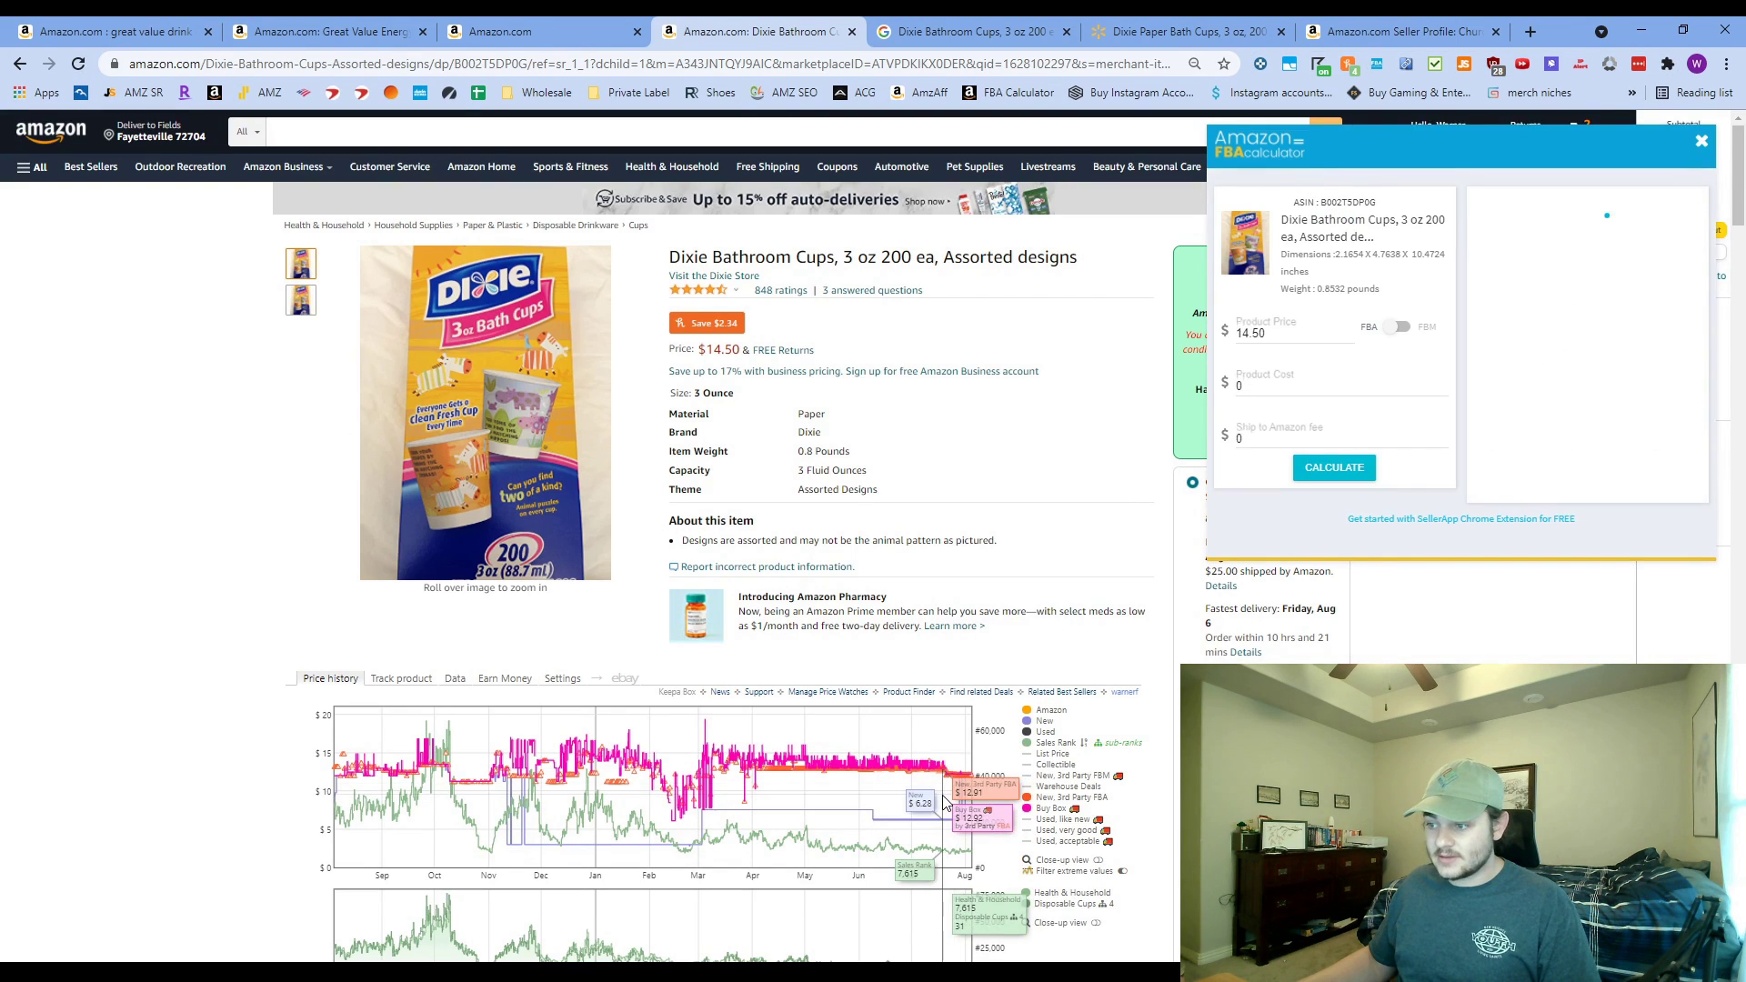
- Calculate the Dixie cups' FBA profit with a product price of $12, and close the Amazon listing
{"action": "double_click", "coordinate": [1285, 340]}
{"action": "type", "text": "1"}
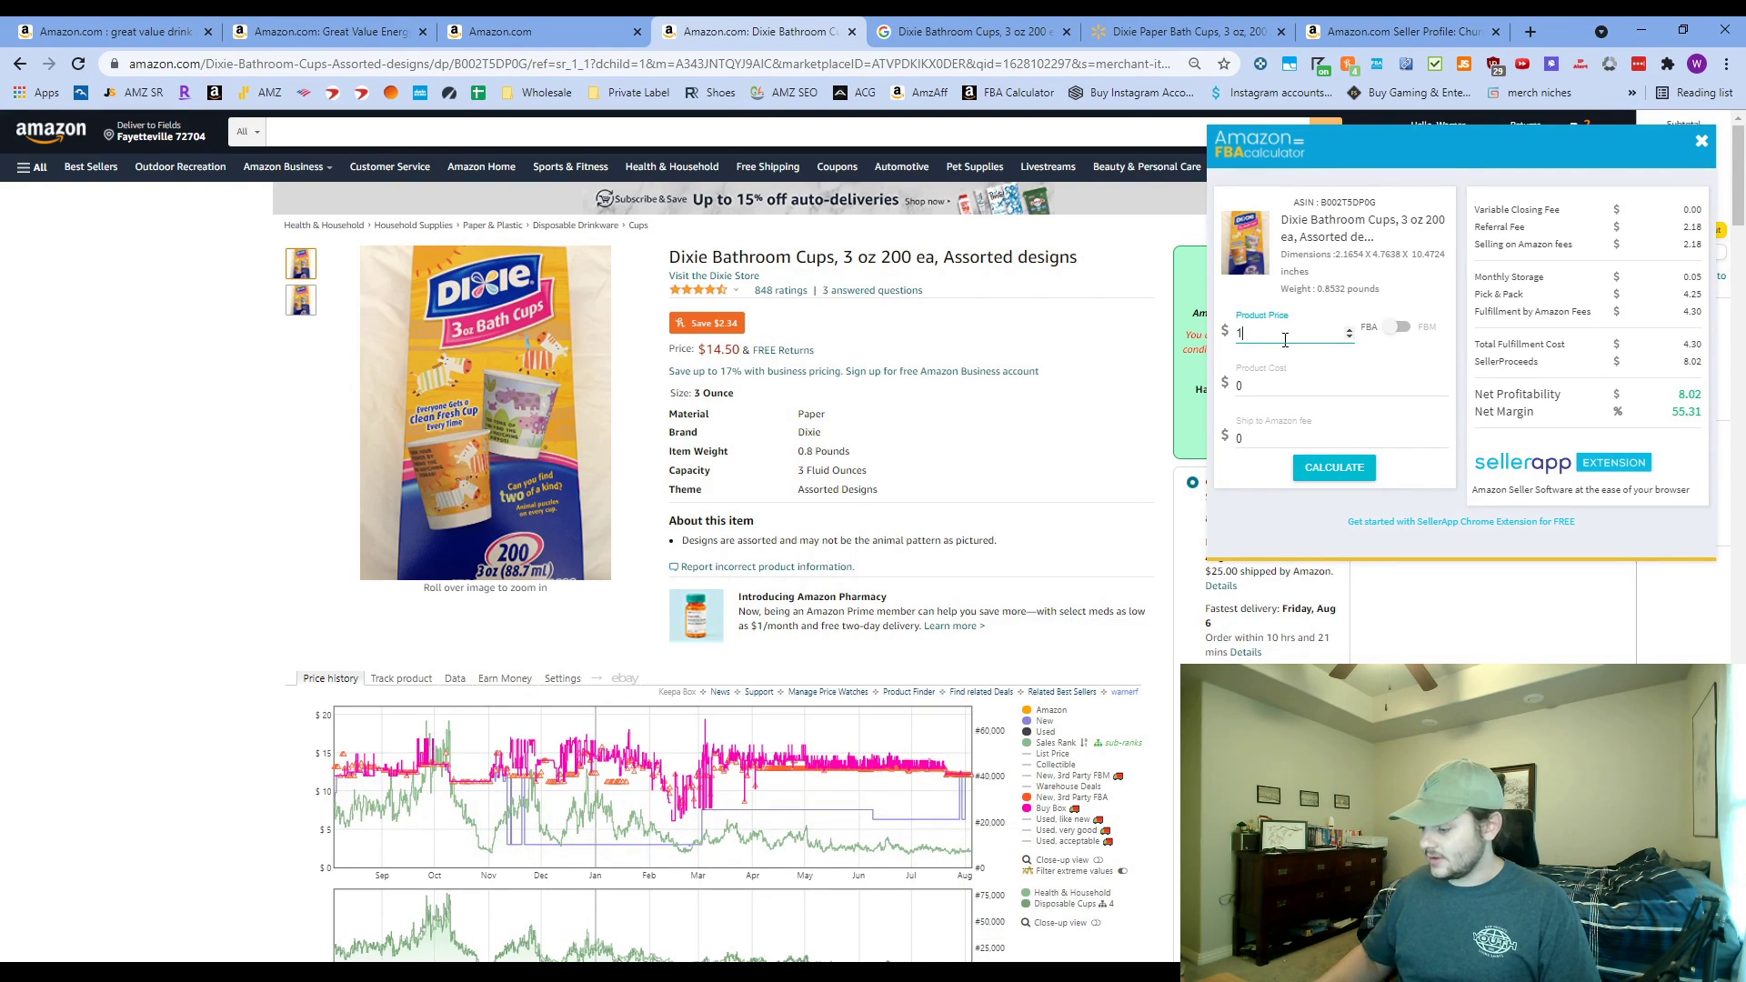
{"action": "type", "text": "2"}
{"action": "left_click", "coordinate": [1334, 467]}
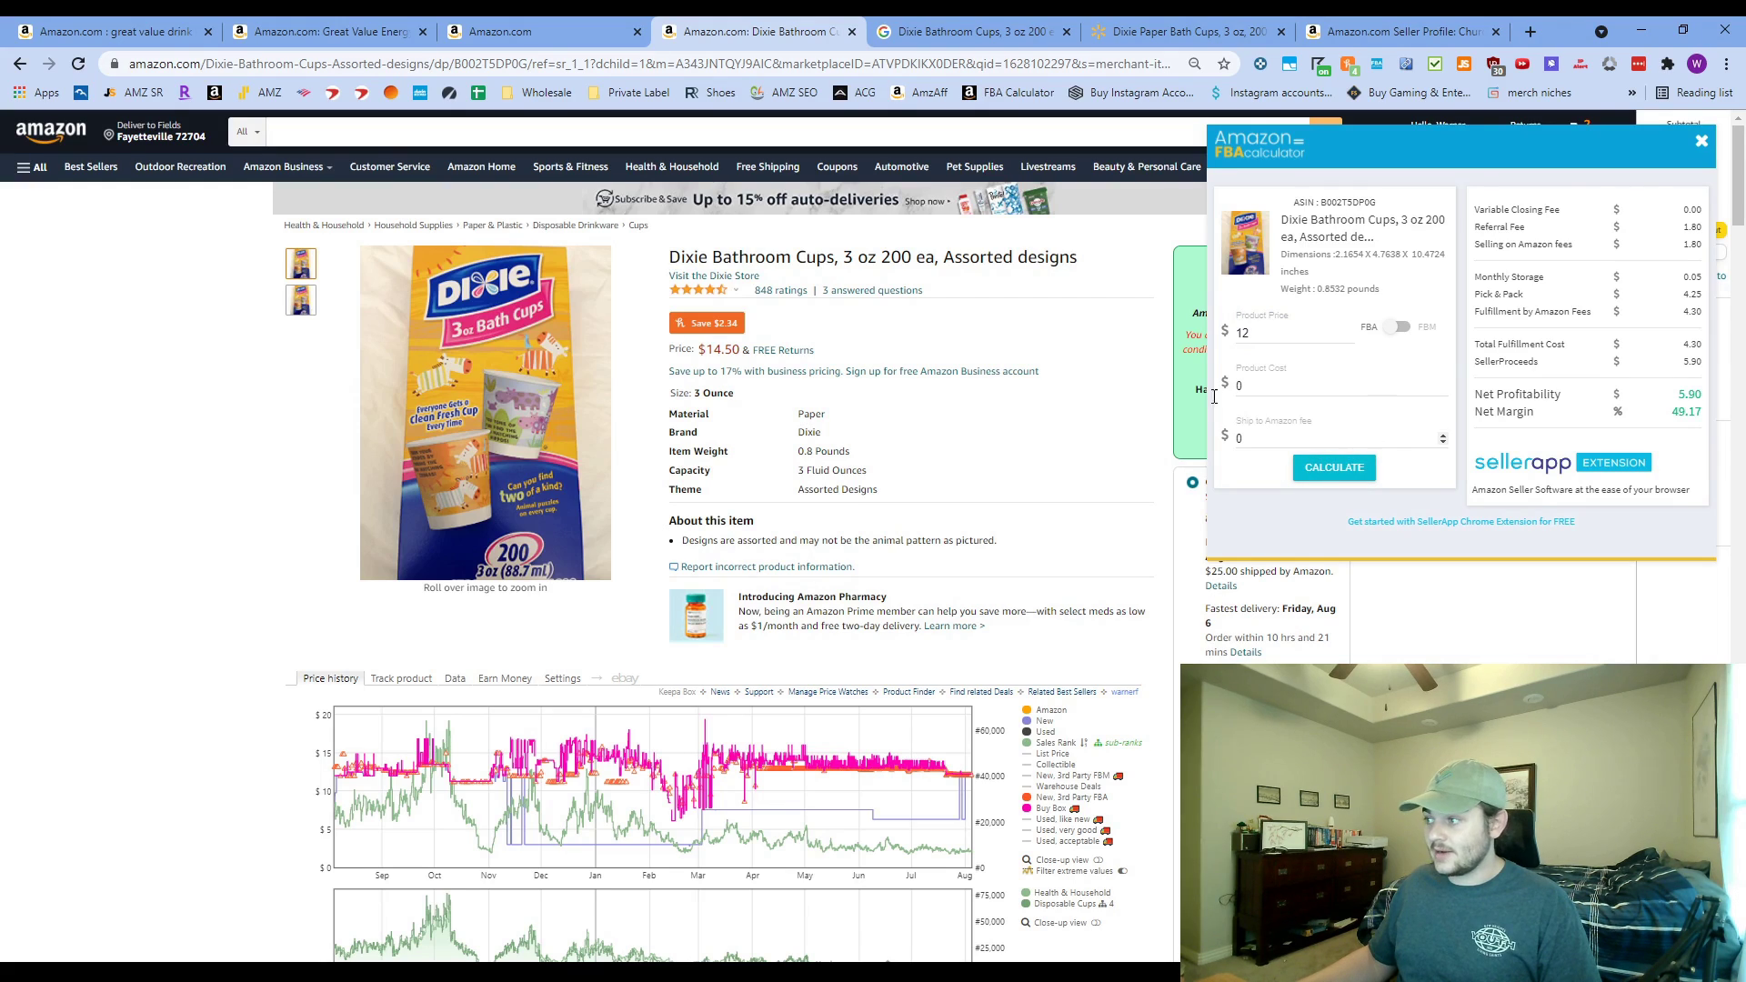
{"action": "middle_click", "coordinate": [740, 40]}
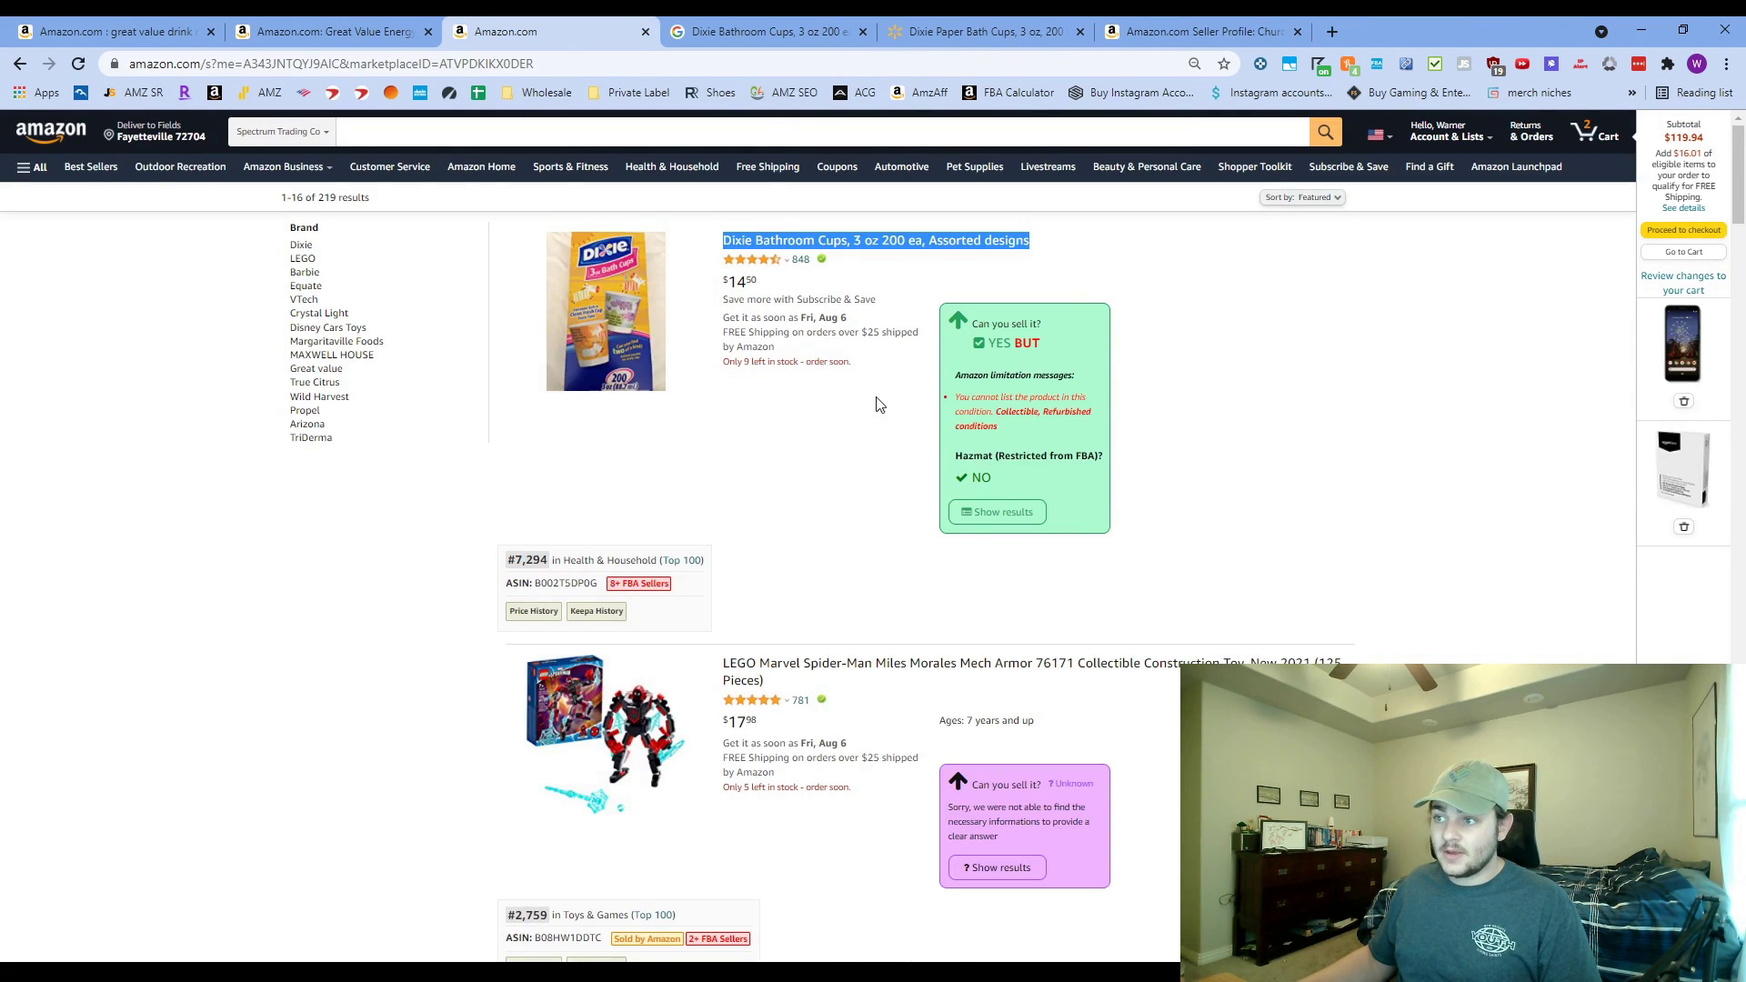
- Examine the products on Spectrum Trading Co's first storefront page, checking prices, sales ranks and selling eligibility
{"action": "scroll", "coordinate": [728, 518], "scroll_direction": "down", "scroll_amount": 10}
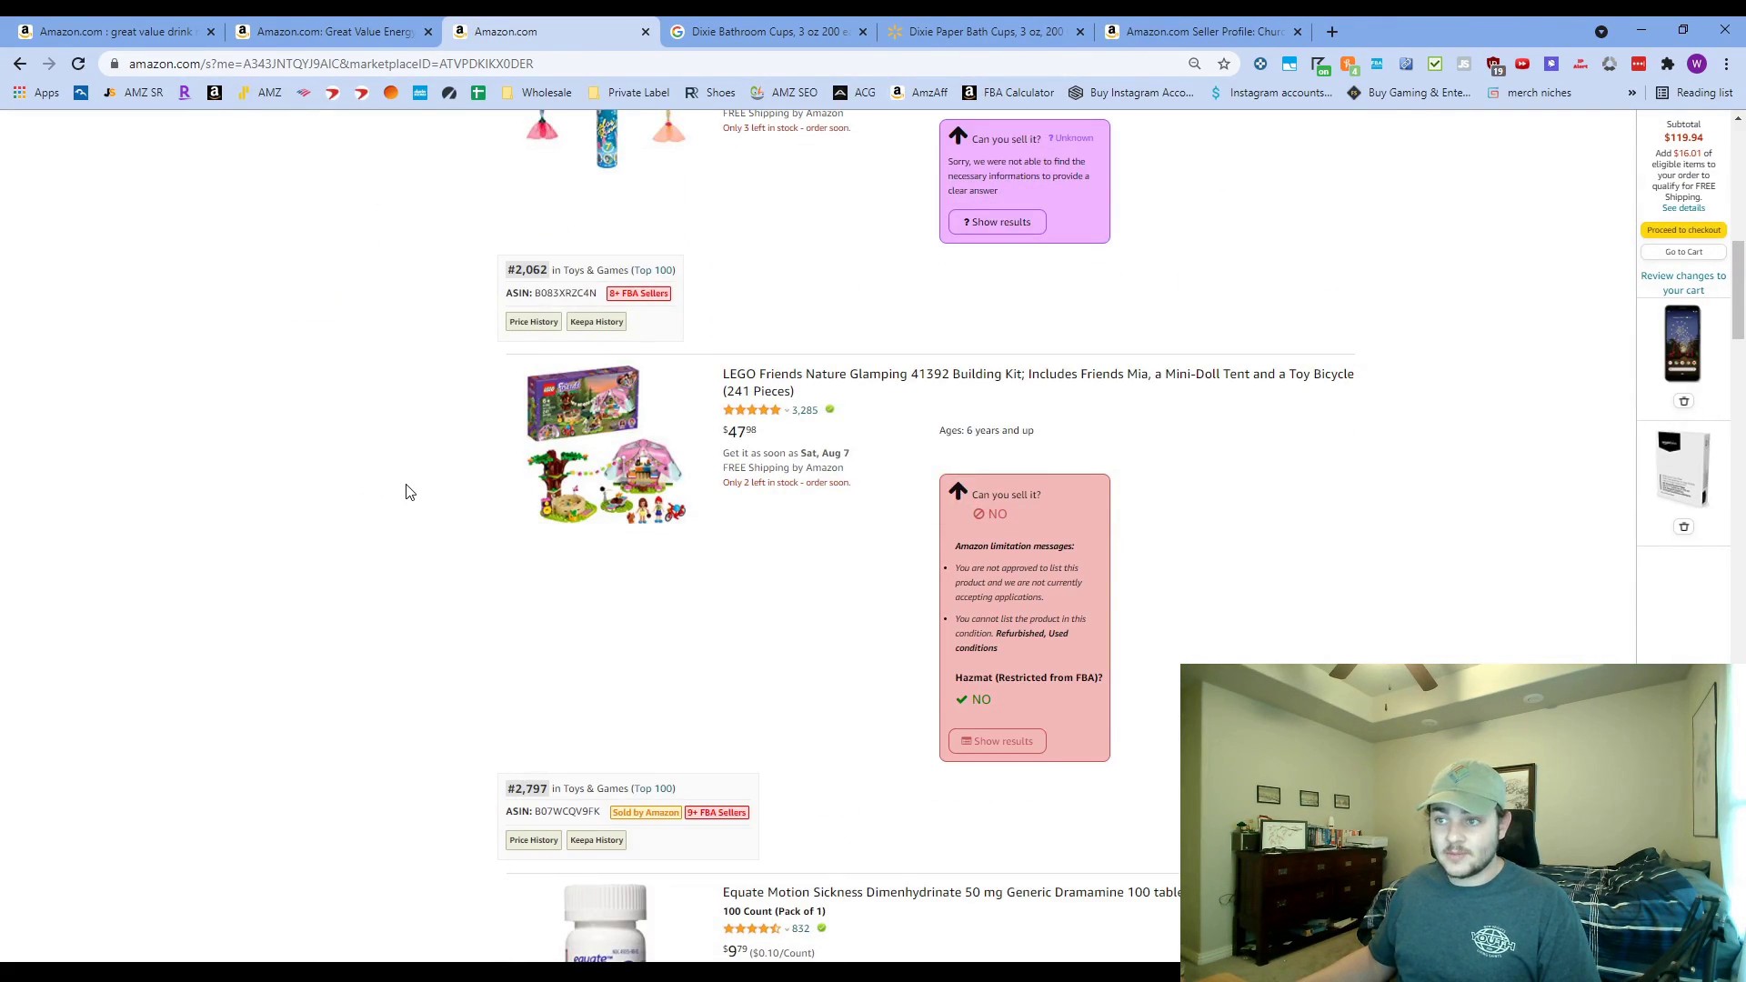
{"action": "scroll", "coordinate": [417, 456], "scroll_direction": "up", "scroll_amount": 3}
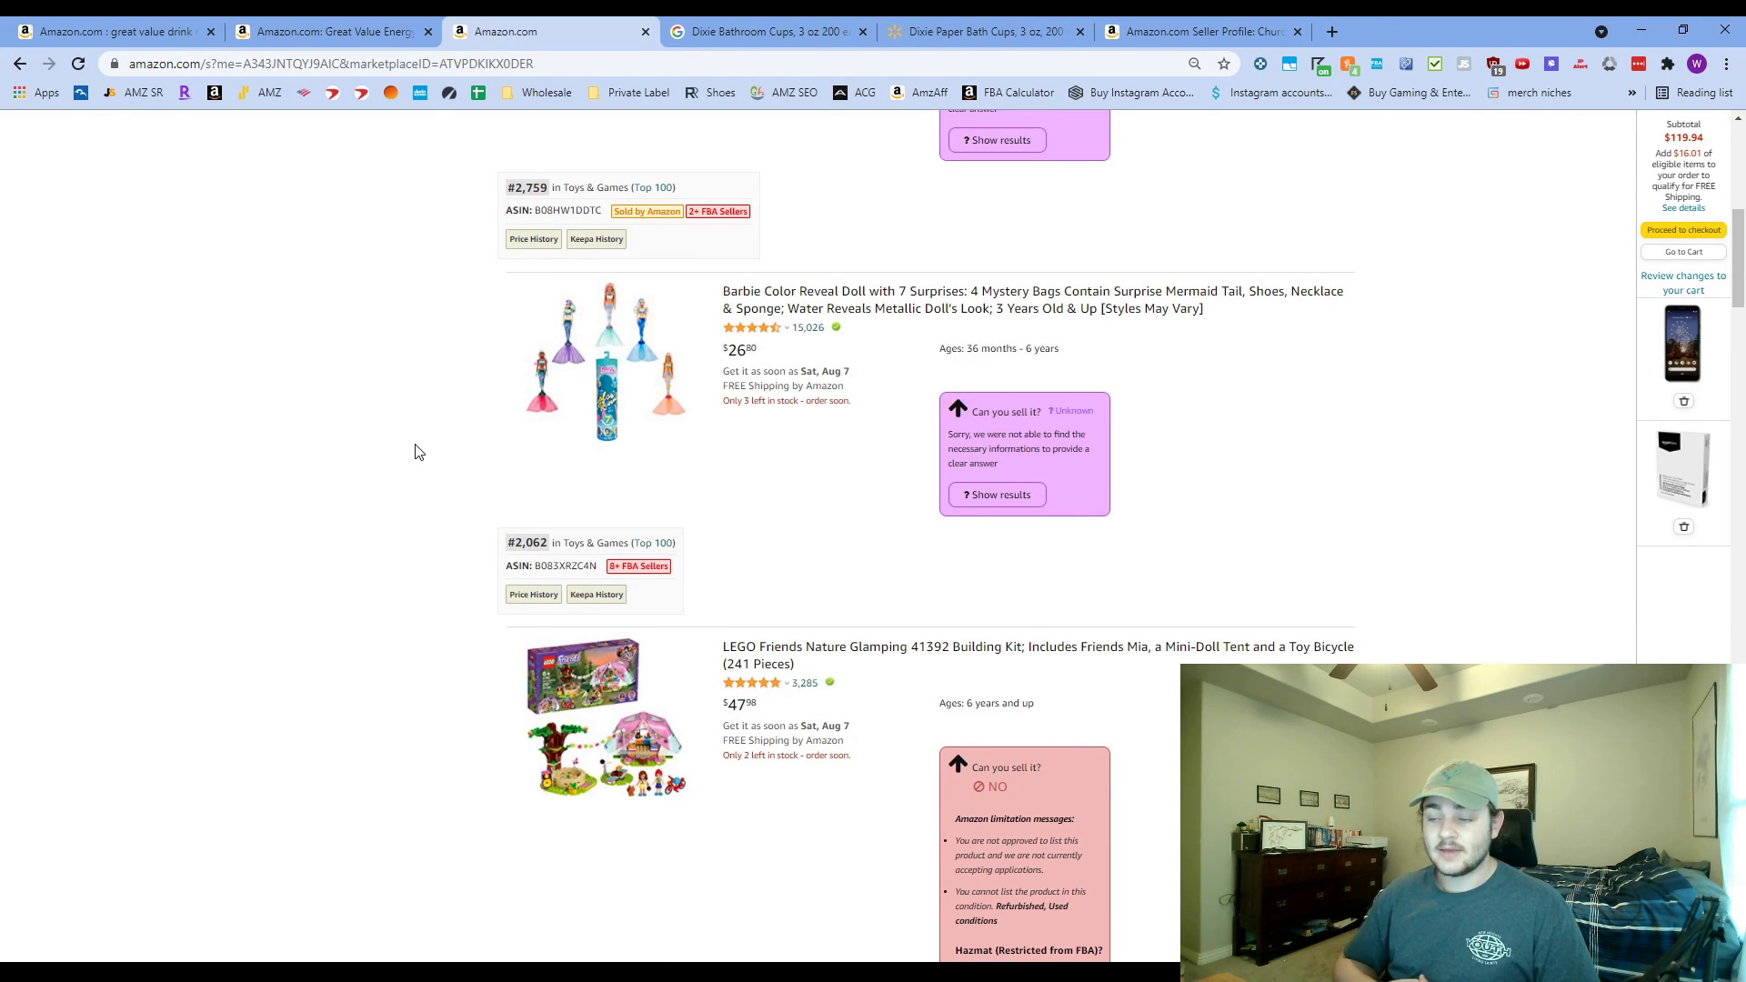
{"action": "left_click", "coordinate": [737, 22]}
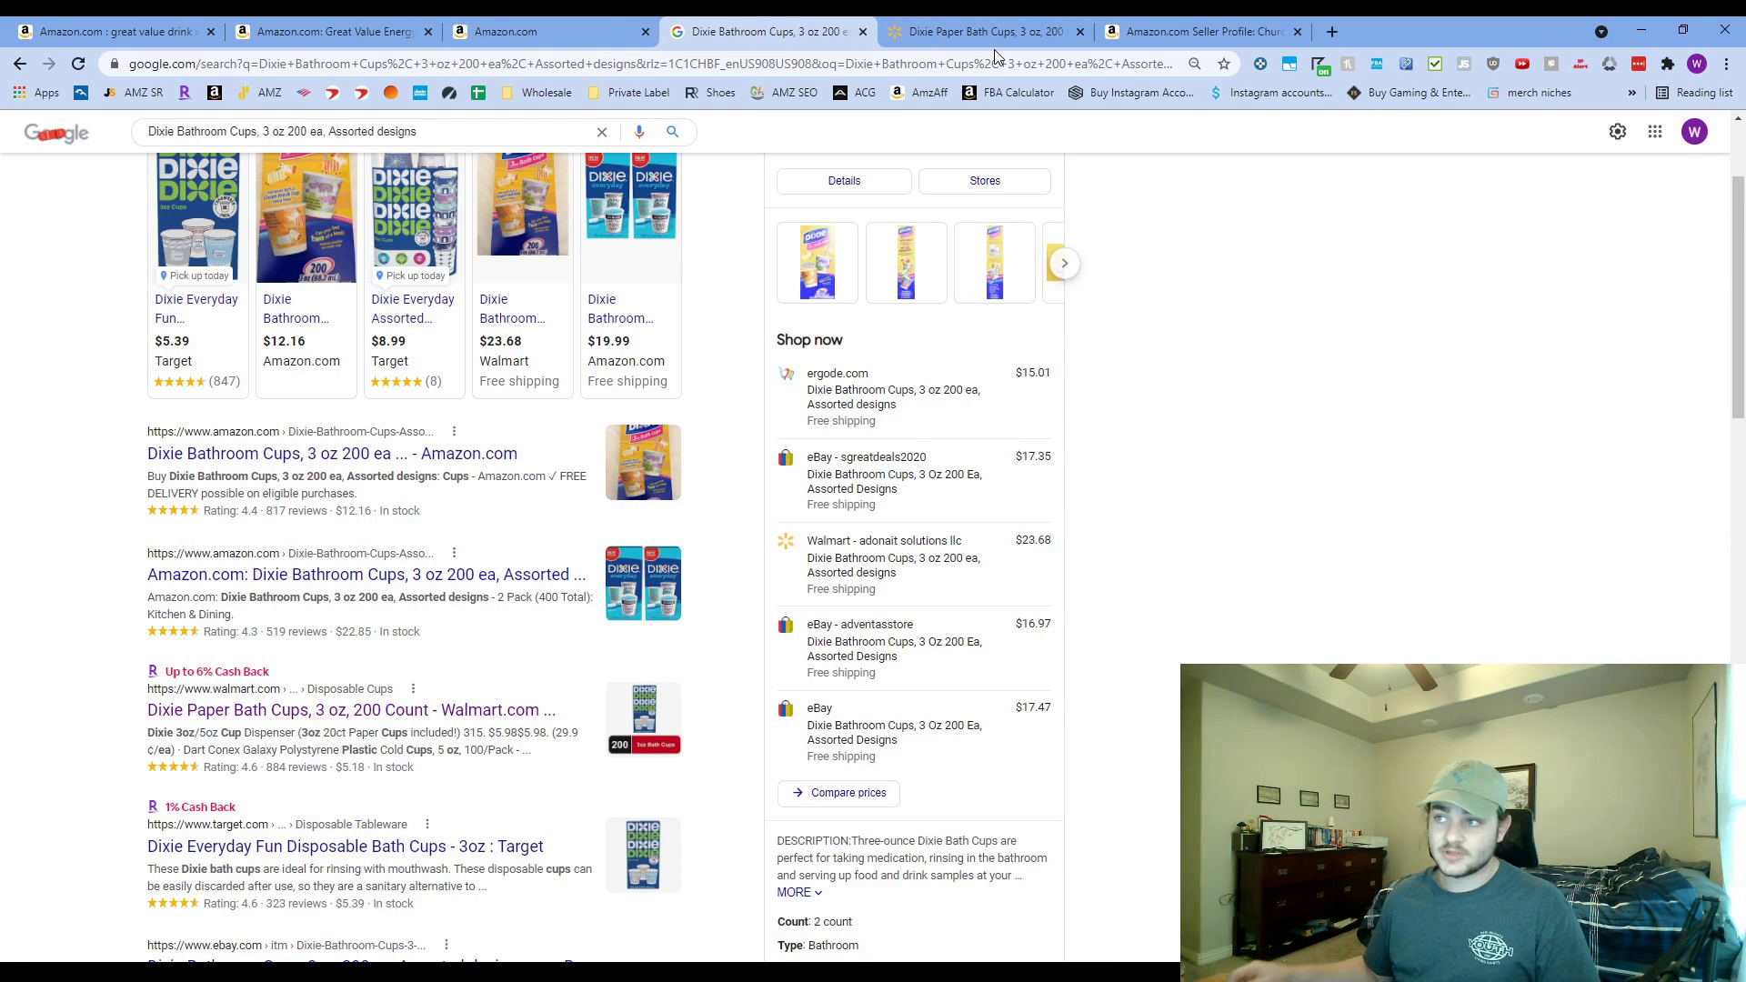
{"action": "left_click", "coordinate": [506, 31]}
{"action": "scroll", "coordinate": [455, 780], "scroll_direction": "down", "scroll_amount": 6}
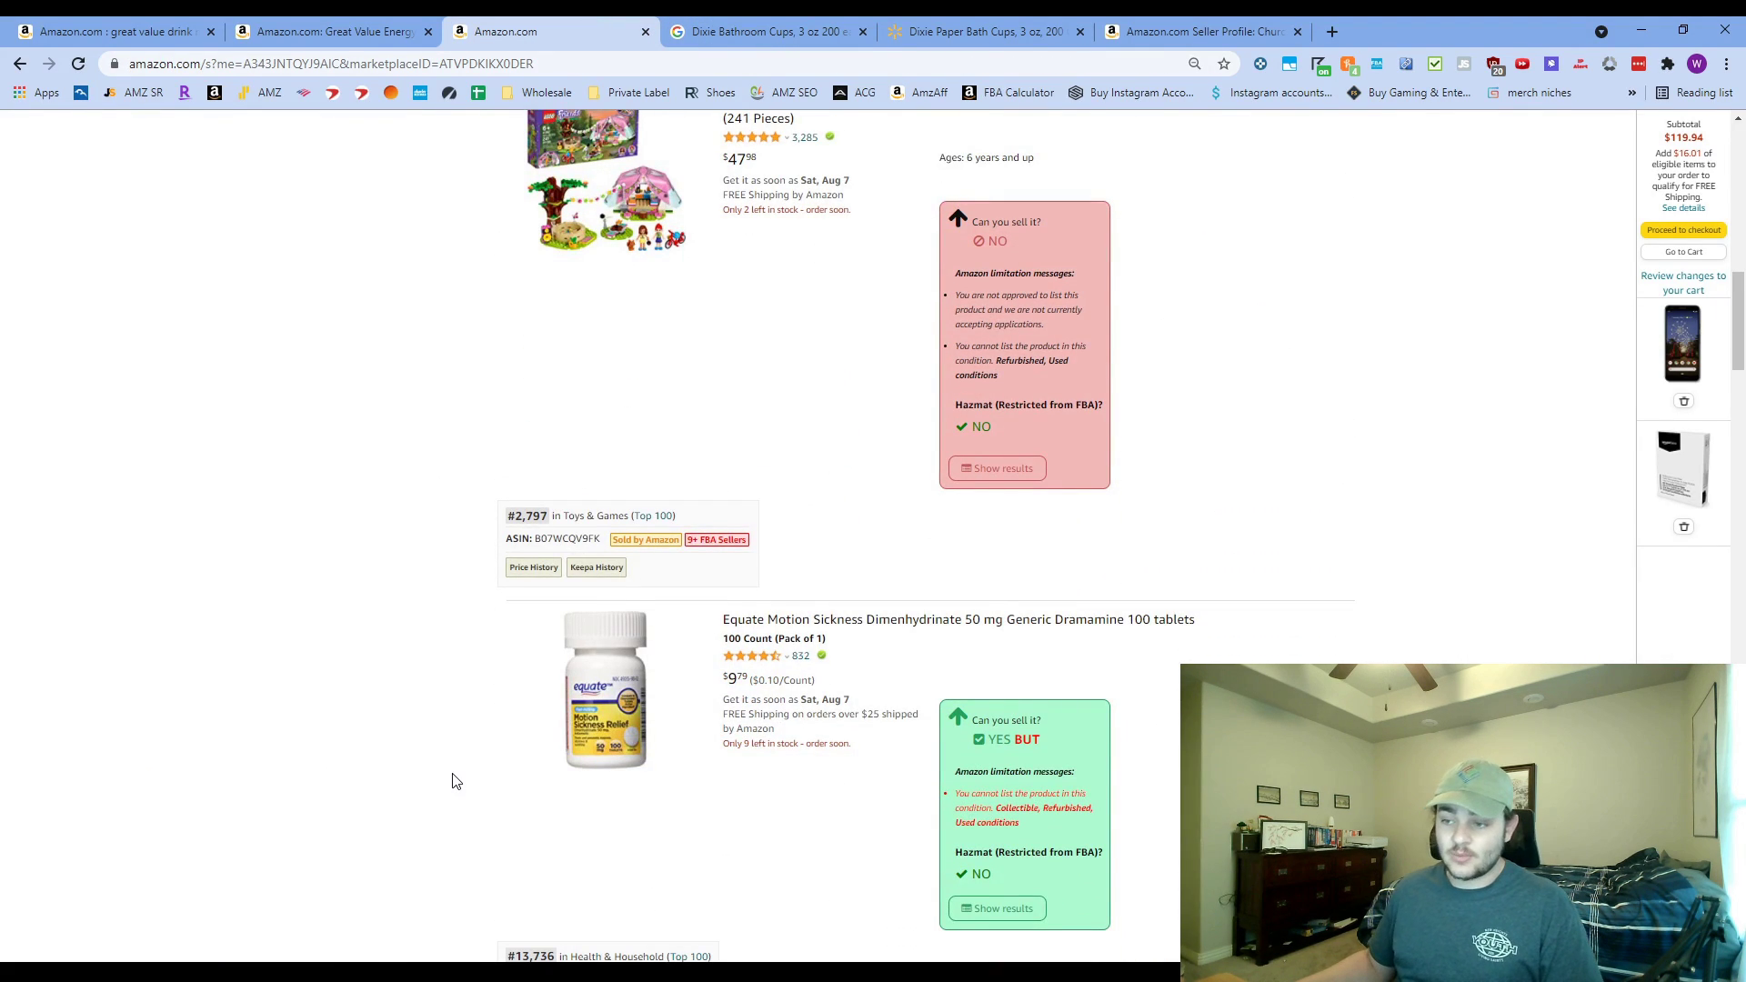
{"action": "scroll", "coordinate": [427, 764], "scroll_direction": "down", "scroll_amount": 5}
{"action": "scroll", "coordinate": [428, 737], "scroll_direction": "down", "scroll_amount": 8}
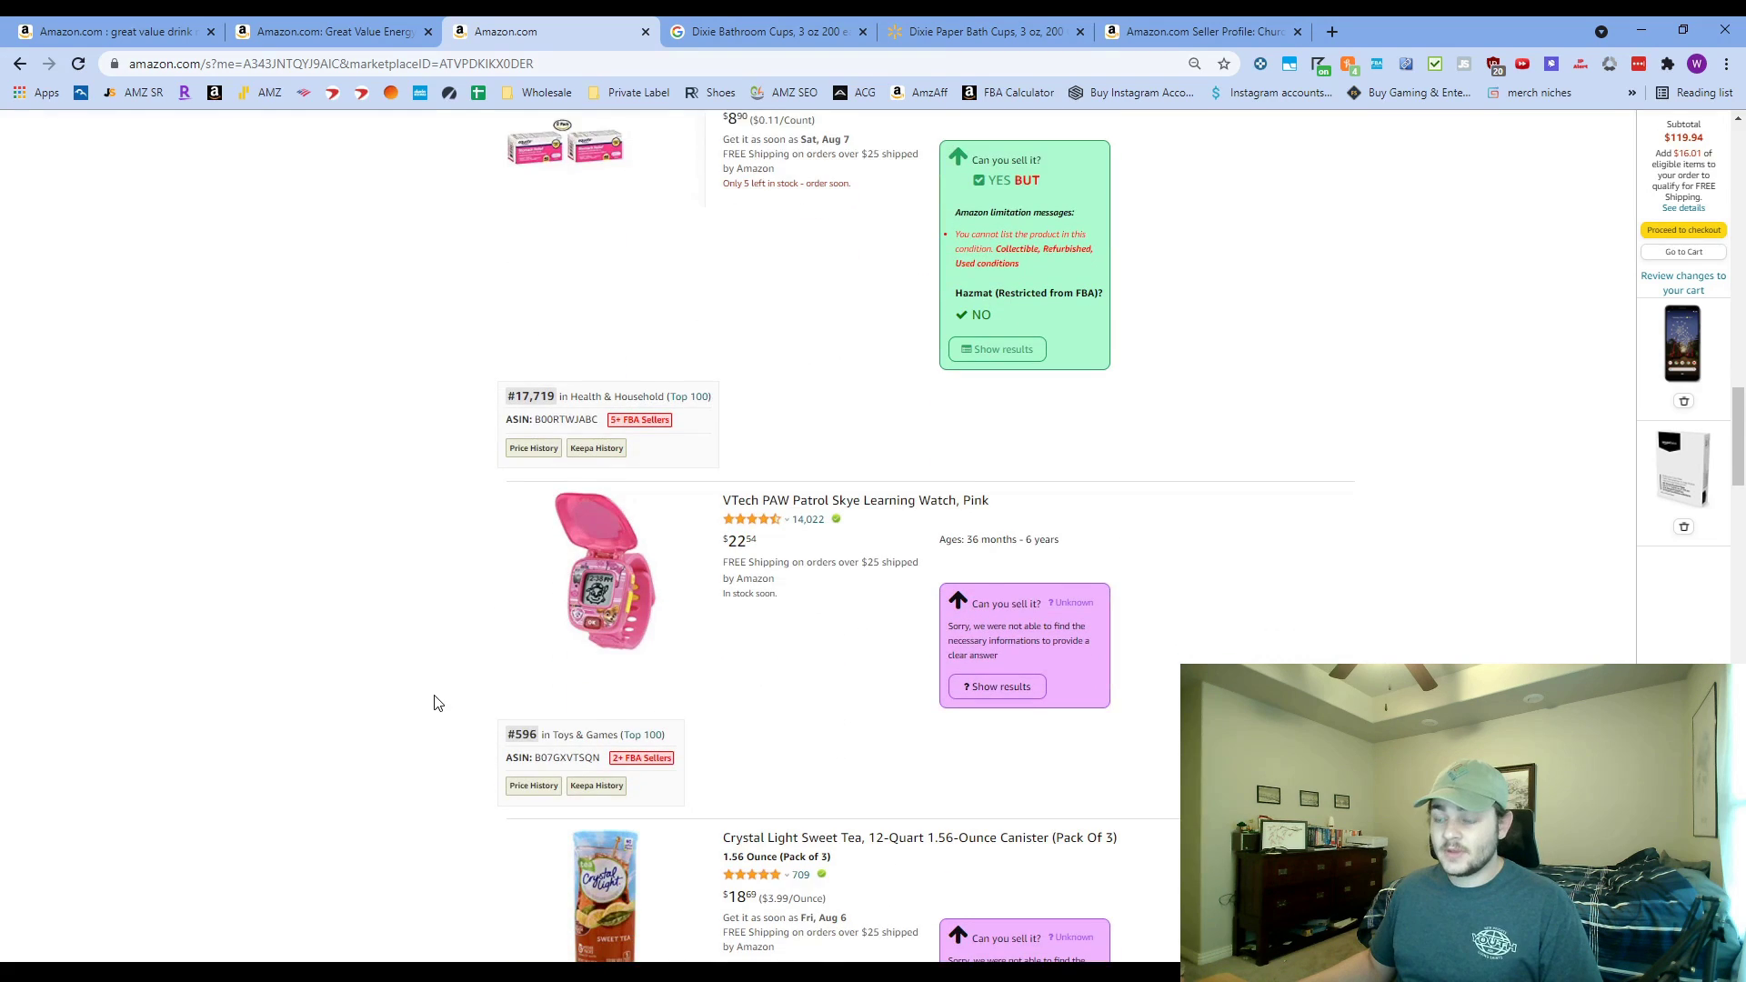
{"action": "scroll", "coordinate": [438, 696], "scroll_direction": "down", "scroll_amount": 2}
{"action": "scroll", "coordinate": [433, 673], "scroll_direction": "up", "scroll_amount": 7}
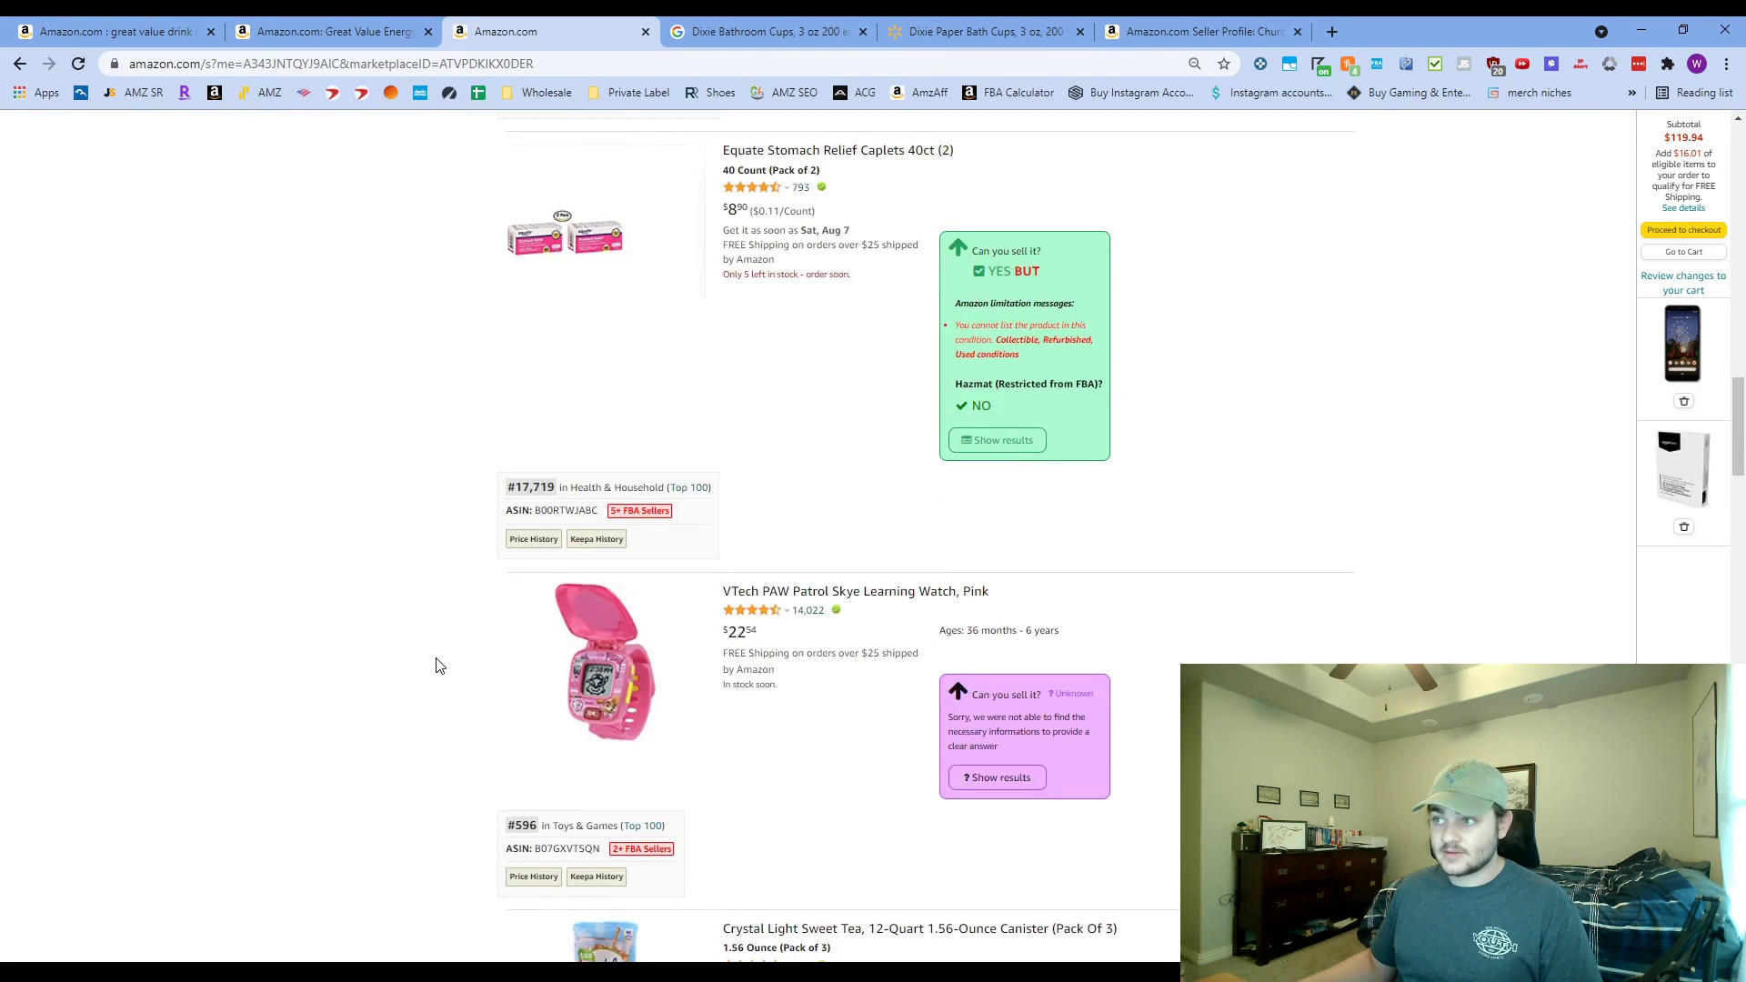
{"action": "middle_click", "coordinate": [552, 611]}
{"action": "scroll", "coordinate": [554, 554], "scroll_direction": "down", "scroll_amount": 3}
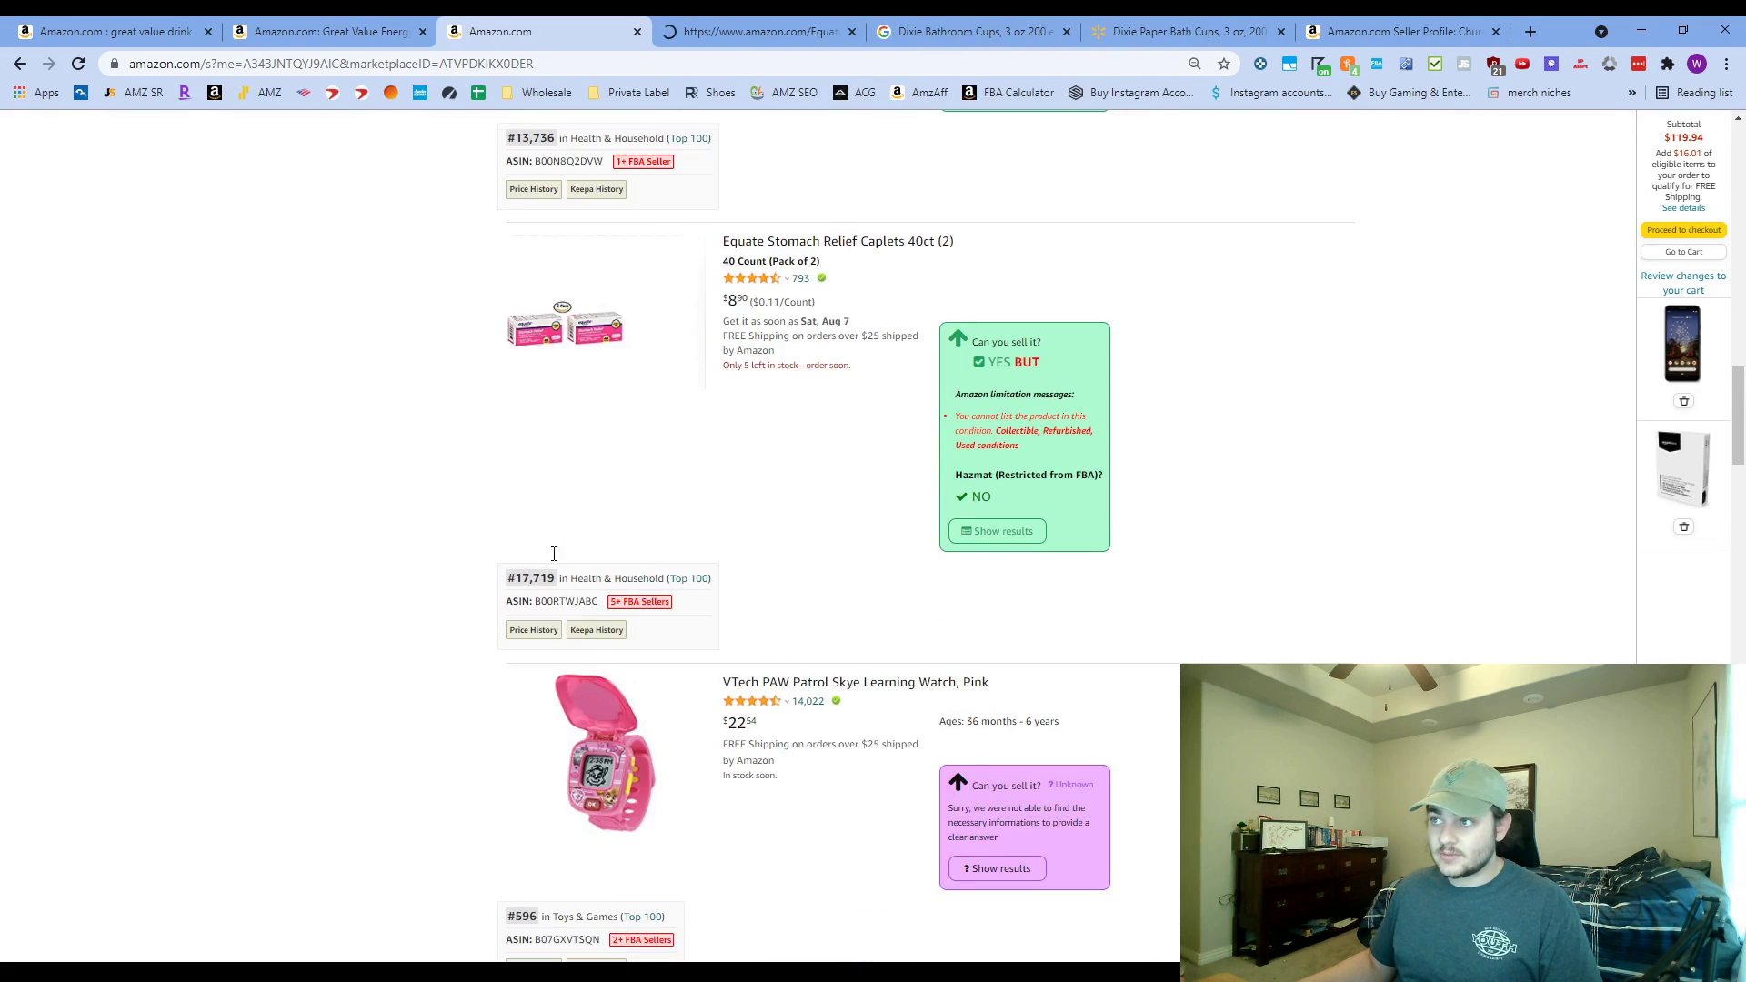
{"action": "left_click", "coordinate": [715, 32]}
{"action": "key", "text": "ctrl+w"}
- Open the Equate Maximum Strength Laxative 90ct (2 Pack) listing from the storefront in a background tab
{"action": "scroll", "coordinate": [545, 637], "scroll_direction": "down", "scroll_amount": 10}
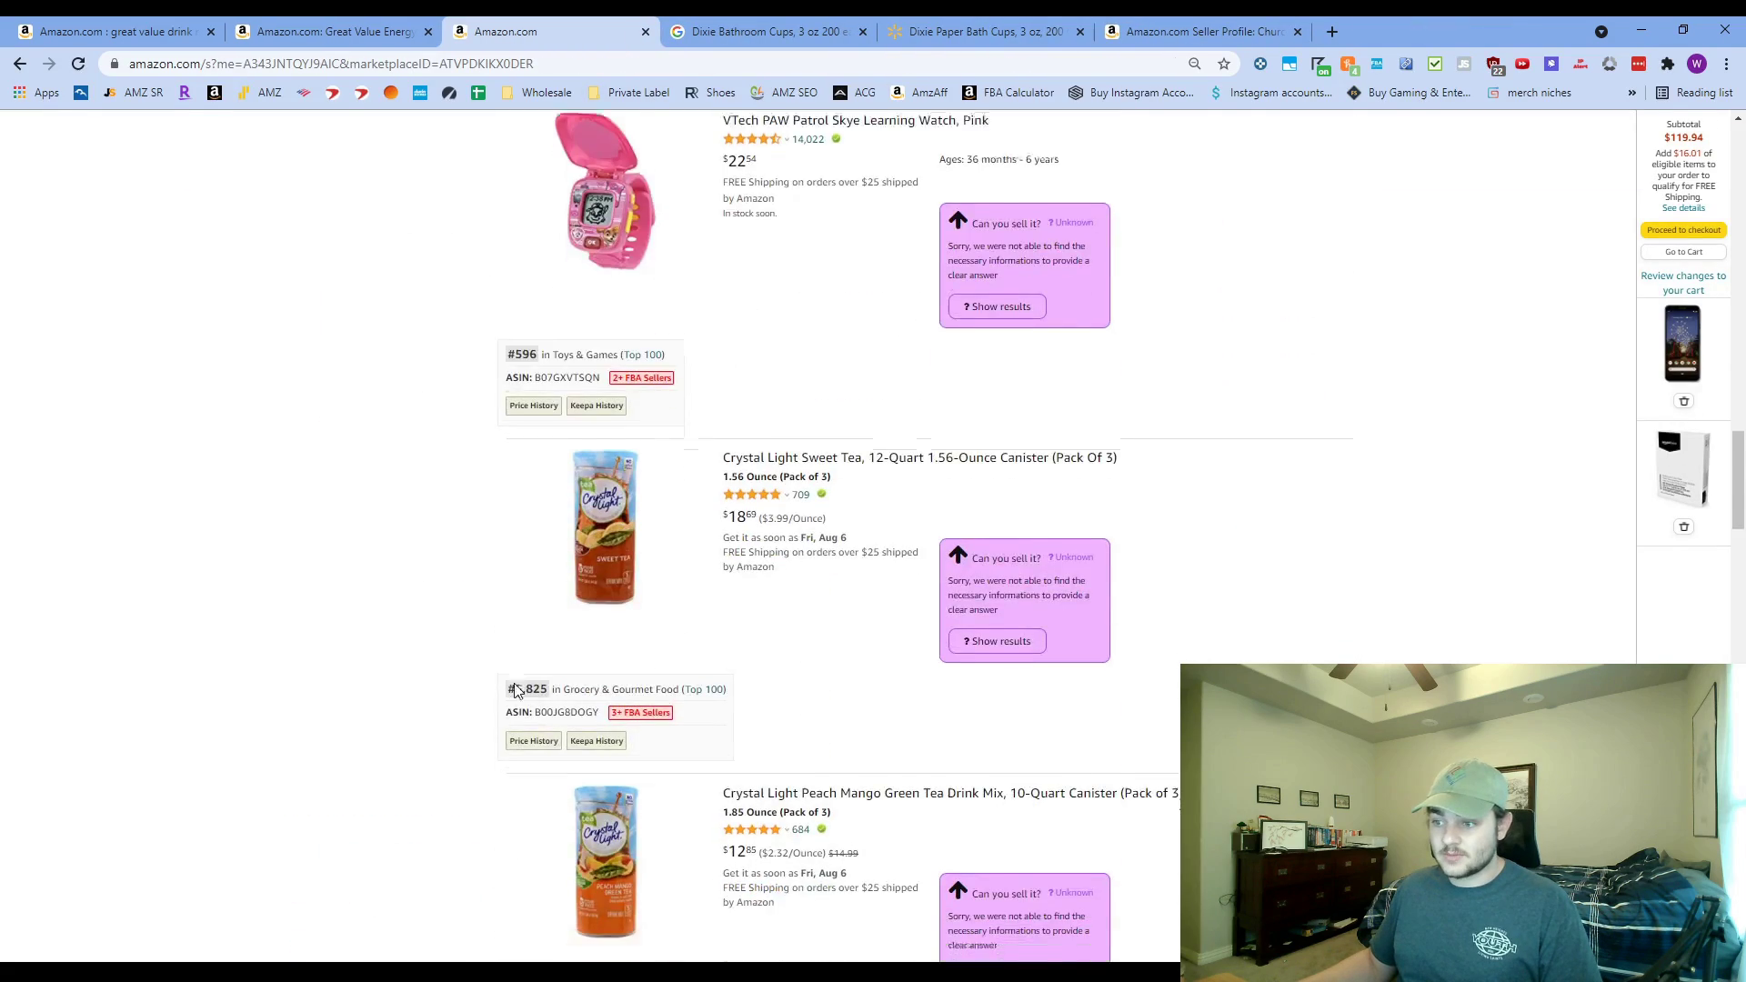
{"action": "scroll", "coordinate": [508, 673], "scroll_direction": "down", "scroll_amount": 14}
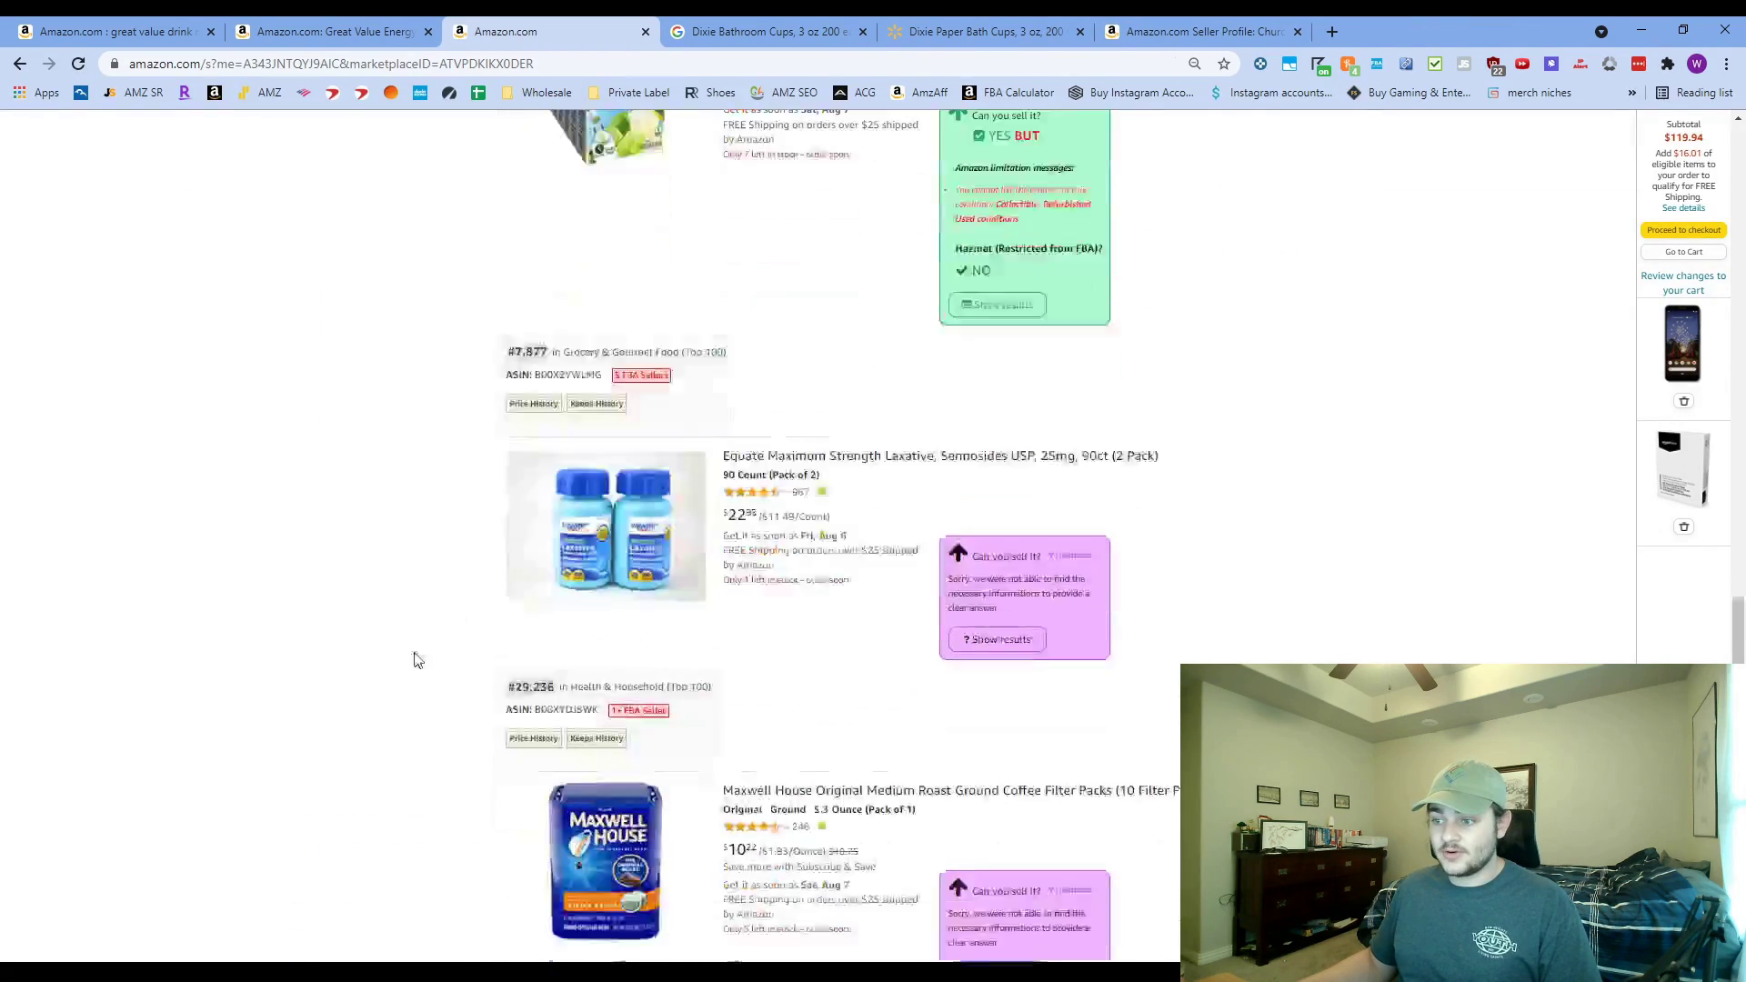
{"action": "middle_click", "coordinate": [558, 523]}
{"action": "scroll", "coordinate": [336, 624], "scroll_direction": "down", "scroll_amount": 4}
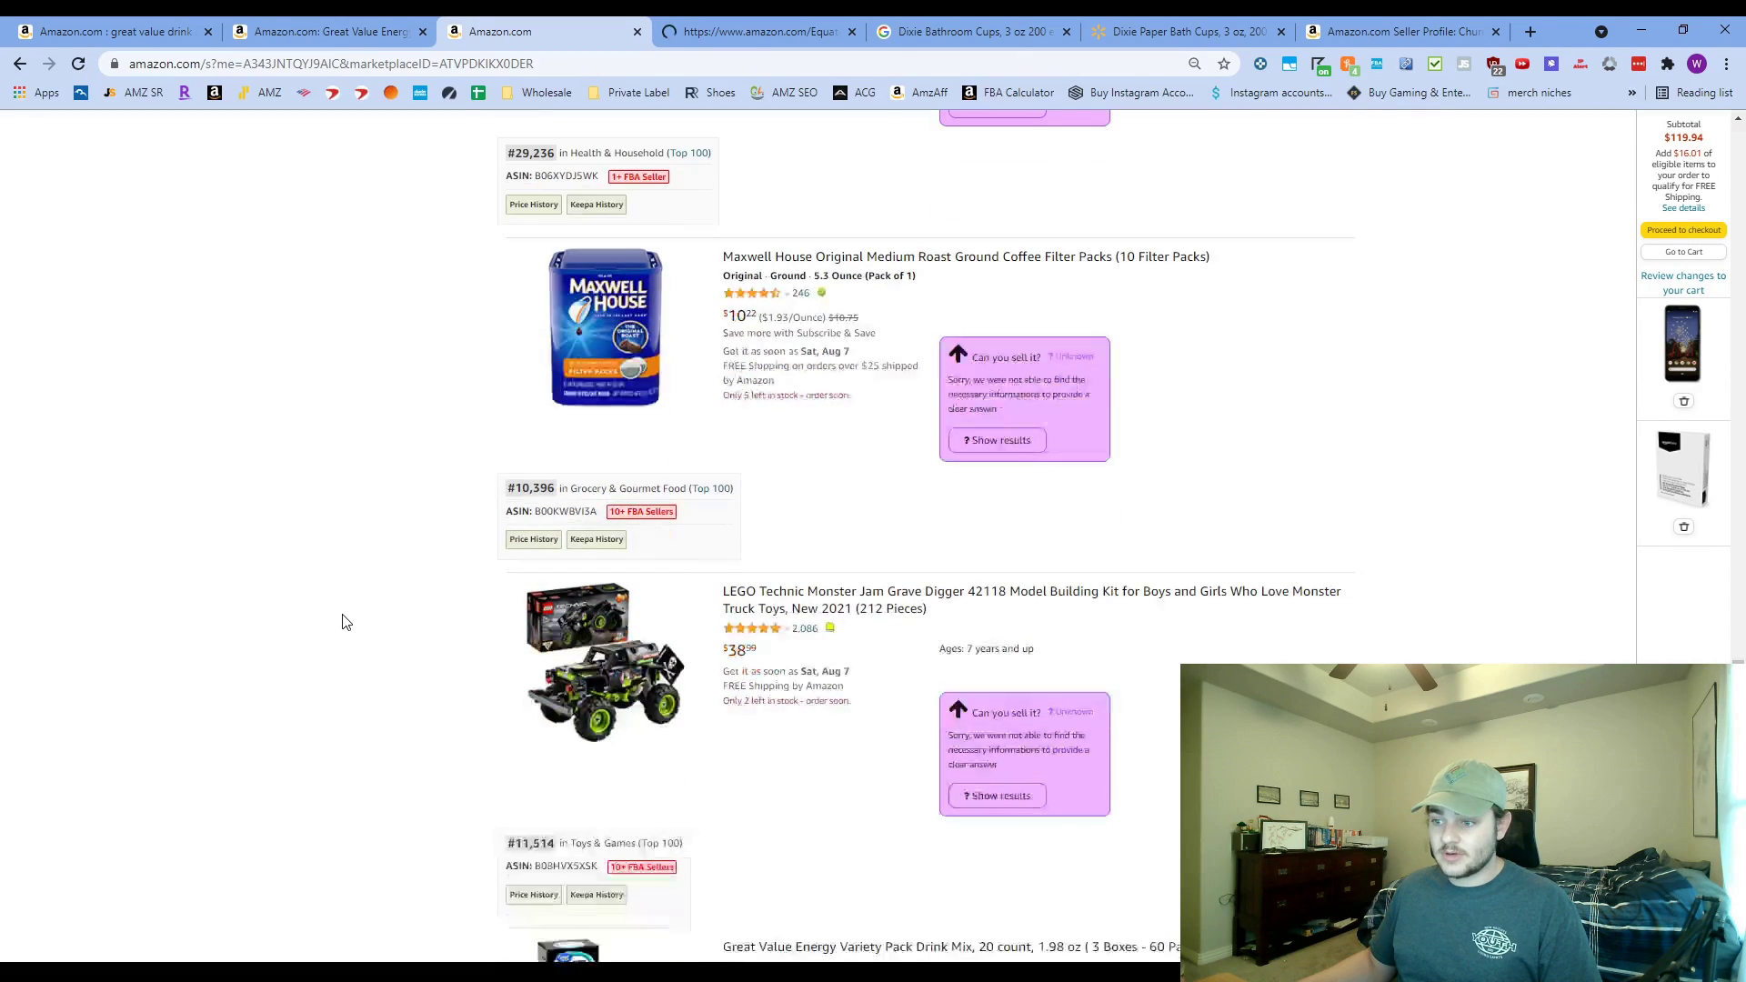
- Look through the remaining products on the storefront's first page and open page 2
{"action": "scroll", "coordinate": [362, 616], "scroll_direction": "down", "scroll_amount": 4}
{"action": "scroll", "coordinate": [491, 655], "scroll_direction": "down", "scroll_amount": 5}
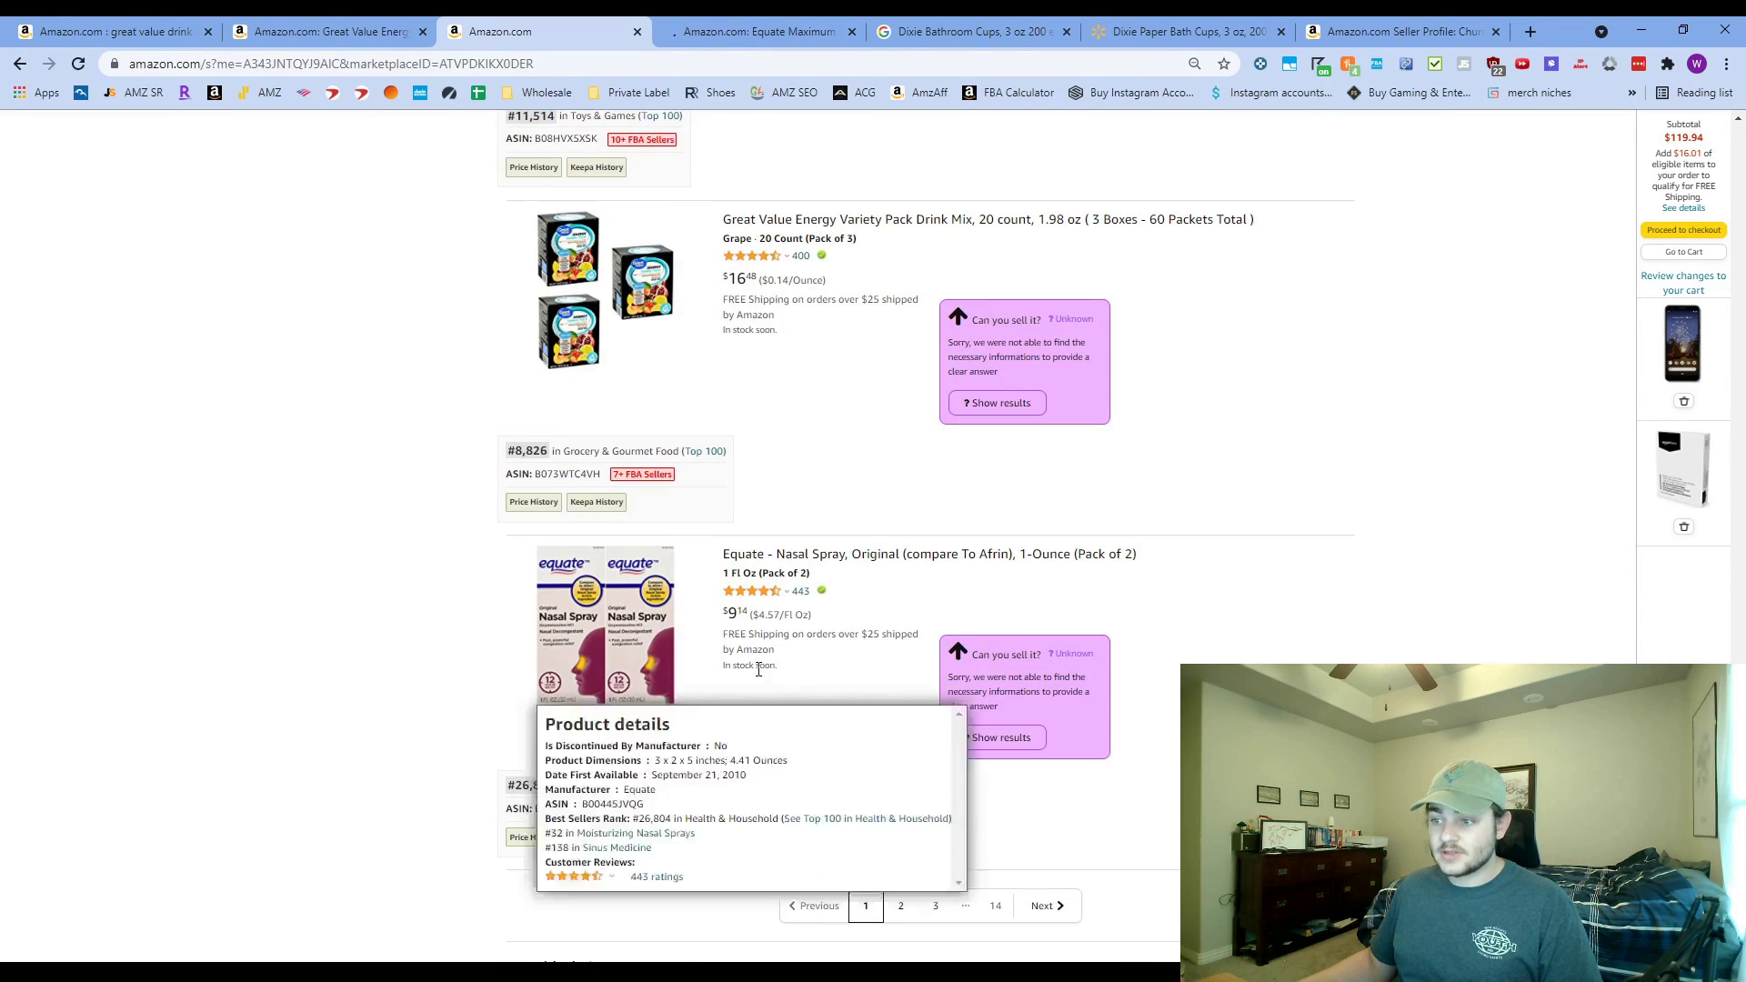
{"action": "scroll", "coordinate": [733, 655], "scroll_direction": "down", "scroll_amount": 3}
{"action": "scroll", "coordinate": [957, 709], "scroll_direction": "up", "scroll_amount": 2}
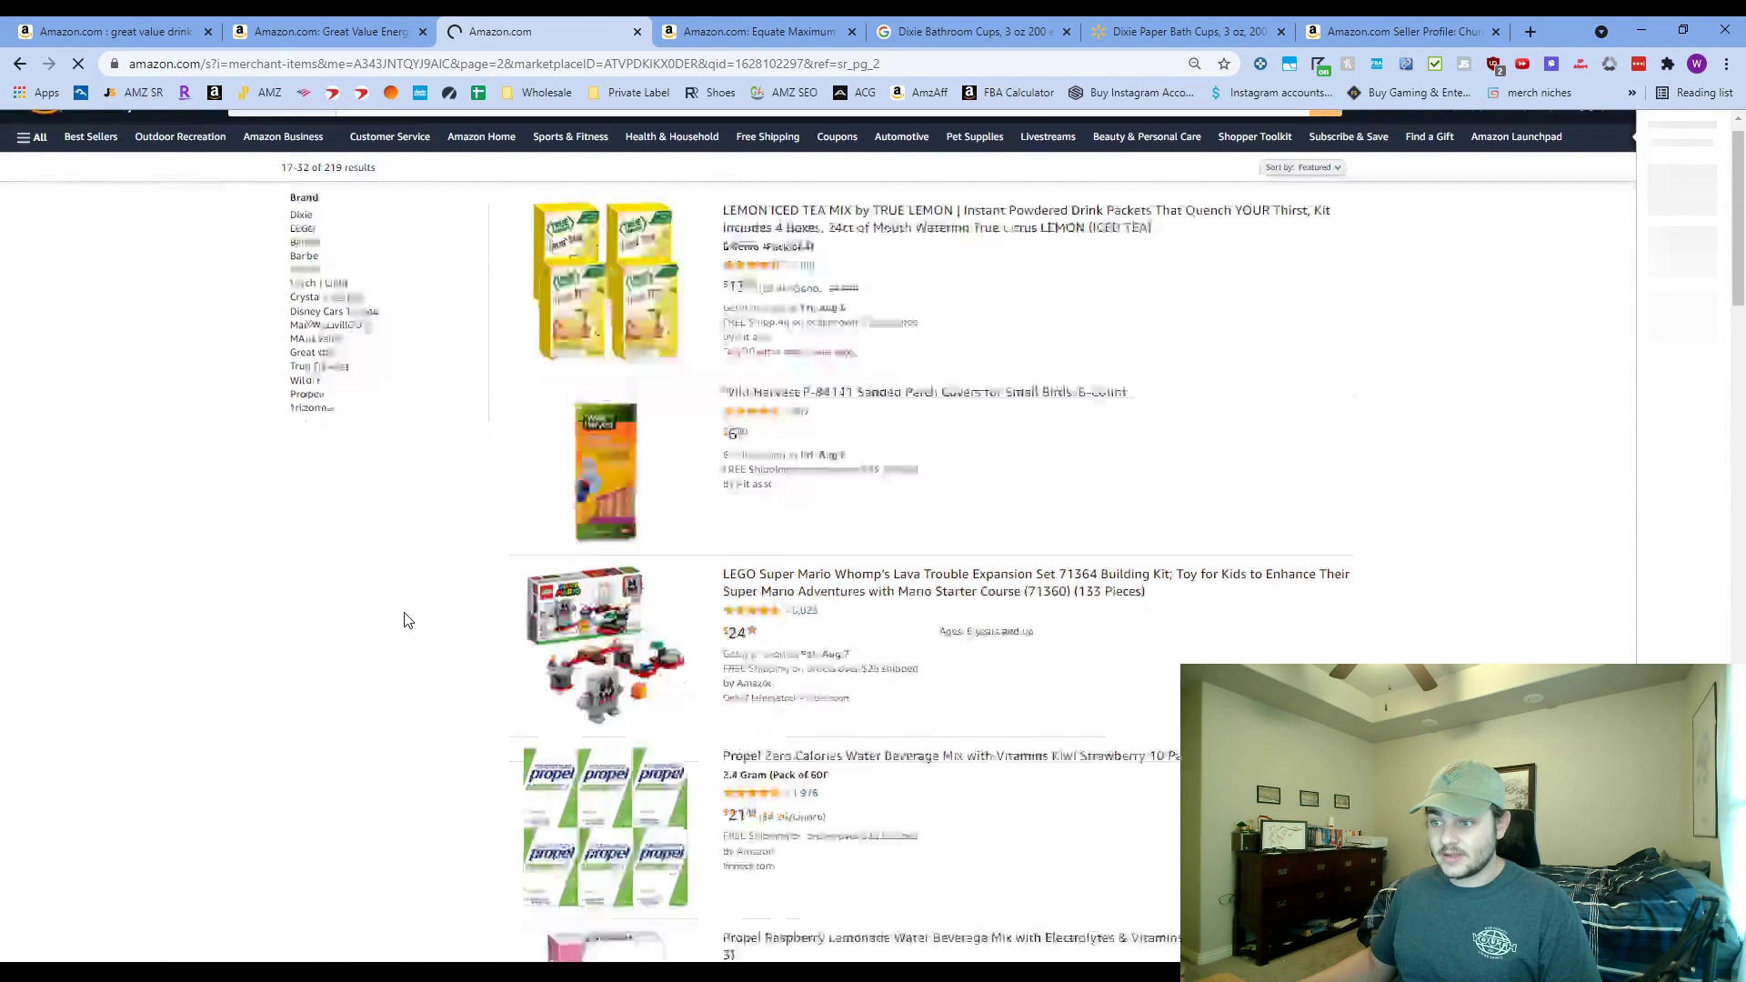
- Look over the products on storefront page 2 and open the TriDerma Psoriasis Control Face and Body Cream listing in a background tab
{"action": "scroll", "coordinate": [407, 621], "scroll_direction": "down", "scroll_amount": 10}
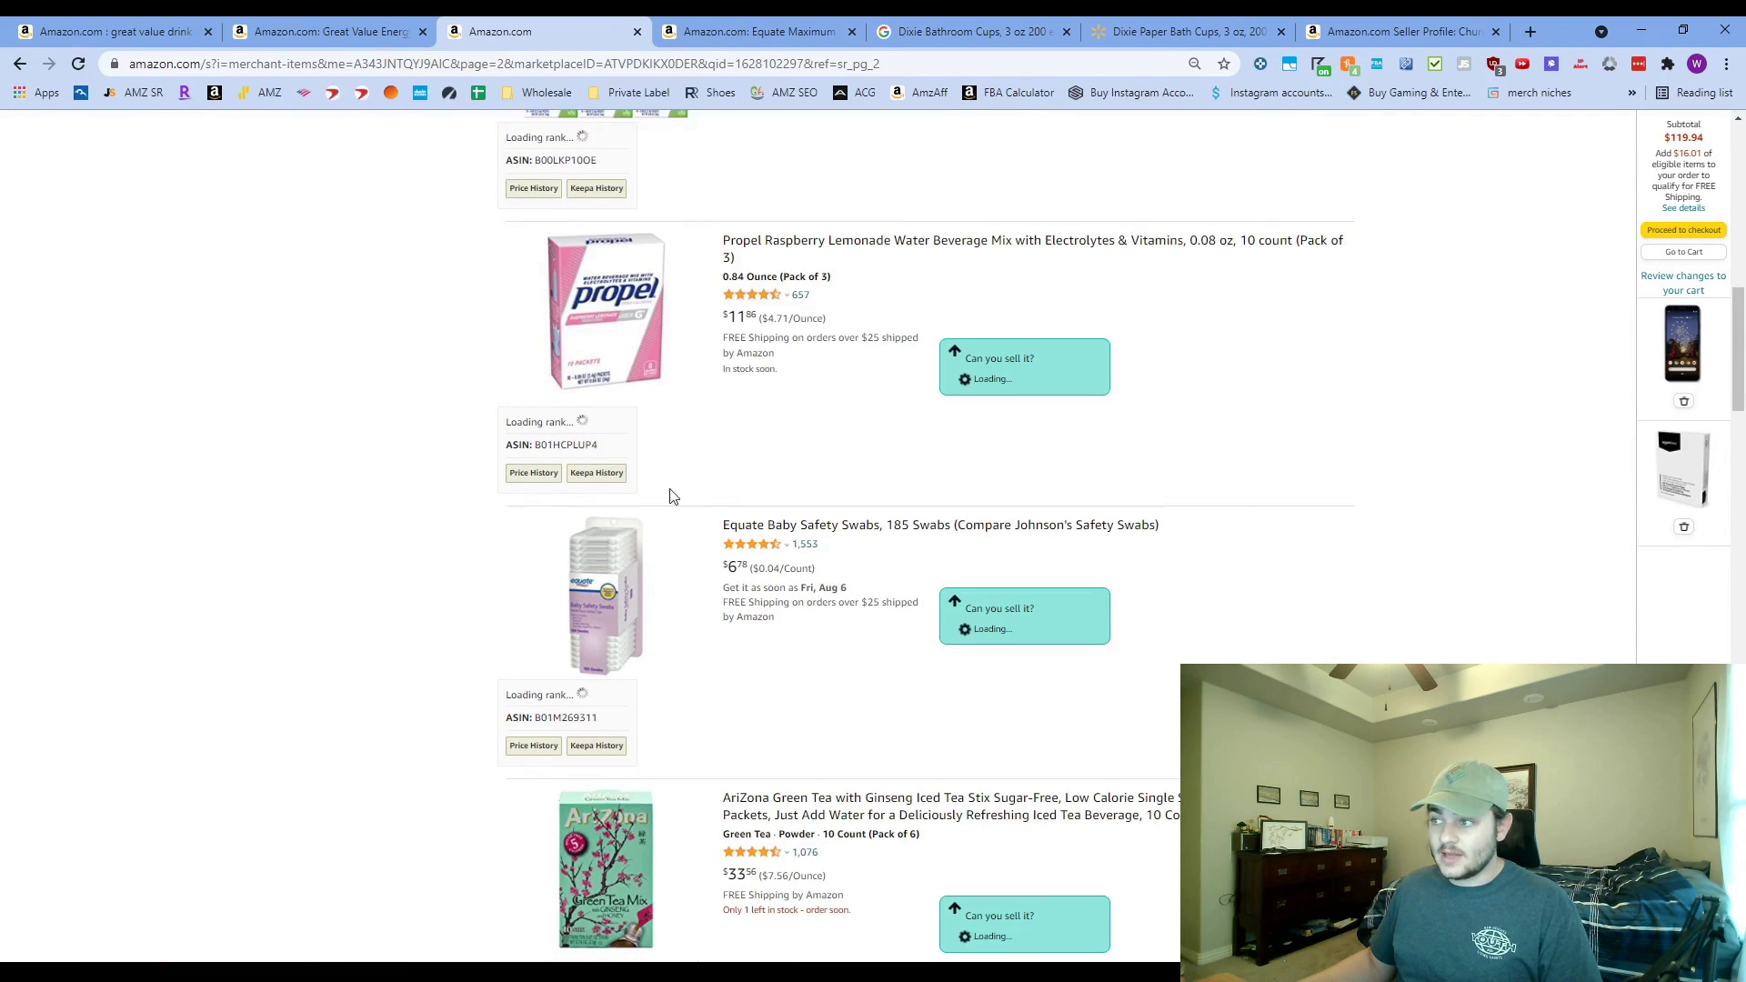
{"action": "scroll", "coordinate": [421, 612], "scroll_direction": "down", "scroll_amount": 10}
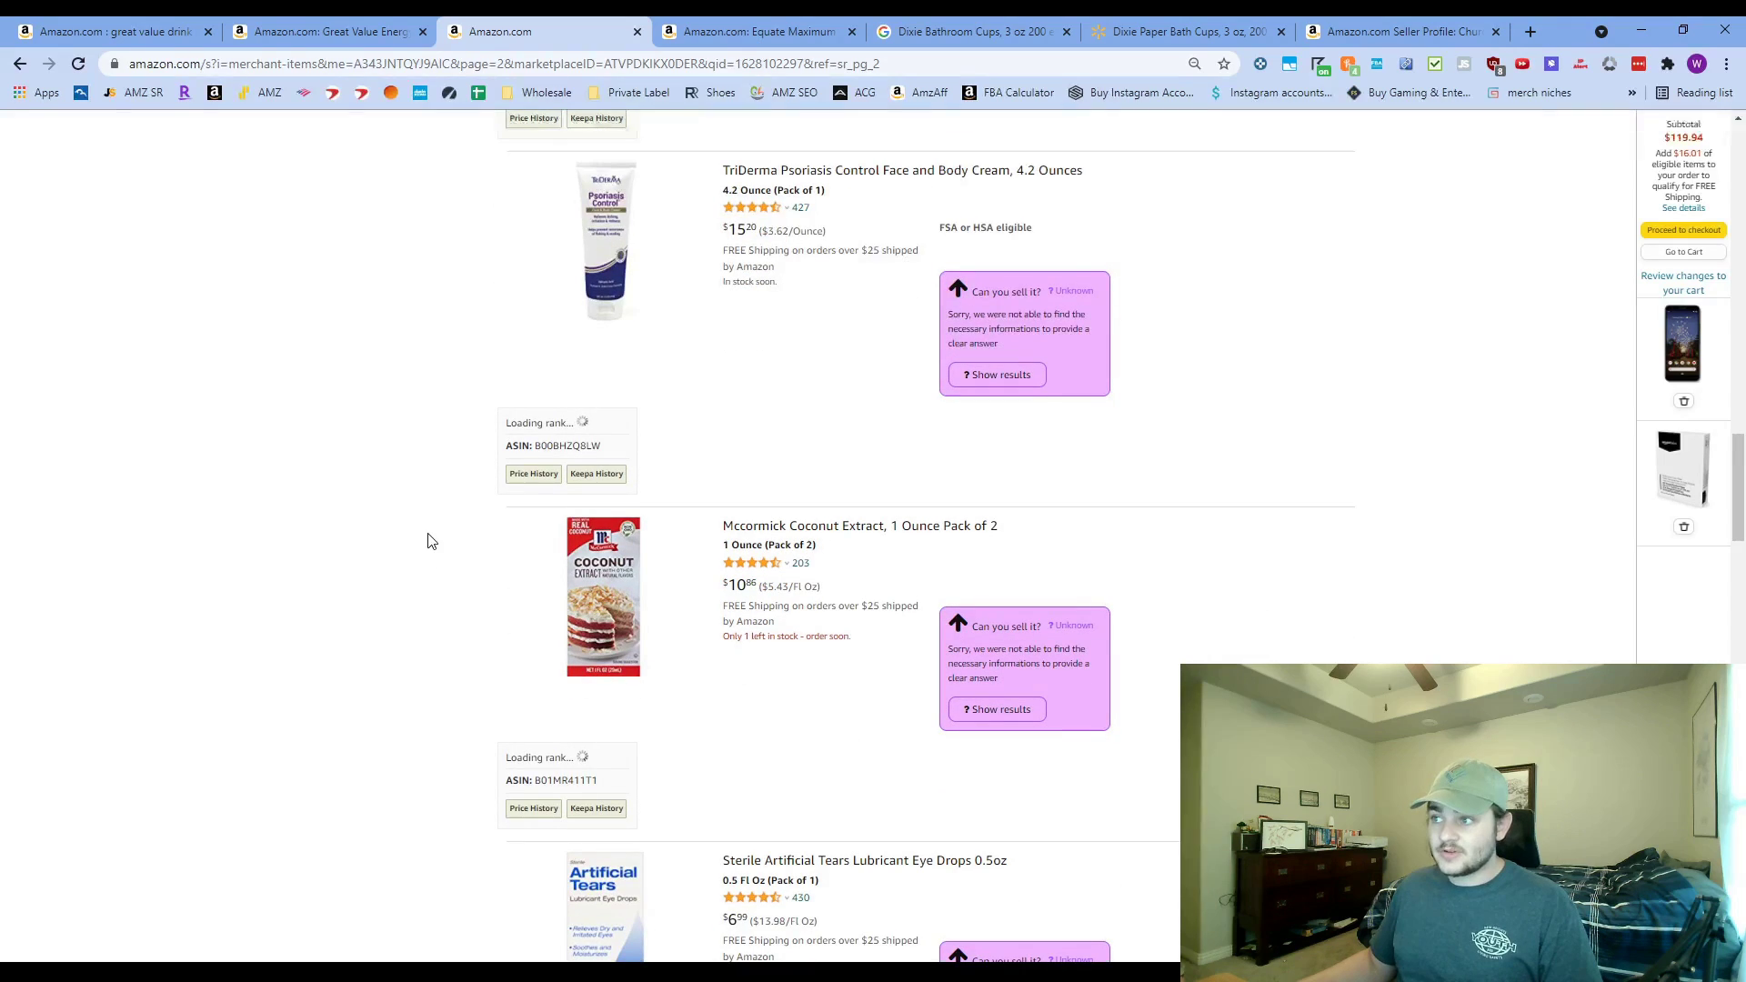
{"action": "scroll", "coordinate": [447, 425], "scroll_direction": "up", "scroll_amount": 1}
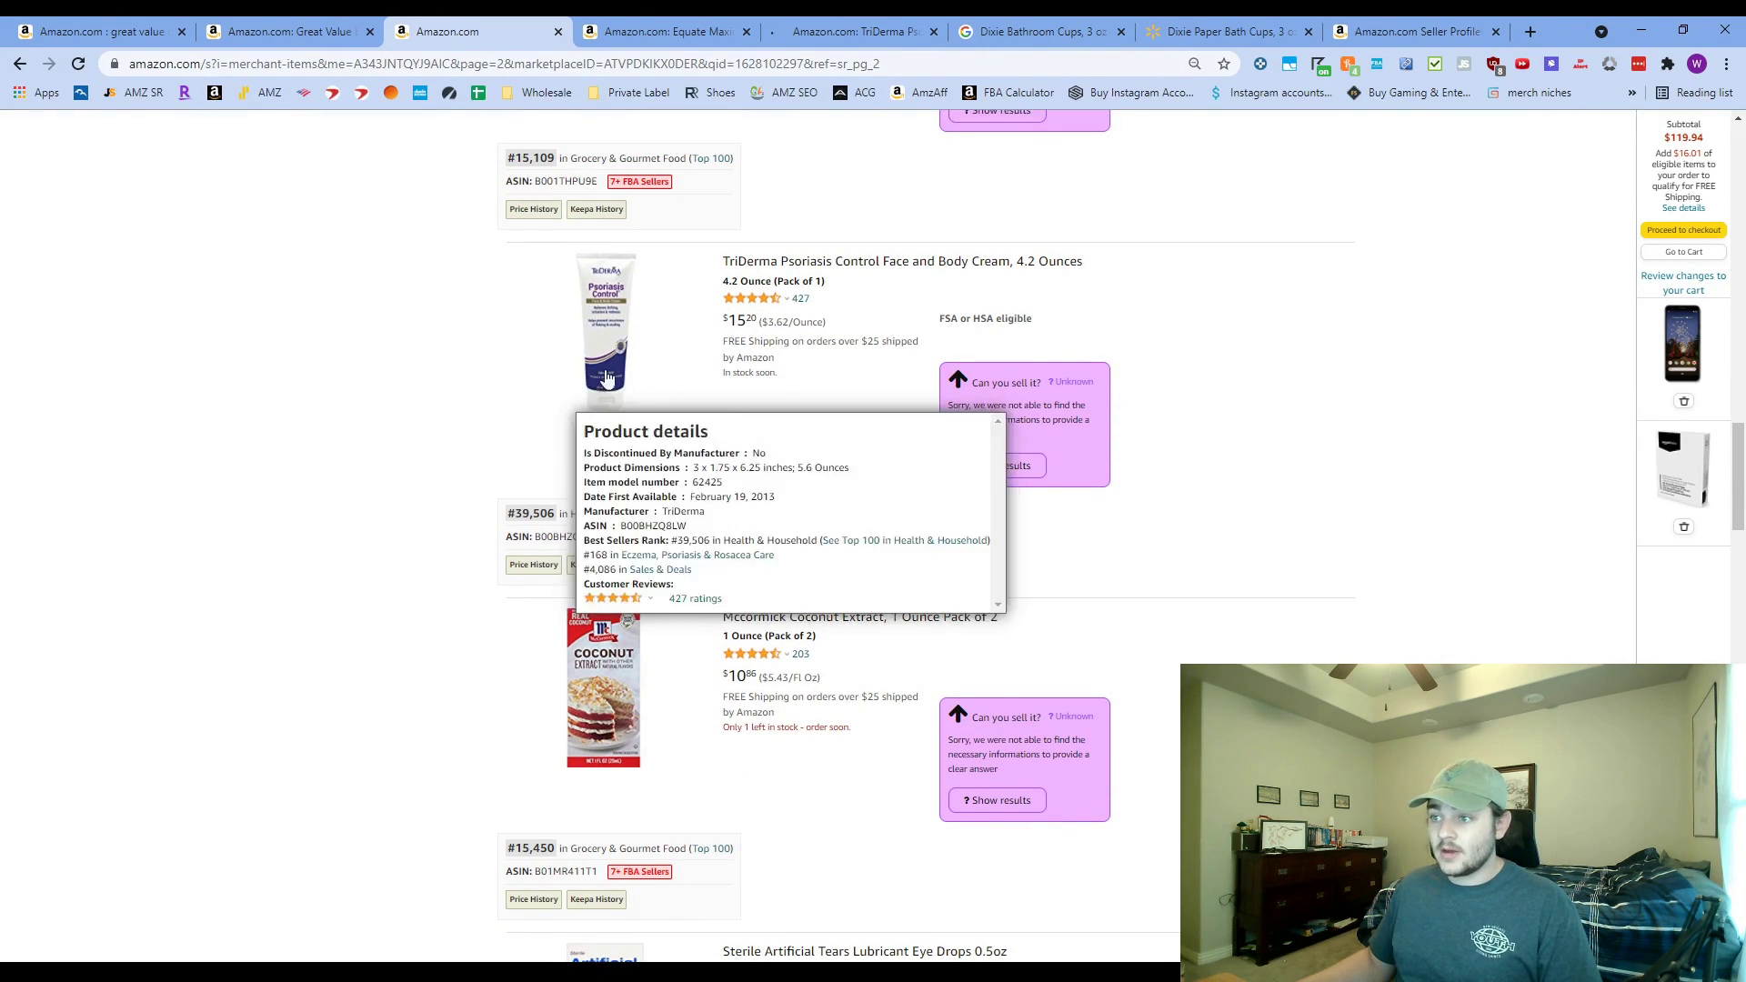
- Examine the remaining products on storefront page 2, checking prices, sales ranks and FBA seller counts
{"action": "scroll", "coordinate": [482, 411], "scroll_direction": "down", "scroll_amount": 4}
{"action": "scroll", "coordinate": [482, 410], "scroll_direction": "down", "scroll_amount": 15}
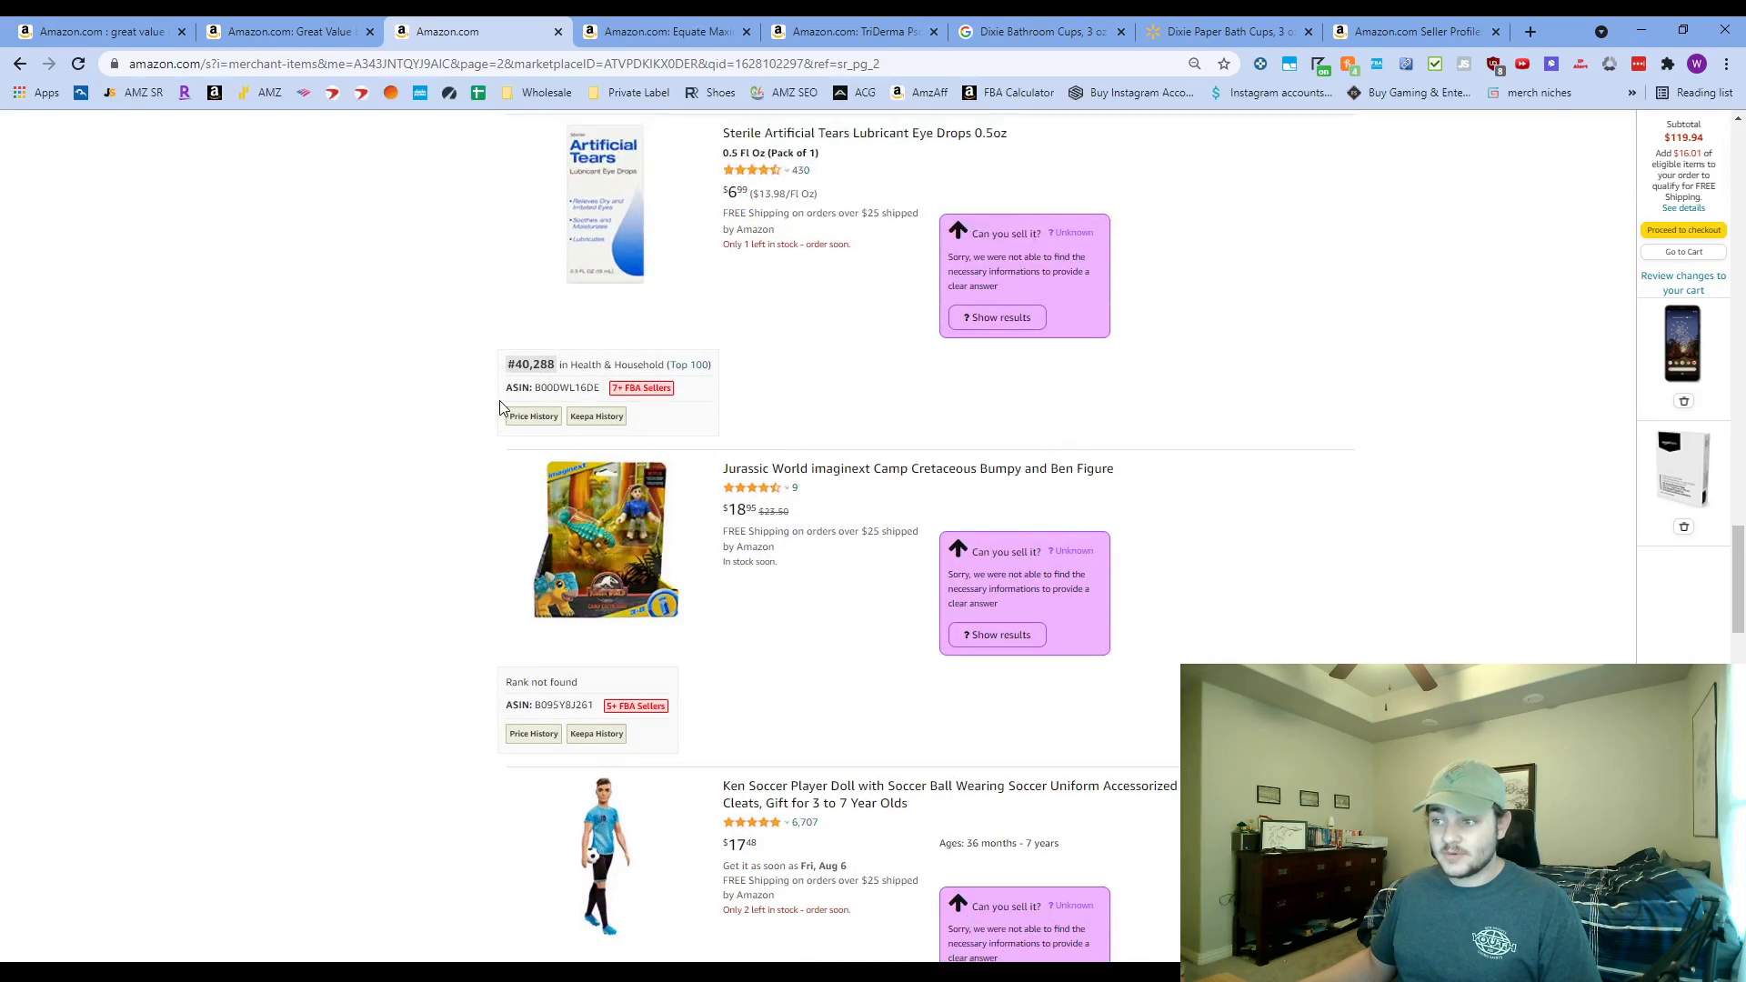
{"action": "scroll", "coordinate": [480, 555], "scroll_direction": "down", "scroll_amount": 5}
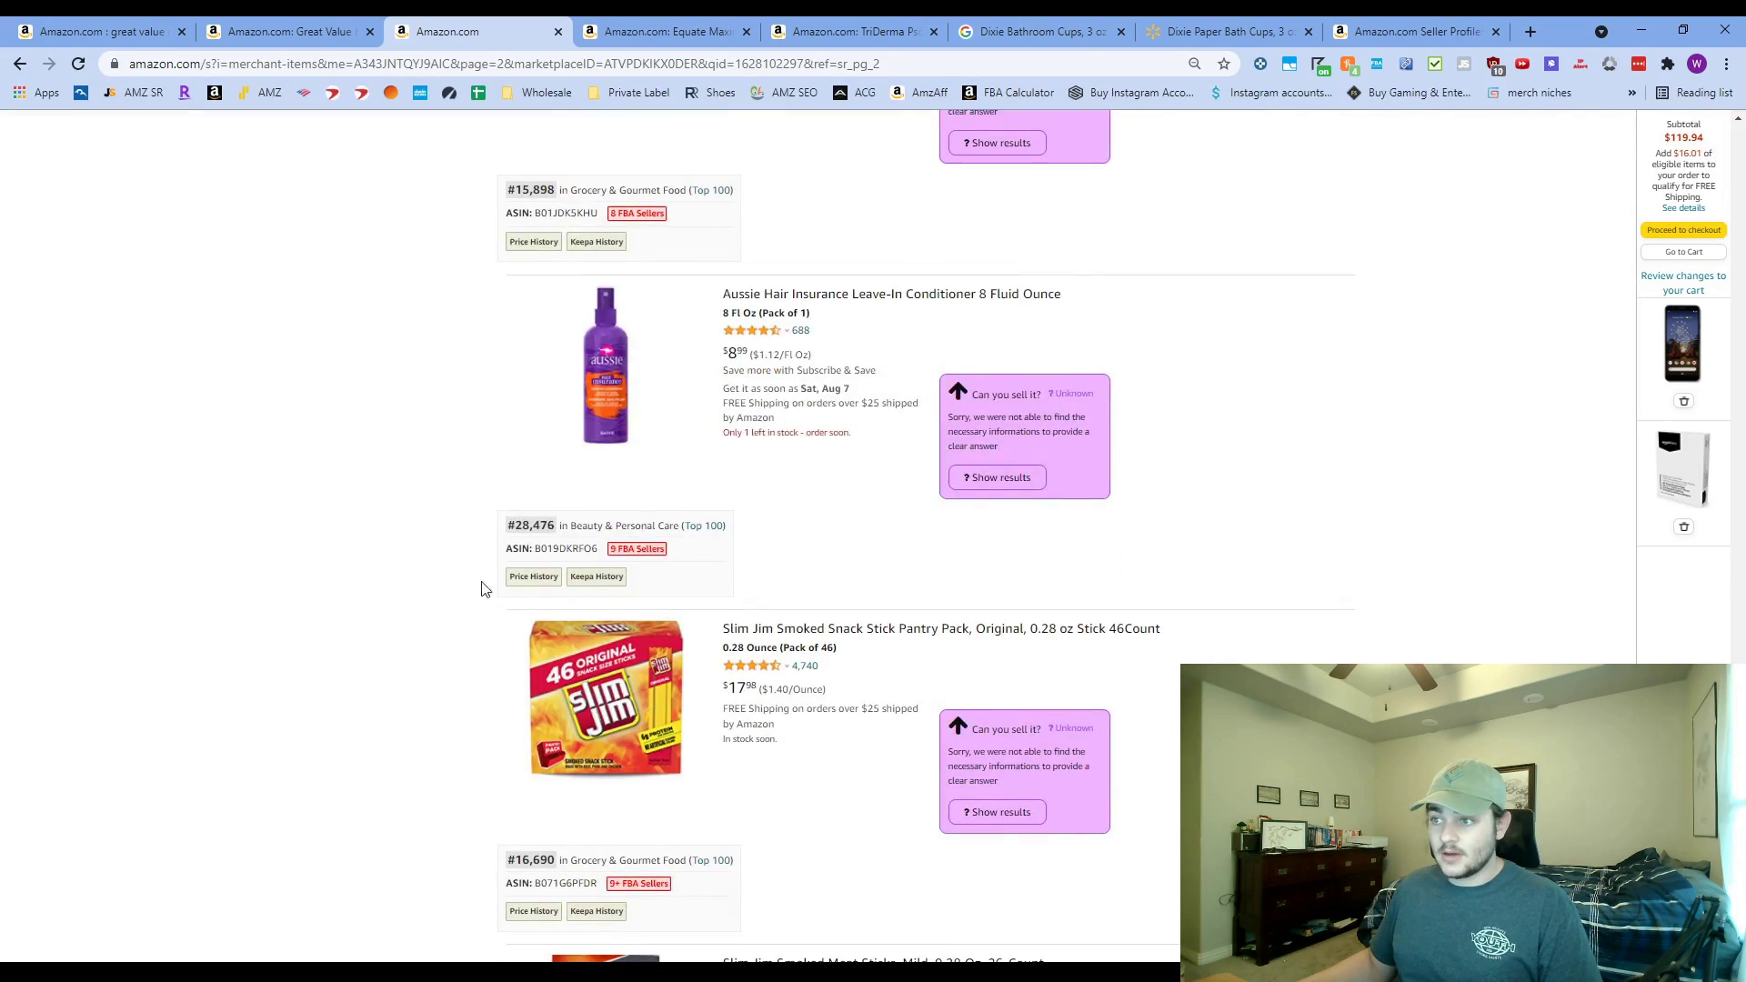
{"action": "scroll", "coordinate": [425, 564], "scroll_direction": "up", "scroll_amount": 3}
{"action": "scroll", "coordinate": [406, 580], "scroll_direction": "down", "scroll_amount": 6}
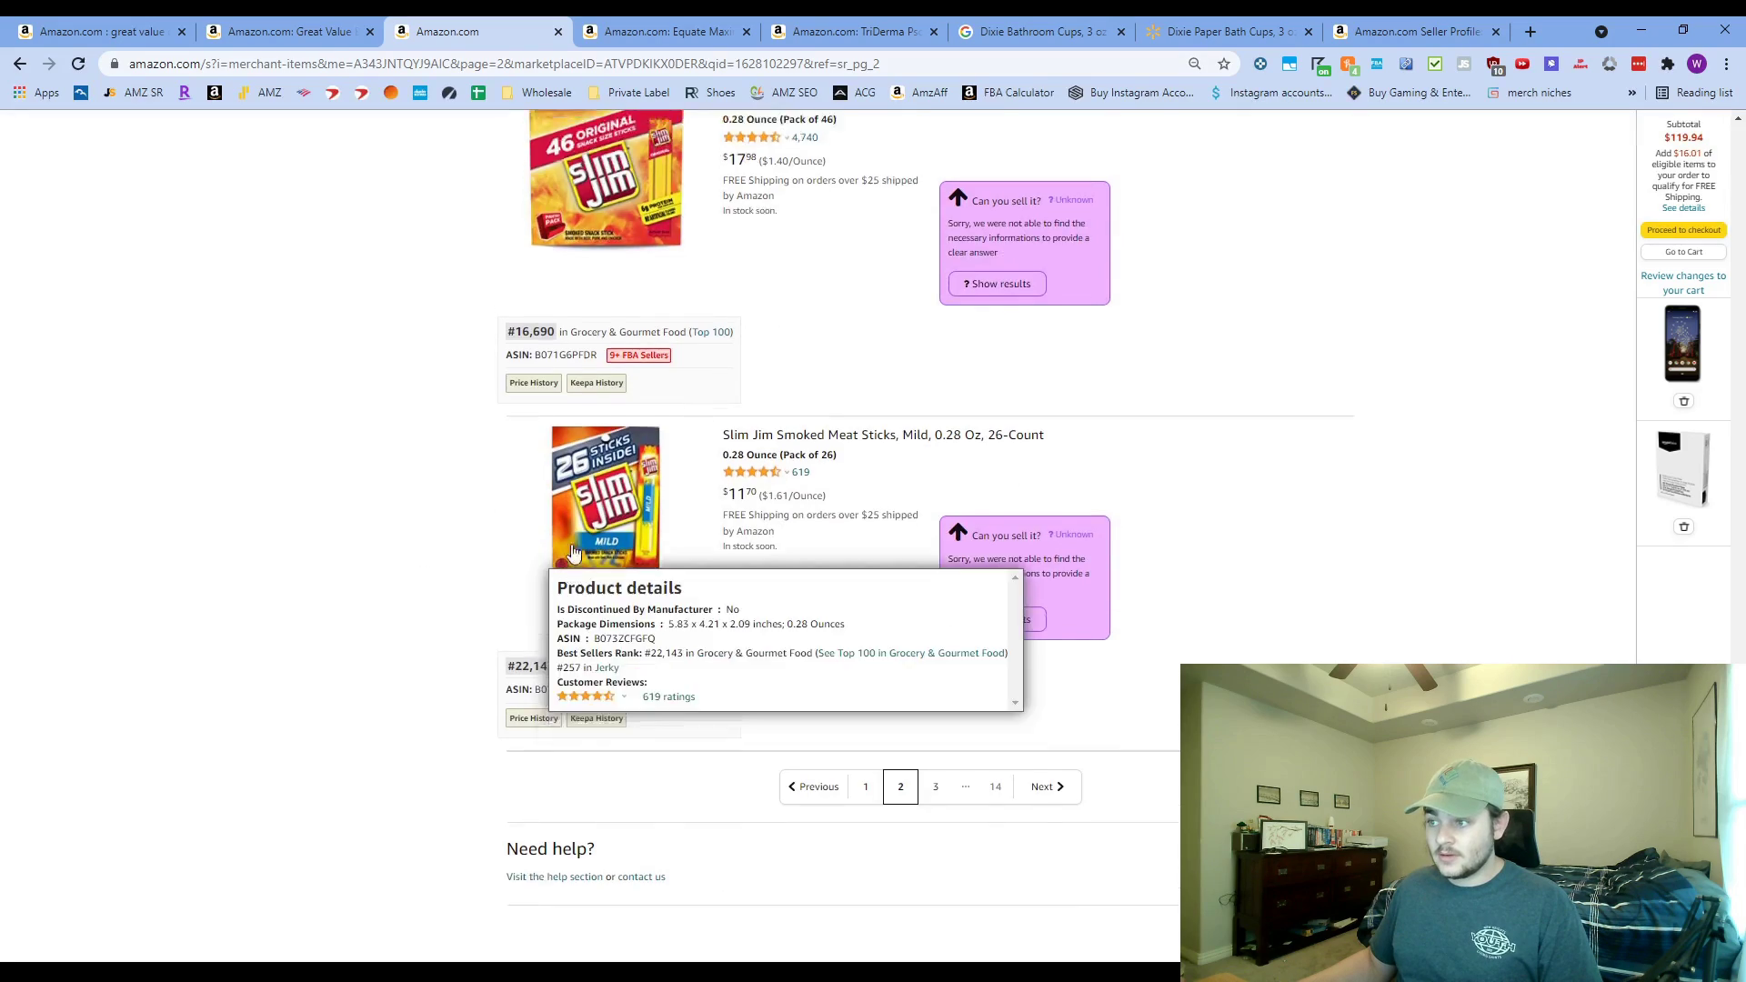
- Copy the product title from the Equate Maximum Strength Laxative 90ct (2 Pack) listing and check its price and selling eligibility
{"action": "key", "text": "ctrl+Tab"}
{"action": "triple_click", "coordinate": [890, 403]}
{"action": "key", "text": "ctrl+c"}
{"action": "scroll", "coordinate": [890, 403], "scroll_direction": "down", "scroll_amount": 3}
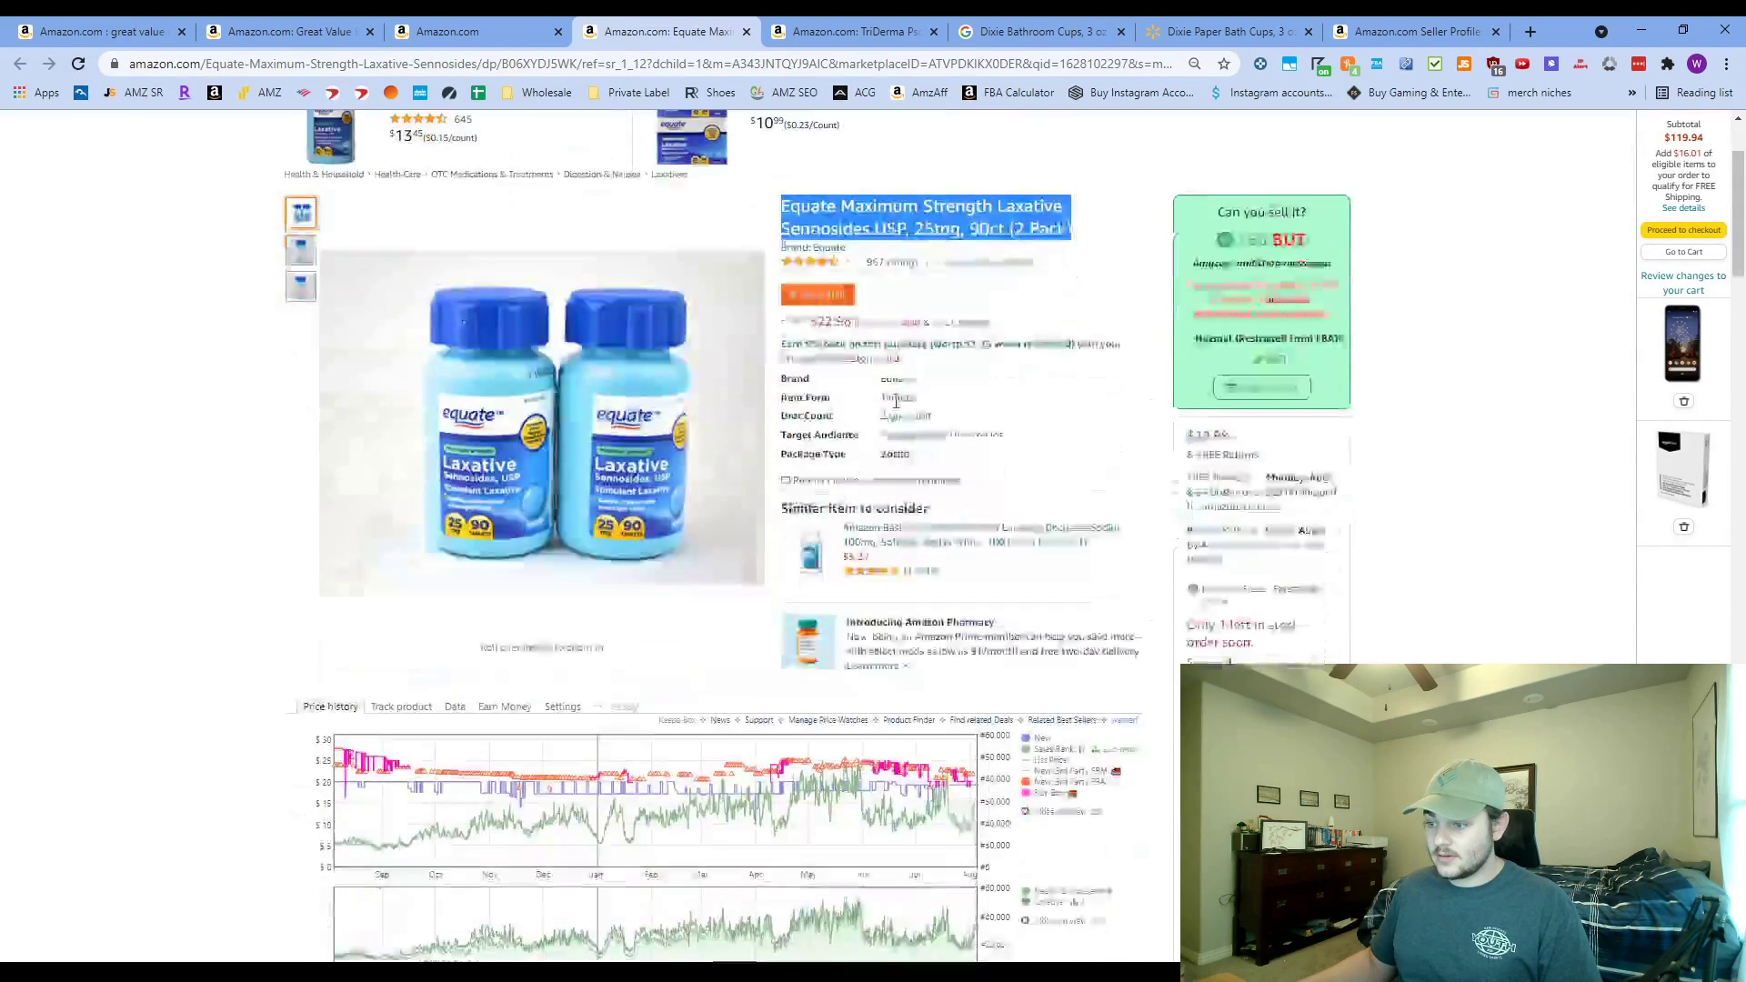
{"action": "scroll", "coordinate": [968, 810], "scroll_direction": "up", "scroll_amount": 3}
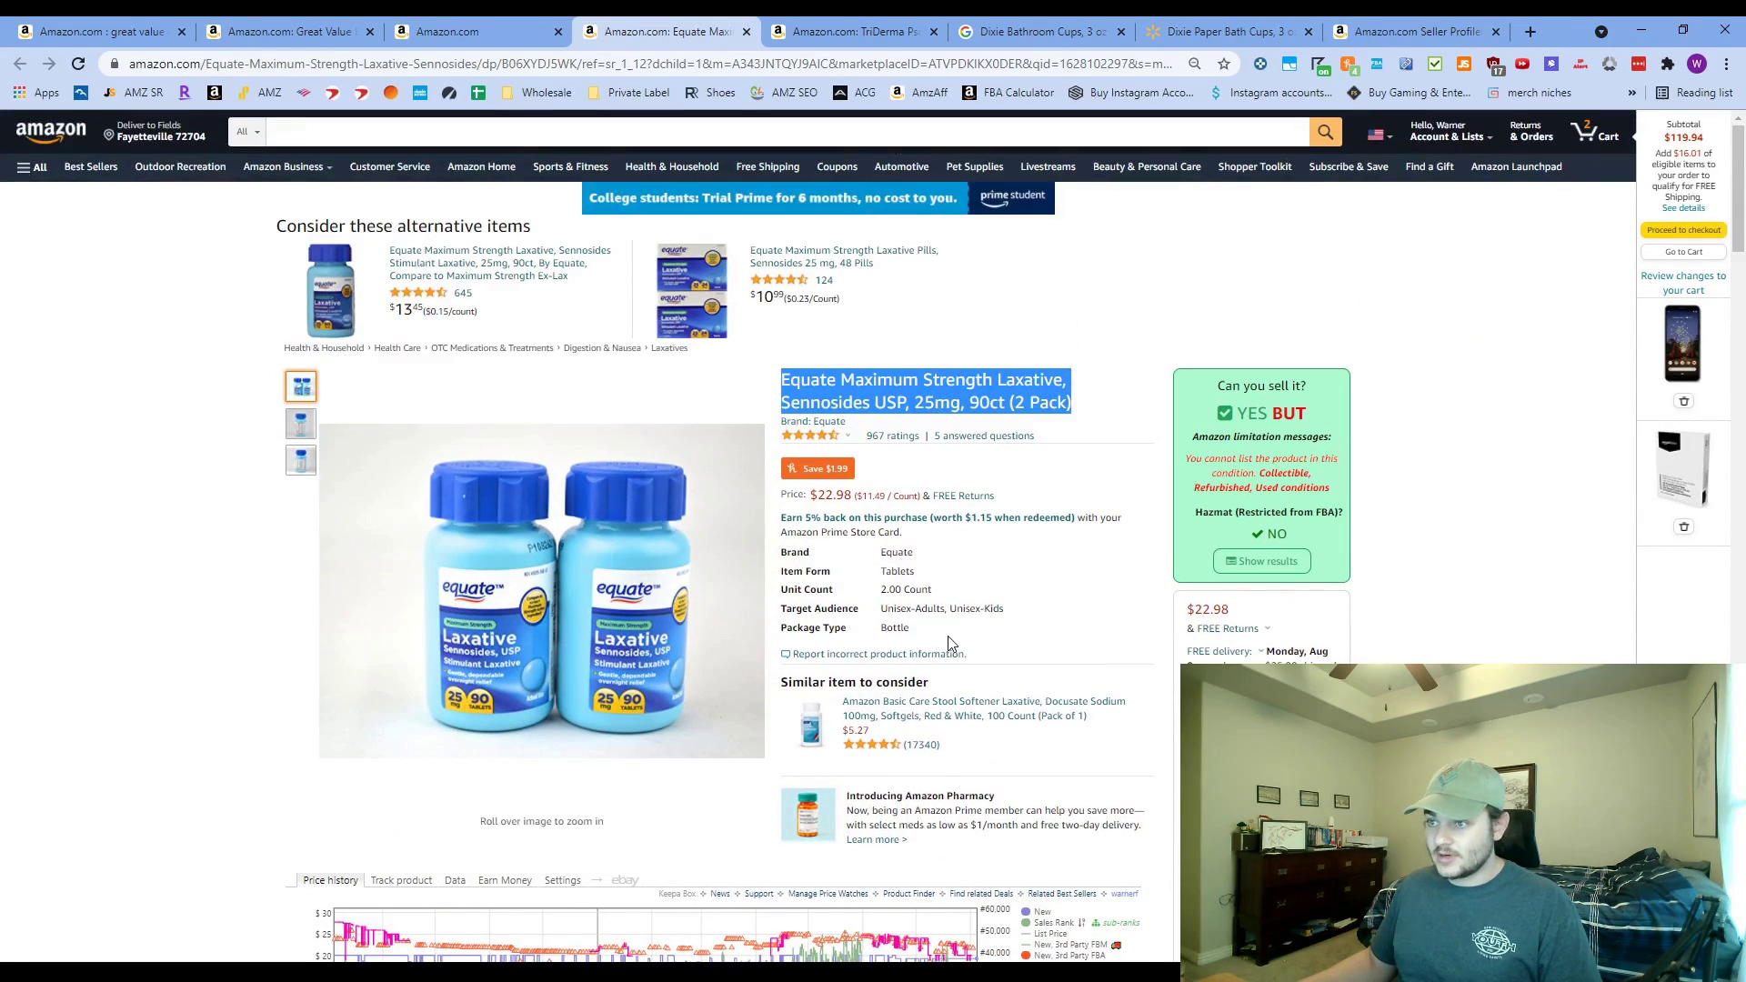
- Search Google for the copied Equate laxative title in the tab holding the Walmart Dixie cups page
{"action": "left_click", "coordinate": [1417, 31]}
{"action": "key", "text": "ctrl+shift+Tab"}
{"action": "key", "text": "ctrl+shift+Tab"}
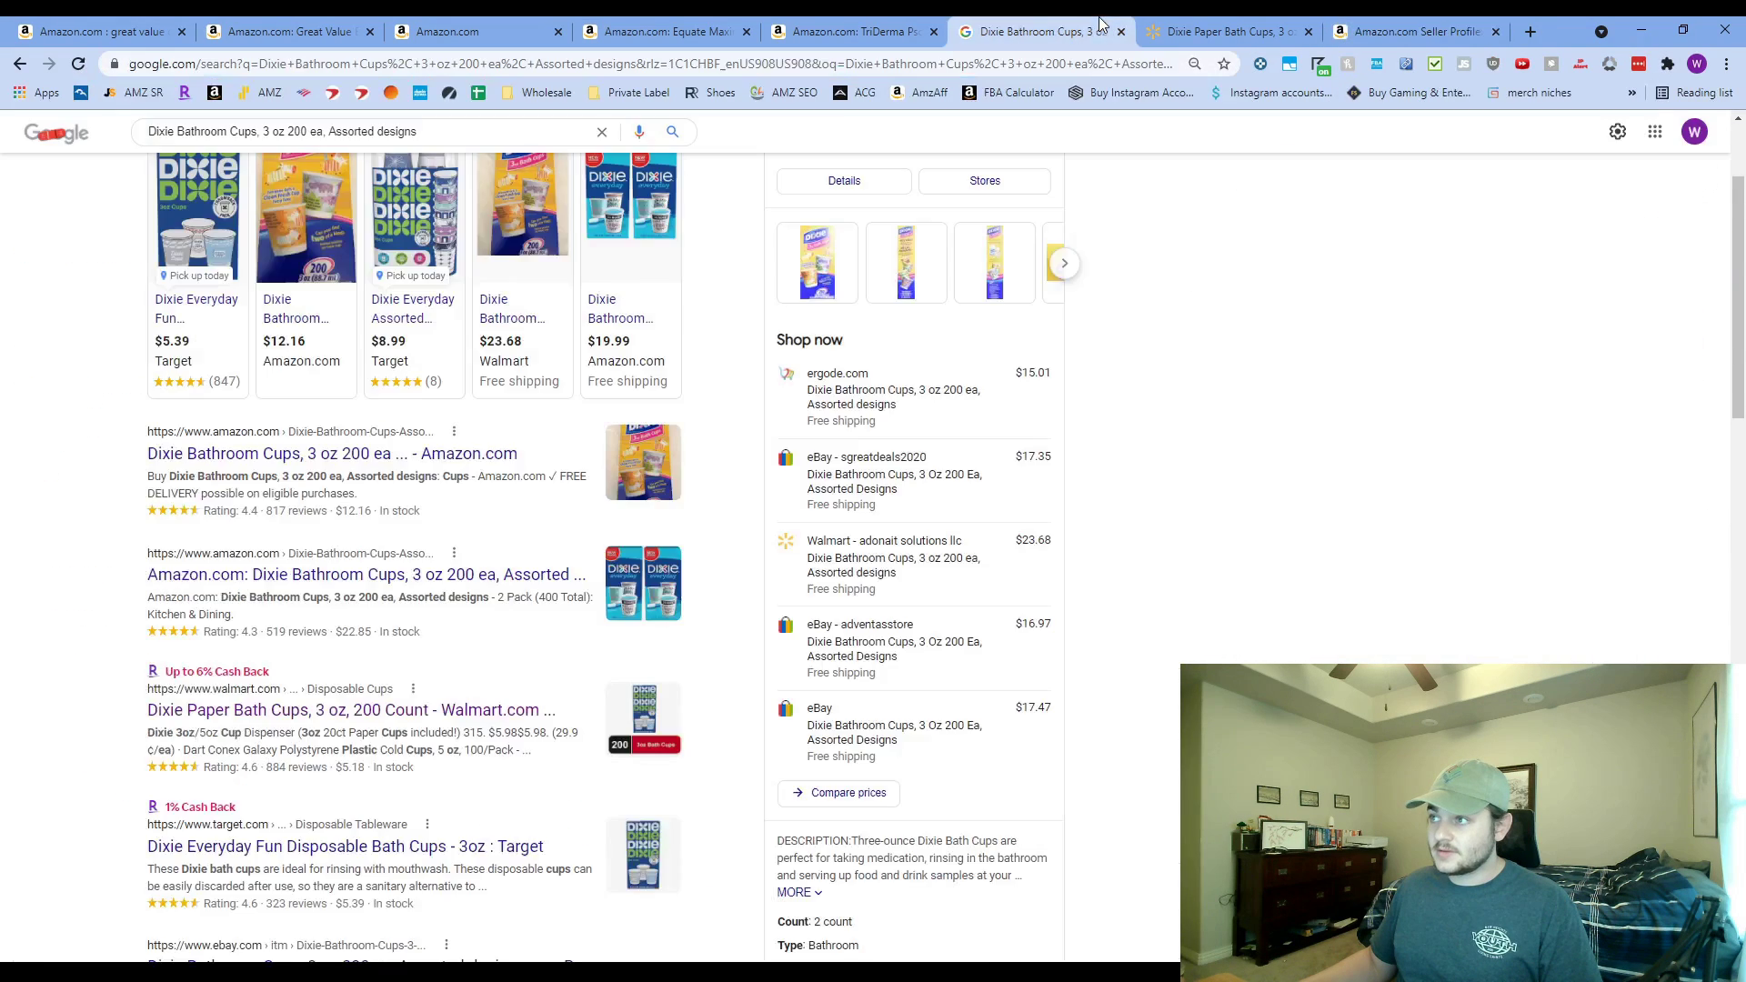
{"action": "key", "text": "ctrl+Tab"}
{"action": "left_click", "coordinate": [802, 69]}
{"action": "key", "text": "ctrl+v"}
{"action": "key", "text": "Return"}
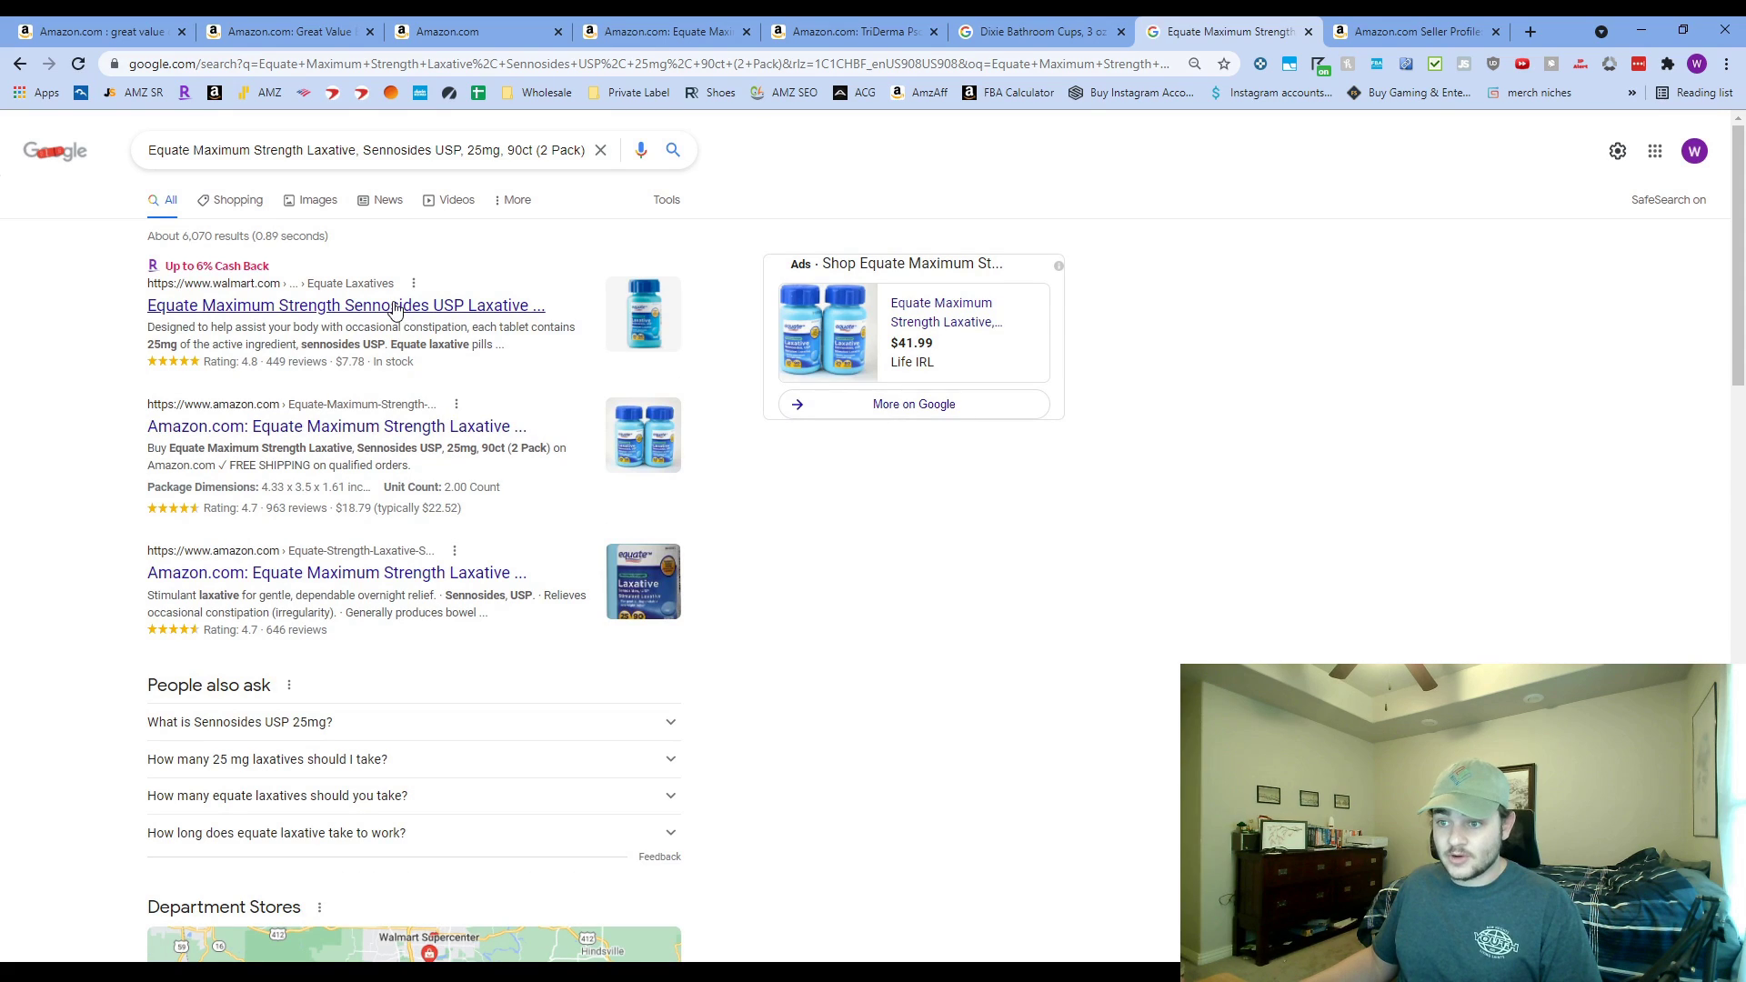
- Open Walmart's Equate Maximum Strength Sennosides listing in a new tab, compare the pack prices and select the 6 Pack
{"action": "middle_click", "coordinate": [395, 307]}
{"action": "key", "text": "ctrl+Tab"}
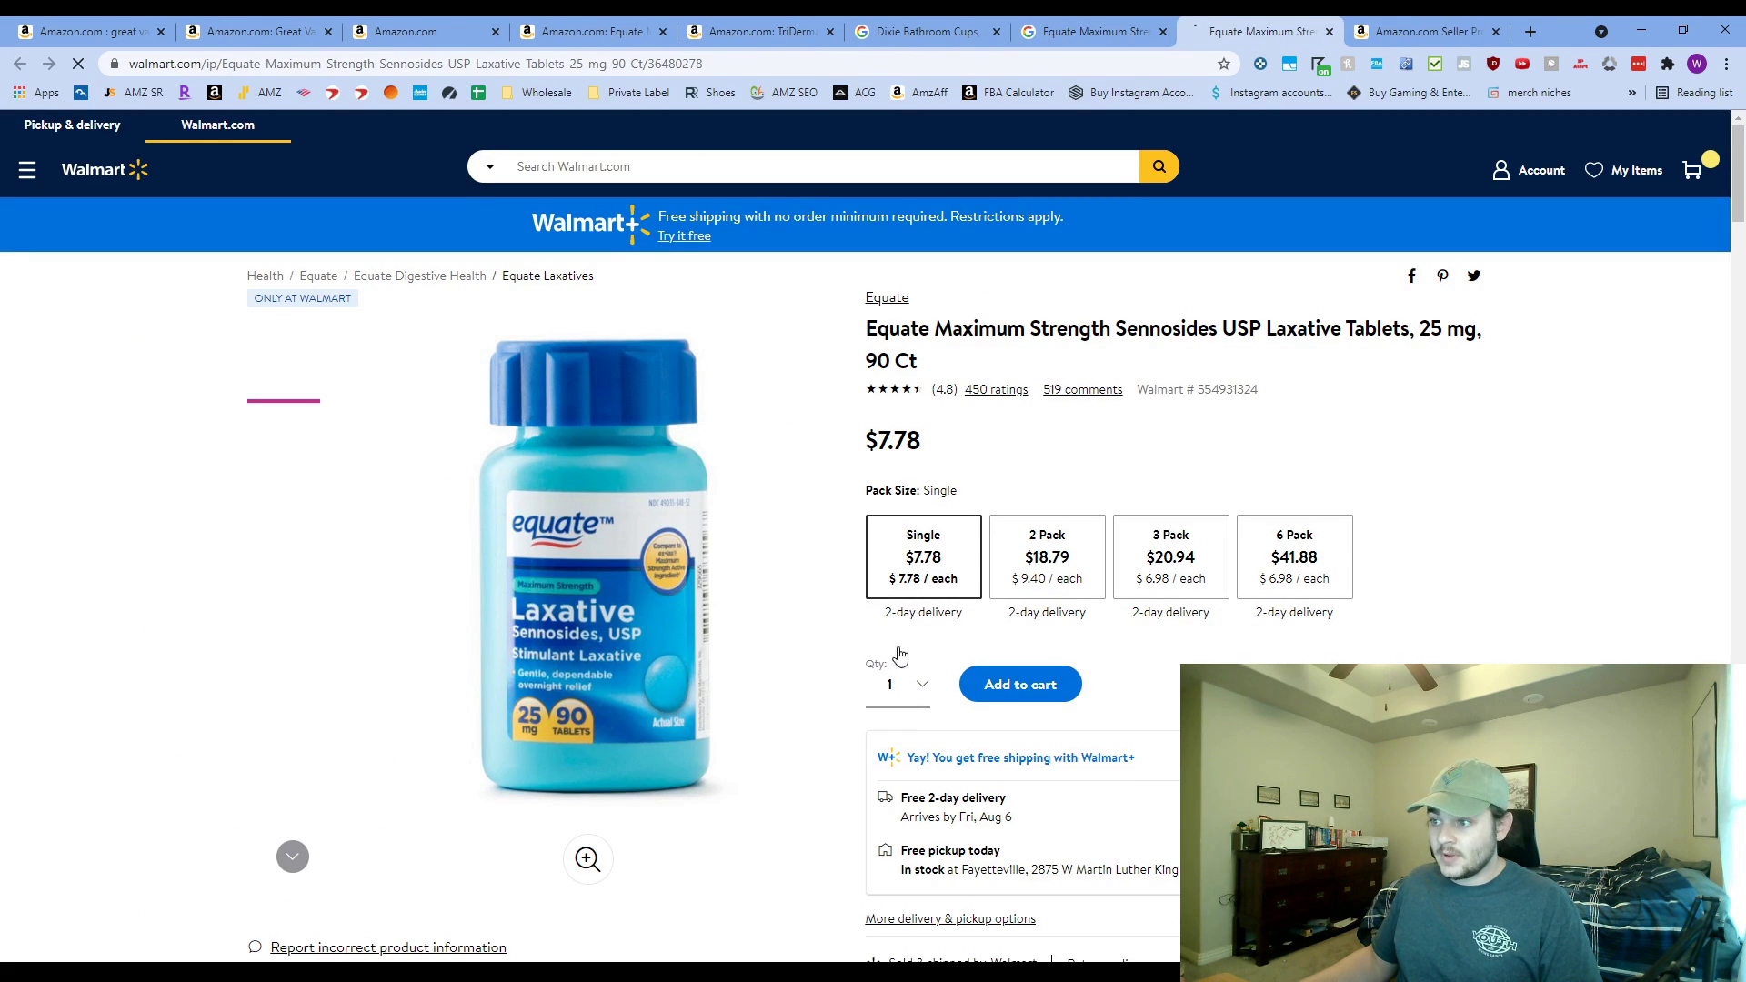
{"action": "scroll", "coordinate": [946, 764], "scroll_direction": "down", "scroll_amount": 4}
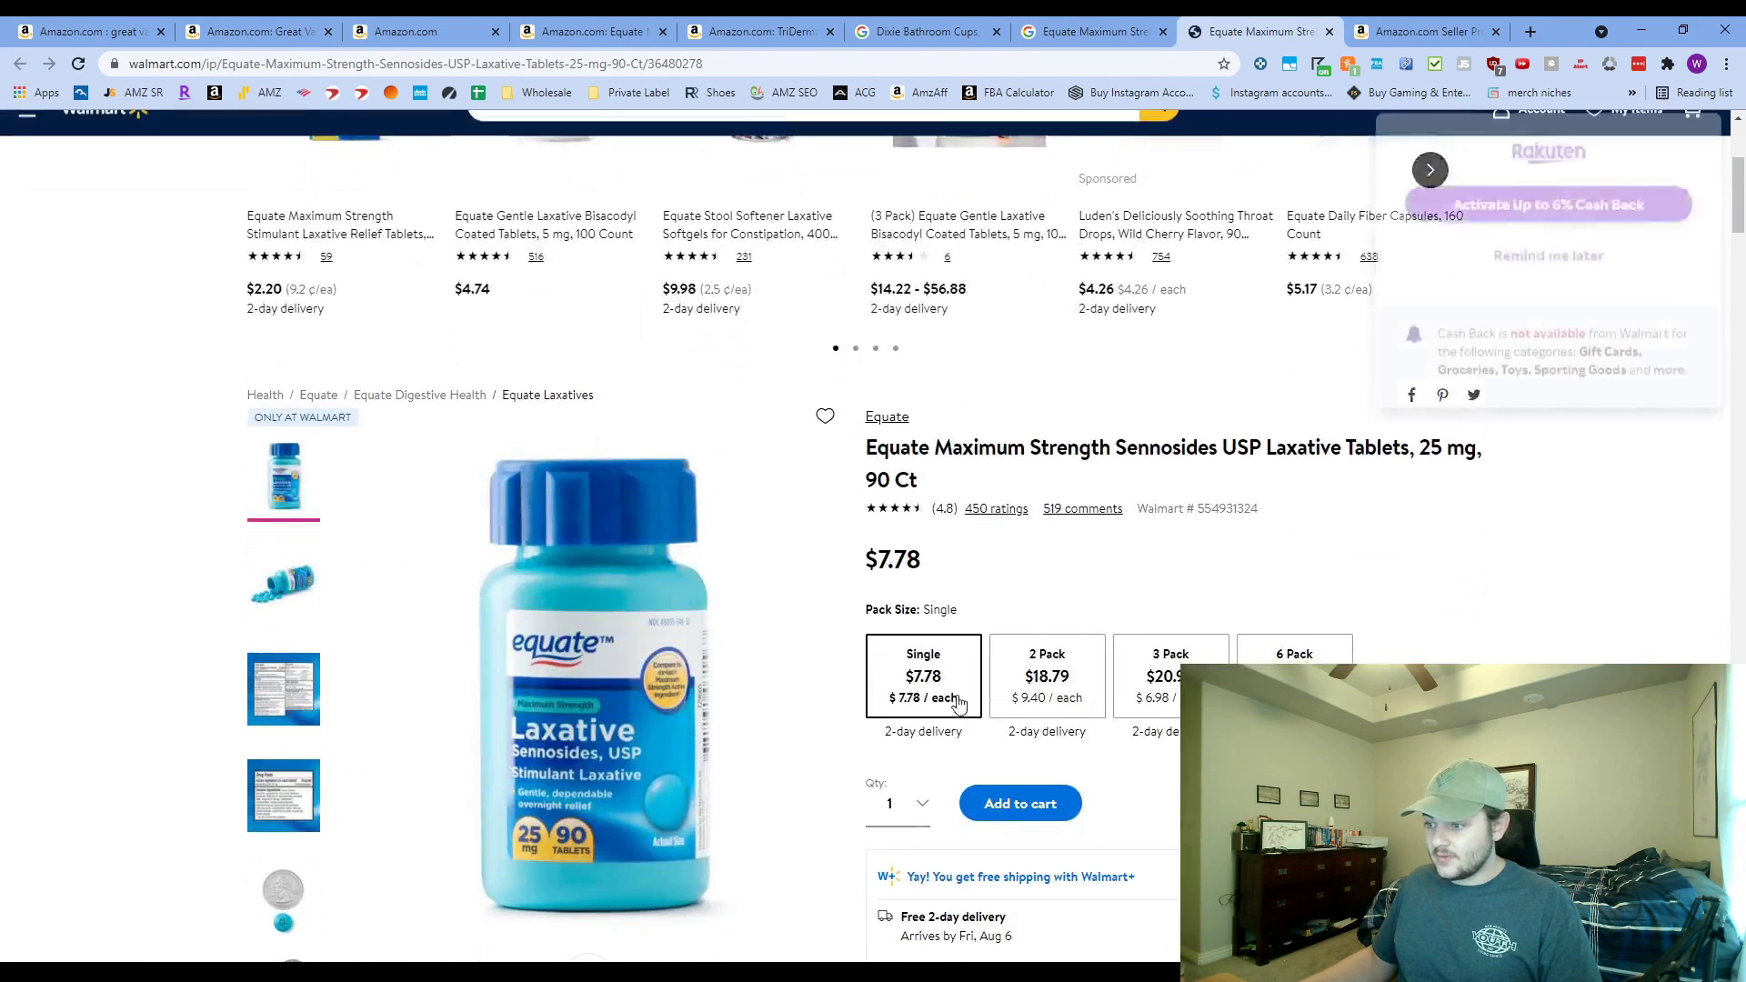
{"action": "left_click", "coordinate": [1073, 806]}
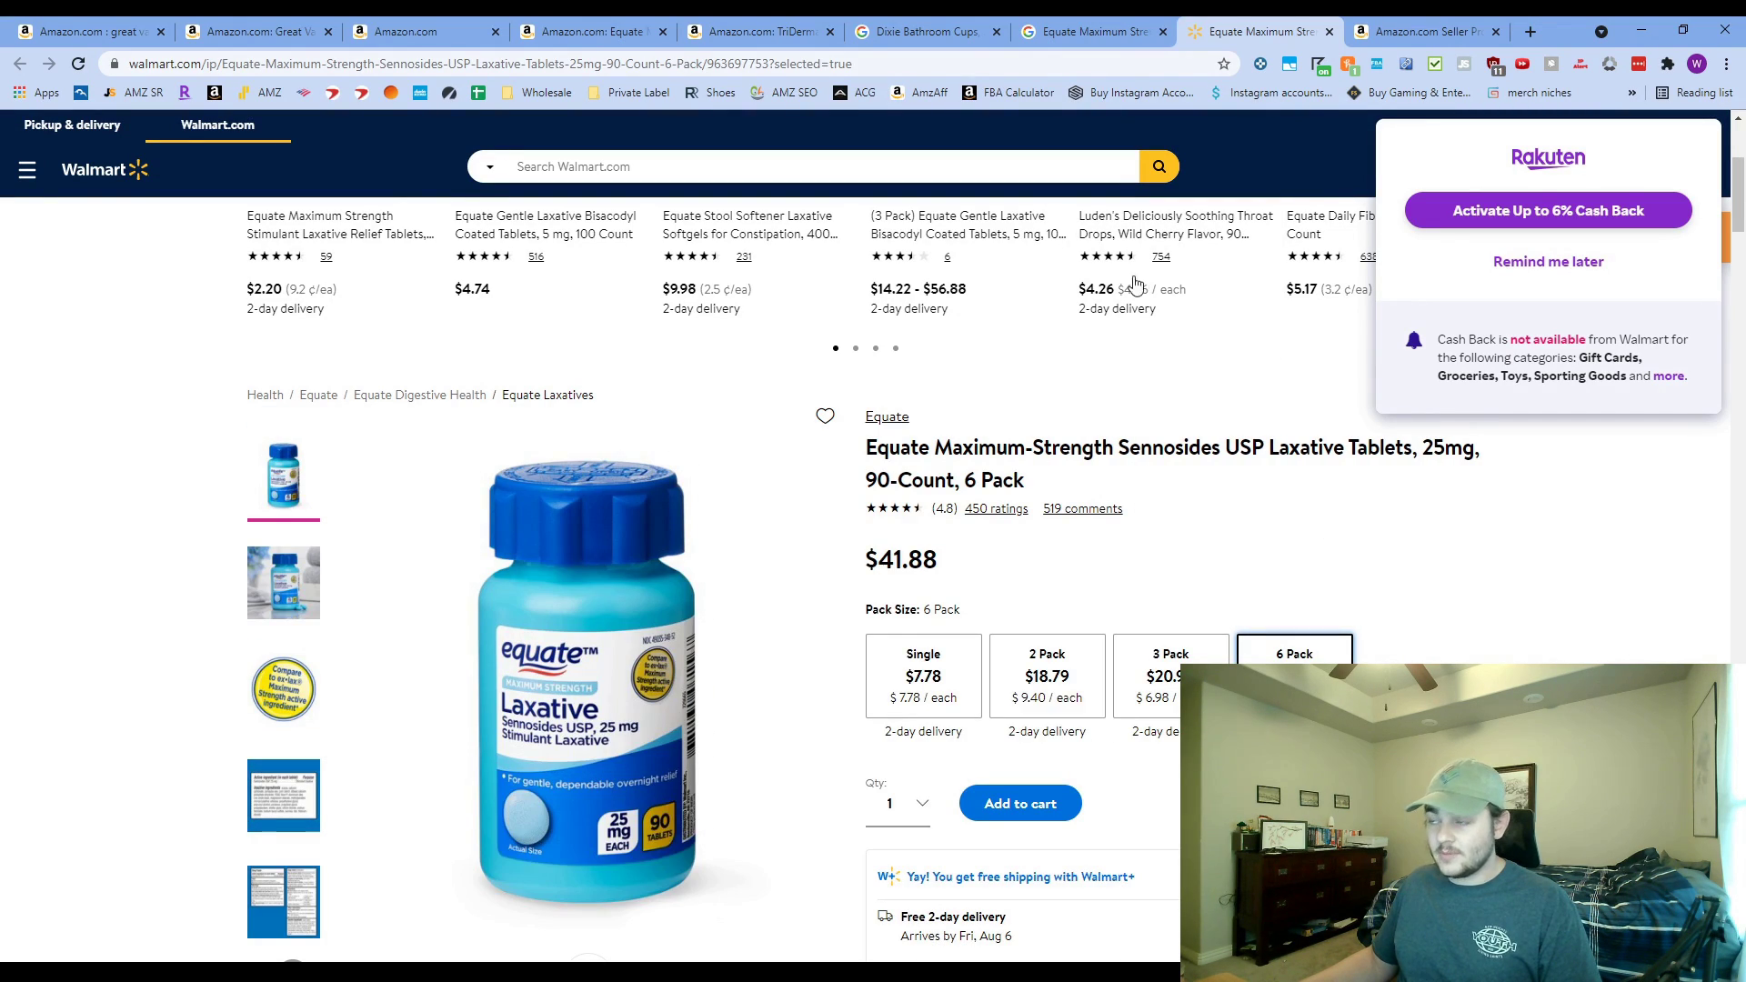
- Return to the Equate laxative's Amazon listing, check its price history and calculate the FBA profit with a product cost of $14
{"action": "left_click", "coordinate": [1116, 22]}
{"action": "left_click", "coordinate": [591, 31]}
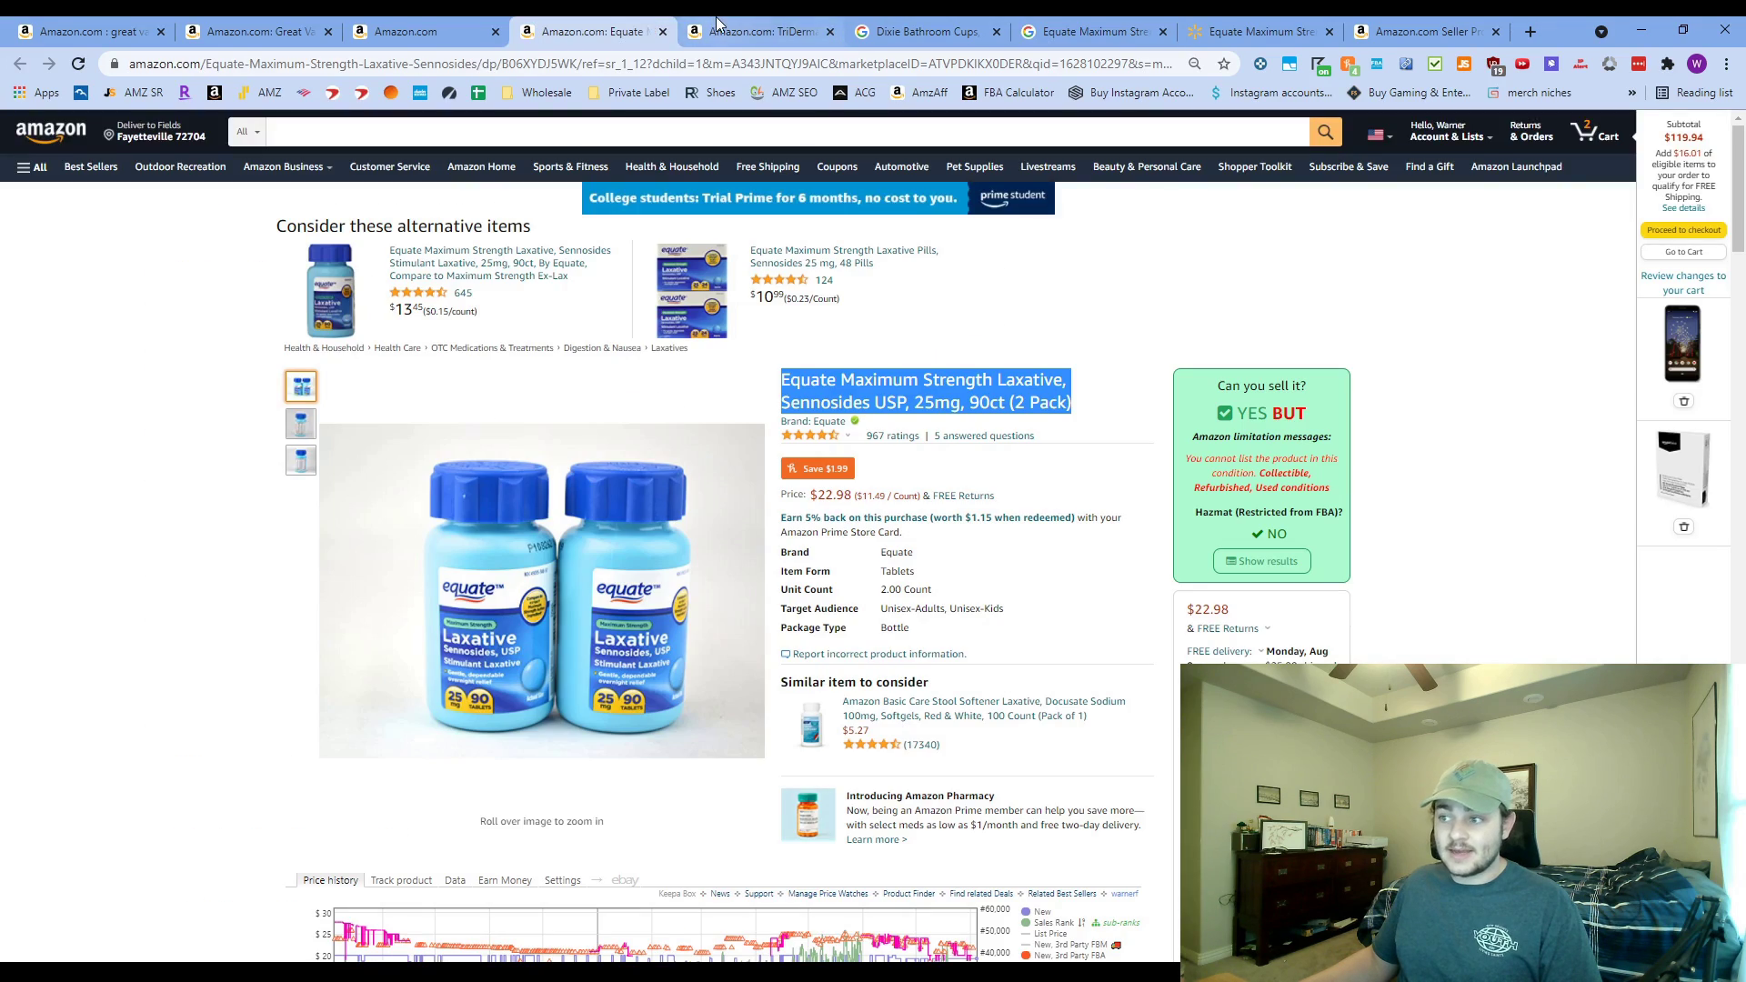
{"action": "left_click", "coordinate": [1096, 314]}
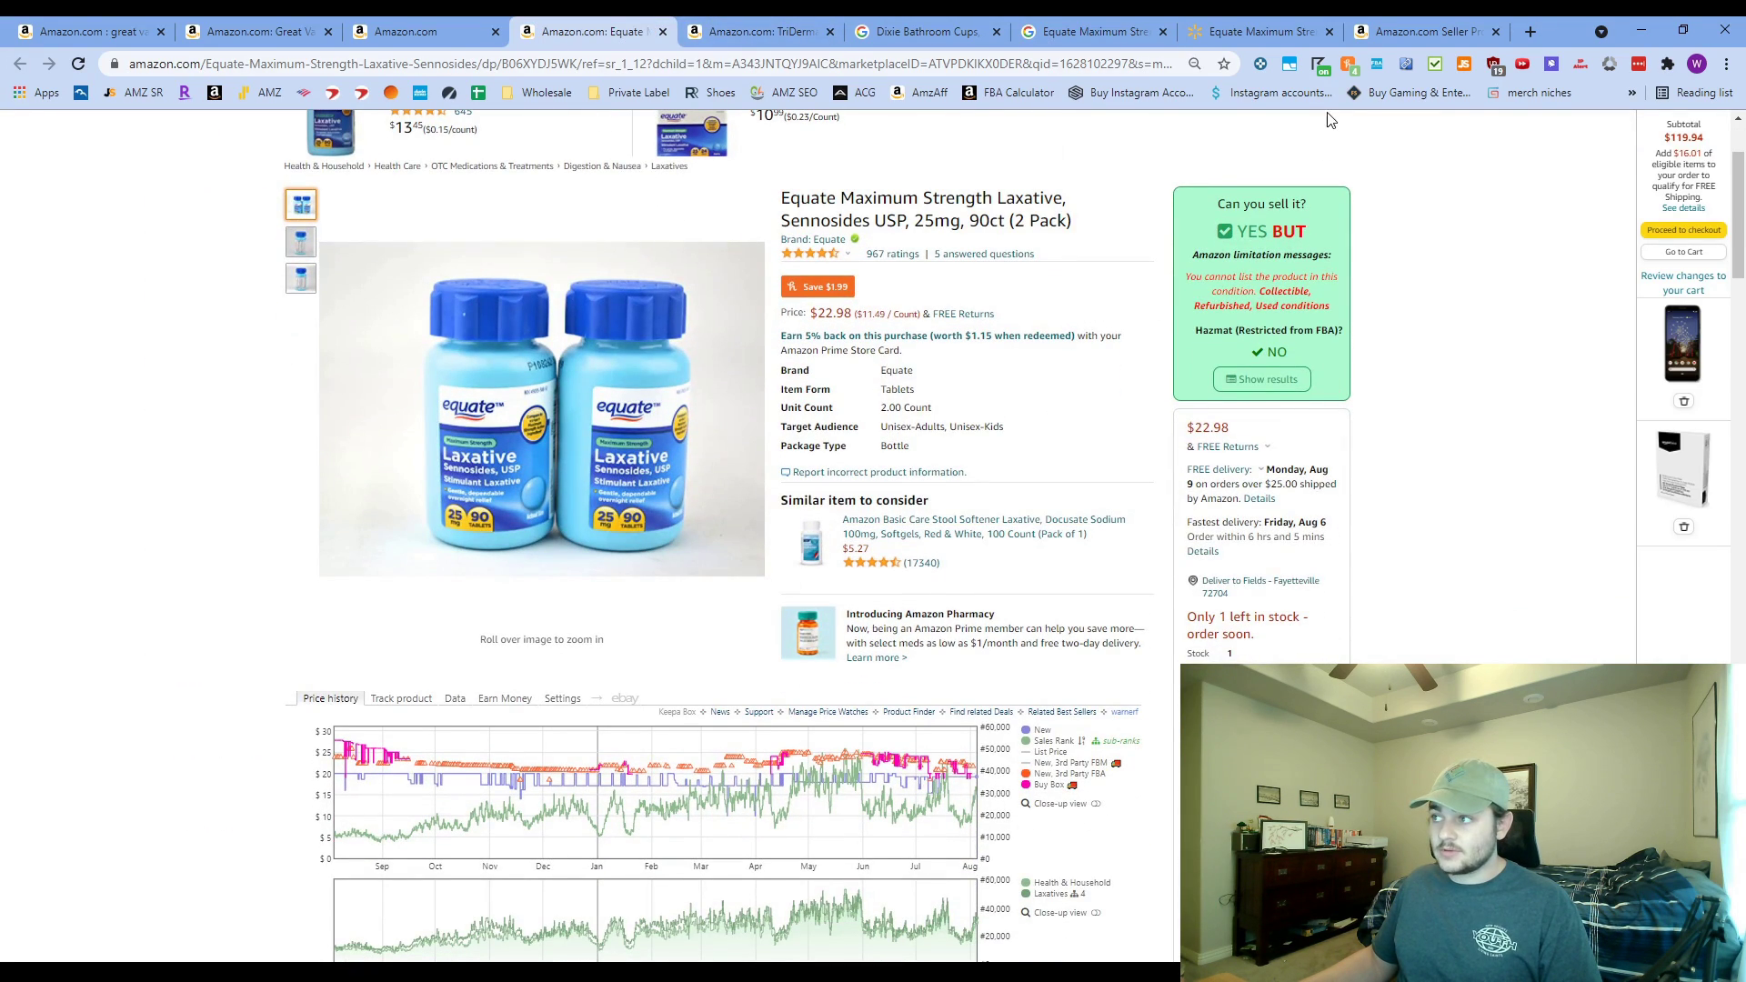
{"action": "left_click", "coordinate": [1374, 67]}
{"action": "scroll", "coordinate": [936, 421], "scroll_direction": "down", "scroll_amount": 3}
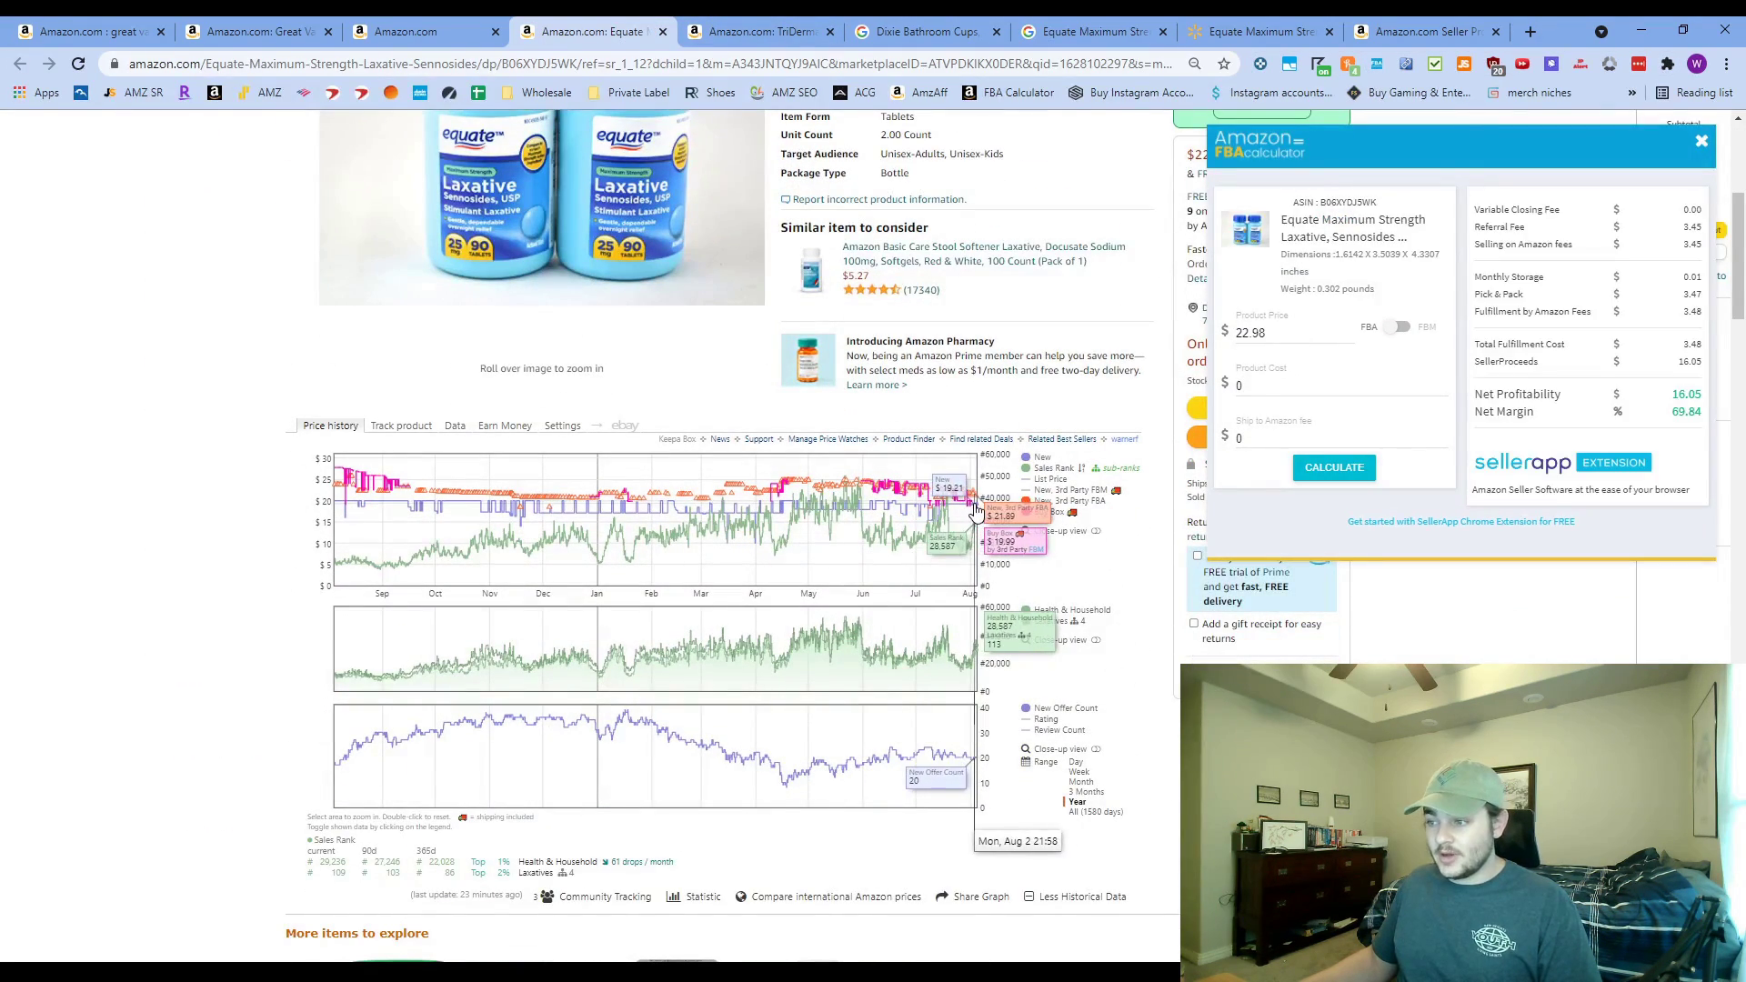
{"action": "left_click", "coordinate": [1285, 374]}
{"action": "scroll", "coordinate": [1182, 476], "scroll_direction": "up", "scroll_amount": 1}
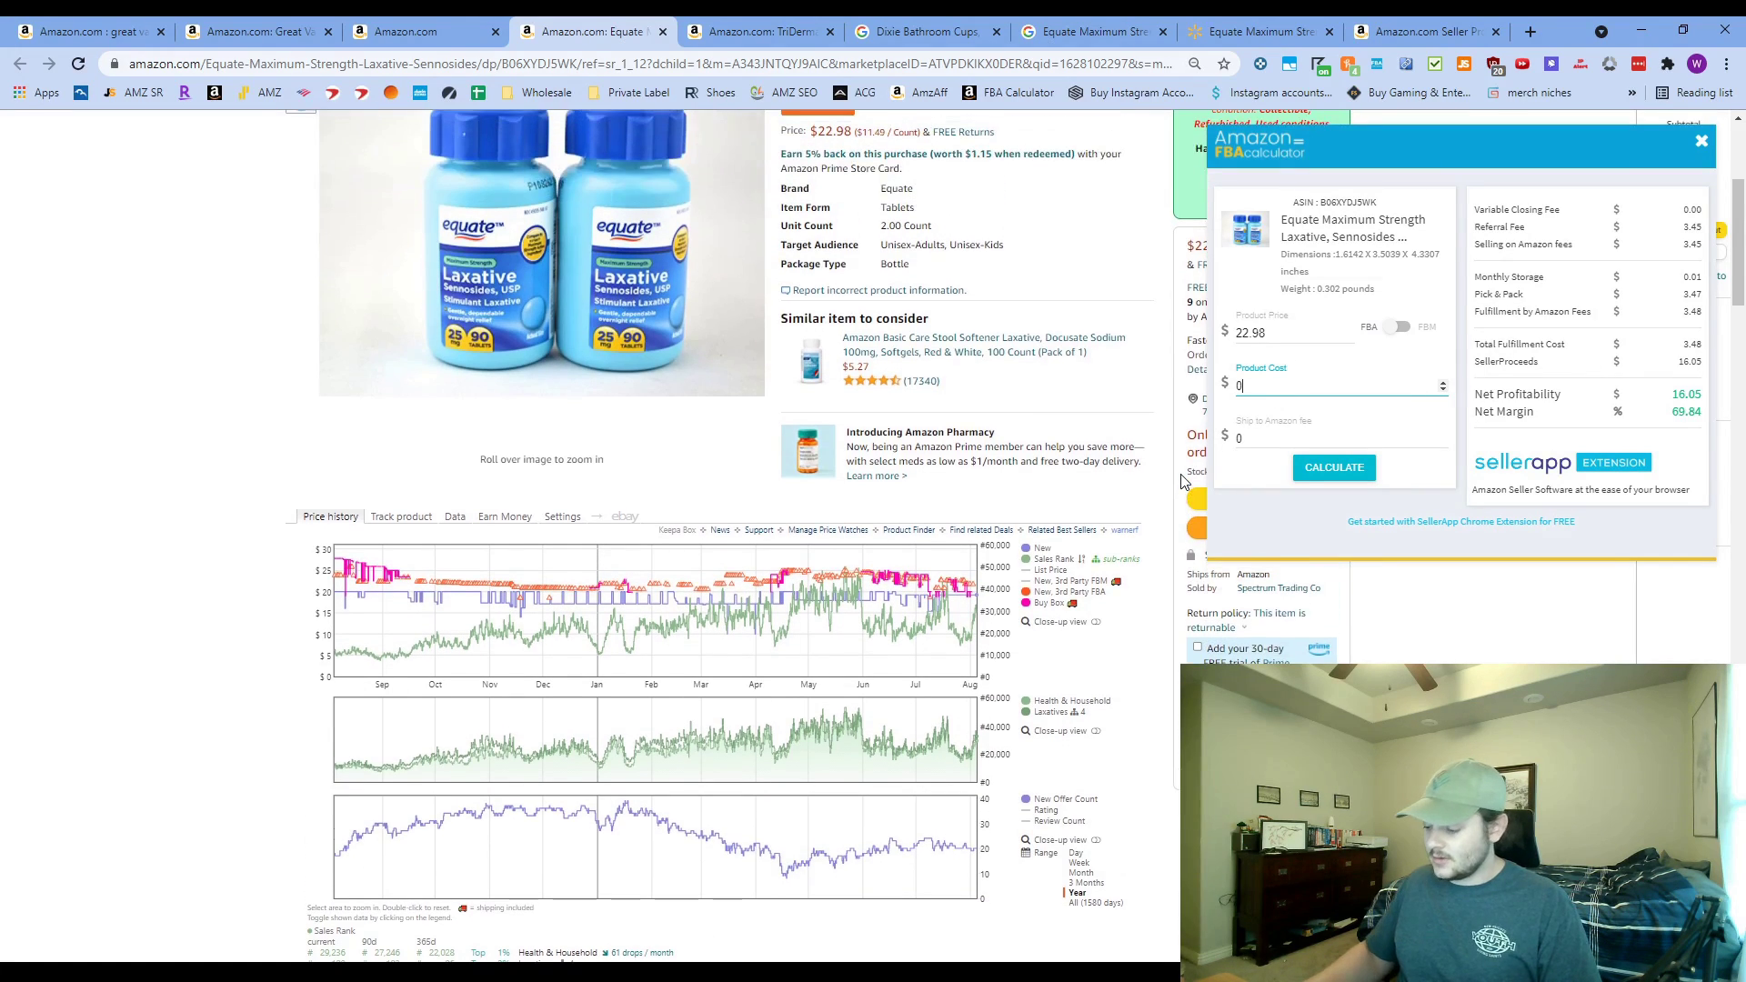
{"action": "type", "text": "14"}
{"action": "left_click", "coordinate": [1310, 471]}
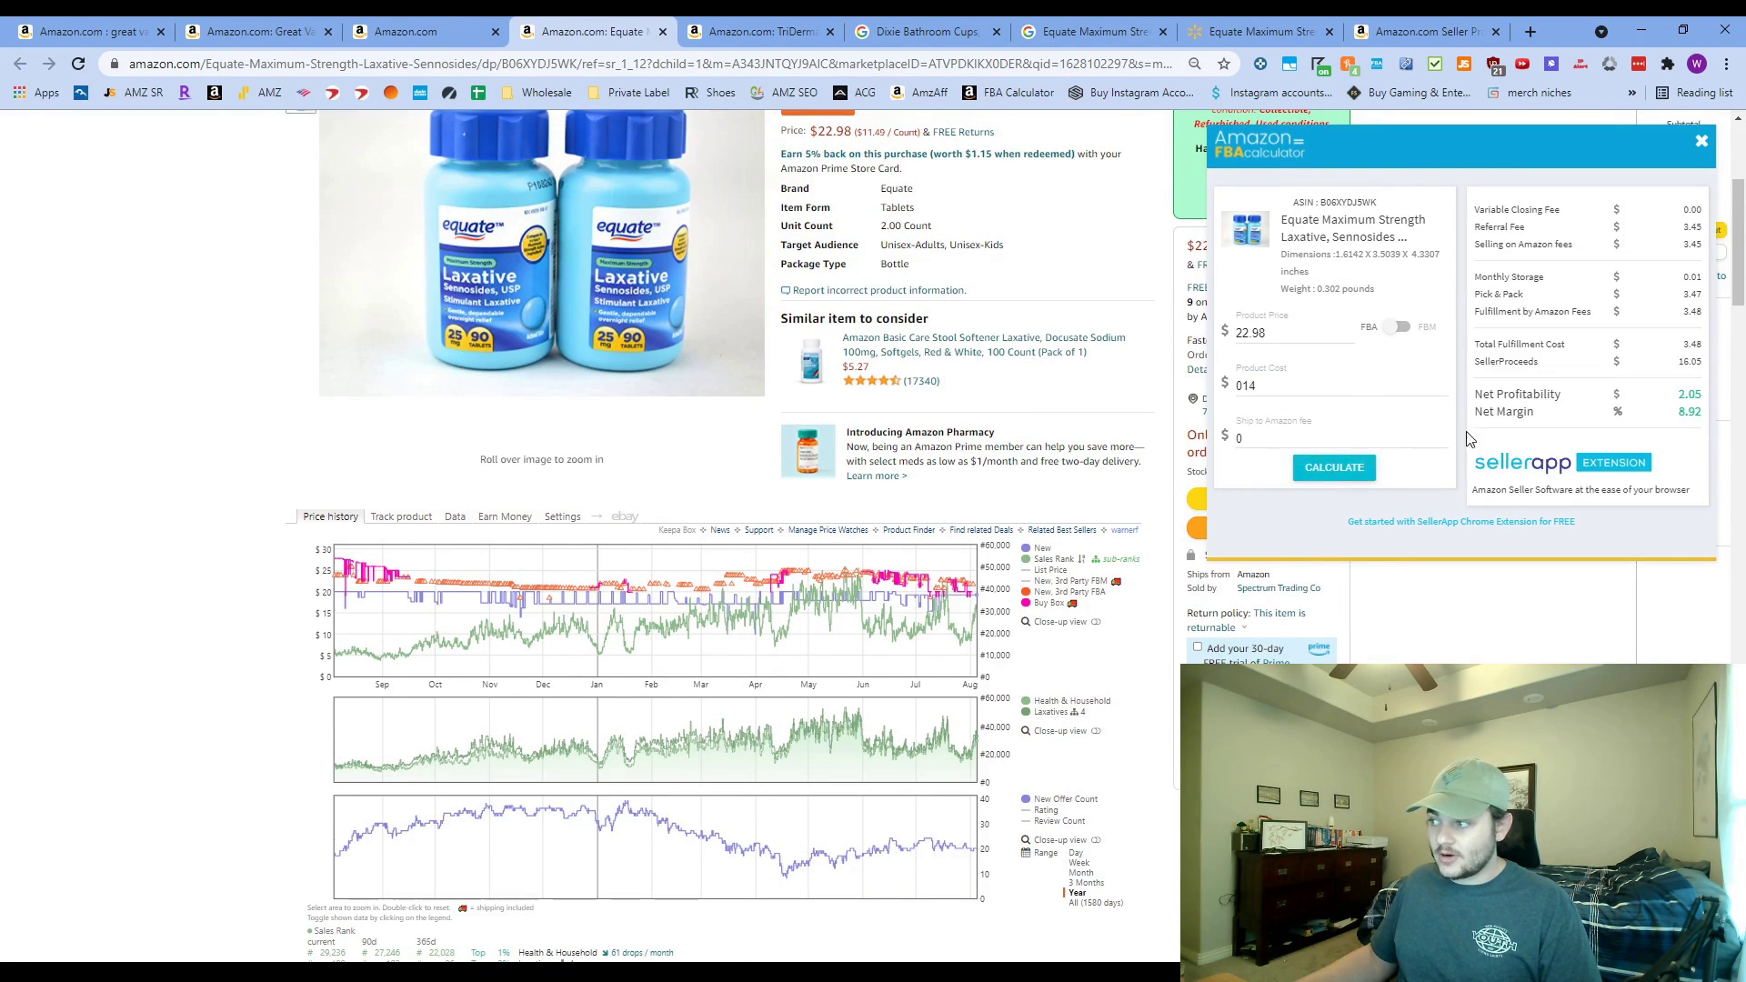
- Recalculate the laxative's FBA profit with a ship-to-Amazon fee of $.1, and close the calculator
{"action": "left_click", "coordinate": [1258, 446]}
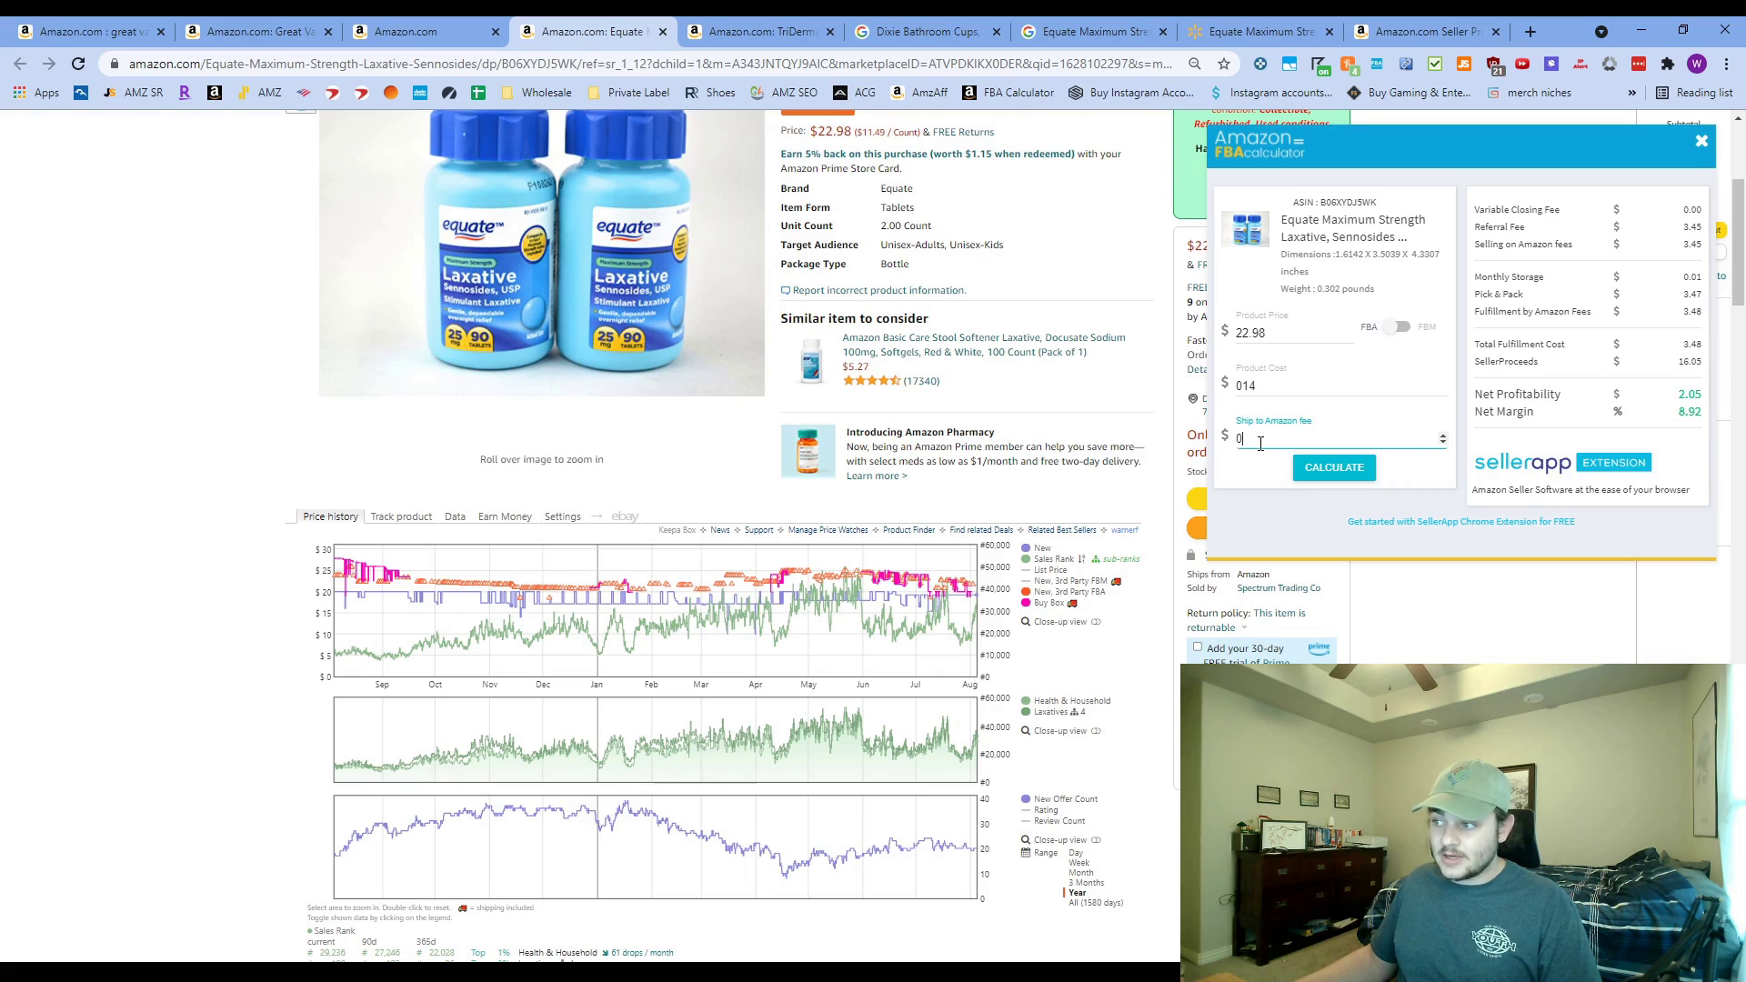
{"action": "scroll", "coordinate": [1306, 143], "scroll_direction": "up", "scroll_amount": 2}
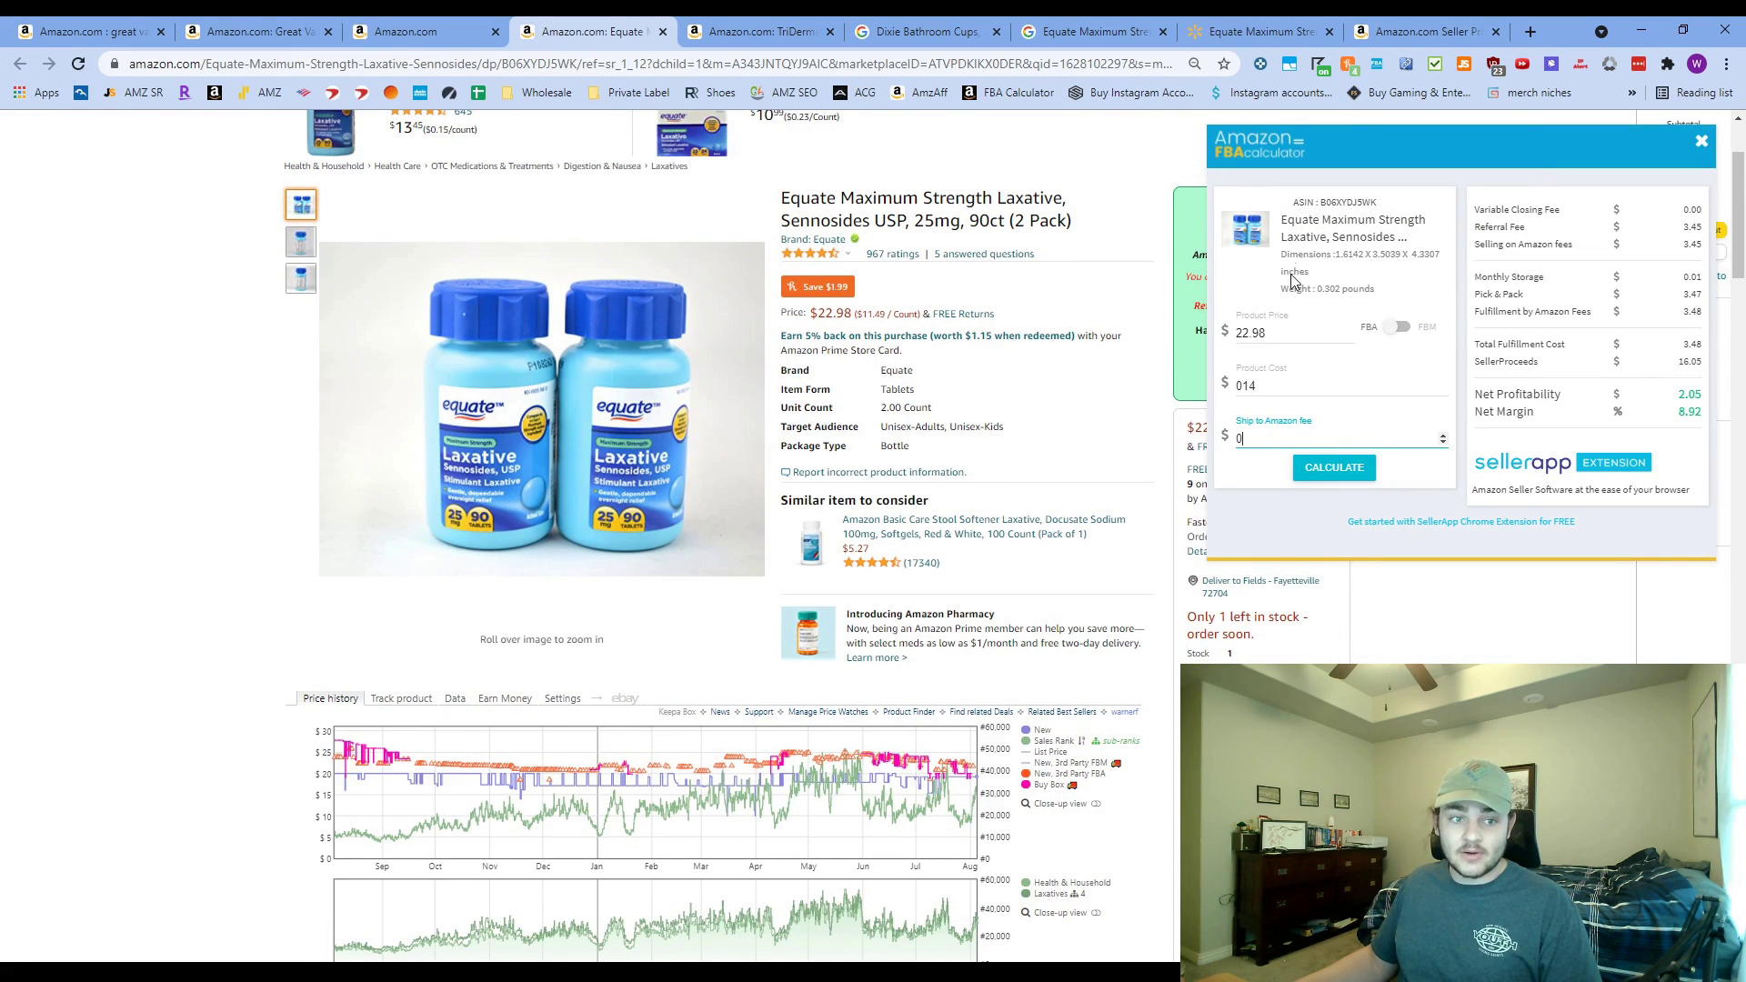
{"action": "scroll", "coordinate": [1346, 305], "scroll_direction": "down", "scroll_amount": 1}
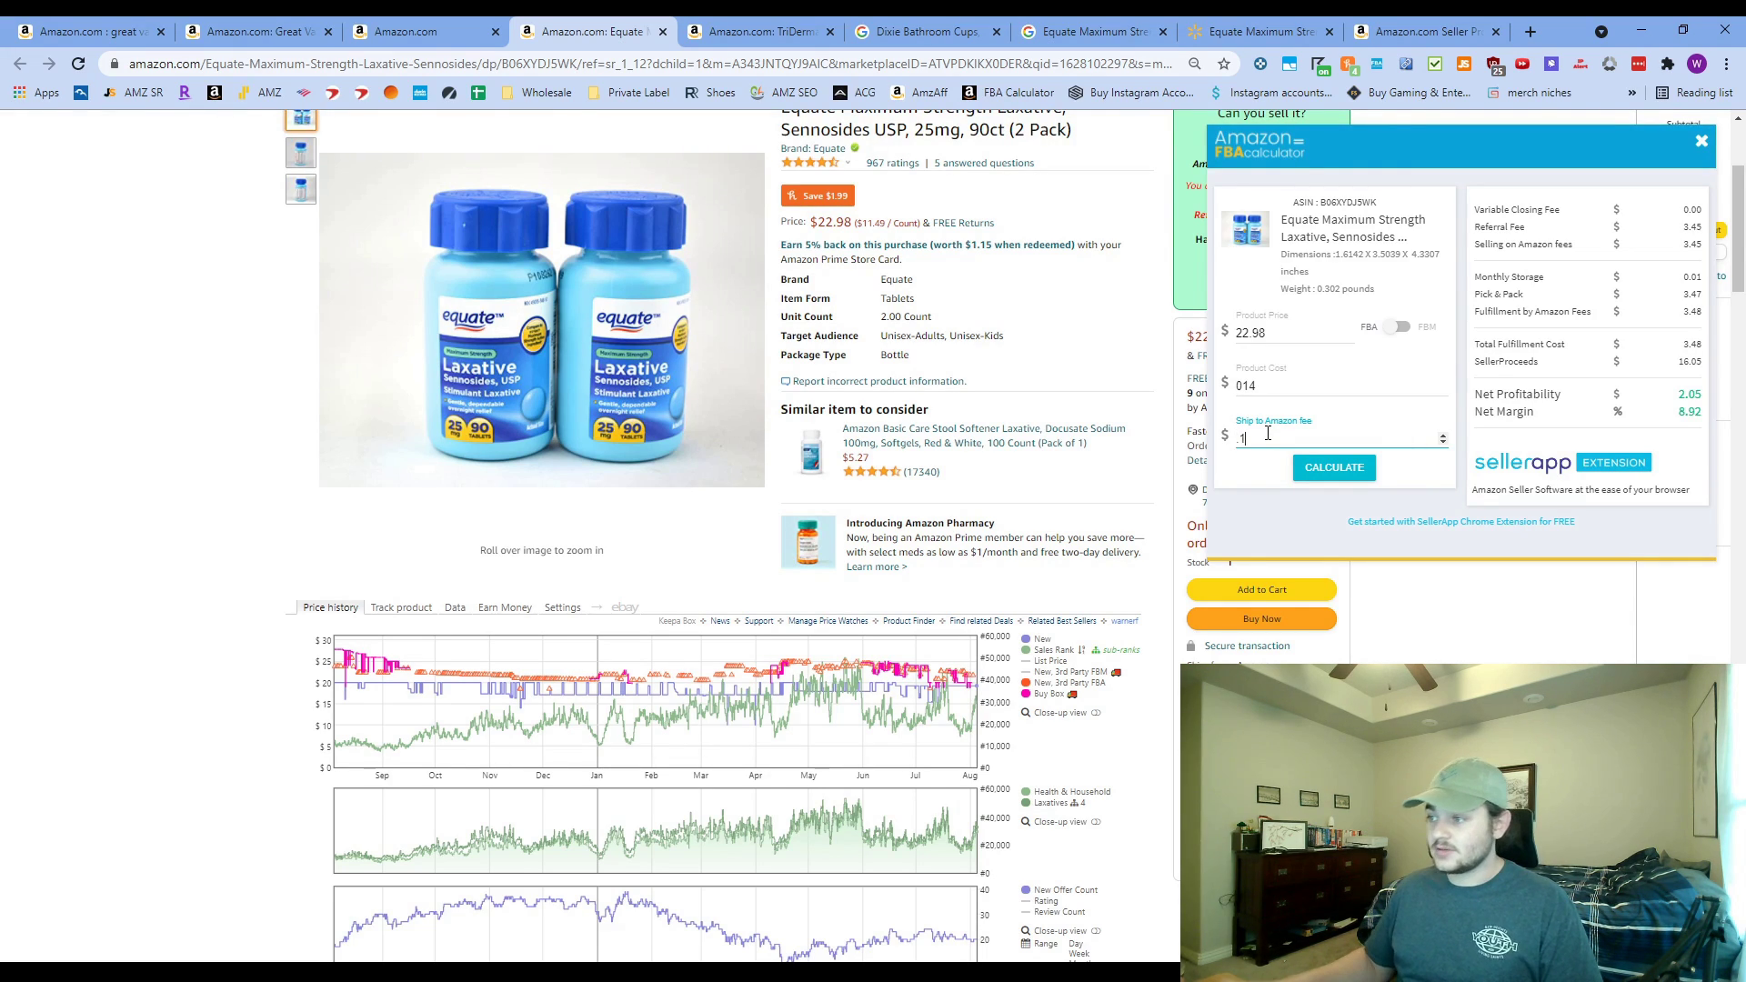
{"action": "left_click", "coordinate": [1332, 470]}
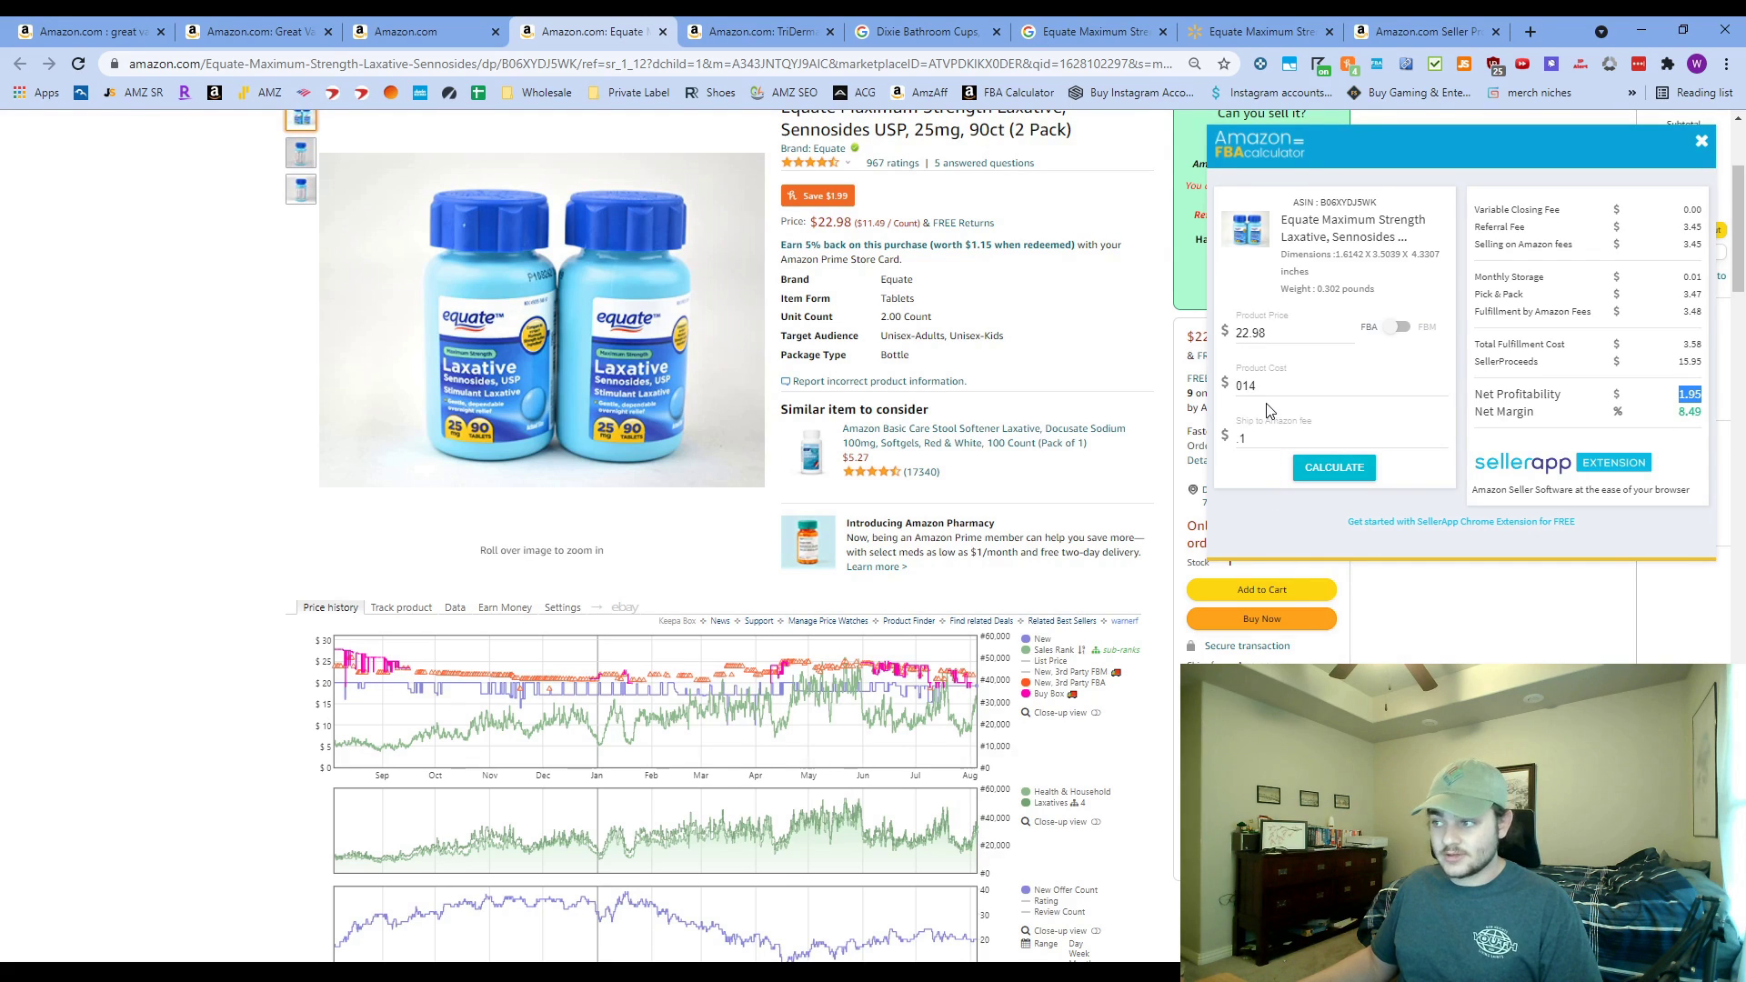
{"action": "left_click", "coordinate": [1702, 144]}
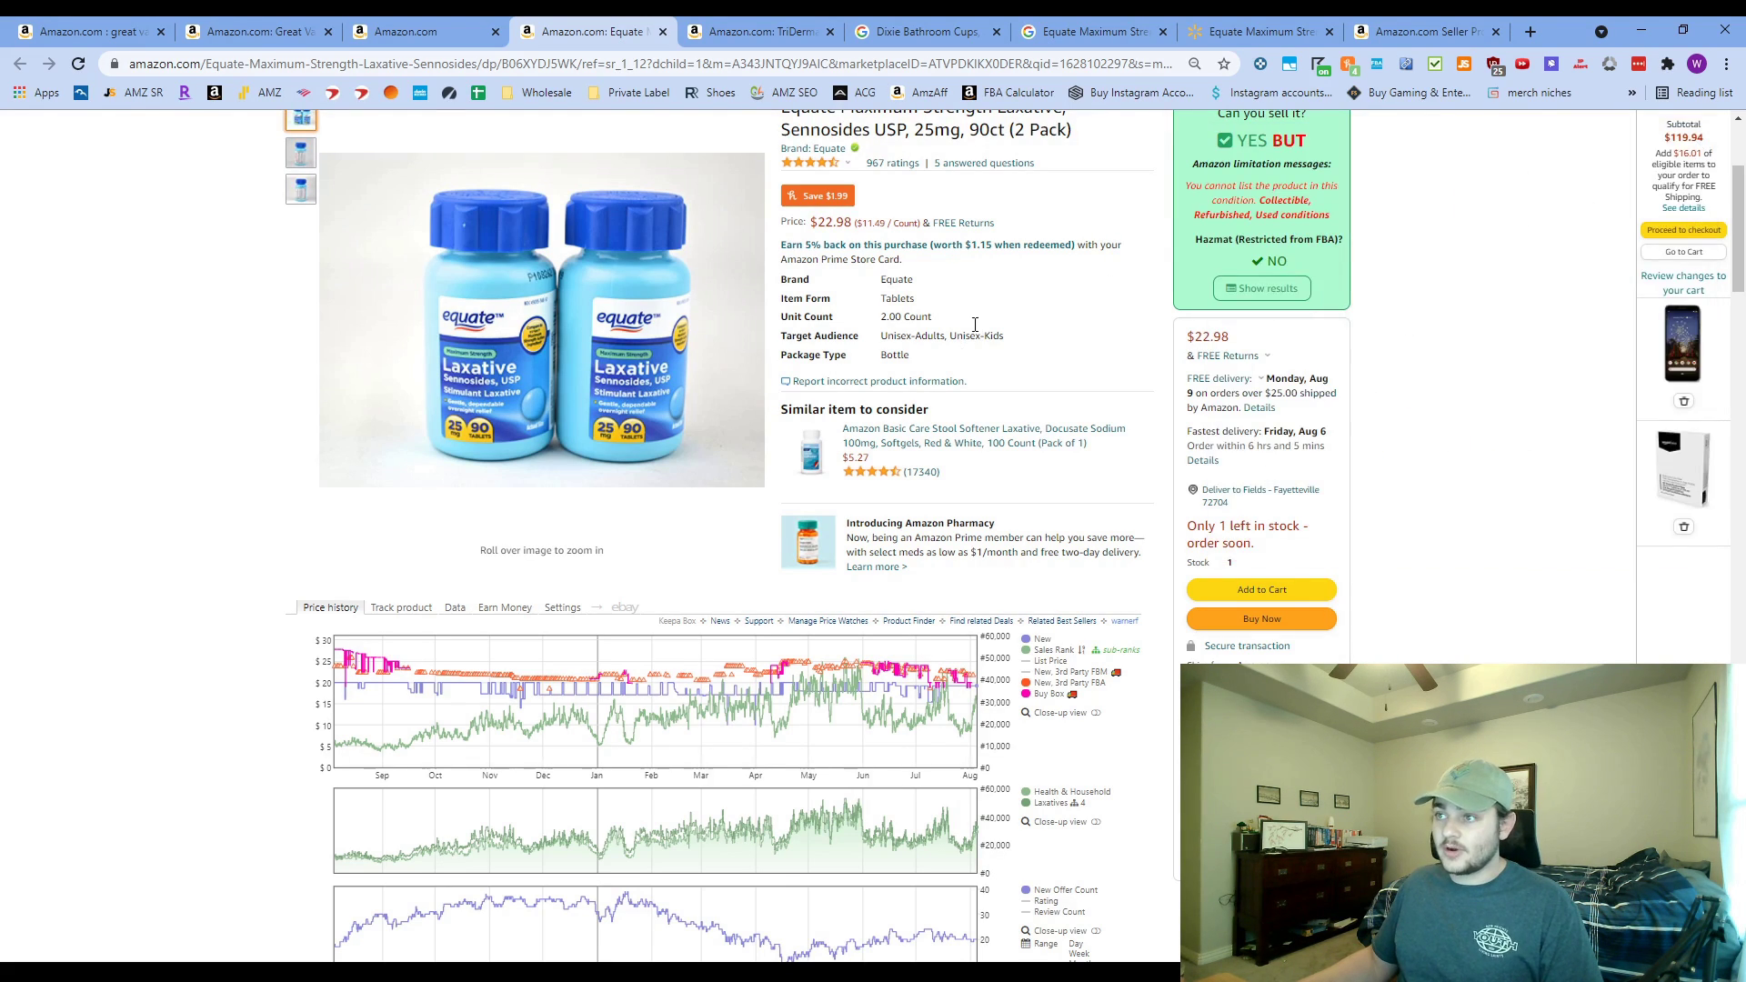
- Close the Equate listing and copy the title of the TriDerma Psoriasis Control Face and Body Cream, 4.2 Ounces
{"action": "key", "text": "ctrl+w"}
{"action": "triple_click", "coordinate": [923, 259]}
{"action": "key", "text": "ctrl+c"}
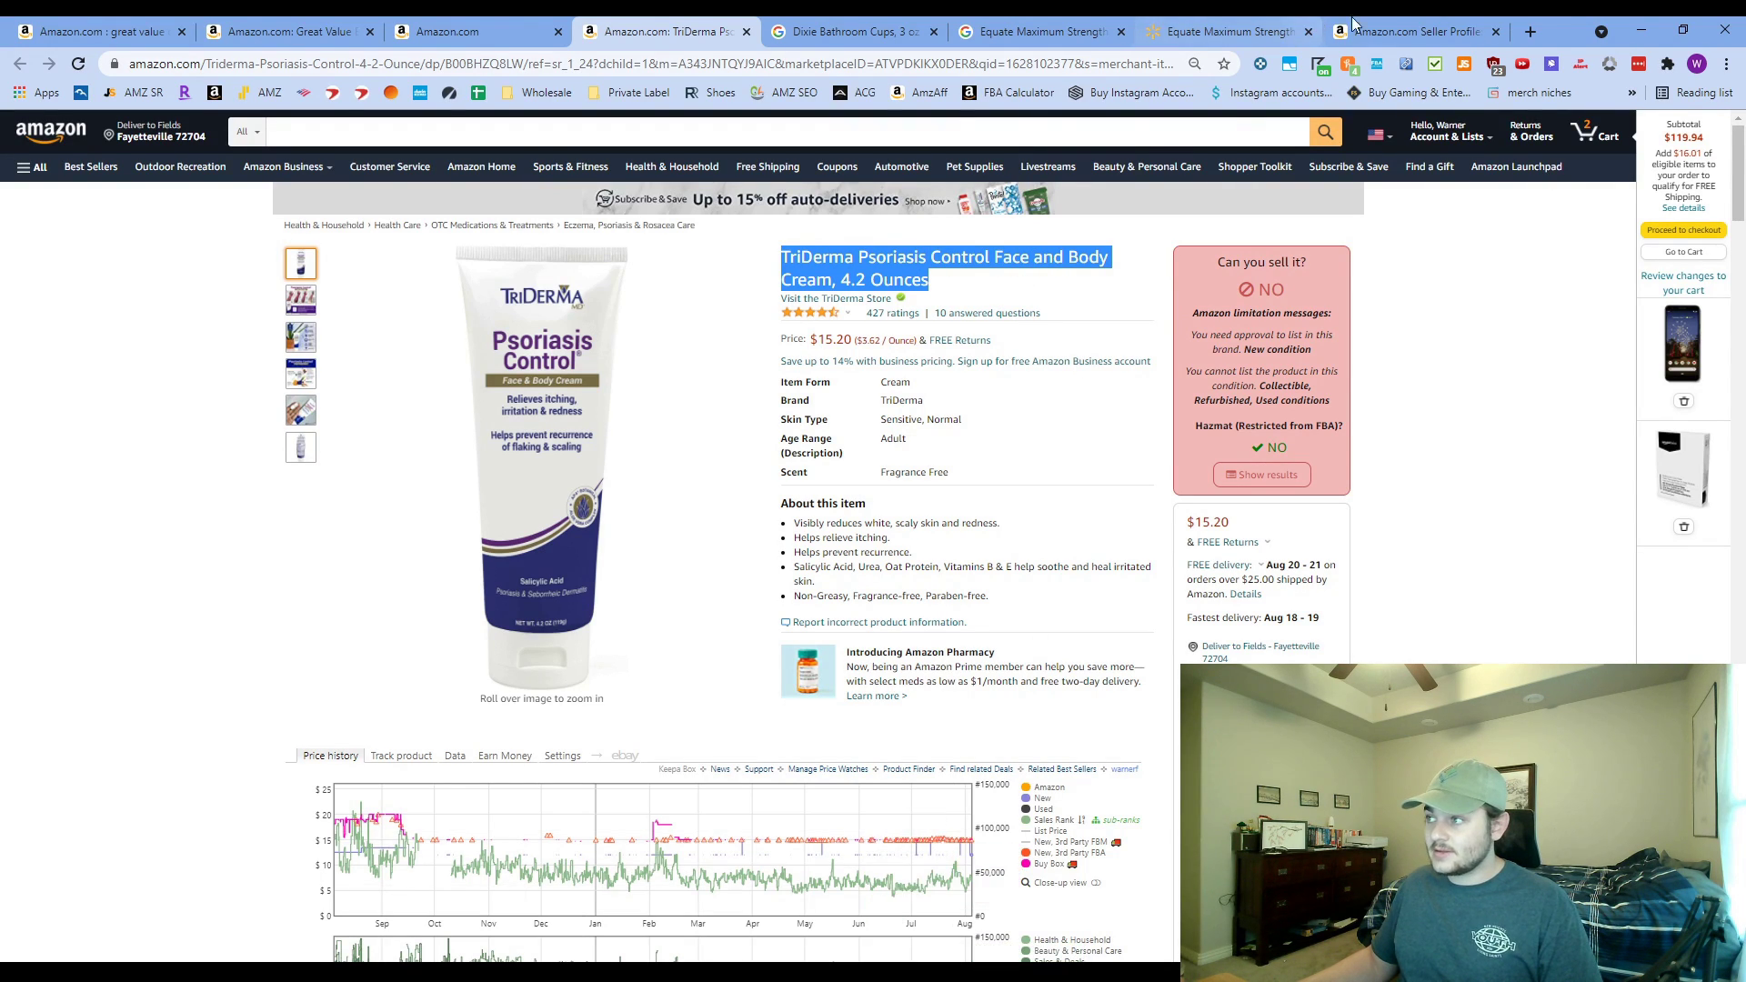
- Search Google for the copied TriDerma cream title, replacing the earlier Dixie Bathroom Cups search
{"action": "left_click", "coordinate": [1409, 31]}
{"action": "left_click", "coordinate": [1131, 23]}
{"action": "left_click", "coordinate": [771, 22]}
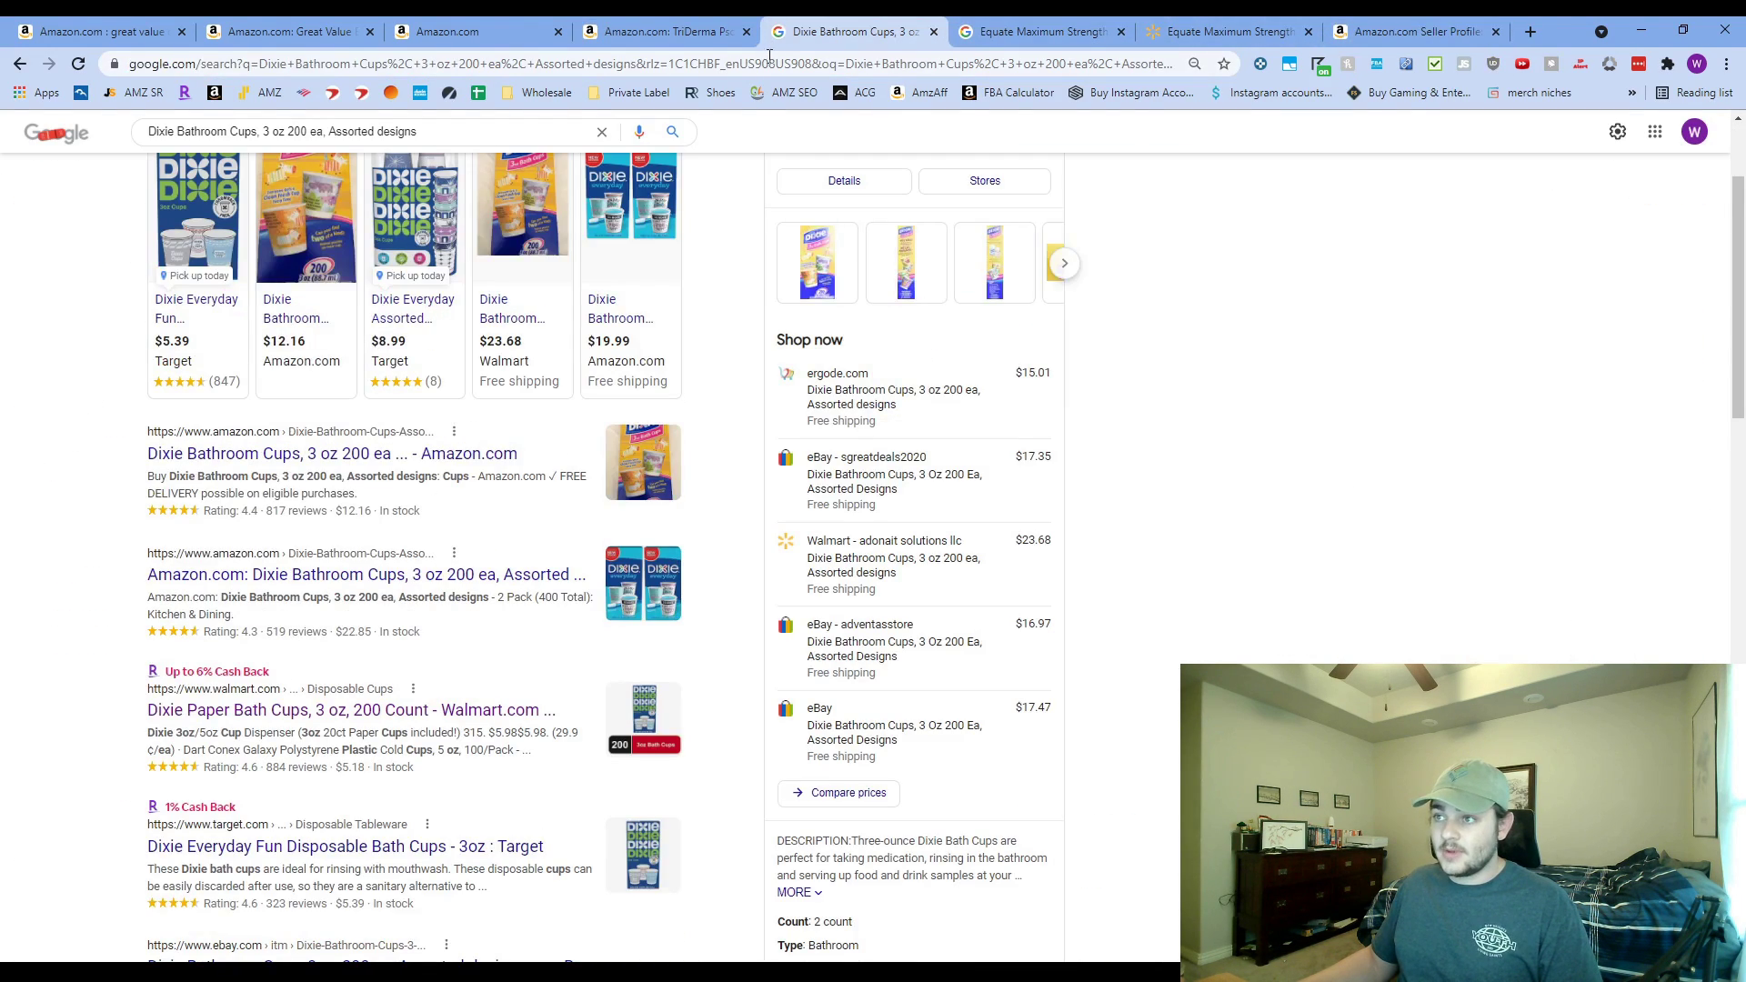
{"action": "left_click", "coordinate": [769, 56]}
{"action": "key", "text": "ctrl+v"}
{"action": "key", "text": "Return"}
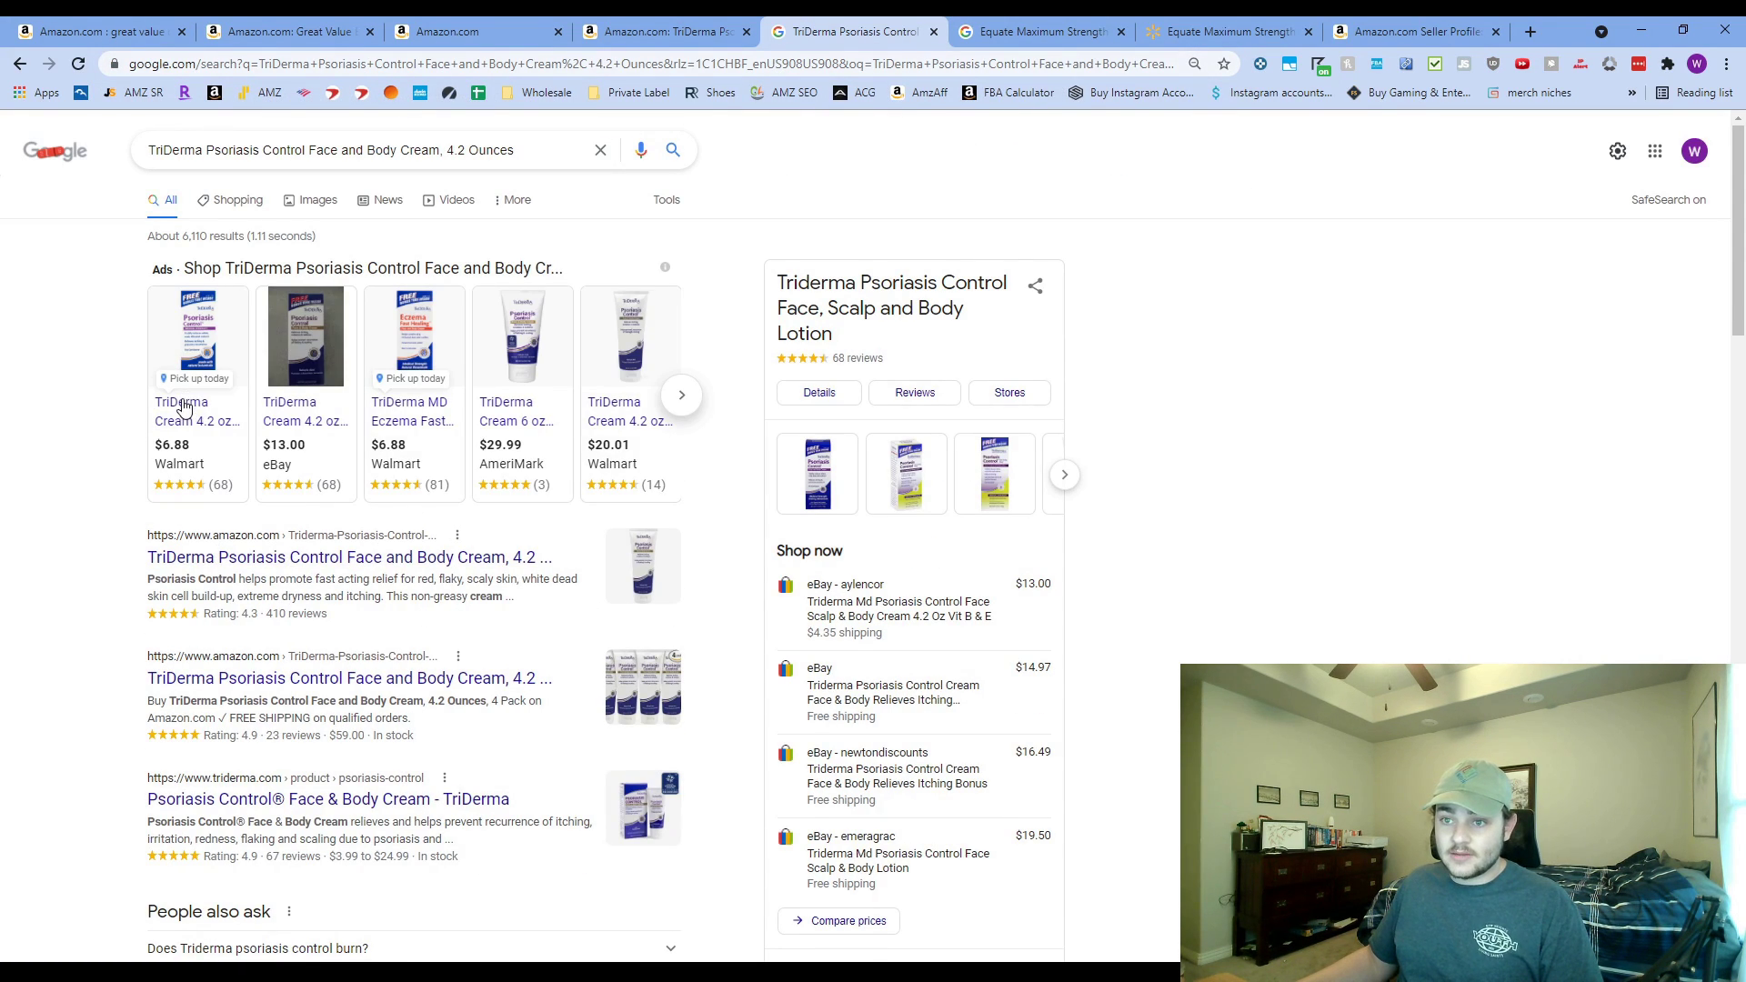
- Open the $6.88 Walmart ad for the TriDerma 4.2 oz cream and postpone the Rakuten cash back offer
{"action": "left_click", "coordinate": [181, 407]}
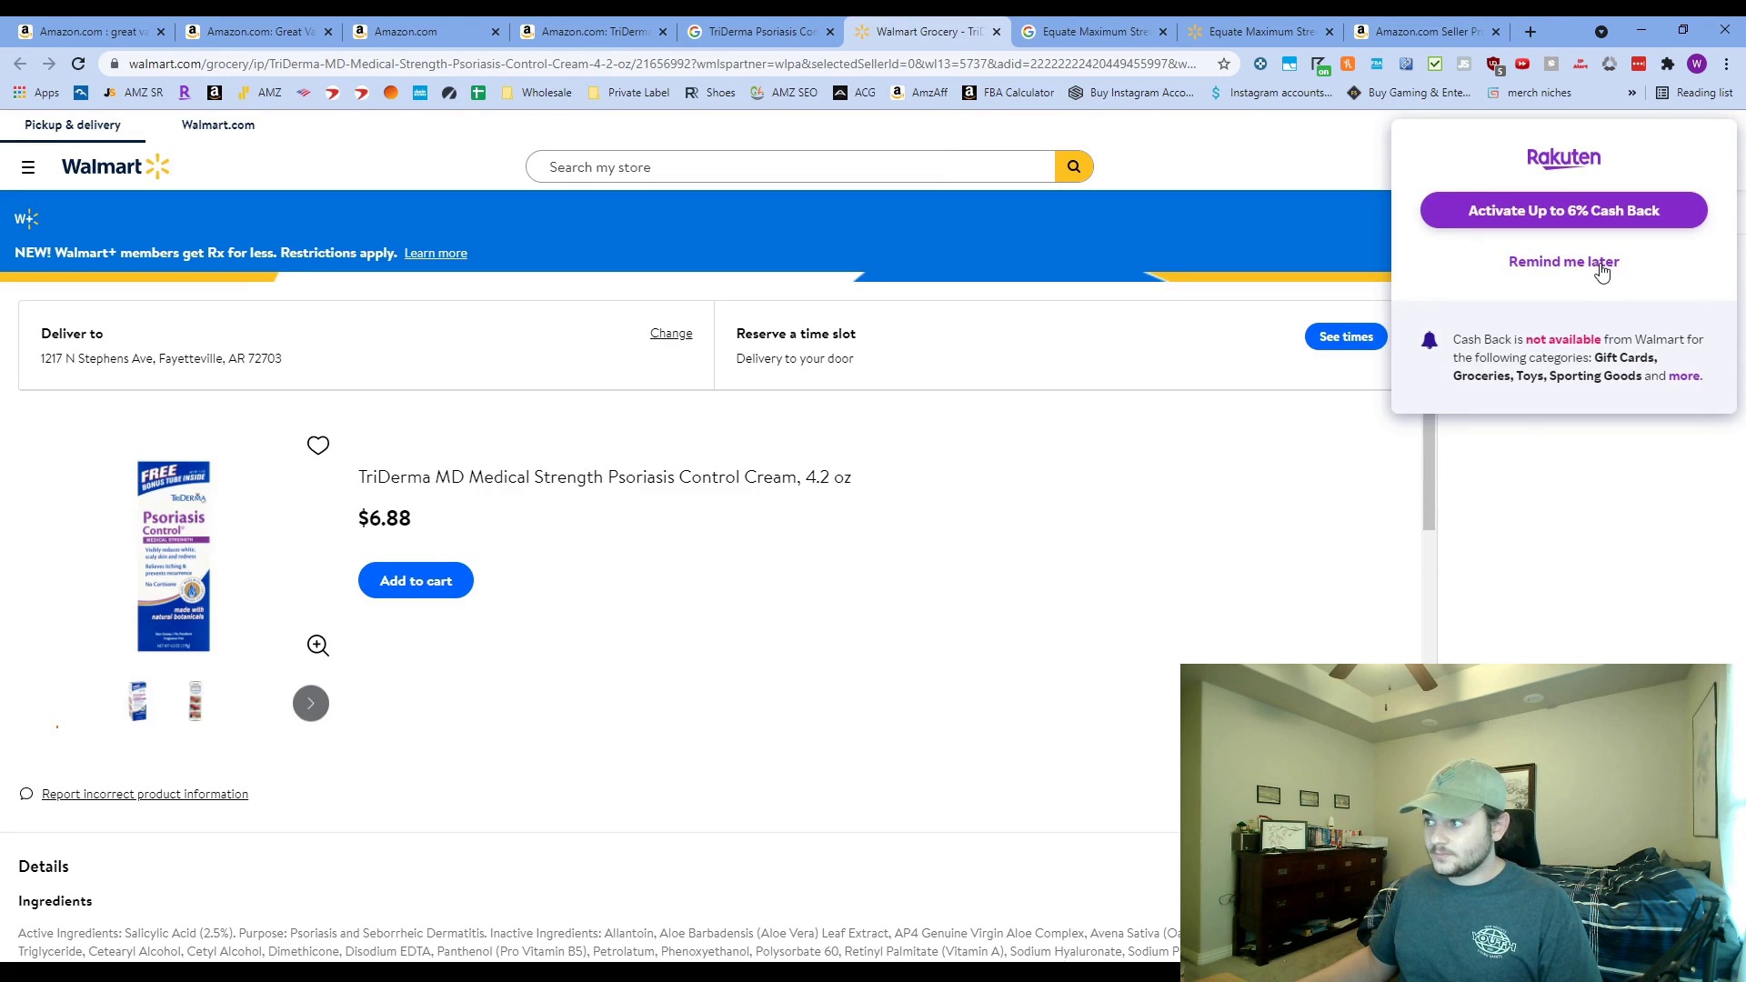
{"action": "left_click", "coordinate": [1600, 261]}
{"action": "scroll", "coordinate": [728, 464], "scroll_direction": "down", "scroll_amount": 3}
- Return to the Google results and open Walmart's regular TriDerma MD Medical Strength Psoriasis Control Cream listing in a new tab
{"action": "left_click", "coordinate": [691, 31]}
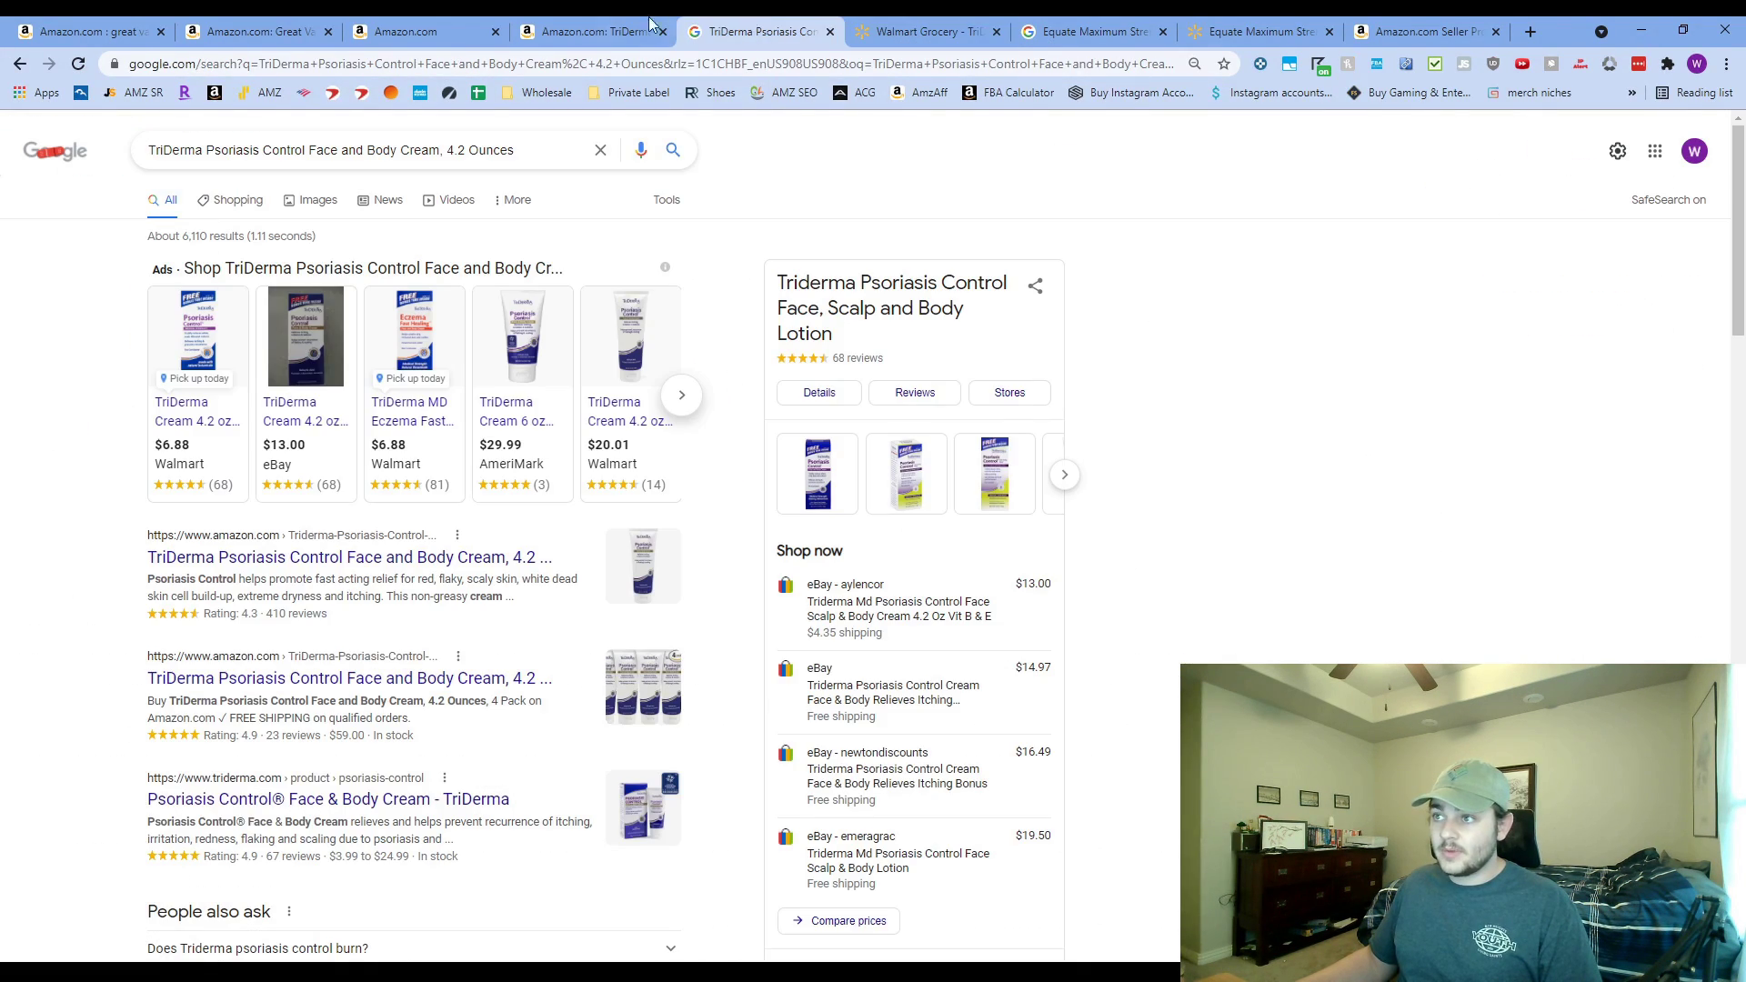
{"action": "scroll", "coordinate": [683, 571], "scroll_direction": "down", "scroll_amount": 3}
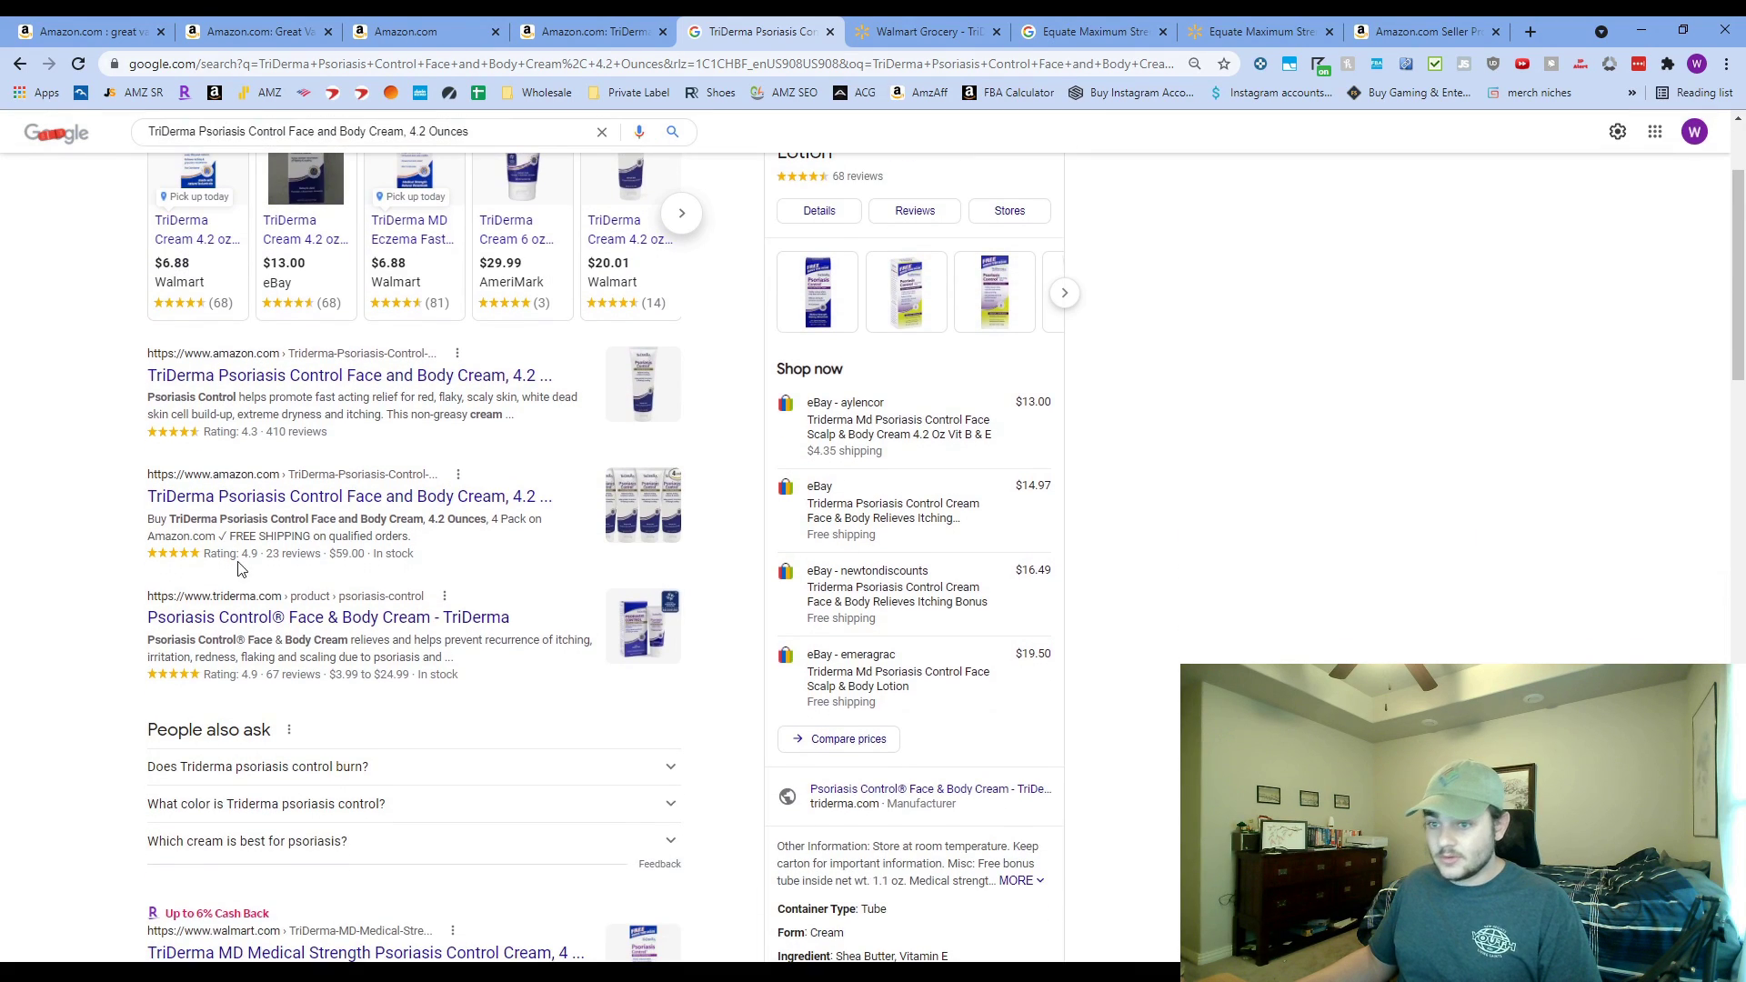
{"action": "scroll", "coordinate": [360, 692], "scroll_direction": "down", "scroll_amount": 4}
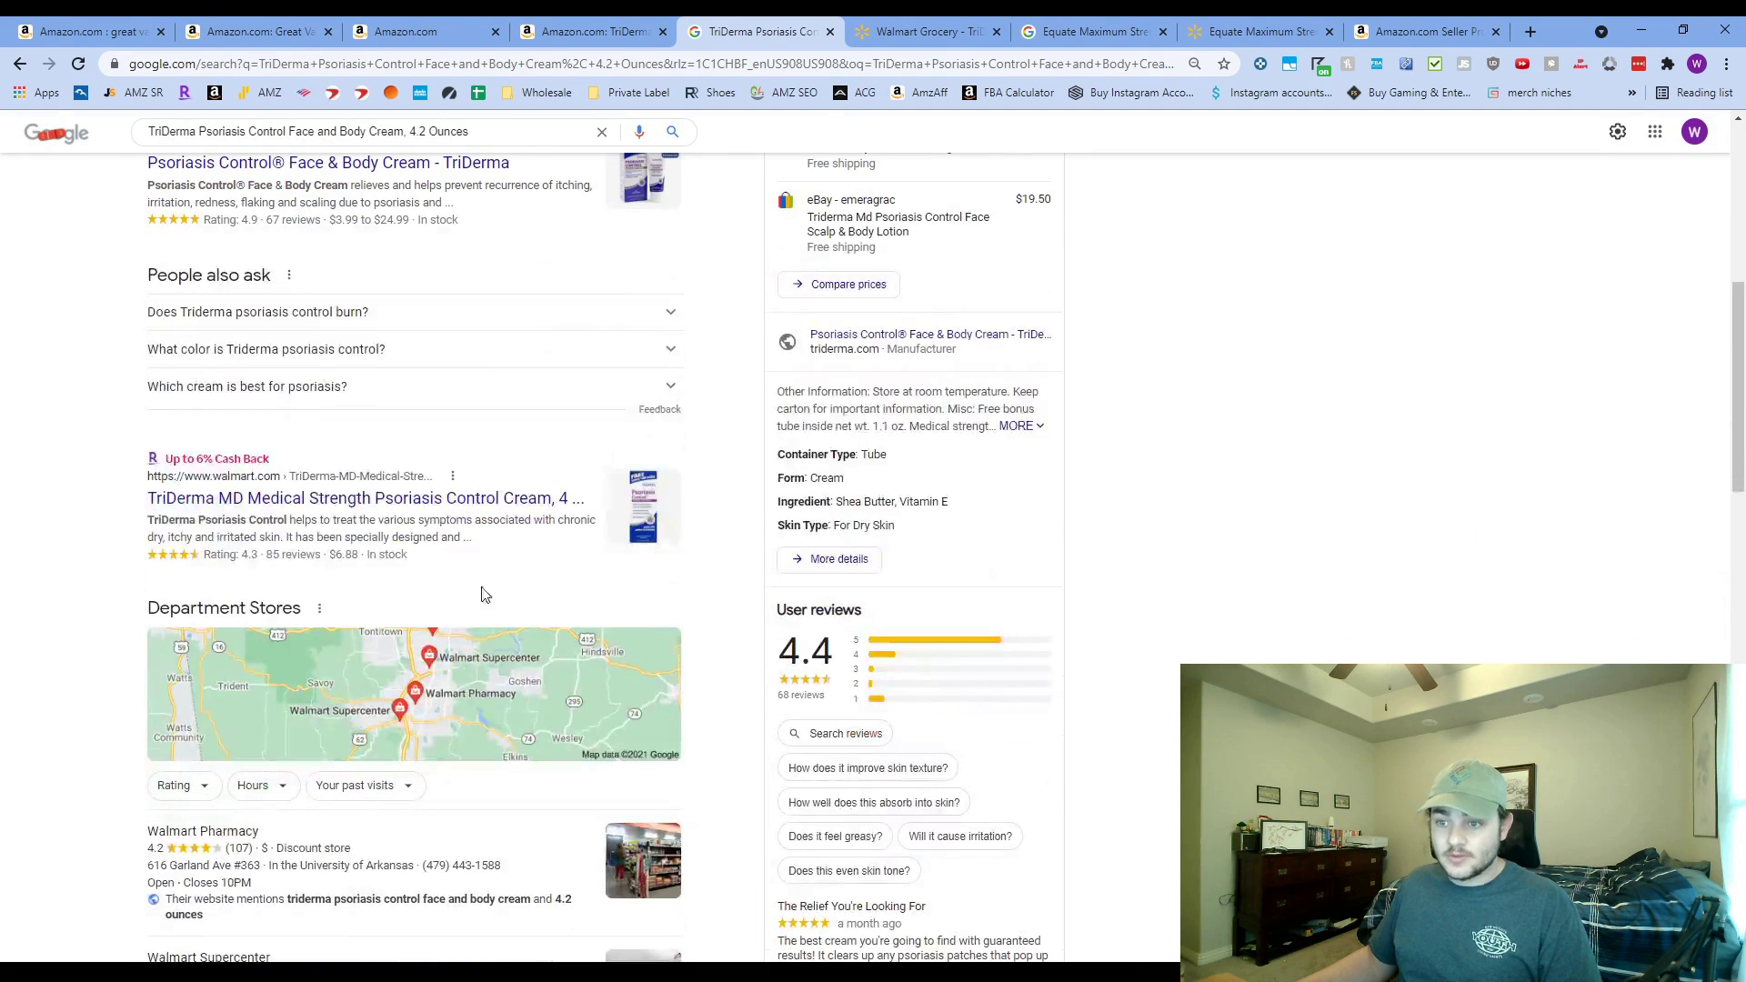
{"action": "middle_click", "coordinate": [388, 493]}
{"action": "left_click", "coordinate": [972, 25]}
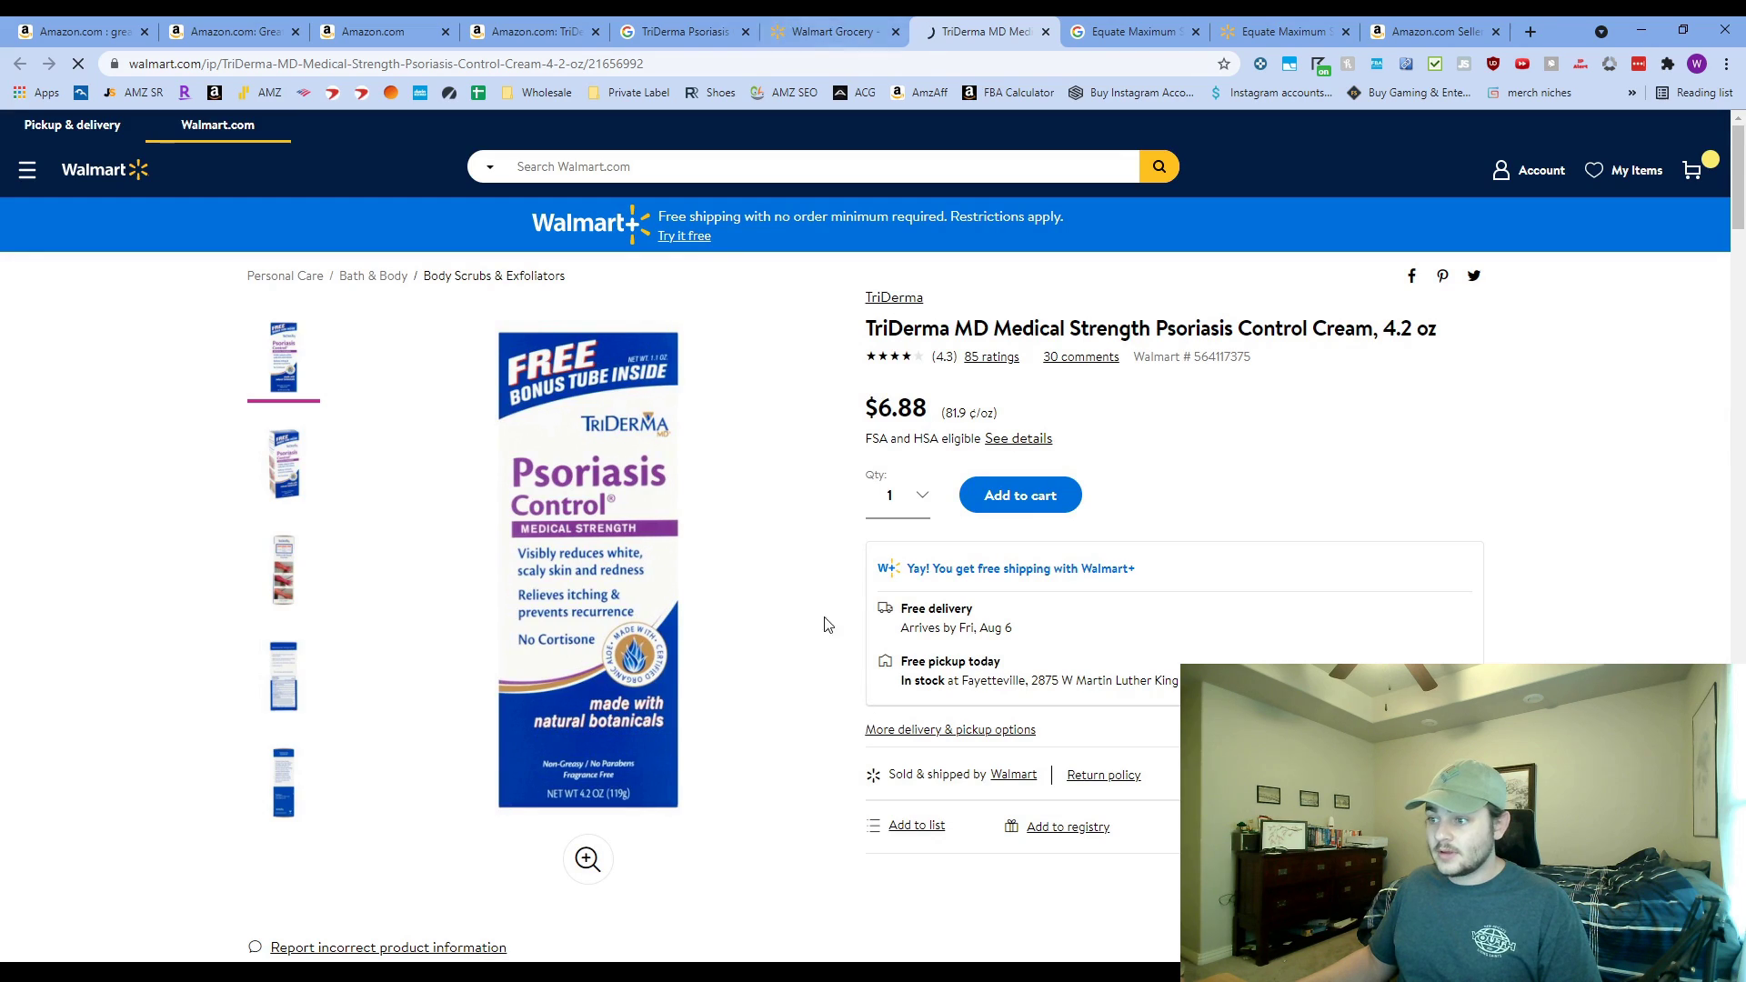
- Compare Walmart's TriDerma psoriasis cream photos and packaging with the product shown in the Amazon listing
{"action": "left_click", "coordinate": [719, 23]}
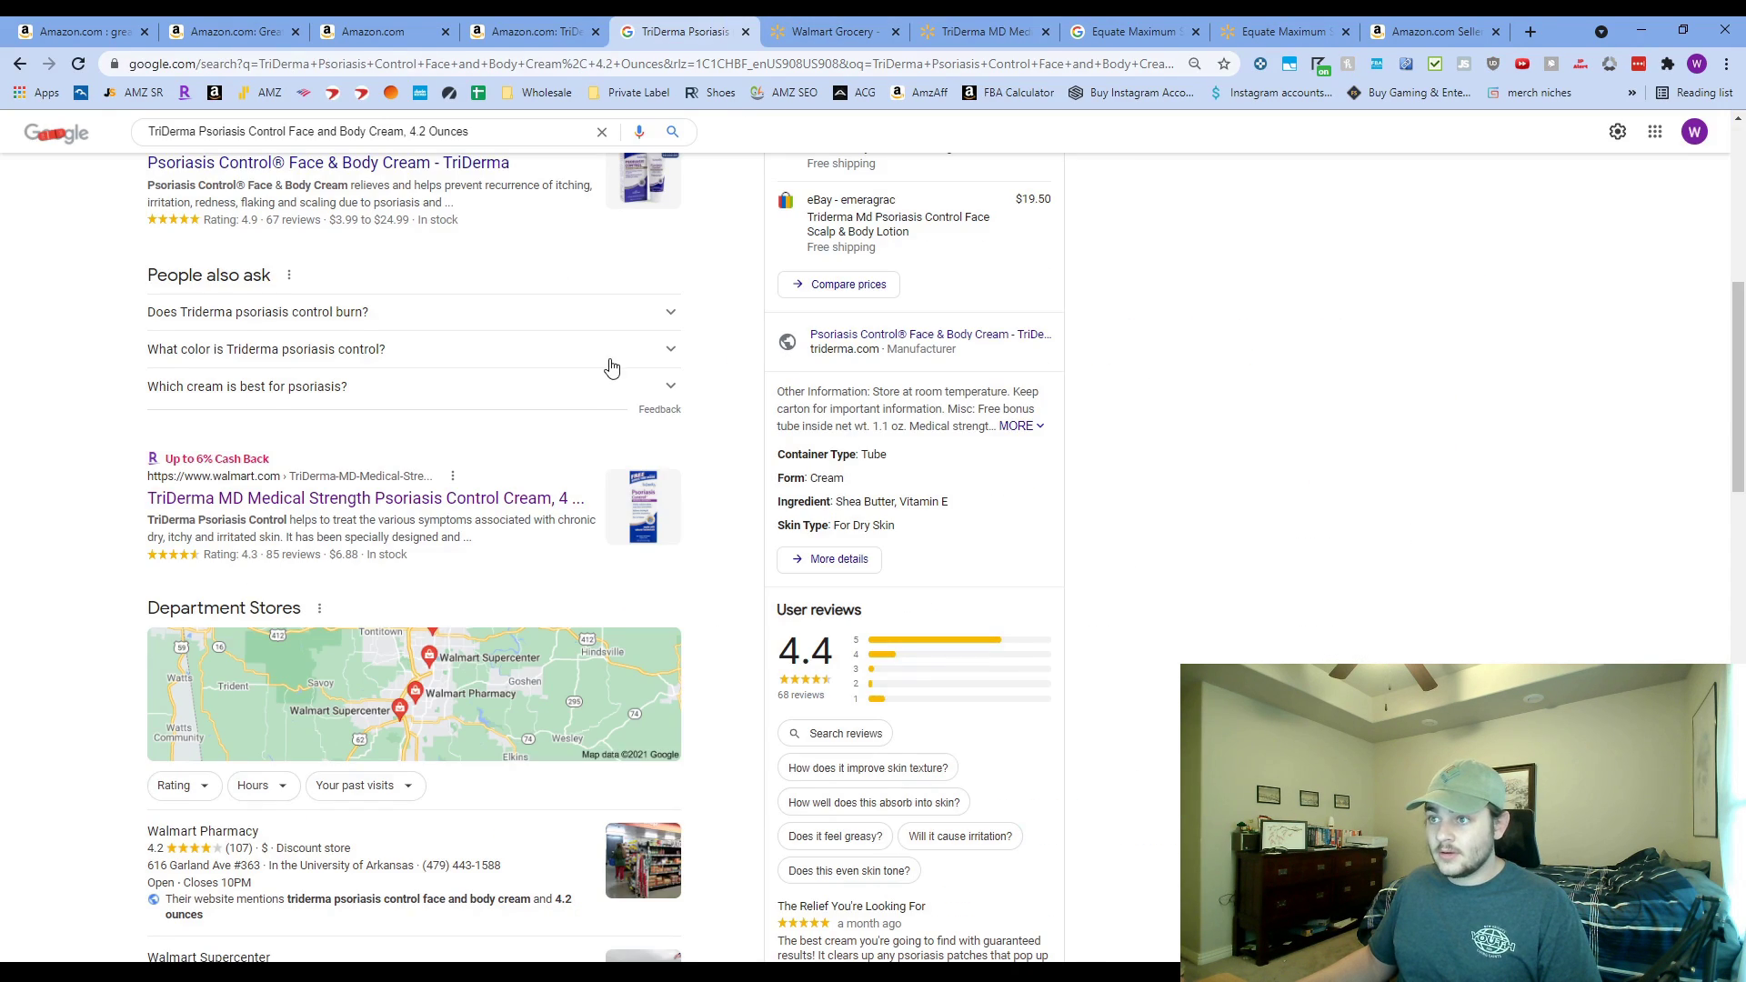
{"action": "key", "text": "ctrl+shift+Tab"}
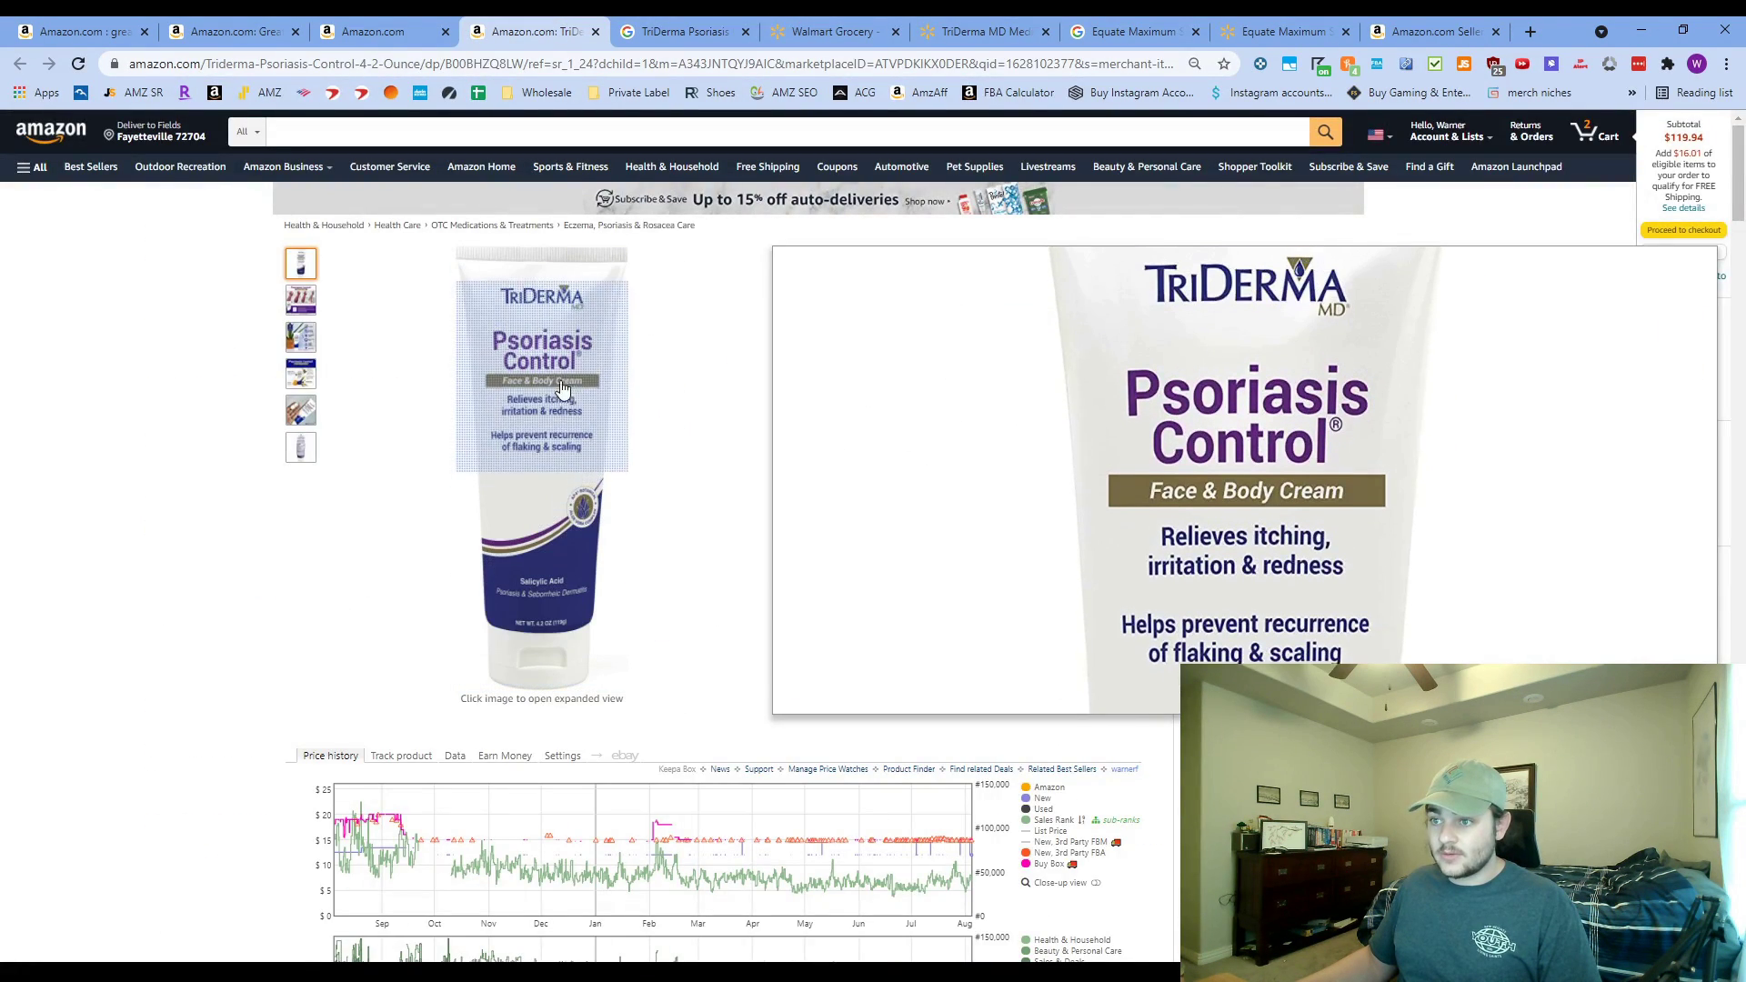
{"action": "left_click", "coordinate": [937, 25]}
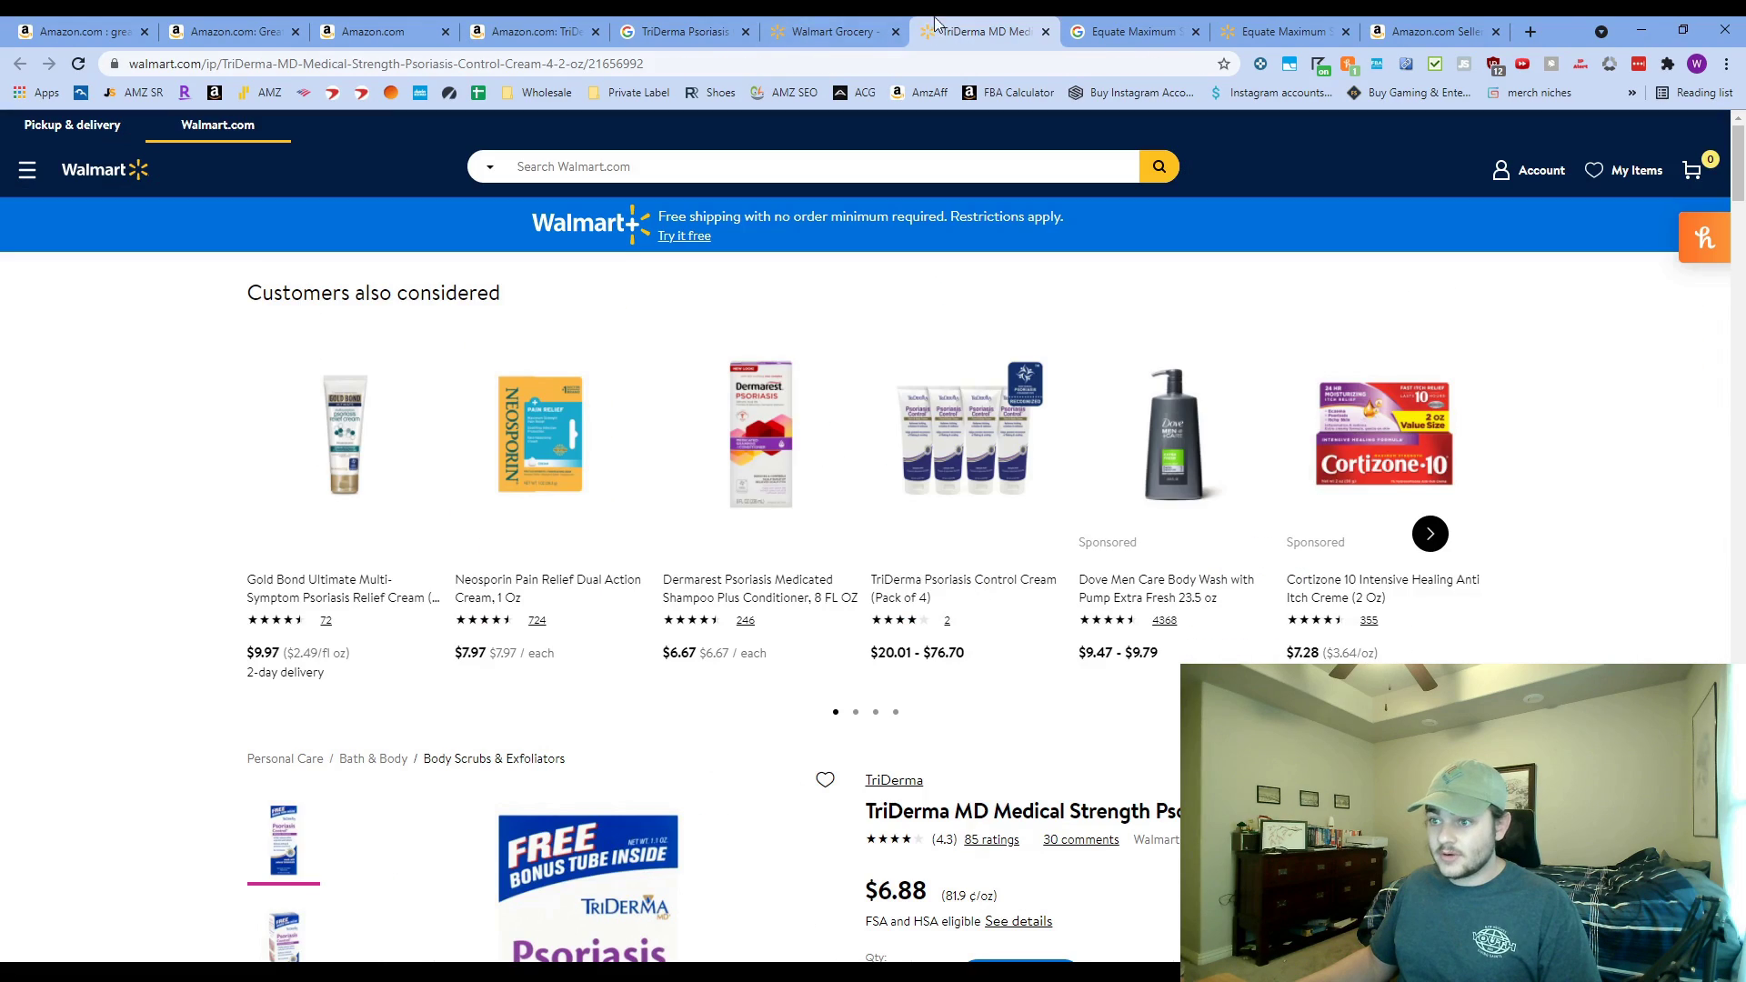
{"action": "scroll", "coordinate": [582, 546], "scroll_direction": "down", "scroll_amount": 6}
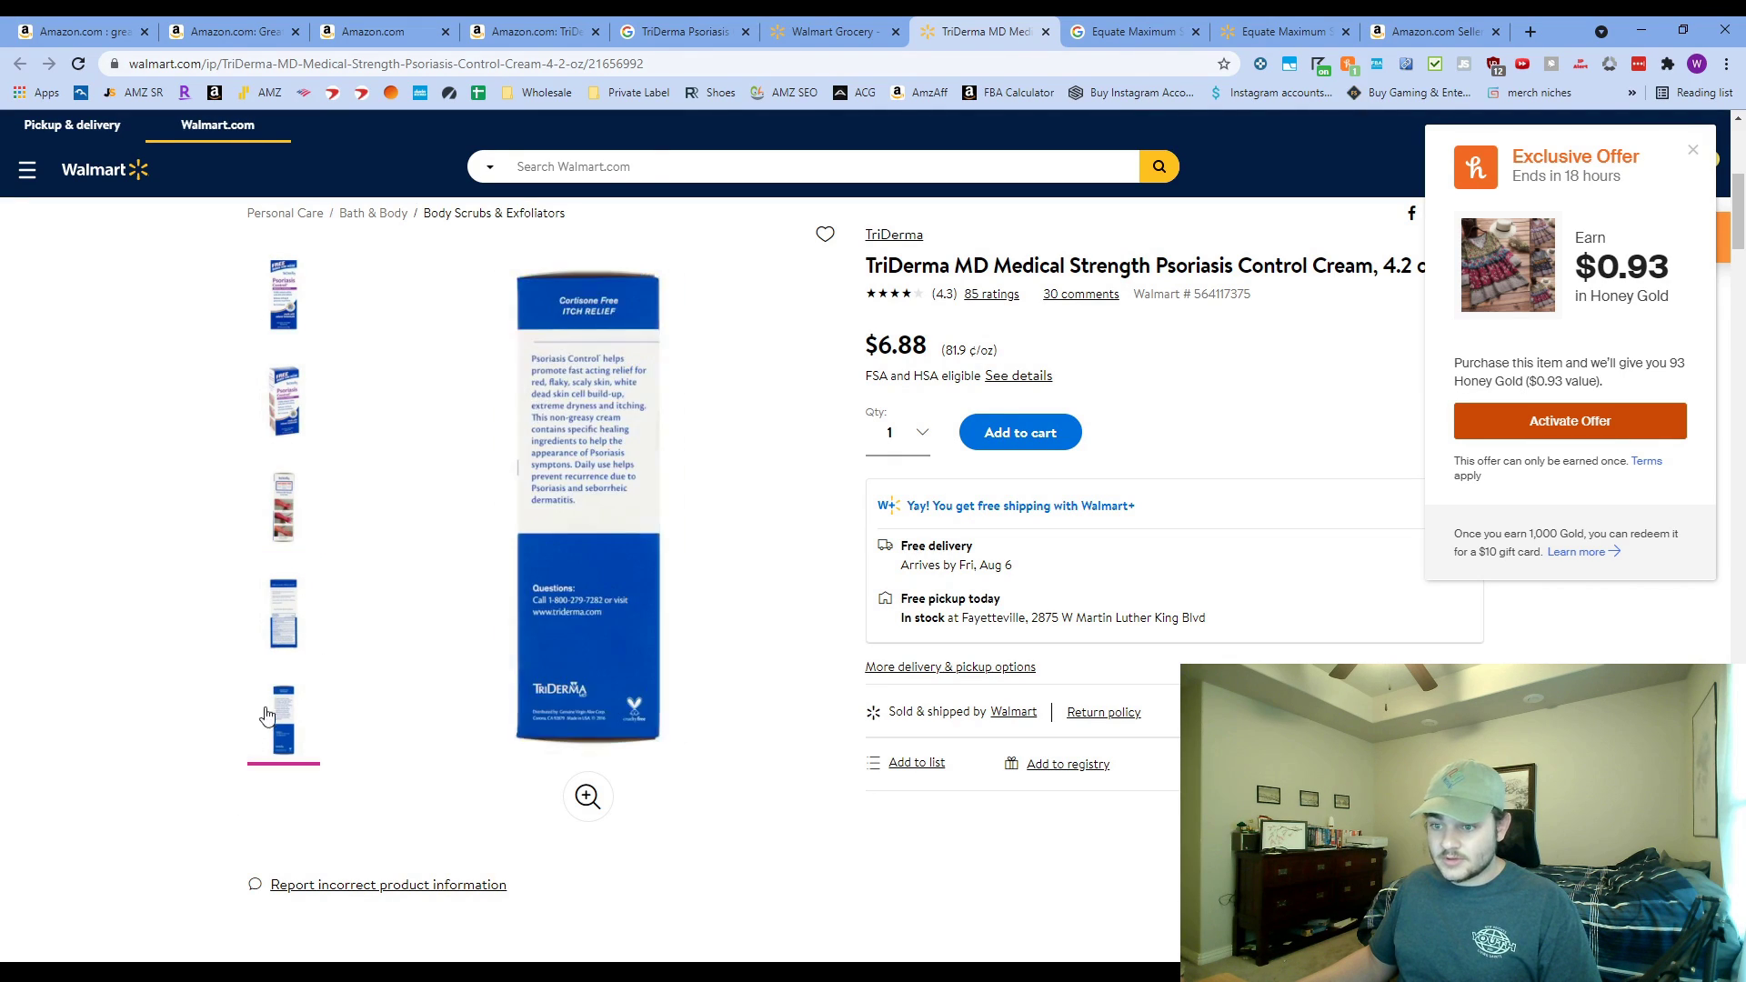
{"action": "scroll", "coordinate": [273, 673], "scroll_direction": "down", "scroll_amount": 2}
{"action": "scroll", "coordinate": [312, 624], "scroll_direction": "up", "scroll_amount": 3}
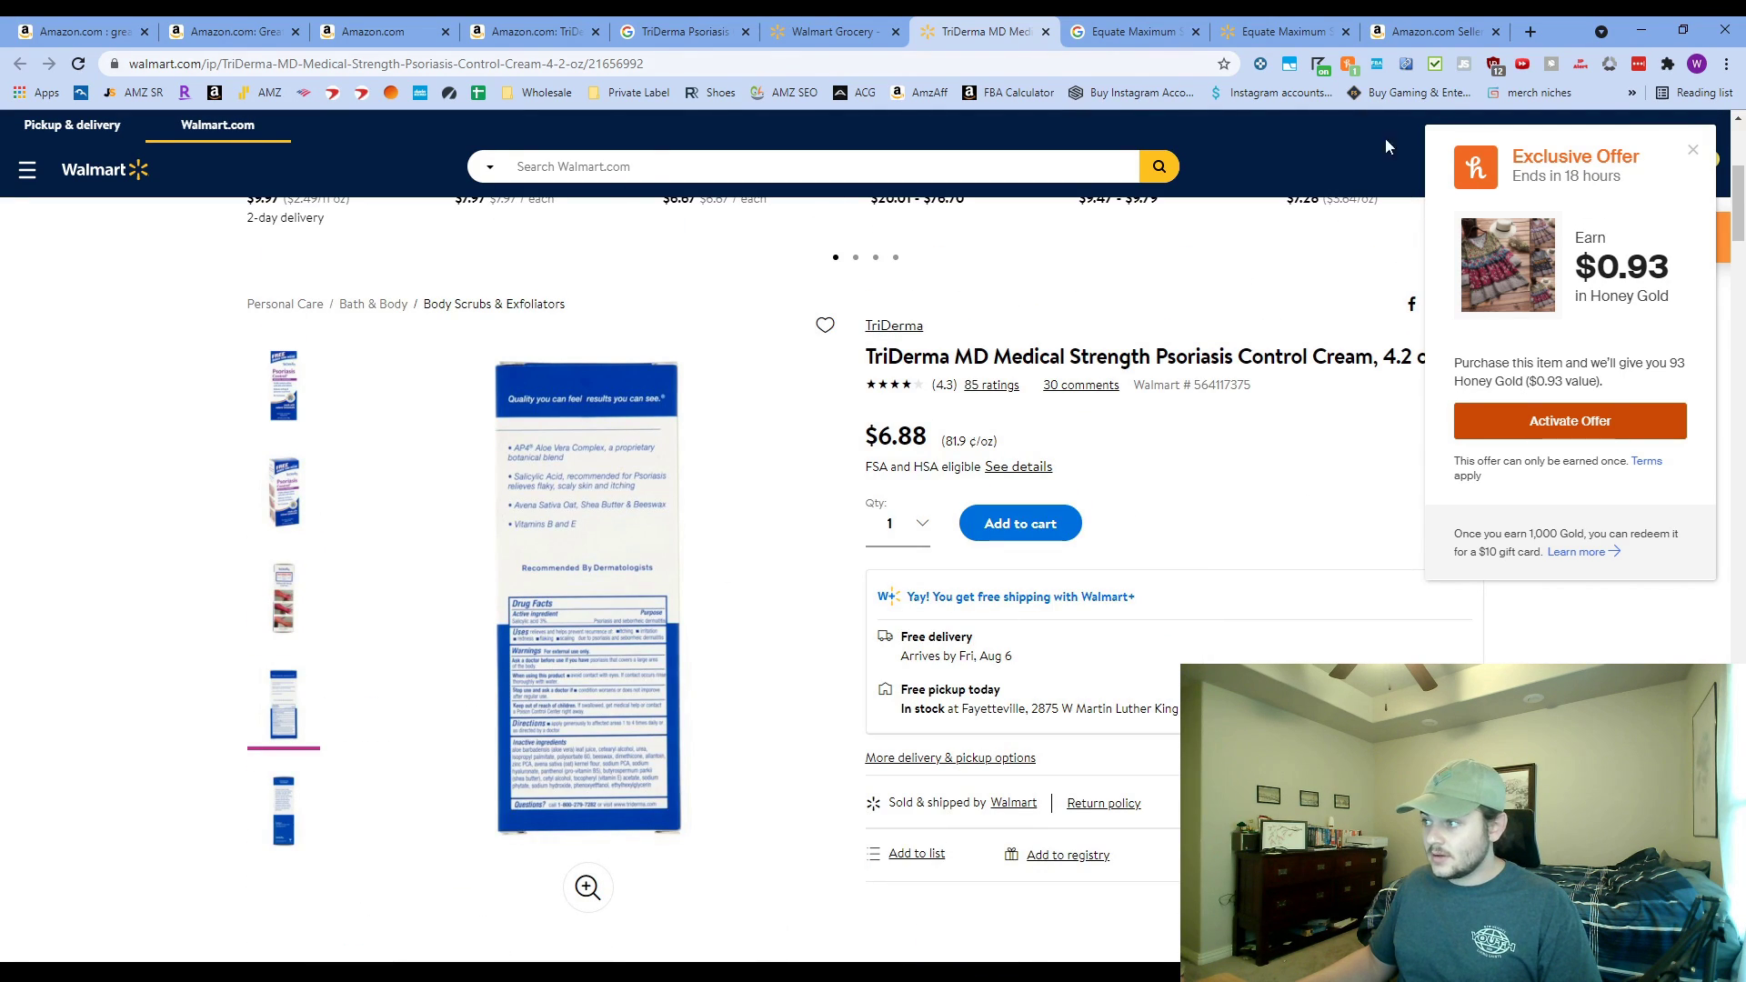
- Calculate the Amazon TriDerma cream's FBA profit with a product cost of $7, and close the calculator
{"action": "left_click", "coordinate": [486, 32]}
{"action": "left_click", "coordinate": [1046, 541]}
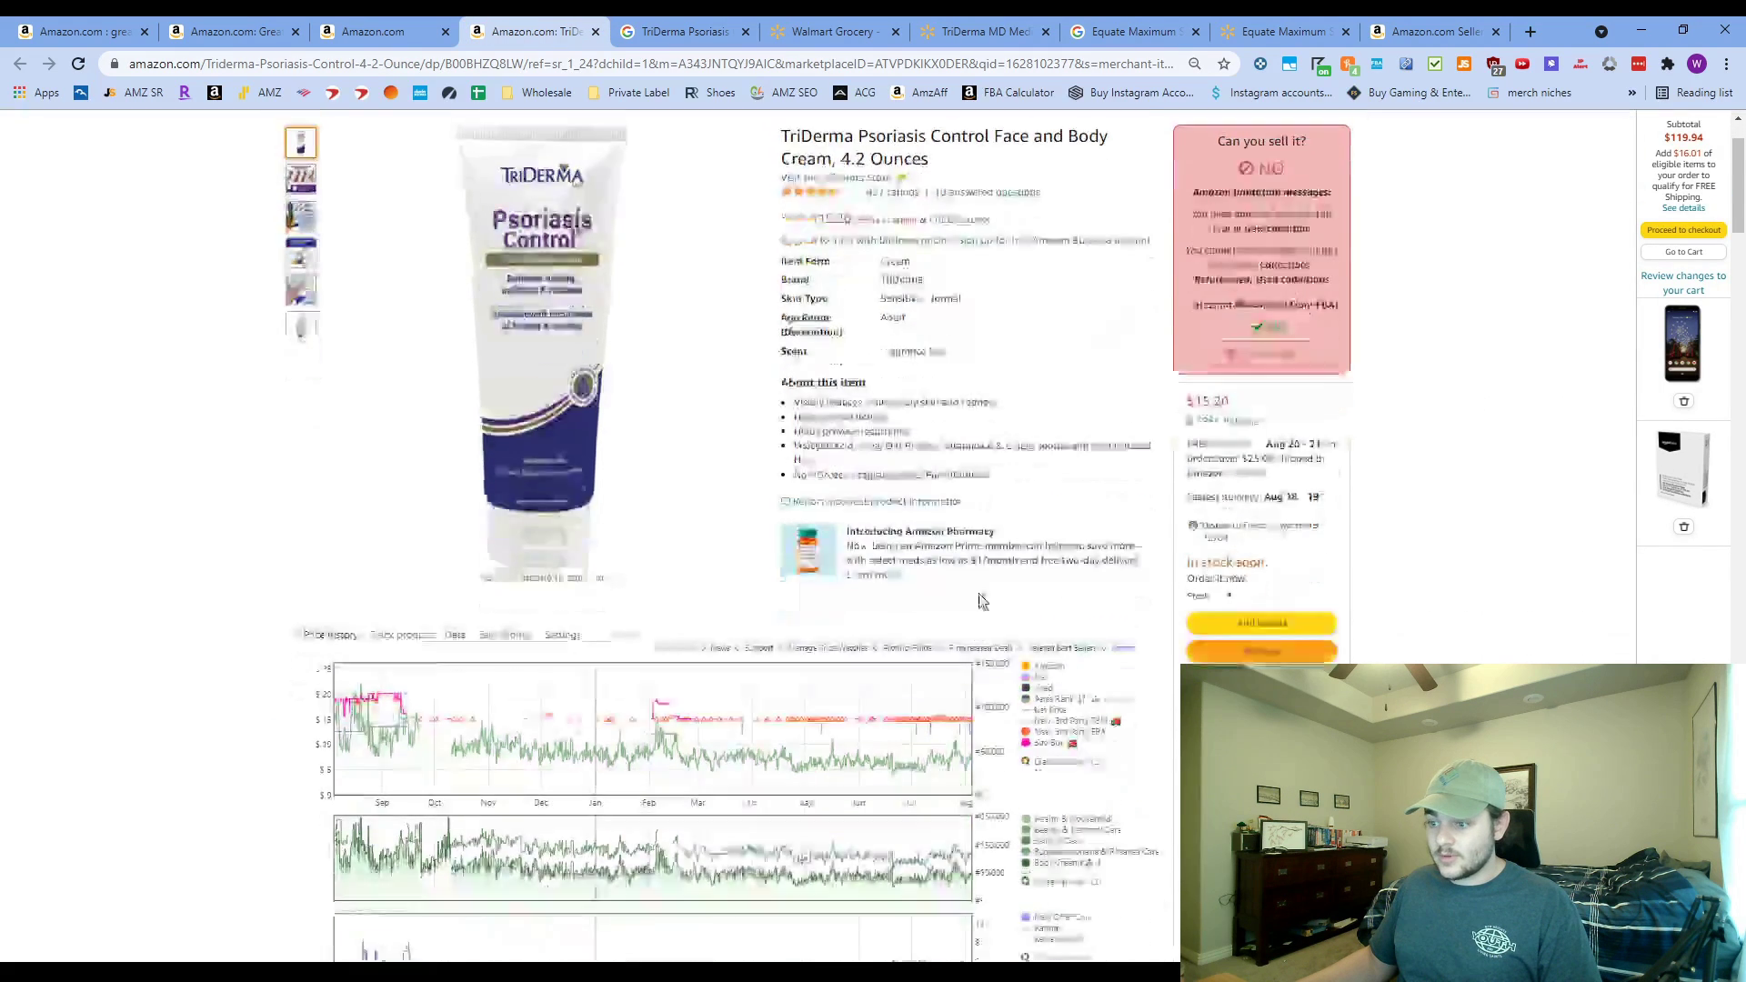
{"action": "scroll", "coordinate": [982, 596], "scroll_direction": "down", "scroll_amount": 3}
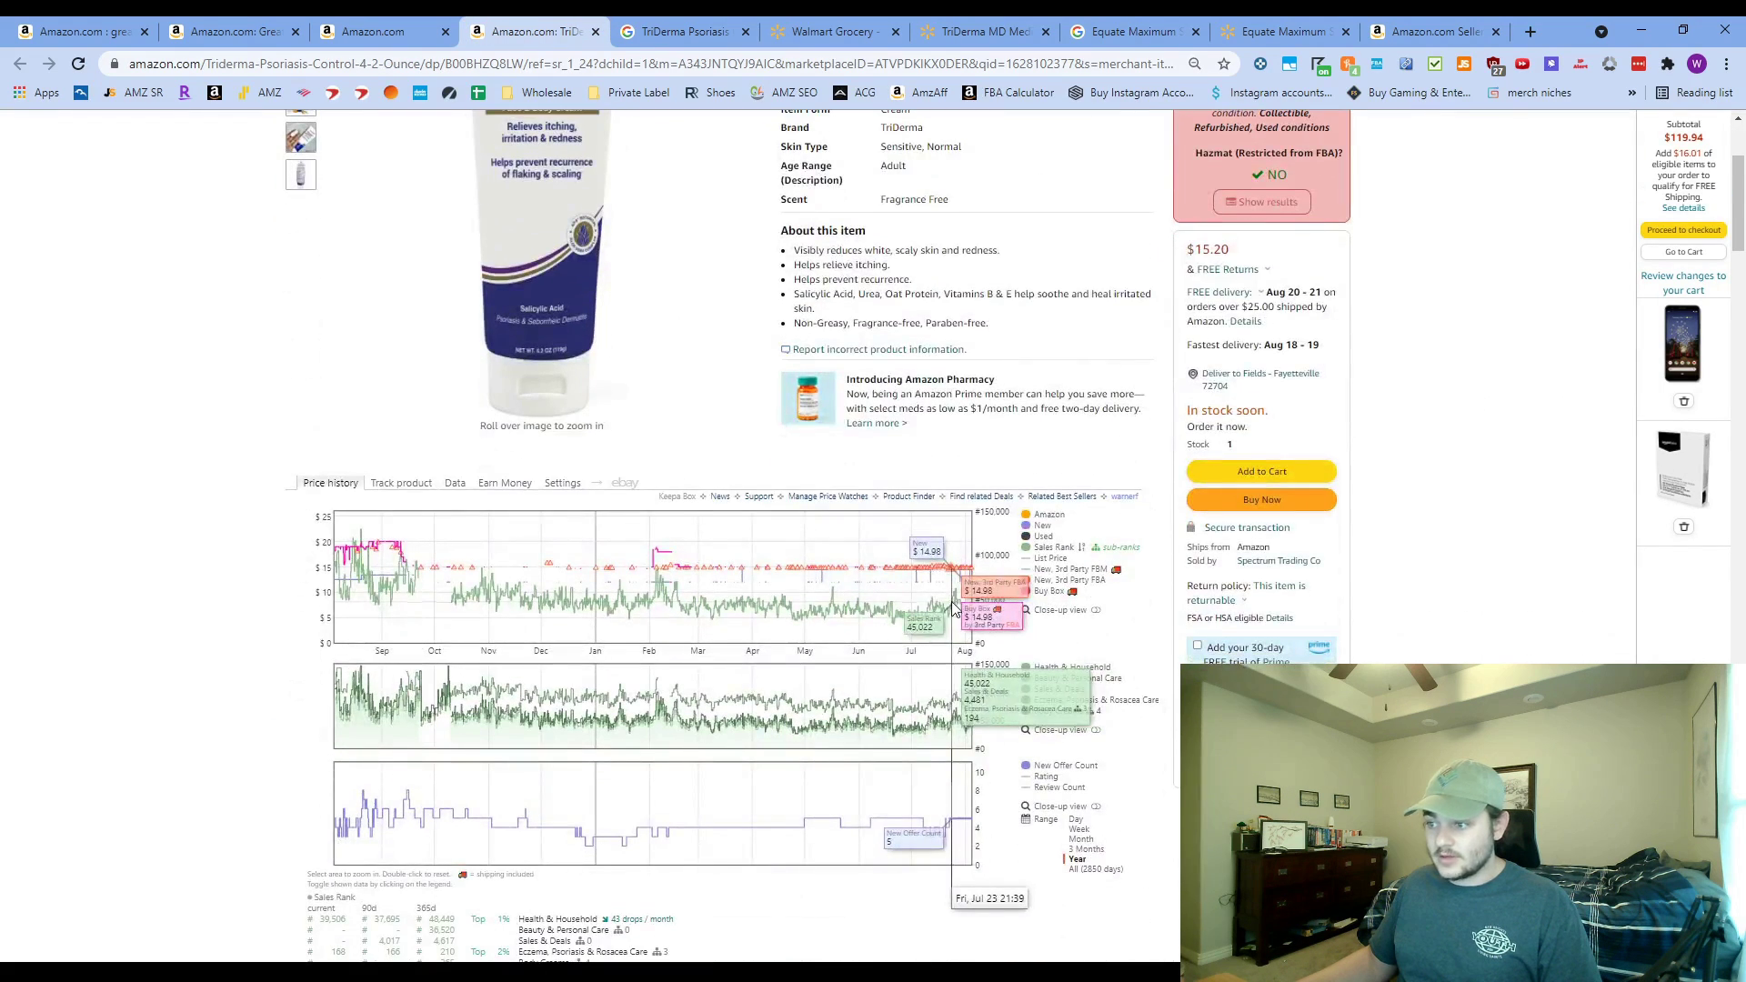
{"action": "left_click", "coordinate": [1377, 66]}
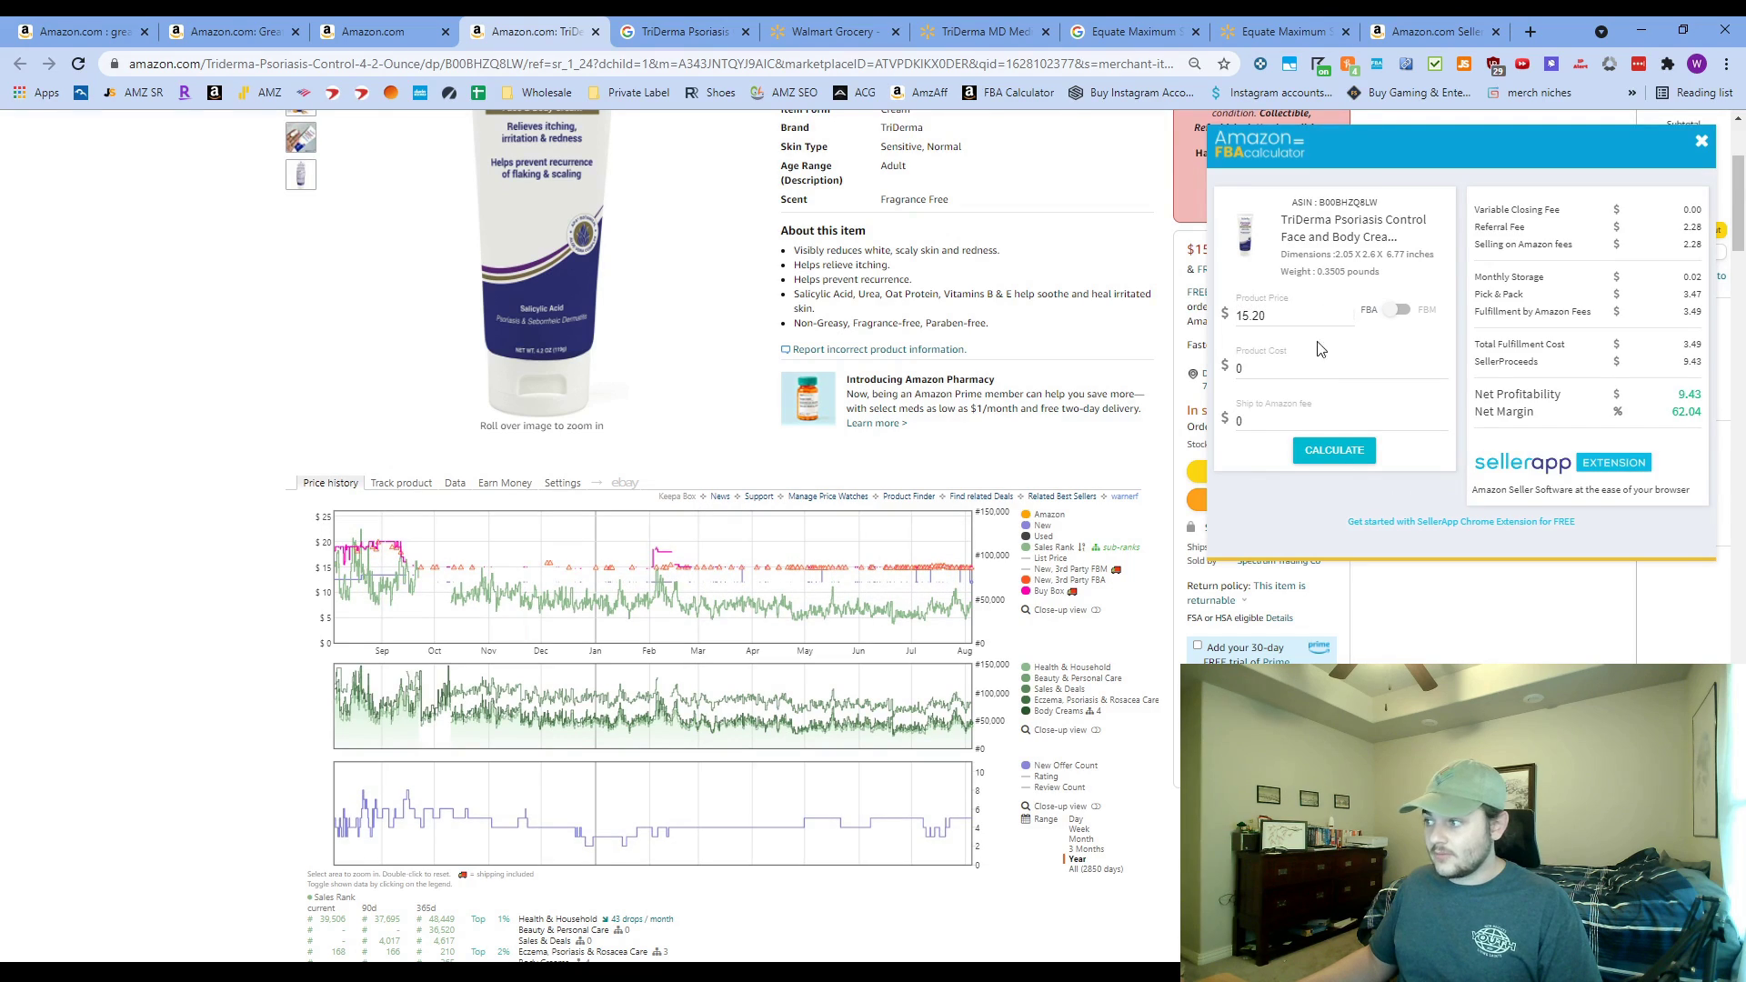
{"action": "left_click", "coordinate": [1323, 369]}
{"action": "double_click", "coordinate": [1324, 368]}
{"action": "type", "text": "7"}
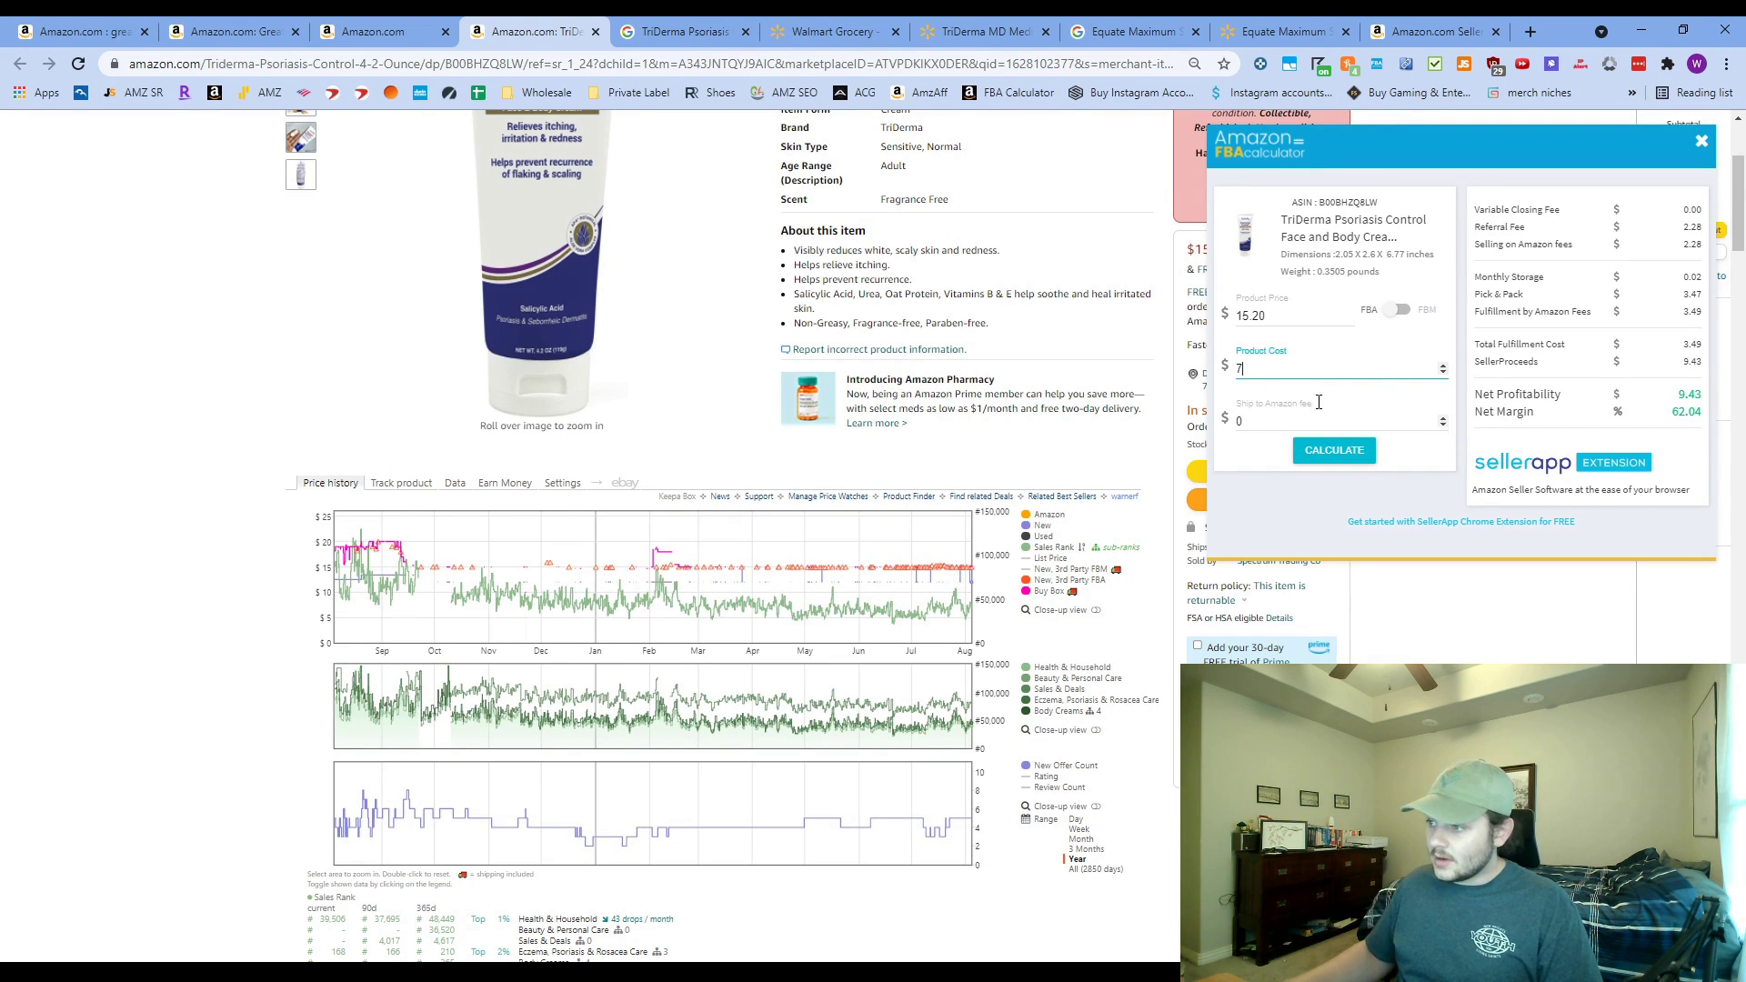
{"action": "left_click", "coordinate": [1346, 451]}
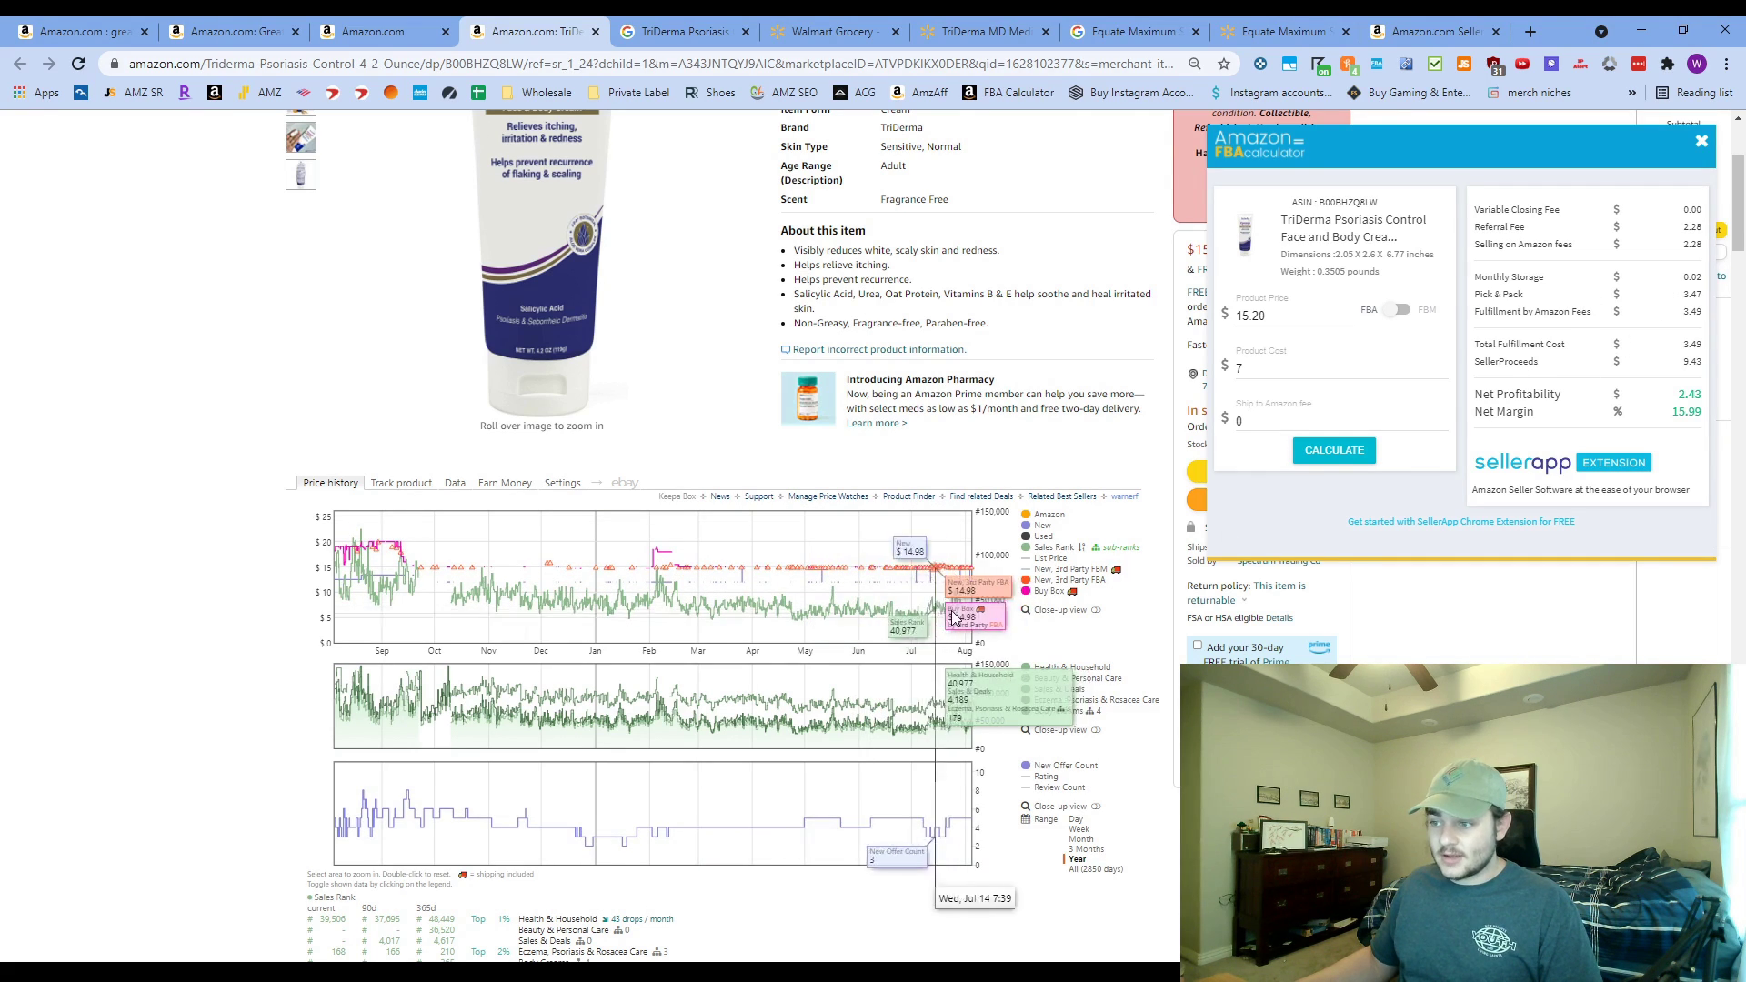
{"action": "scroll", "coordinate": [819, 612], "scroll_direction": "up", "scroll_amount": 3}
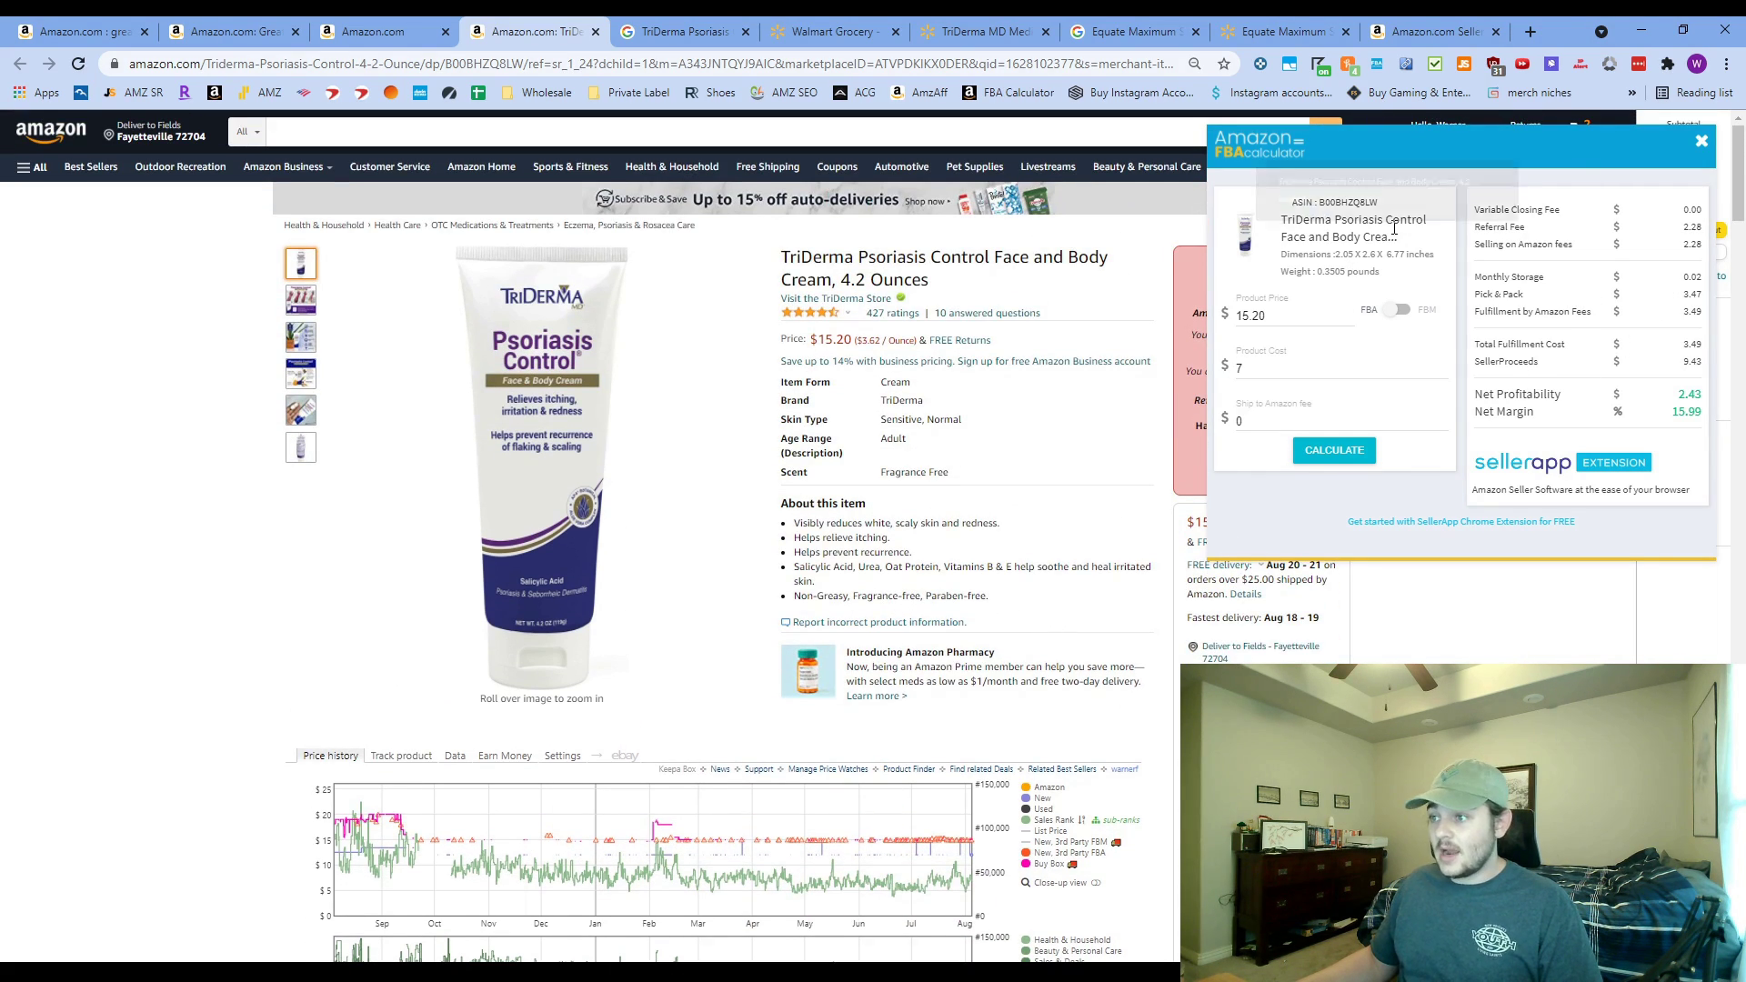
{"action": "left_click", "coordinate": [1703, 142]}
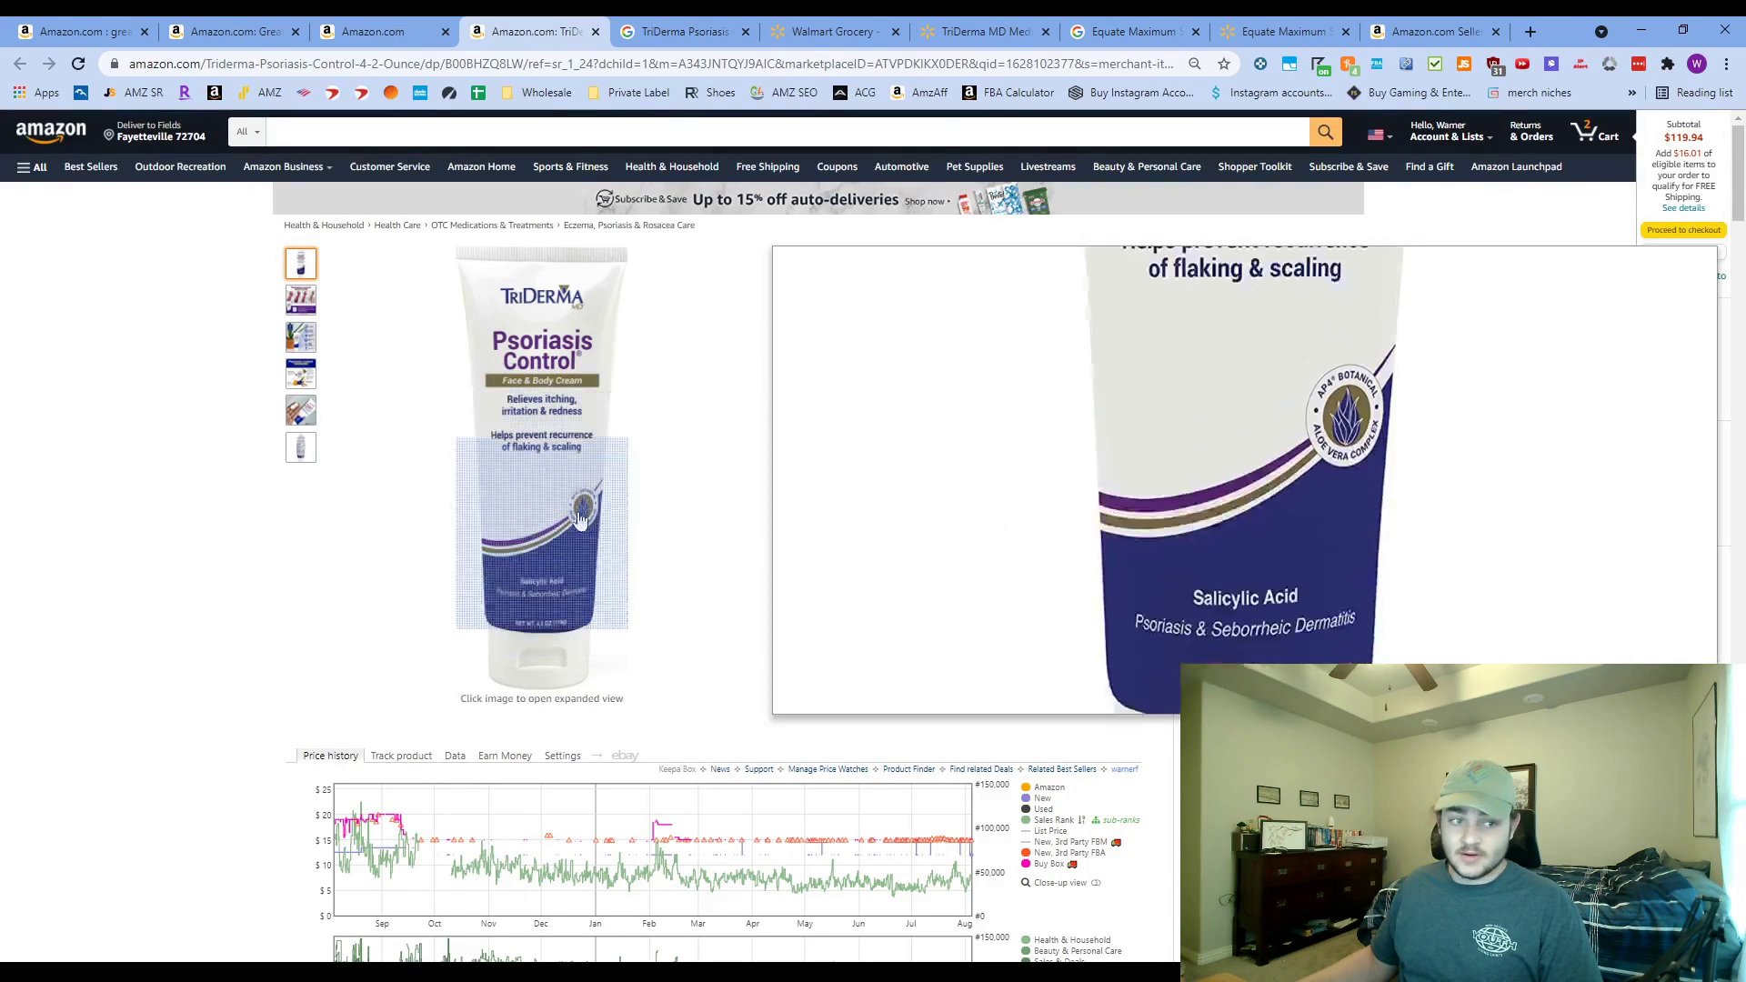
- Review the price history and sales rank charts on the Amazon TriDerma cream listing
{"action": "scroll", "coordinate": [974, 499], "scroll_direction": "down", "scroll_amount": 4}
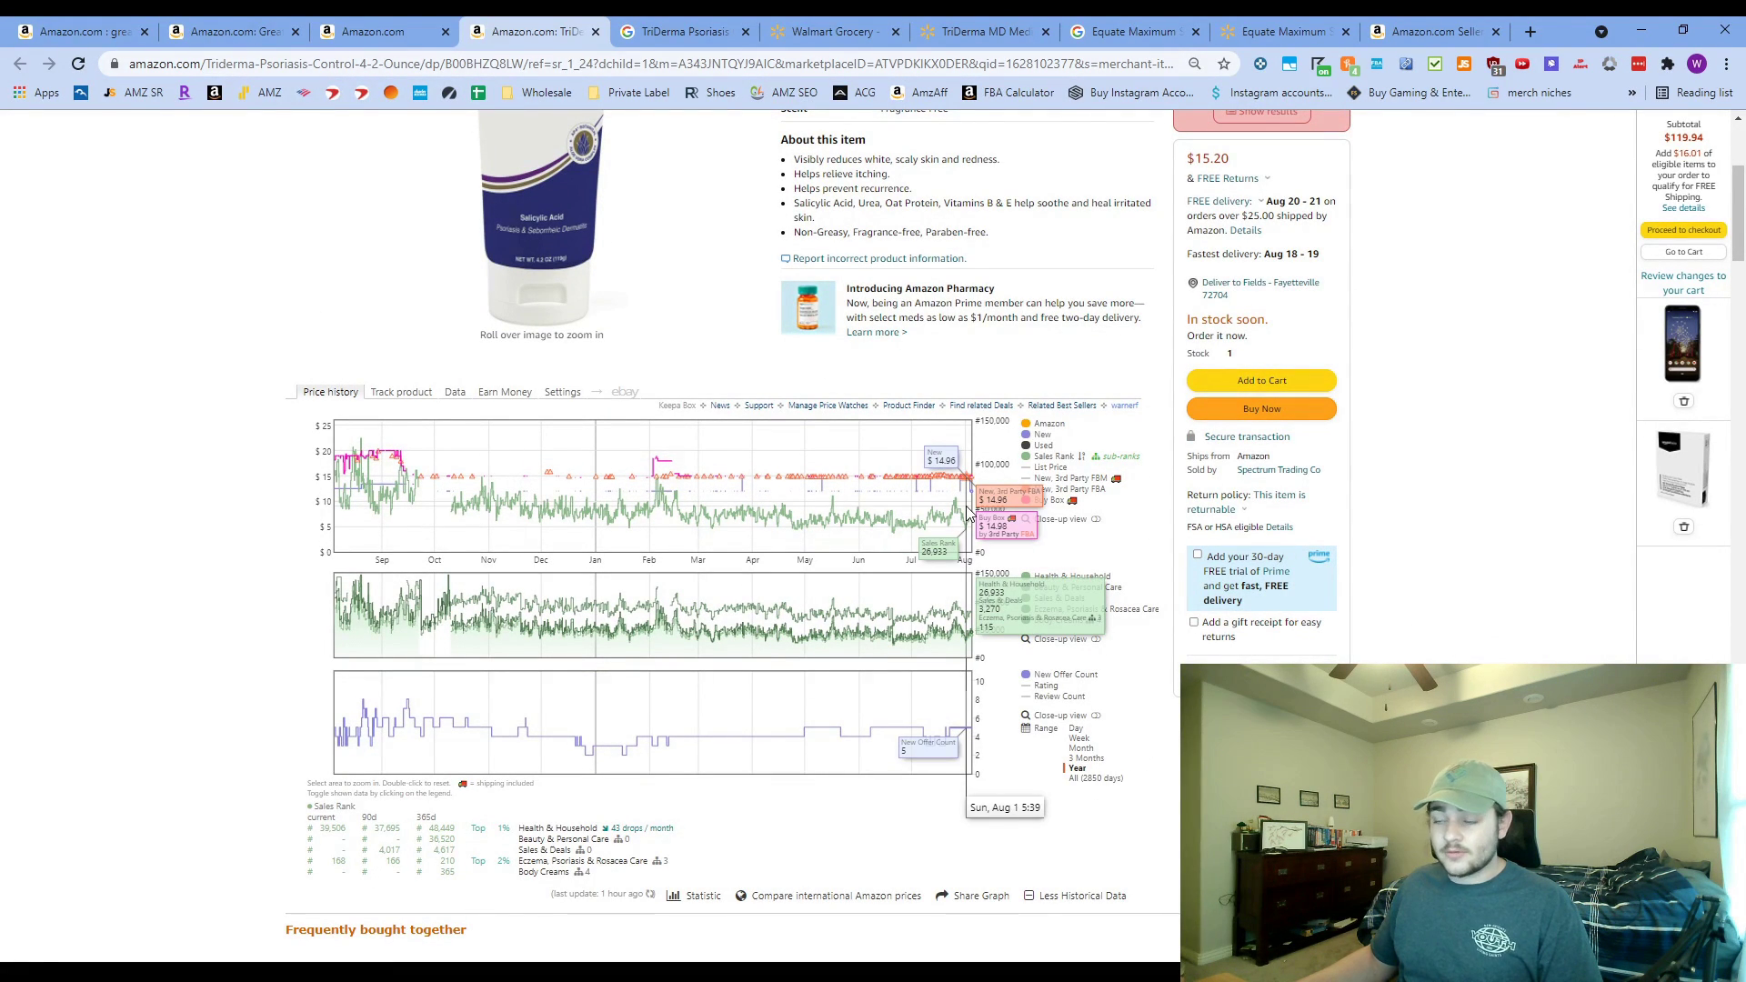
{"action": "scroll", "coordinate": [1061, 521], "scroll_direction": "up", "scroll_amount": 3}
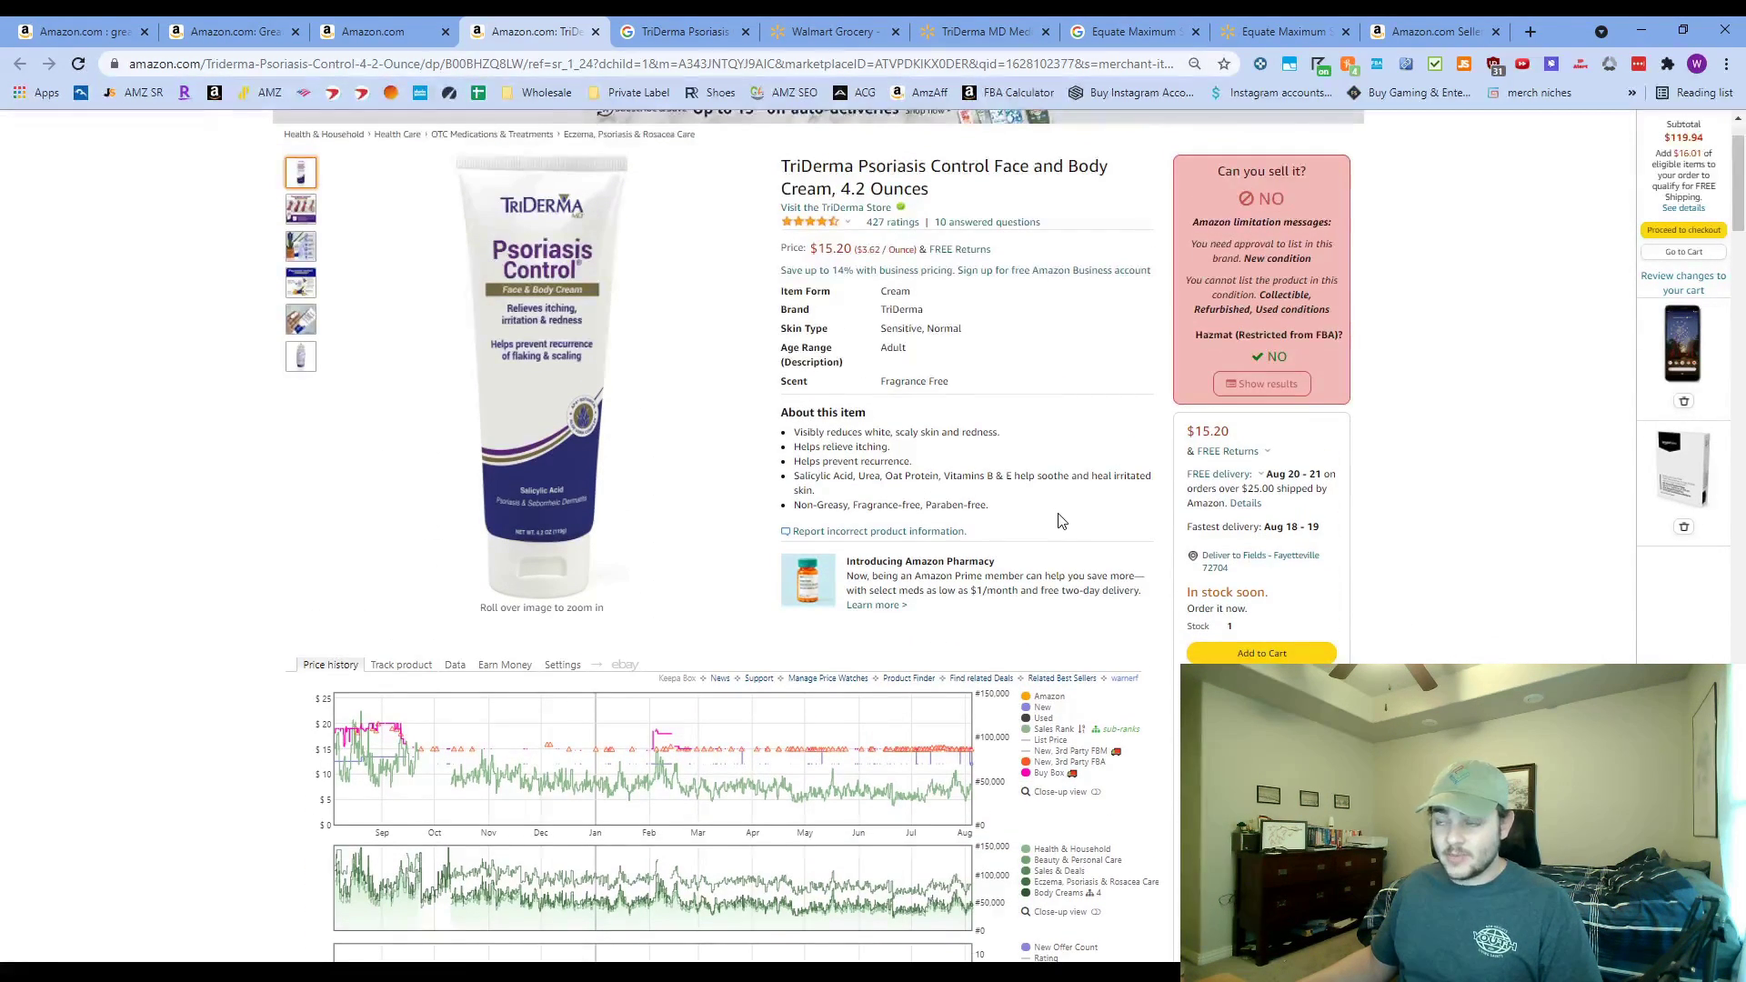
{"action": "scroll", "coordinate": [1061, 520], "scroll_direction": "down", "scroll_amount": 2}
- Open the Jungle Scout Amazon Sales Estimator in a new tab
{"action": "left_click", "coordinate": [1526, 35]}
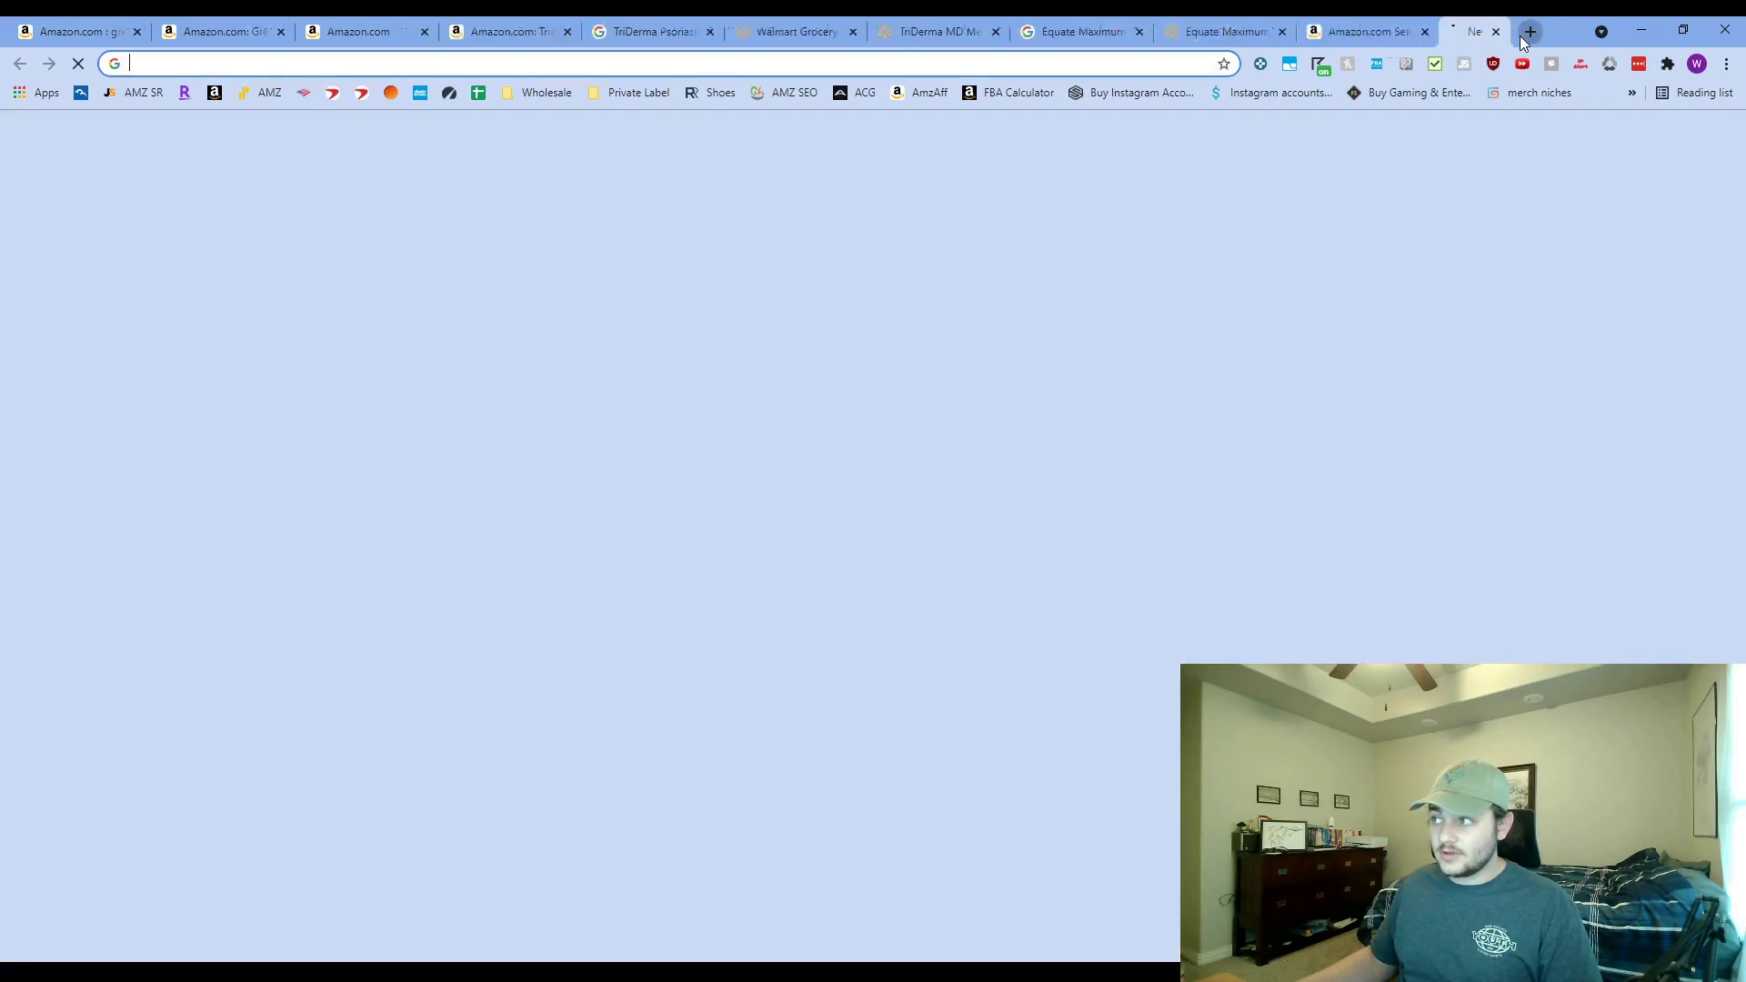
{"action": "type", "text": "jun"}
{"action": "key", "text": "Return"}
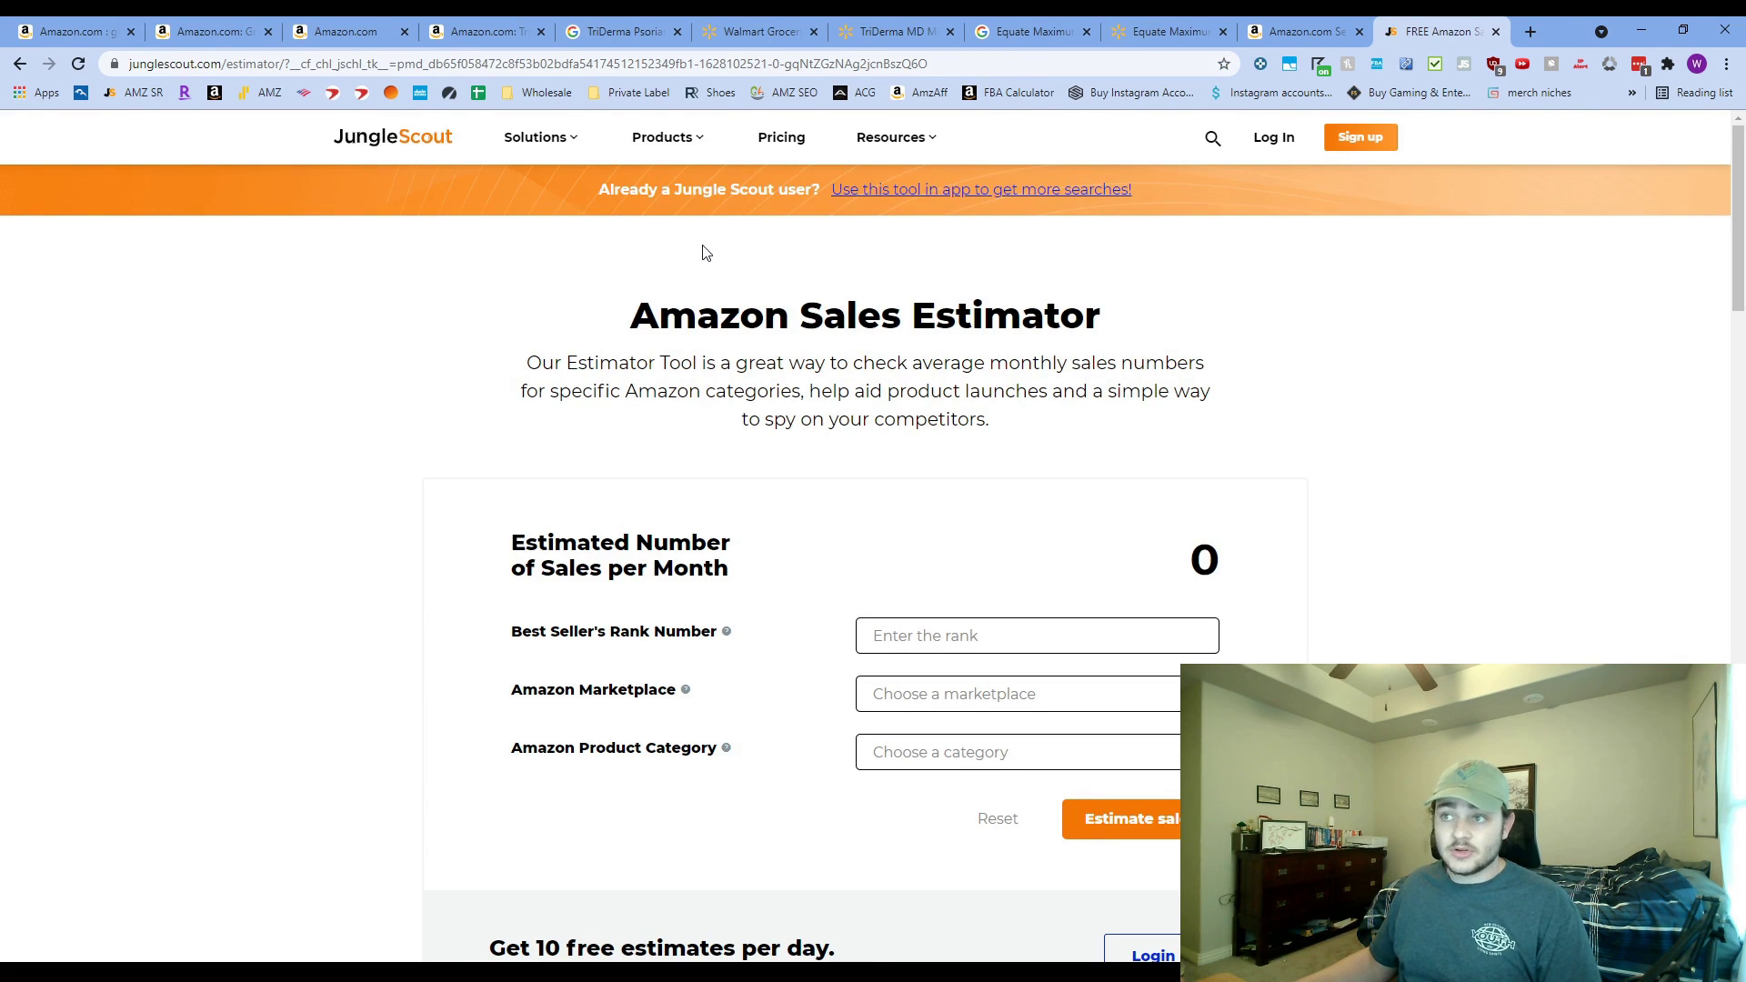
{"action": "left_click", "coordinate": [482, 31]}
{"action": "left_click", "coordinate": [1426, 28]}
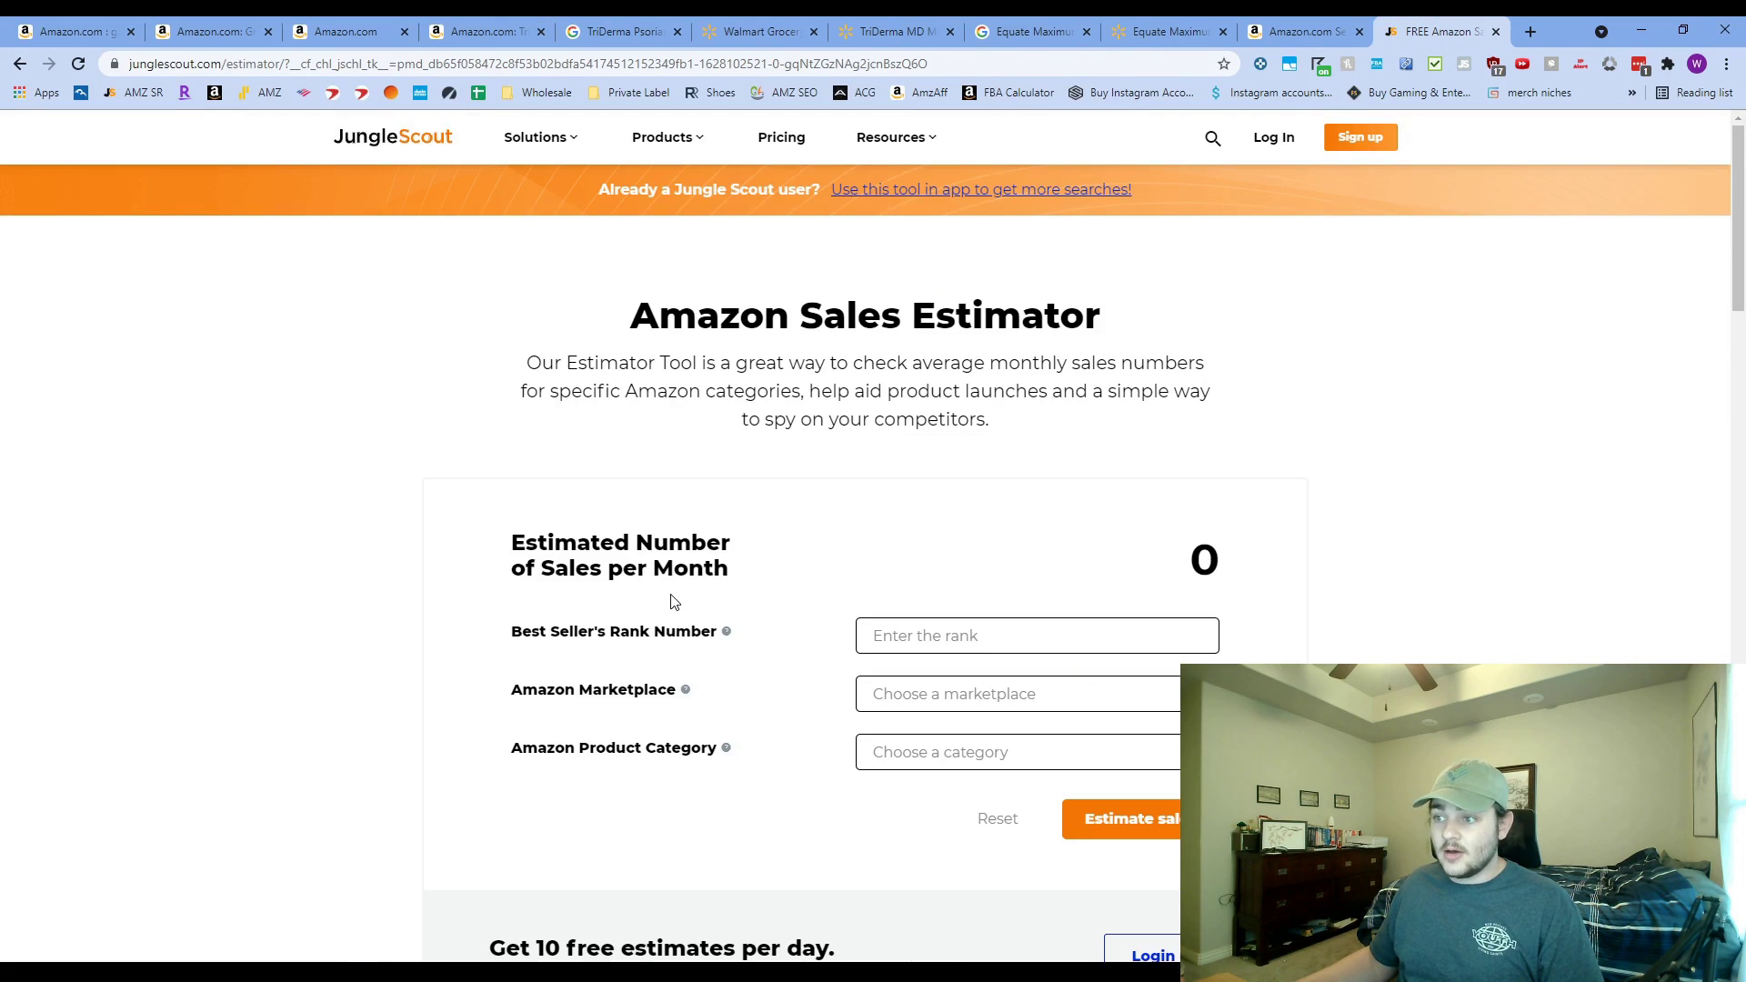
- Check the TriDerma cream's average sales ranks in its Keepa product data, and enter 37000 as the estimator's Best Seller's Rank
{"action": "left_click", "coordinate": [498, 27]}
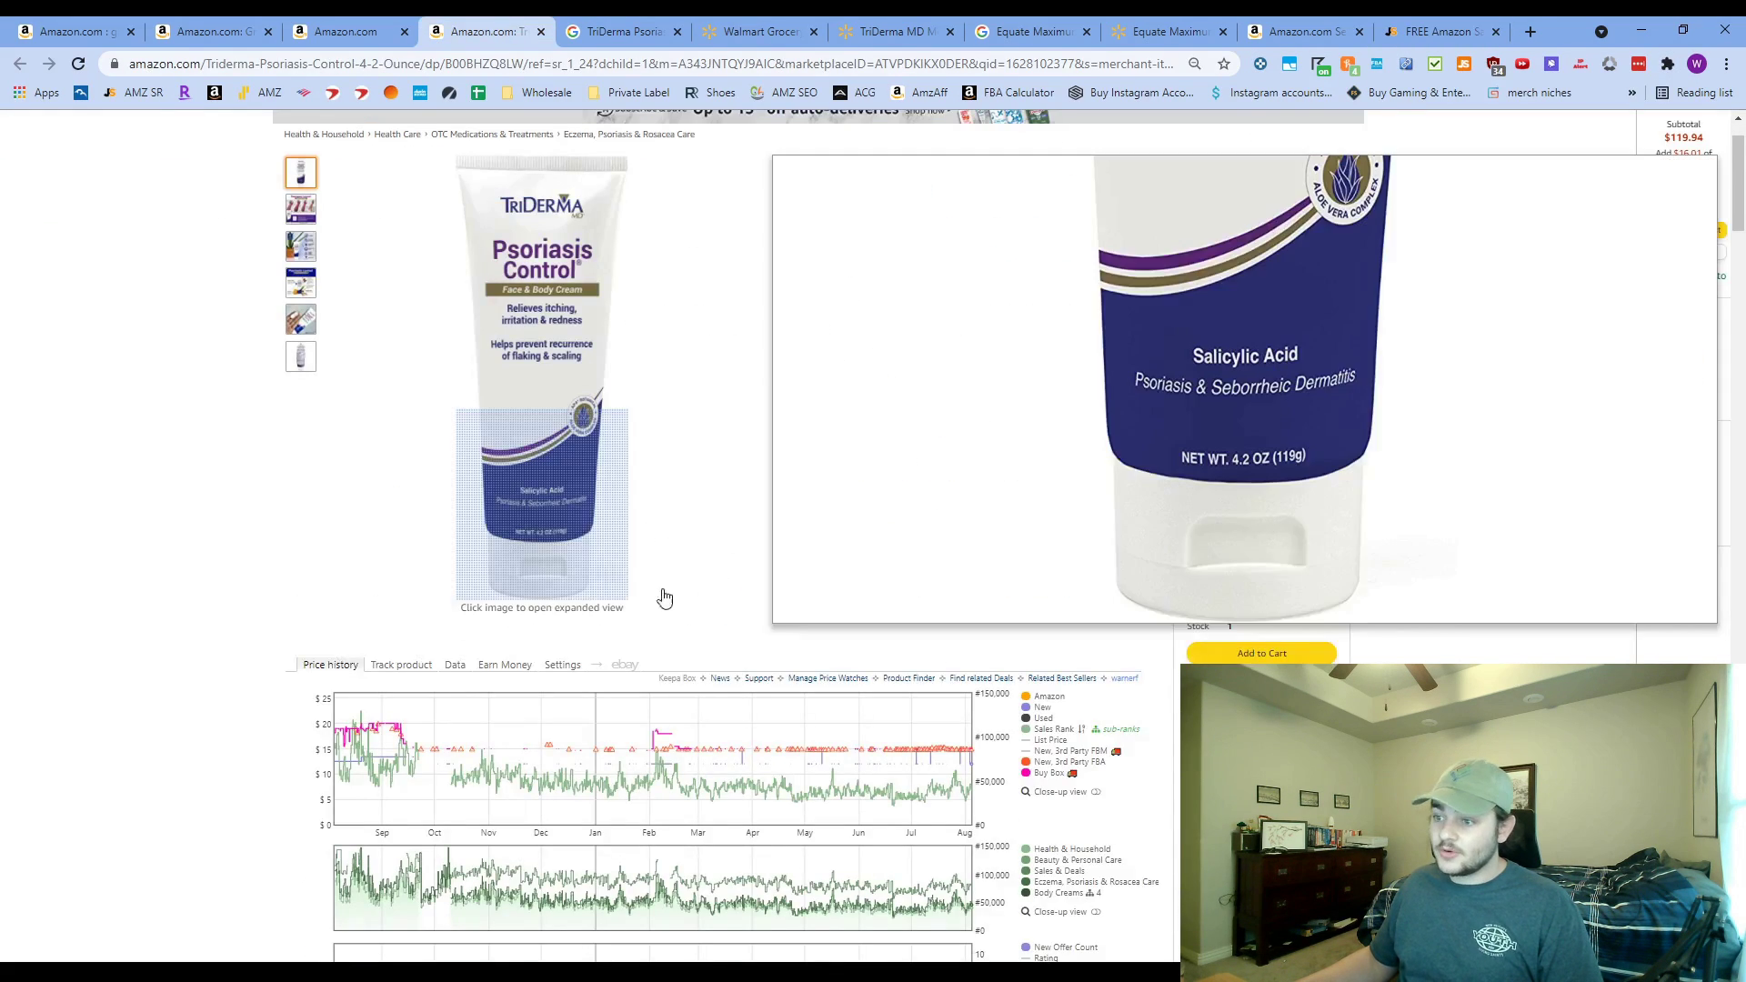
{"action": "scroll", "coordinate": [447, 579], "scroll_direction": "down", "scroll_amount": 3}
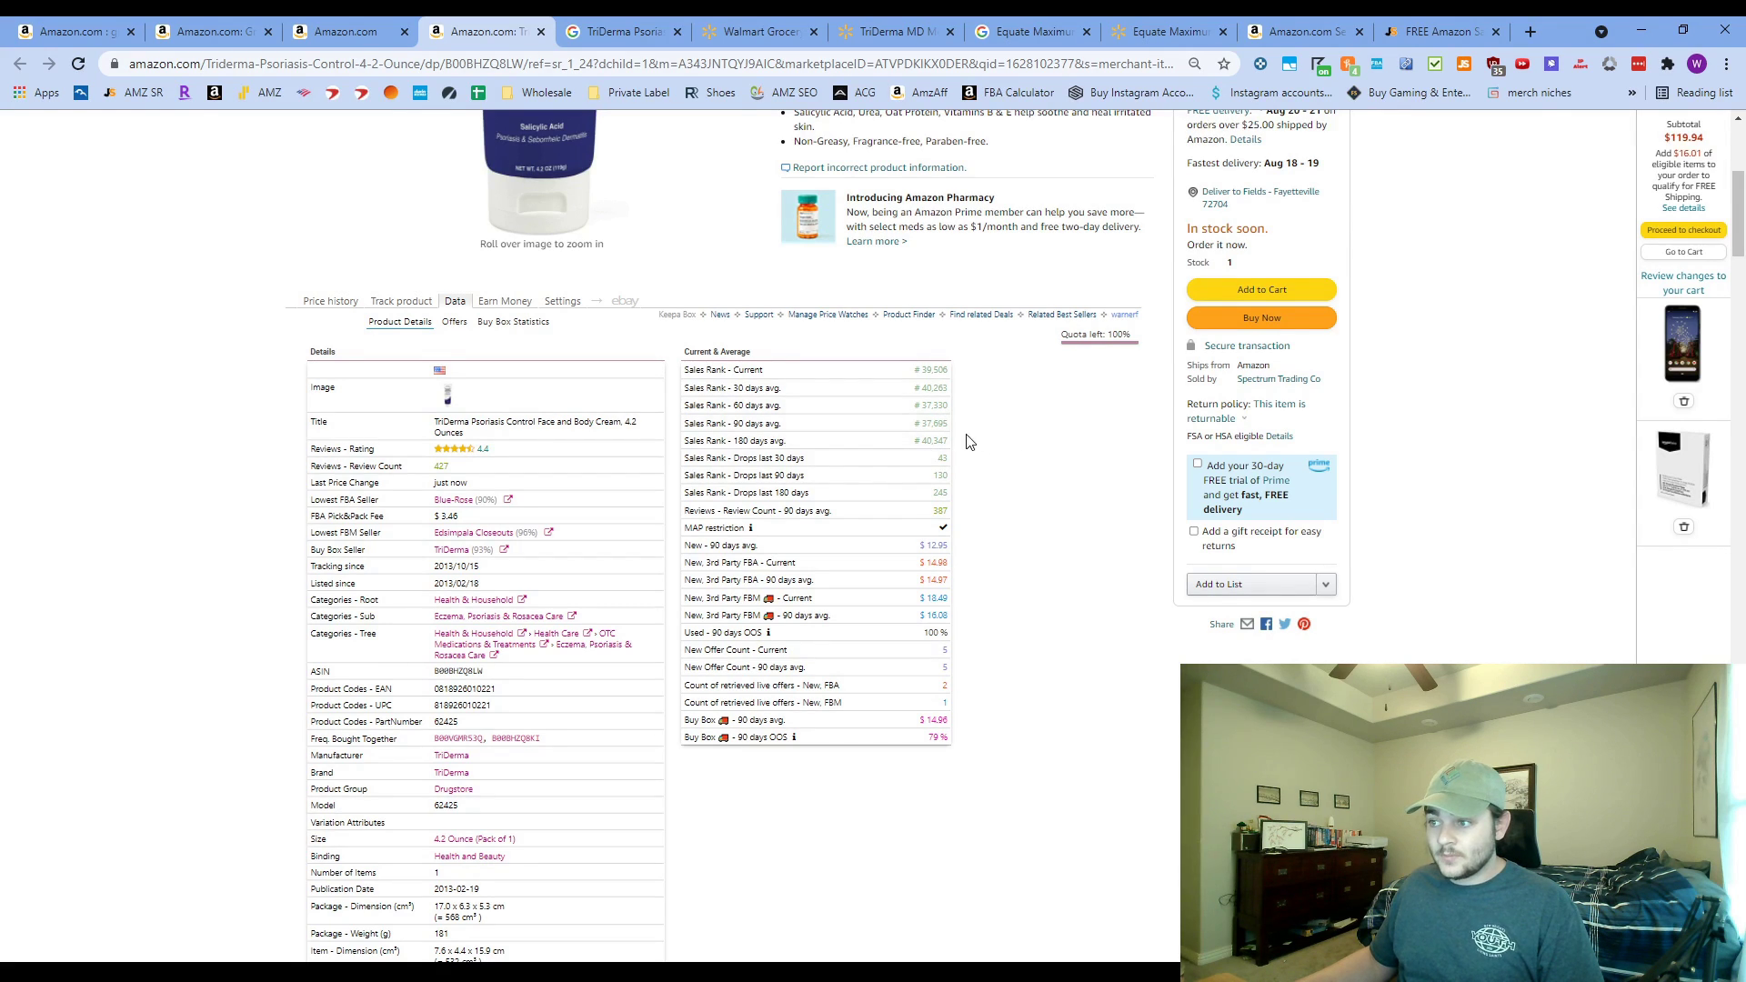
{"action": "left_click", "coordinate": [1437, 31]}
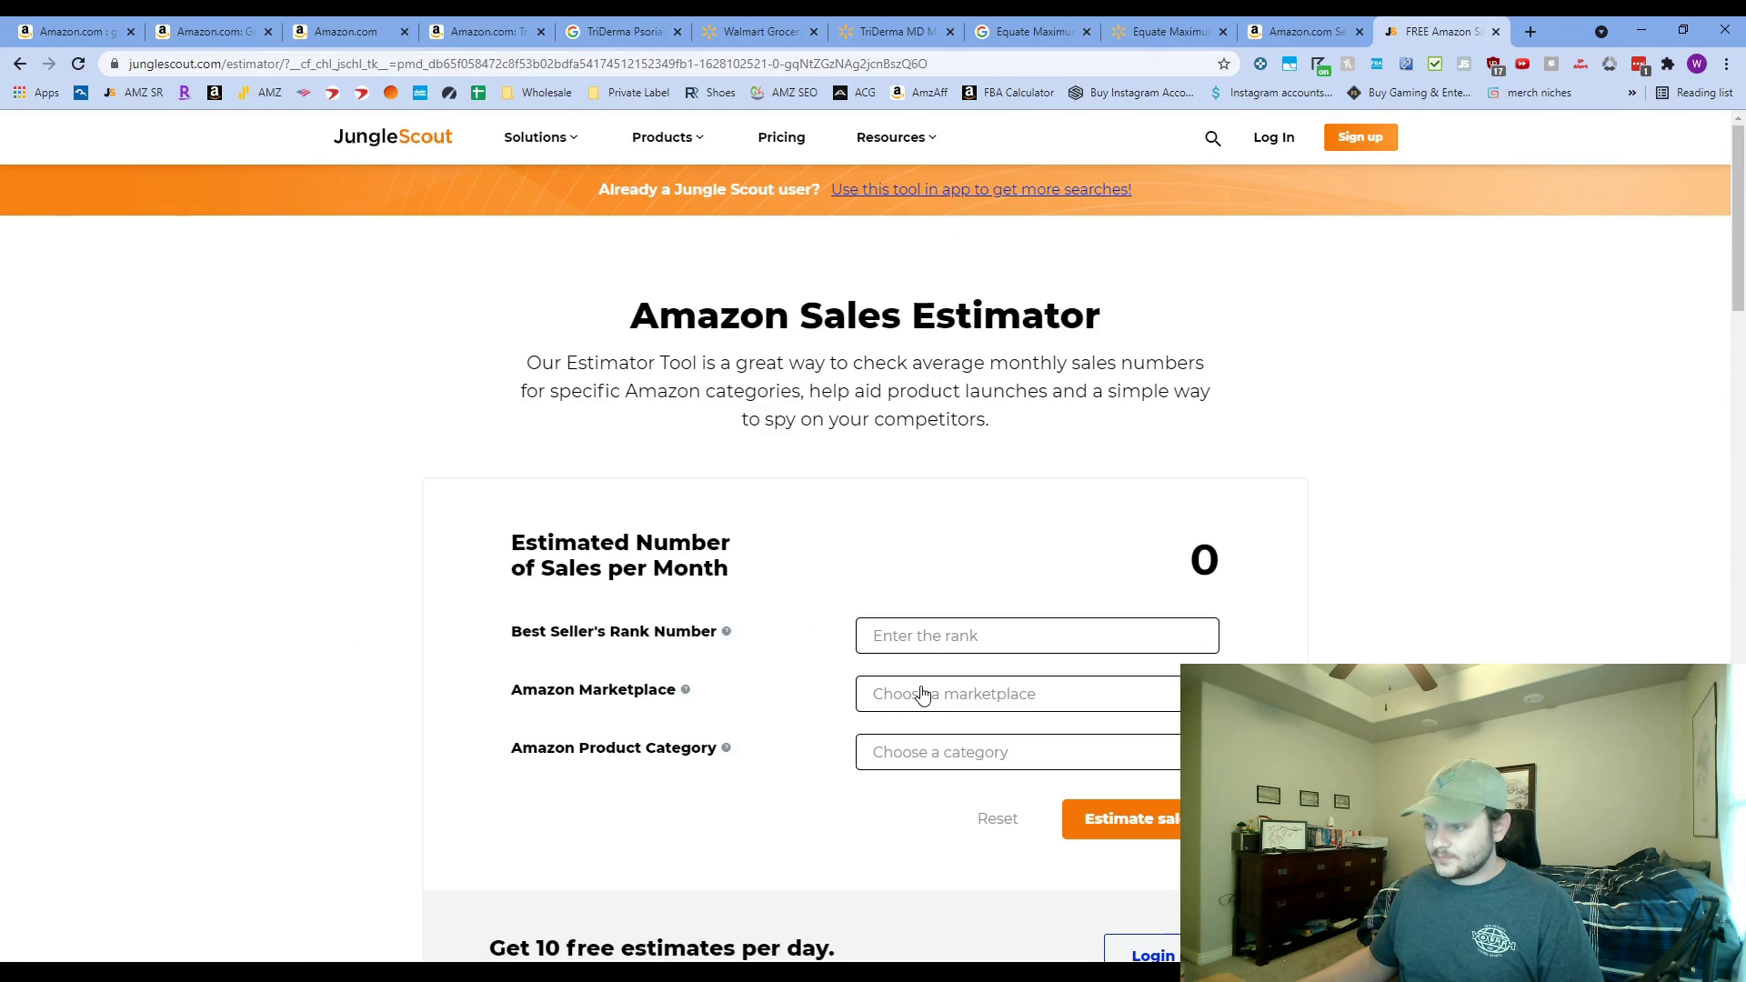
{"action": "type", "text": "37000"}
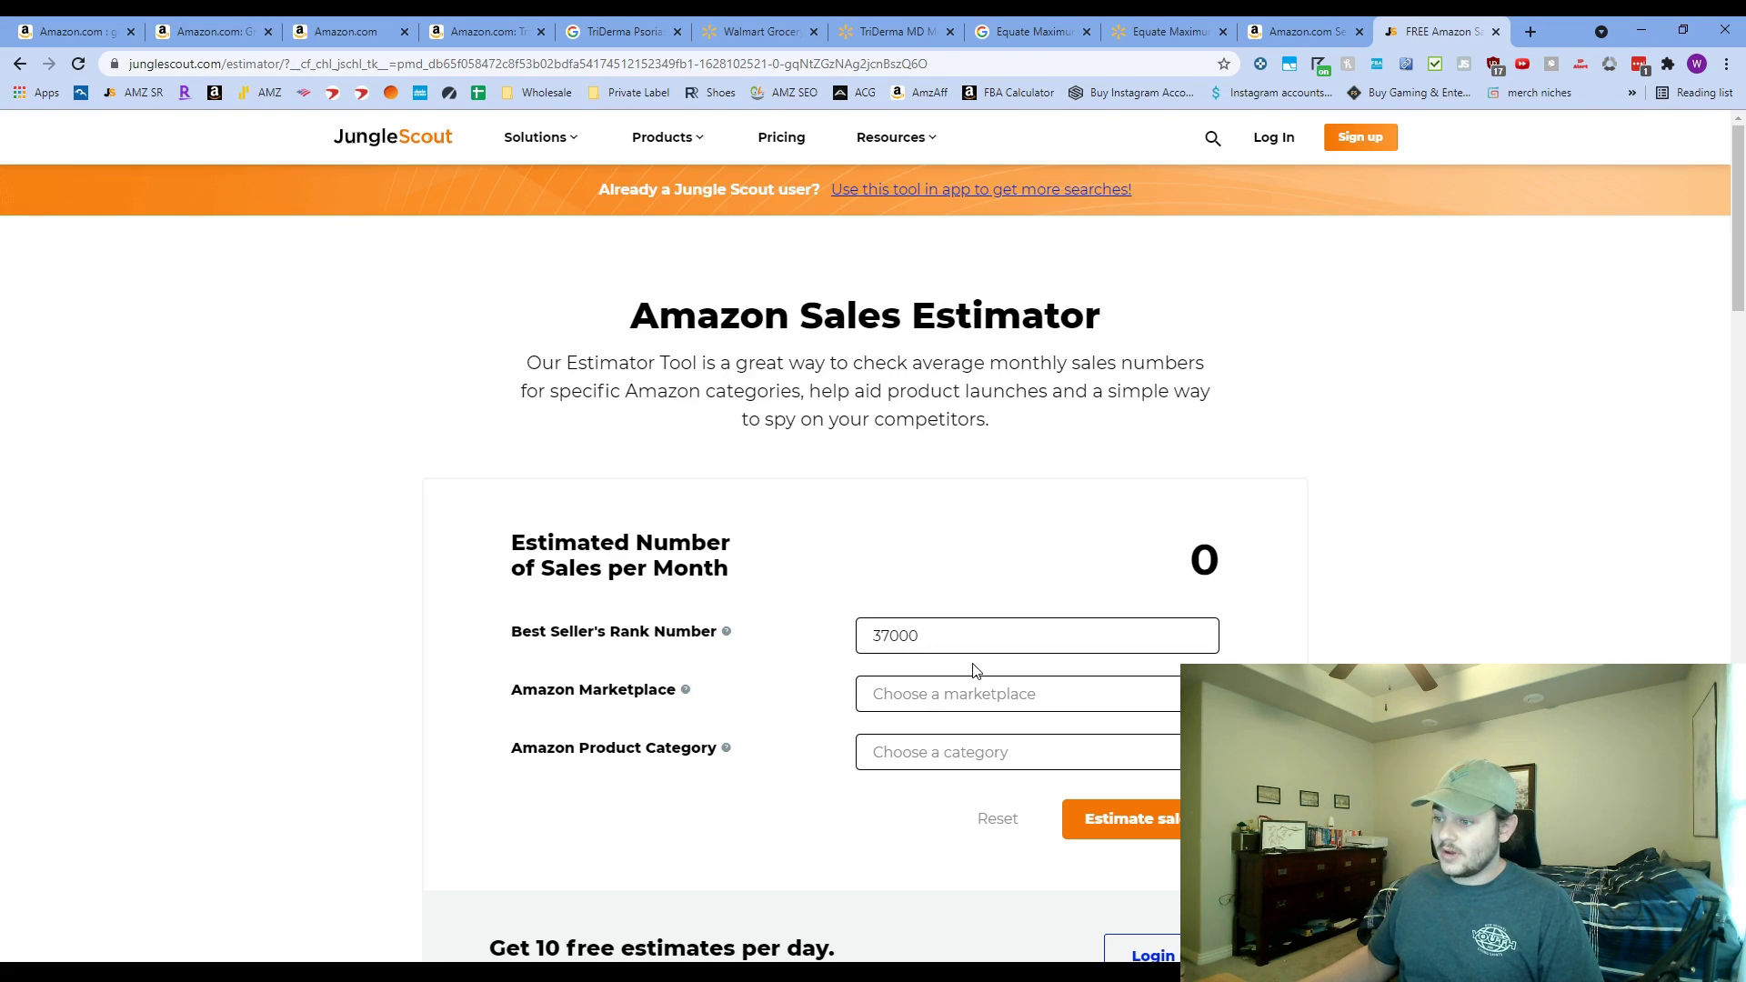
- Set the marketplace to United States of America and the category to Health & Household, and estimate the monthly sales
{"action": "left_click", "coordinate": [980, 698]}
{"action": "left_click", "coordinate": [979, 742]}
{"action": "left_click", "coordinate": [512, 31]}
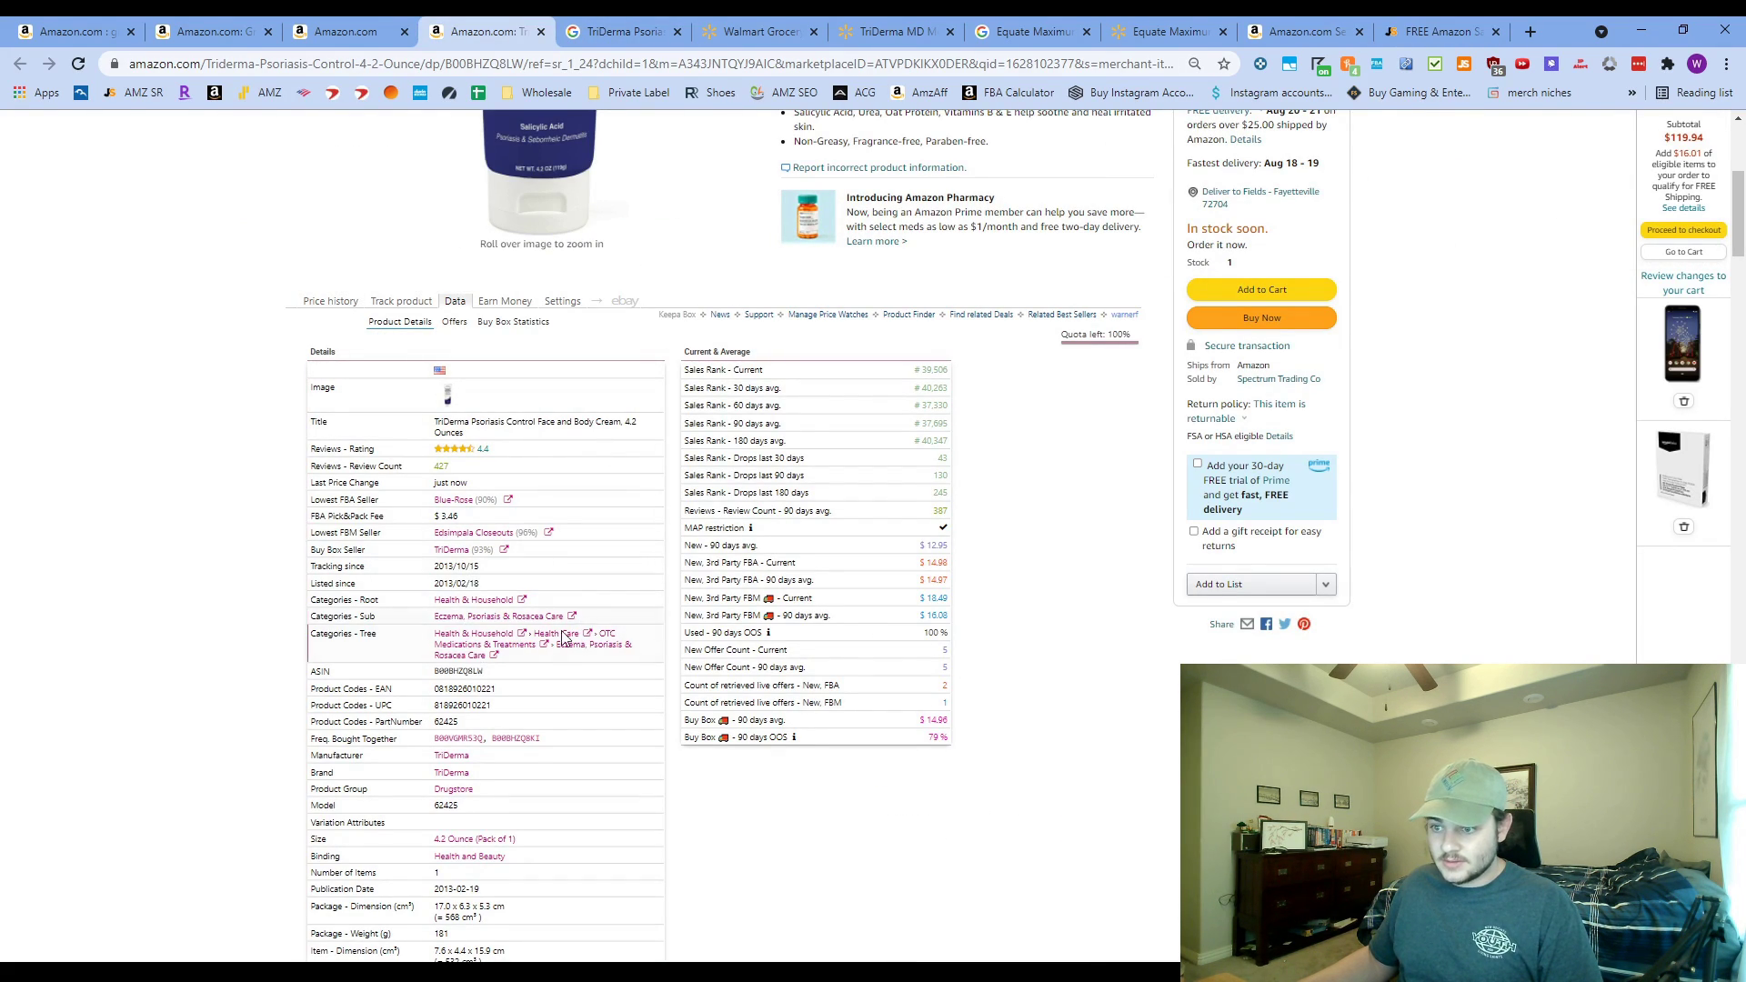
{"action": "left_click", "coordinate": [1426, 27]}
{"action": "left_click", "coordinate": [870, 743]}
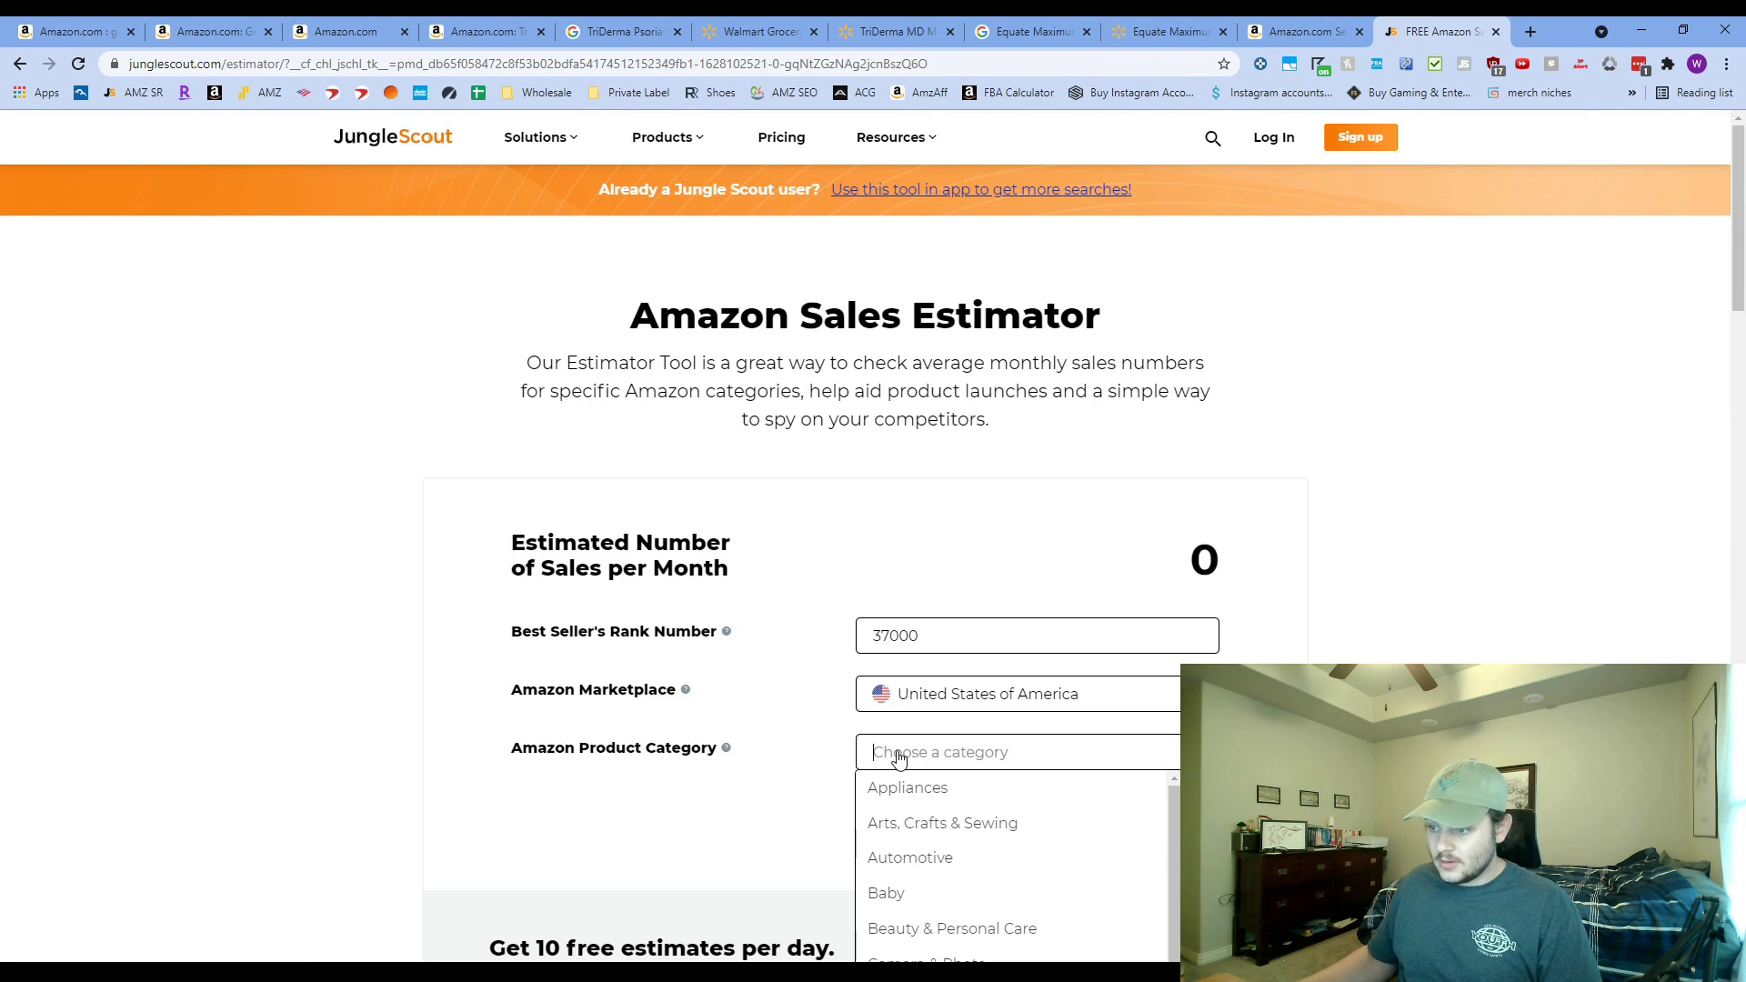
{"action": "type", "text": "health"}
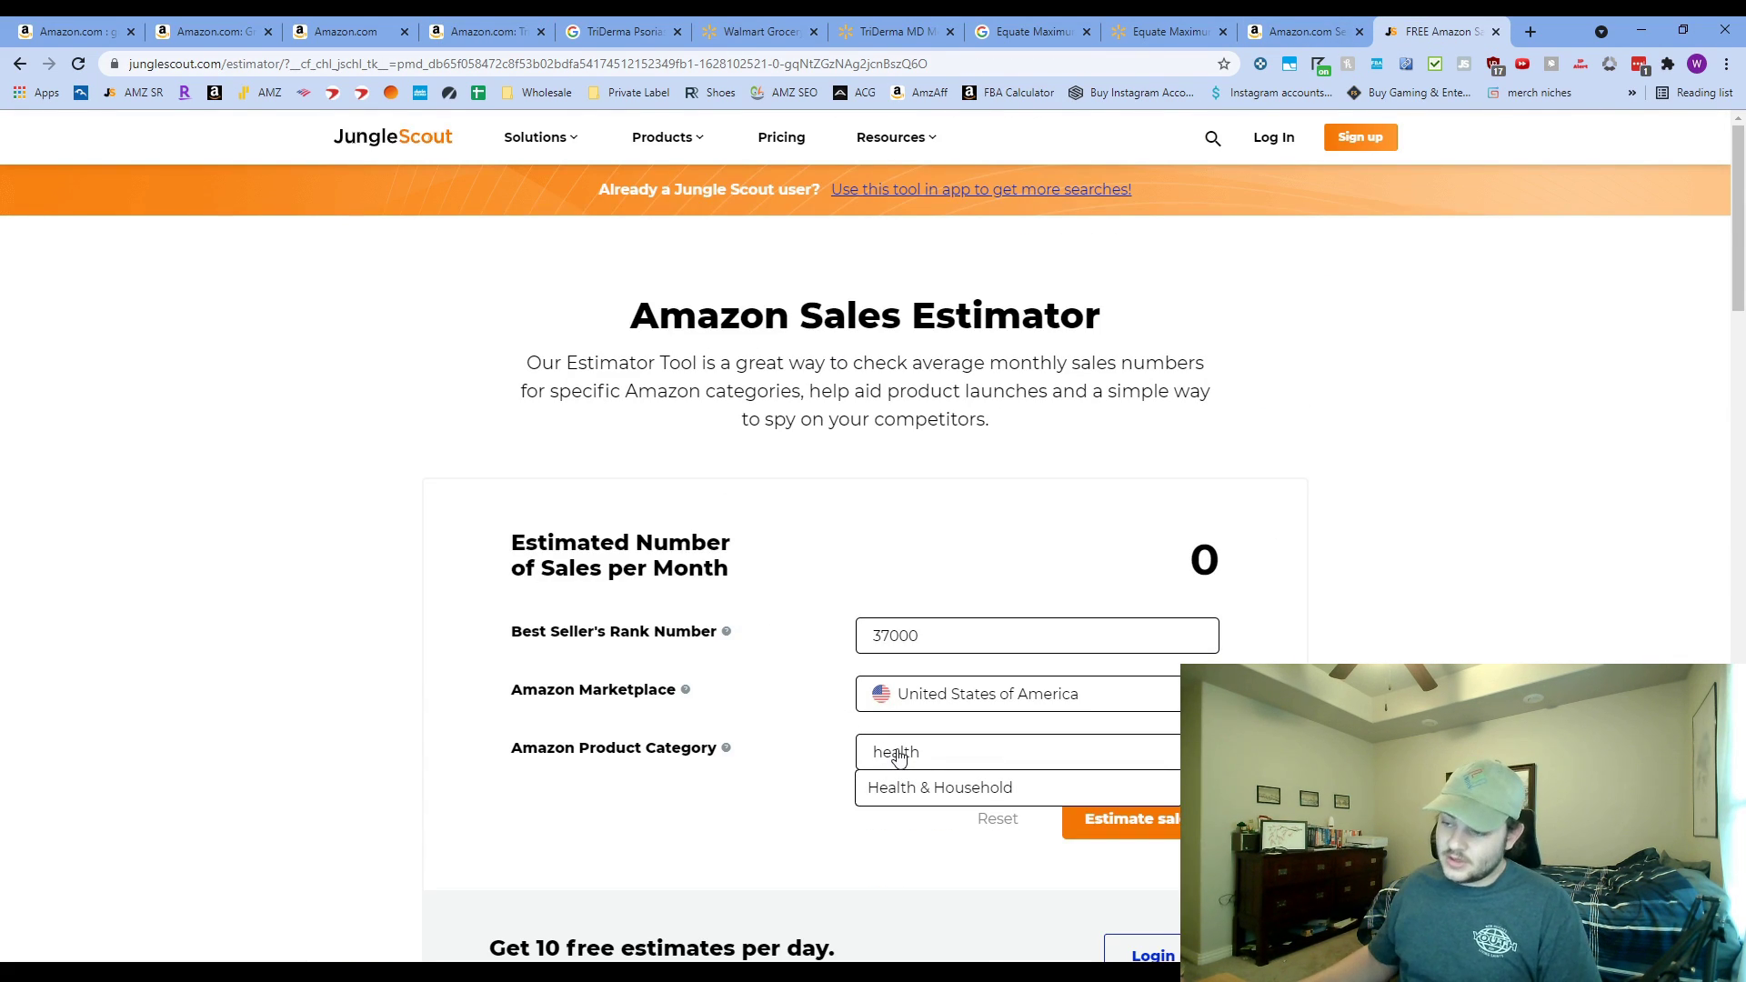
{"action": "left_click", "coordinate": [896, 786]}
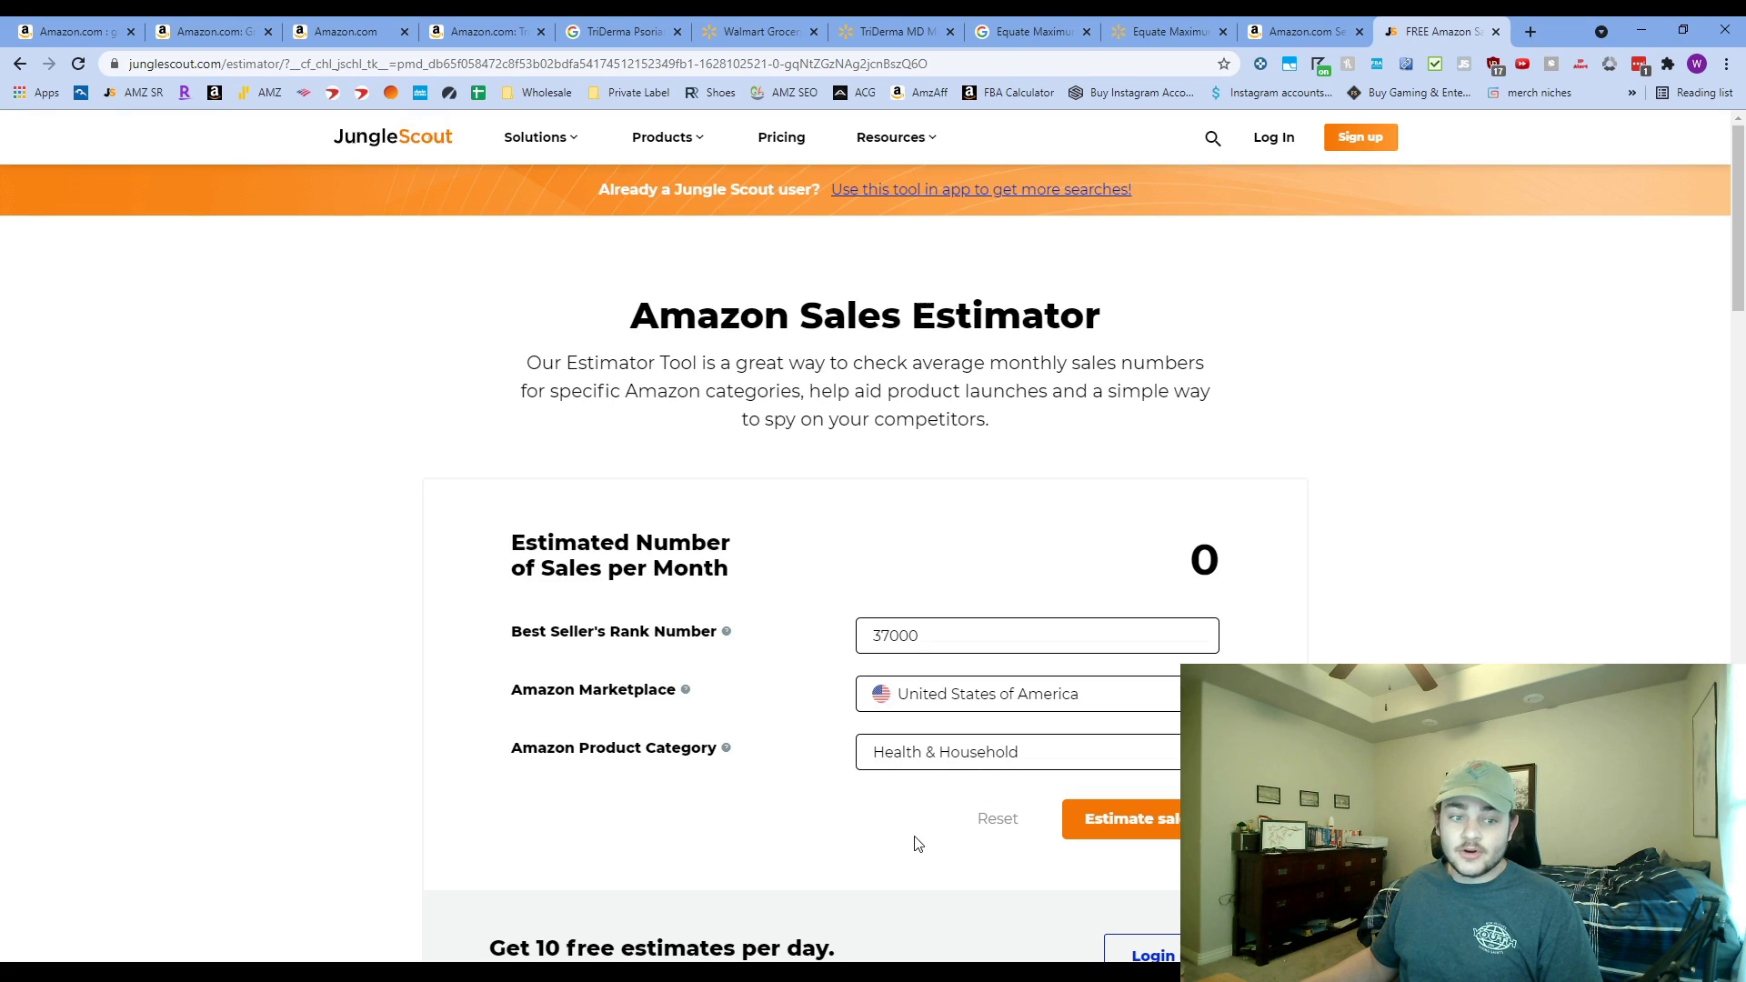
{"action": "scroll", "coordinate": [1082, 823], "scroll_direction": "down", "scroll_amount": 3}
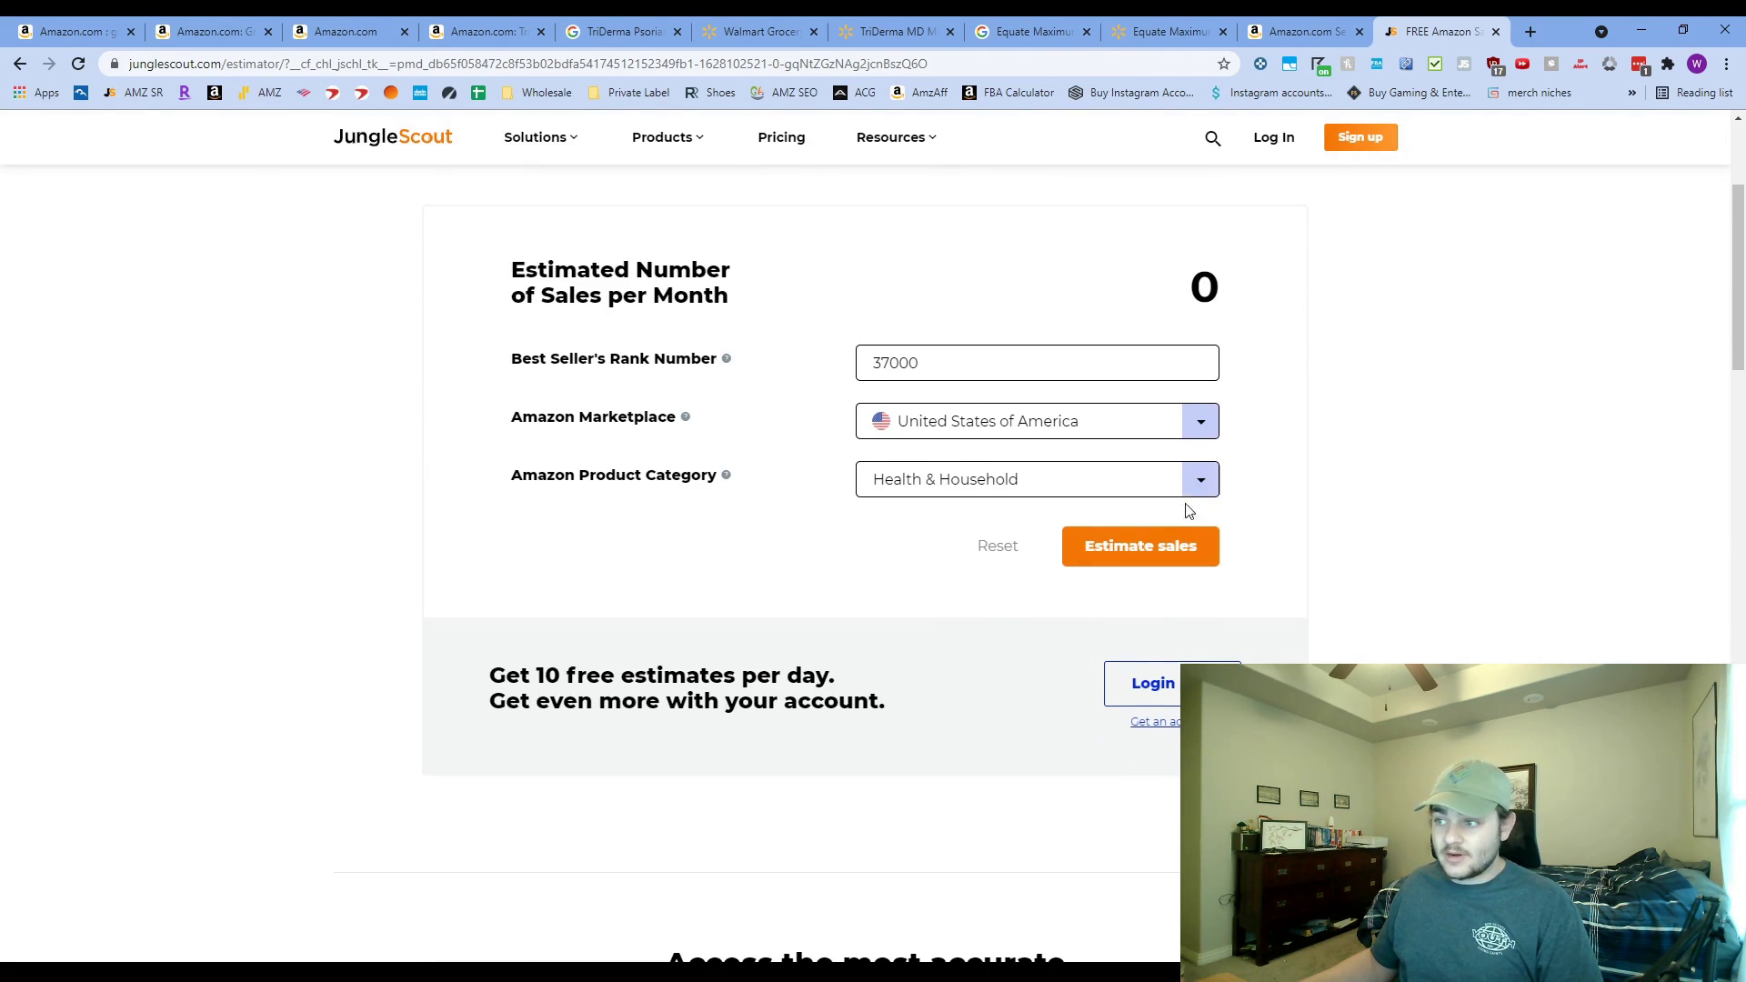
{"action": "left_click", "coordinate": [1150, 549]}
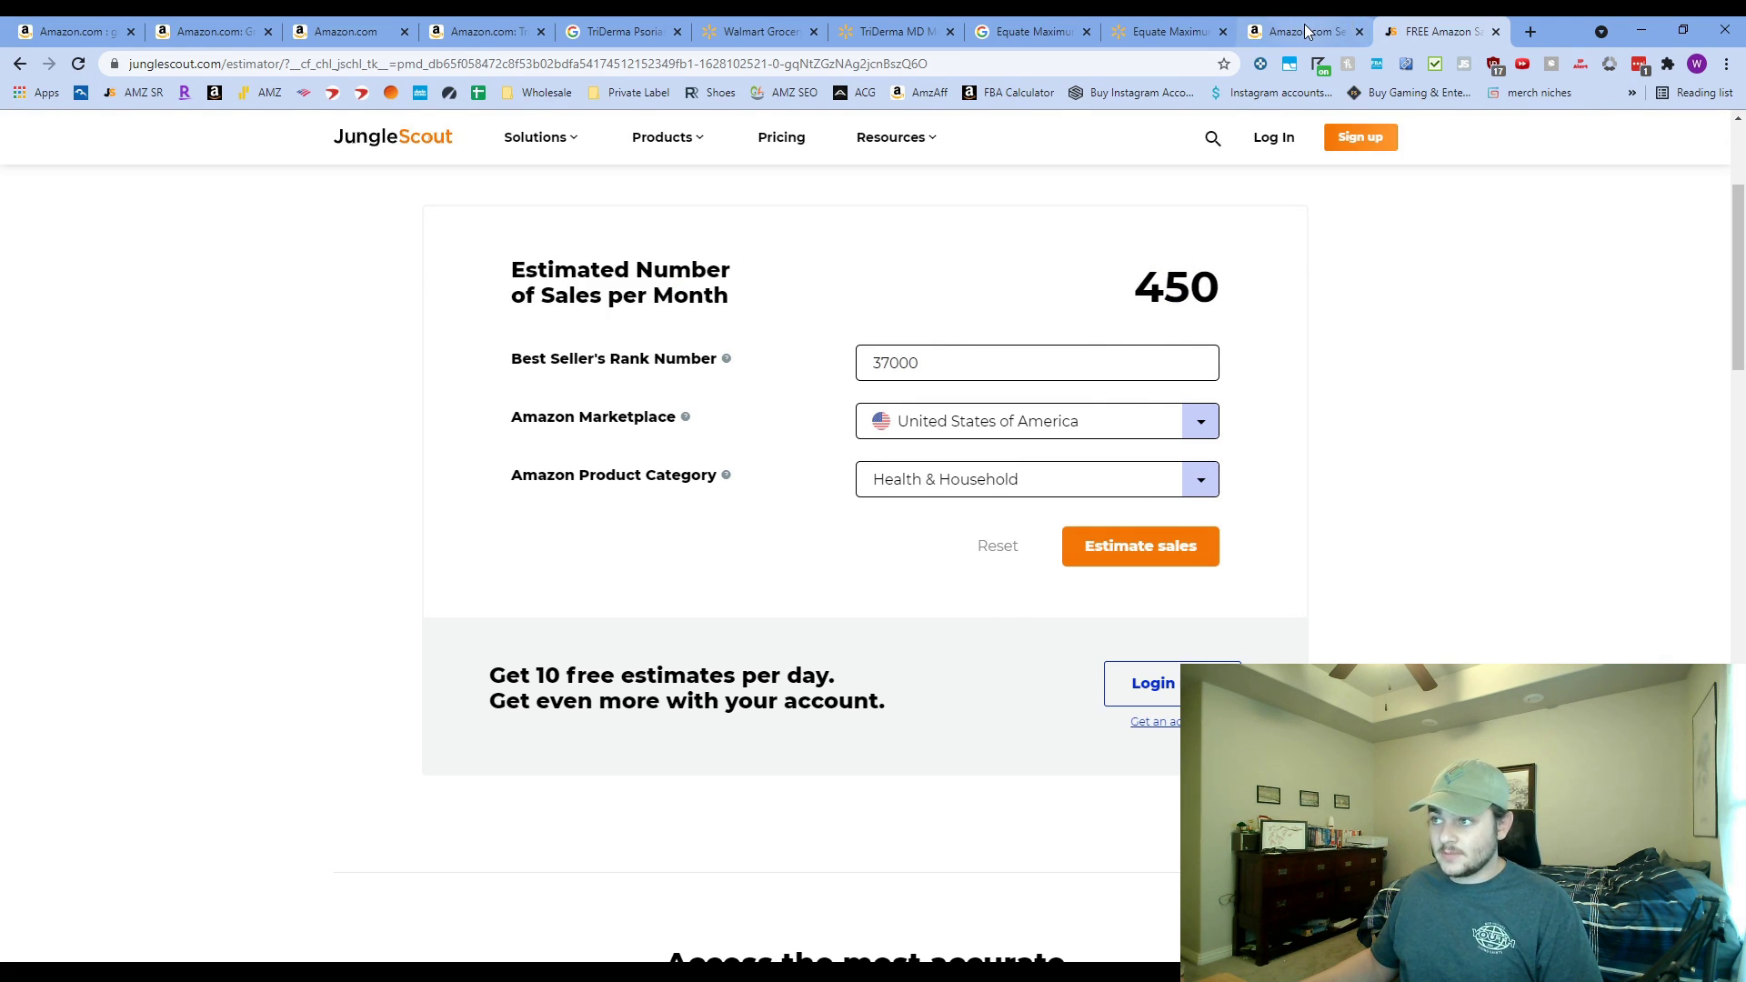
- Return to the Amazon TriDerma listing and review its Keepa price history graph again
{"action": "left_click", "coordinate": [1332, 29]}
{"action": "left_click", "coordinate": [623, 31]}
{"action": "left_click", "coordinate": [482, 30]}
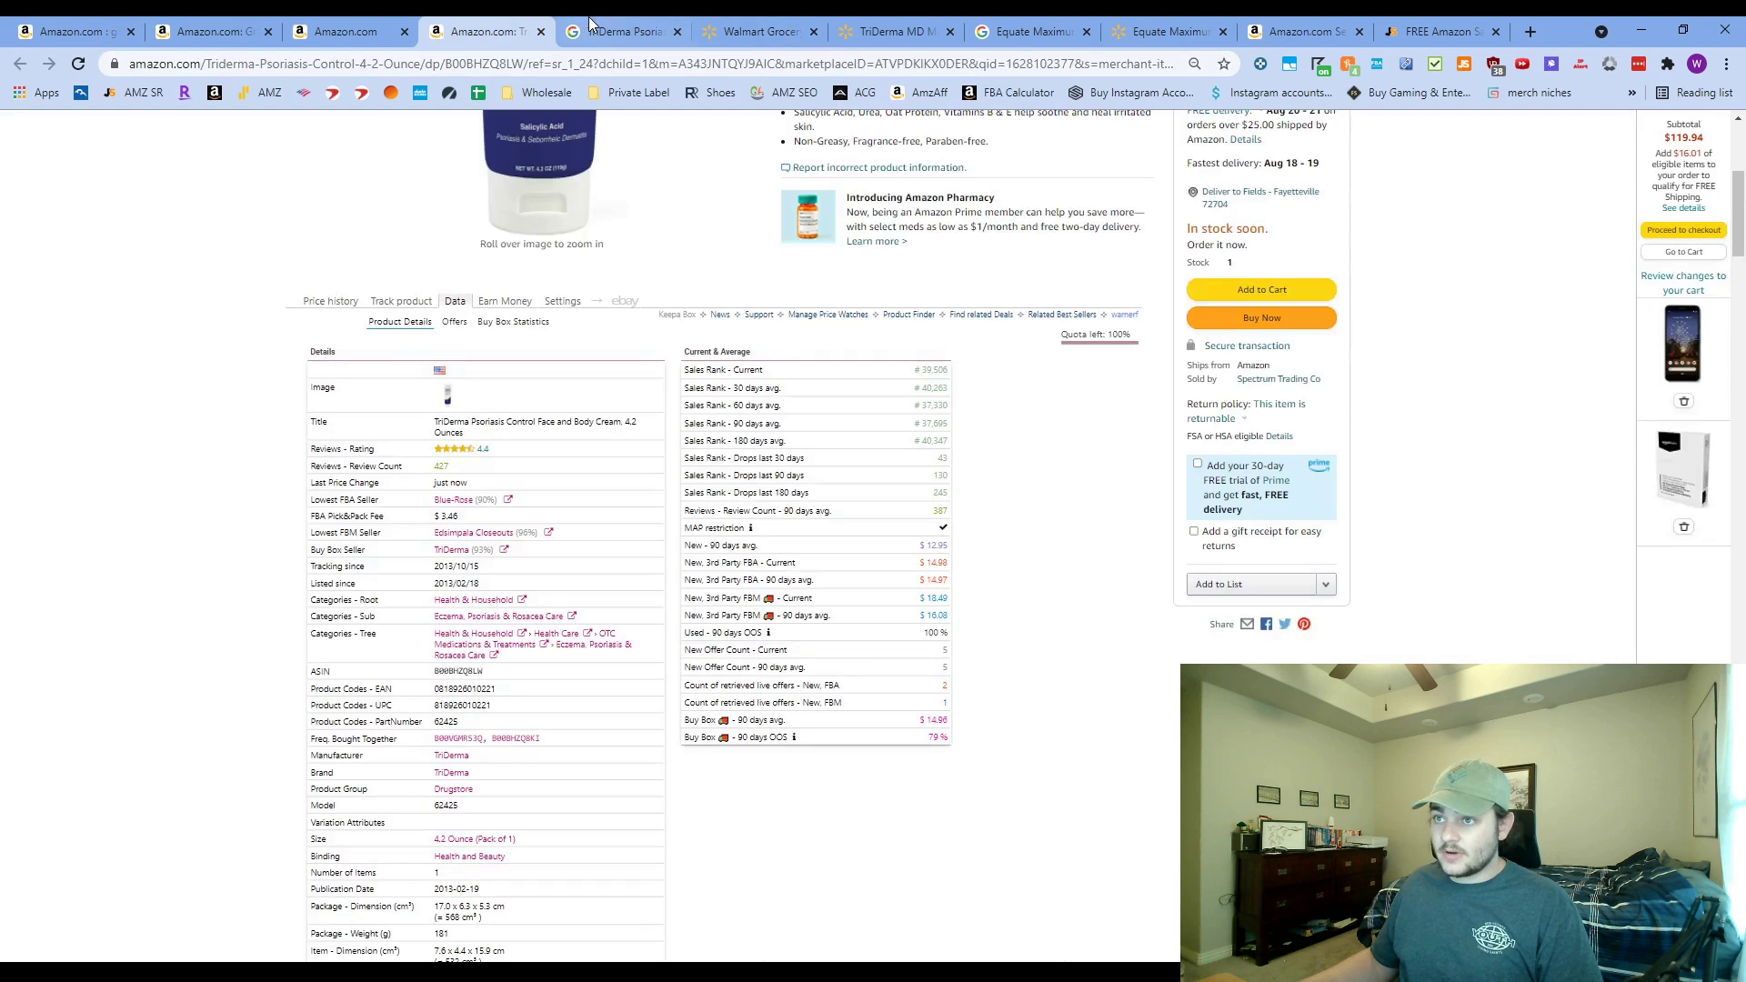
{"action": "scroll", "coordinate": [579, 537], "scroll_direction": "up", "scroll_amount": 2}
{"action": "left_click", "coordinate": [331, 483]}
{"action": "scroll", "coordinate": [346, 495], "scroll_direction": "down", "scroll_amount": 2}
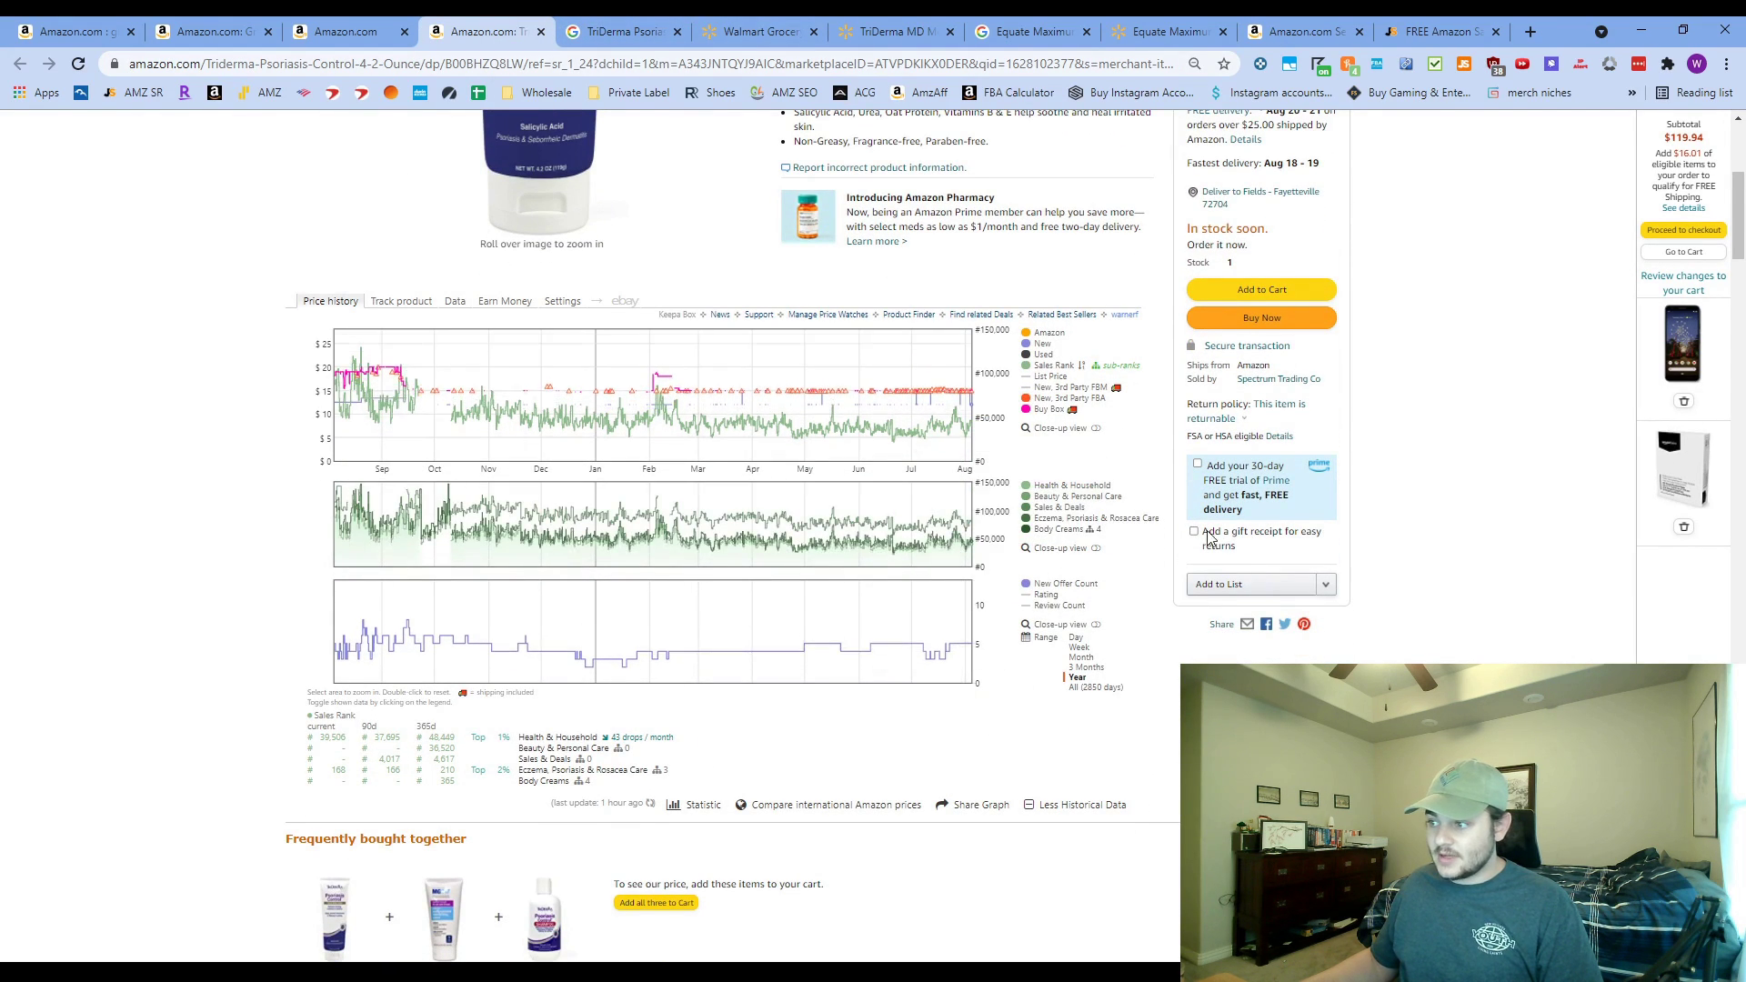
{"action": "scroll", "coordinate": [965, 657], "scroll_direction": "up", "scroll_amount": 2}
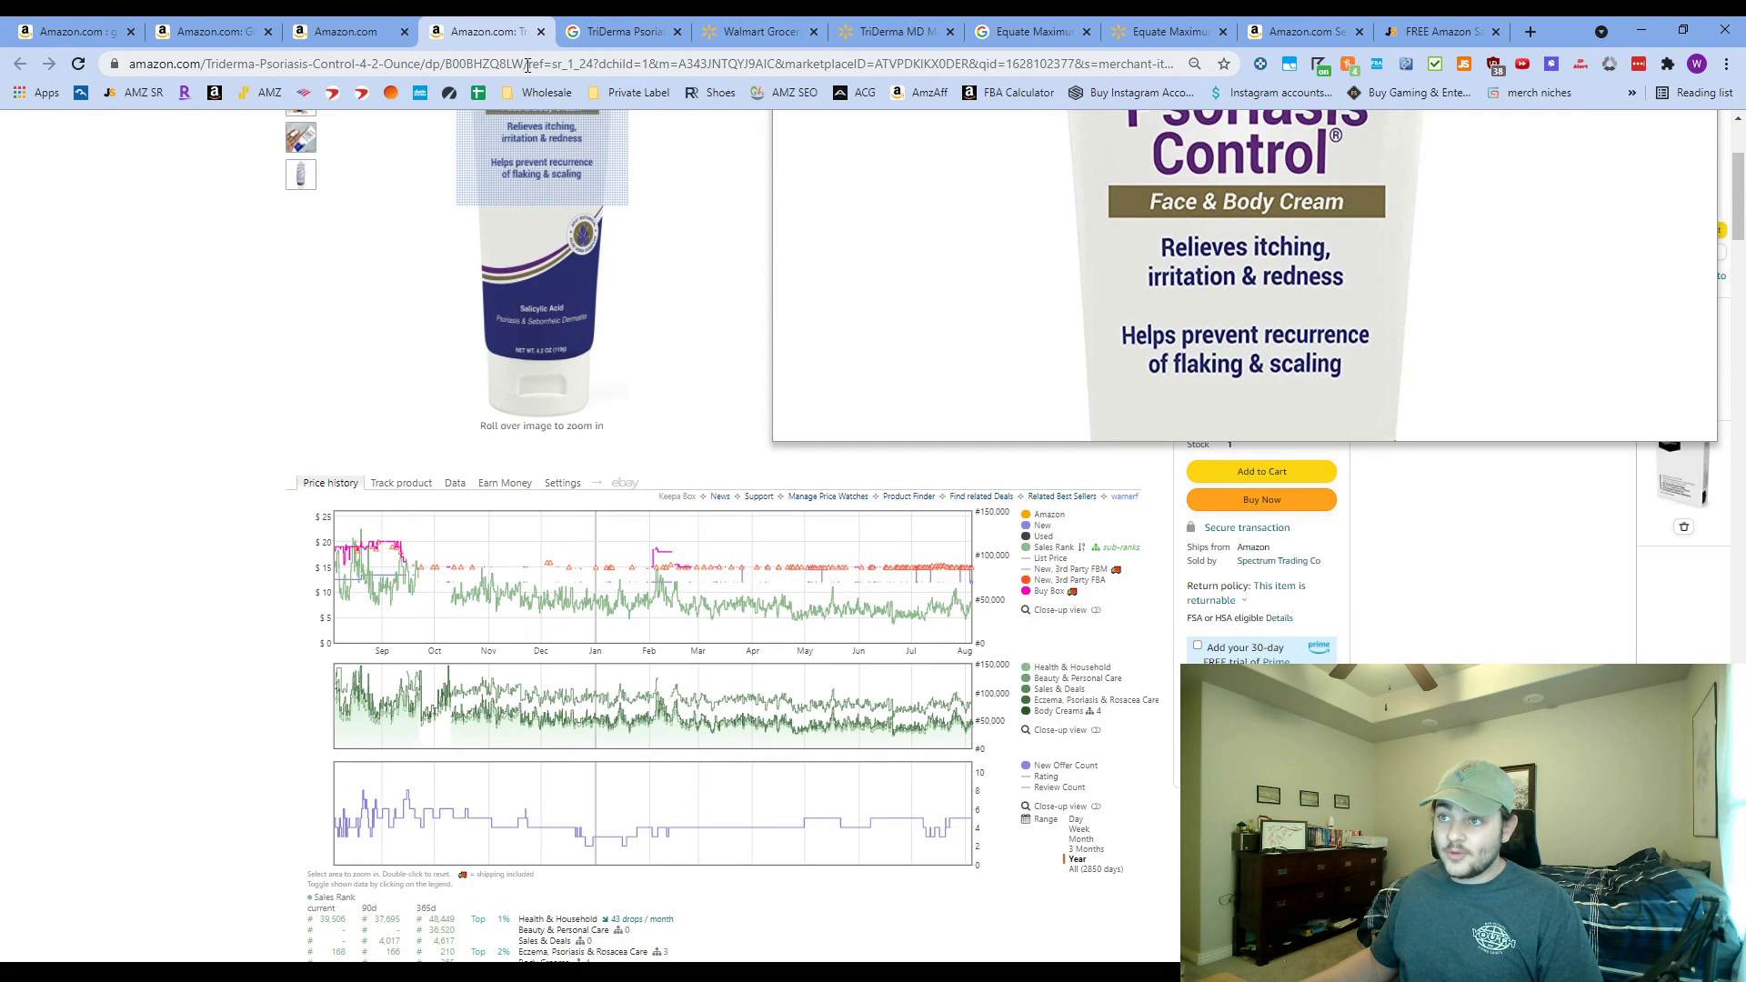
- Remove everything after the ASIN B00BHZQ8LW from the listing's URL and reload the general product page
{"action": "left_click_drag", "start_coordinate": [527, 66], "coordinate": [1173, 66]}
{"action": "key", "text": "Delete"}
{"action": "key", "text": "Return"}
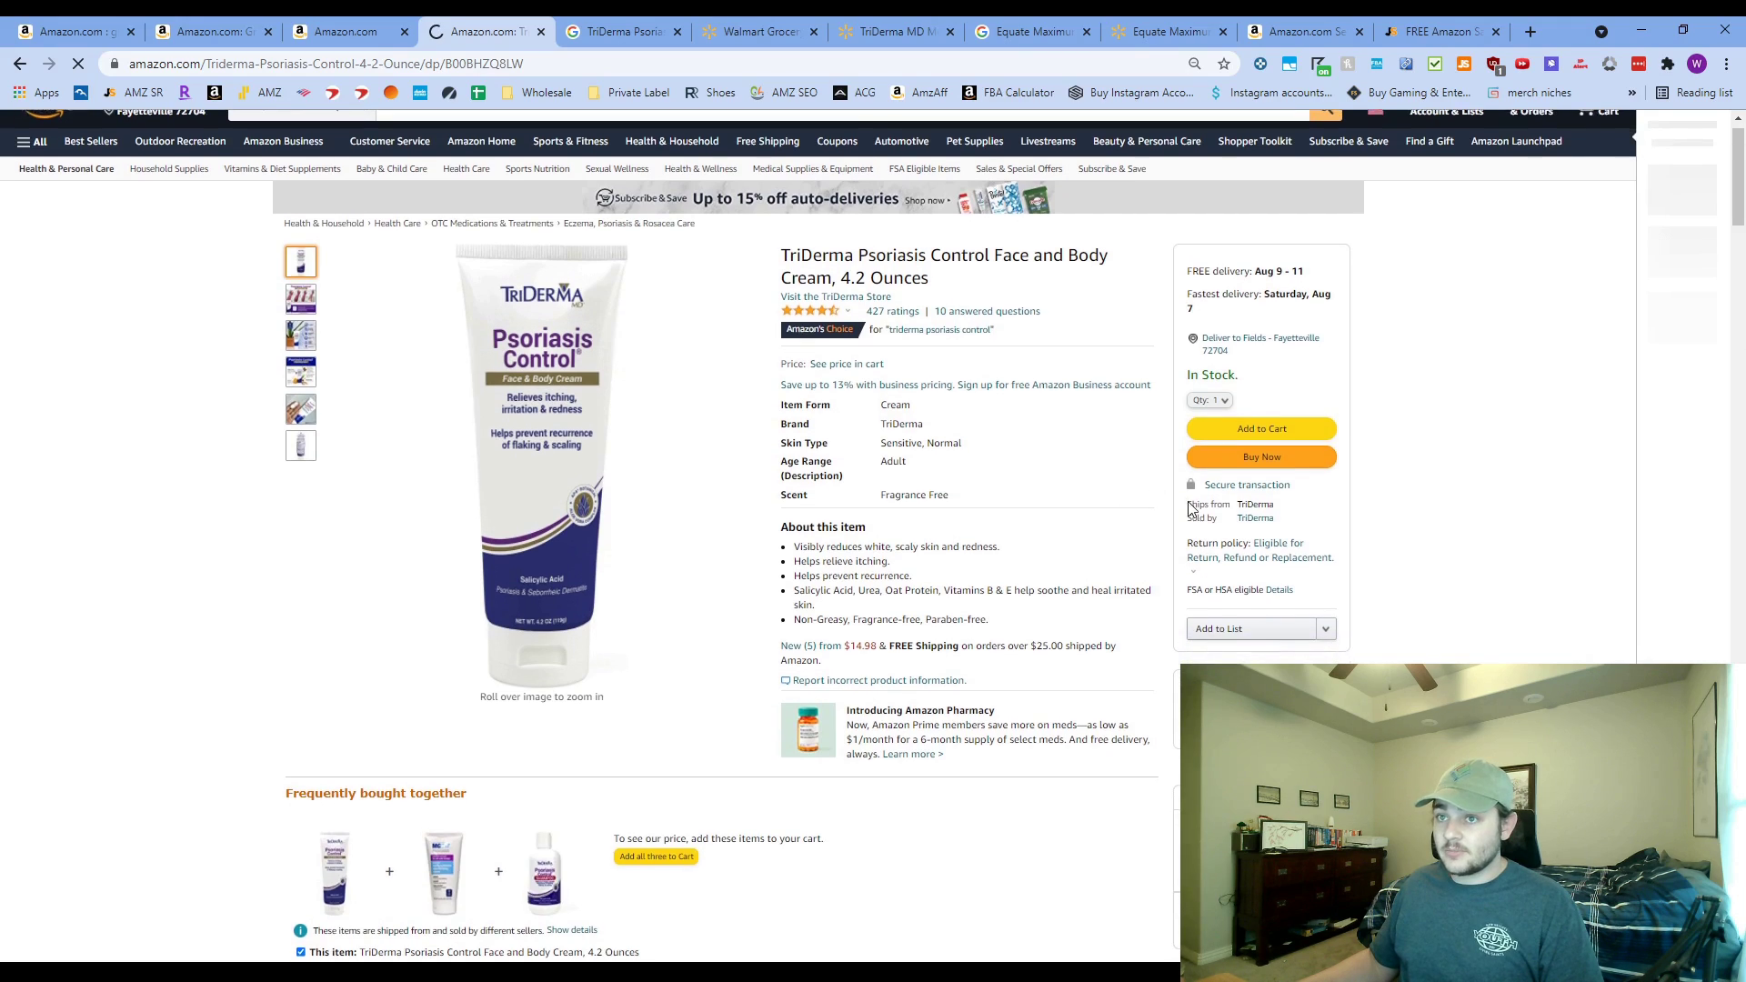
- Open the list of new offers for the TriDerma cream and examine each seller's price, fulfillment and stock
{"action": "scroll", "coordinate": [1209, 525], "scroll_direction": "down", "scroll_amount": 3}
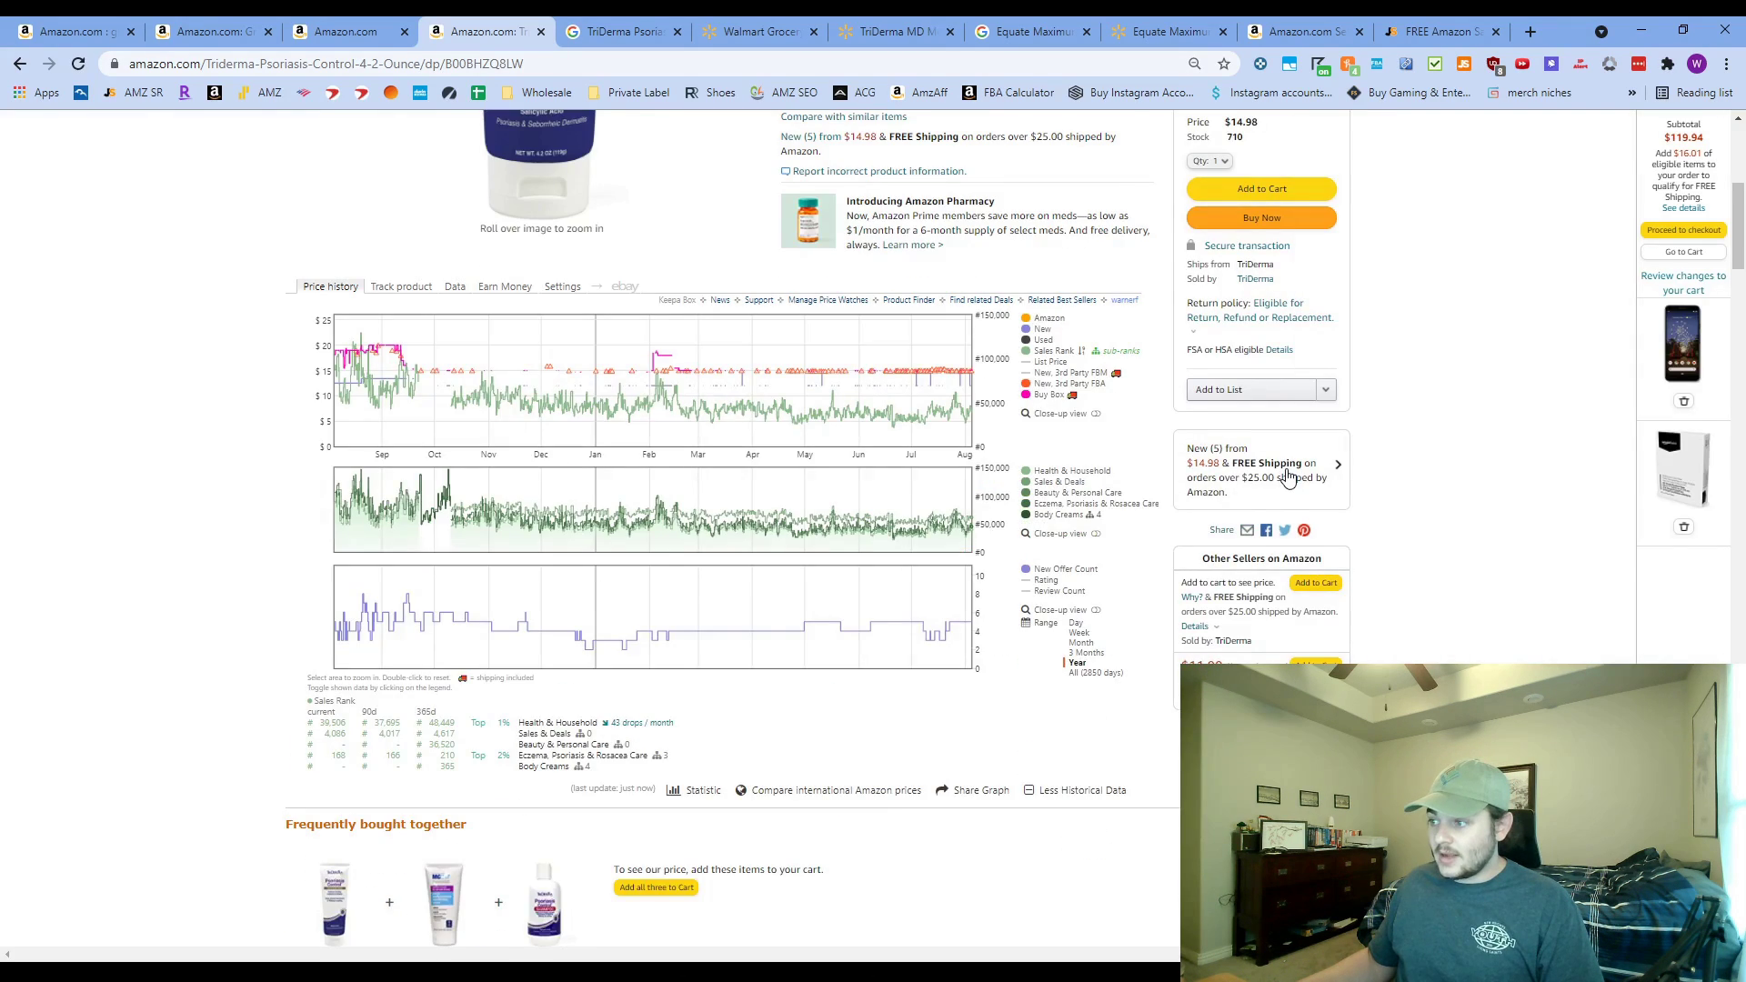
{"action": "left_click", "coordinate": [1288, 477]}
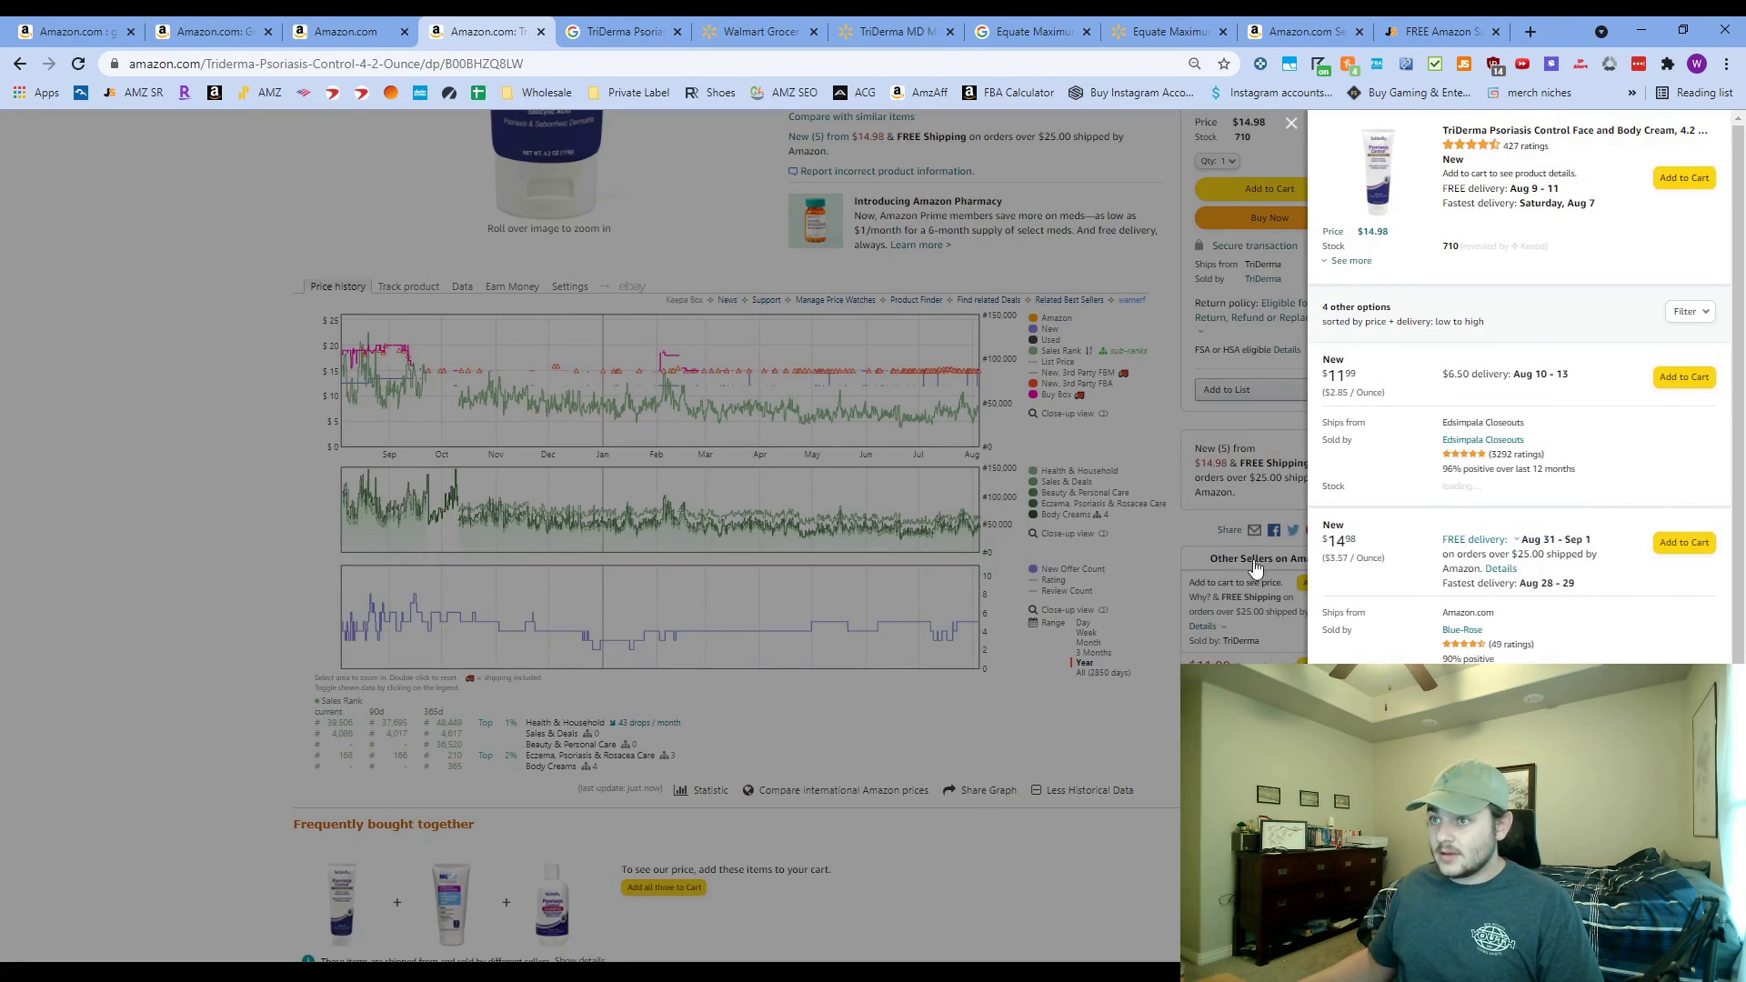
{"action": "scroll", "coordinate": [1455, 518], "scroll_direction": "down", "scroll_amount": 1}
{"action": "scroll", "coordinate": [1416, 510], "scroll_direction": "up", "scroll_amount": 1}
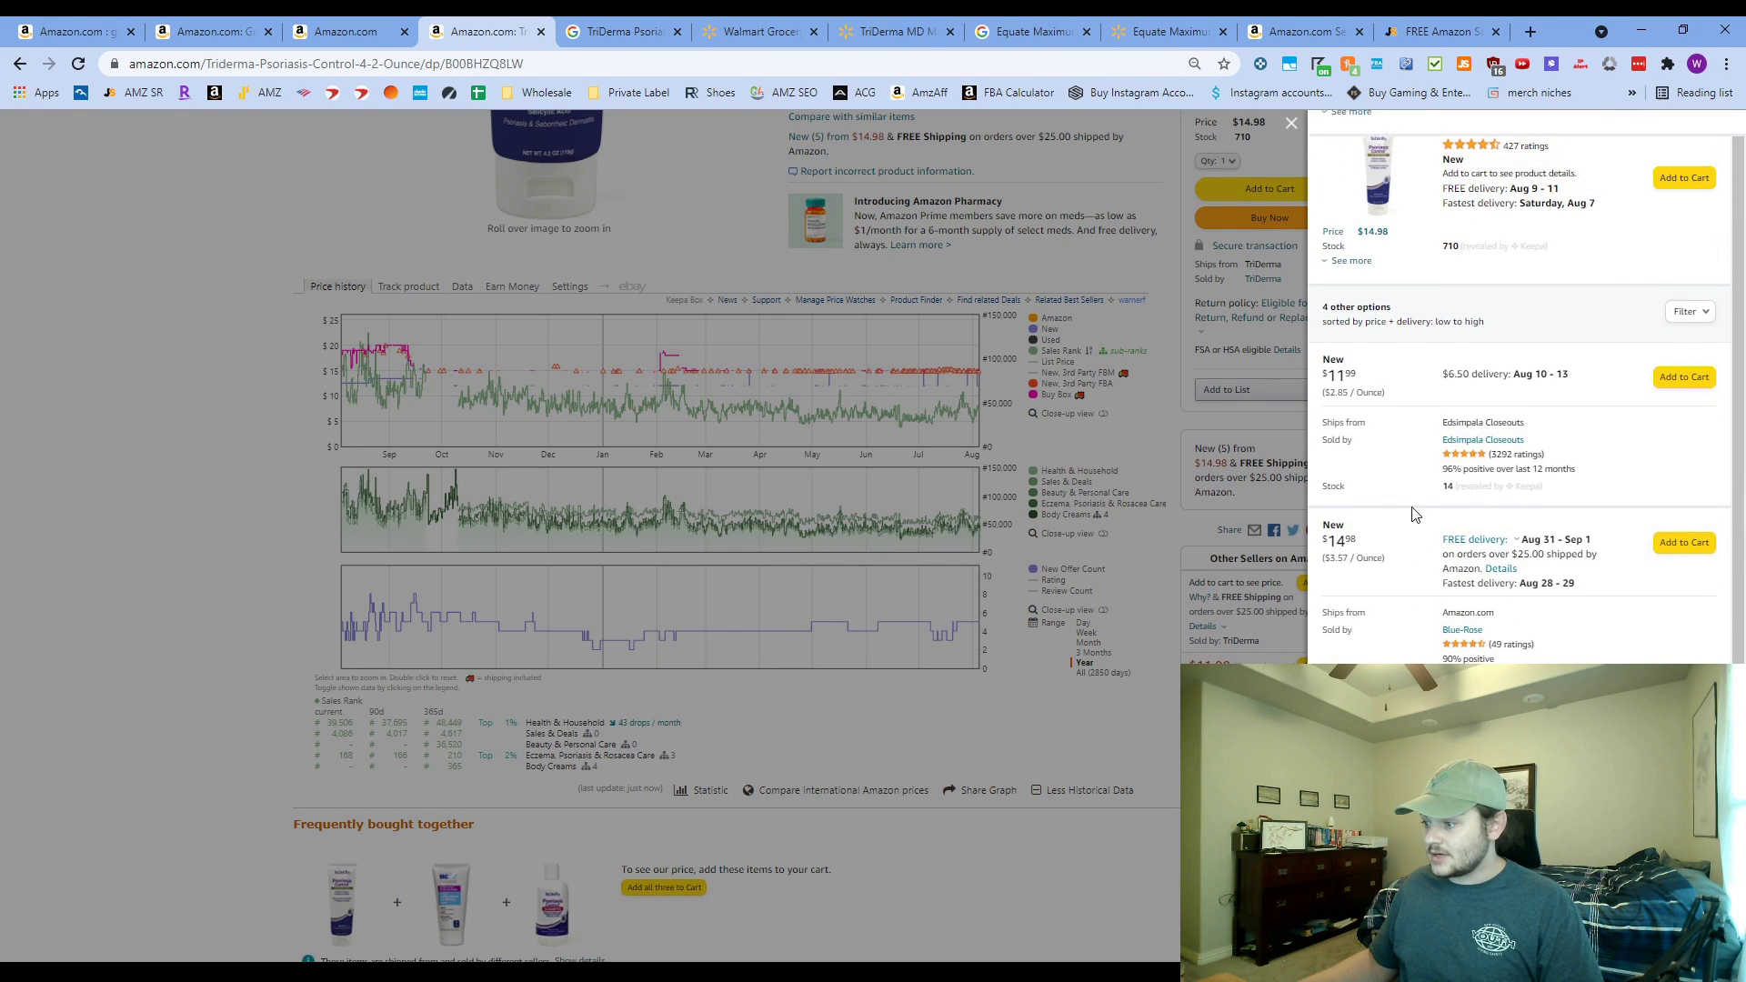
{"action": "left_click", "coordinate": [1346, 261]}
{"action": "scroll", "coordinate": [1502, 482], "scroll_direction": "down", "scroll_amount": 3}
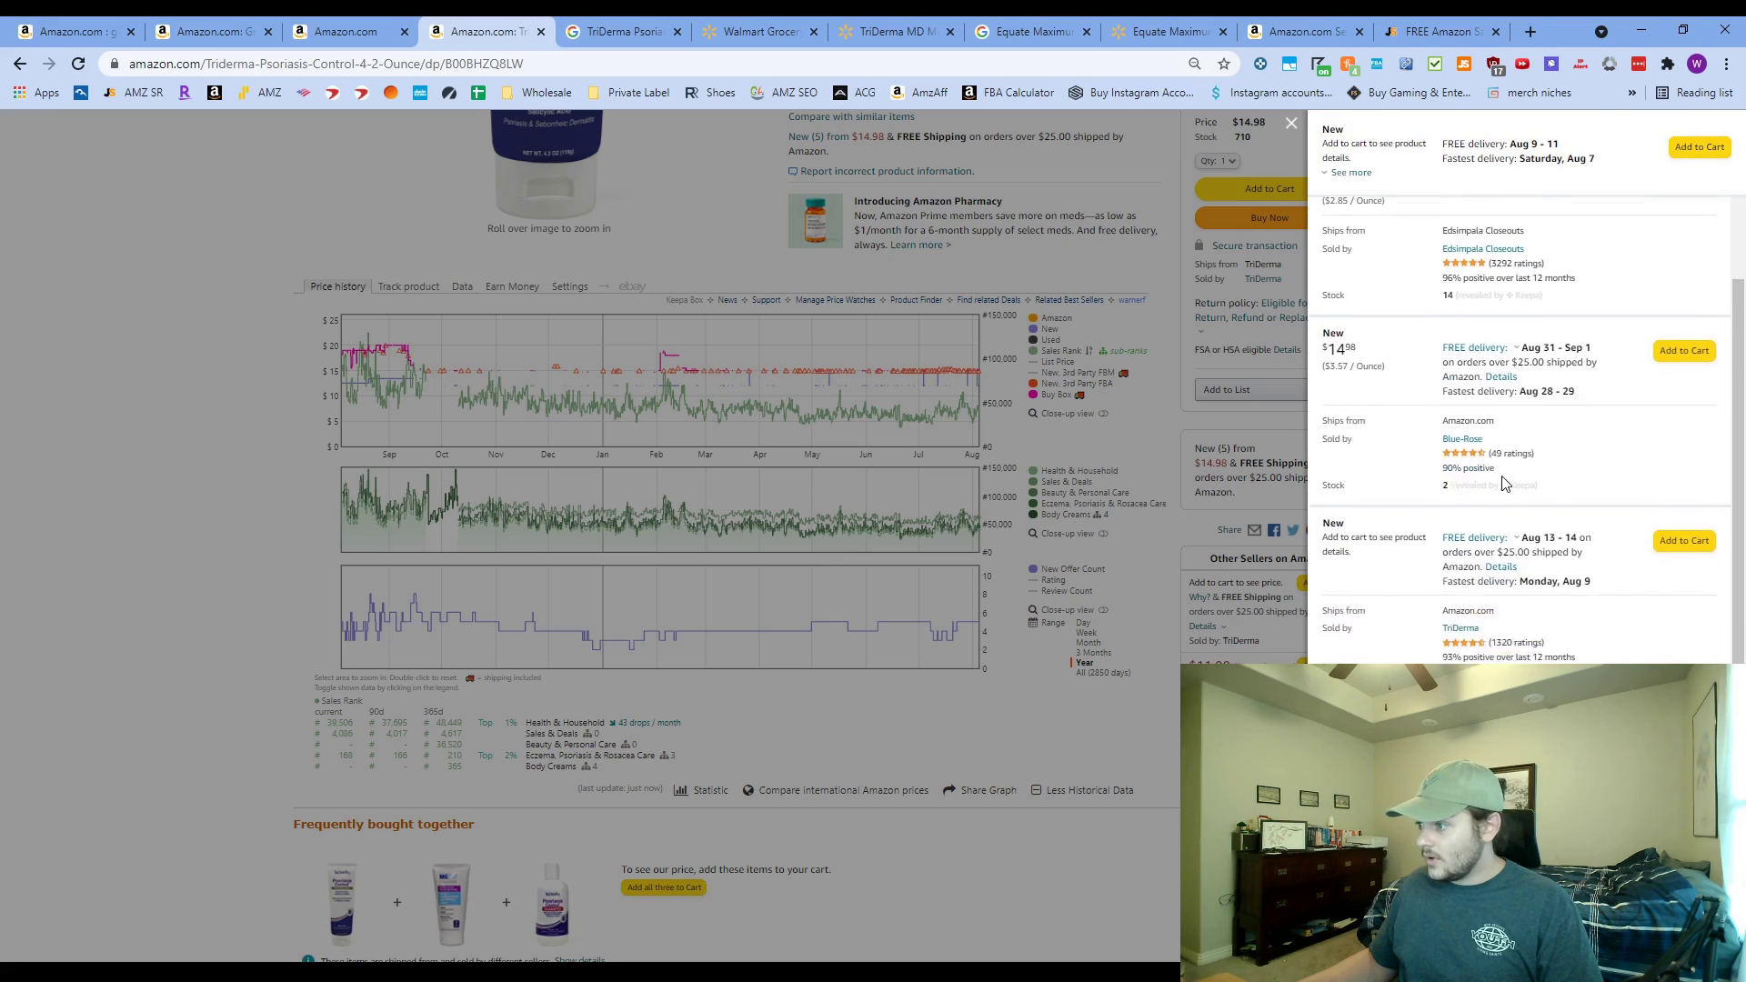
- Close the TriDerma offers list and examine the listing's selling restrictions, buy box details and Keepa price and sales rank charts
{"action": "scroll", "coordinate": [1502, 483], "scroll_direction": "down", "scroll_amount": 1}
{"action": "left_click", "coordinate": [1058, 300]}
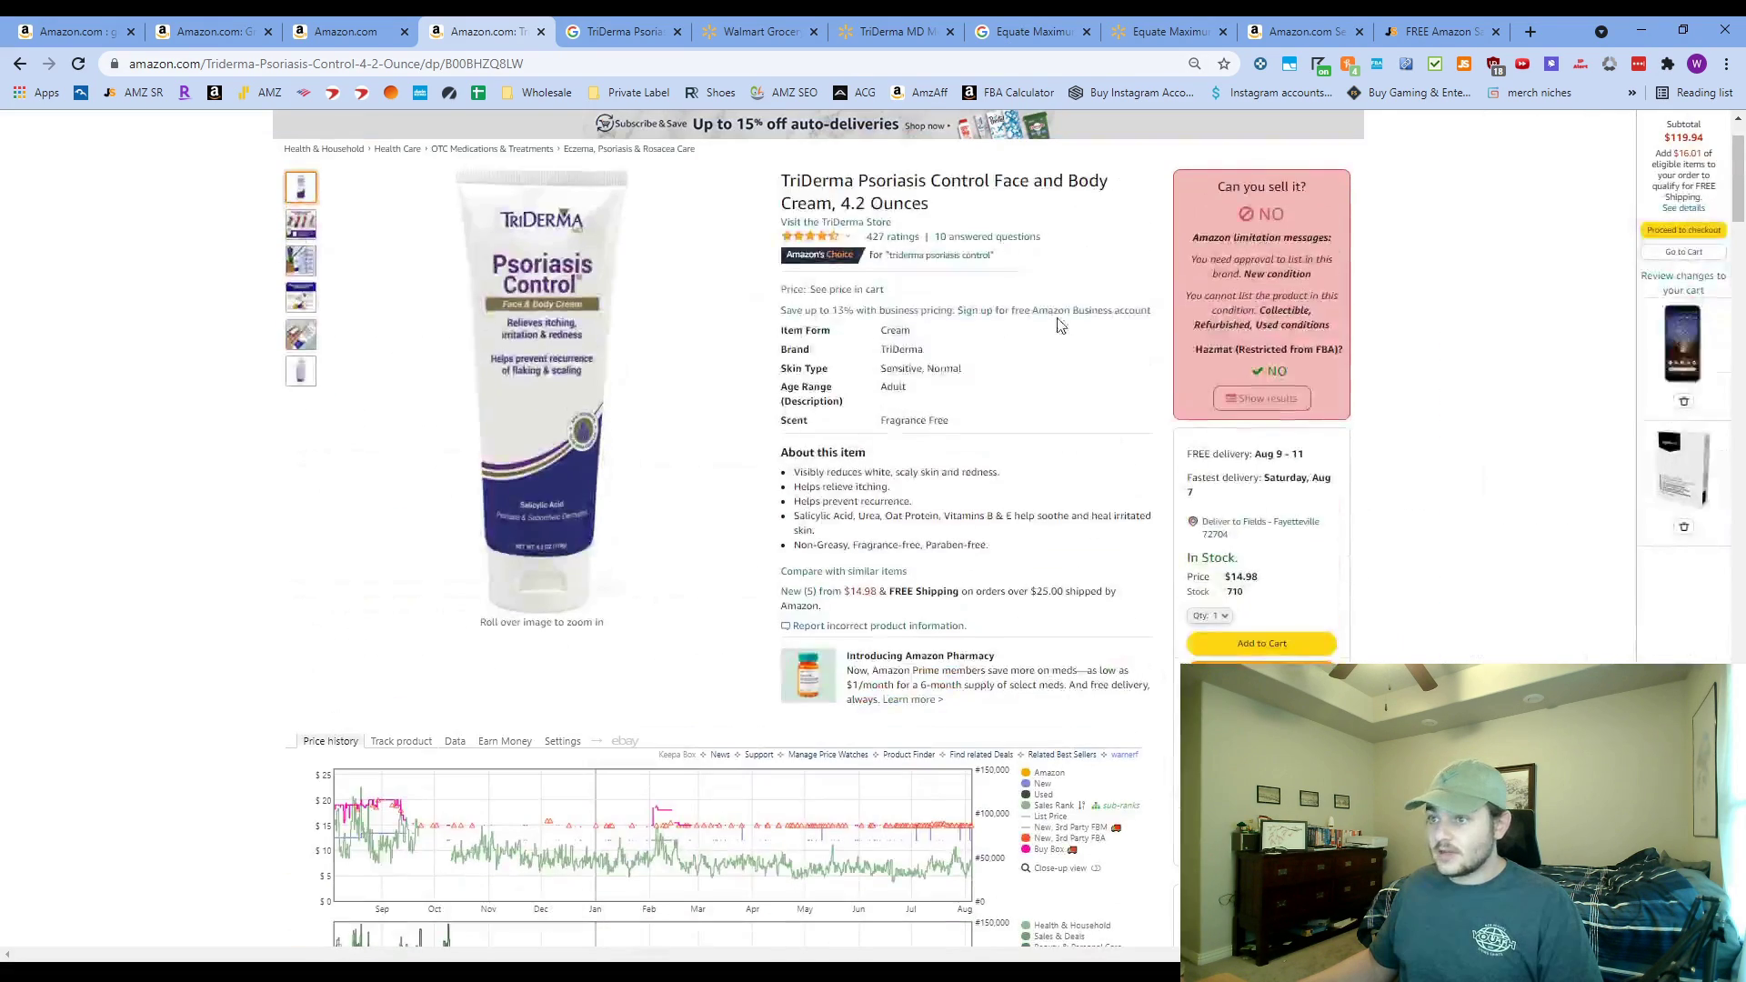
{"action": "scroll", "coordinate": [1107, 549], "scroll_direction": "up", "scroll_amount": 1}
{"action": "scroll", "coordinate": [1009, 639], "scroll_direction": "down", "scroll_amount": 2}
{"action": "scroll", "coordinate": [1009, 639], "scroll_direction": "down", "scroll_amount": 1}
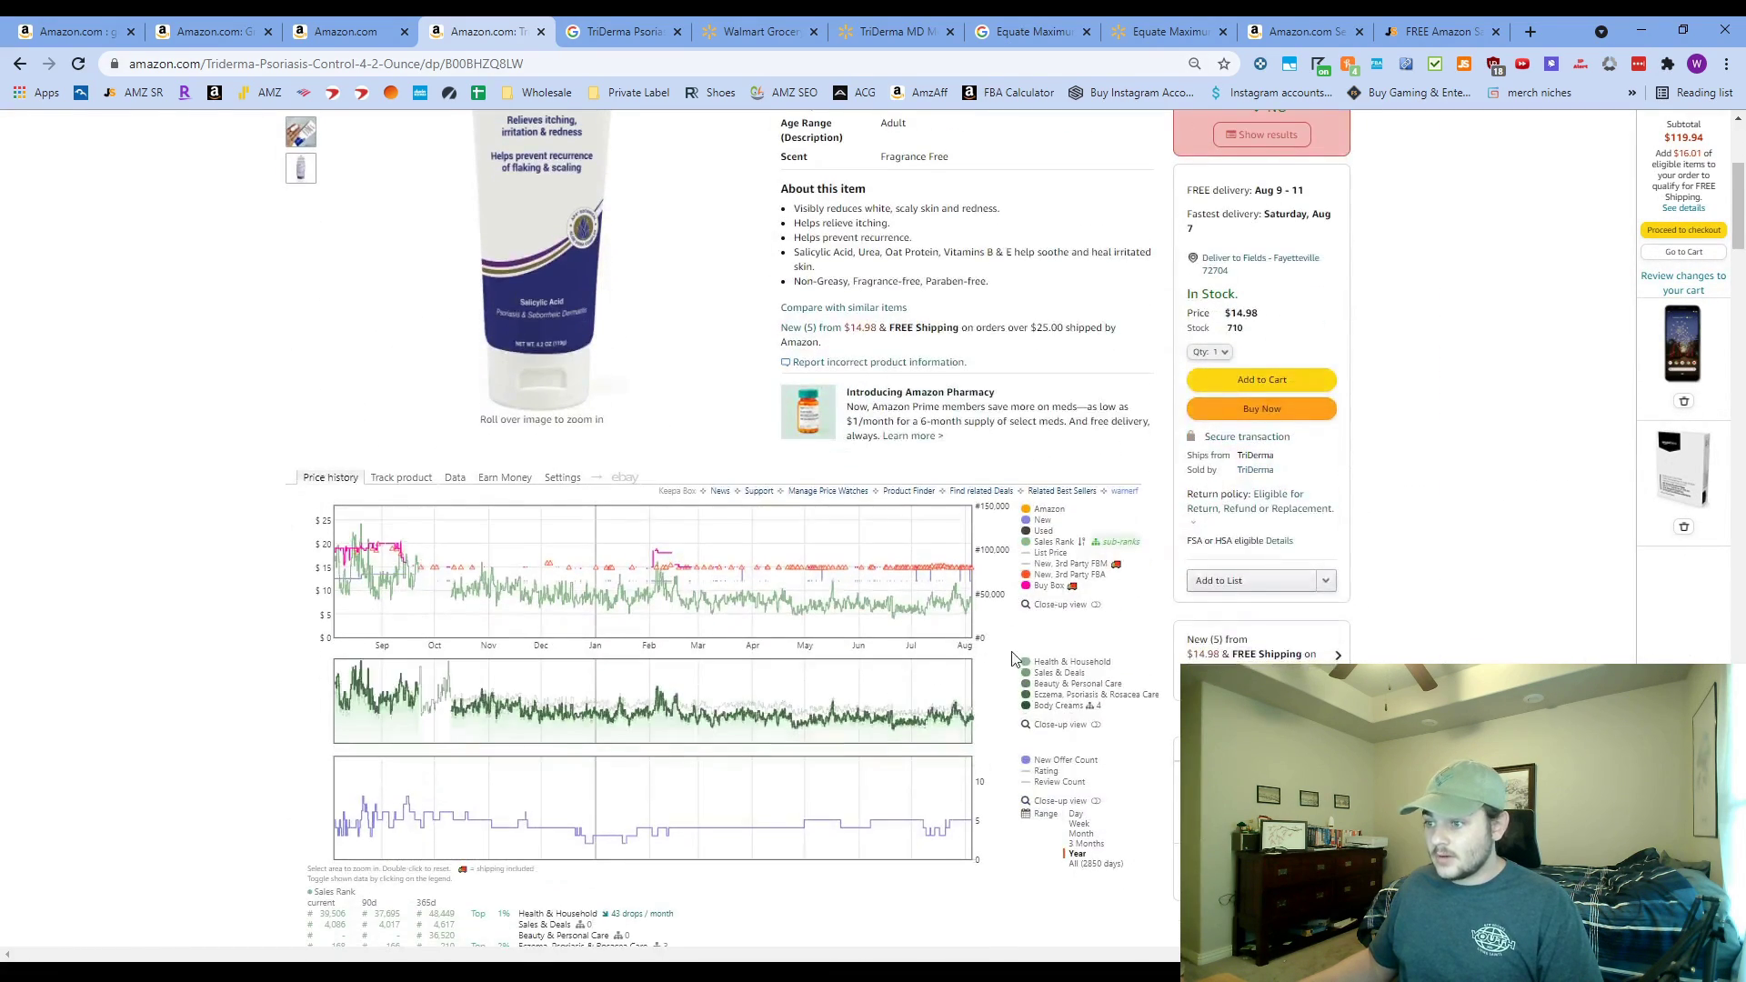
{"action": "scroll", "coordinate": [1091, 564], "scroll_direction": "up", "scroll_amount": 1}
{"action": "scroll", "coordinate": [1242, 444], "scroll_direction": "down", "scroll_amount": 2}
{"action": "scroll", "coordinate": [1256, 387], "scroll_direction": "up", "scroll_amount": 5}
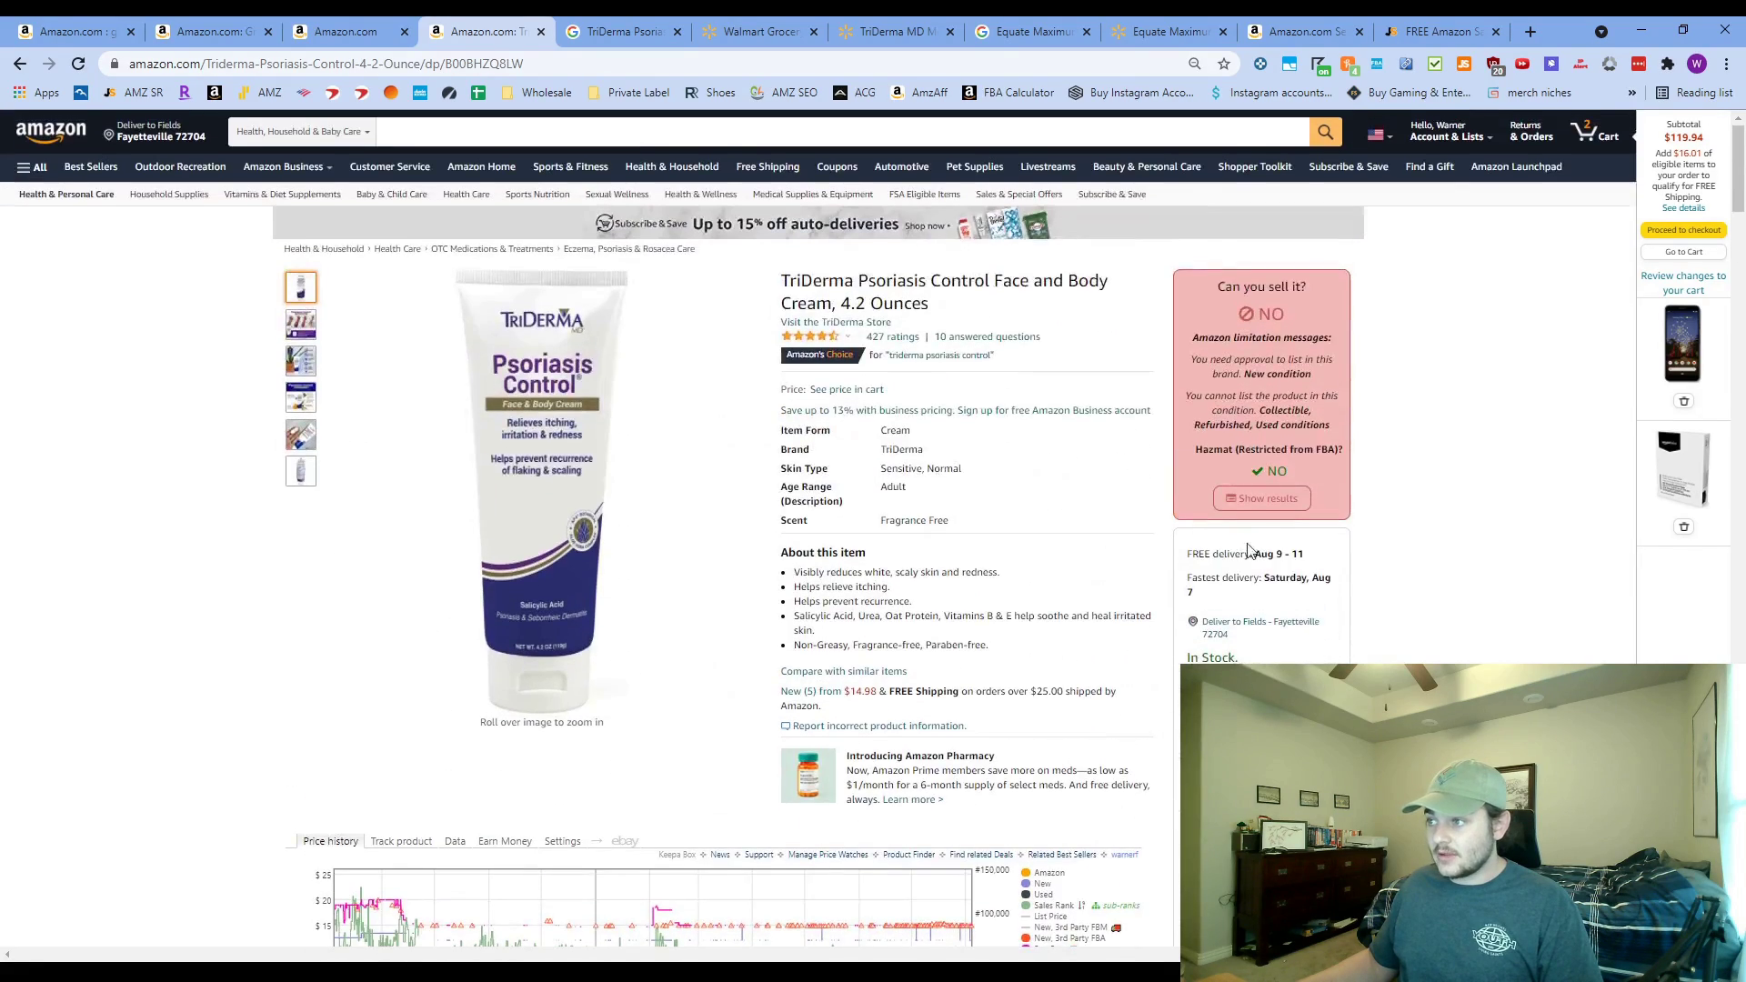
{"action": "scroll", "coordinate": [1286, 663], "scroll_direction": "down", "scroll_amount": 2}
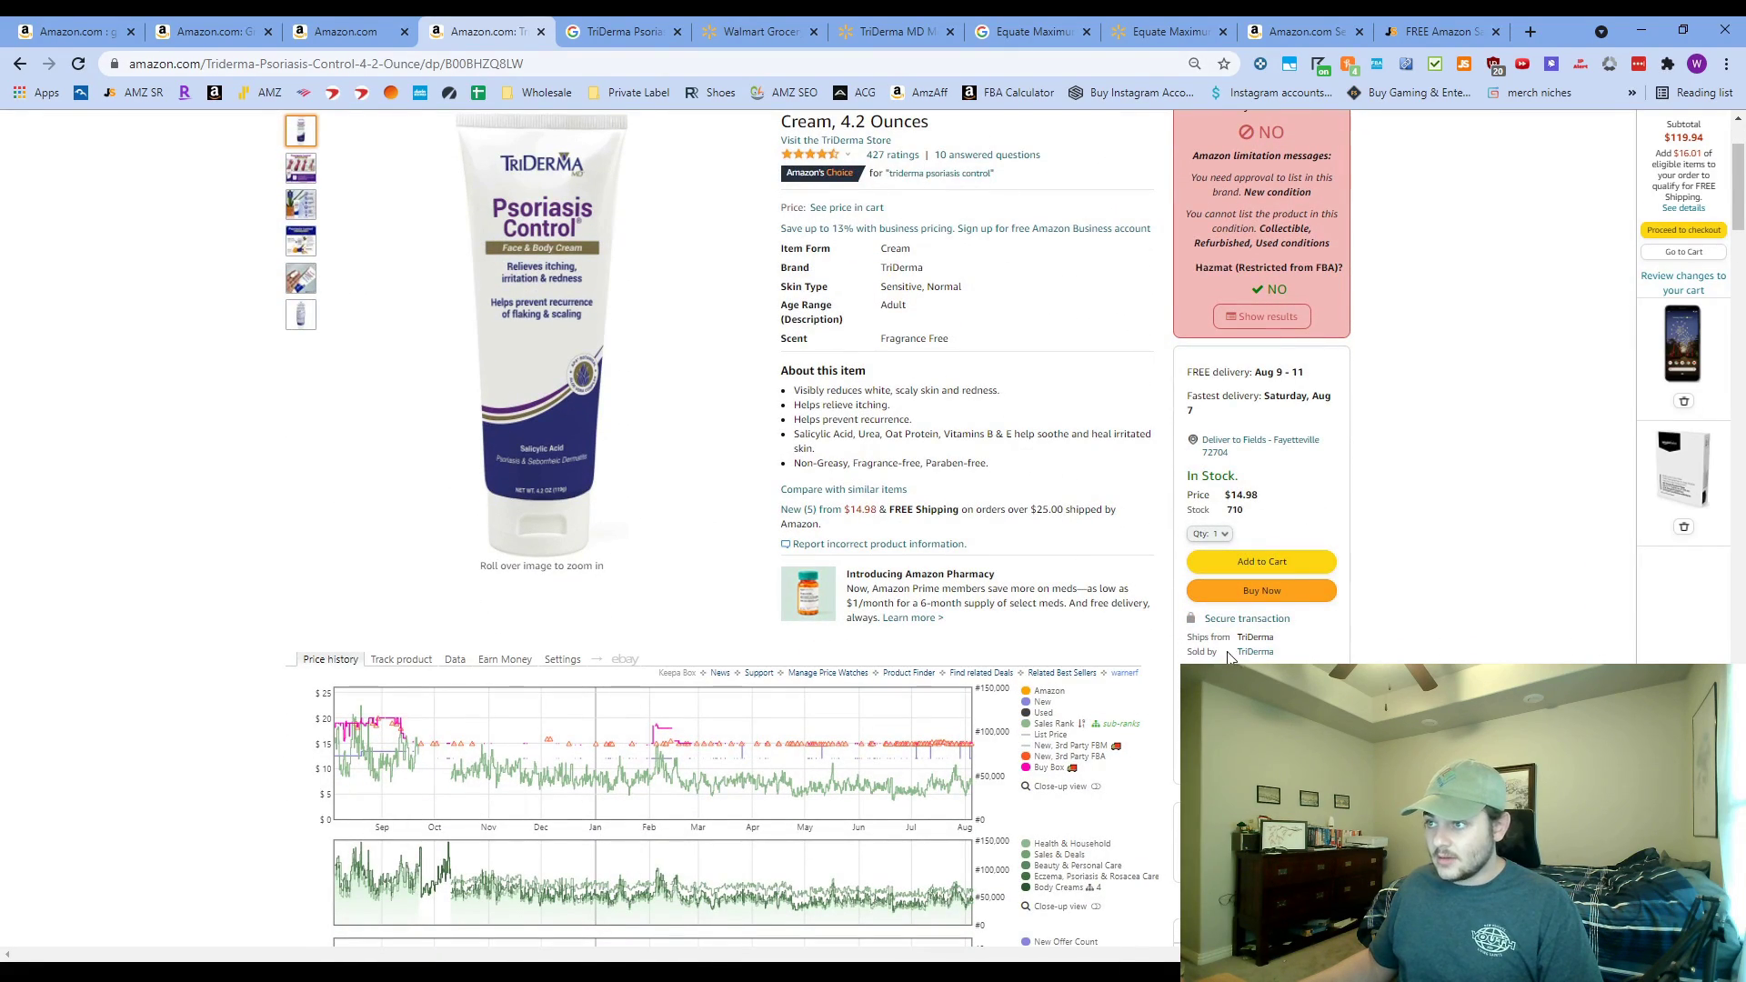
{"action": "scroll", "coordinate": [1119, 624], "scroll_direction": "up", "scroll_amount": 1}
{"action": "scroll", "coordinate": [1092, 582], "scroll_direction": "down", "scroll_amount": 2}
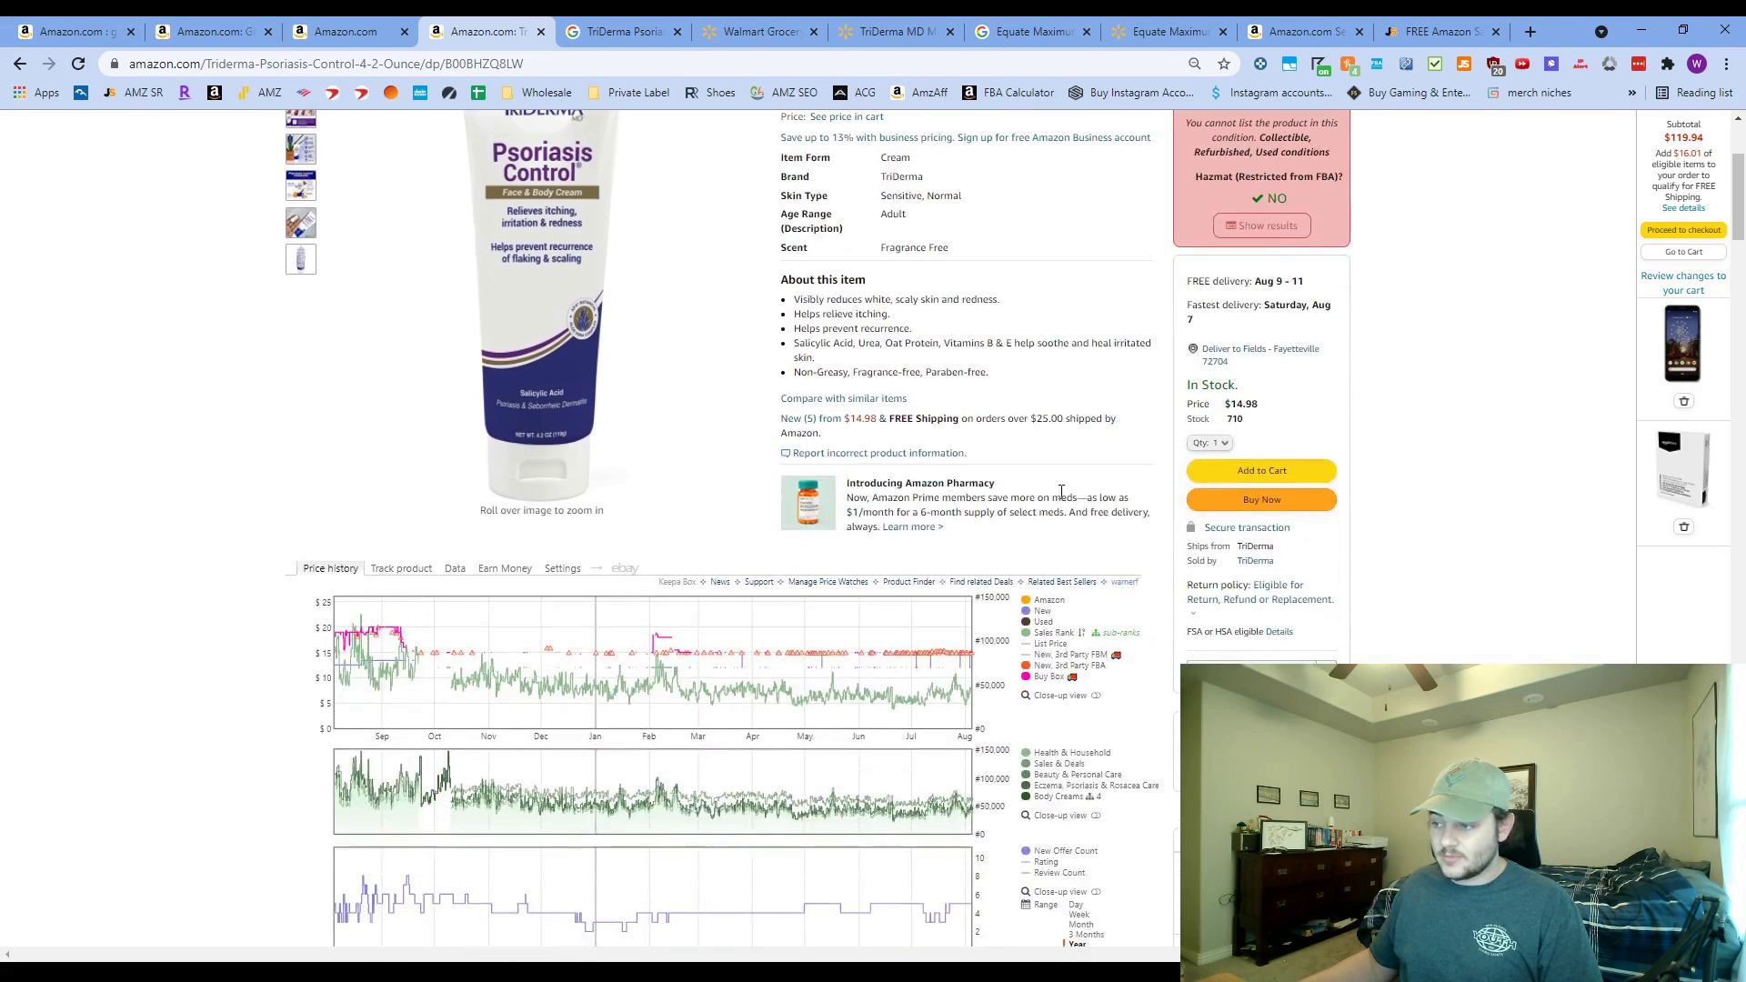
{"action": "scroll", "coordinate": [1089, 506], "scroll_direction": "down", "scroll_amount": 2}
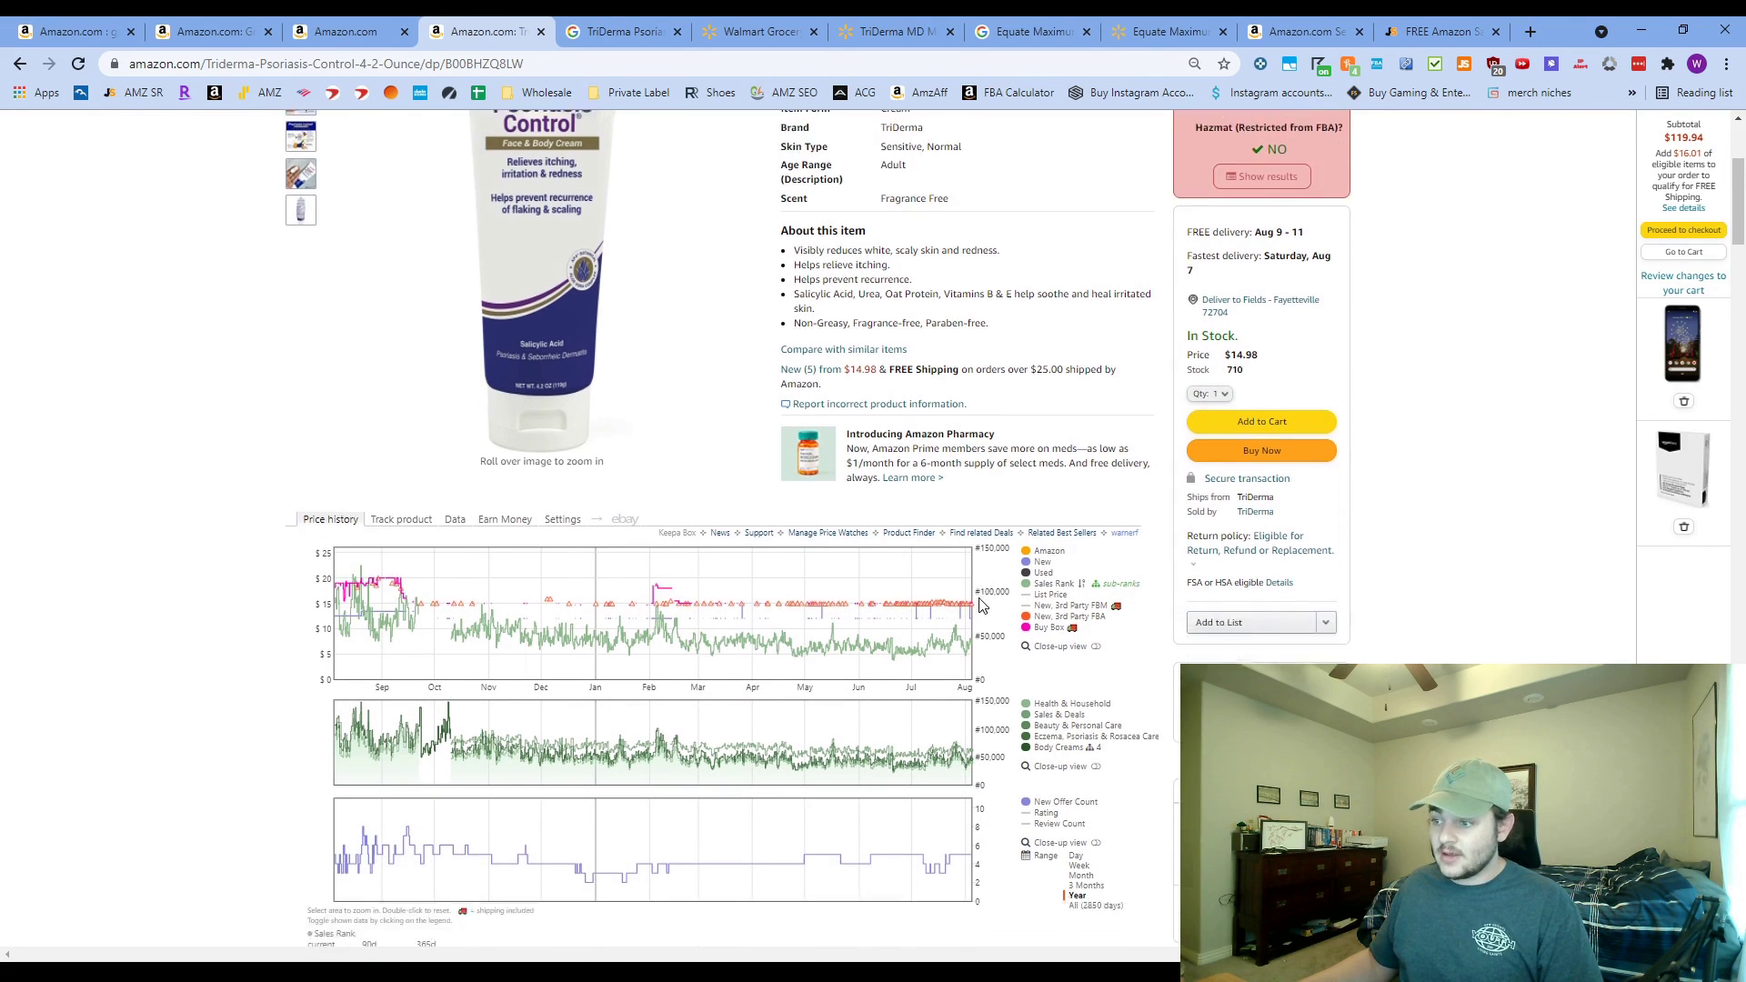
- Compare Jungle Scout's monthly sales estimate for the TriDerma cream with the Amazon listing's offer details and Keepa history
{"action": "left_click", "coordinate": [1435, 31]}
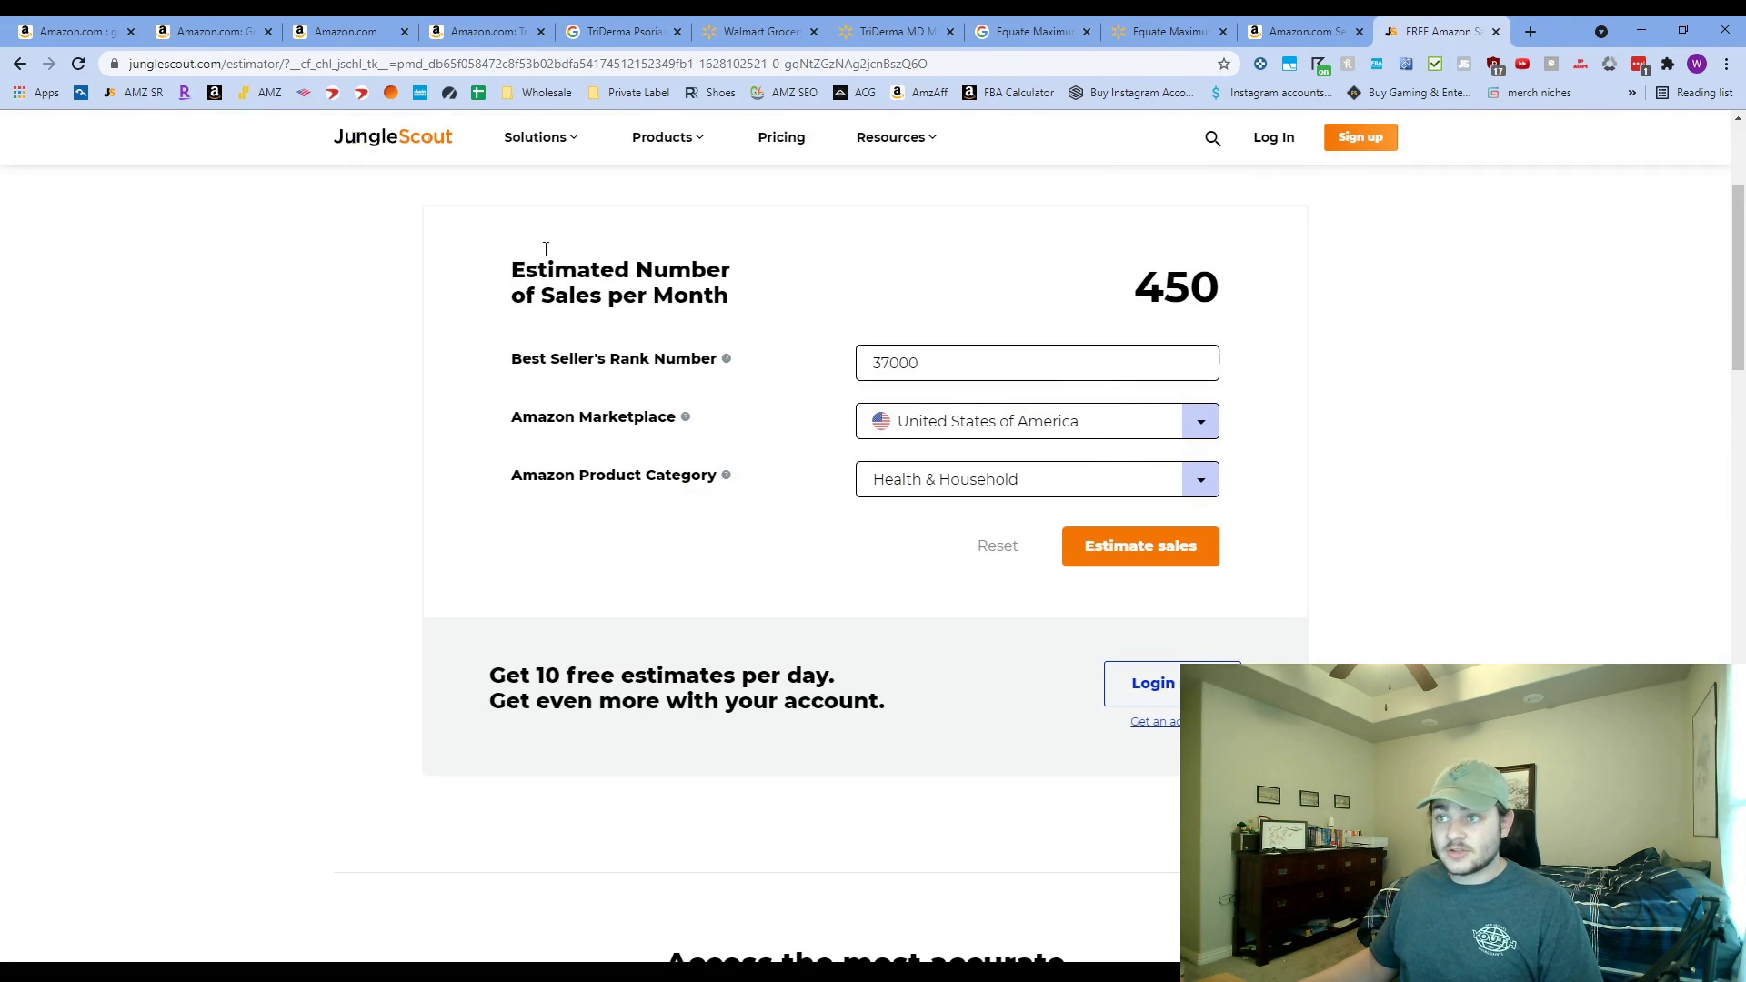
{"action": "left_click", "coordinate": [482, 31]}
{"action": "scroll", "coordinate": [1144, 330], "scroll_direction": "up", "scroll_amount": 2}
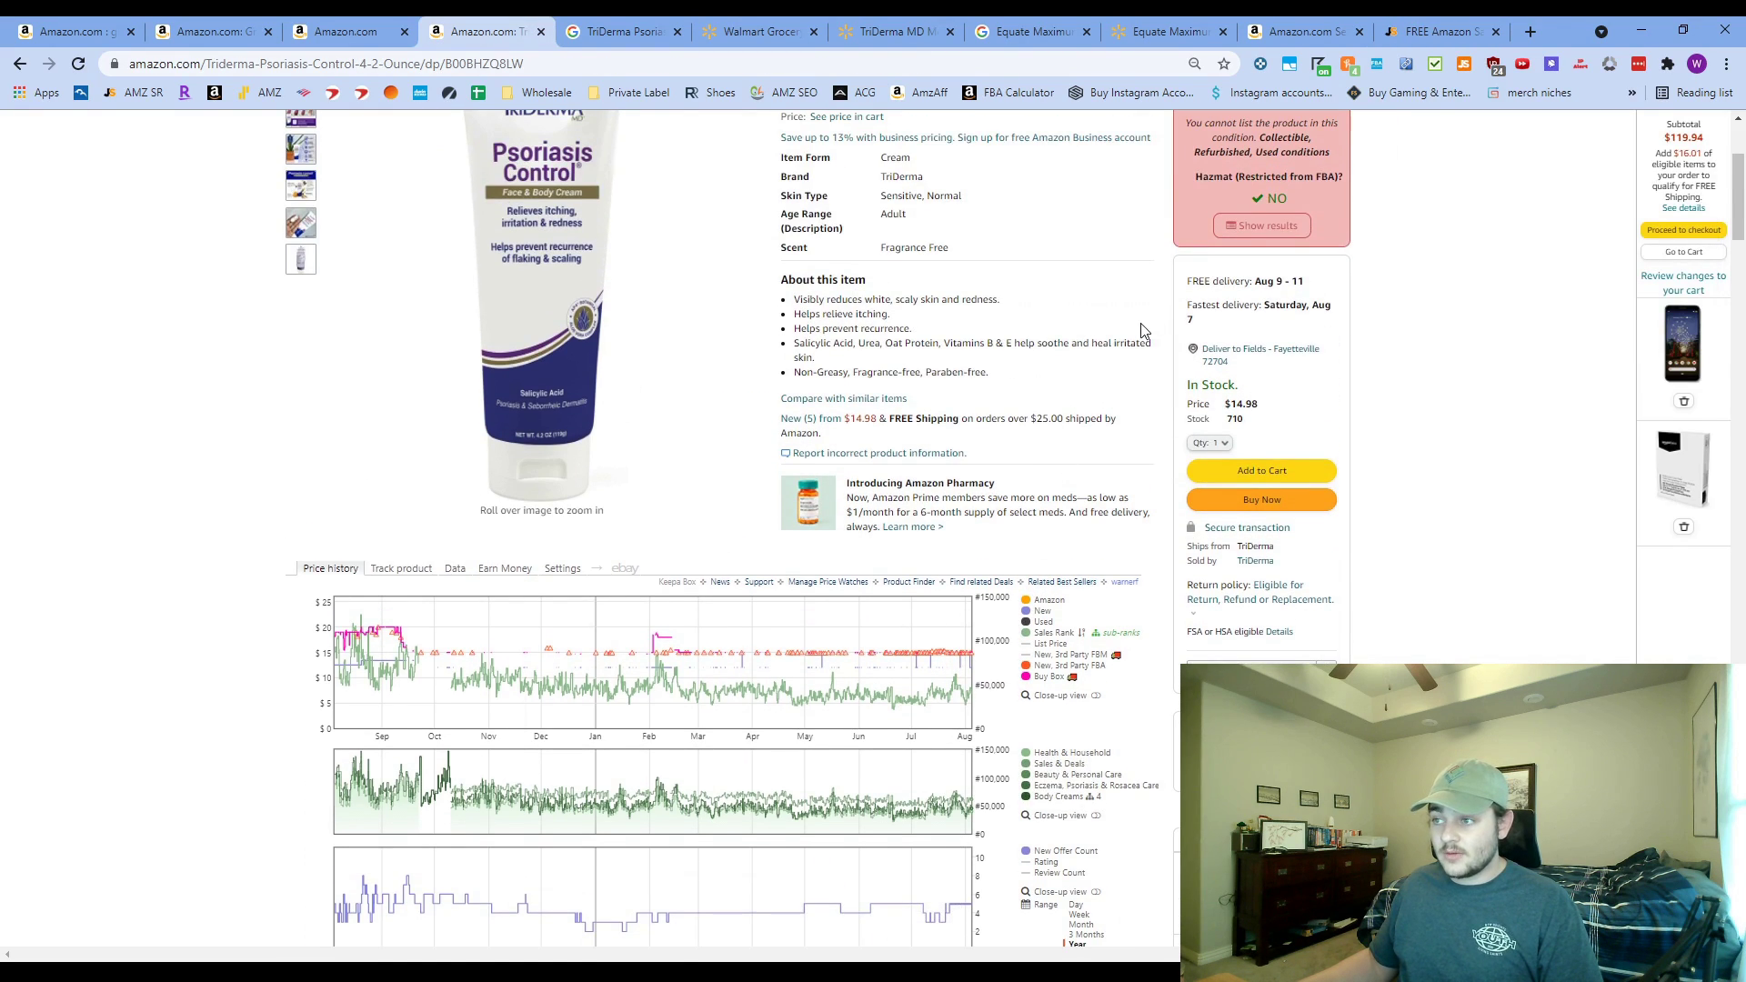
{"action": "scroll", "coordinate": [1144, 330], "scroll_direction": "up", "scroll_amount": 3}
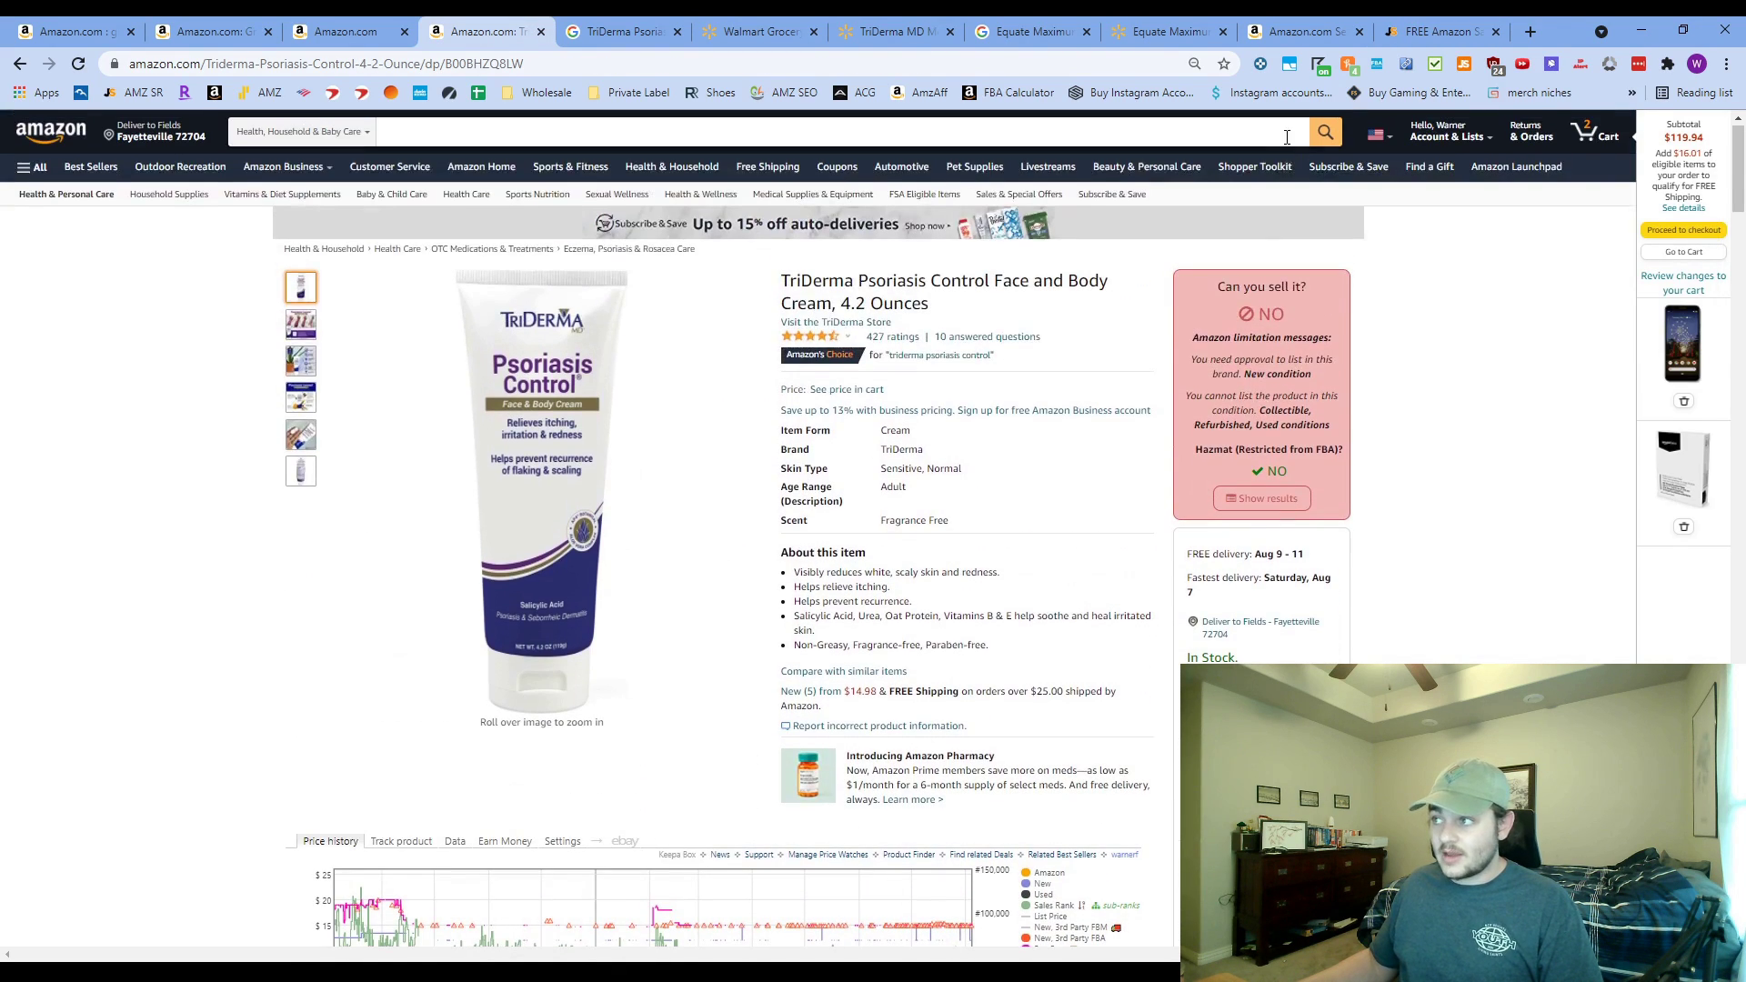
{"action": "left_click", "coordinate": [1432, 28]}
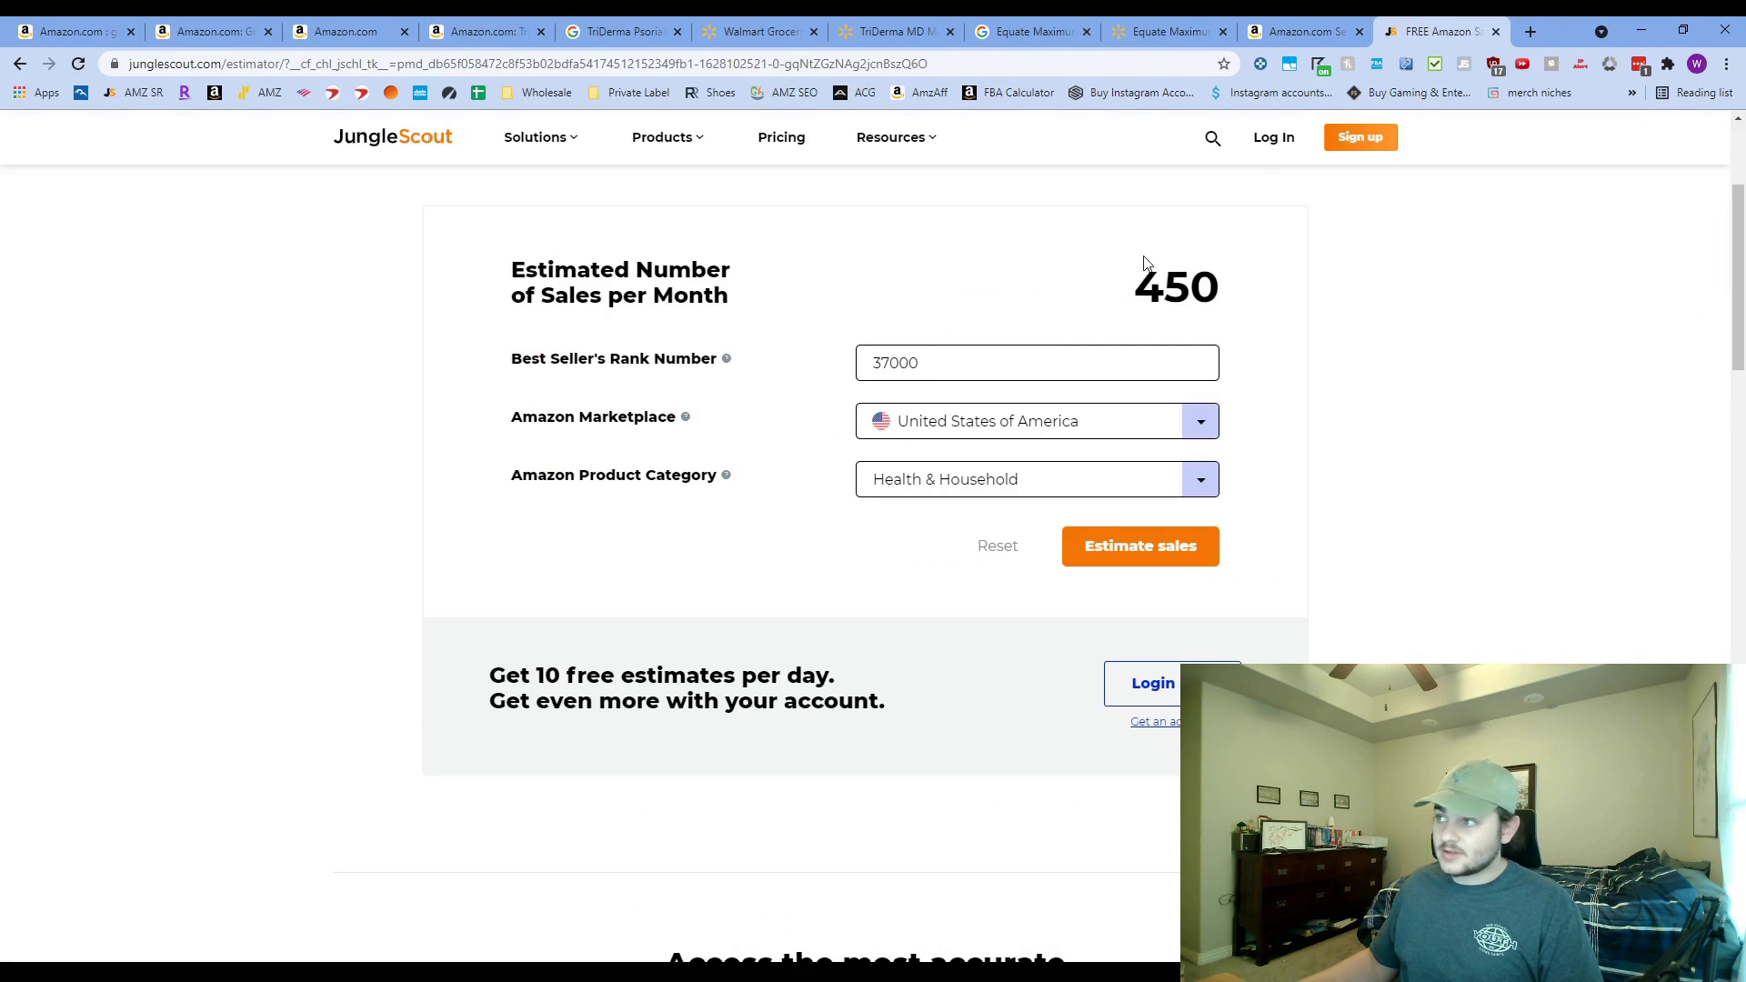
{"action": "left_click", "coordinate": [382, 31]}
{"action": "left_click", "coordinate": [514, 36]}
{"action": "scroll", "coordinate": [1252, 584], "scroll_direction": "down", "scroll_amount": 2}
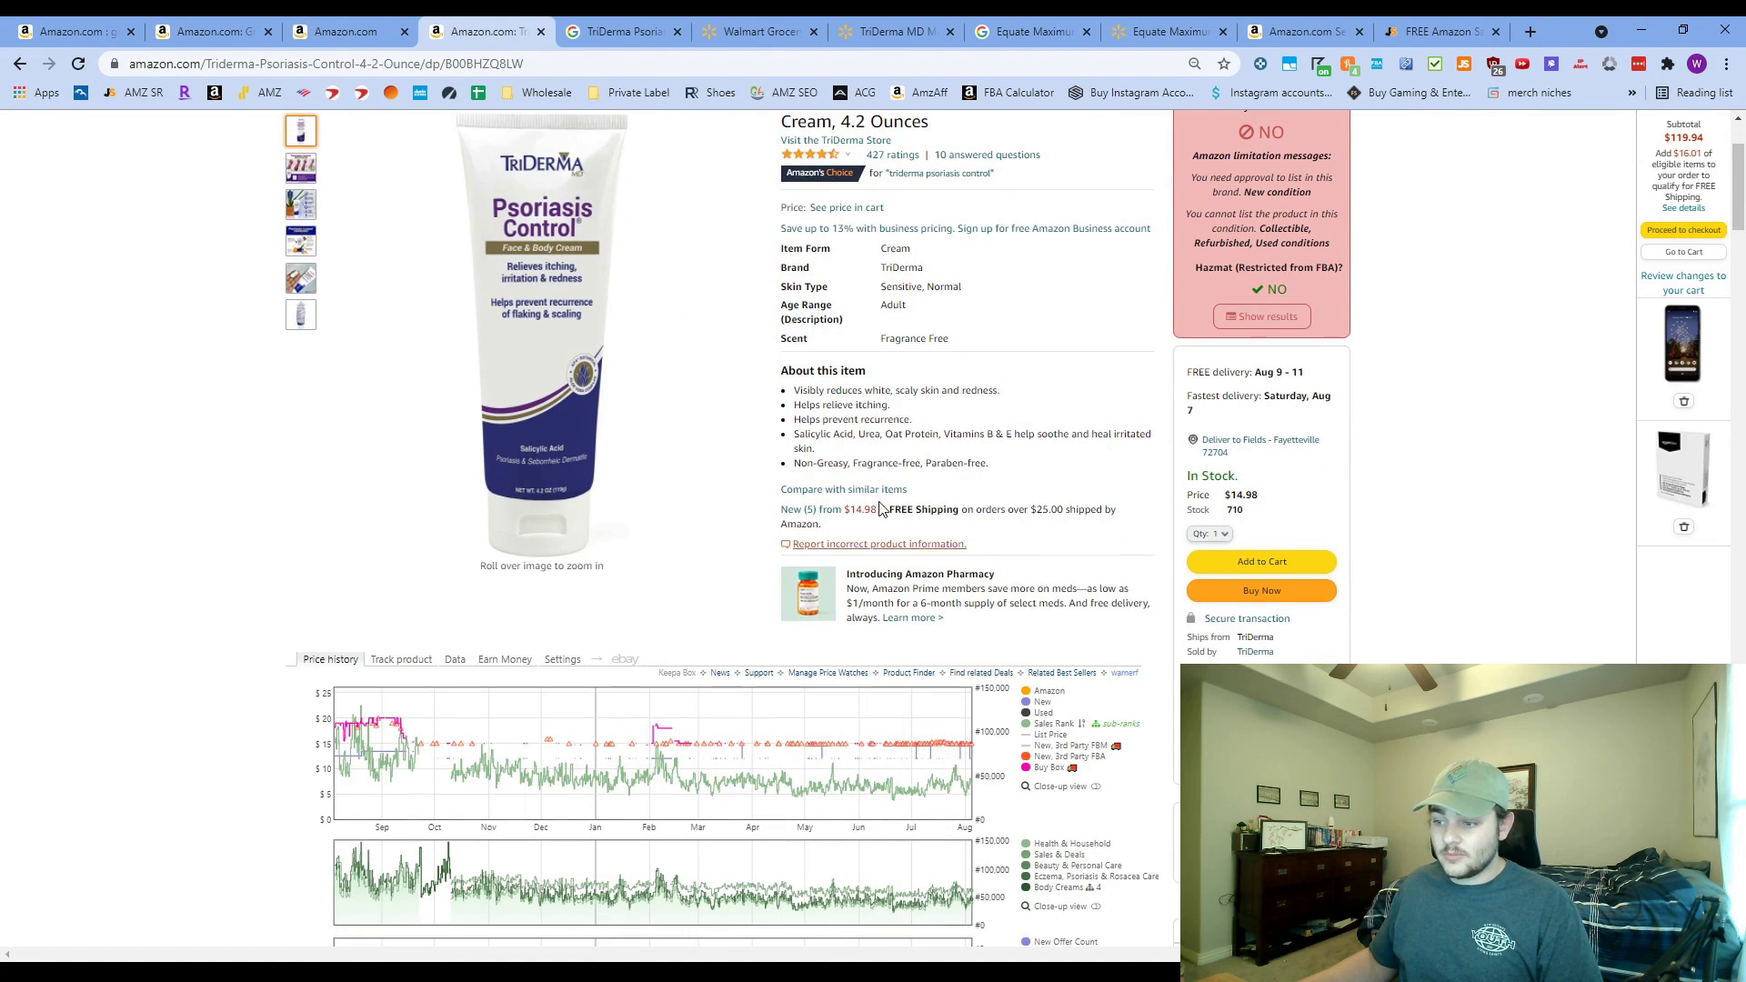
{"action": "scroll", "coordinate": [864, 764], "scroll_direction": "down", "scroll_amount": 2}
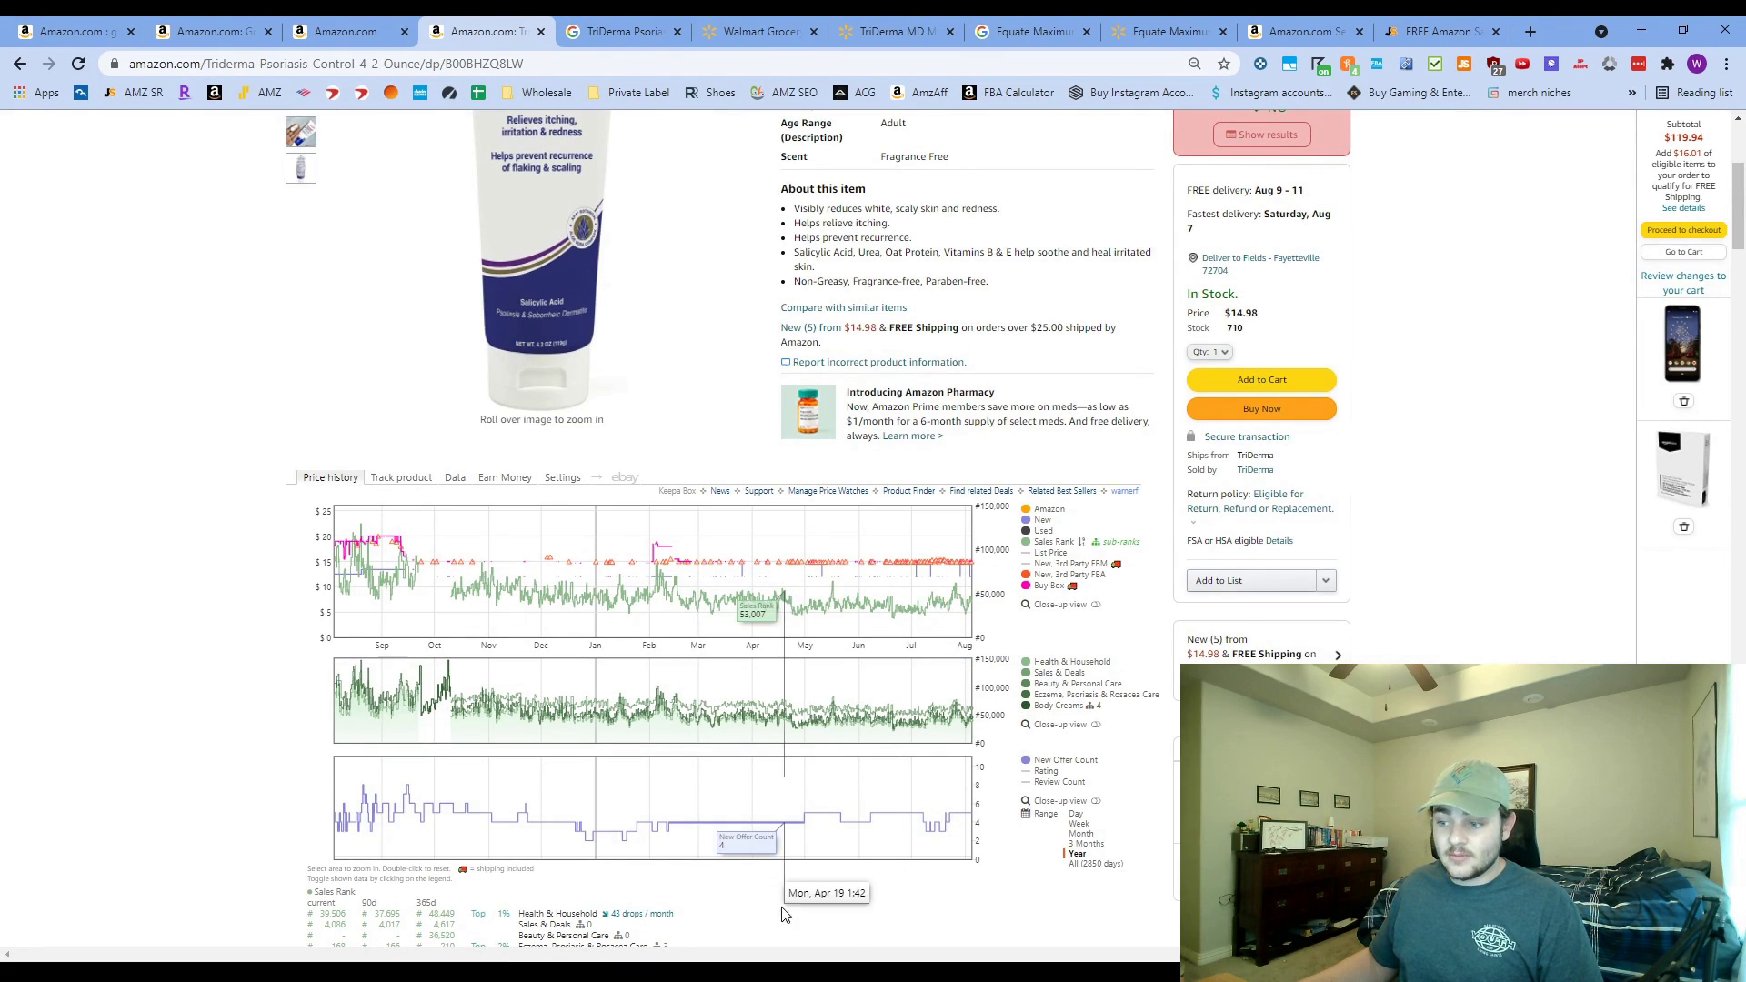
{"action": "scroll", "coordinate": [1033, 482], "scroll_direction": "up", "scroll_amount": 5}
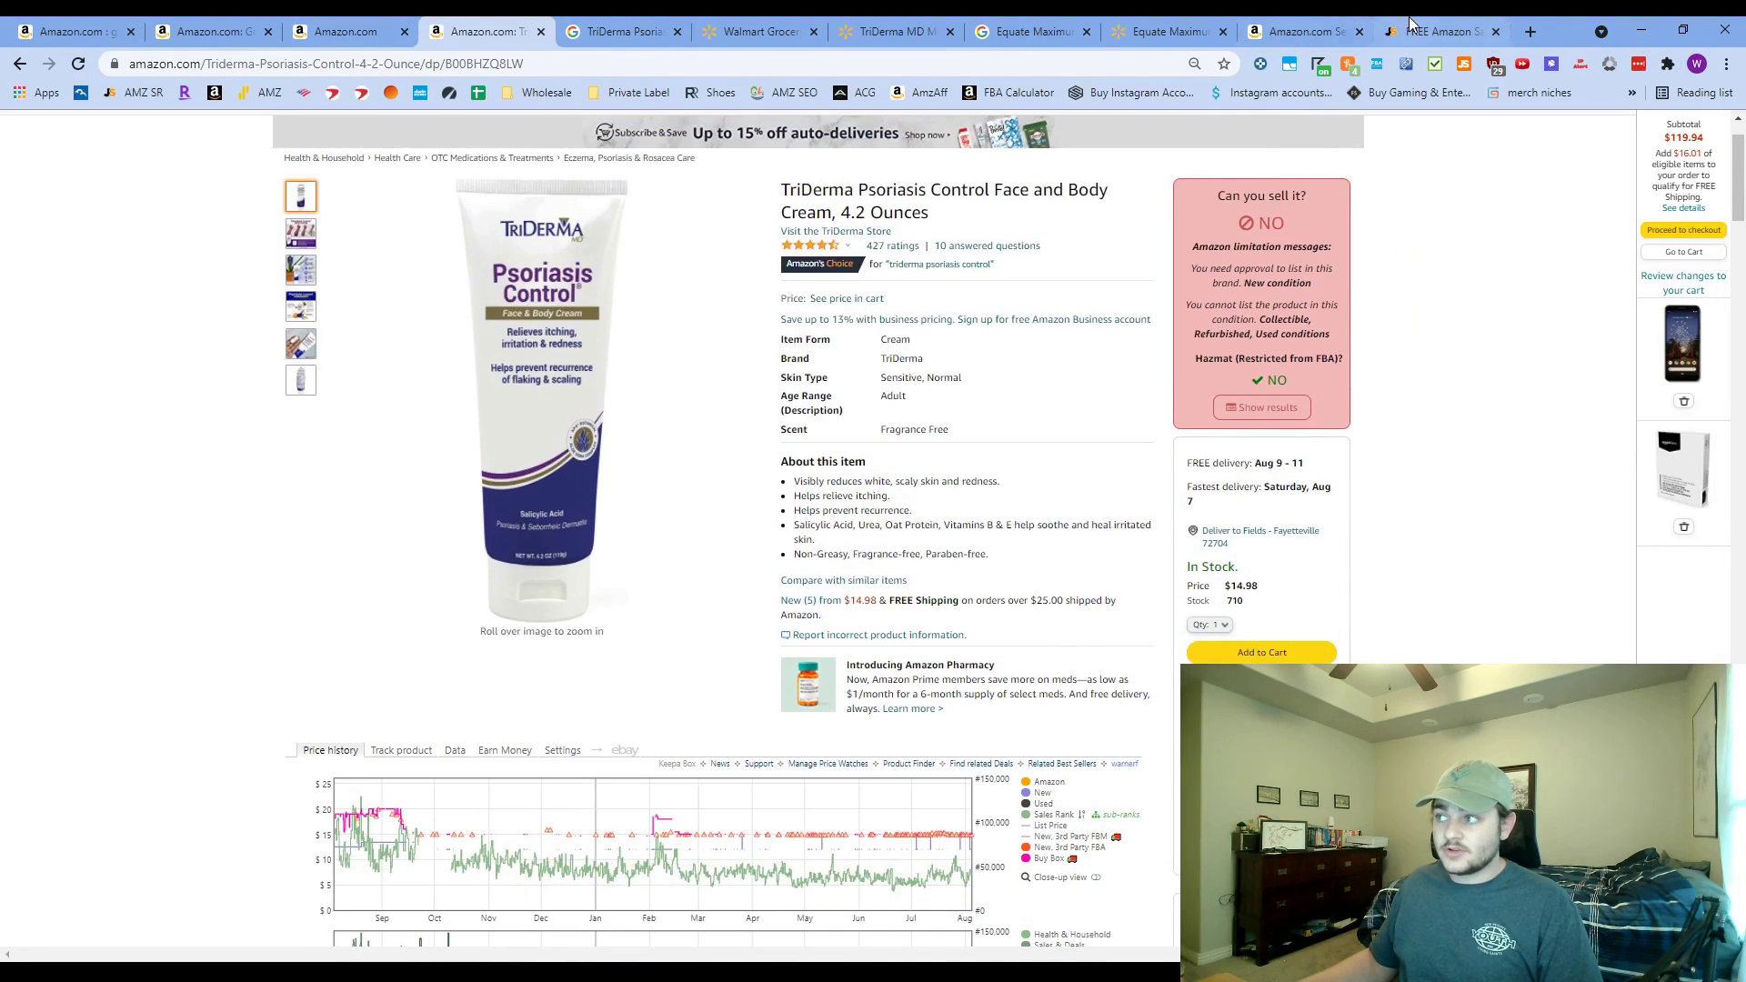
{"action": "left_click", "coordinate": [1439, 31]}
{"action": "left_click", "coordinate": [445, 31]}
{"action": "scroll", "coordinate": [473, 255], "scroll_direction": "down", "scroll_amount": 3}
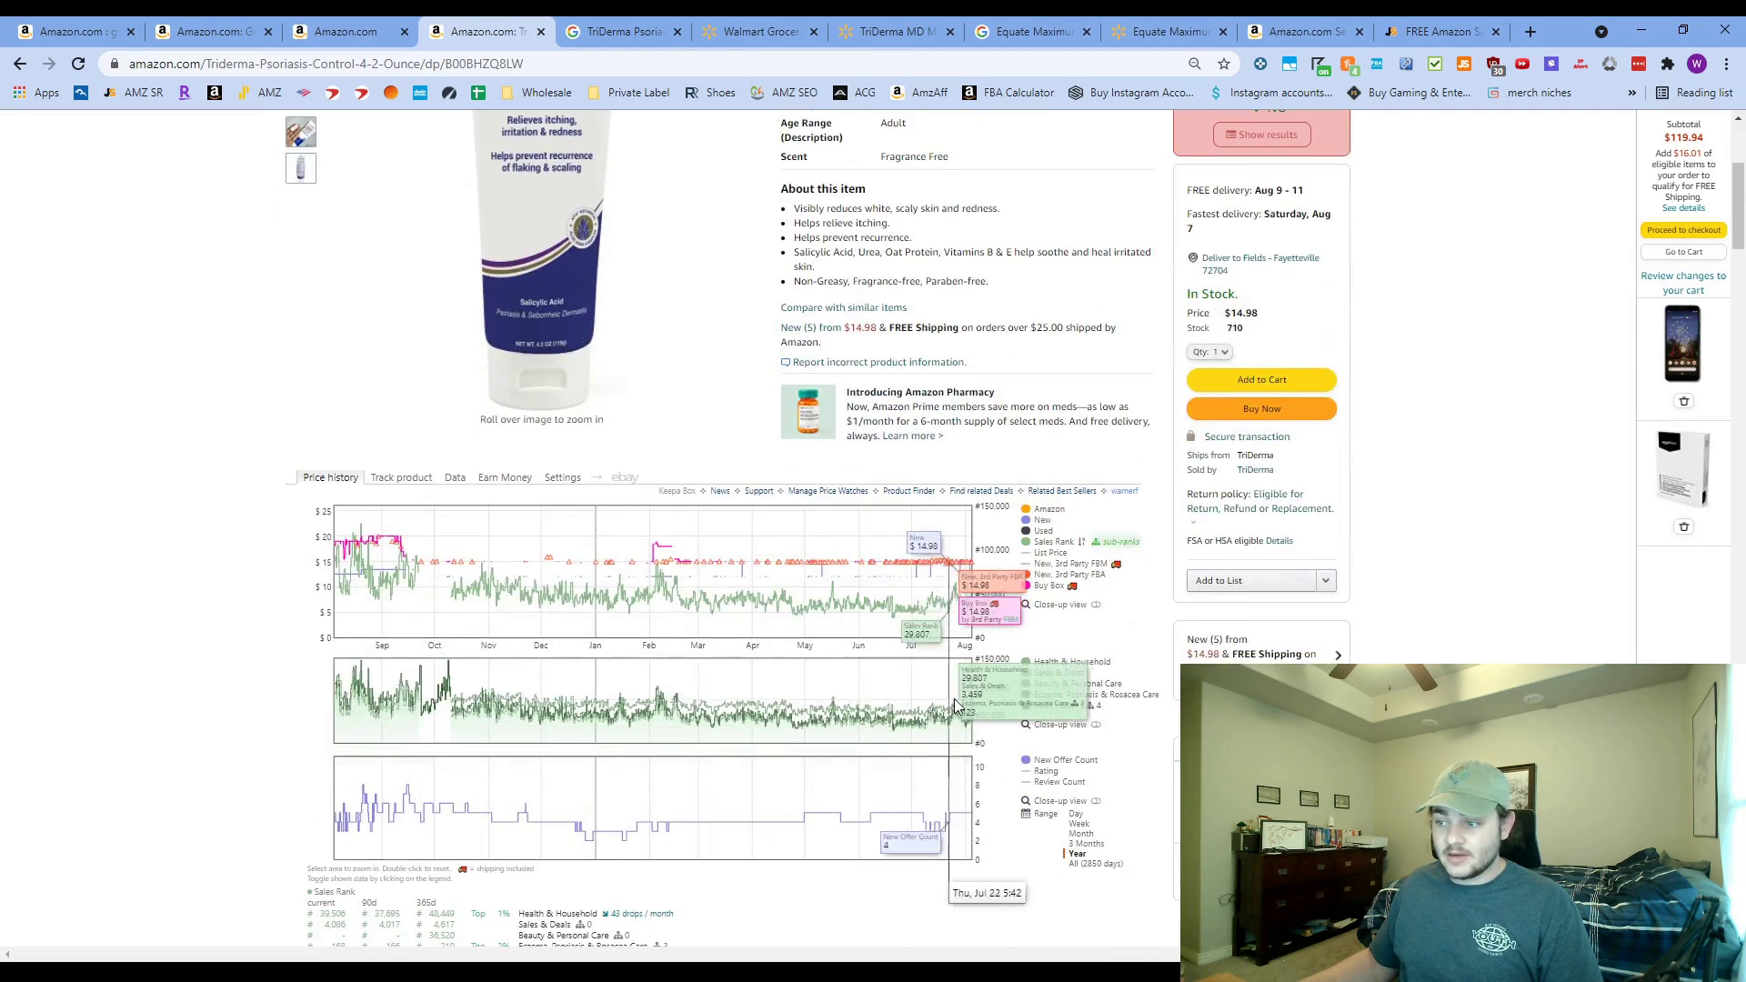
- Return to the seller's storefront results and browse further through the listed products
{"action": "left_click", "coordinate": [381, 25]}
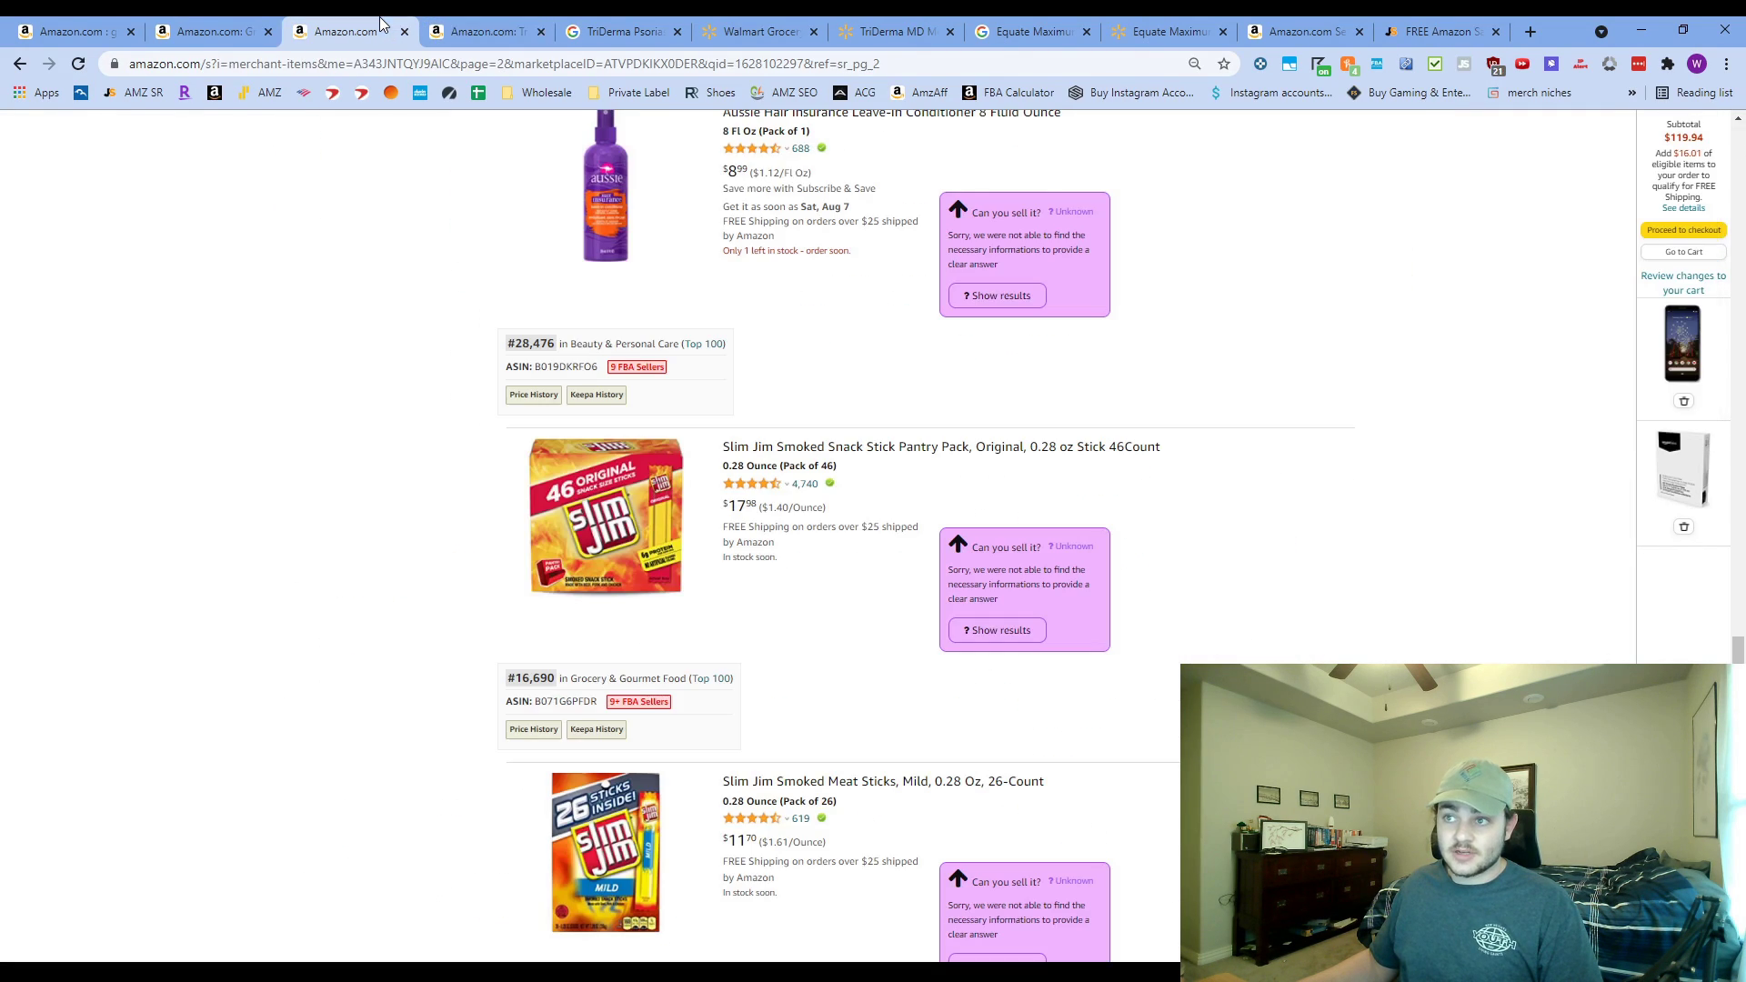
{"action": "scroll", "coordinate": [374, 569], "scroll_direction": "up", "scroll_amount": 2}
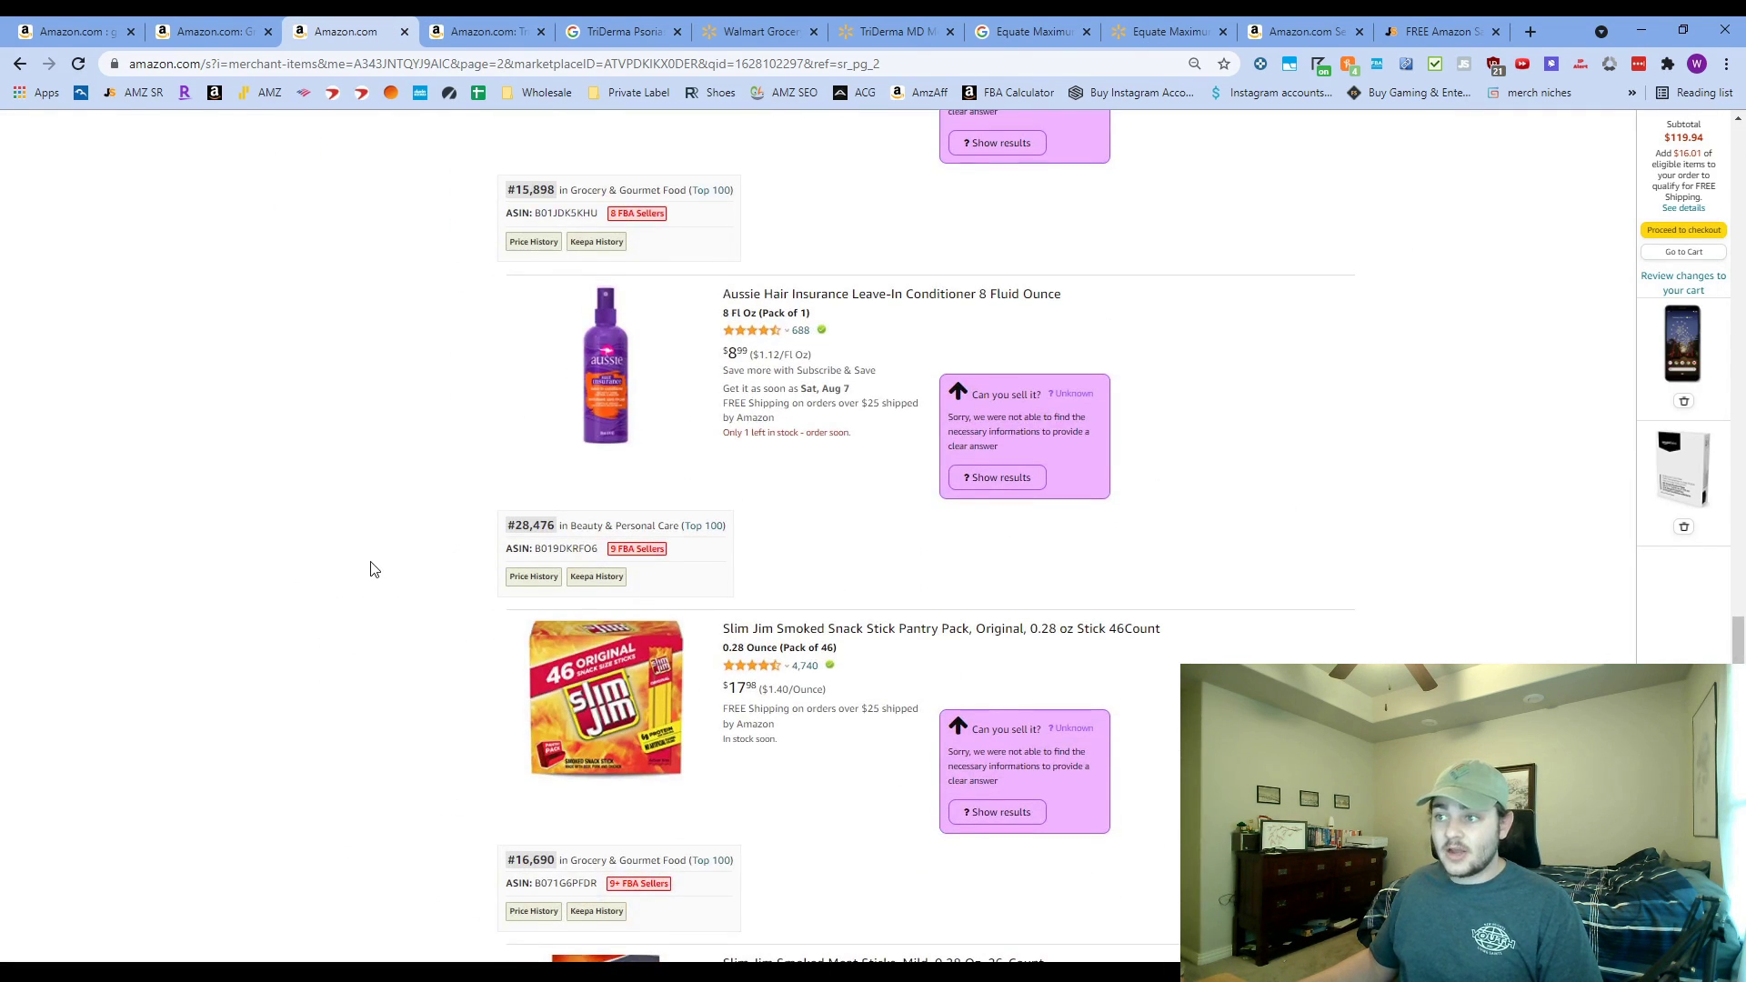
{"action": "scroll", "coordinate": [401, 608], "scroll_direction": "down", "scroll_amount": 6}
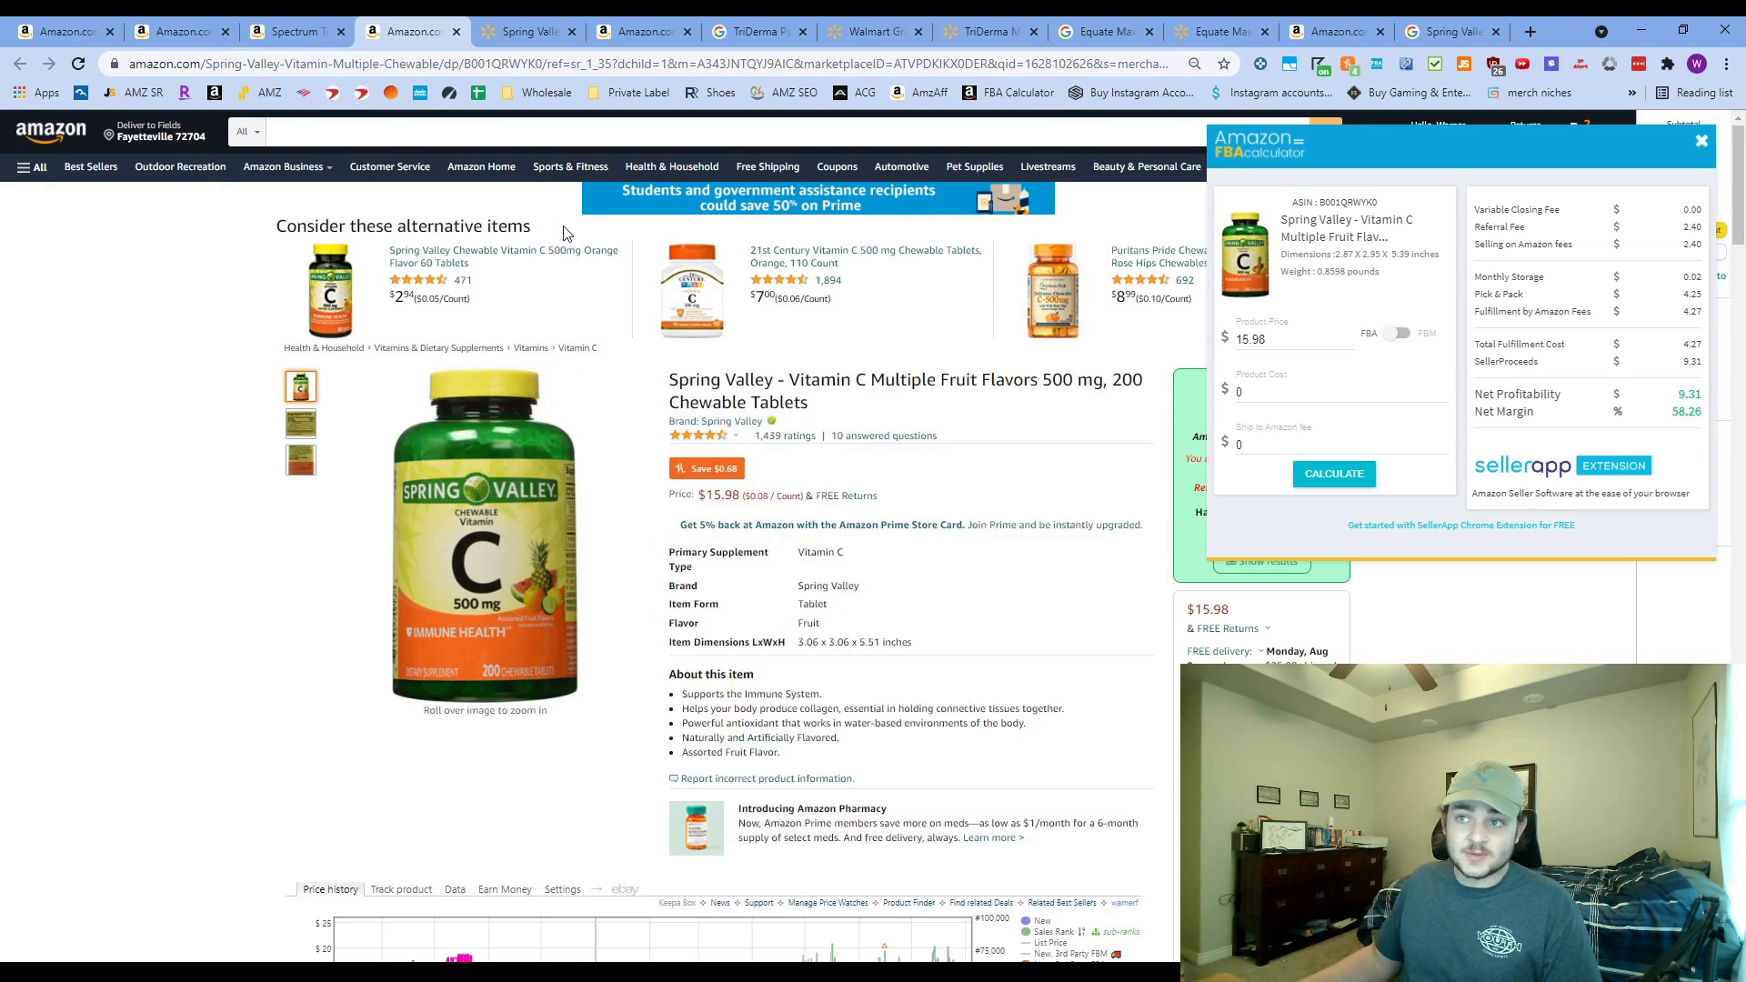
- Close the FBA calculator and compare Amazon's Spring Valley Vitamin C 500 mg, 200-count listing with the matching Walmart product page
{"action": "left_click", "coordinate": [1701, 142]}
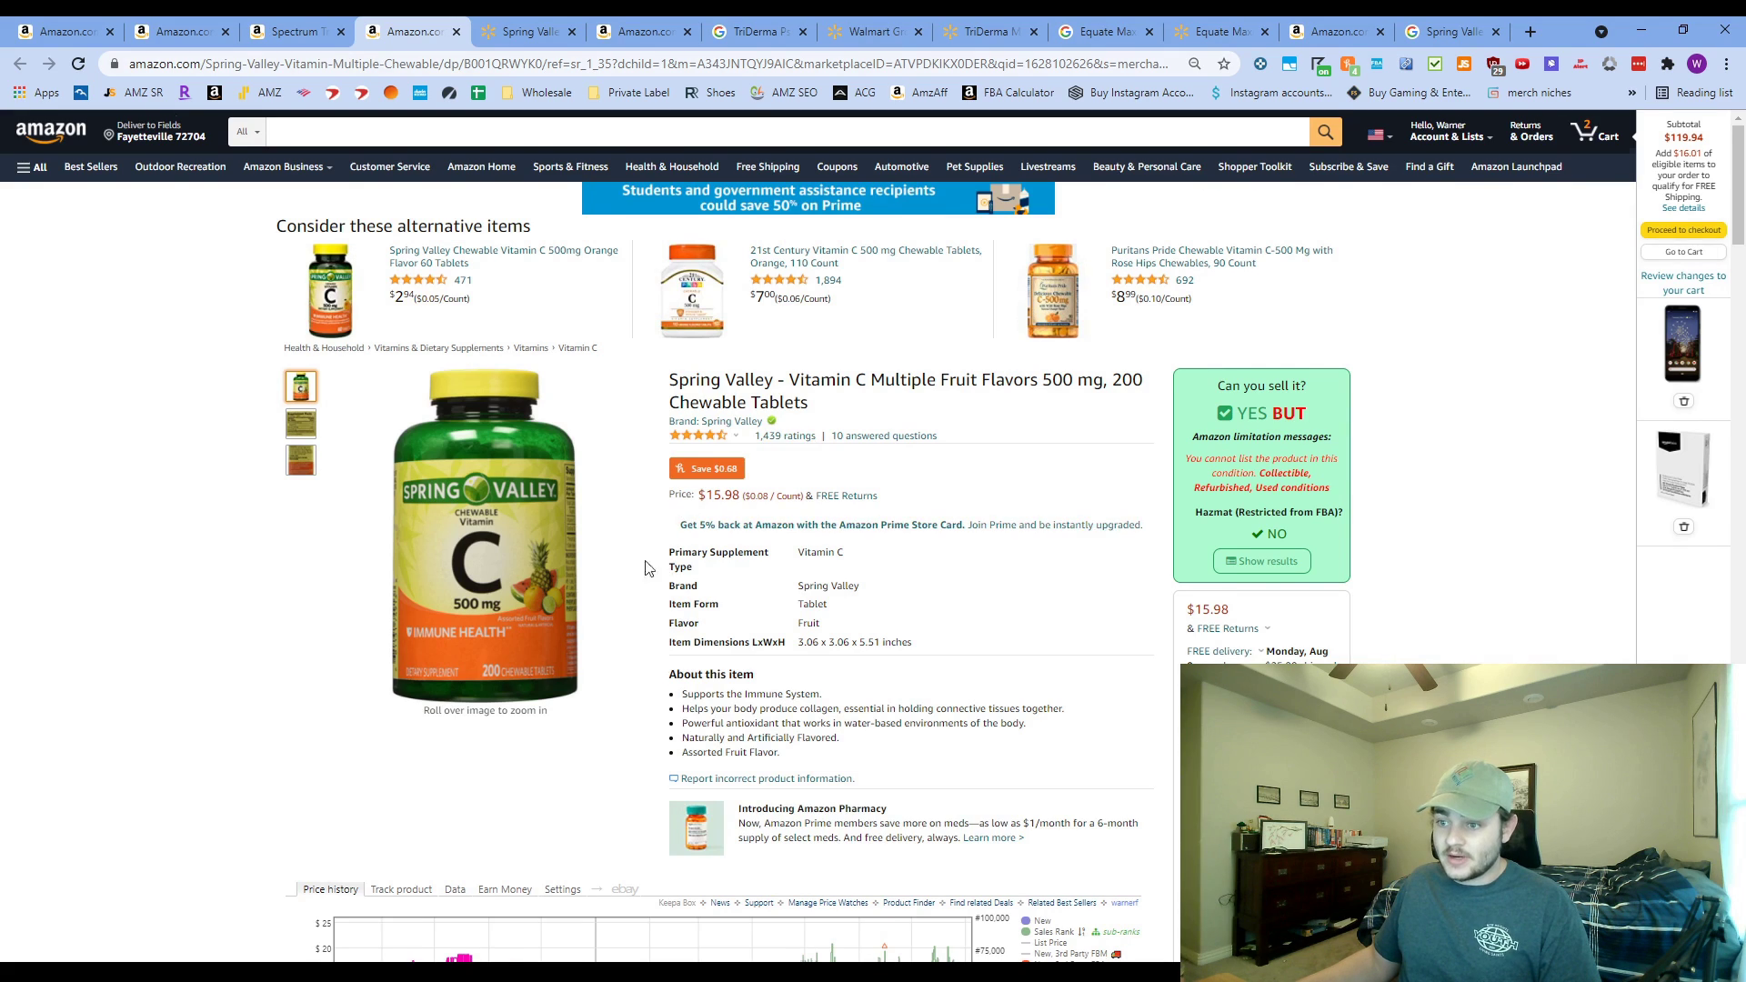
{"action": "scroll", "coordinate": [645, 564], "scroll_direction": "down", "scroll_amount": 1}
{"action": "scroll", "coordinate": [831, 559], "scroll_direction": "up", "scroll_amount": 1}
{"action": "left_click", "coordinate": [526, 31]}
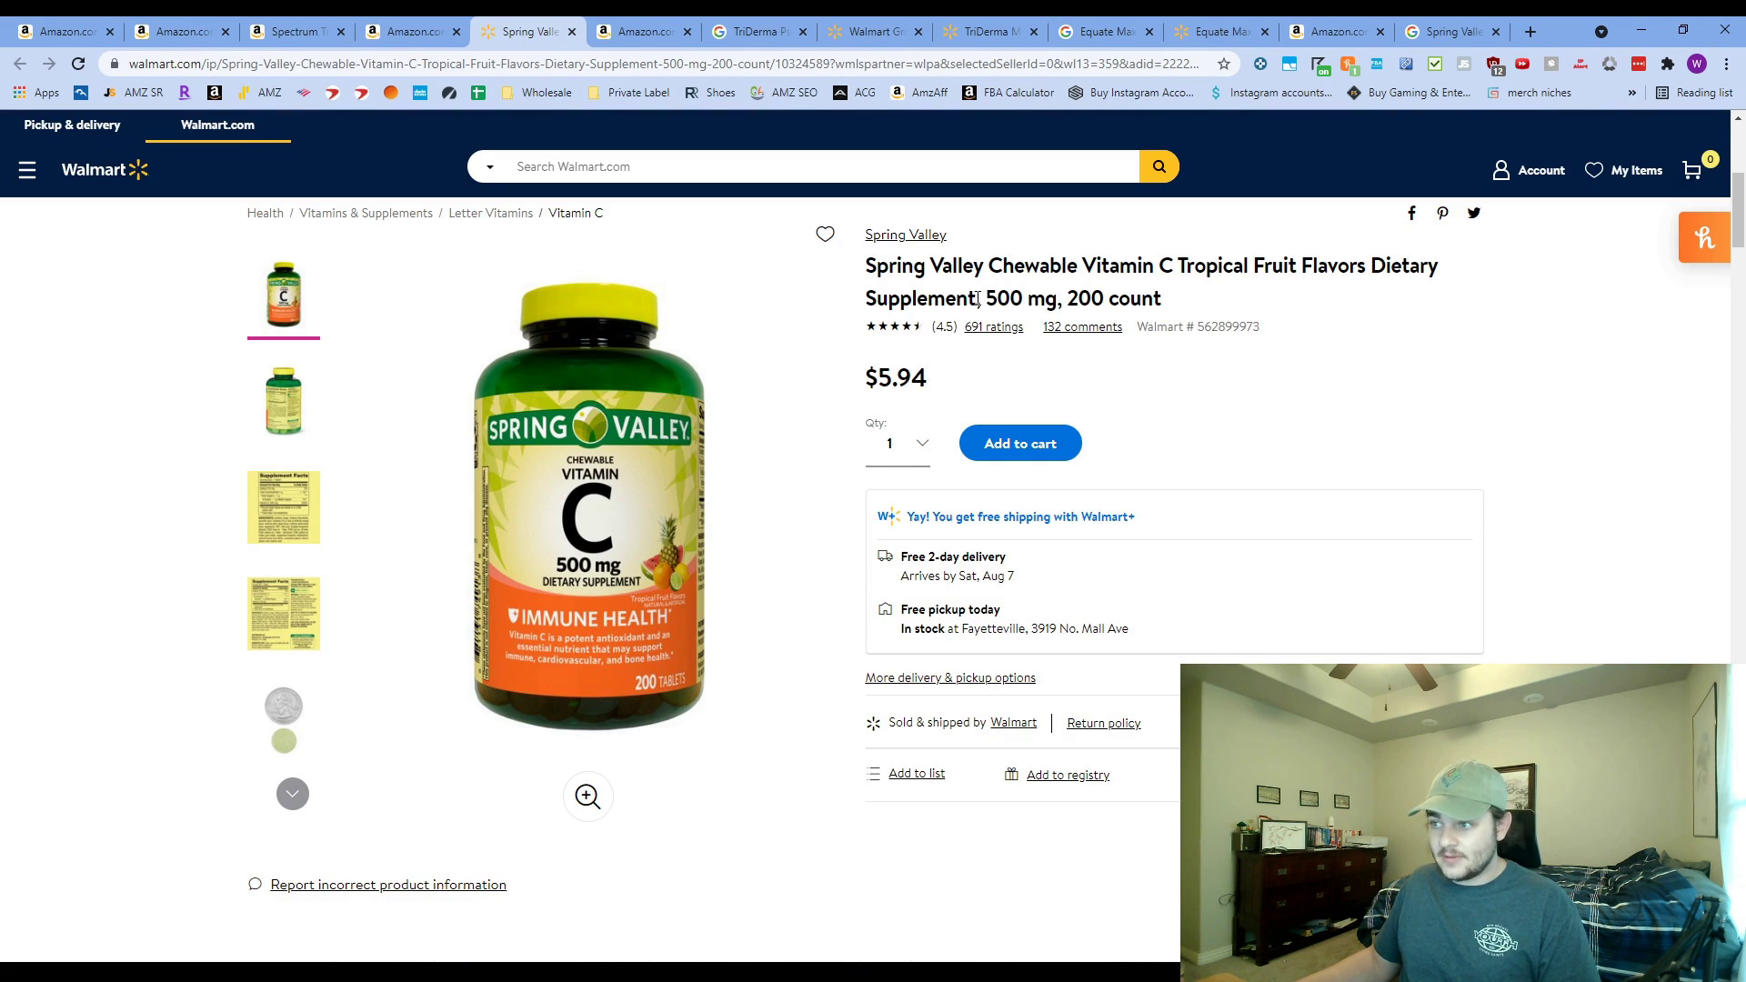
{"action": "left_click", "coordinate": [400, 23]}
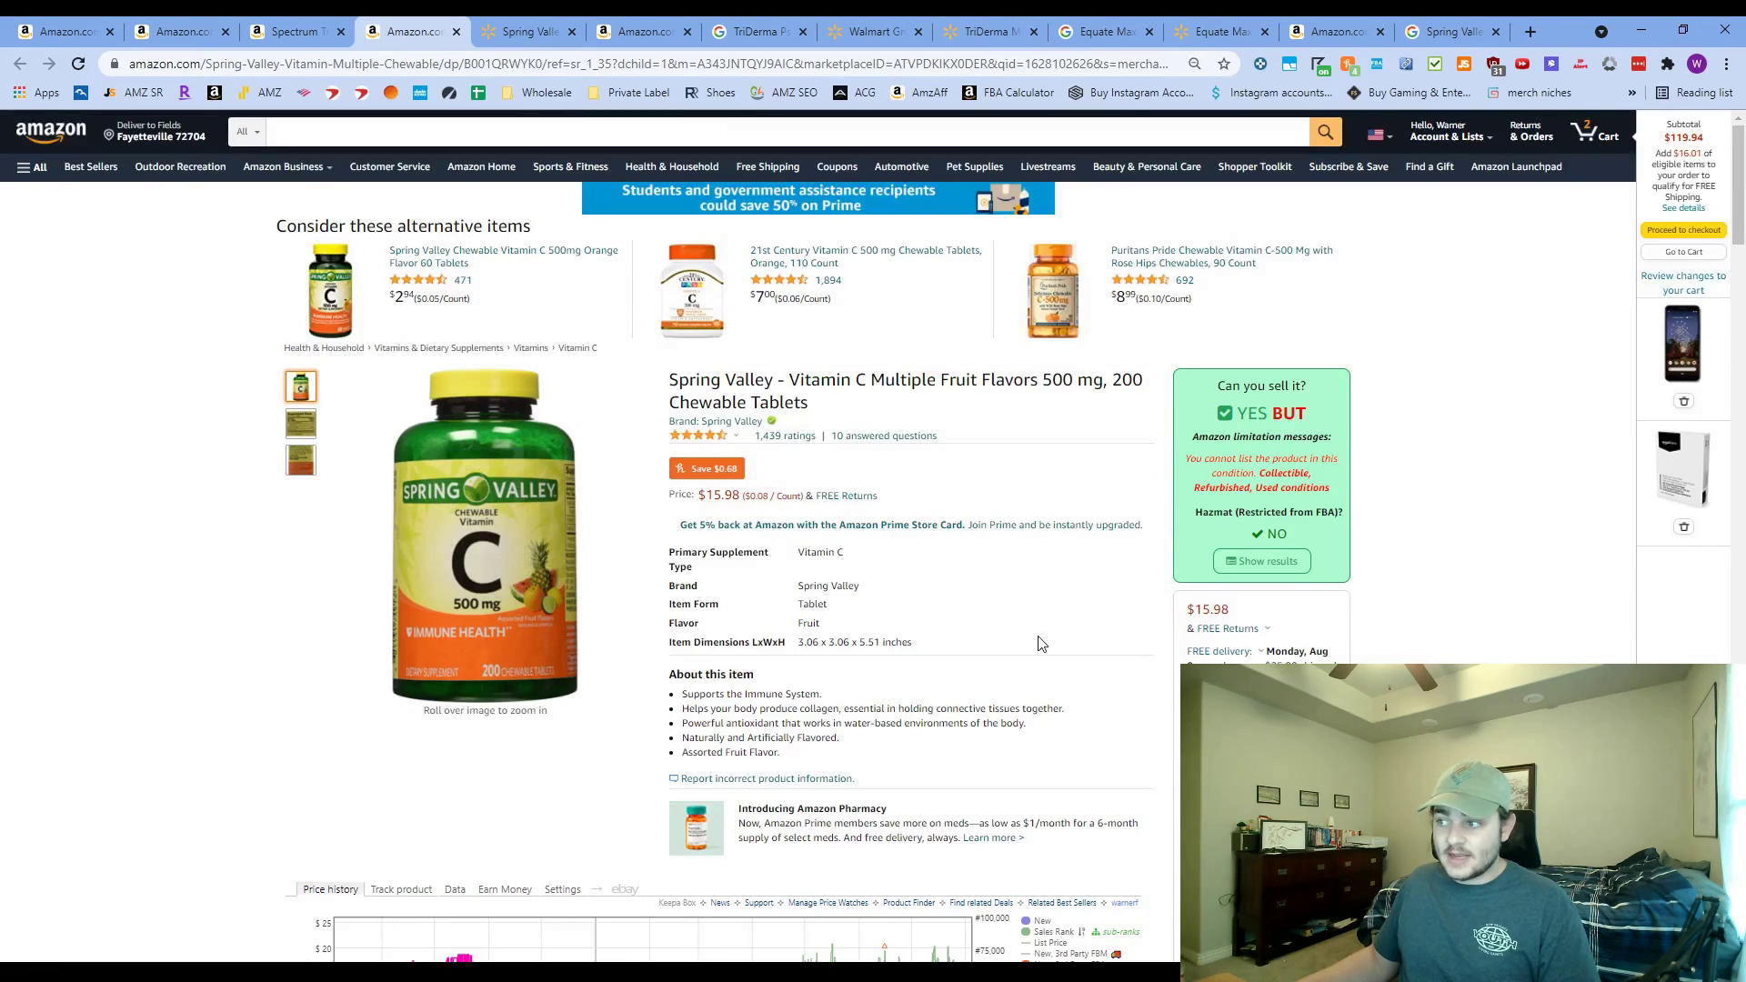
- Review the Vitamin C listing's Keepa charts, then calculate FBA profit with the product price set to $15.5
{"action": "scroll", "coordinate": [1042, 643], "scroll_direction": "down", "scroll_amount": 5}
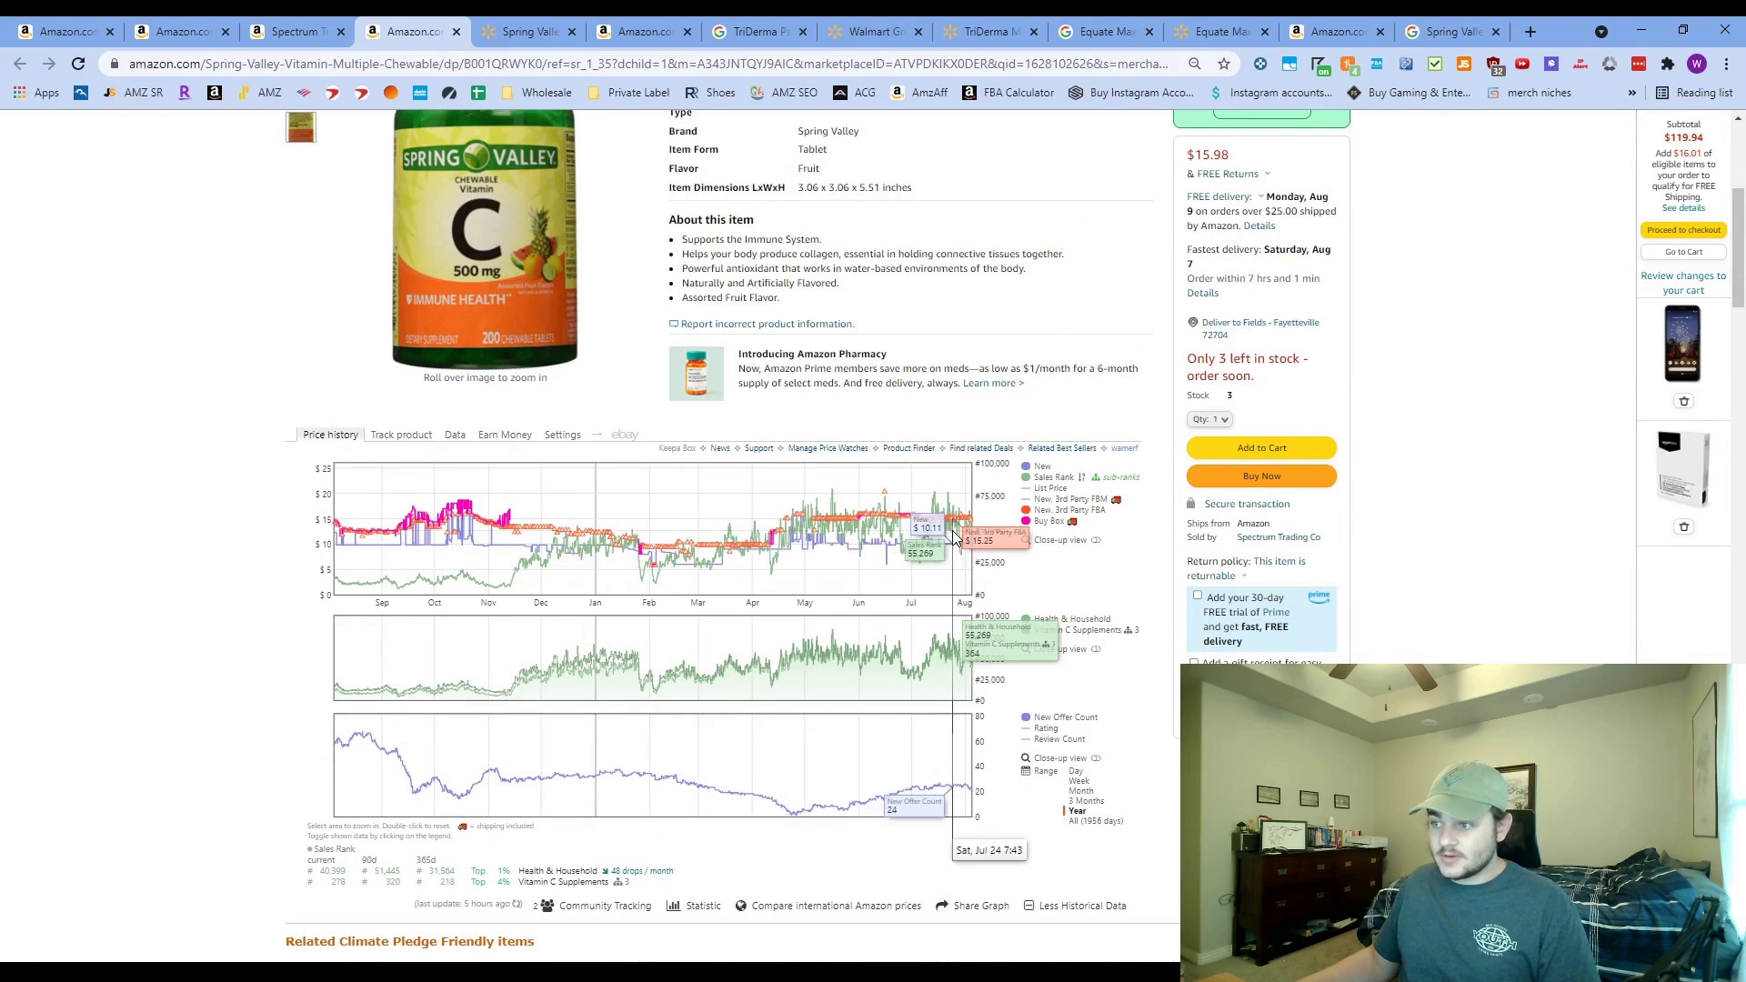
{"action": "left_click", "coordinate": [1379, 63]}
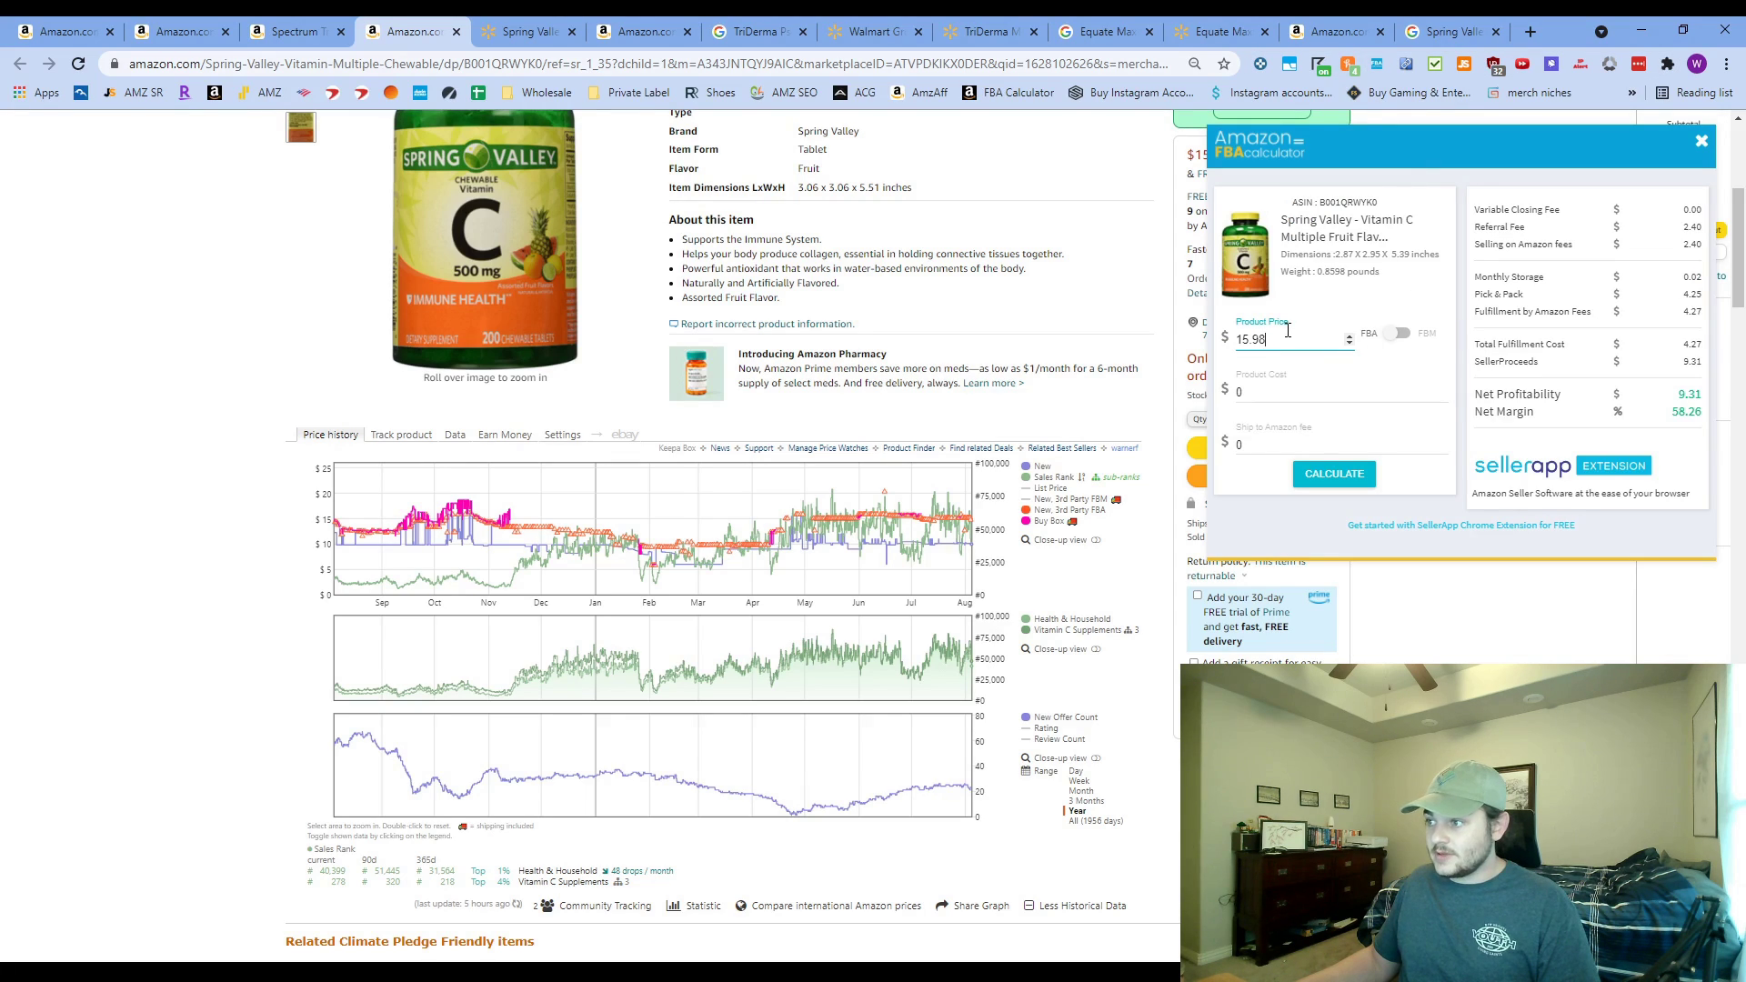
{"action": "key", "text": "ctrl+a"}
{"action": "type", "text": "15"}
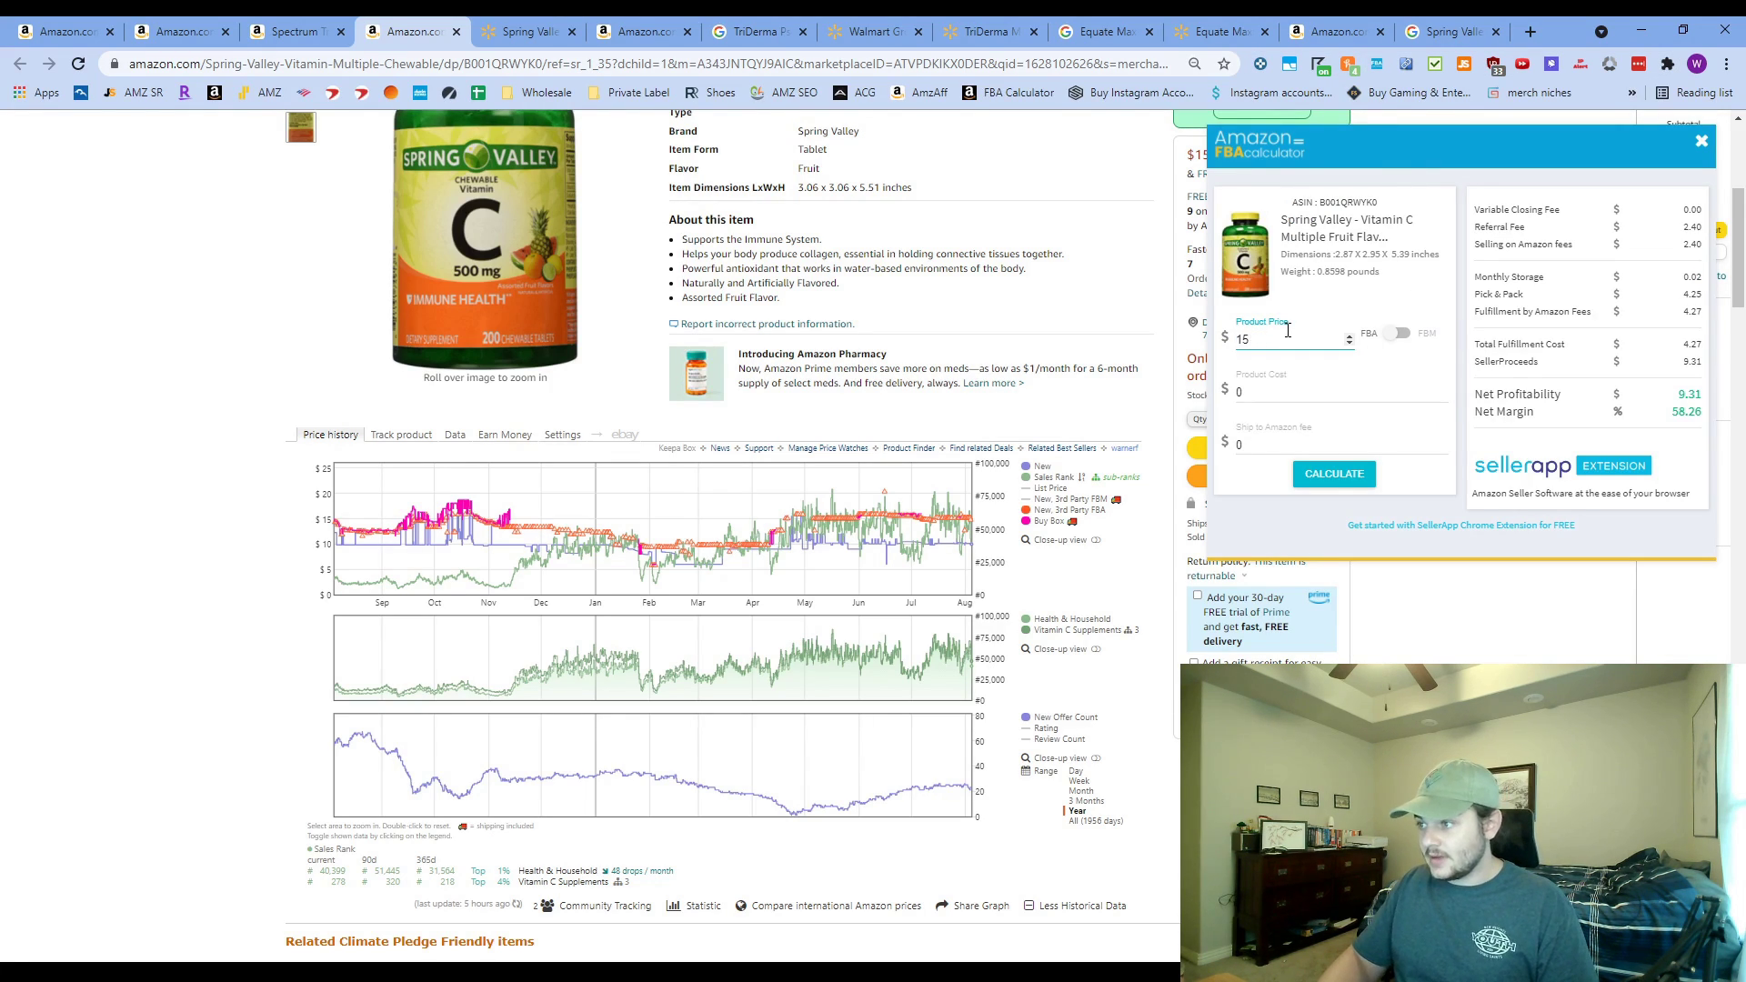
{"action": "key", "text": "BackSpace"}
{"action": "key", "text": "BackSpace"}
{"action": "key", "text": "BackSpace"}
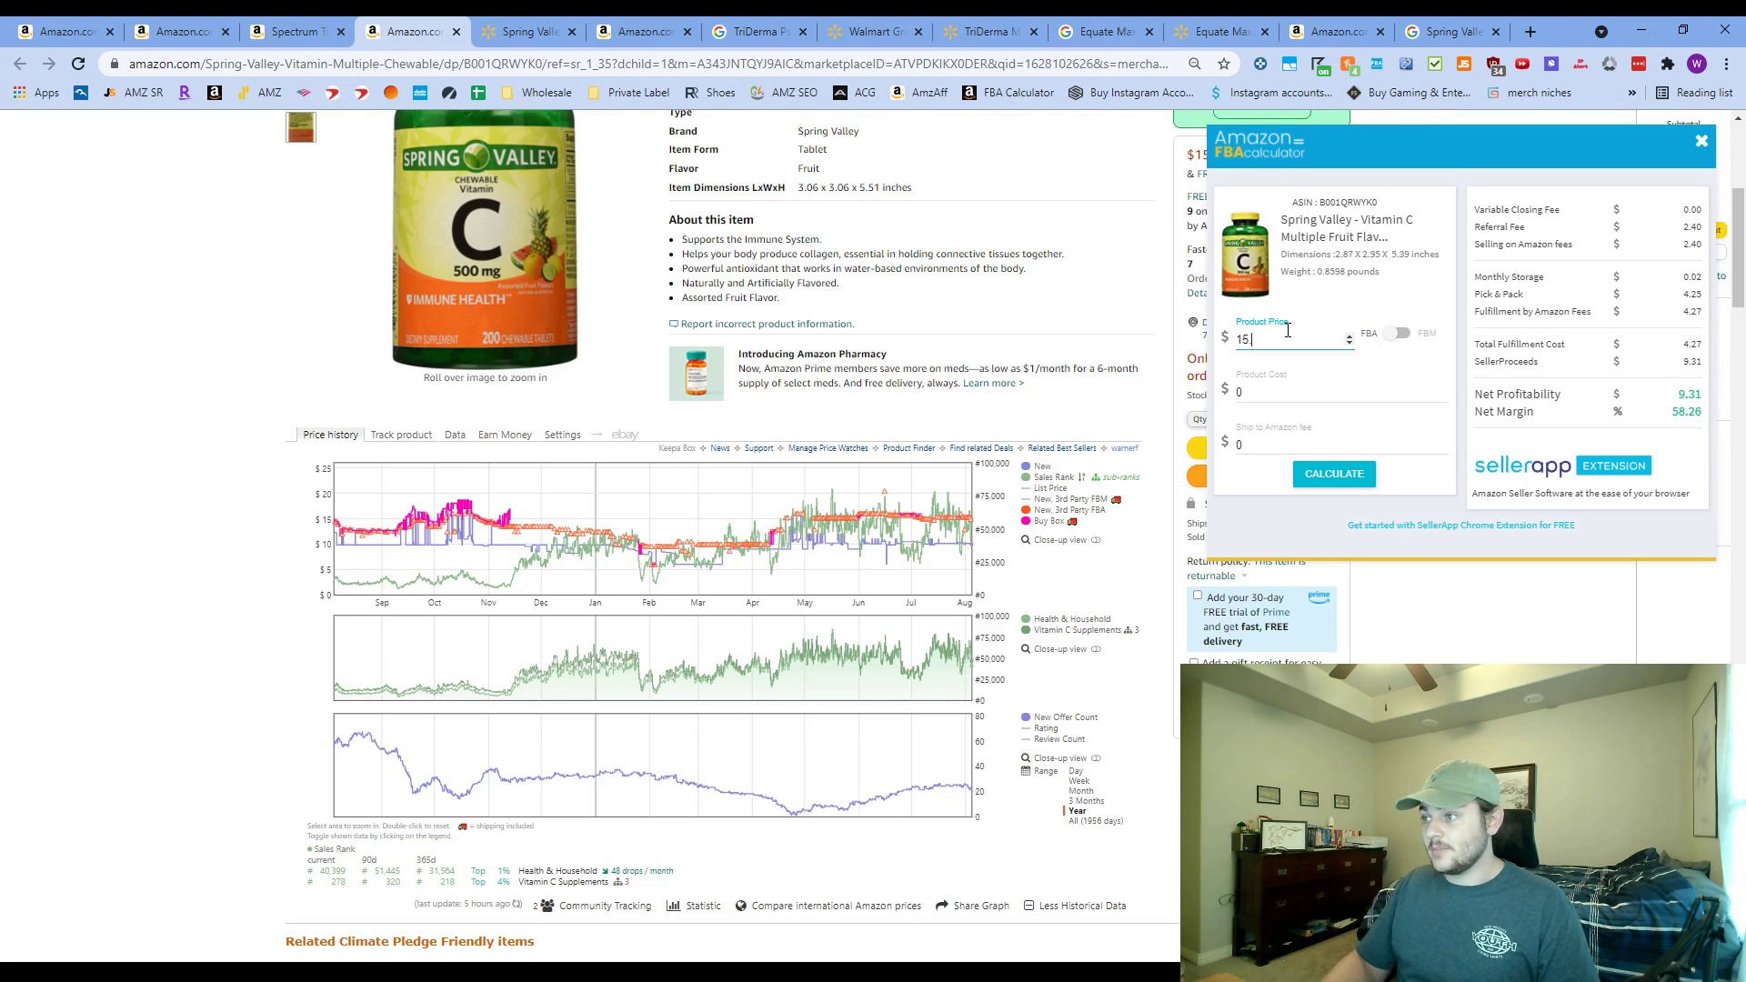
{"action": "left_click", "coordinate": [1328, 477]}
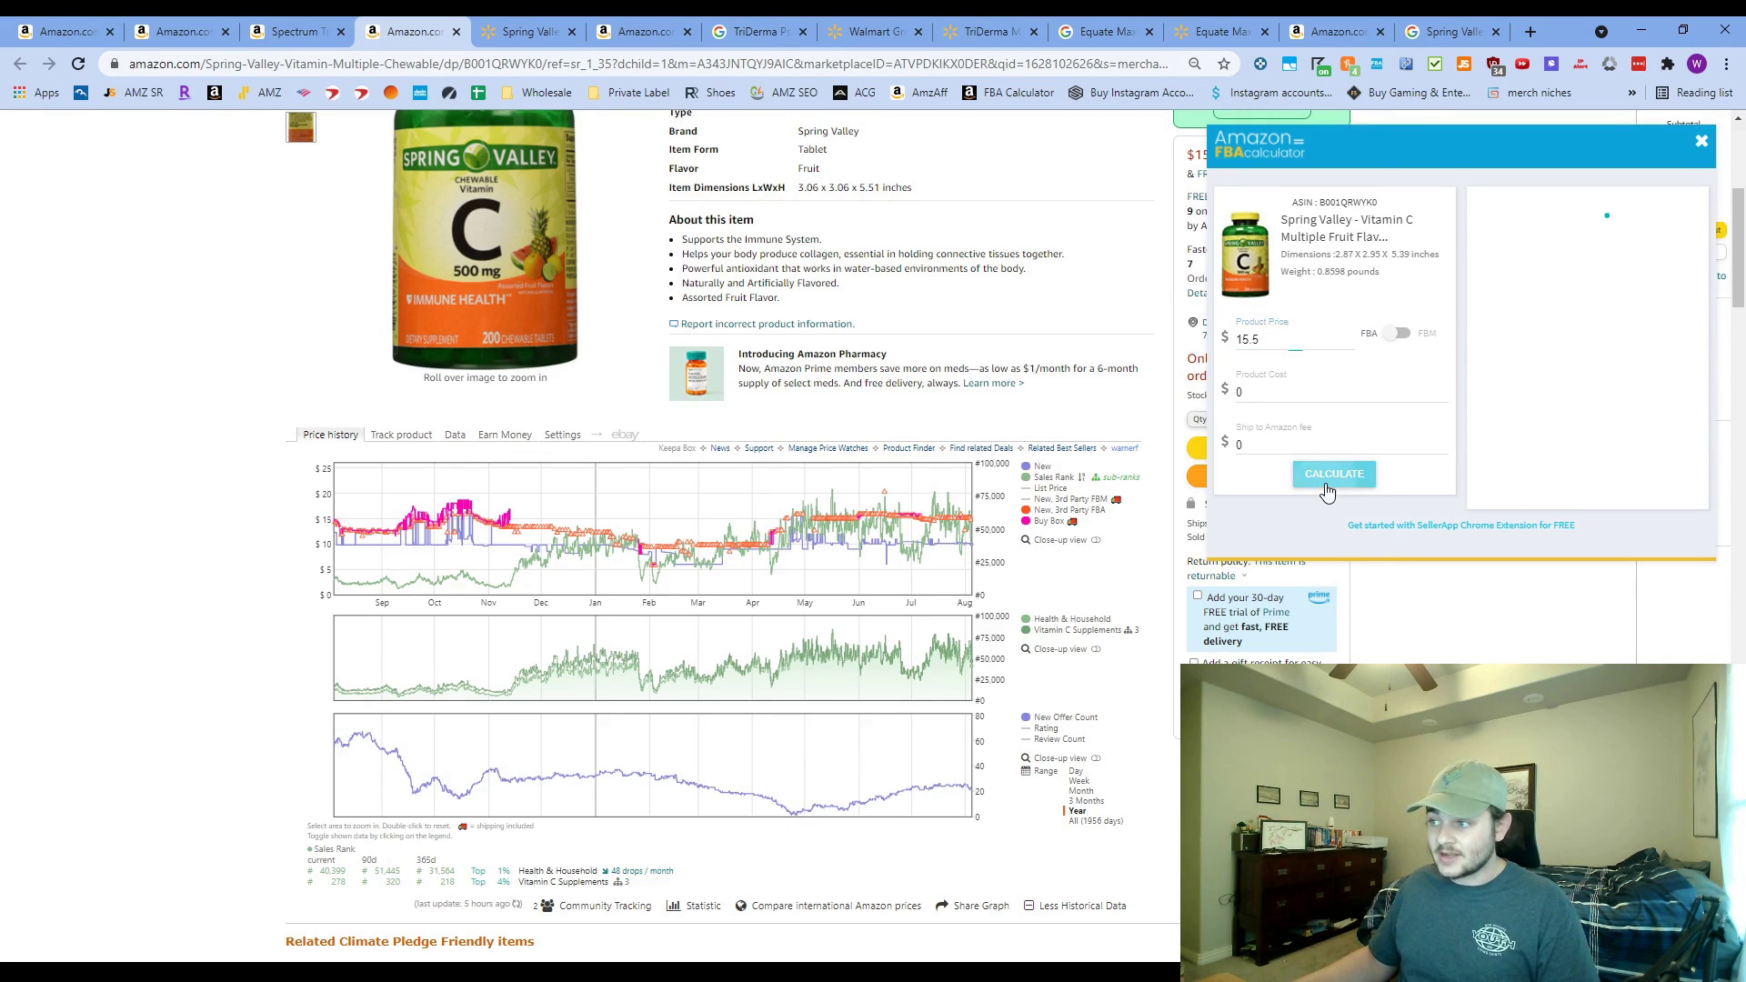
- Set the product cost to $6 and the ship-to-Amazon fee to $0.25, recalculating the Vitamin C tablets' FBA profit
{"action": "left_click", "coordinate": [1272, 390]}
{"action": "type", "text": "6"}
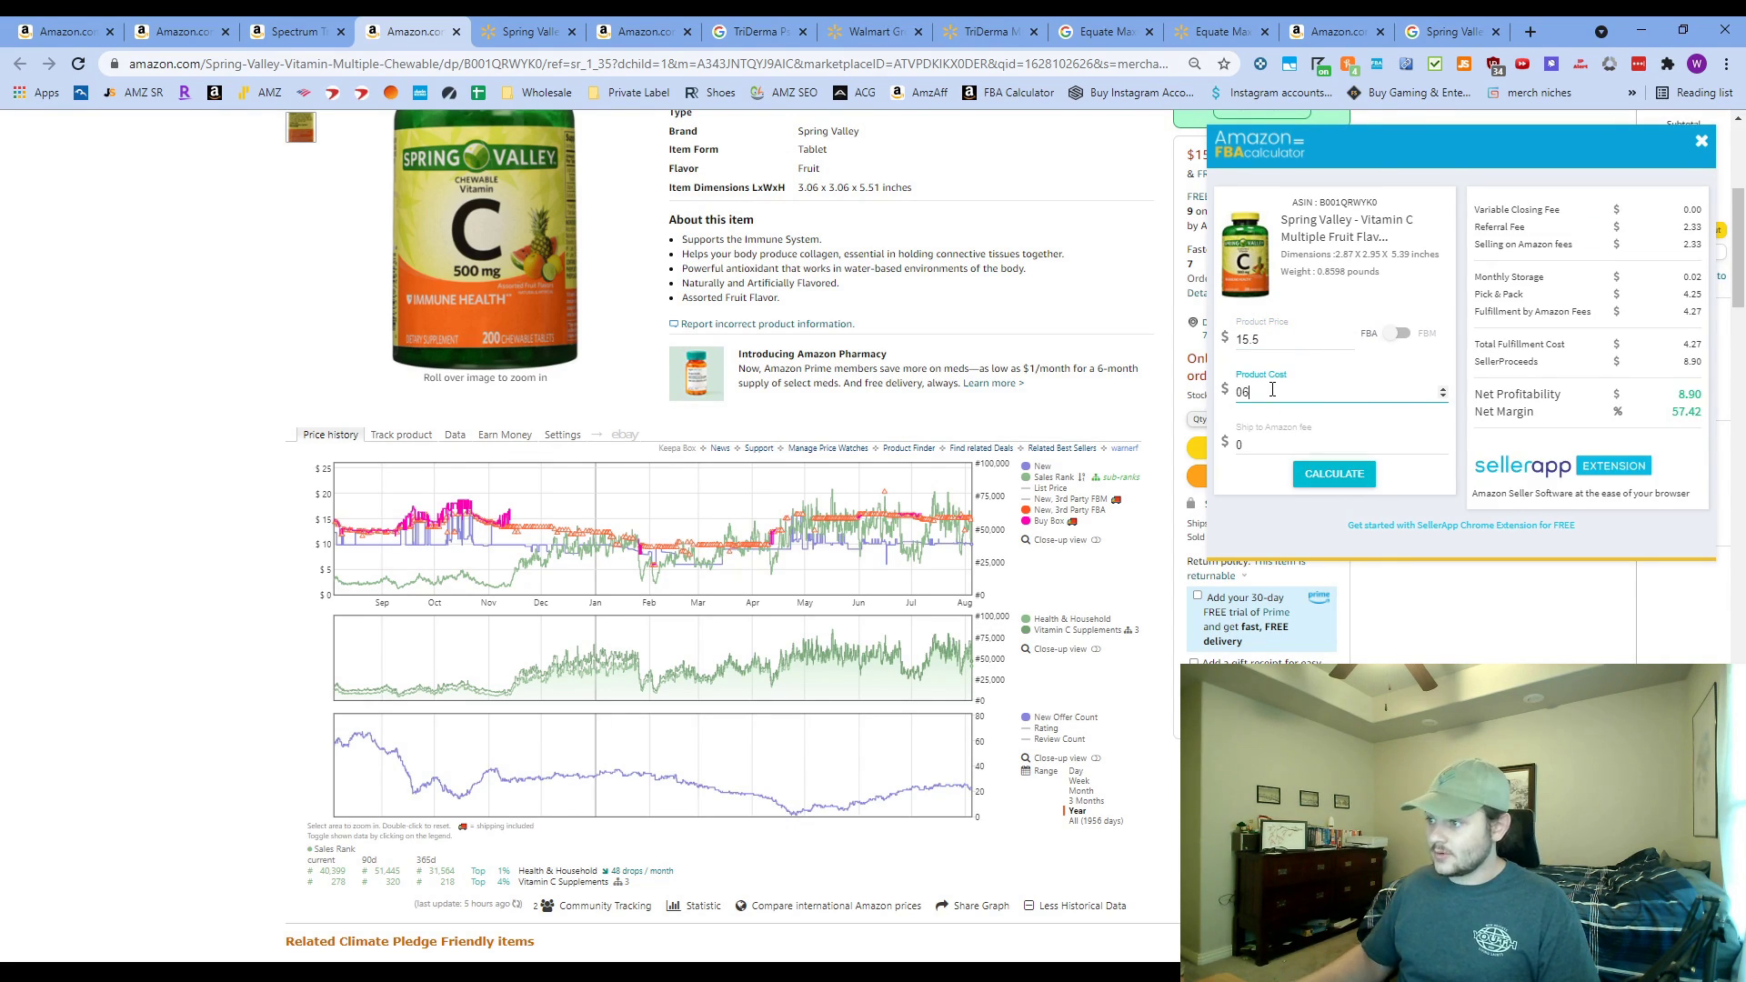
{"action": "left_click", "coordinate": [1309, 475]}
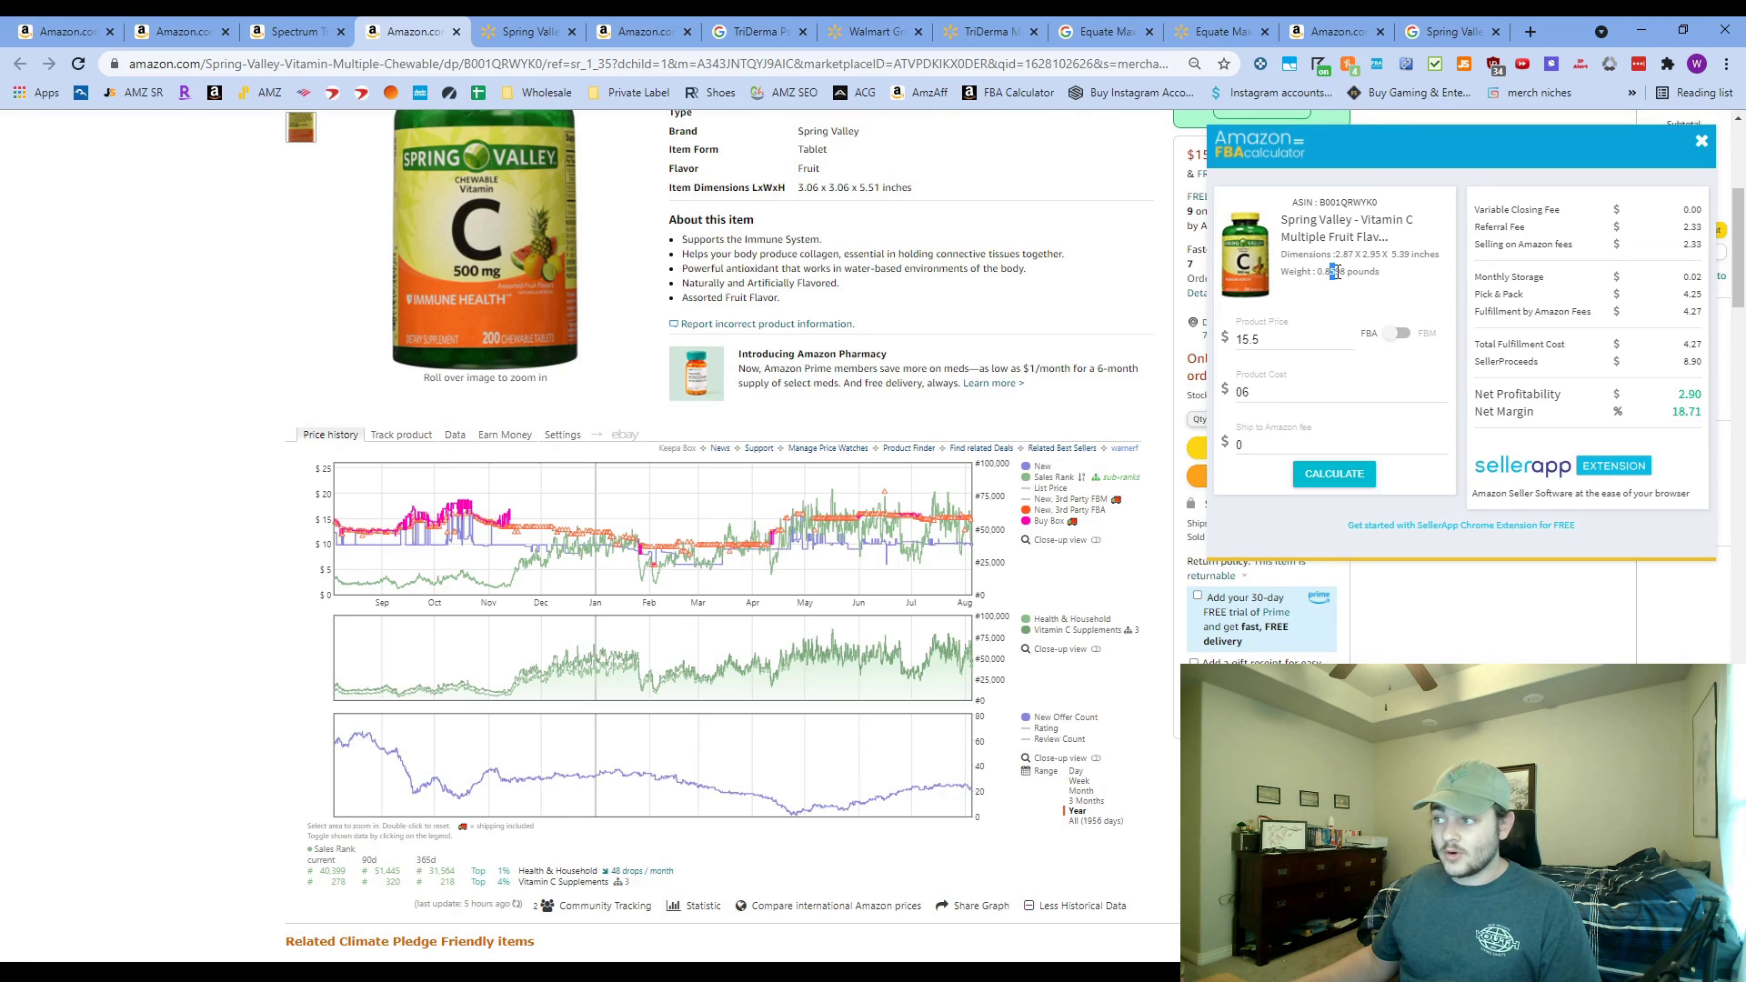
{"action": "left_click", "coordinate": [1279, 449]}
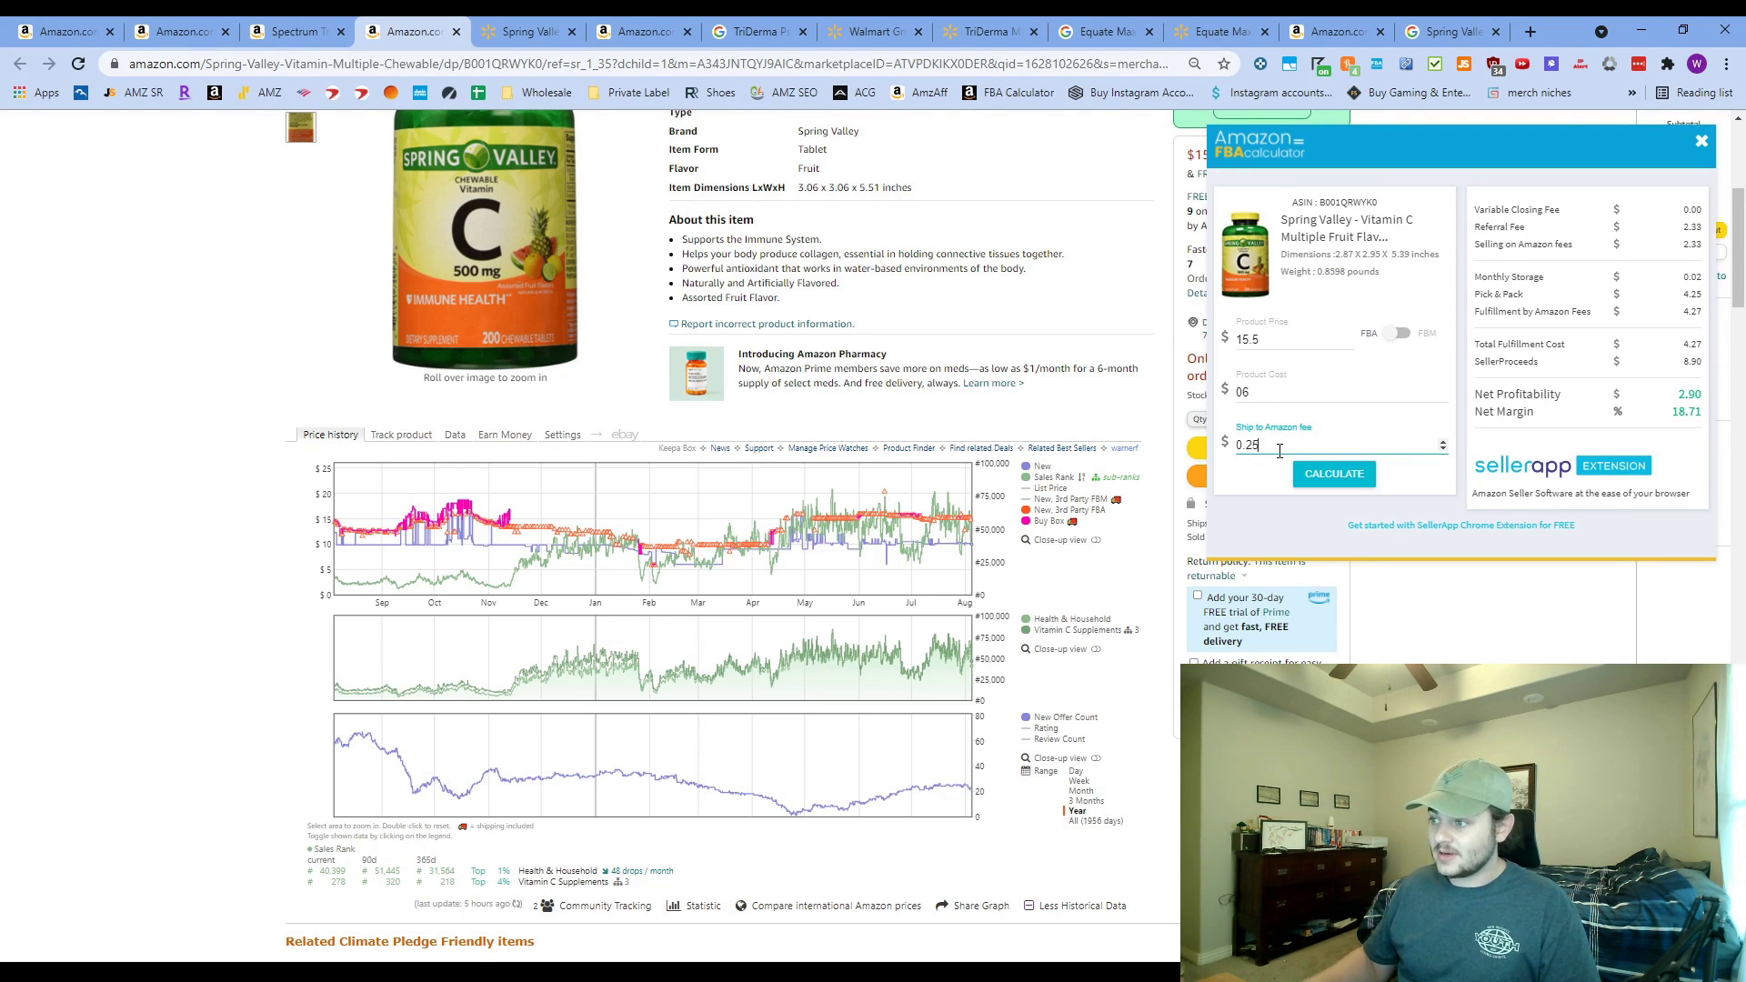
{"action": "type", "text": ".25"}
{"action": "left_click", "coordinate": [1335, 474]}
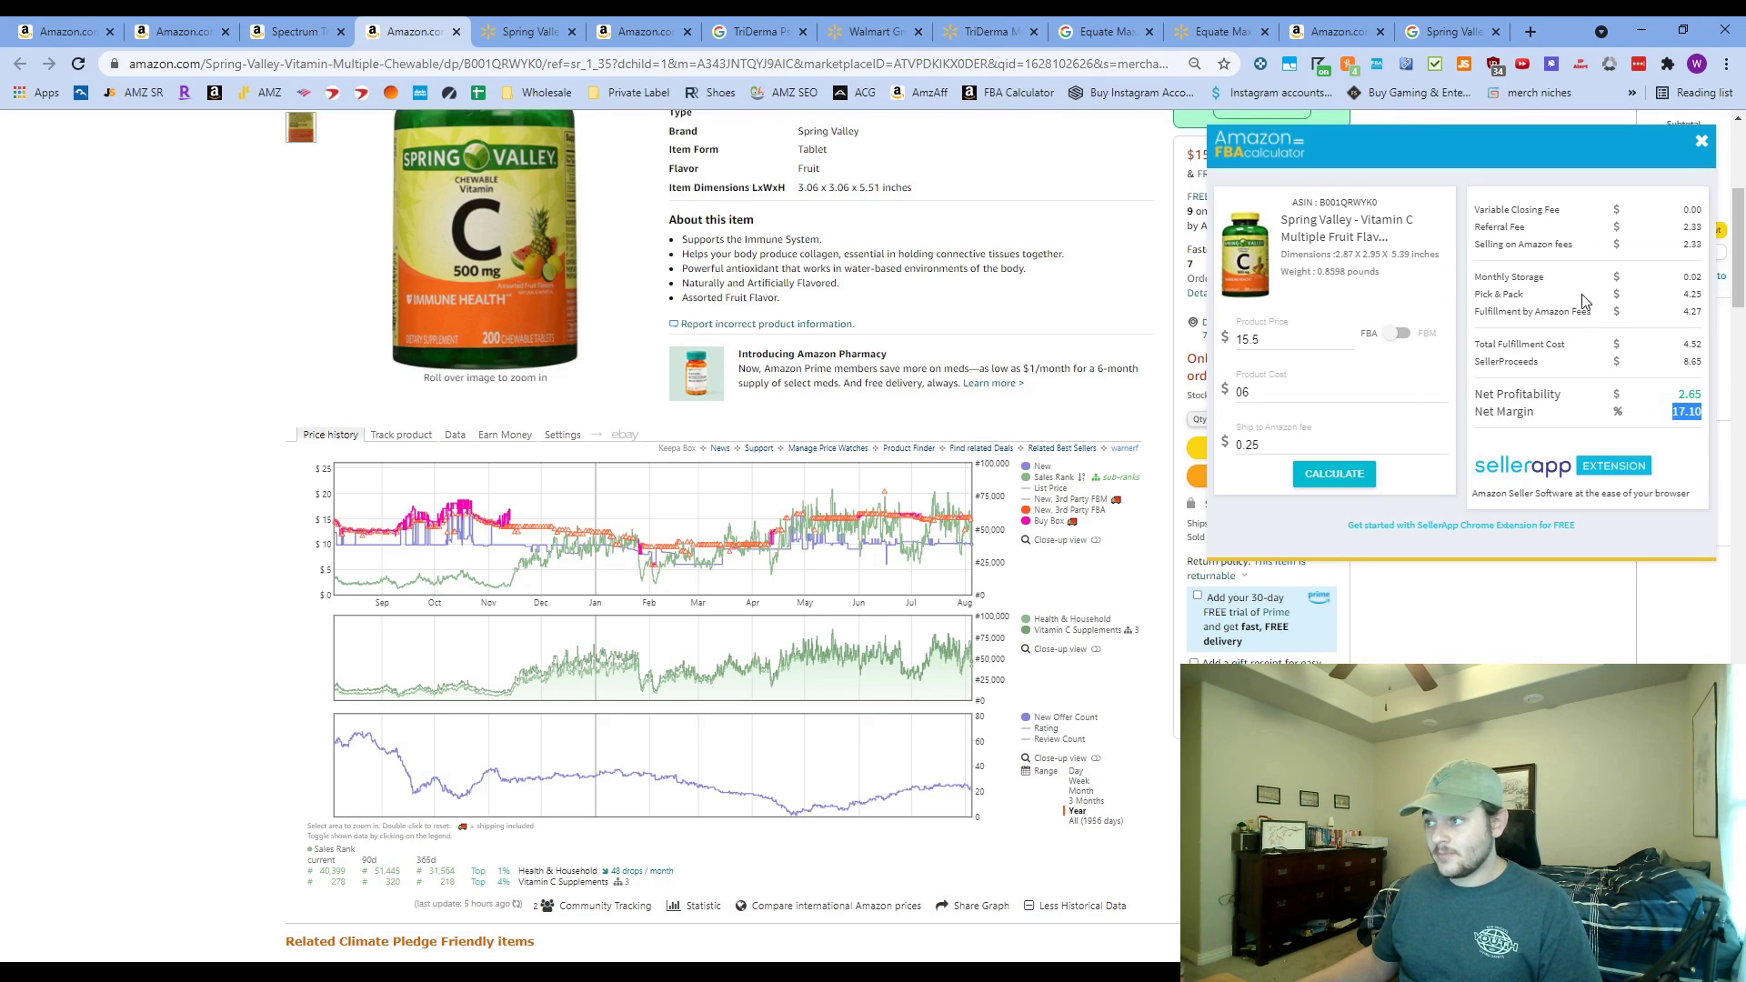
- Close the FBA calculator and open Keepa's product details data for the Vitamin C listing to examine its sales rank and price averages
{"action": "scroll", "coordinate": [914, 455], "scroll_direction": "up", "scroll_amount": 4}
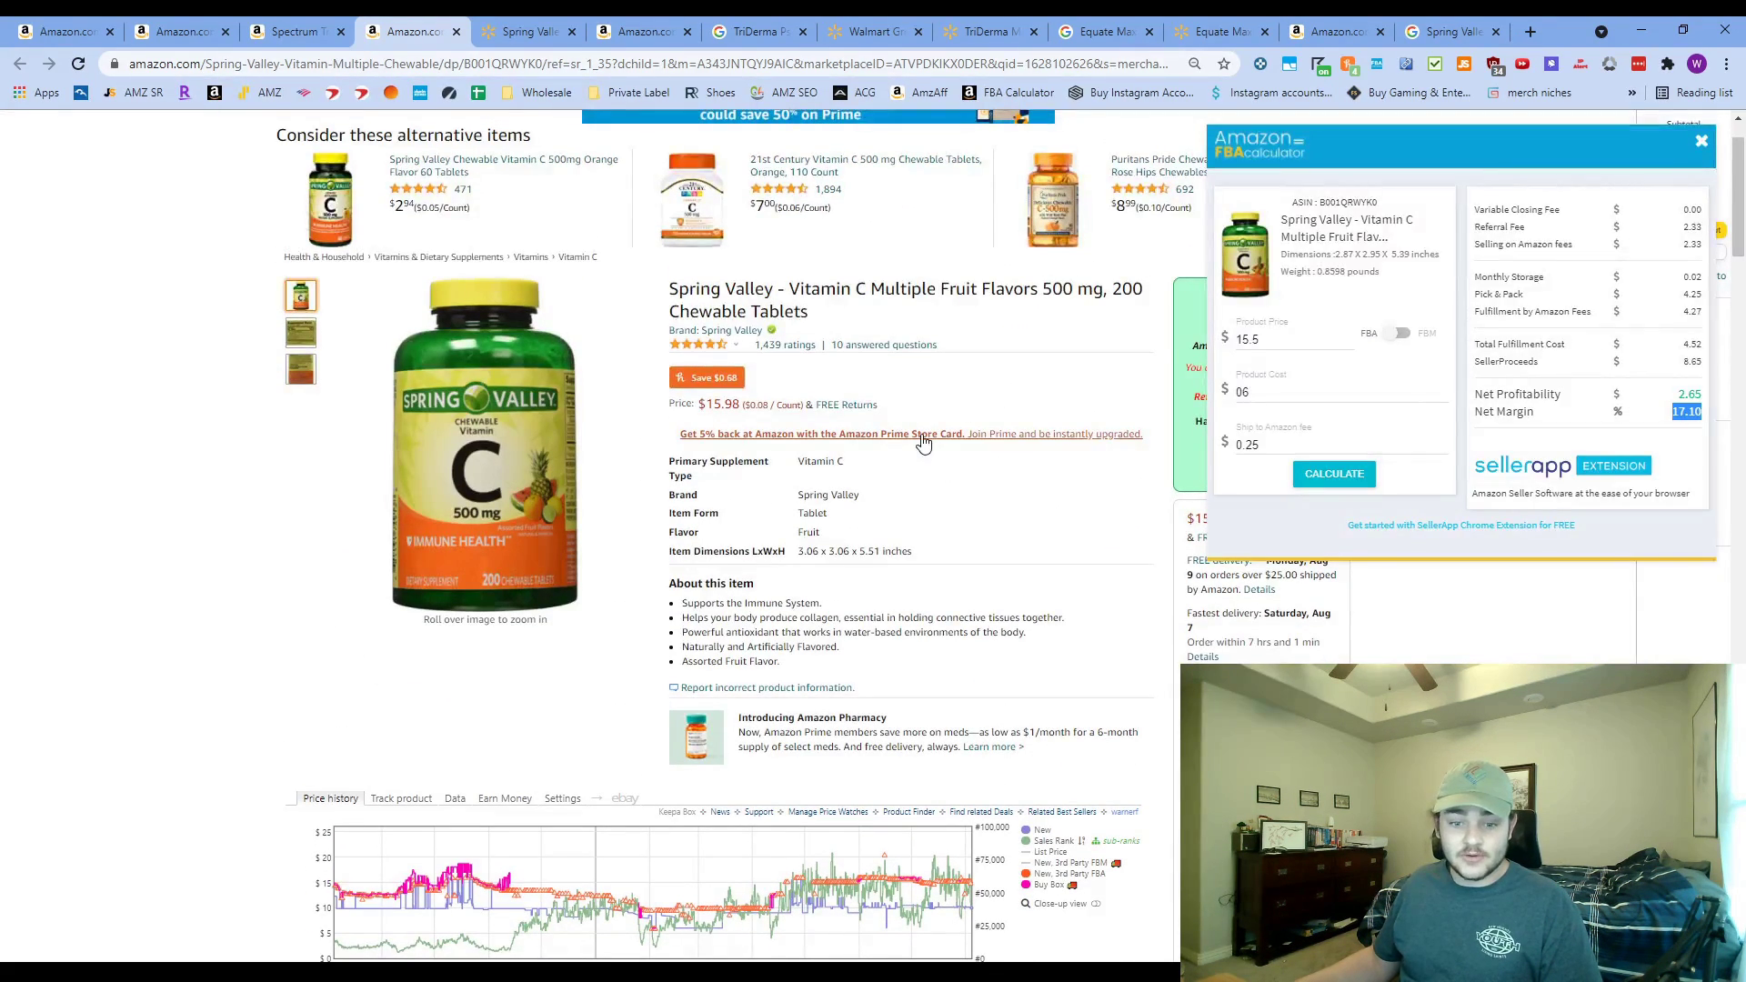
{"action": "scroll", "coordinate": [919, 445], "scroll_direction": "up", "scroll_amount": 1}
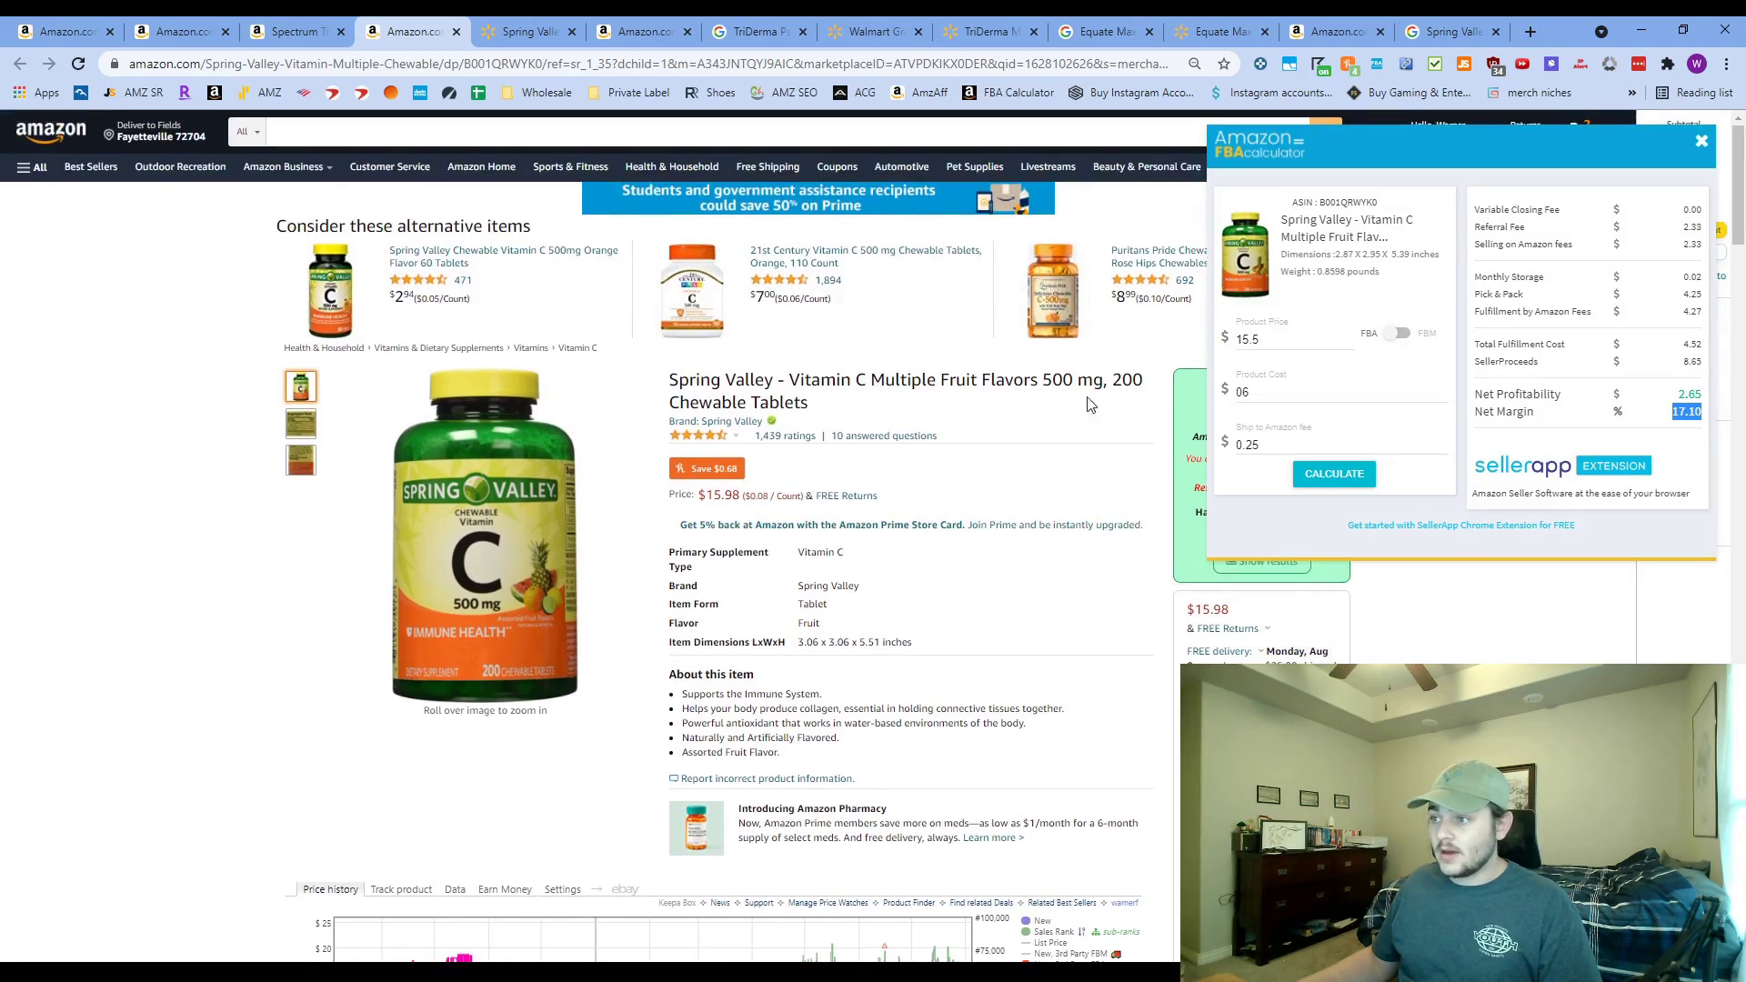
{"action": "scroll", "coordinate": [829, 536], "scroll_direction": "down", "scroll_amount": 4}
{"action": "left_click", "coordinate": [1702, 142]}
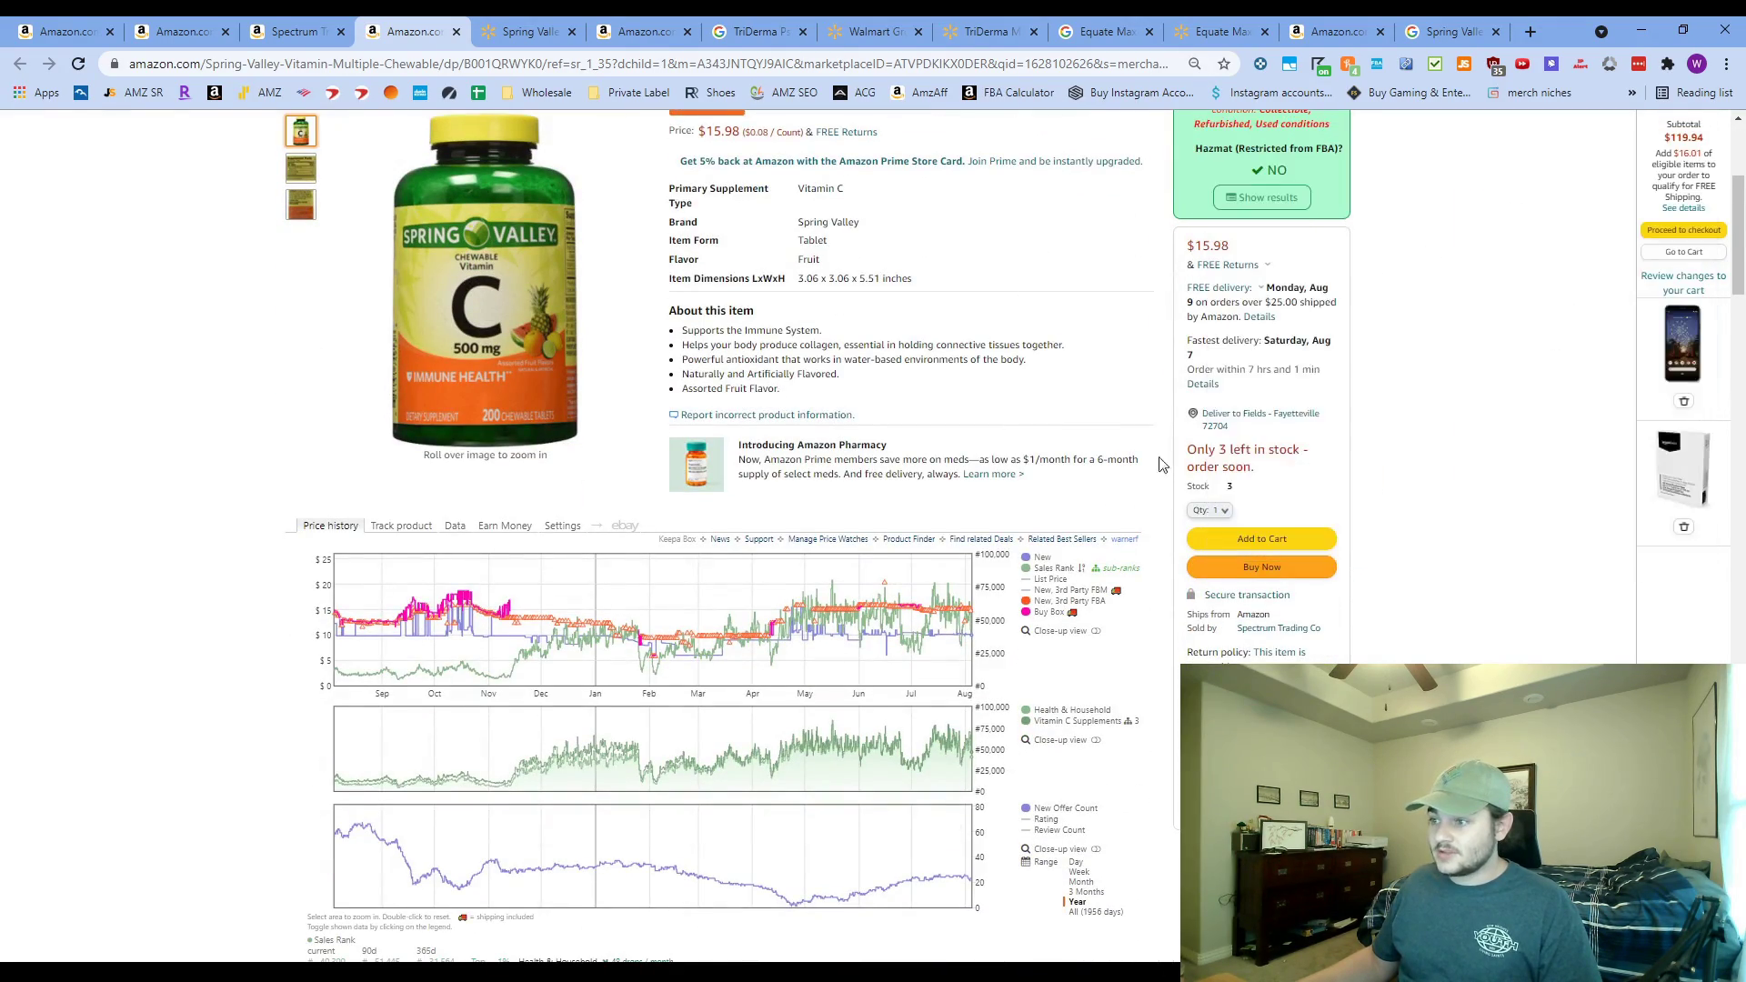
{"action": "scroll", "coordinate": [949, 553], "scroll_direction": "down", "scroll_amount": 6}
{"action": "scroll", "coordinate": [485, 483], "scroll_direction": "up", "scroll_amount": 6}
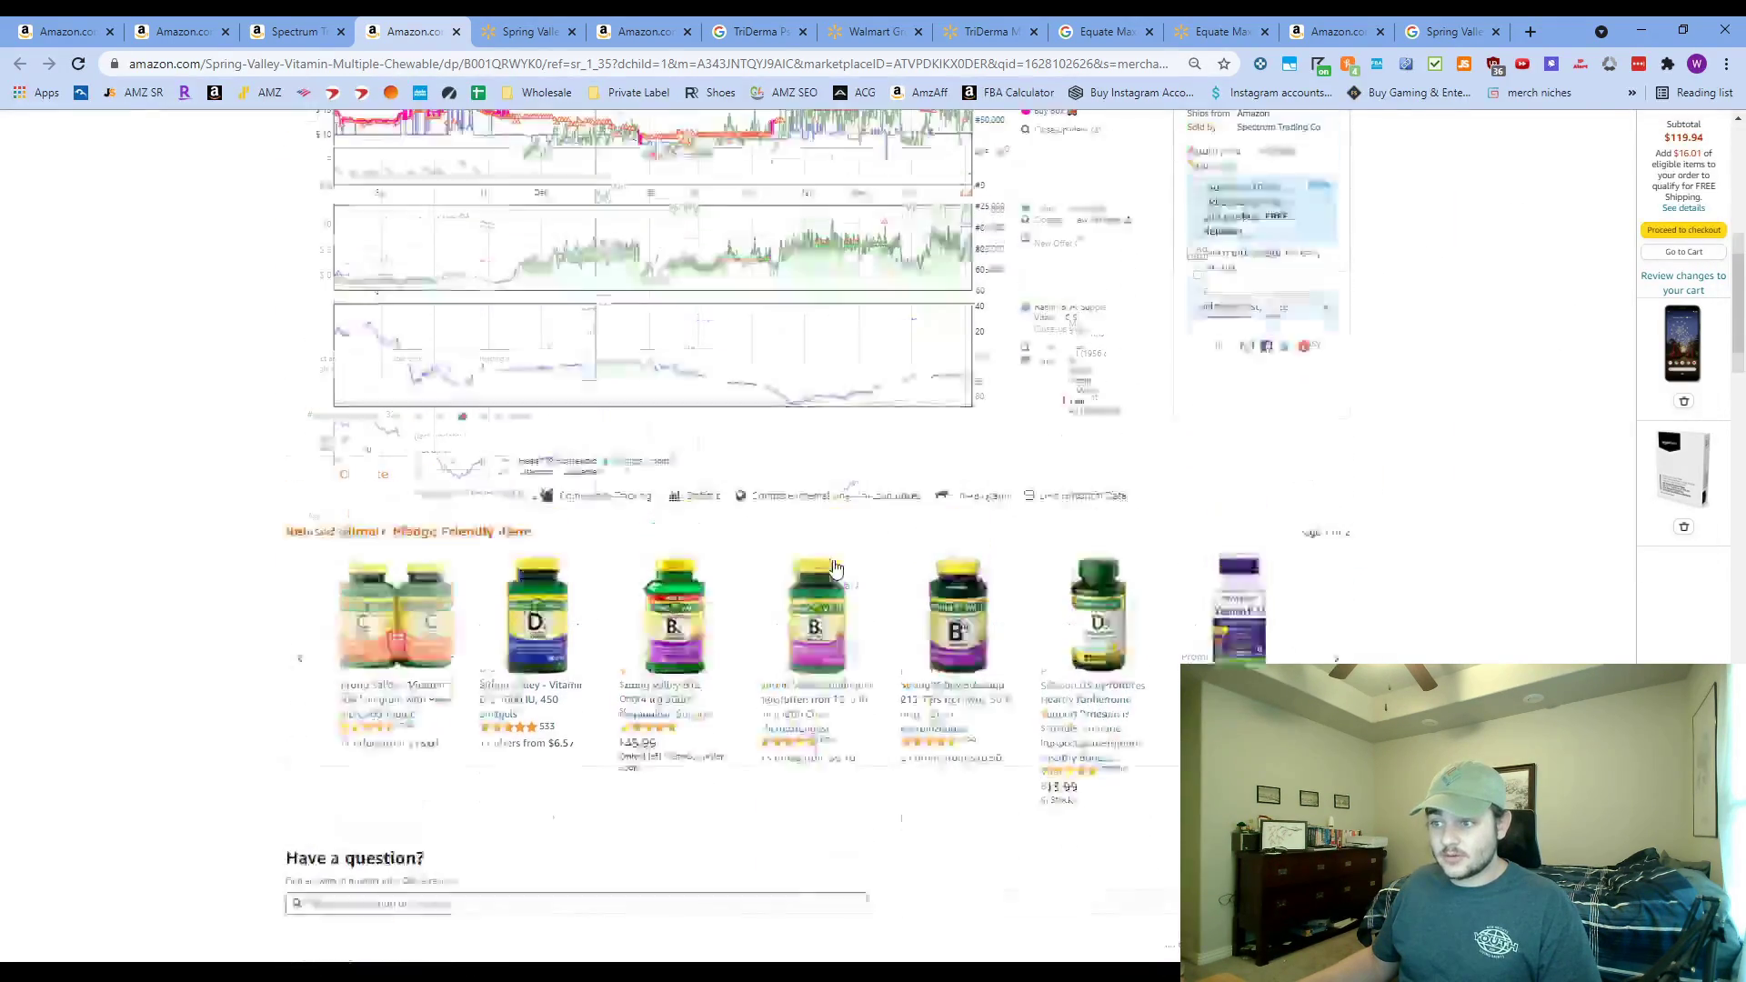
{"action": "left_click", "coordinate": [456, 527]}
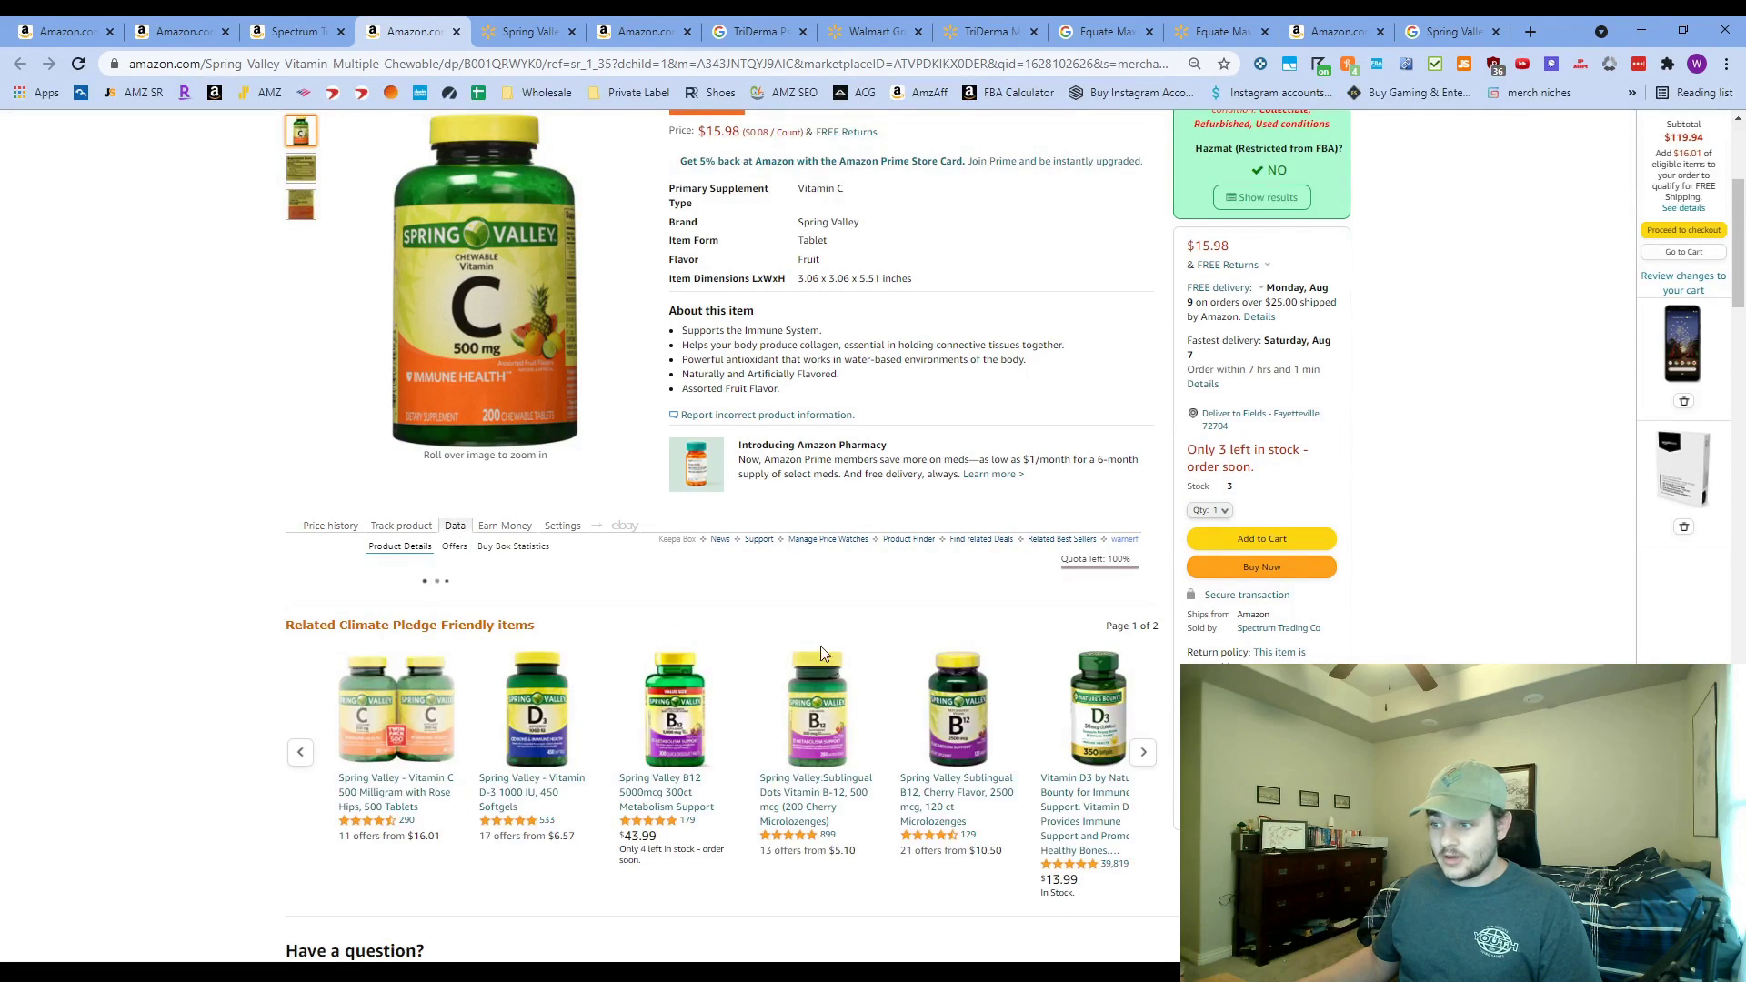
{"action": "scroll", "coordinate": [961, 457], "scroll_direction": "down", "scroll_amount": 2}
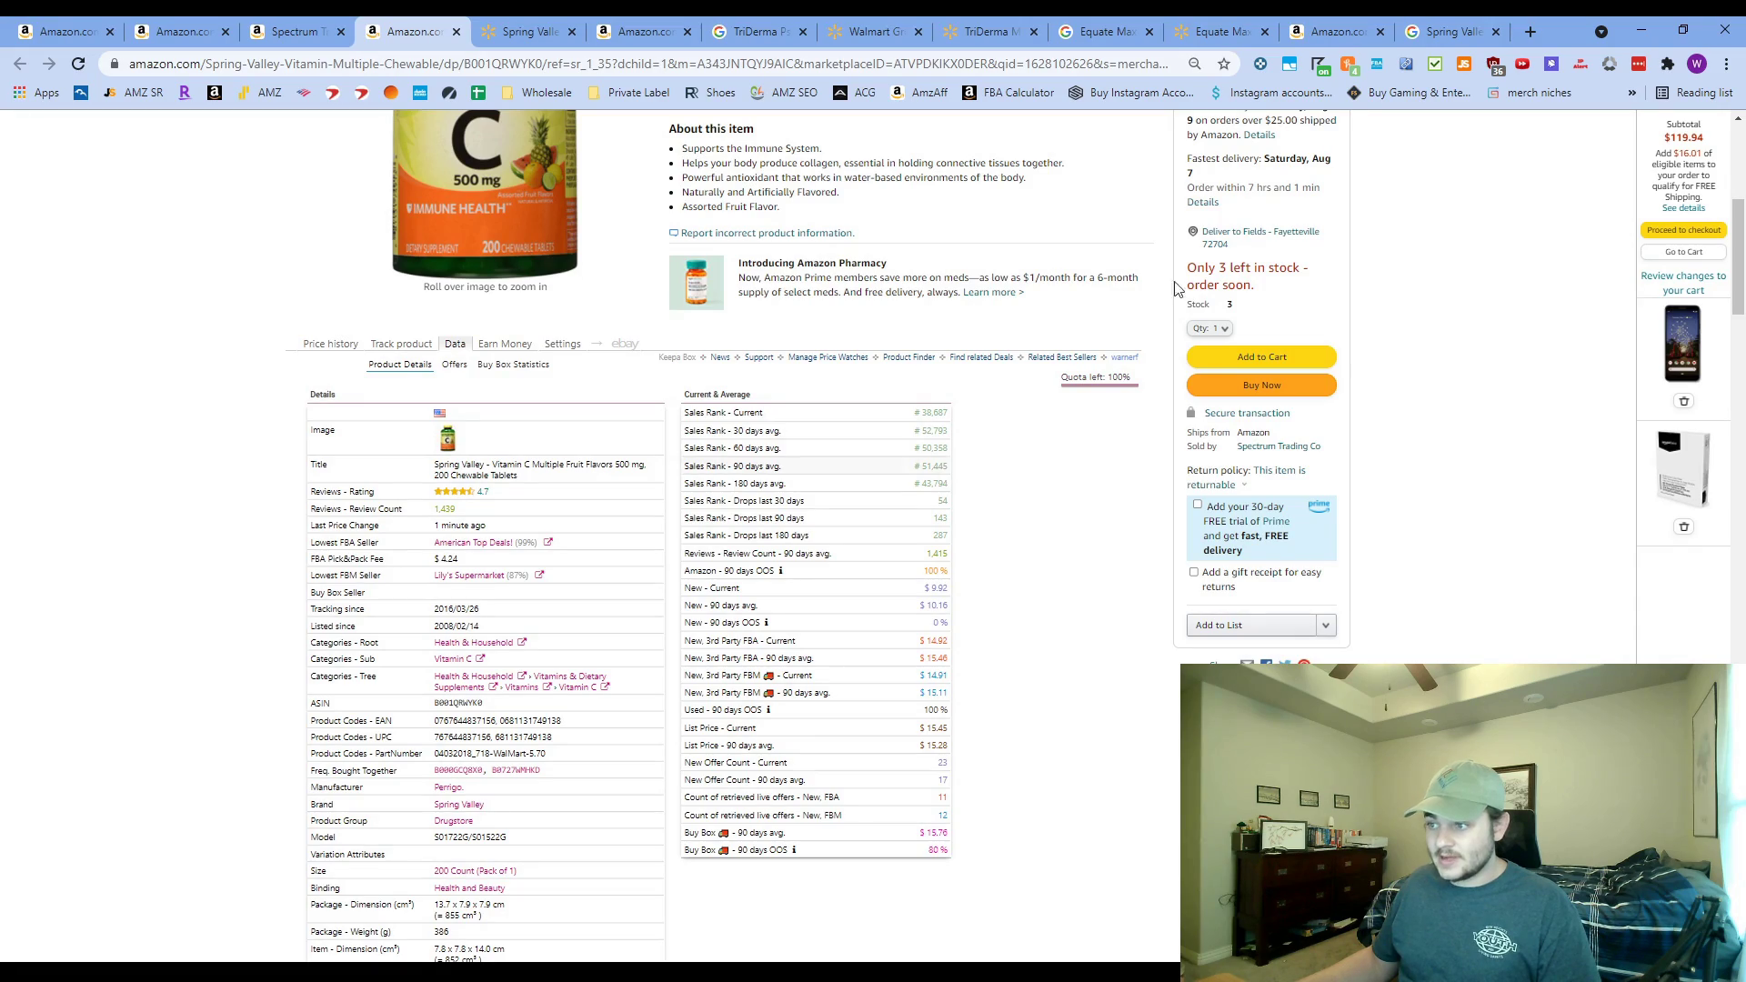
- Open Jungle Scout's Amazon Sales Estimator in a new tab, entering best seller's rank 51000 and the United States of America marketplace
{"action": "left_click", "coordinate": [1532, 25]}
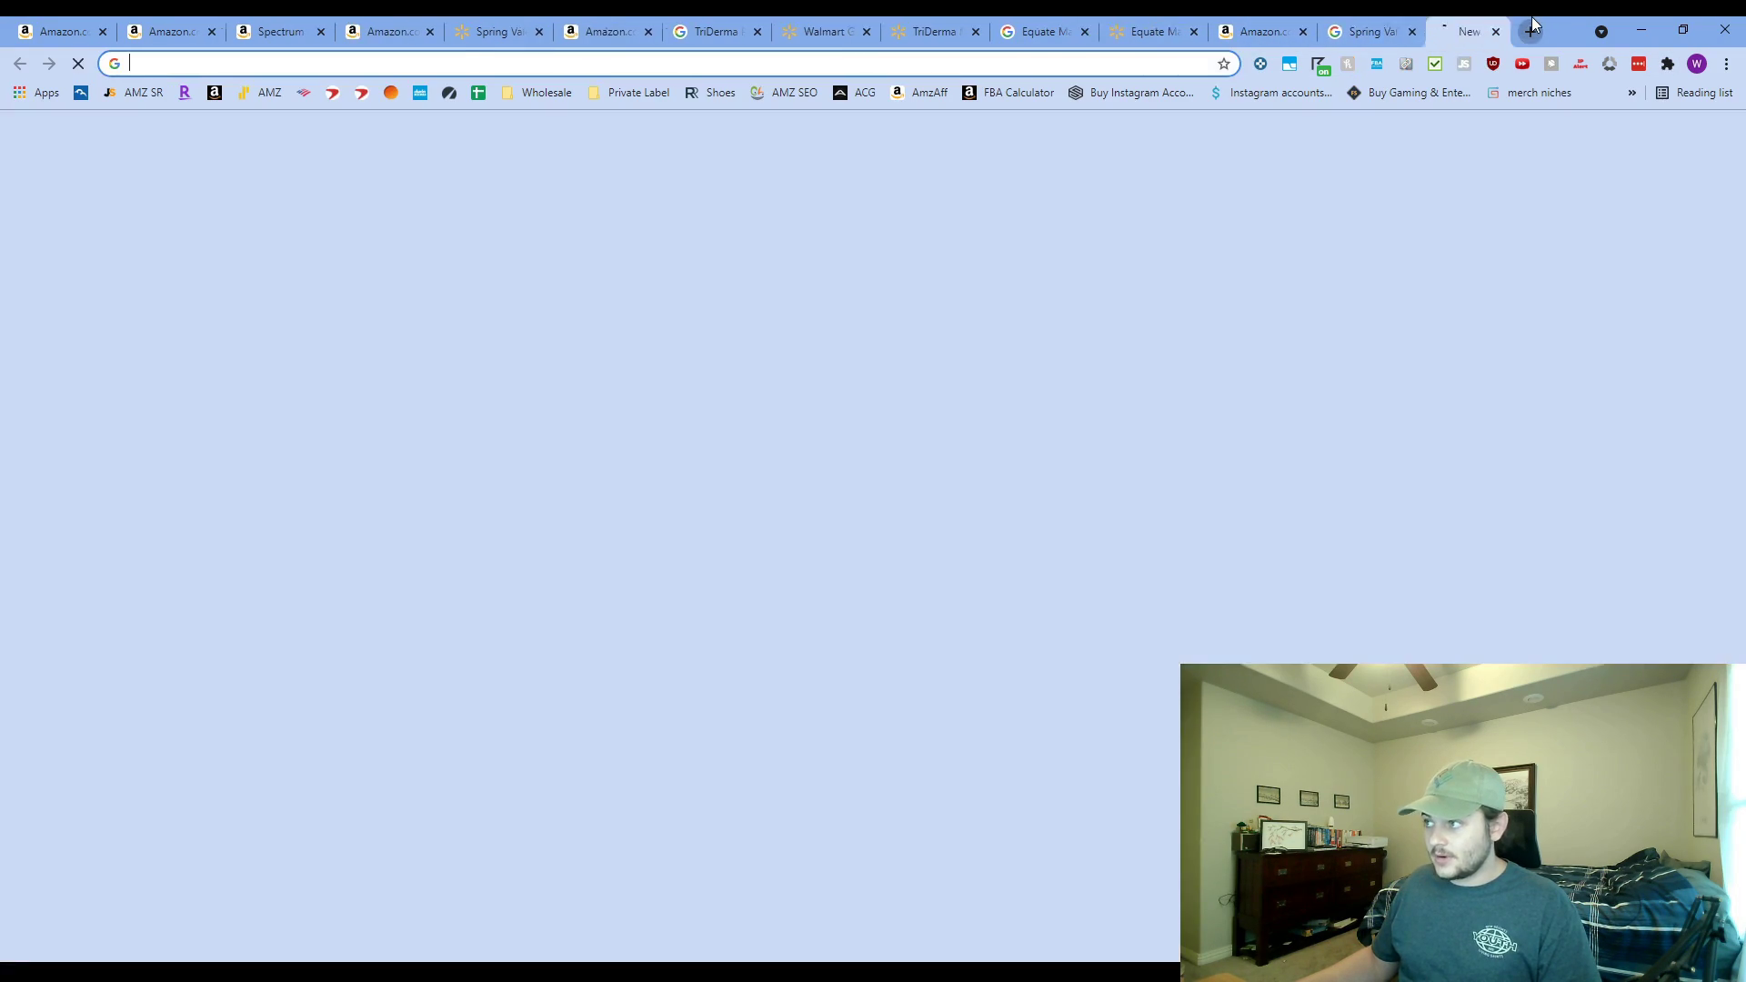
{"action": "type", "text": "jungl"}
{"action": "key", "text": "Return"}
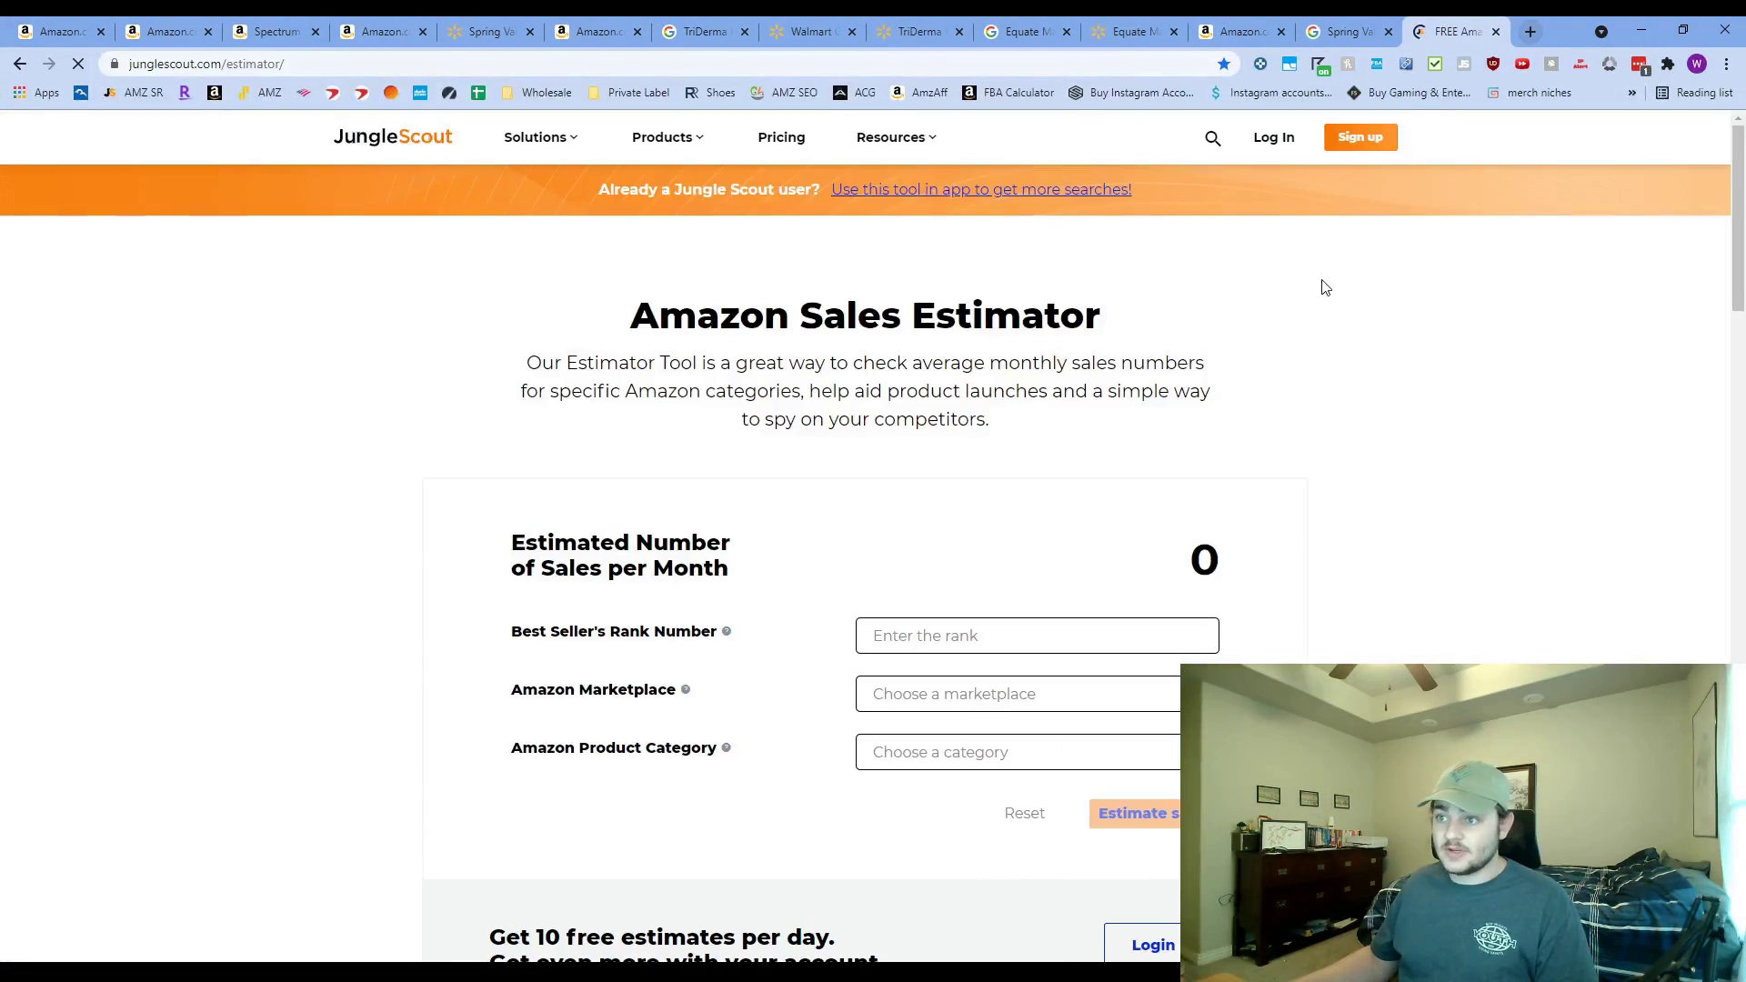
{"action": "type", "text": "51000"}
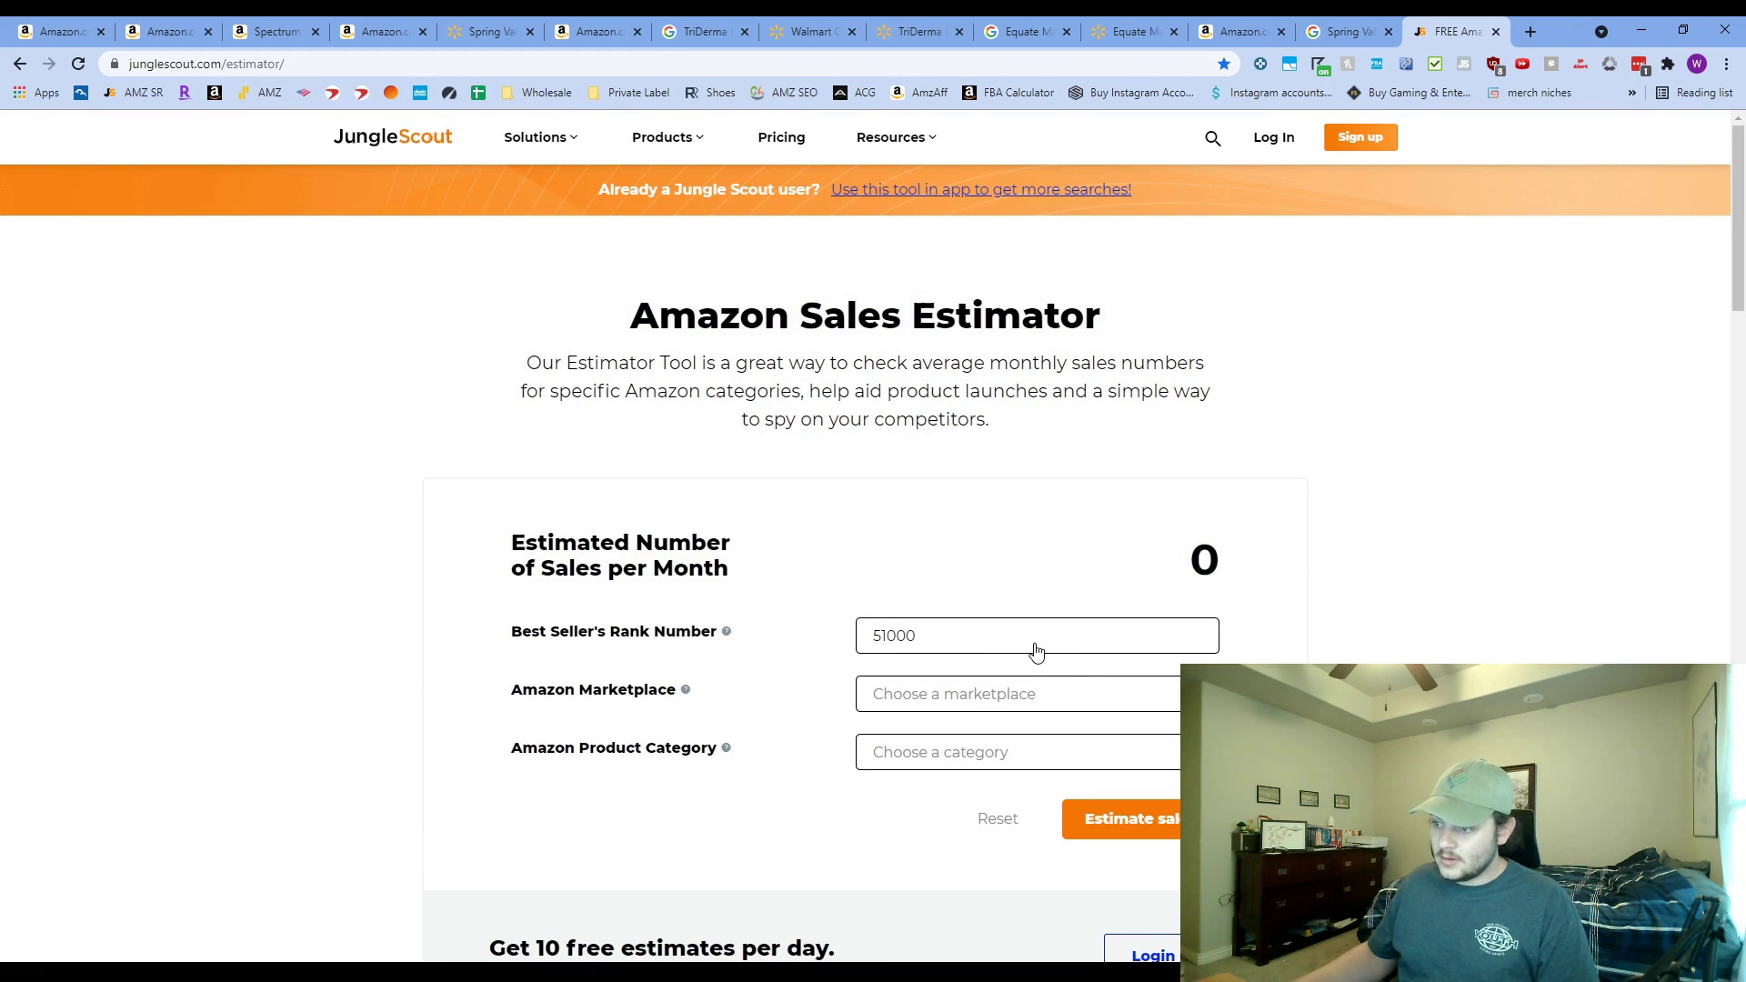
{"action": "left_click", "coordinate": [1025, 694]}
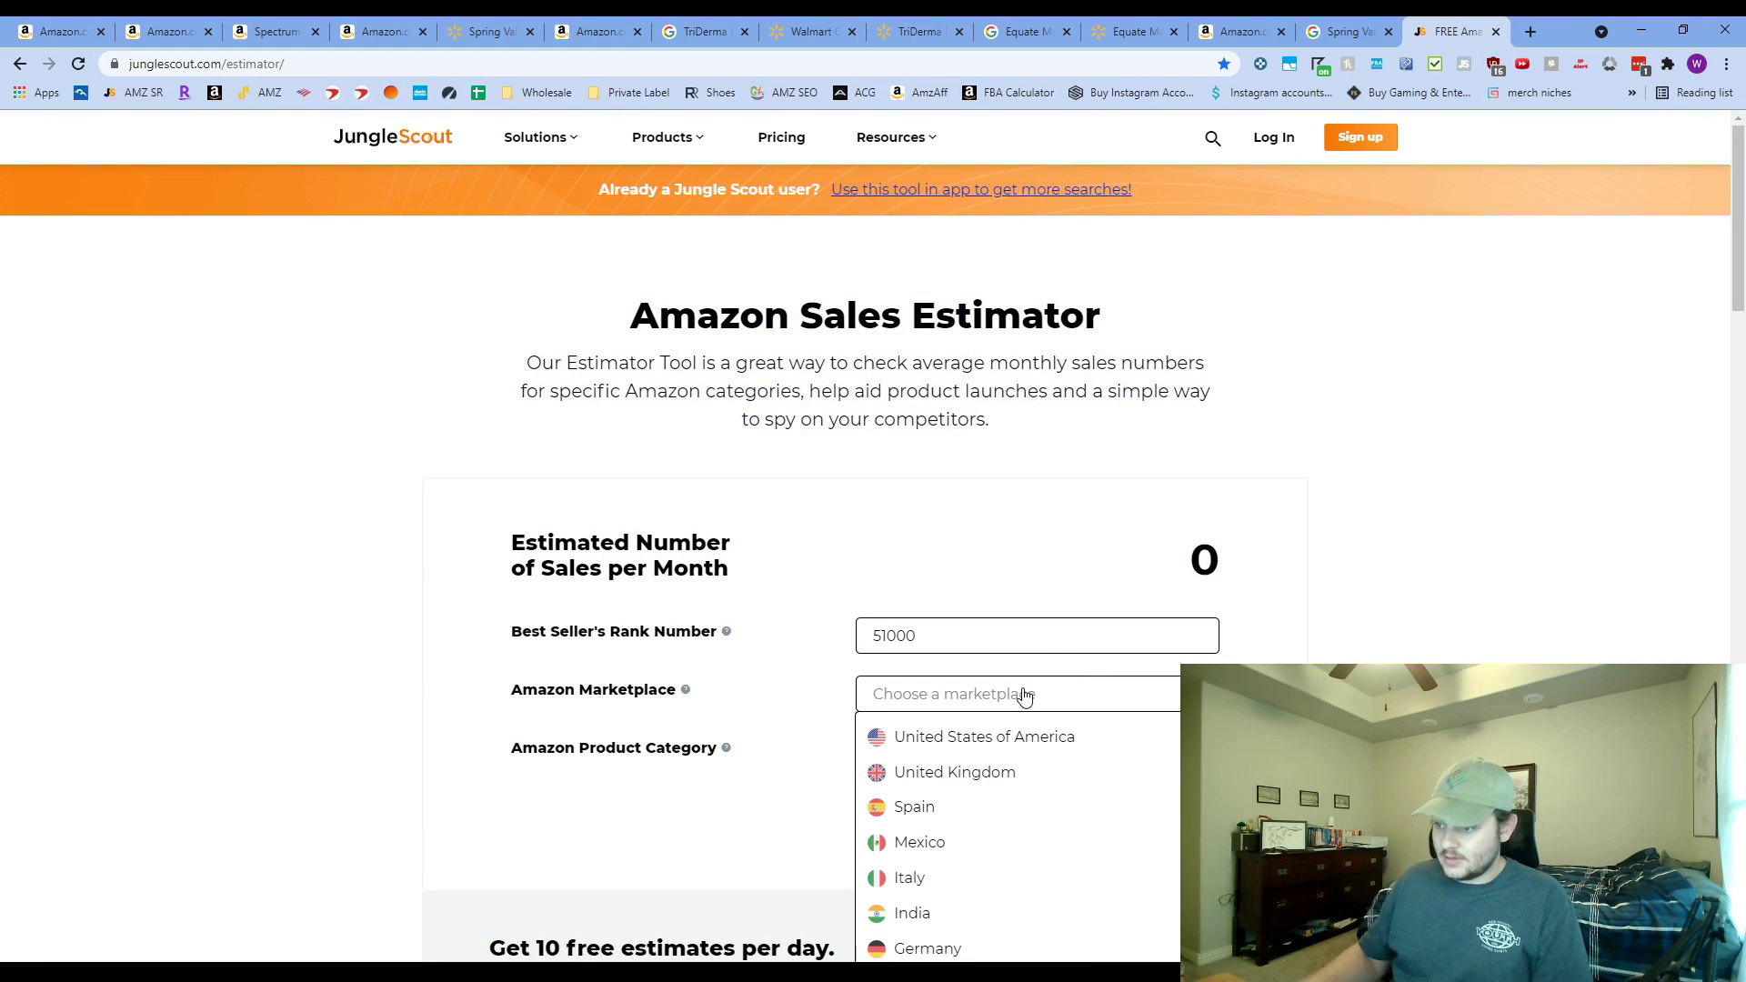
{"action": "left_click", "coordinate": [1044, 736]}
- Check the Vitamin C listing's root category in Keepa, then estimate monthly sales with the Health & Household category
{"action": "left_click", "coordinate": [1016, 754]}
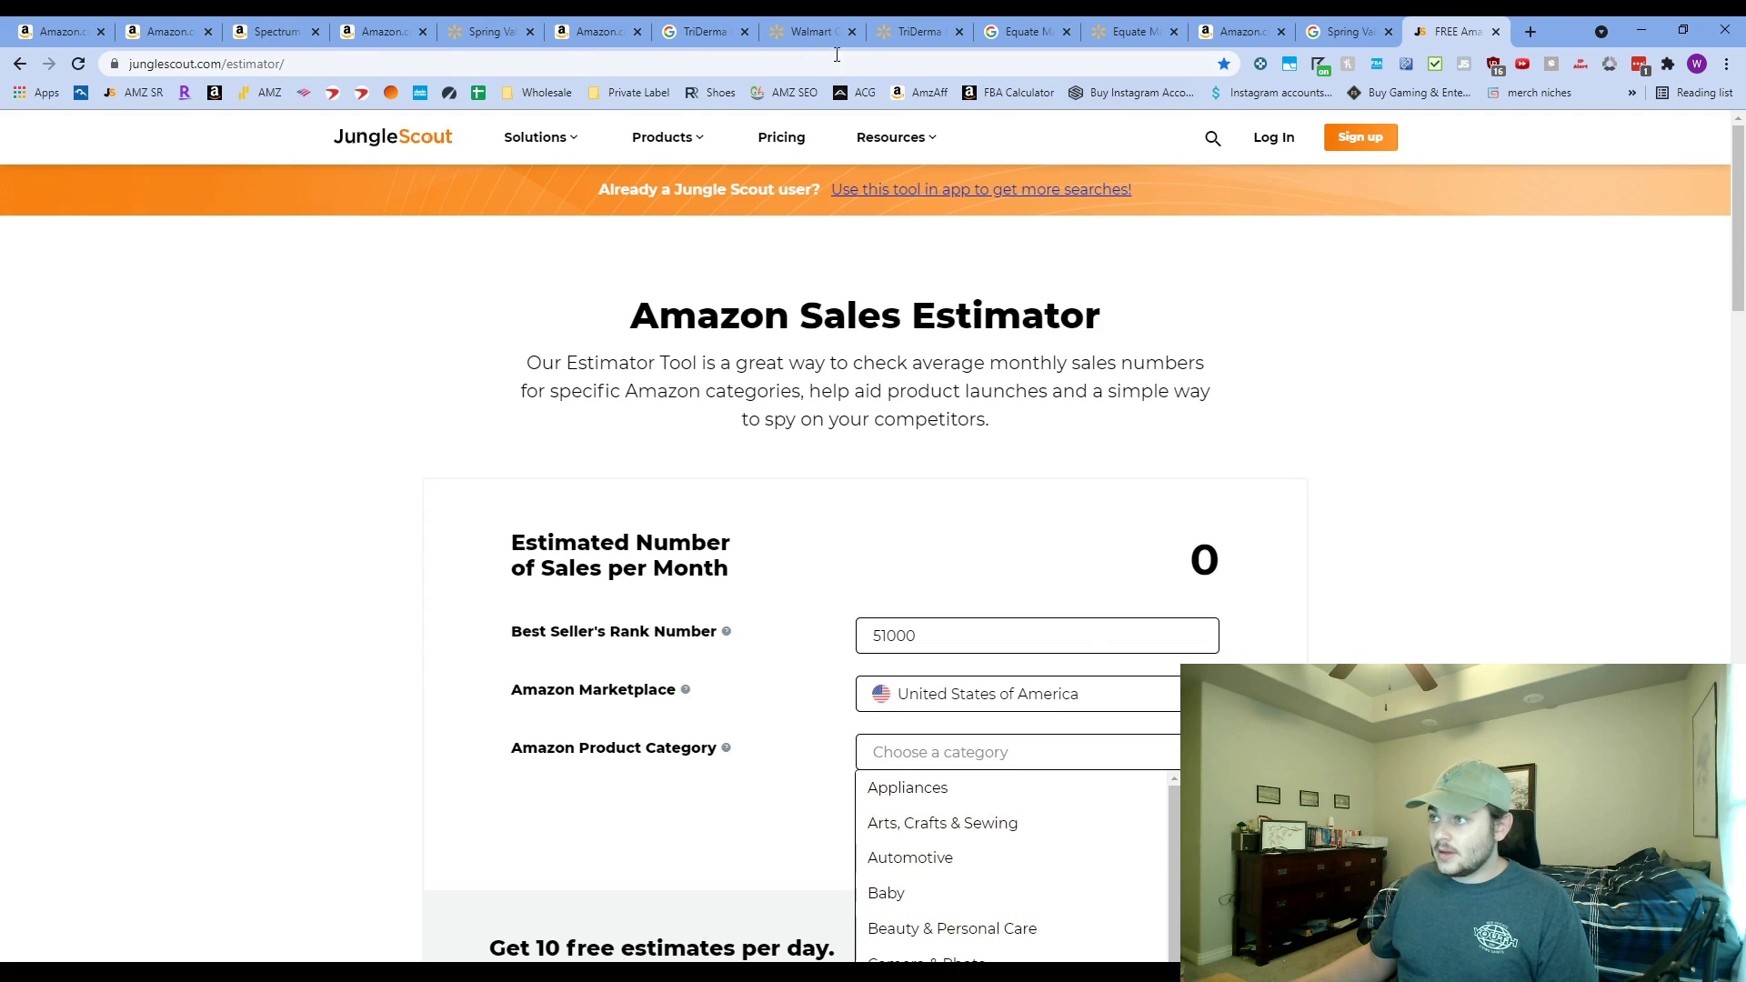
{"action": "left_click", "coordinate": [611, 20]}
{"action": "left_click", "coordinate": [413, 24]}
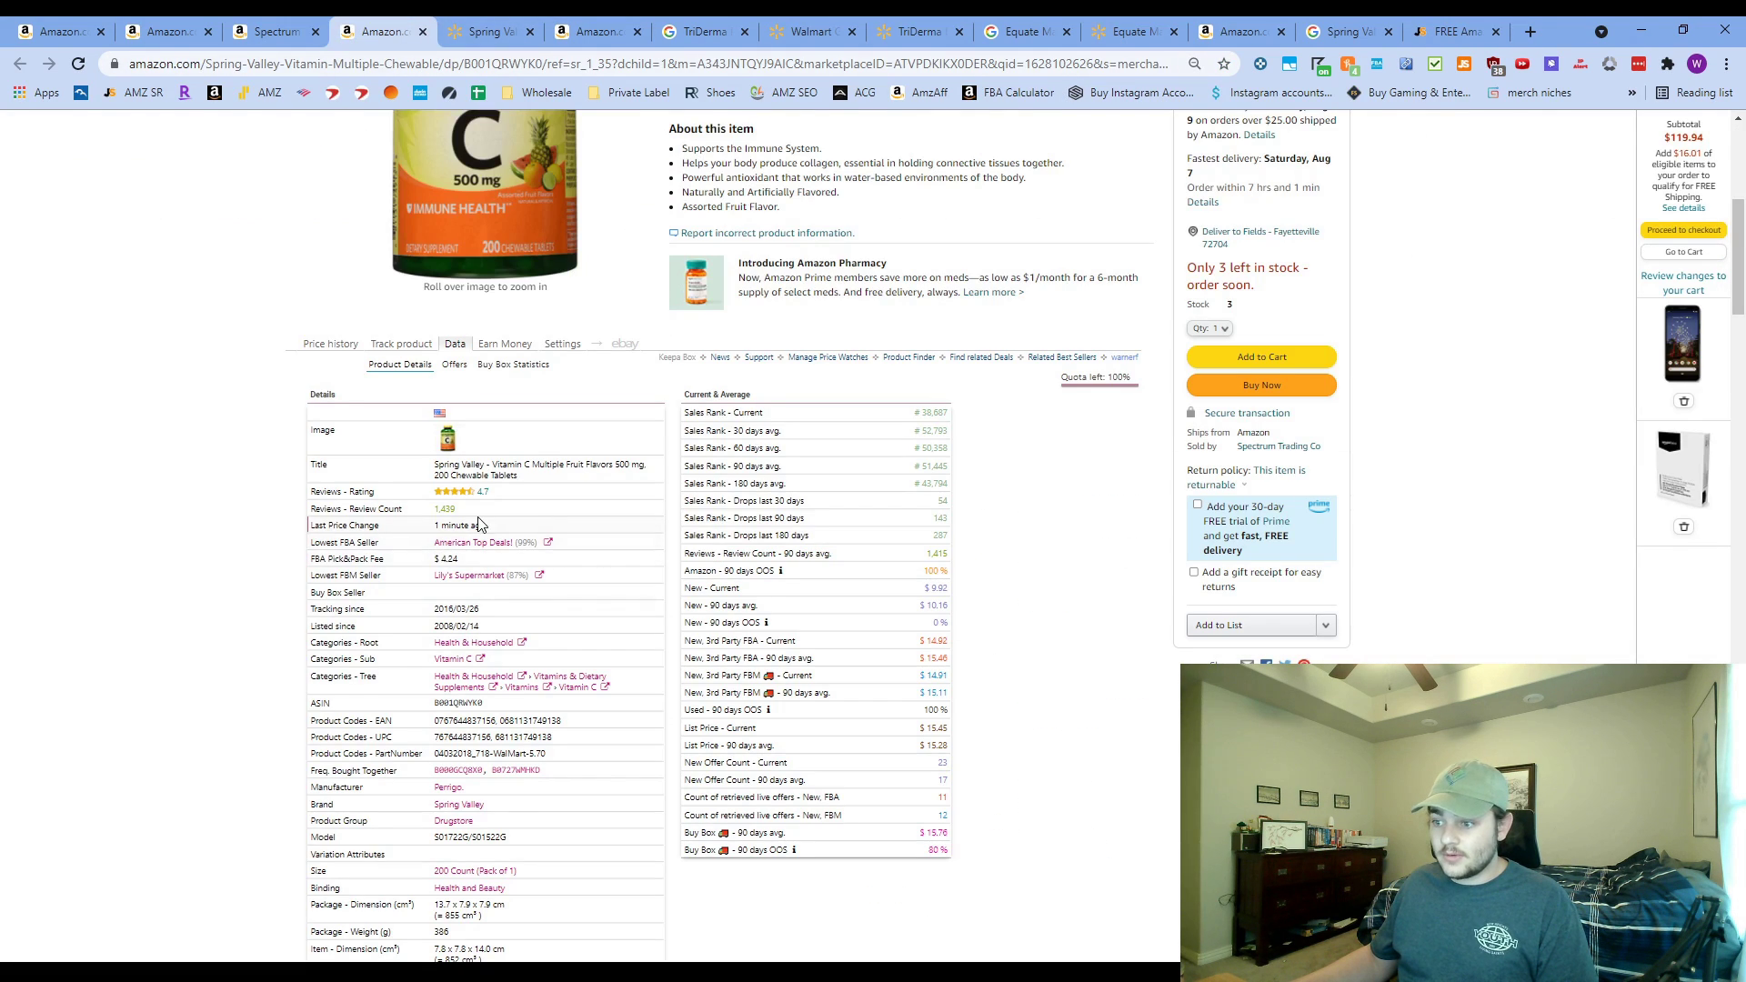
{"action": "left_click", "coordinate": [1455, 31]}
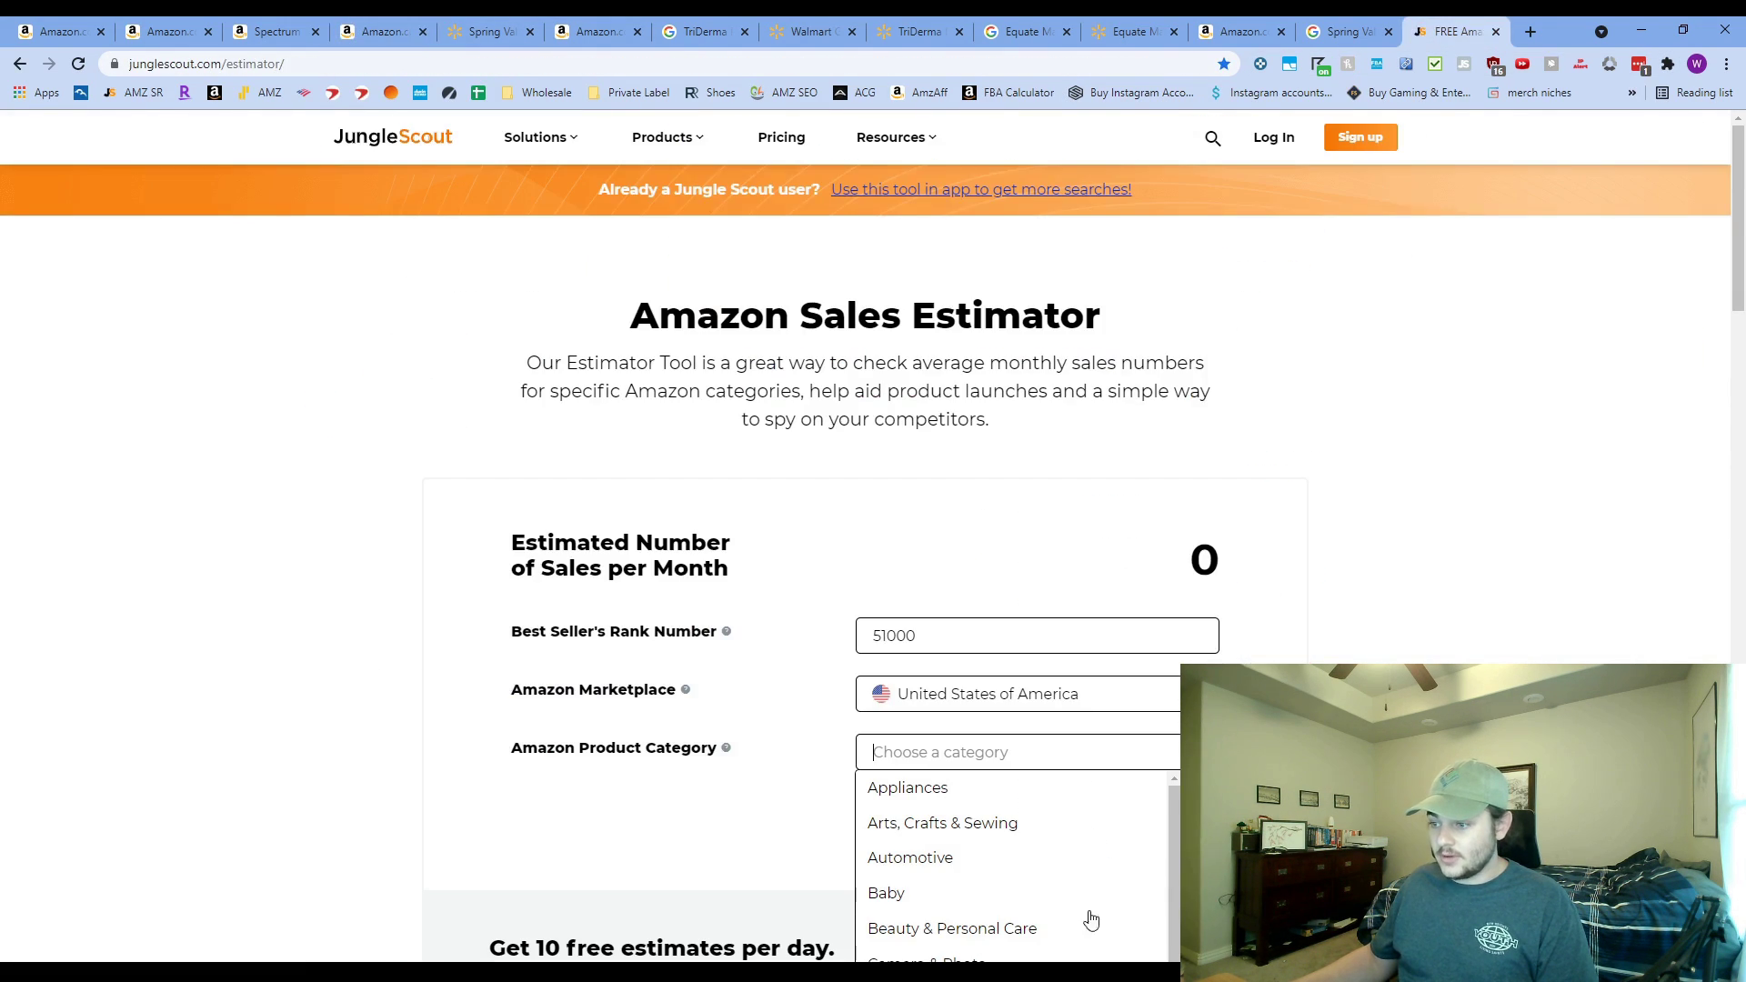
{"action": "type", "text": "hea"}
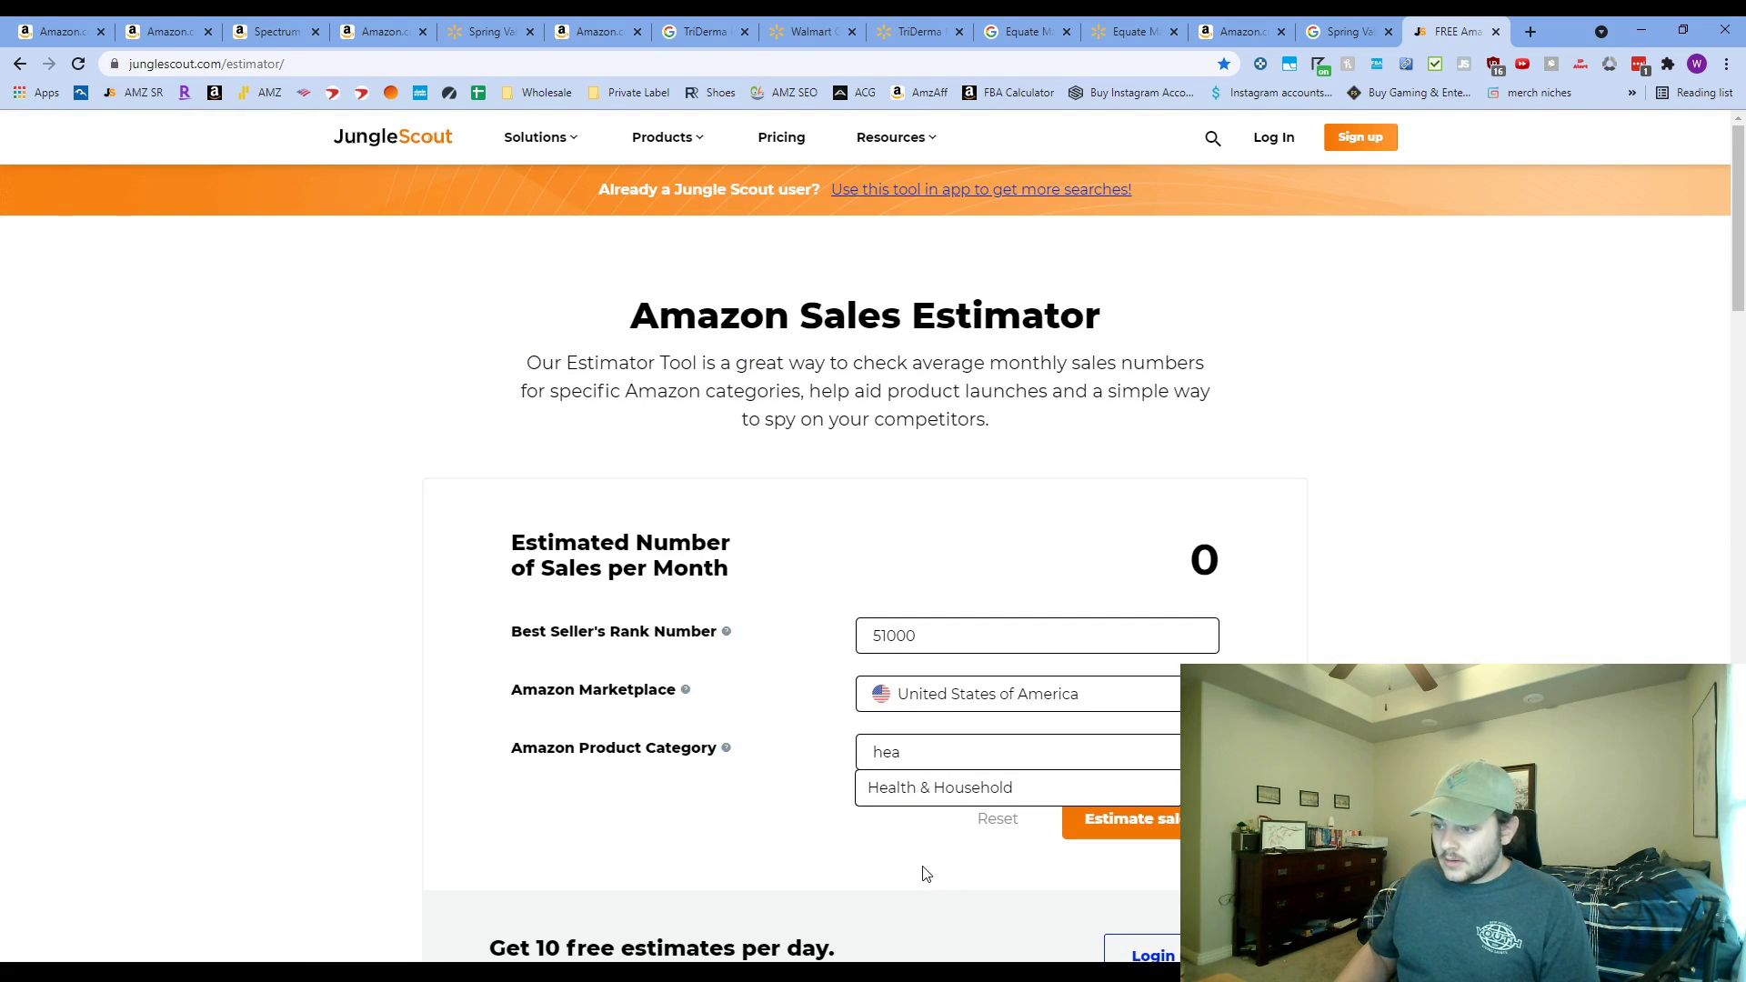
{"action": "left_click", "coordinate": [951, 752]}
{"action": "type", "text": "heal"}
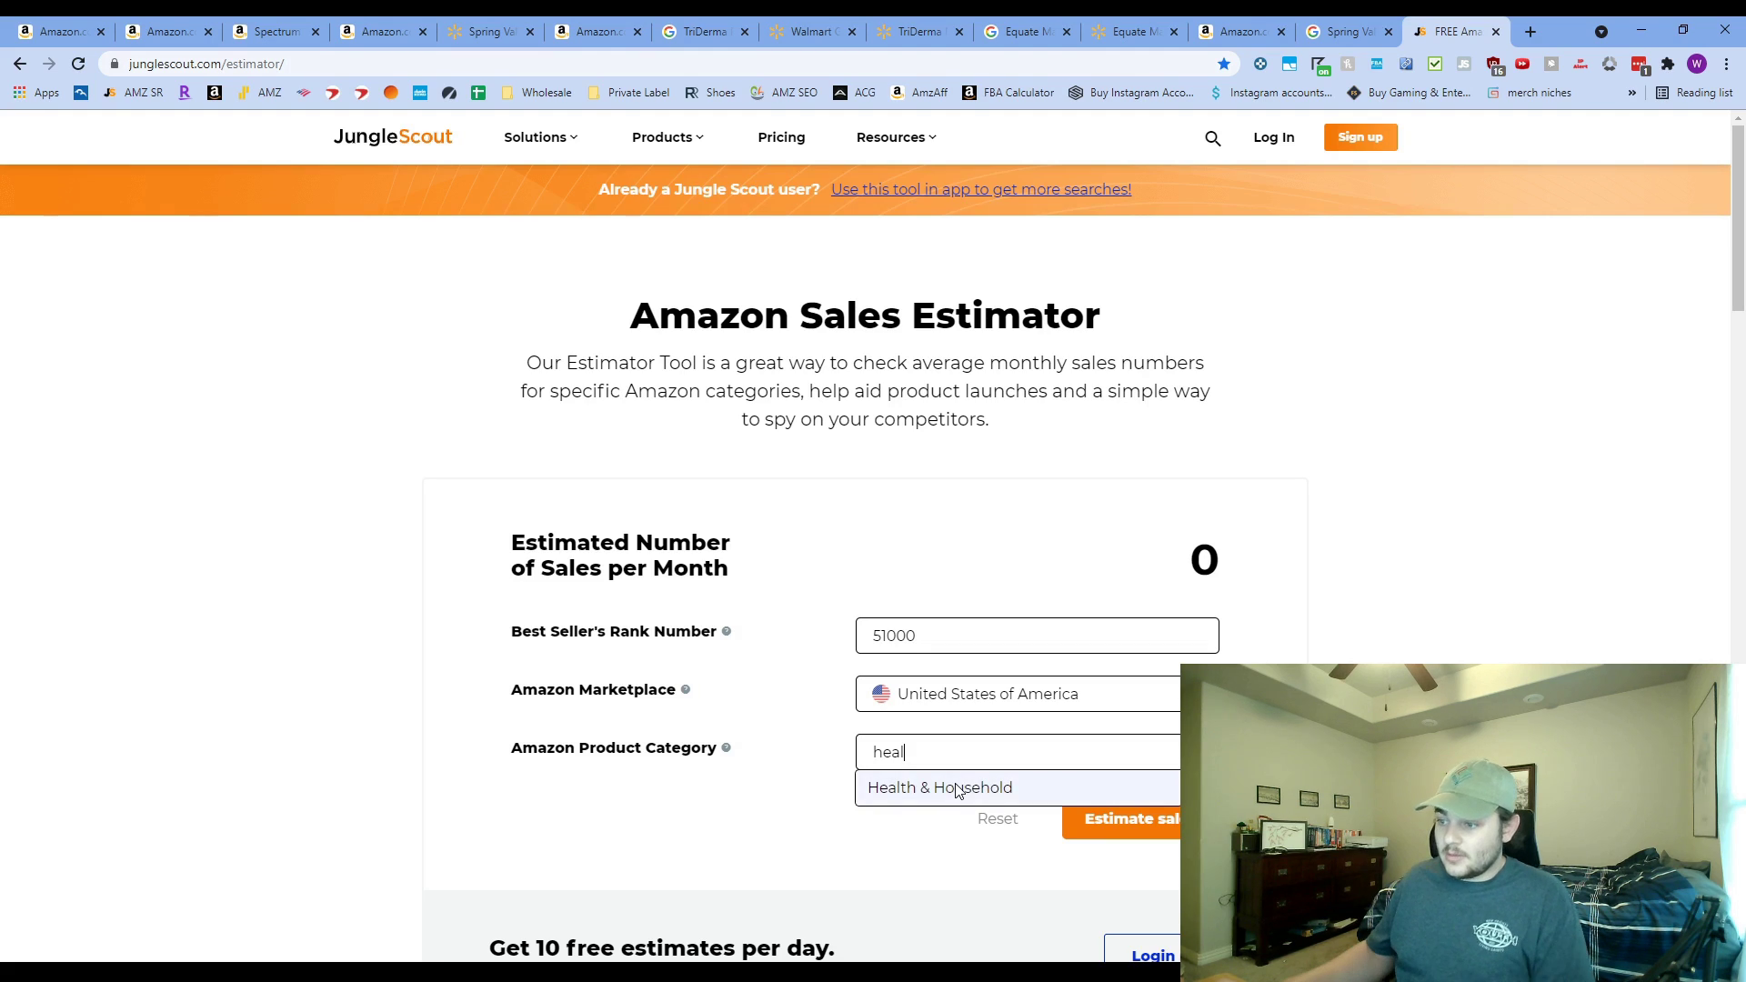
{"action": "left_click", "coordinate": [1005, 789]}
{"action": "left_click", "coordinate": [1137, 828]}
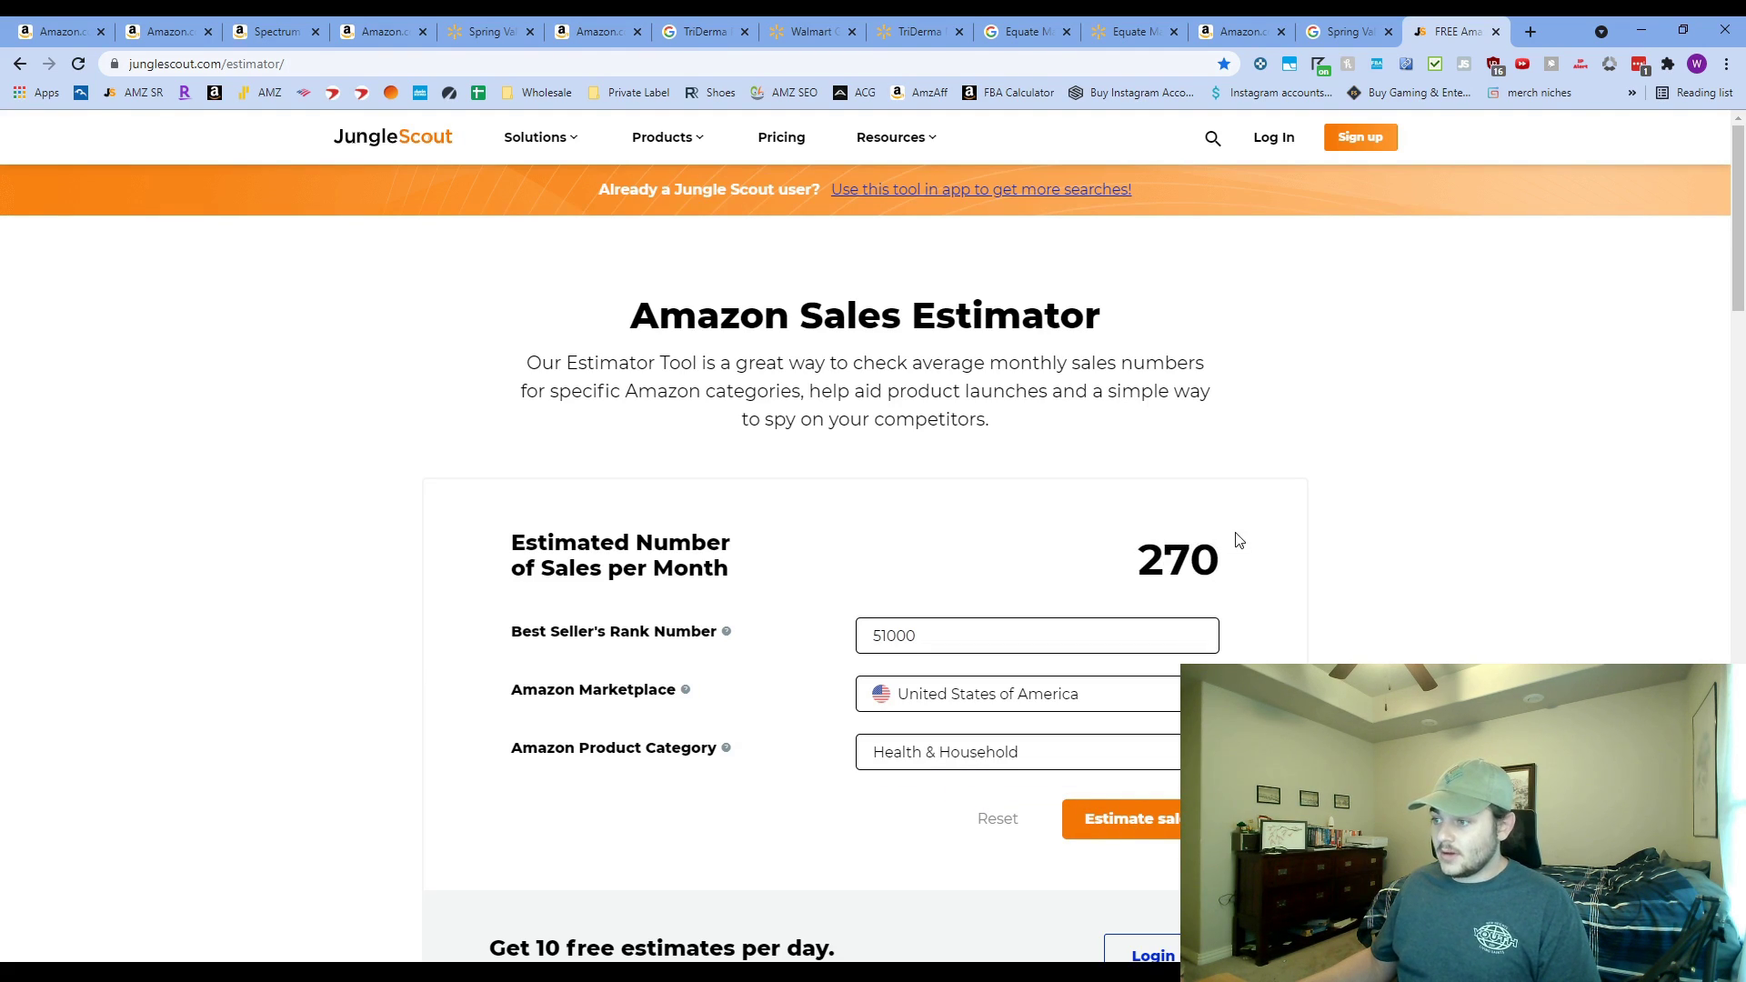
{"action": "double_click", "coordinate": [1156, 560]}
- Return to the Vitamin C listing and review Keepa's price history charts and the current product price
{"action": "left_click", "coordinate": [422, 18]}
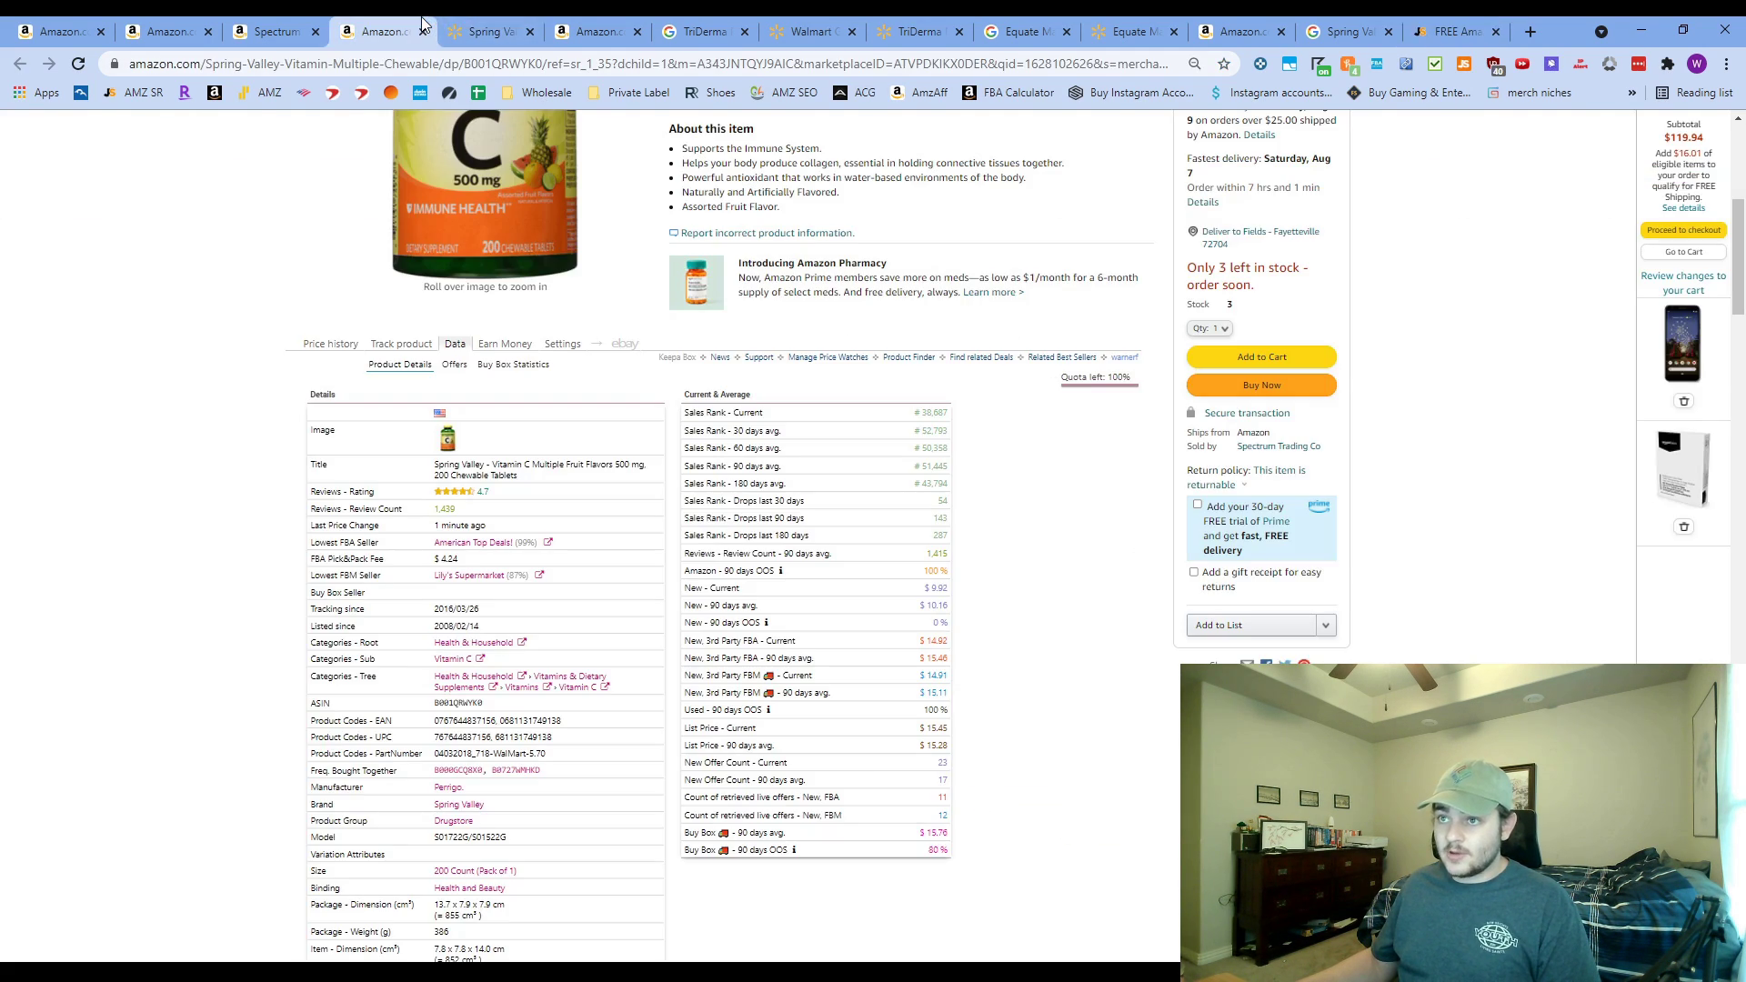
{"action": "left_click", "coordinate": [337, 344]}
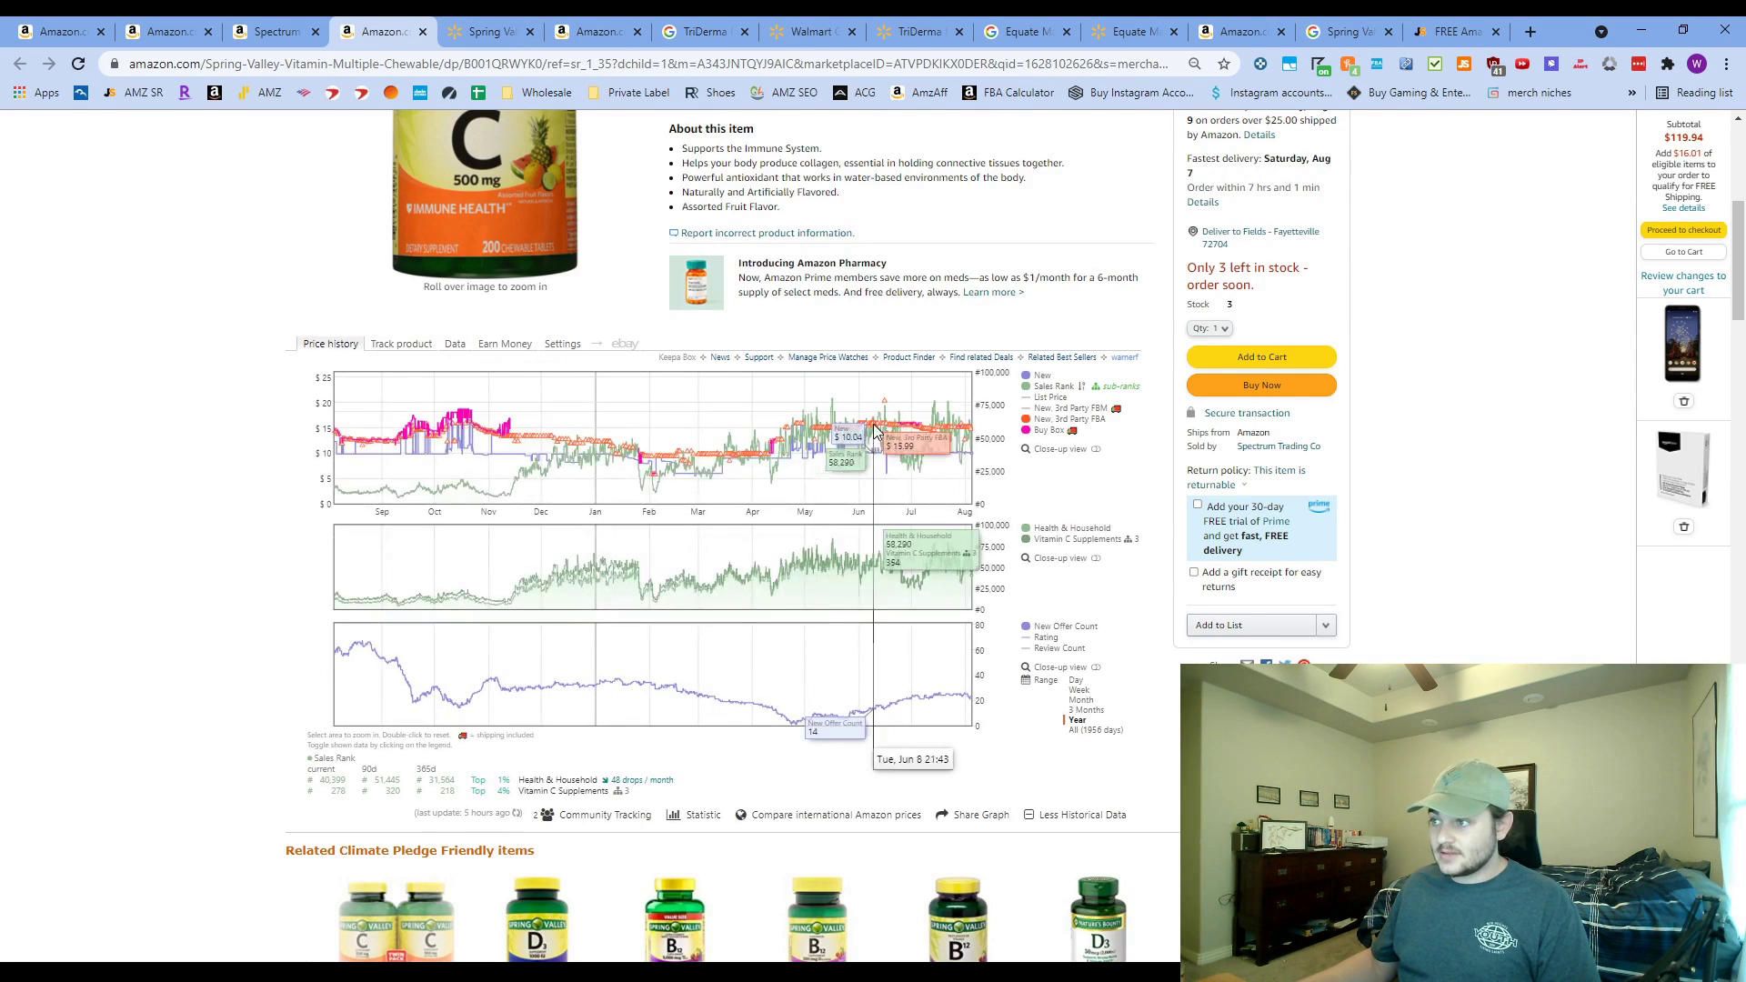
{"action": "scroll", "coordinate": [869, 286], "scroll_direction": "up", "scroll_amount": 4}
{"action": "scroll", "coordinate": [869, 287], "scroll_direction": "up", "scroll_amount": 1}
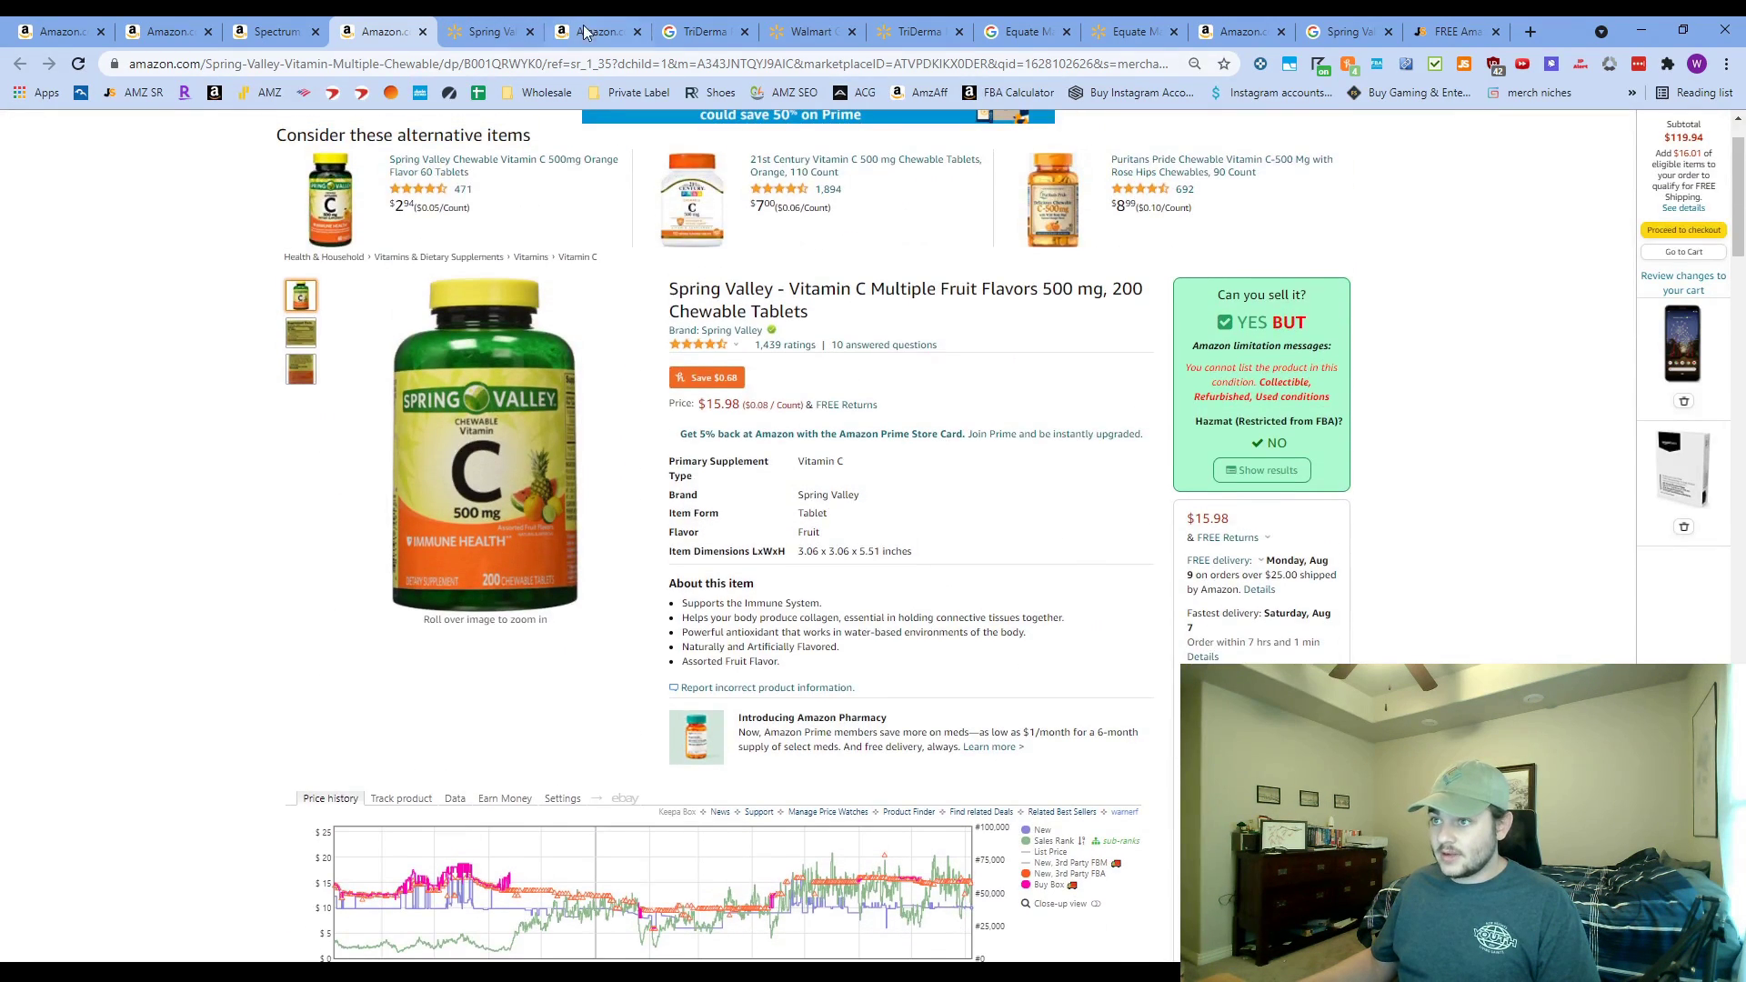
- Shorten the Vitamin C listing's web address so it ends at /dp/B001QRWYK0/ and reload the page
{"action": "left_click_drag", "start_coordinate": [545, 66], "coordinate": [1414, 50]}
{"action": "key", "text": "BackSpace"}
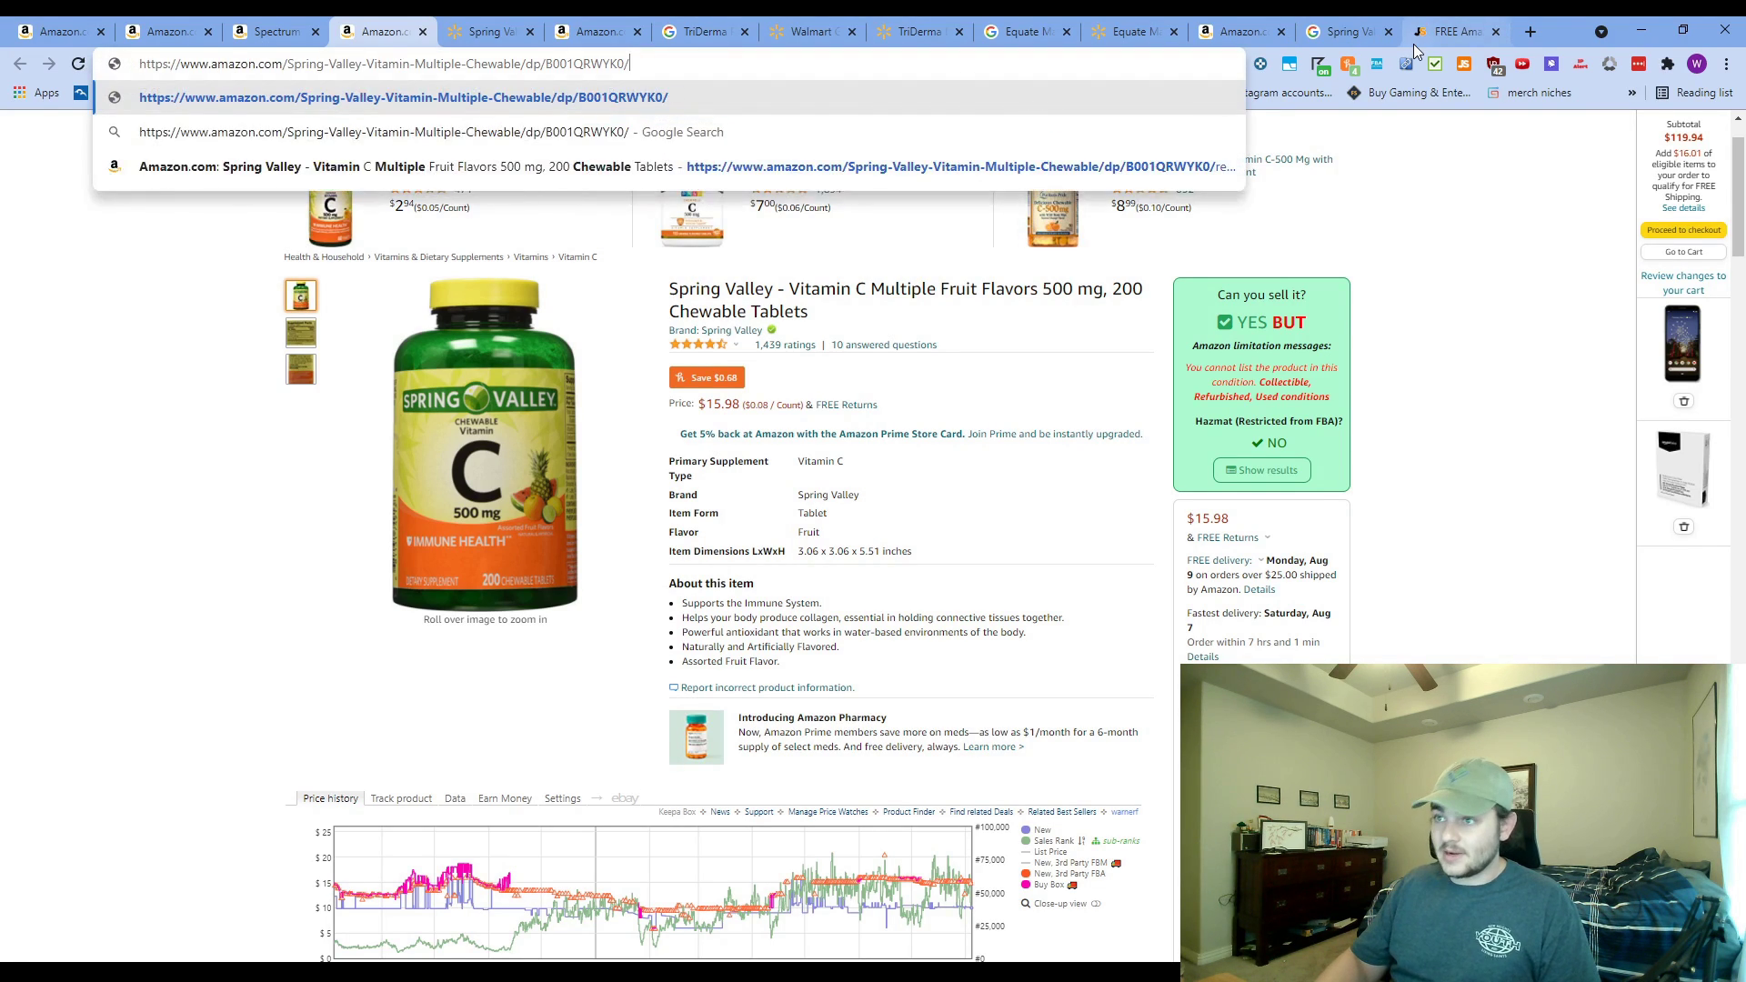
{"action": "key", "text": "Return"}
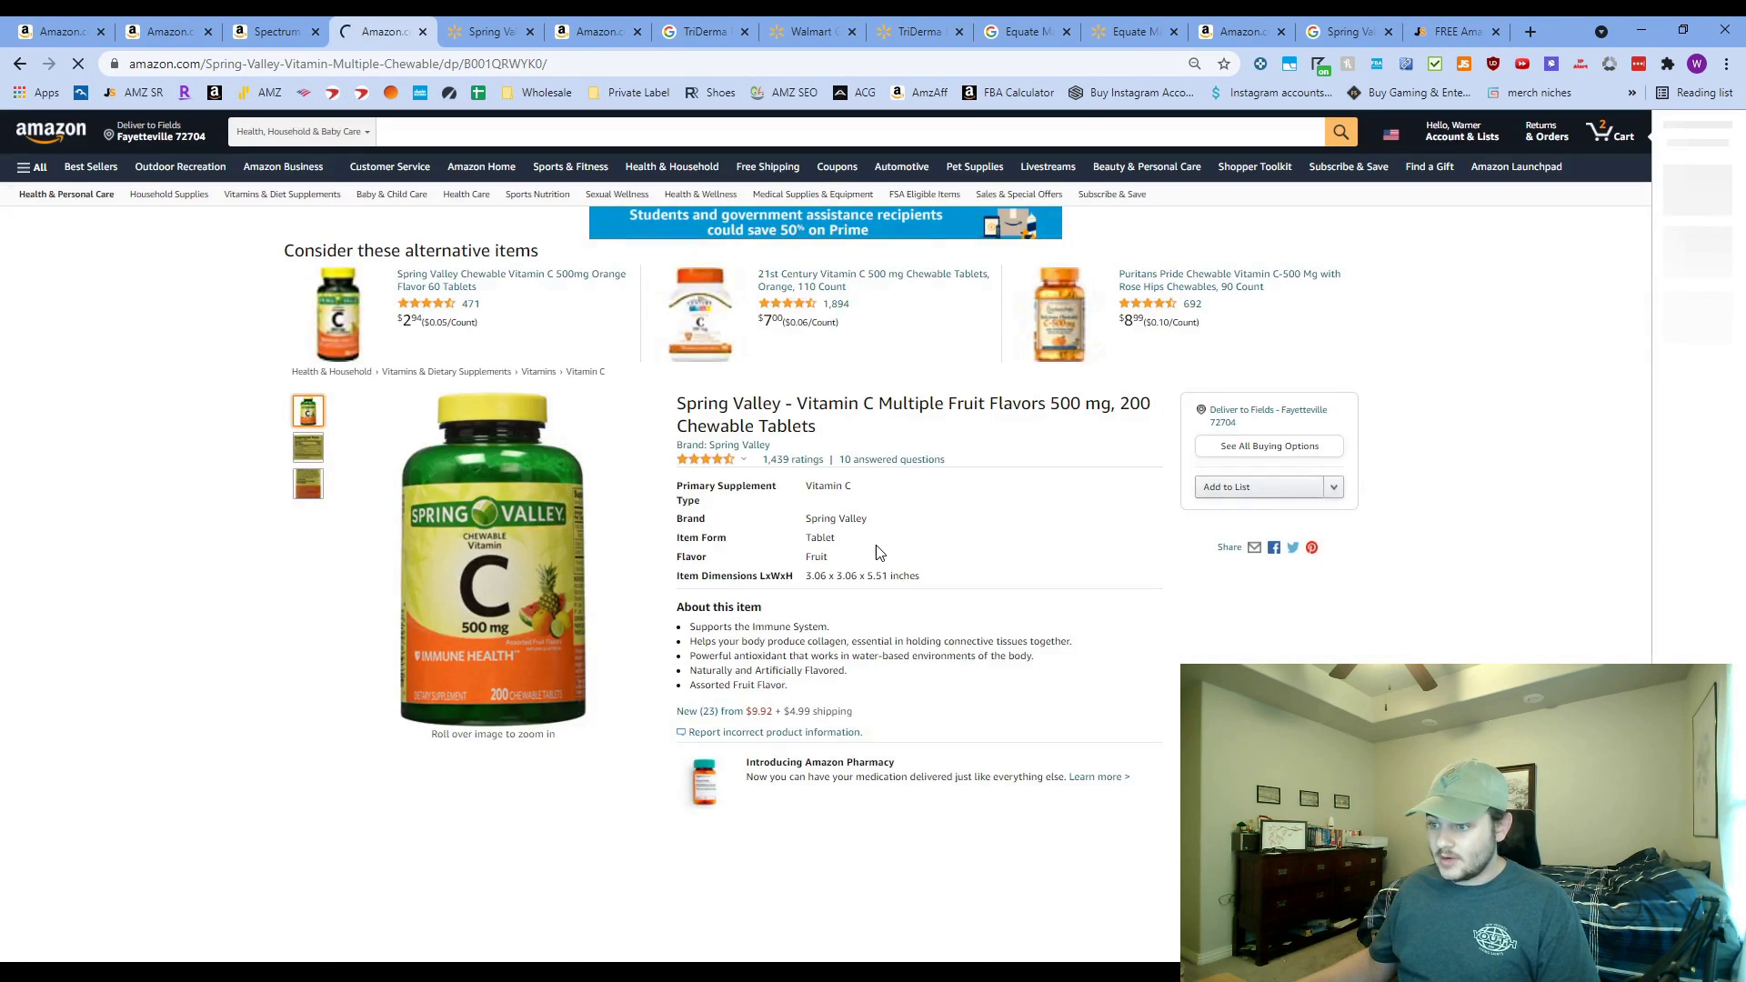
- Open all buying options for the Vitamin C tablets, examine the competing sellers' prices, fulfilment and stock, and close the offers list
{"action": "scroll", "coordinate": [1007, 683], "scroll_direction": "down", "scroll_amount": 3}
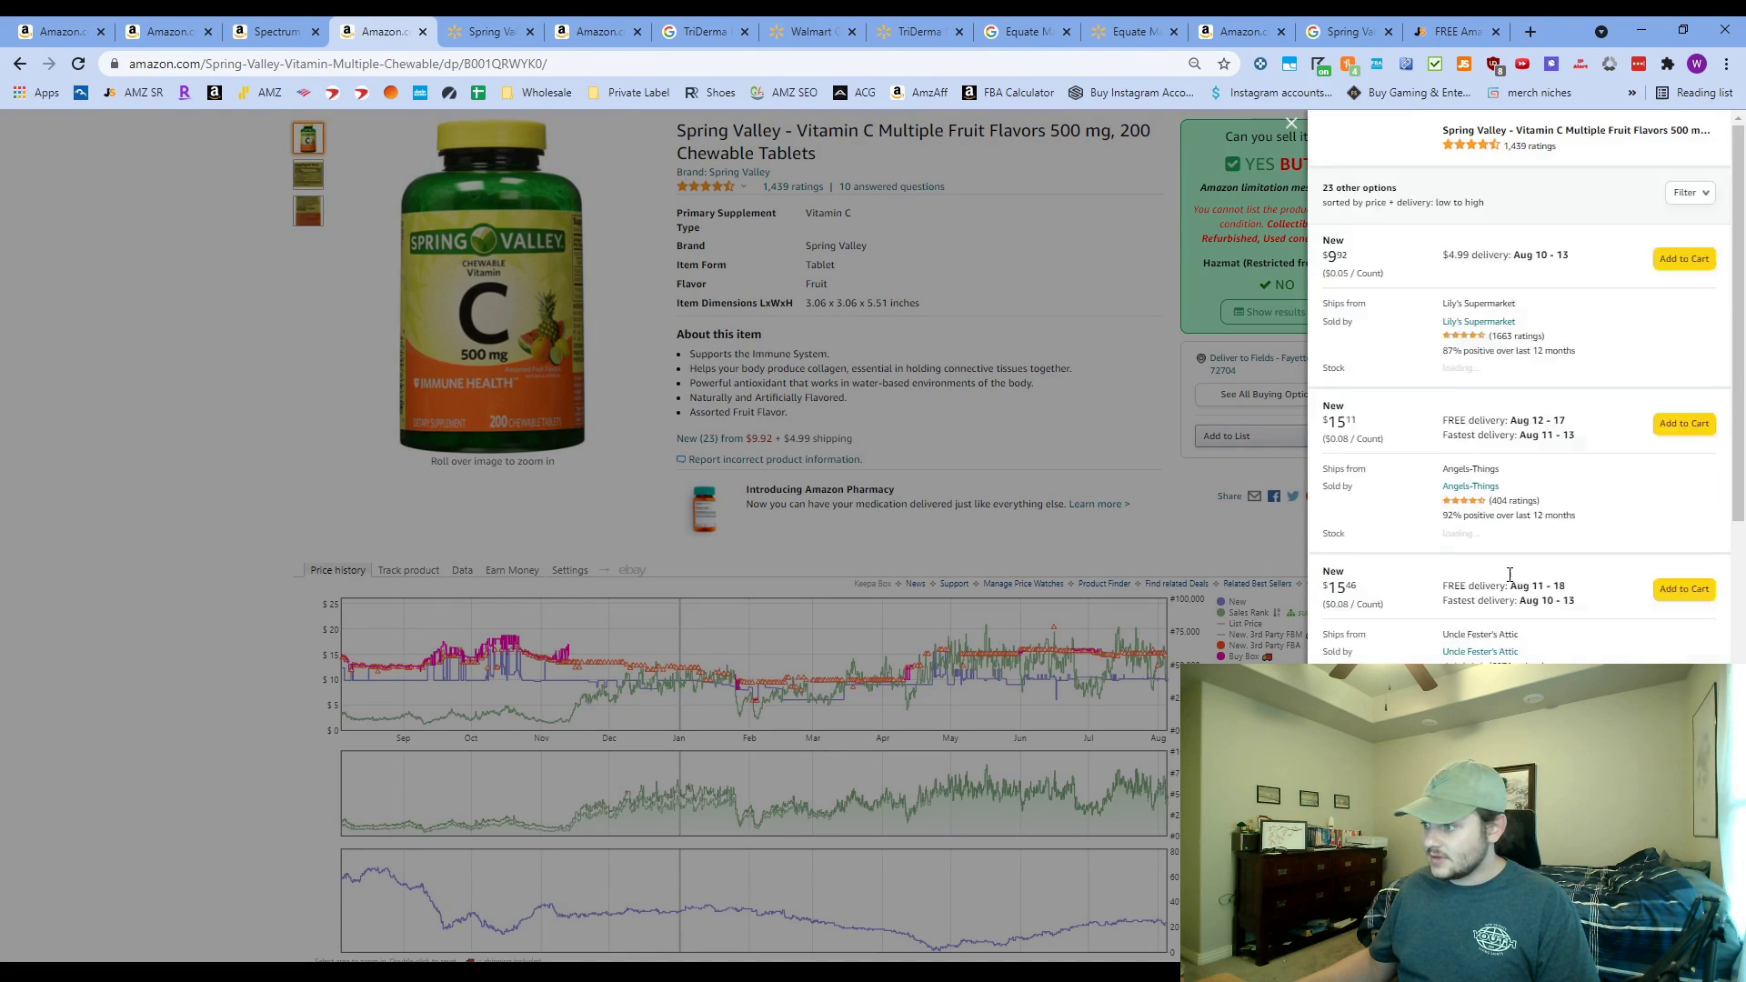
{"action": "scroll", "coordinate": [1419, 518], "scroll_direction": "down", "scroll_amount": 2}
{"action": "scroll", "coordinate": [1419, 527], "scroll_direction": "down", "scroll_amount": 8}
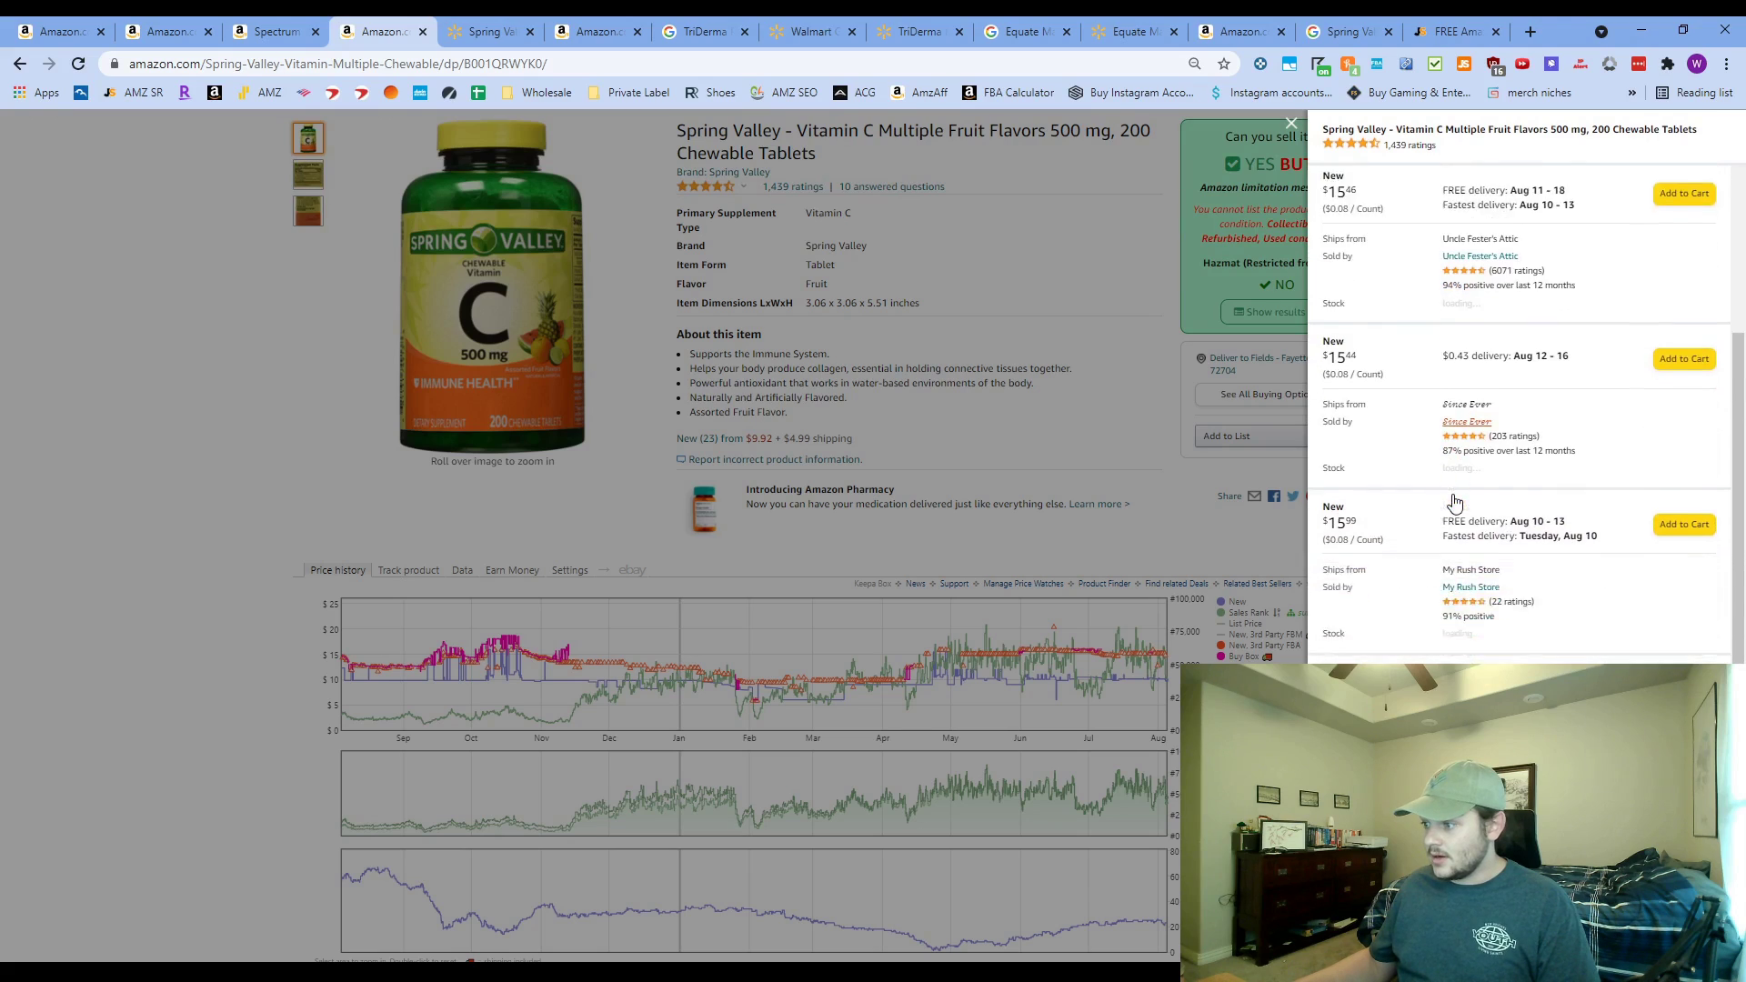
{"action": "scroll", "coordinate": [1437, 512], "scroll_direction": "down", "scroll_amount": 1}
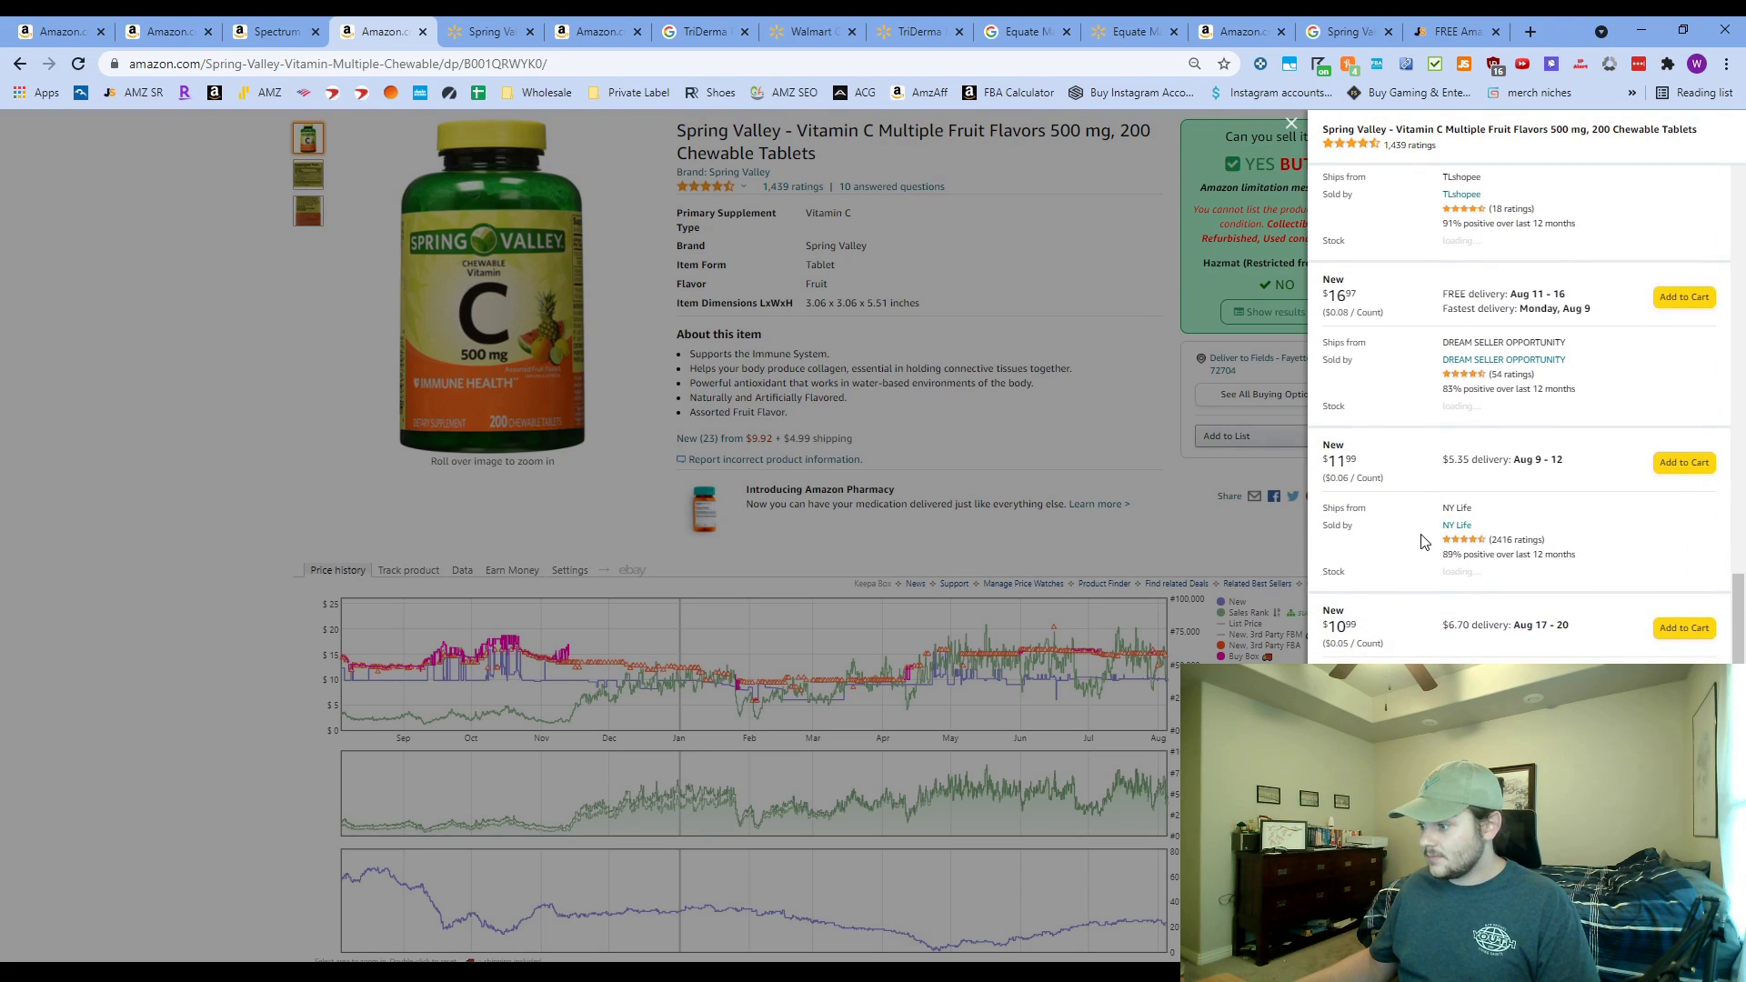
{"action": "scroll", "coordinate": [1423, 541], "scroll_direction": "down", "scroll_amount": 6}
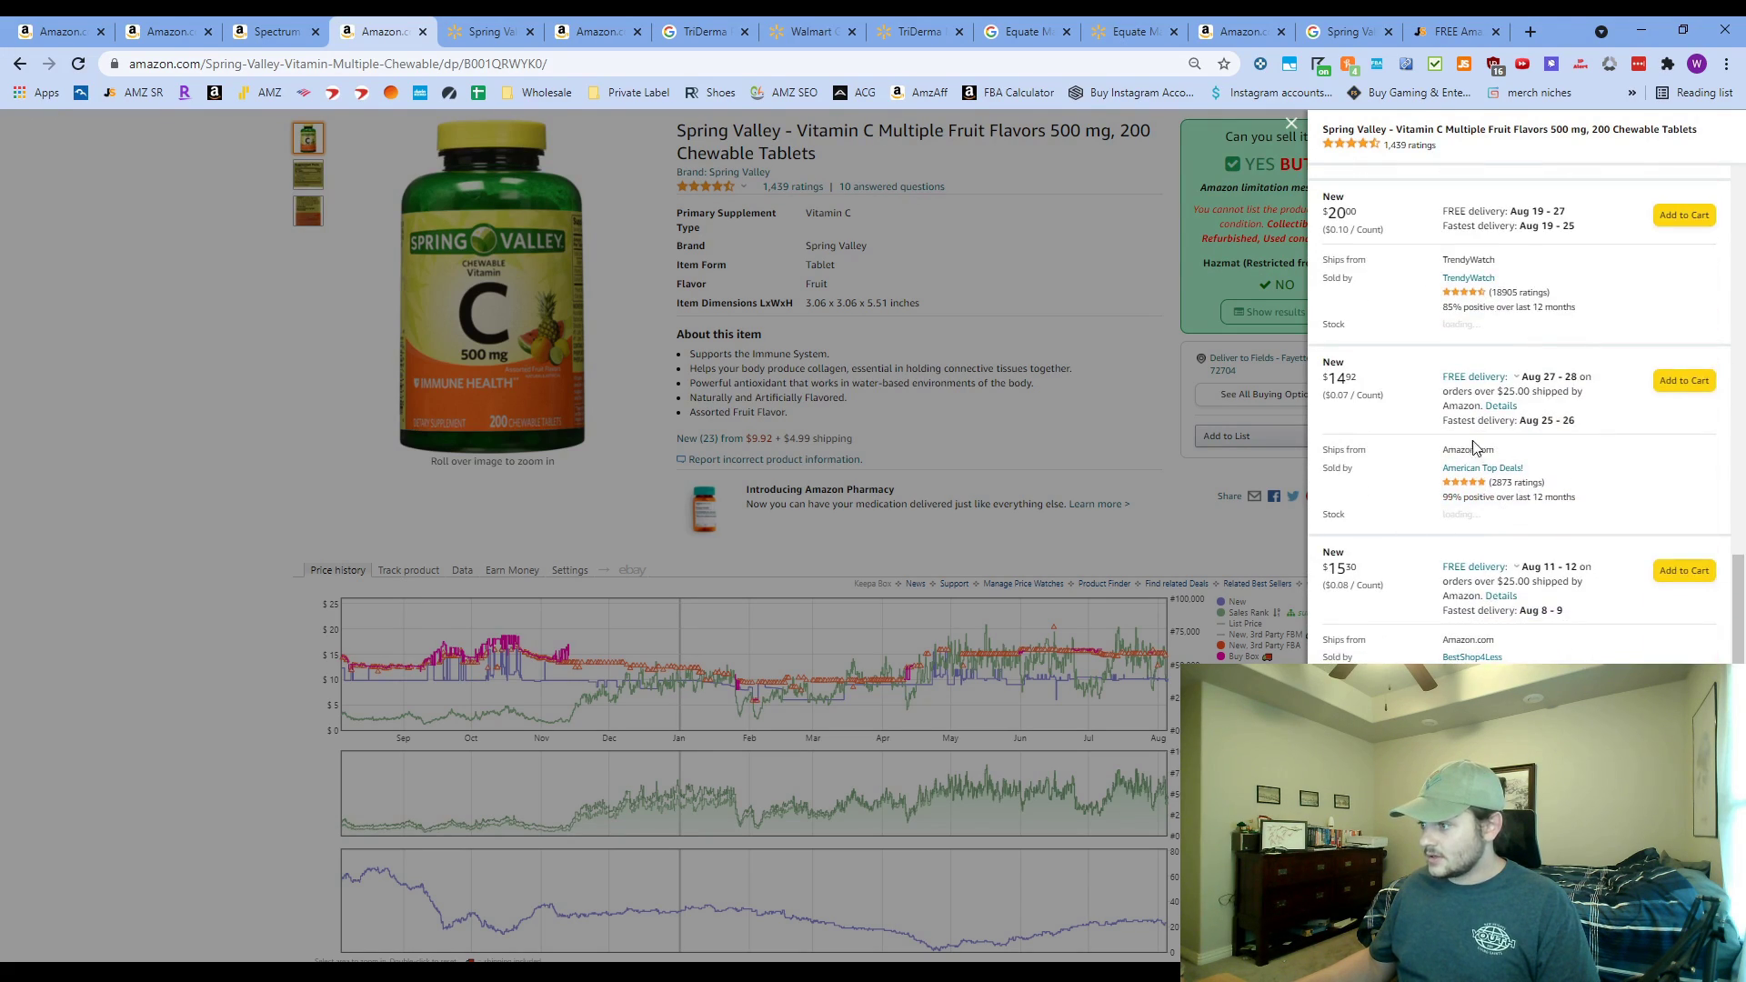
{"action": "scroll", "coordinate": [1428, 492], "scroll_direction": "down", "scroll_amount": 5}
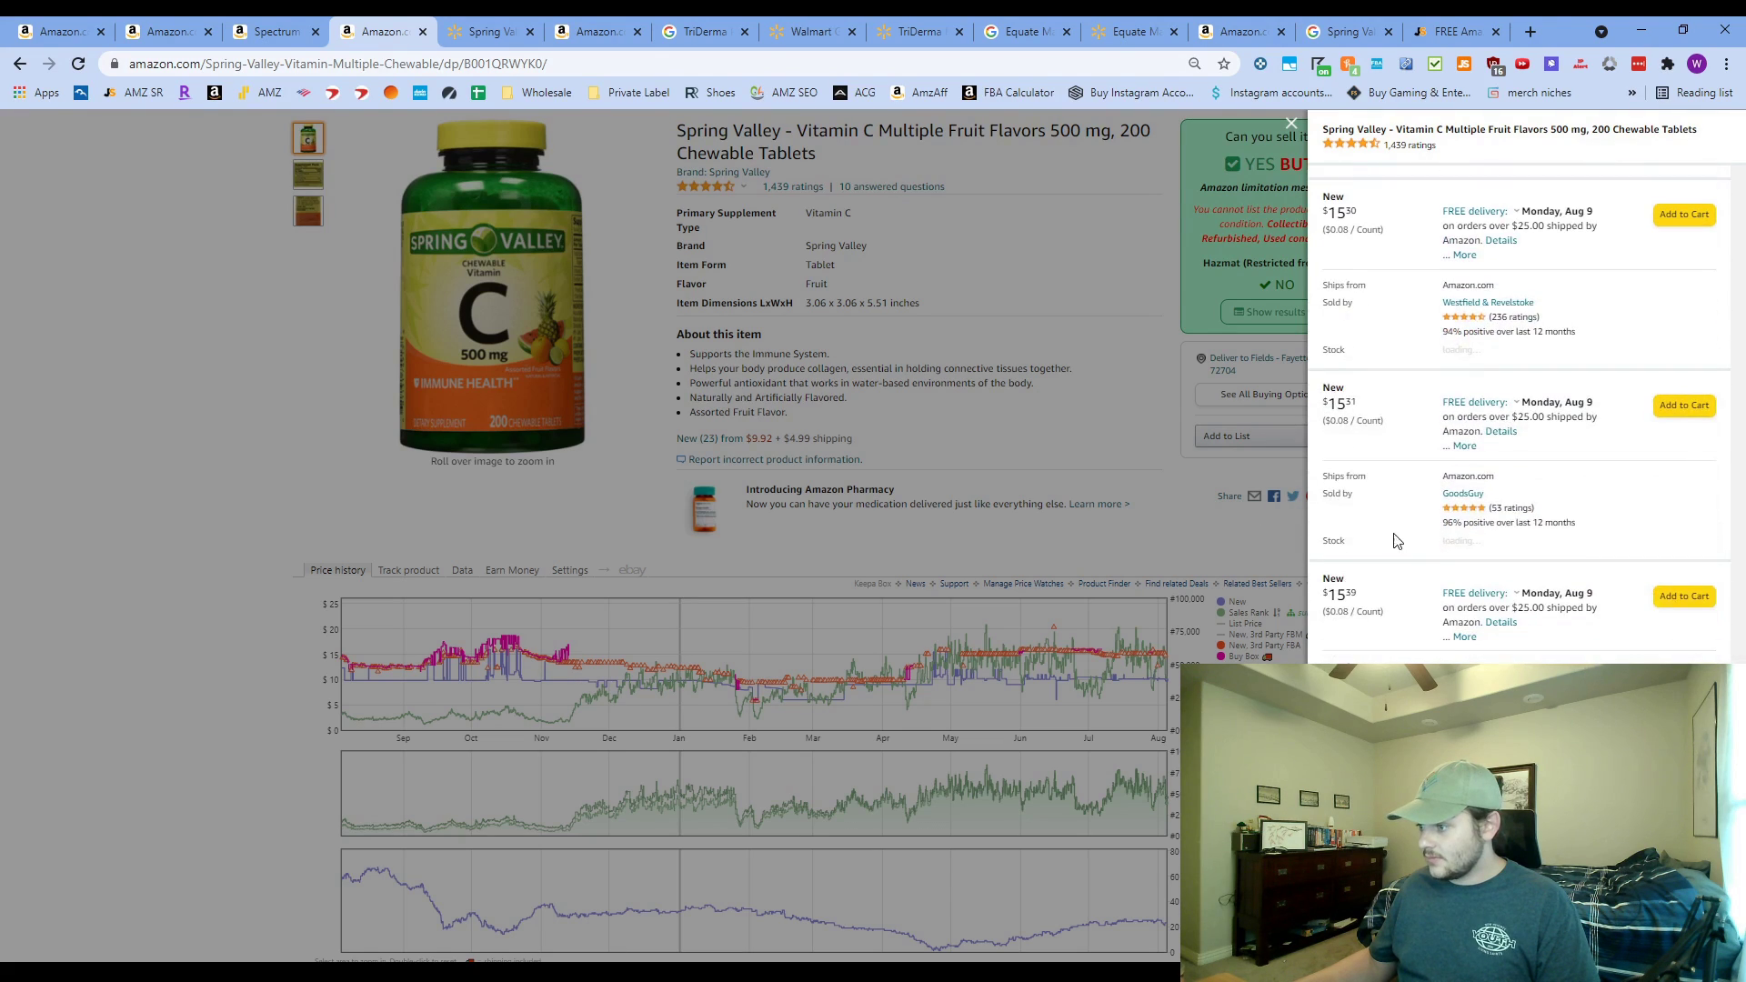
{"action": "scroll", "coordinate": [1601, 581], "scroll_direction": "down", "scroll_amount": 5}
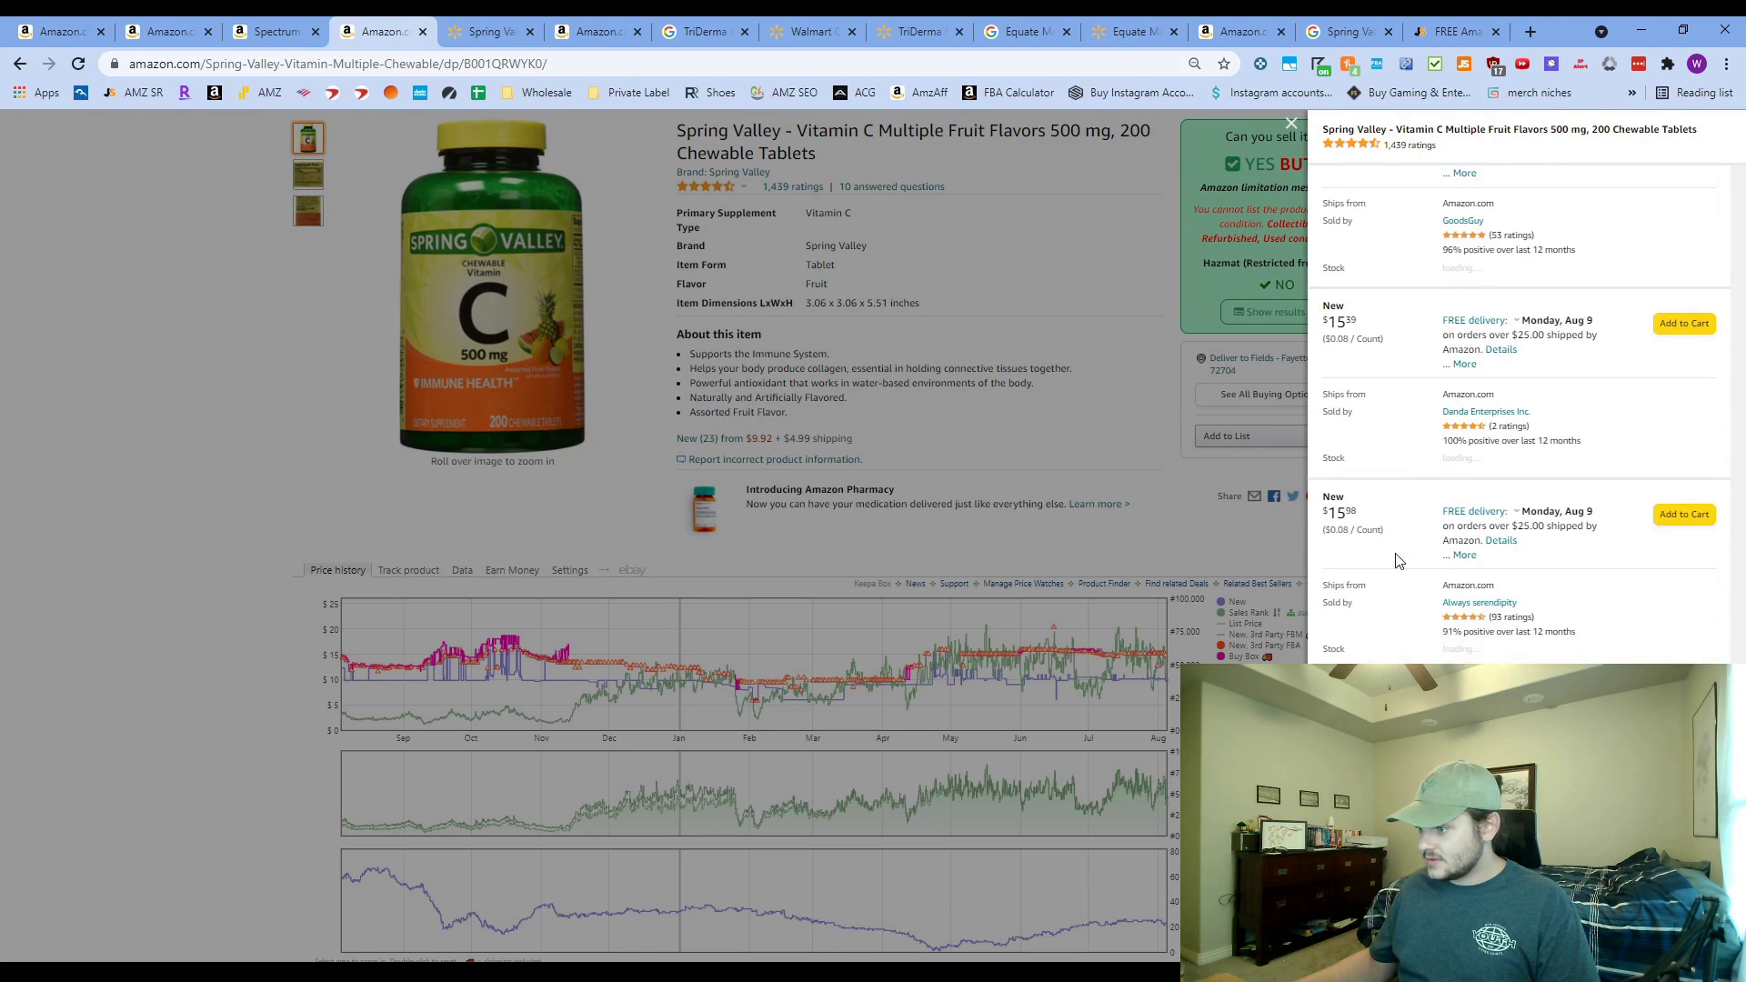
{"action": "scroll", "coordinate": [1398, 560], "scroll_direction": "down", "scroll_amount": 5}
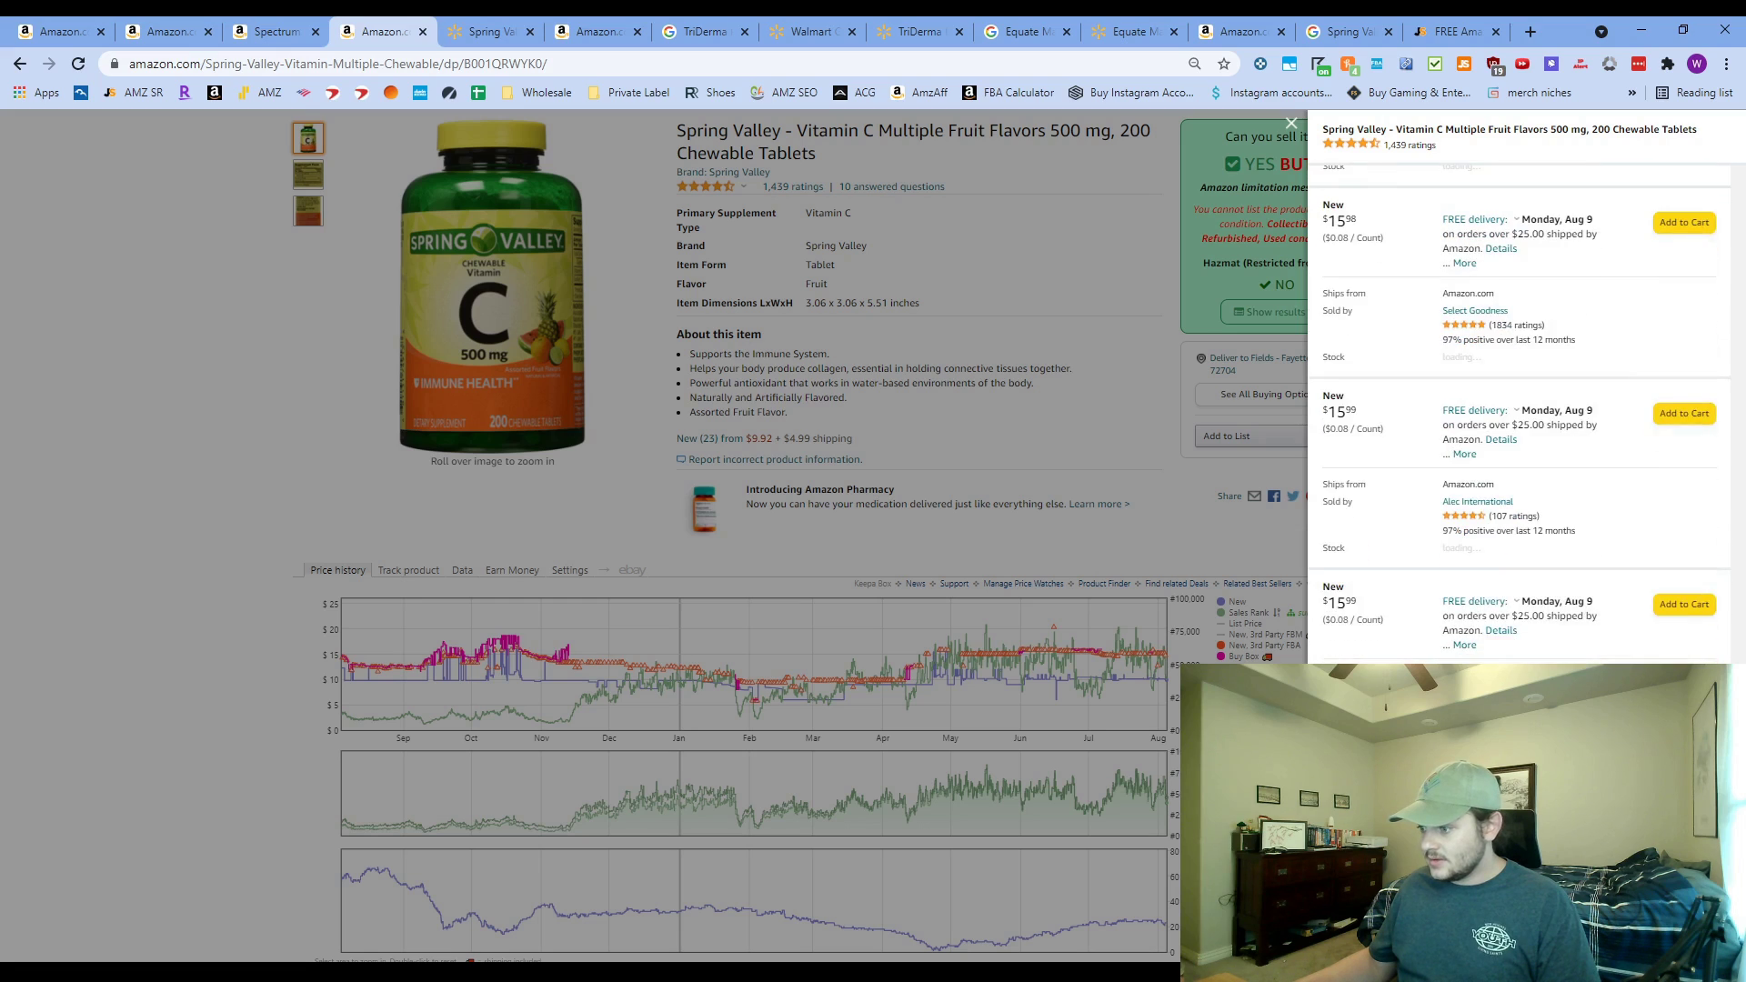
{"action": "scroll", "coordinate": [1519, 409], "scroll_direction": "down", "scroll_amount": 4}
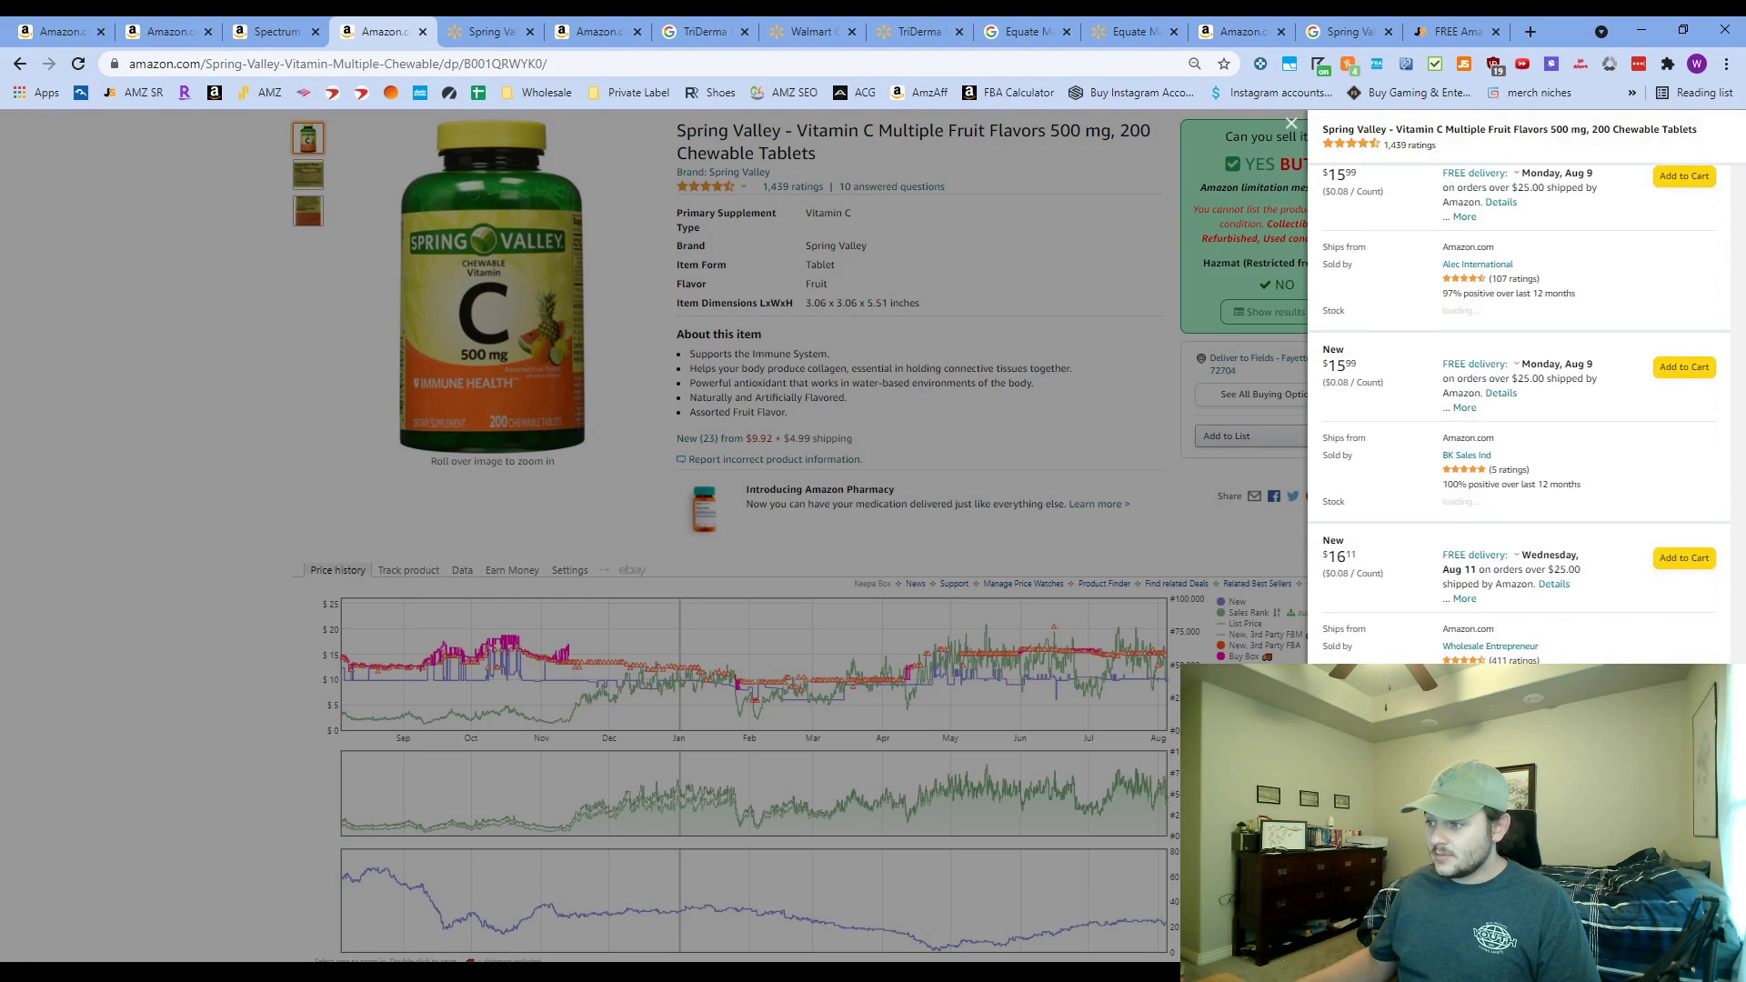
{"action": "scroll", "coordinate": [1518, 409], "scroll_direction": "down", "scroll_amount": 4}
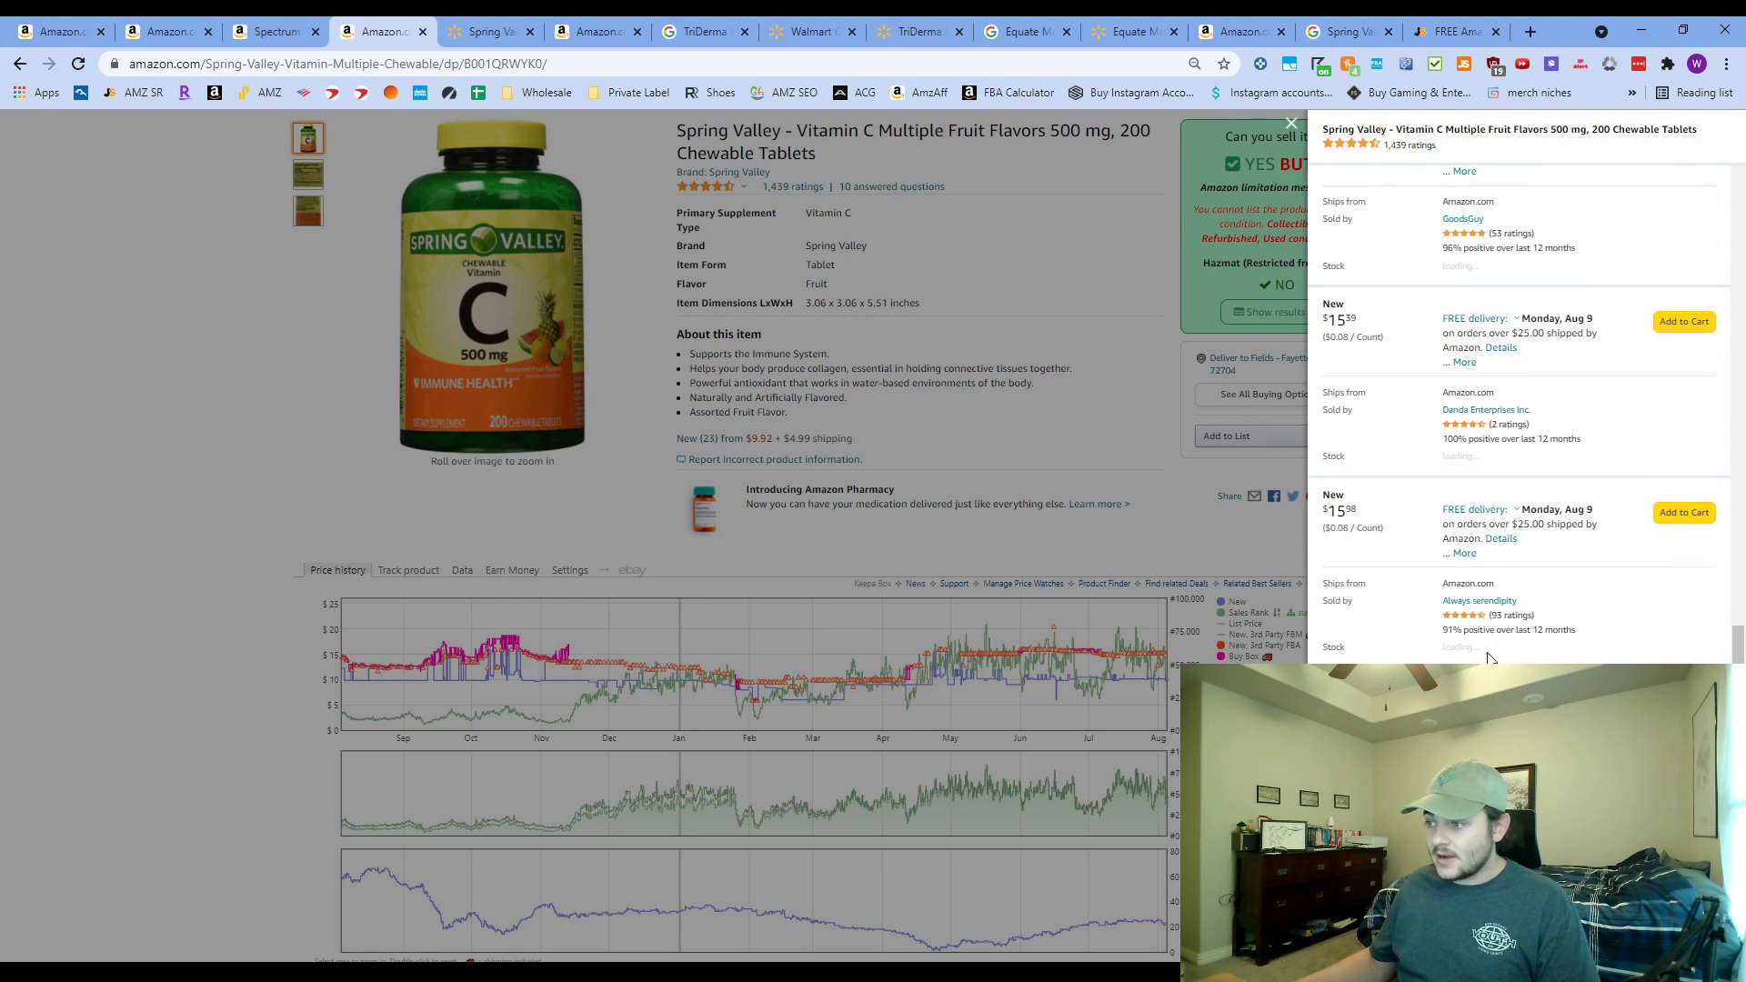
{"action": "scroll", "coordinate": [1417, 586], "scroll_direction": "up", "scroll_amount": 3}
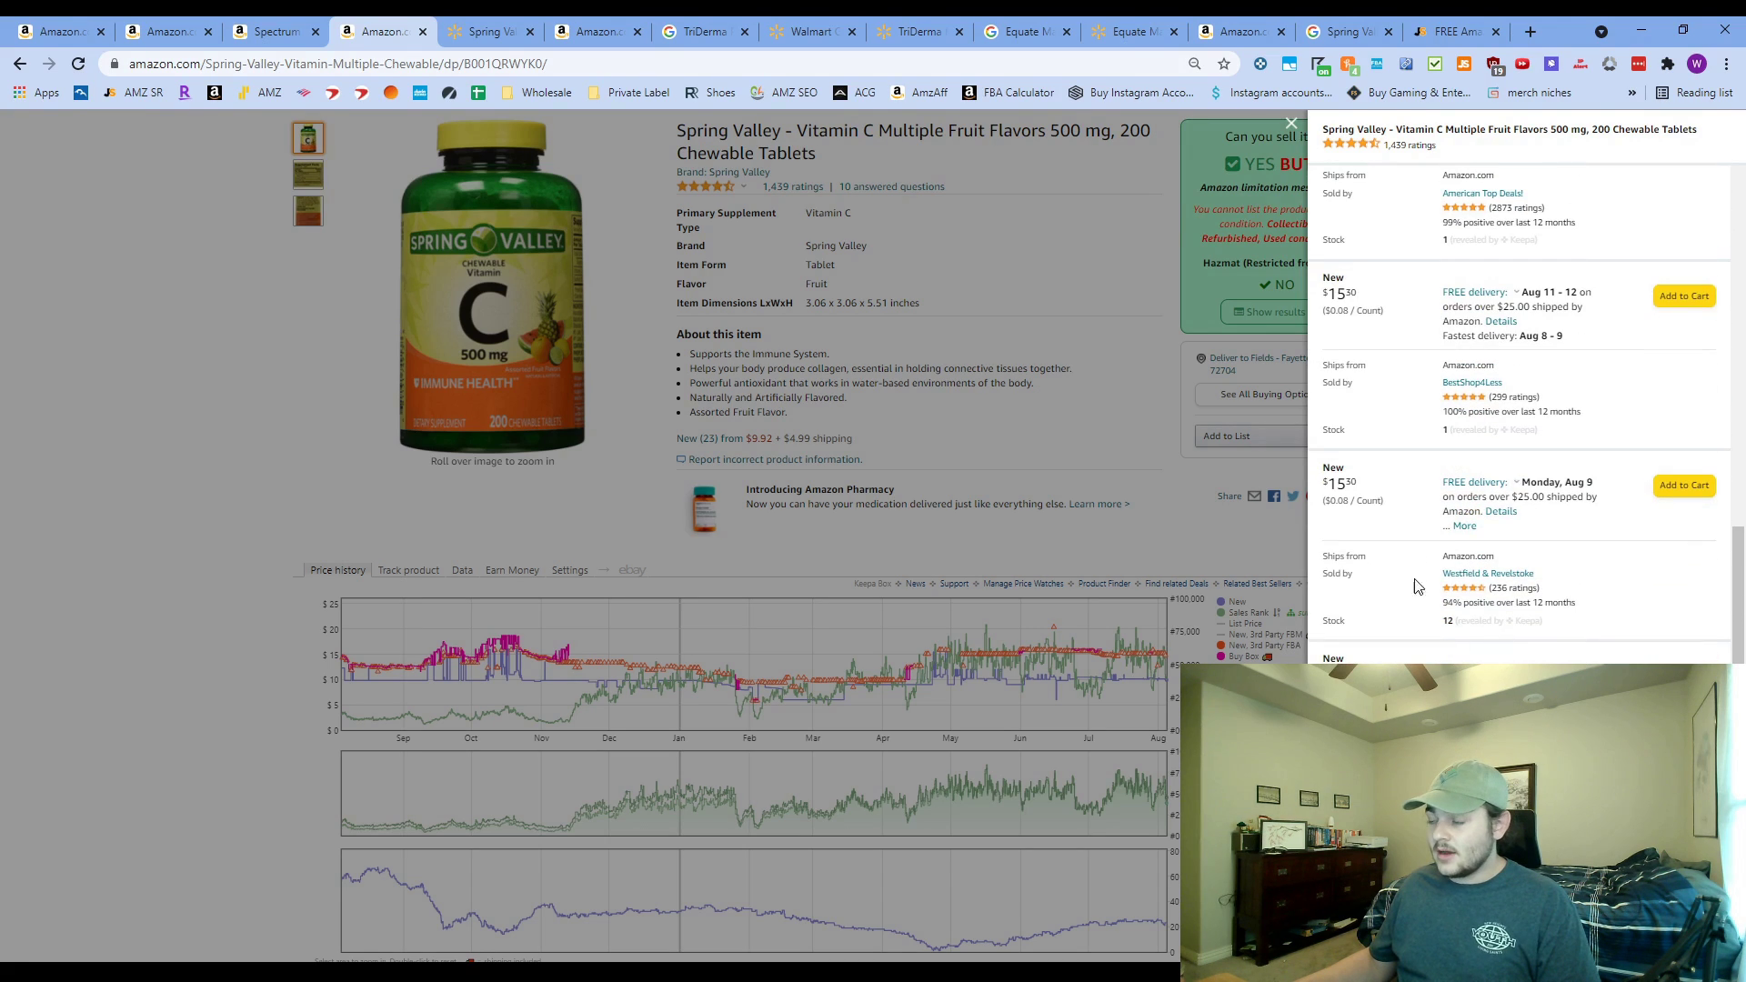
{"action": "scroll", "coordinate": [1390, 488], "scroll_direction": "down", "scroll_amount": 3}
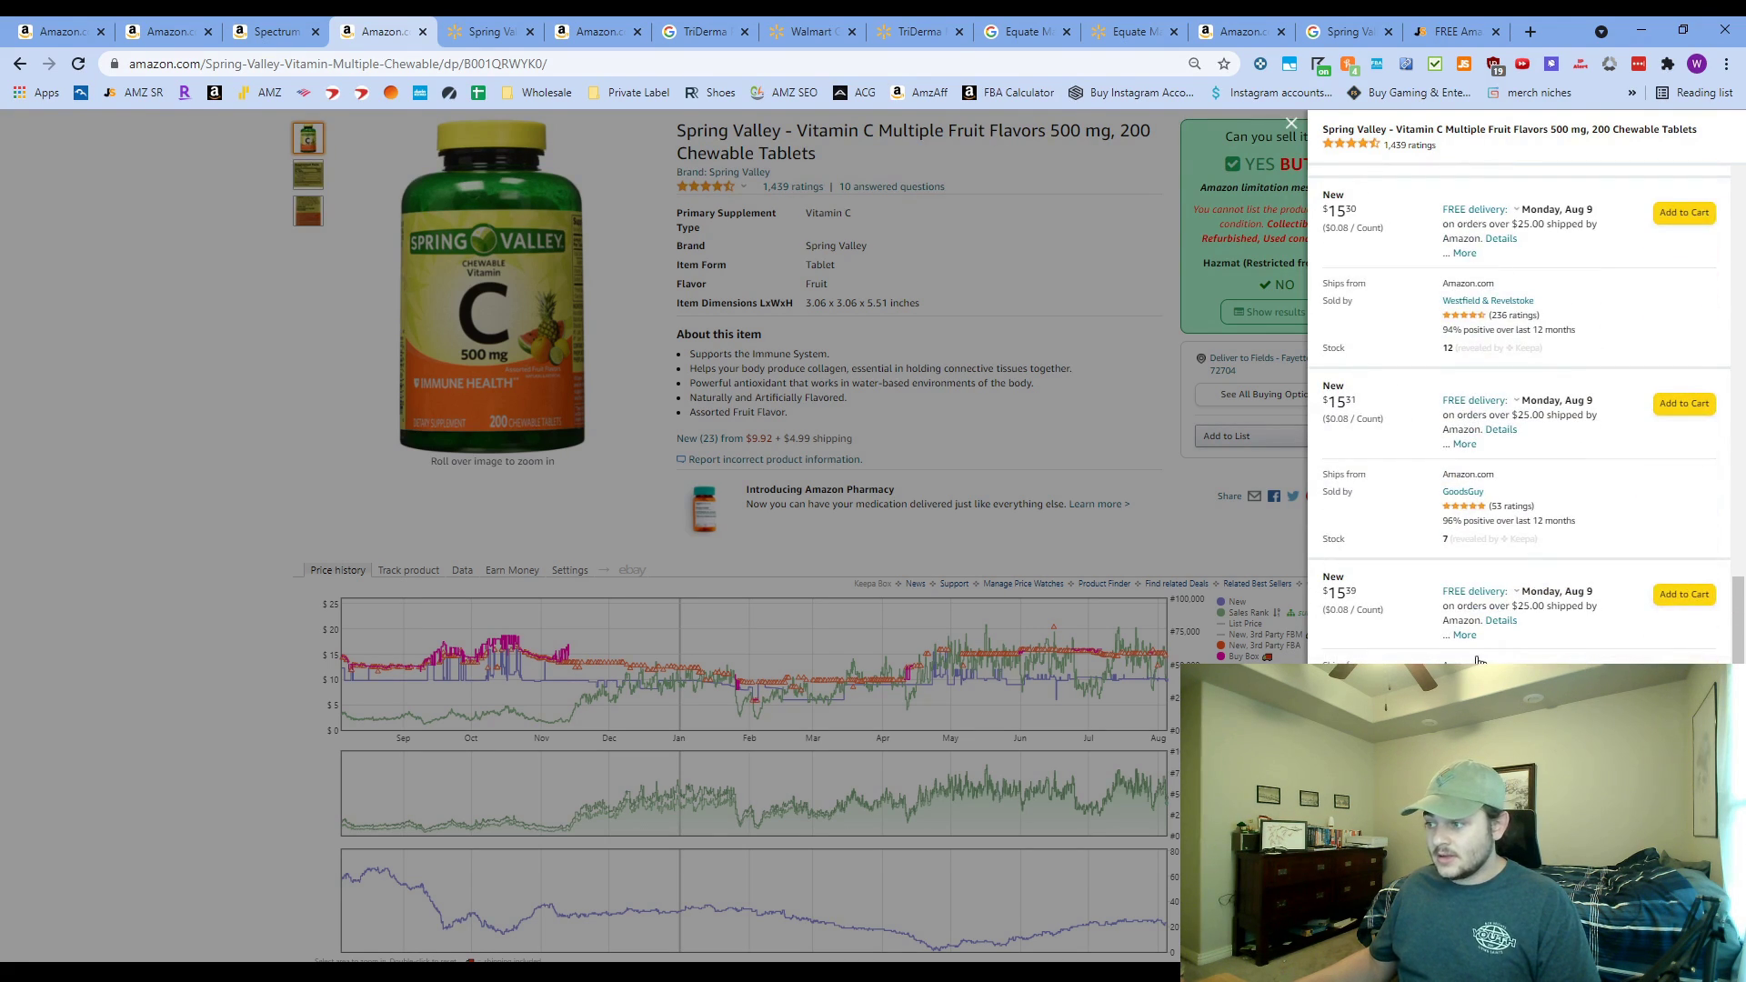
{"action": "scroll", "coordinate": [1452, 539], "scroll_direction": "up", "scroll_amount": 5}
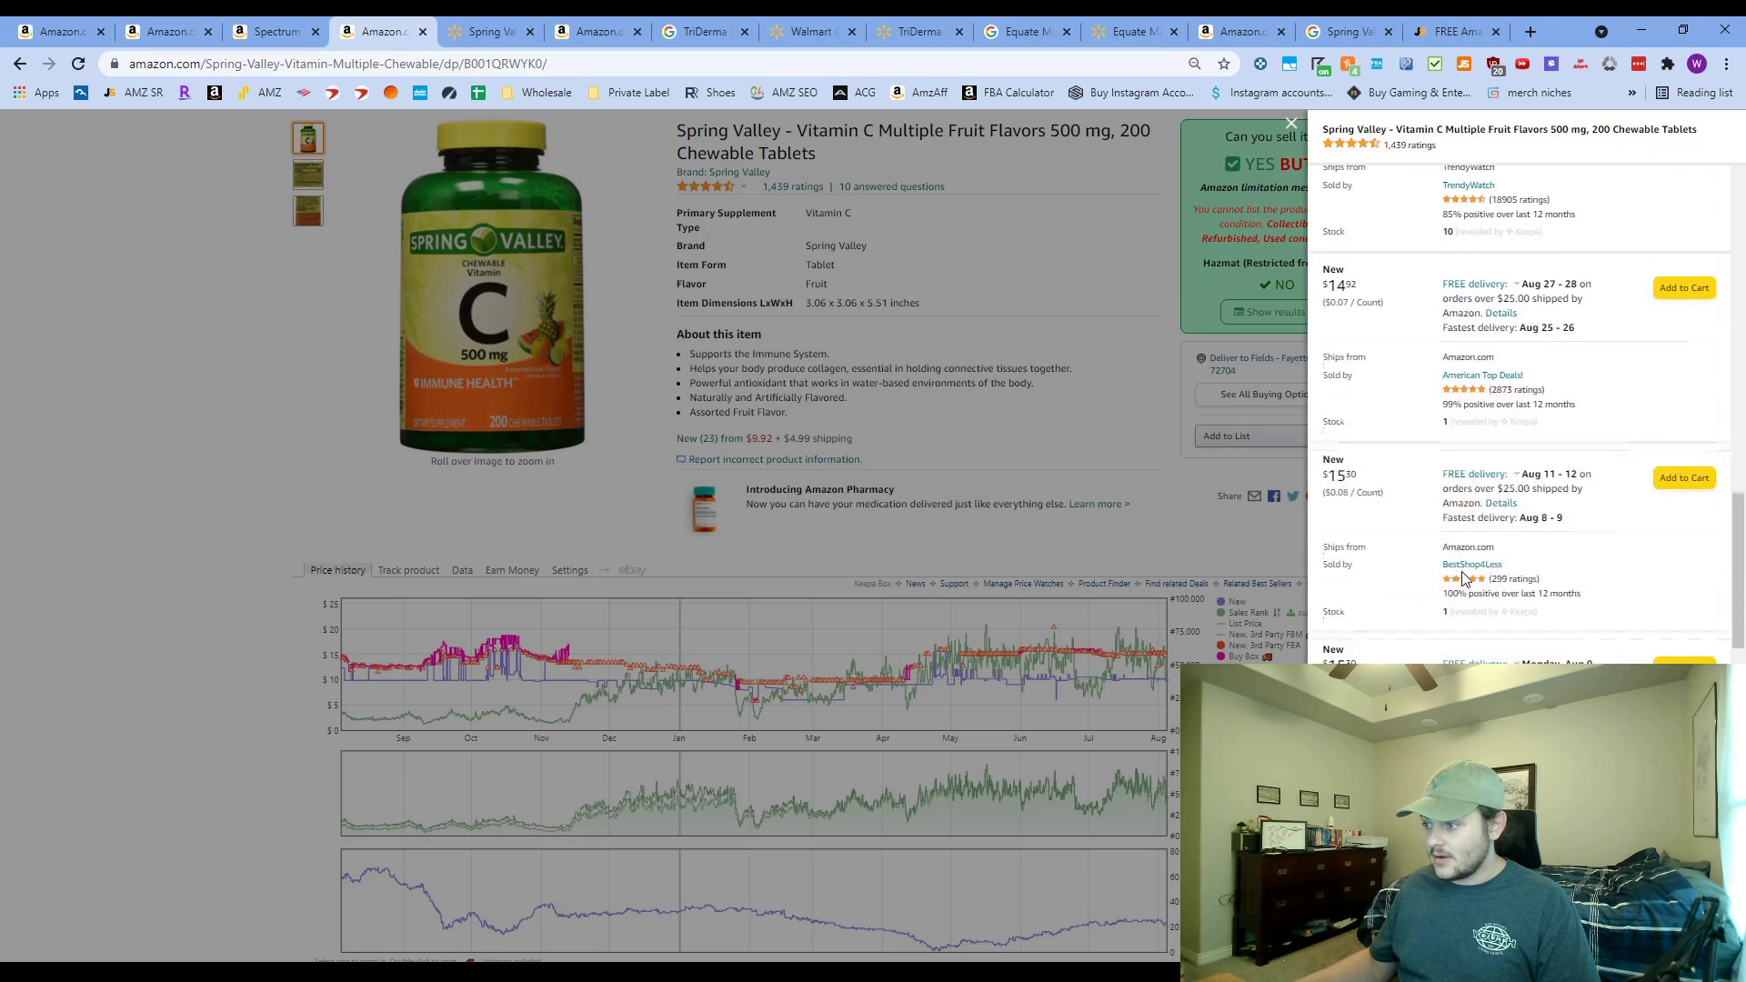
{"action": "scroll", "coordinate": [1364, 509], "scroll_direction": "down", "scroll_amount": 5}
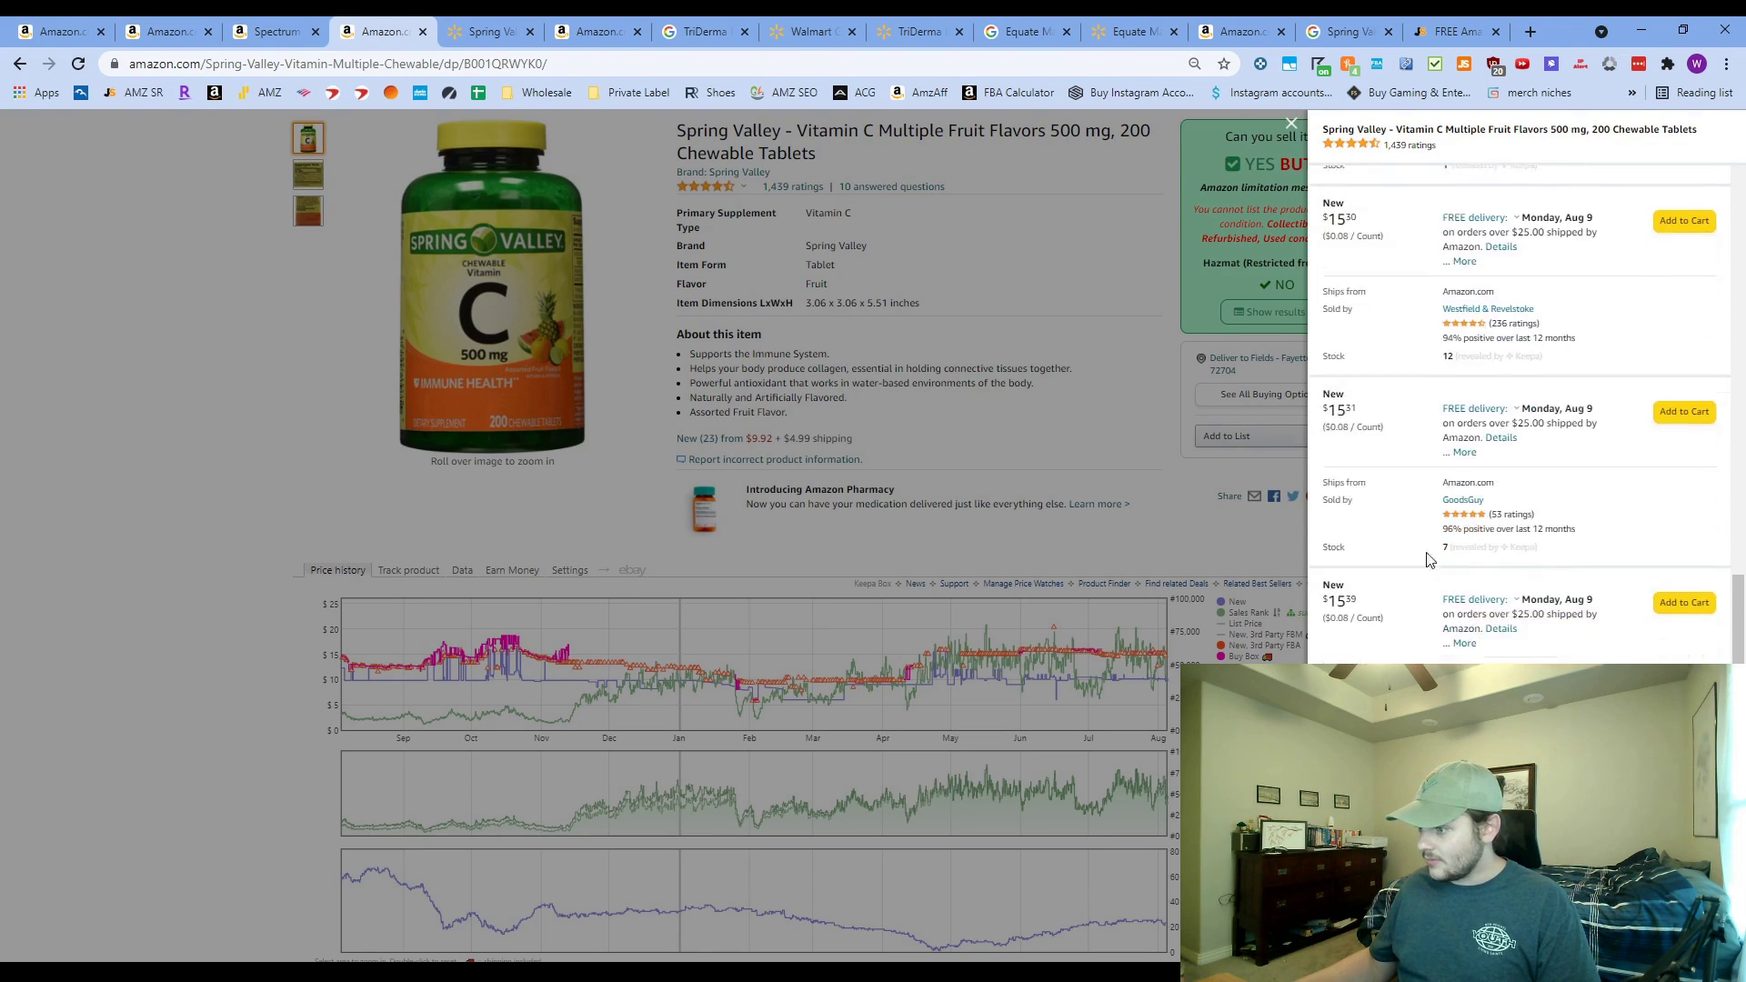
{"action": "scroll", "coordinate": [1424, 581], "scroll_direction": "down", "scroll_amount": 1}
{"action": "left_click", "coordinate": [1047, 435]}
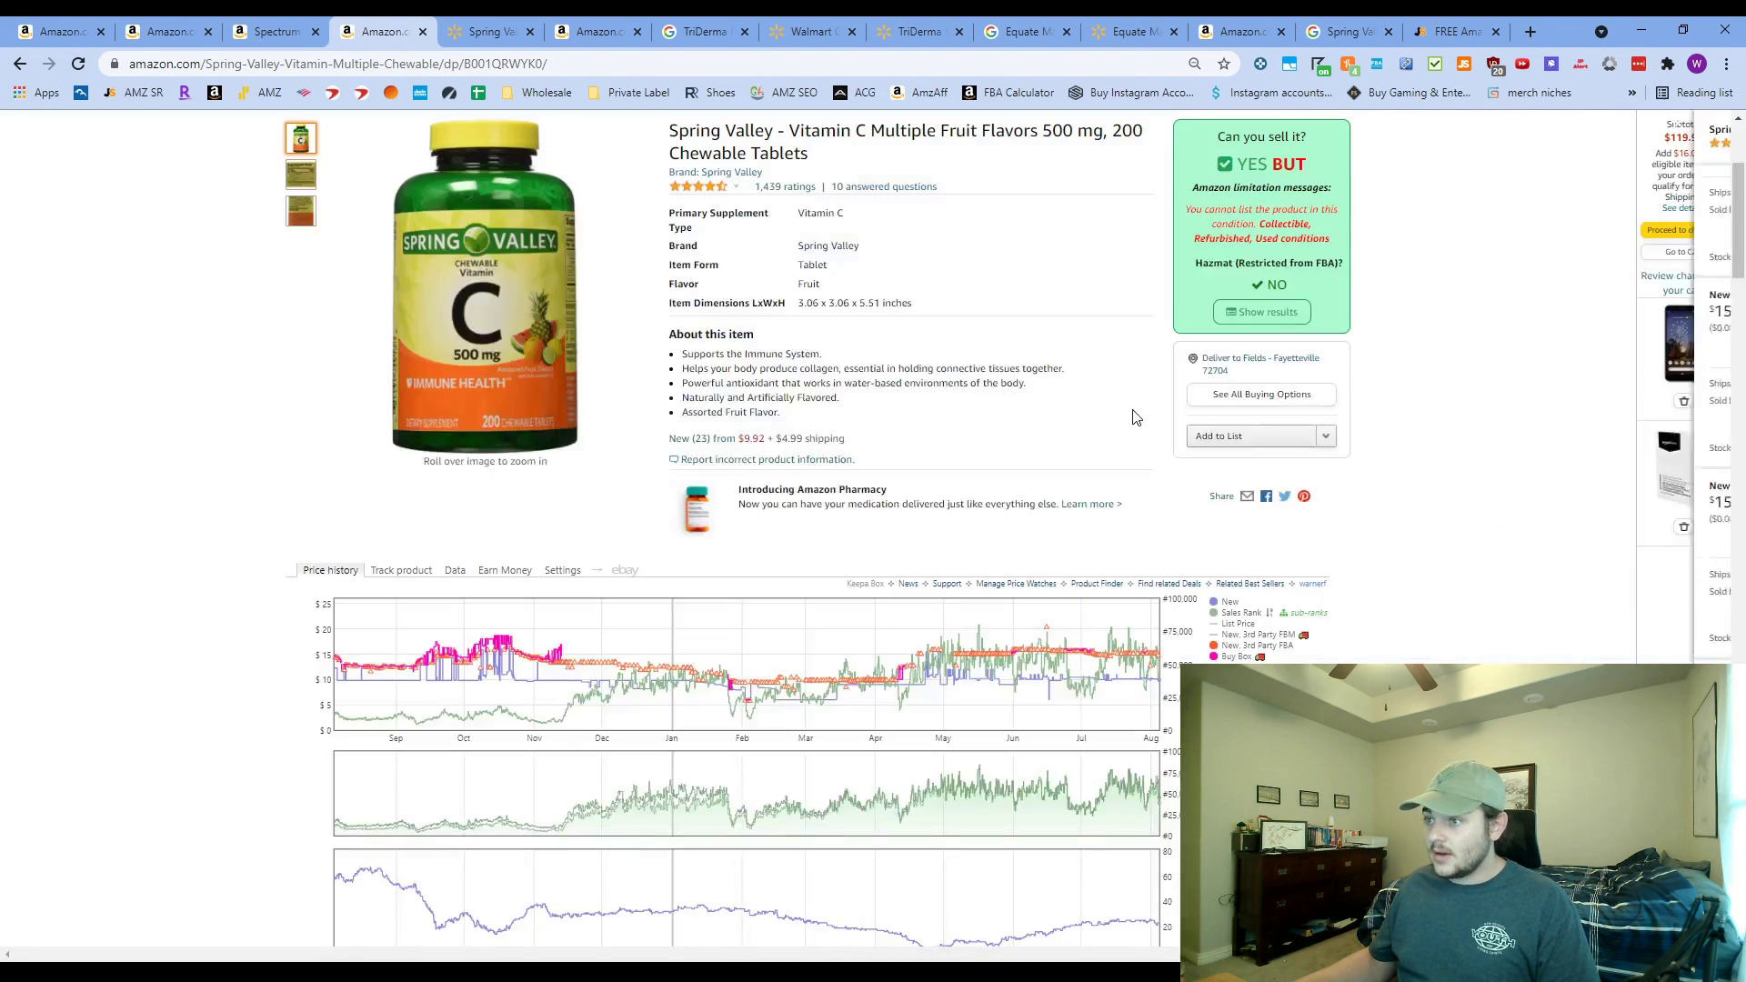
- Recheck the estimated monthly sales in Jungle Scout's estimator
{"action": "left_click", "coordinate": [1457, 20]}
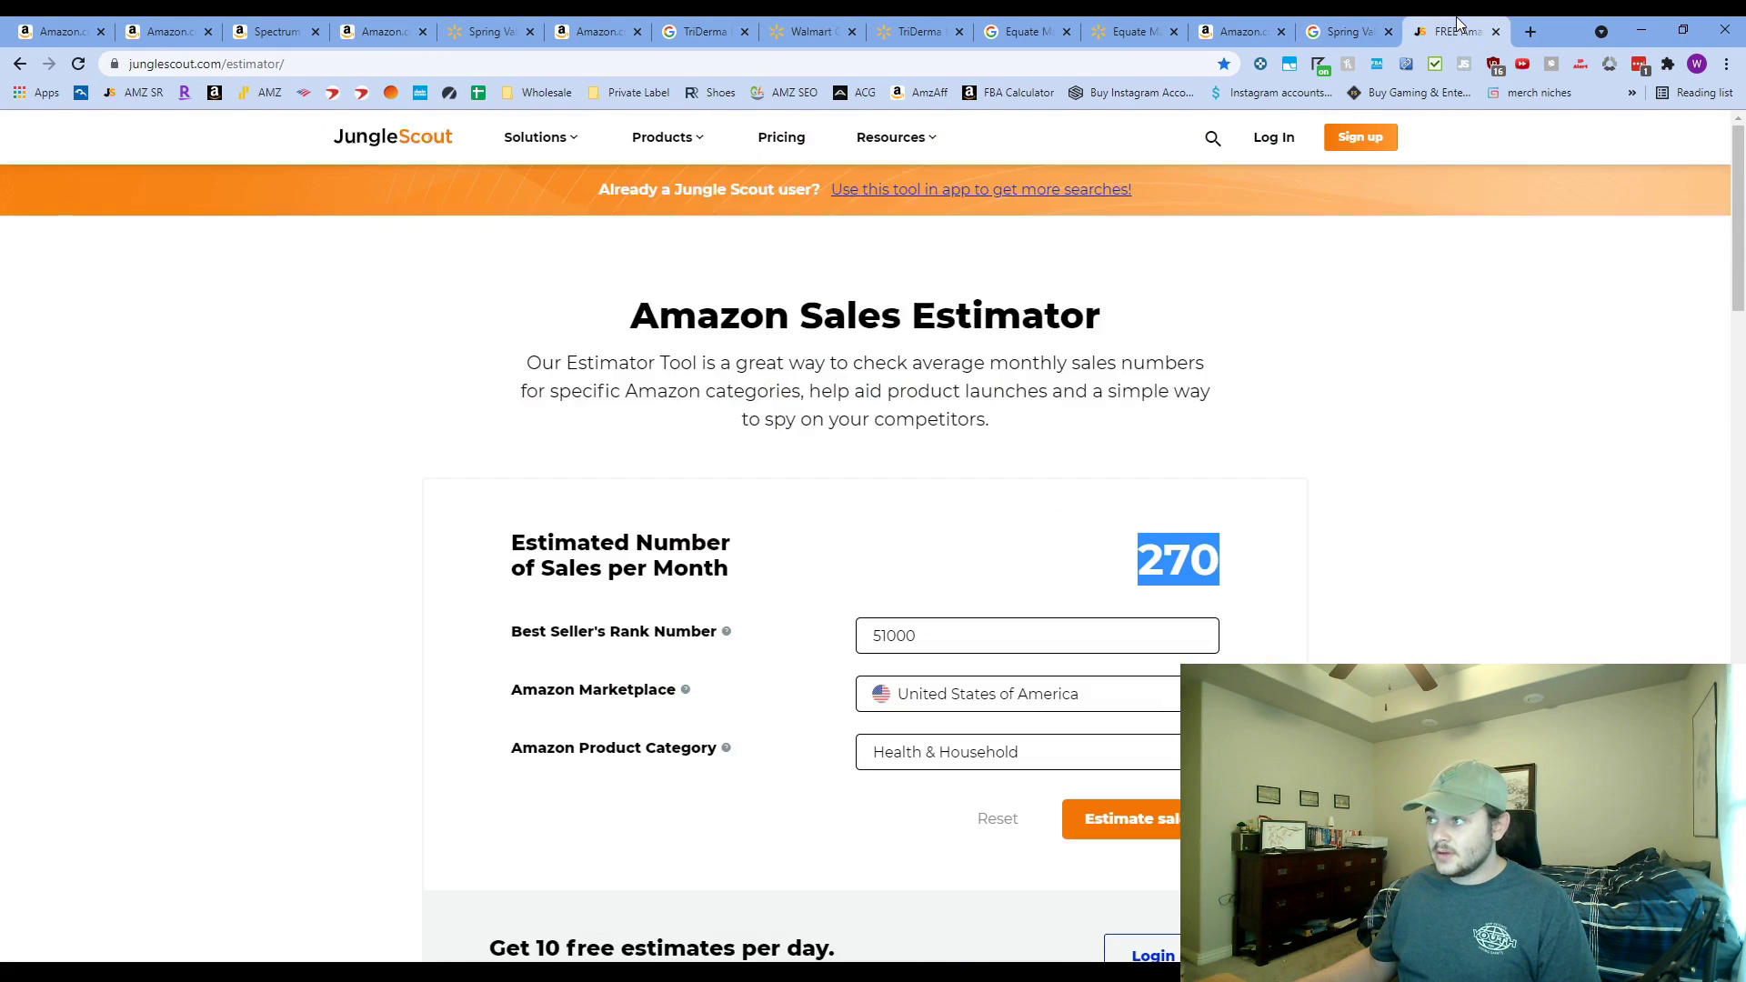
{"action": "left_click", "coordinate": [1109, 569]}
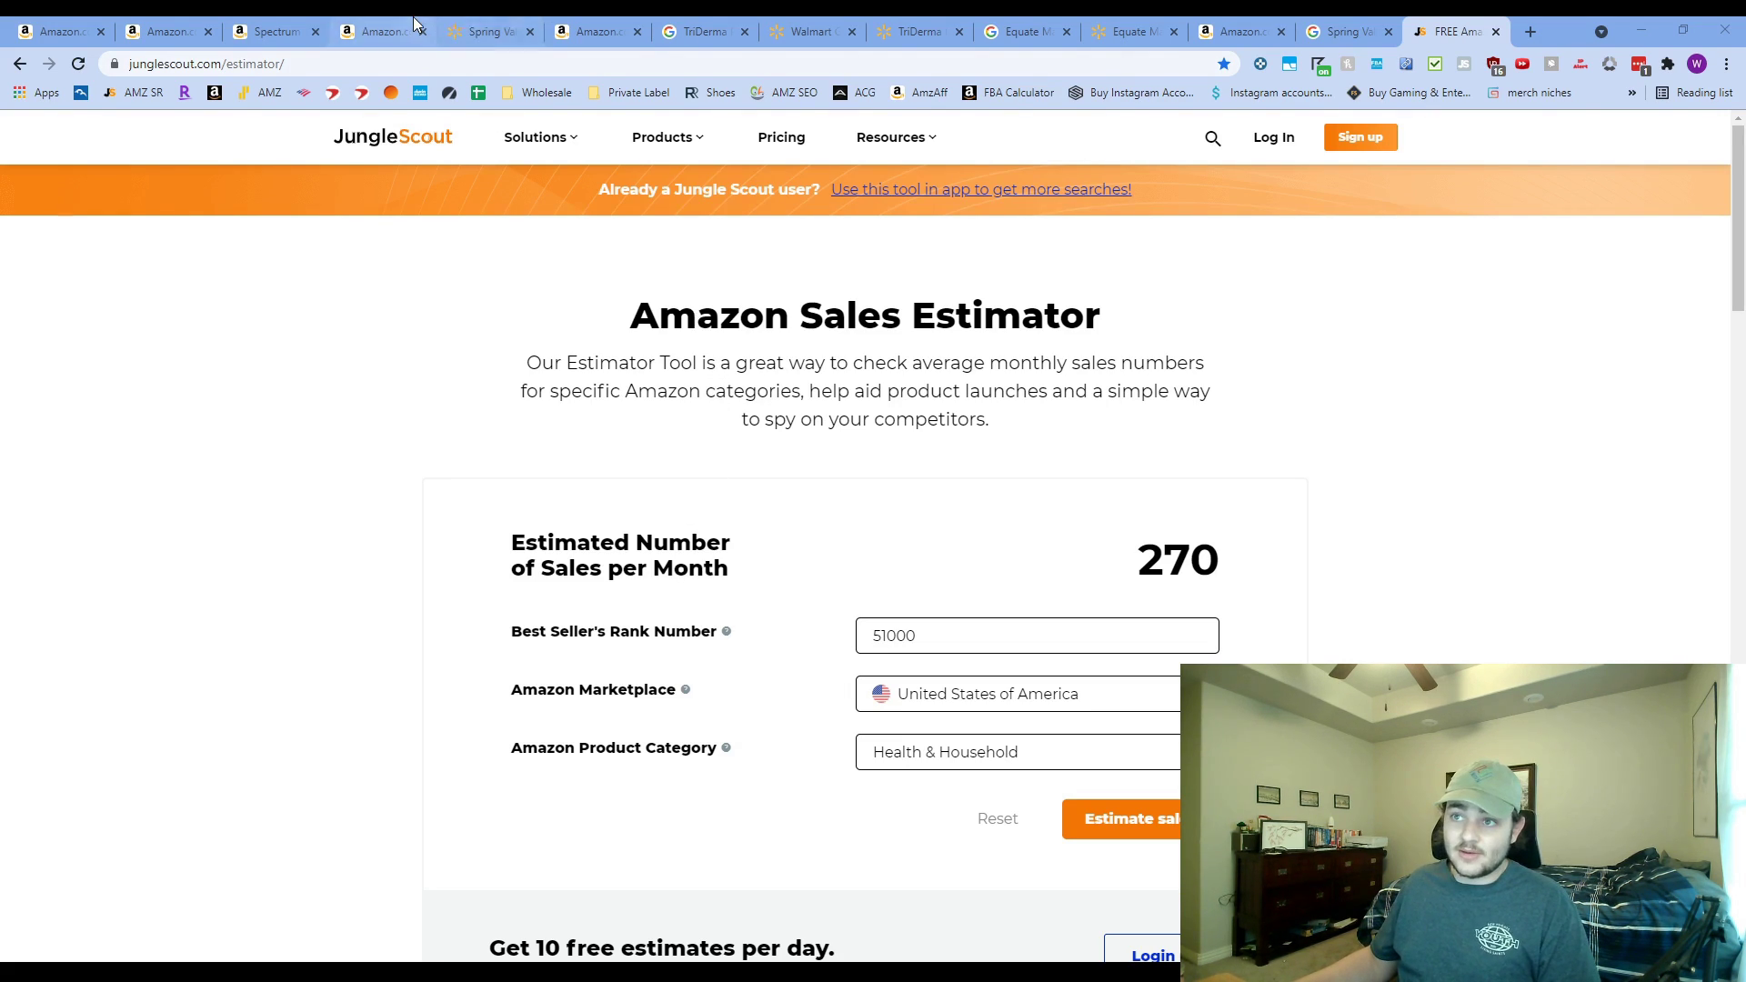
- Return to the Vitamin C listing, view its fees in the FBA calculator, and close the calculator
{"action": "left_click", "coordinate": [381, 31]}
{"action": "scroll", "coordinate": [612, 474], "scroll_direction": "up", "scroll_amount": 1}
{"action": "scroll", "coordinate": [612, 475], "scroll_direction": "up", "scroll_amount": 2}
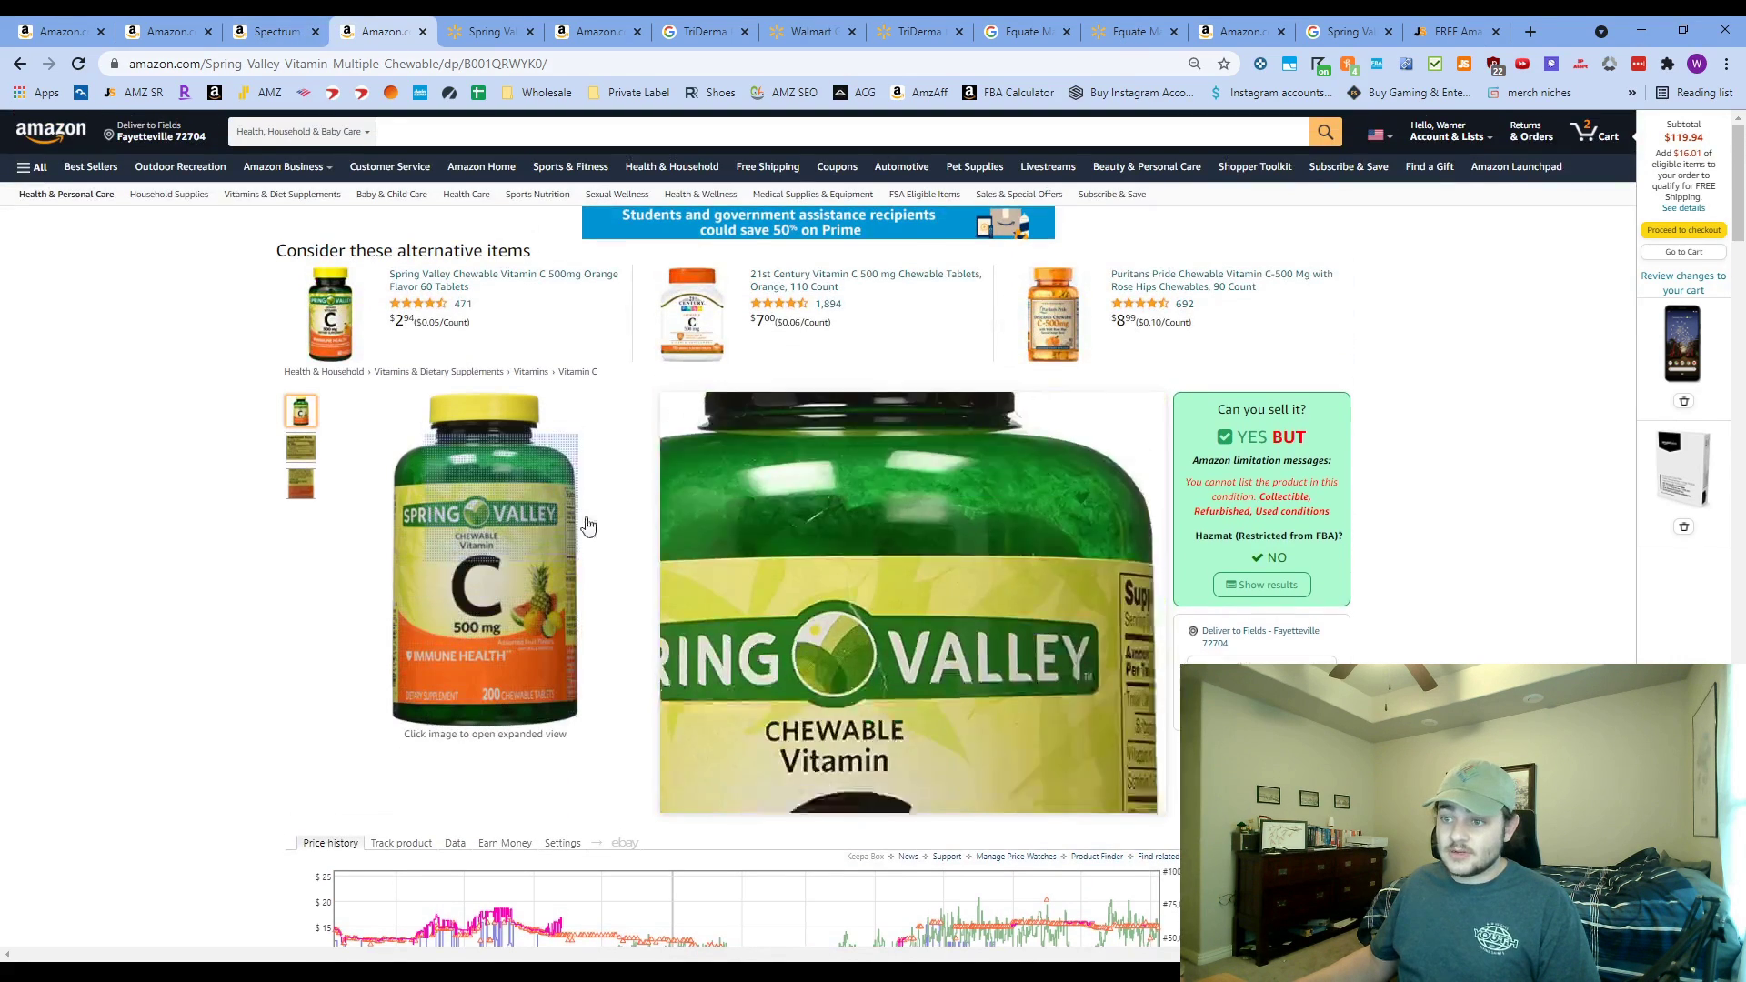
{"action": "left_click", "coordinate": [1377, 66]}
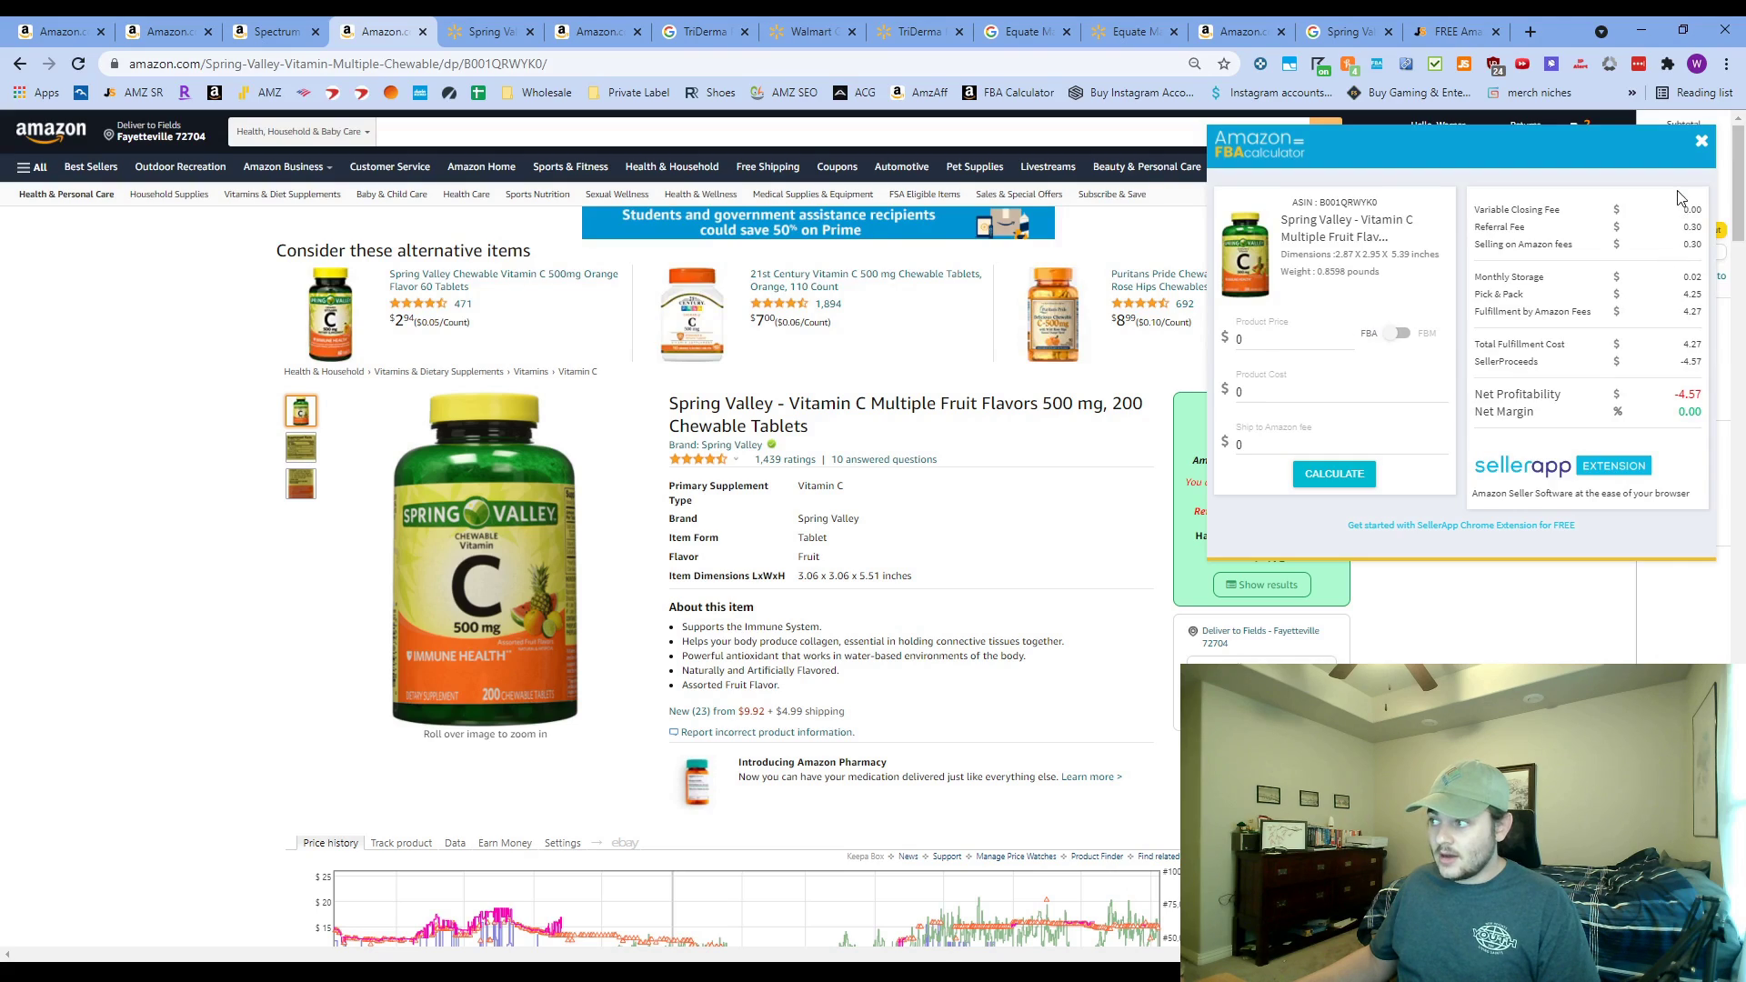
{"action": "left_click", "coordinate": [1702, 142]}
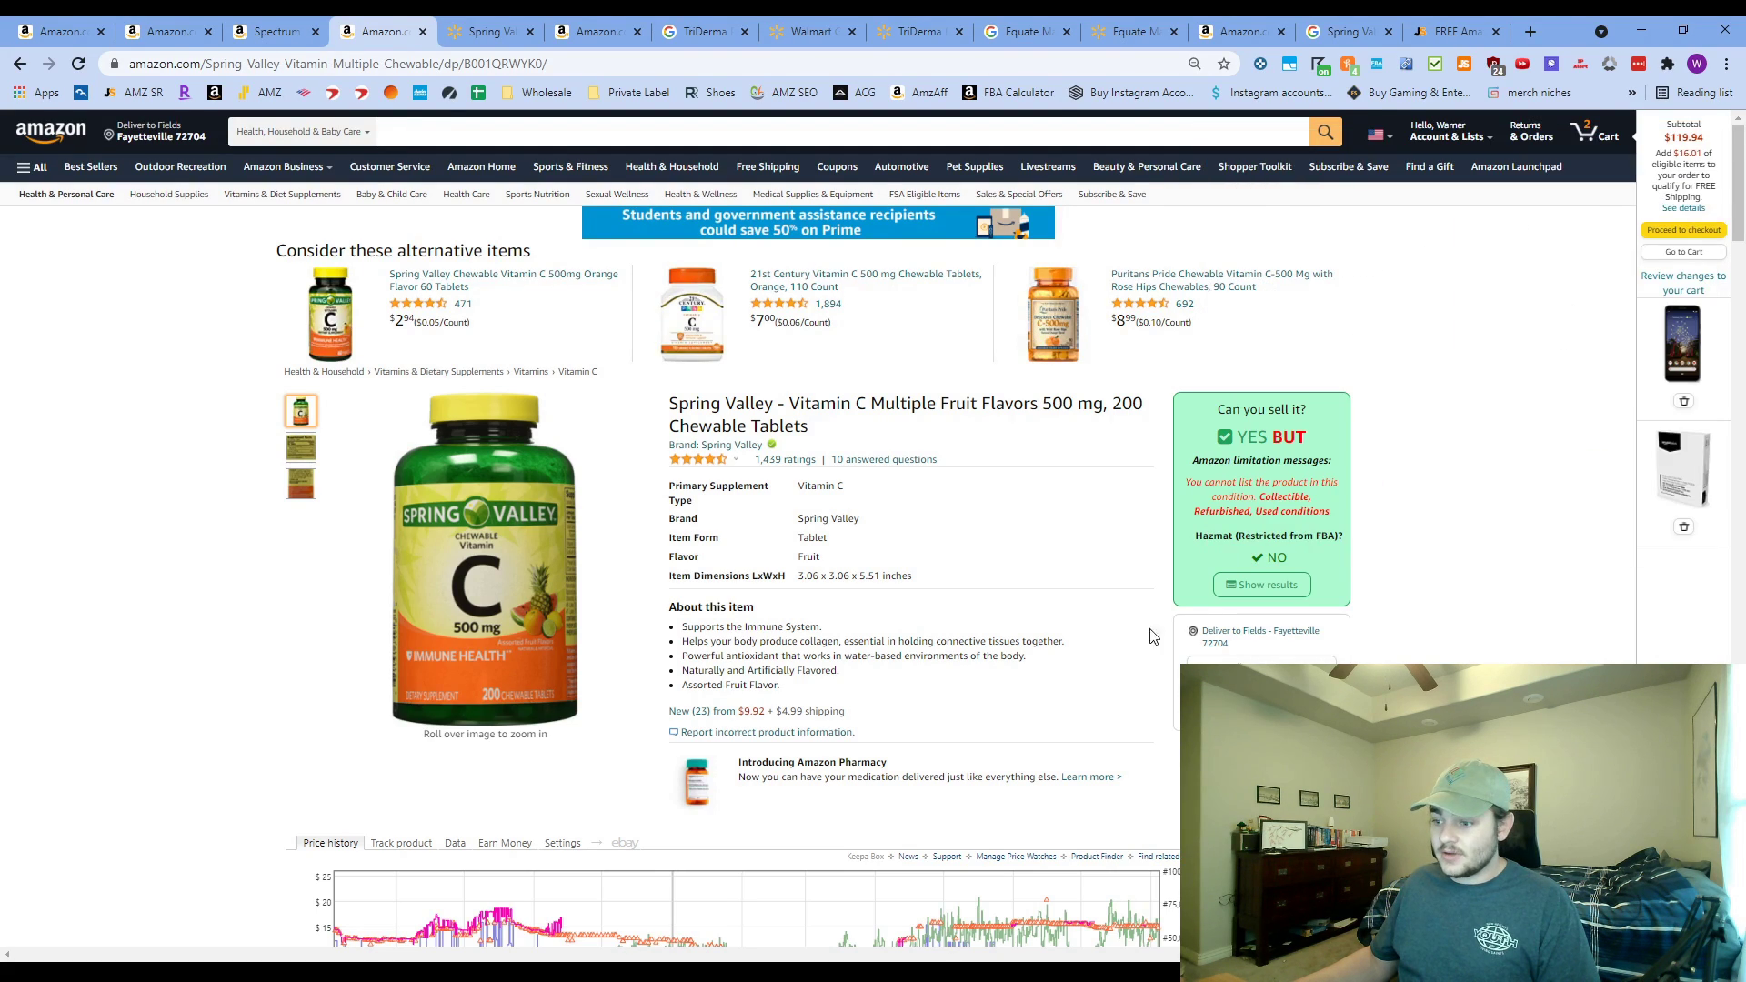